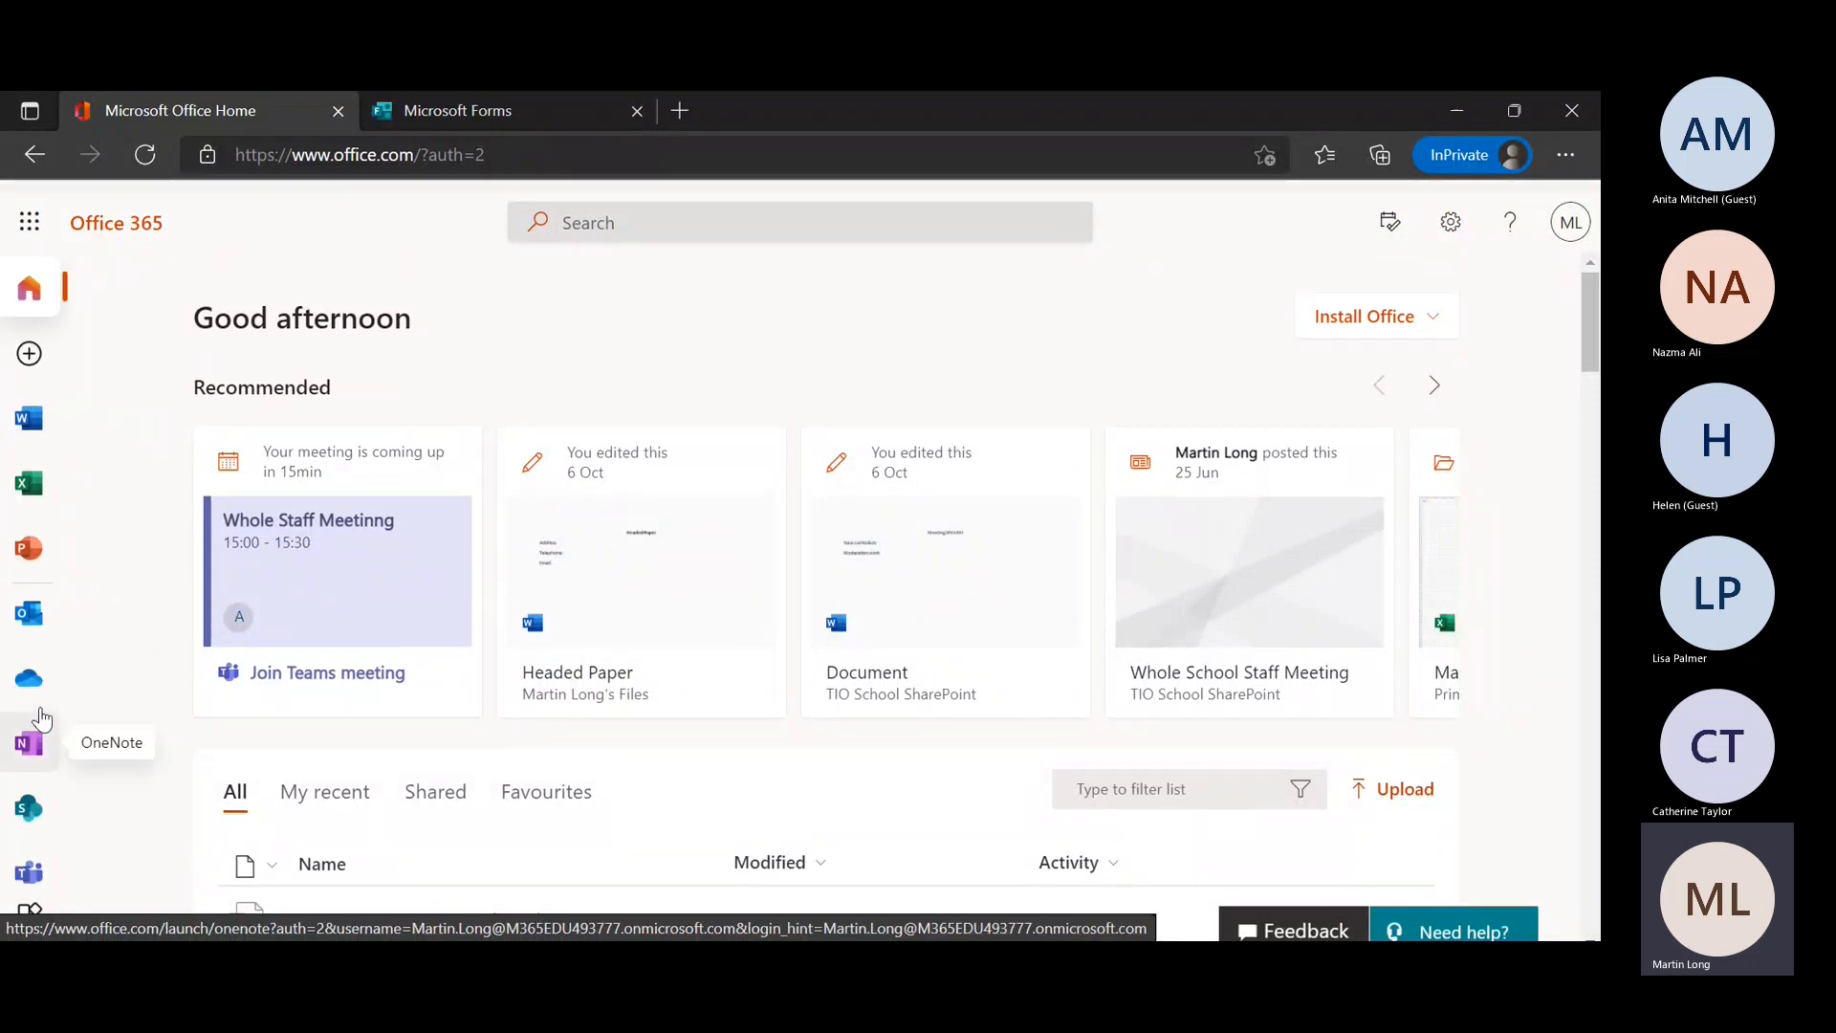
# Switch to Microsoft Forms and look through the Pinned, Shared with me and Recent form lists
pyautogui.click(31, 219)
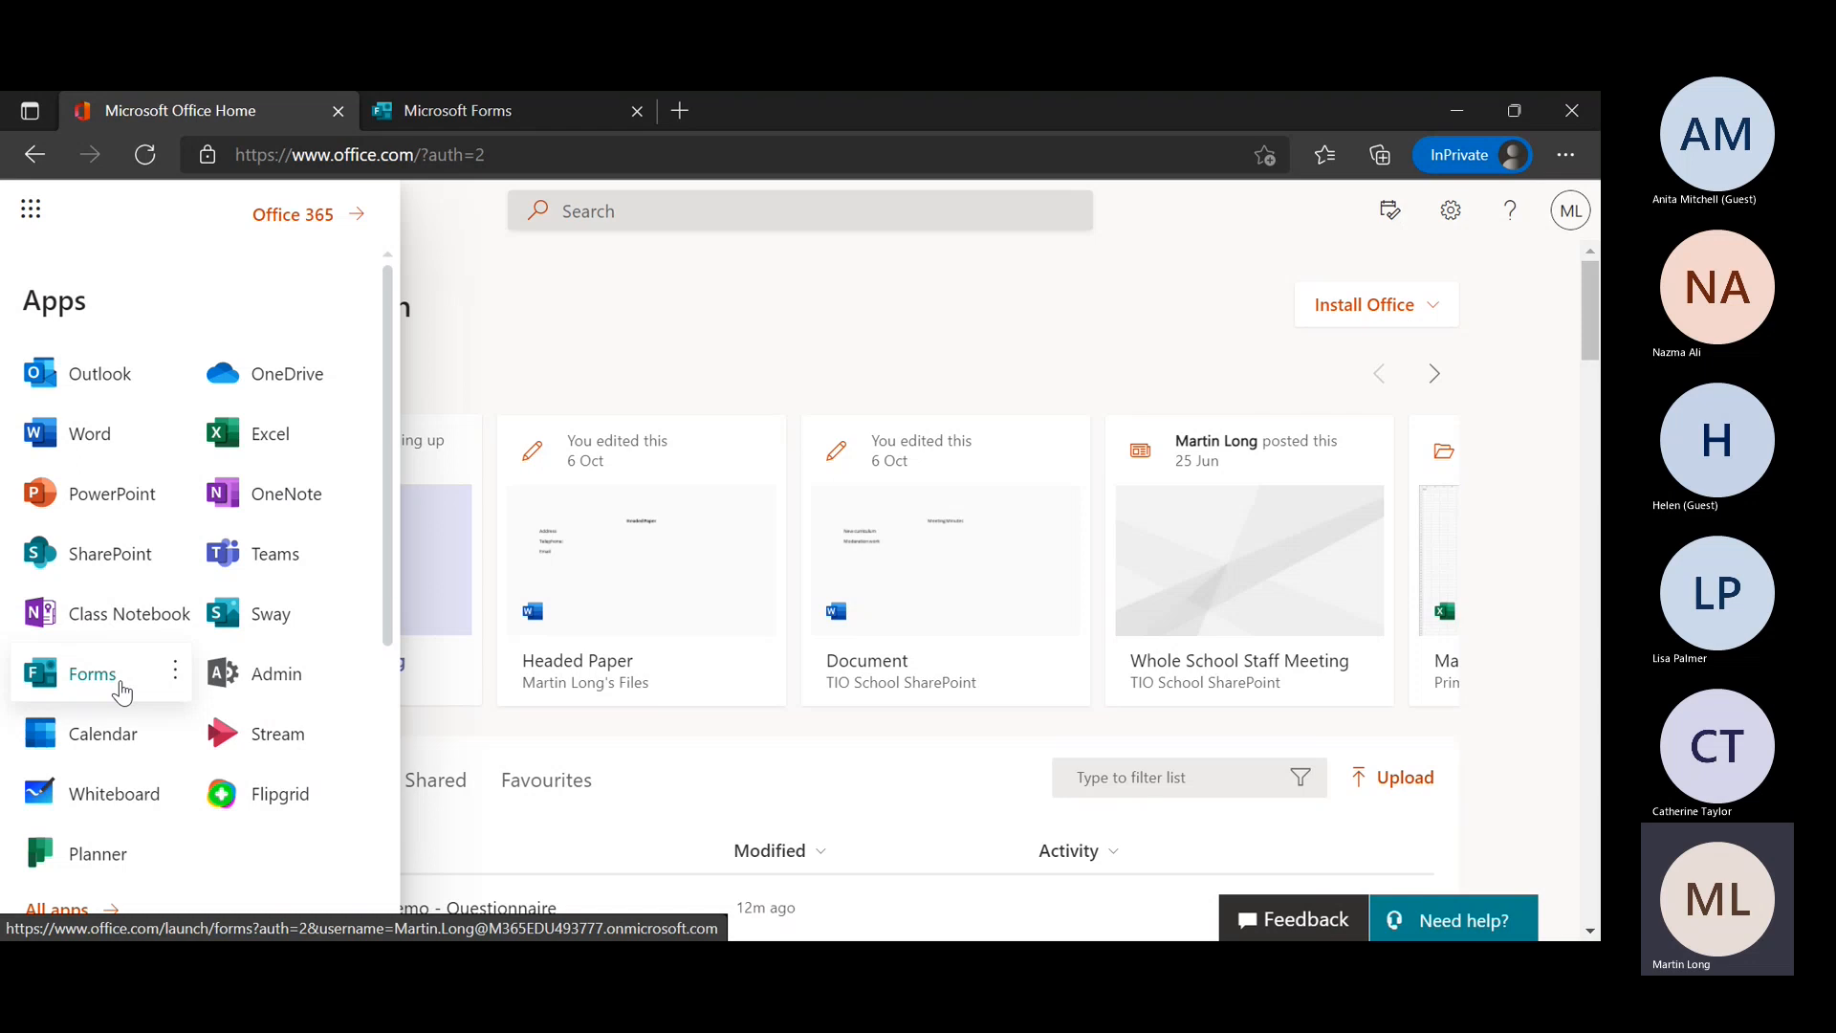
pyautogui.click(463, 113)
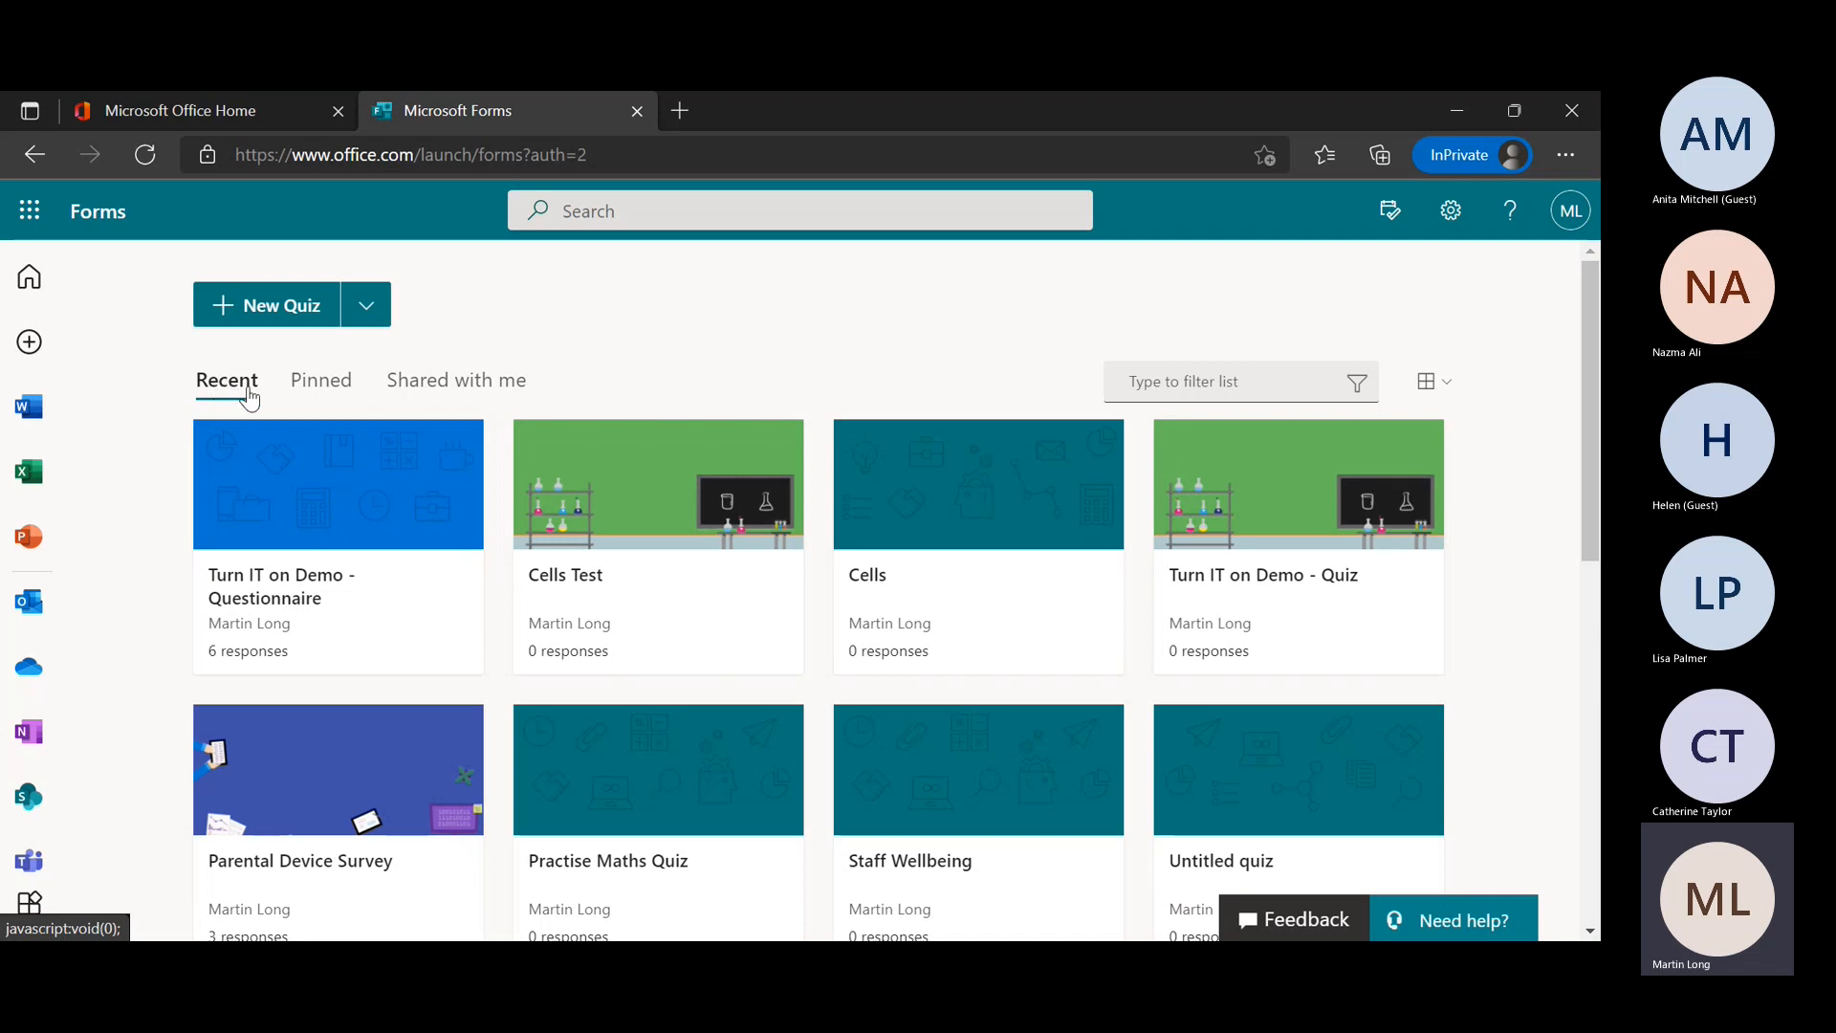
pyautogui.click(328, 396)
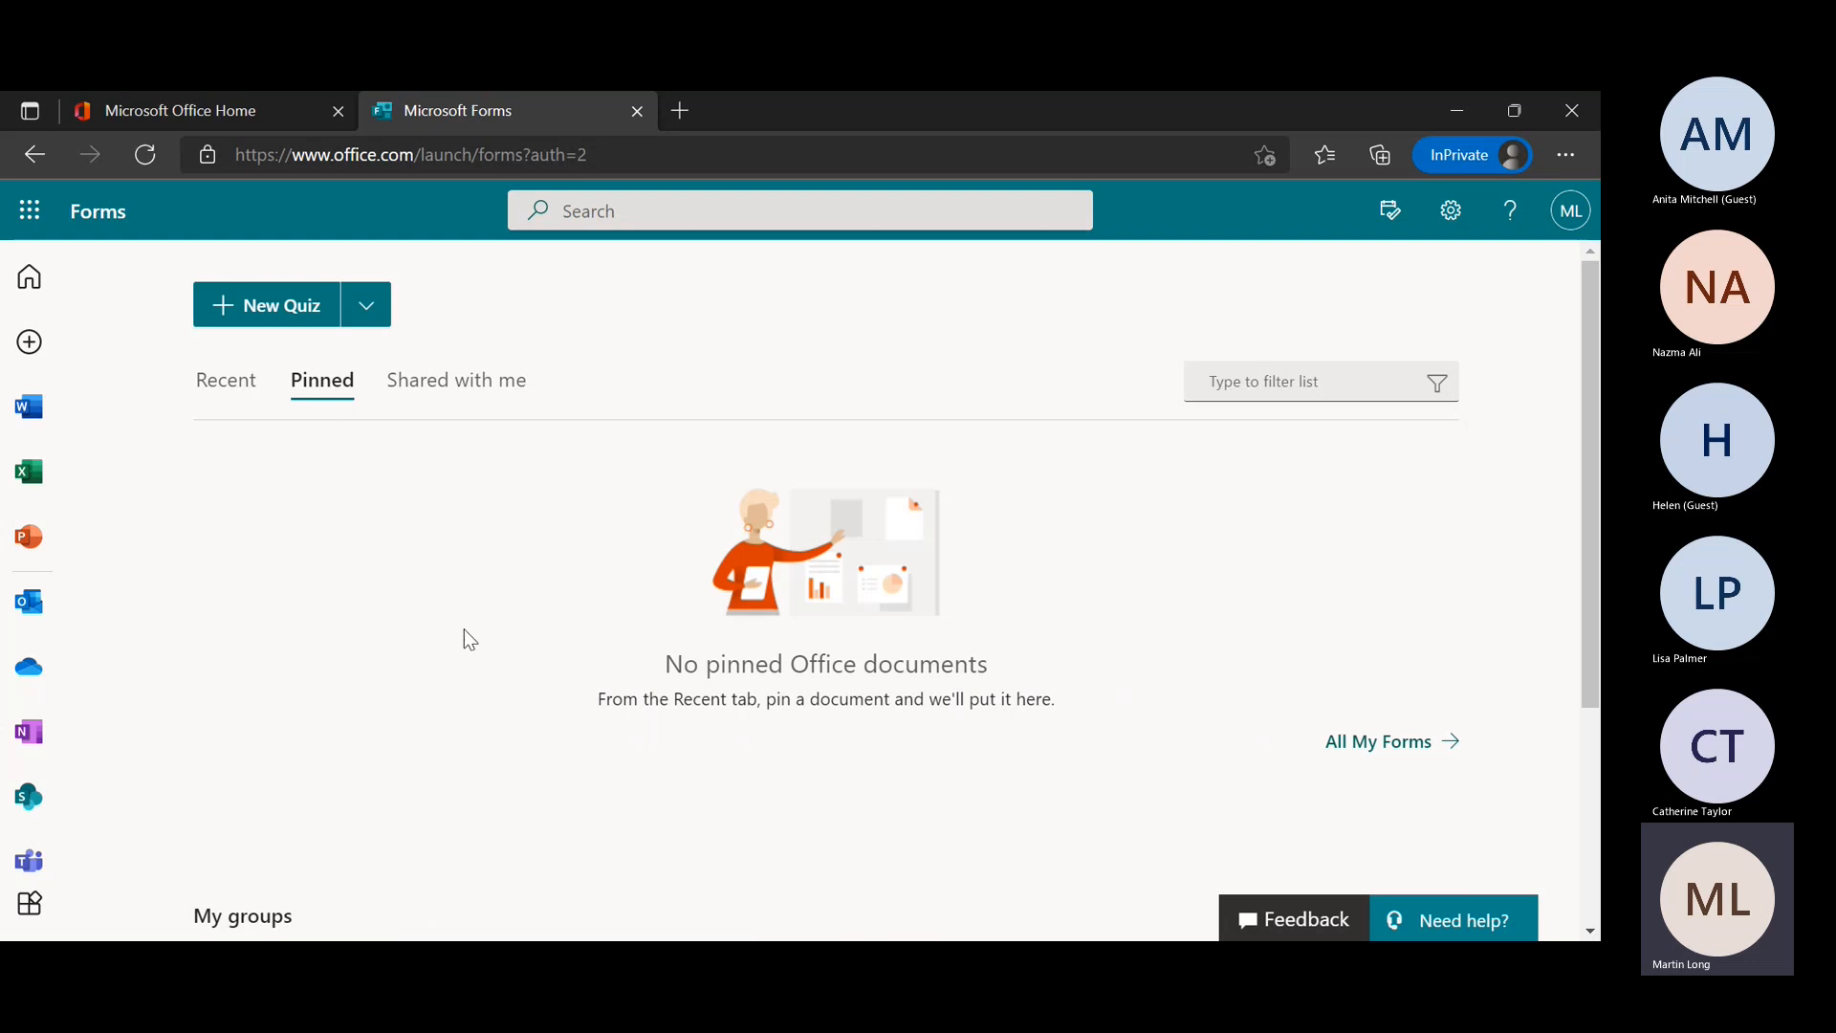
pyautogui.click(458, 396)
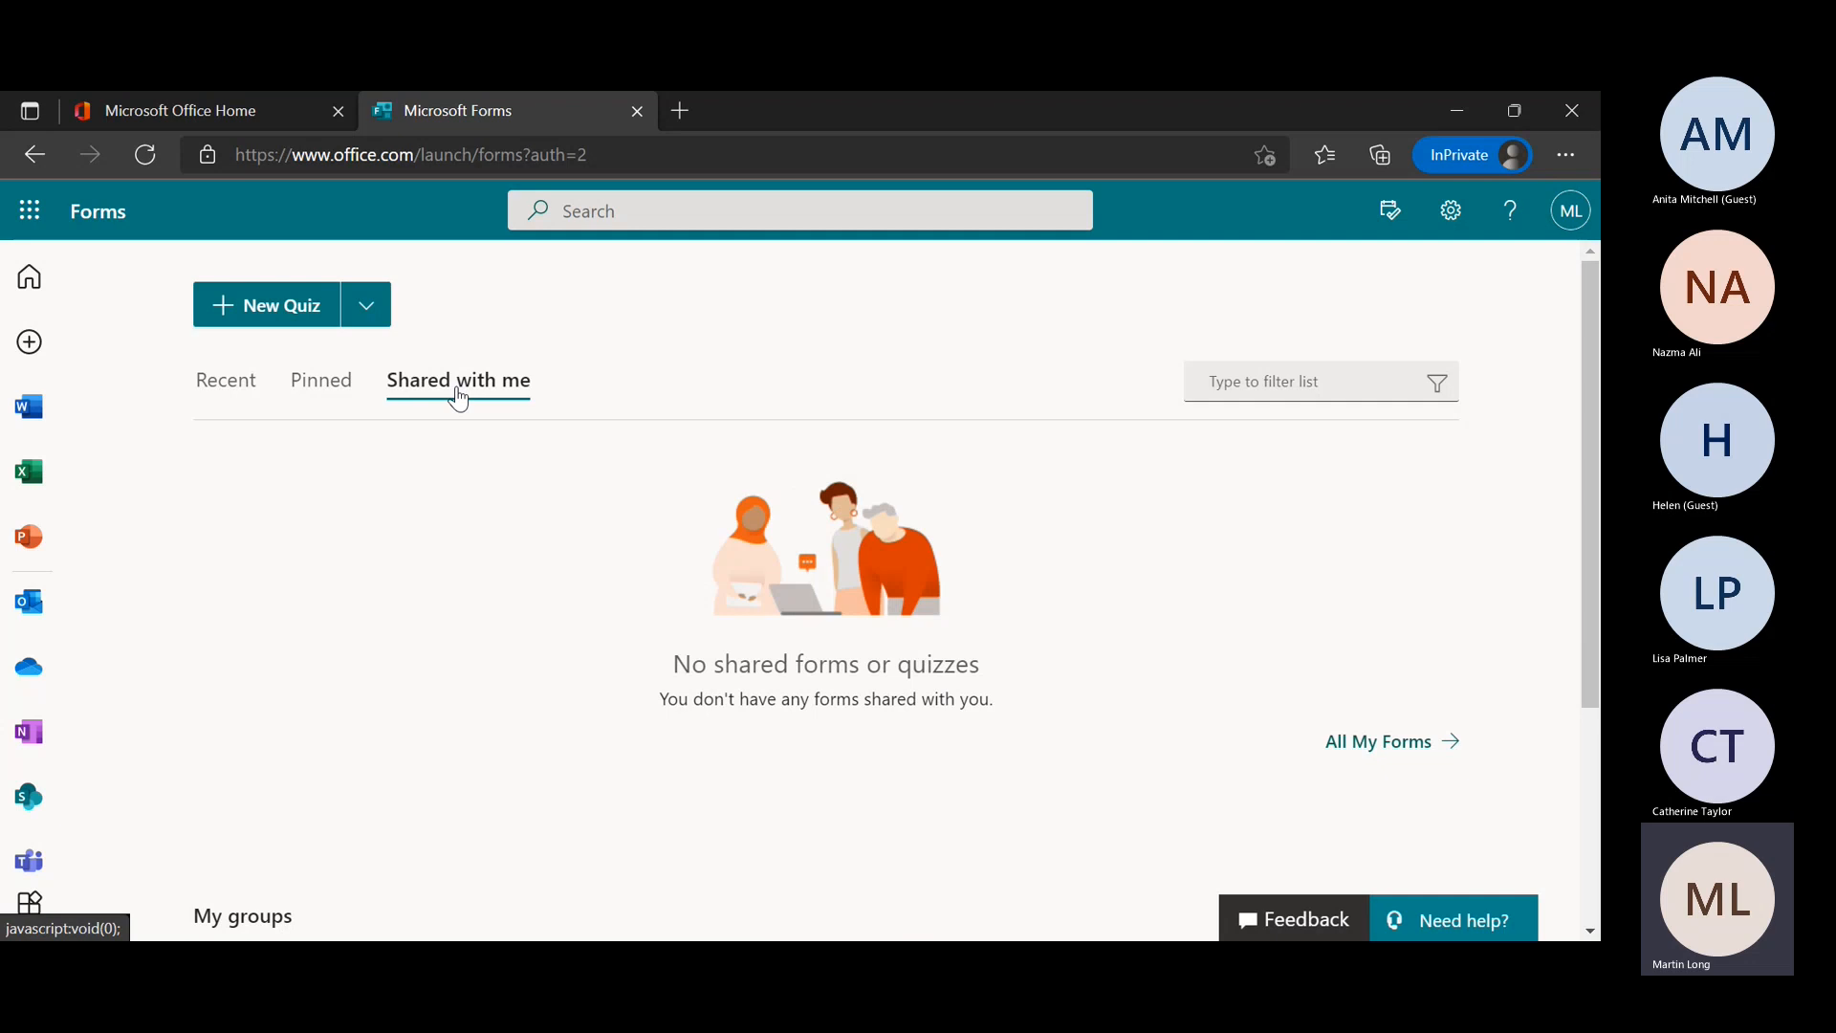
pyautogui.click(238, 394)
# Open the complete list of all my forms and look over it
pyautogui.scroll(-4, 805, 490)
pyautogui.scroll(-2, 806, 481)
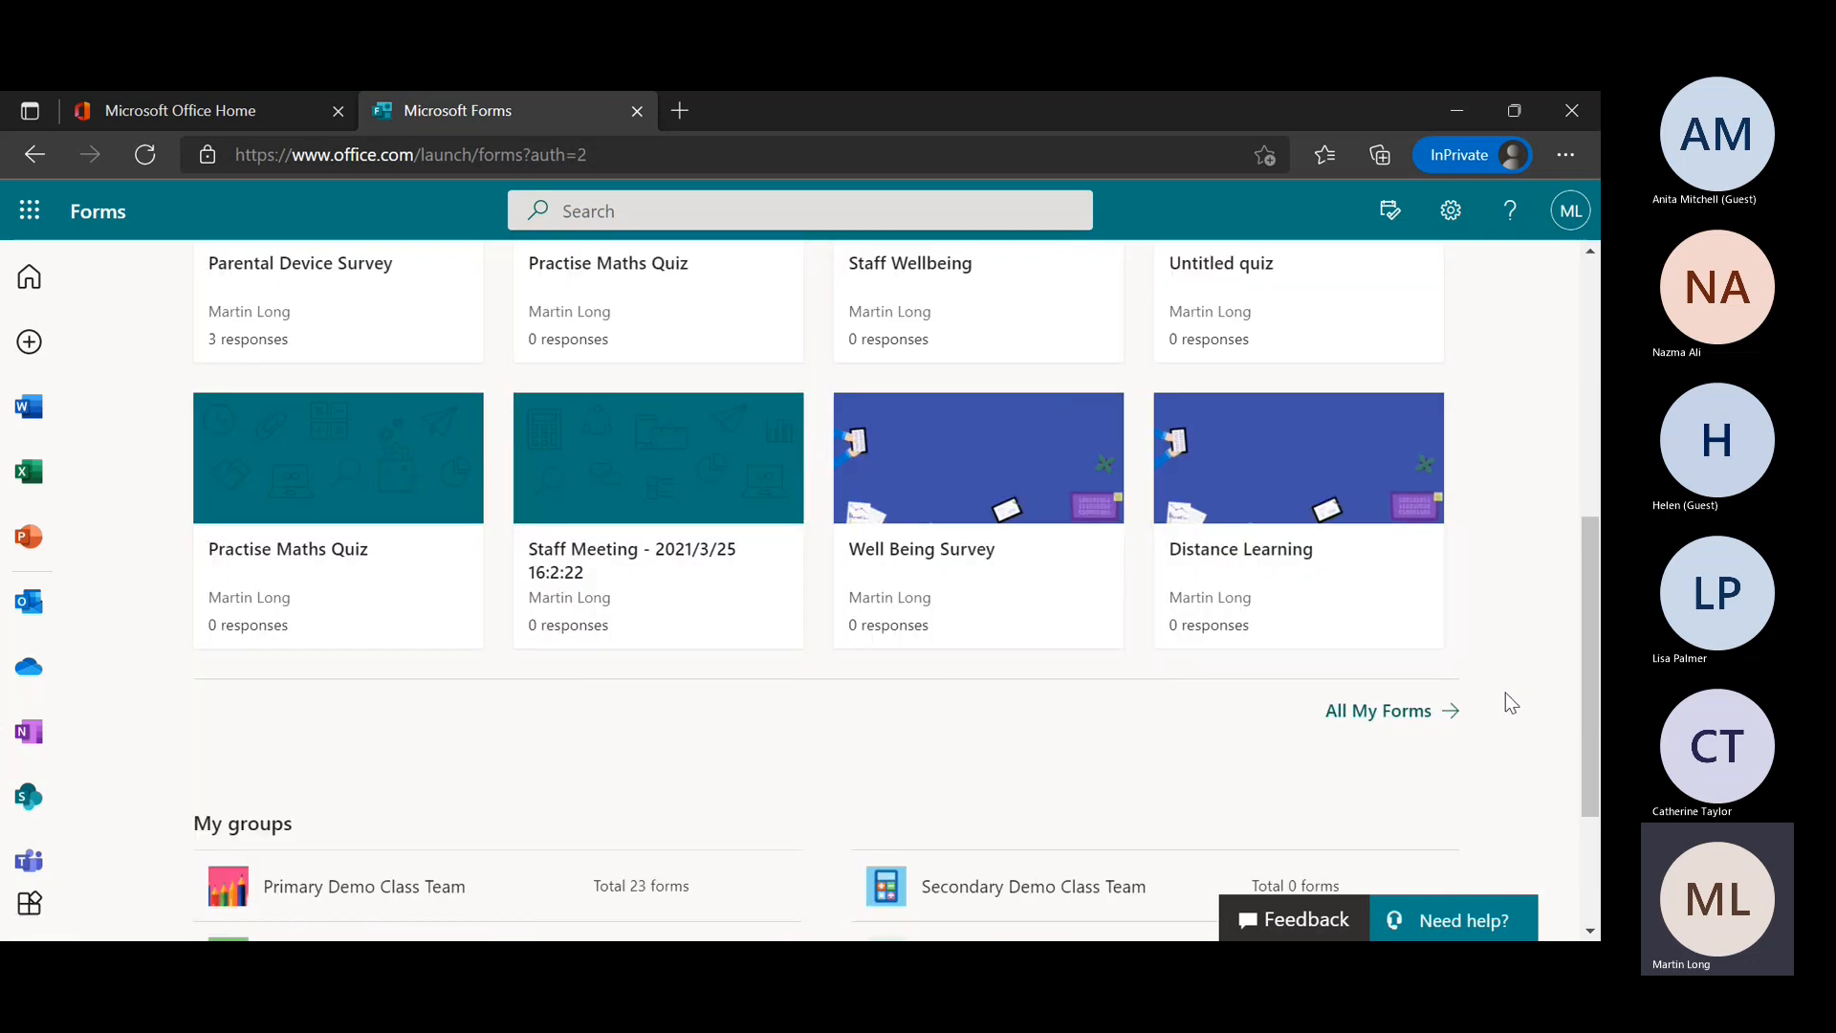
pyautogui.click(1373, 718)
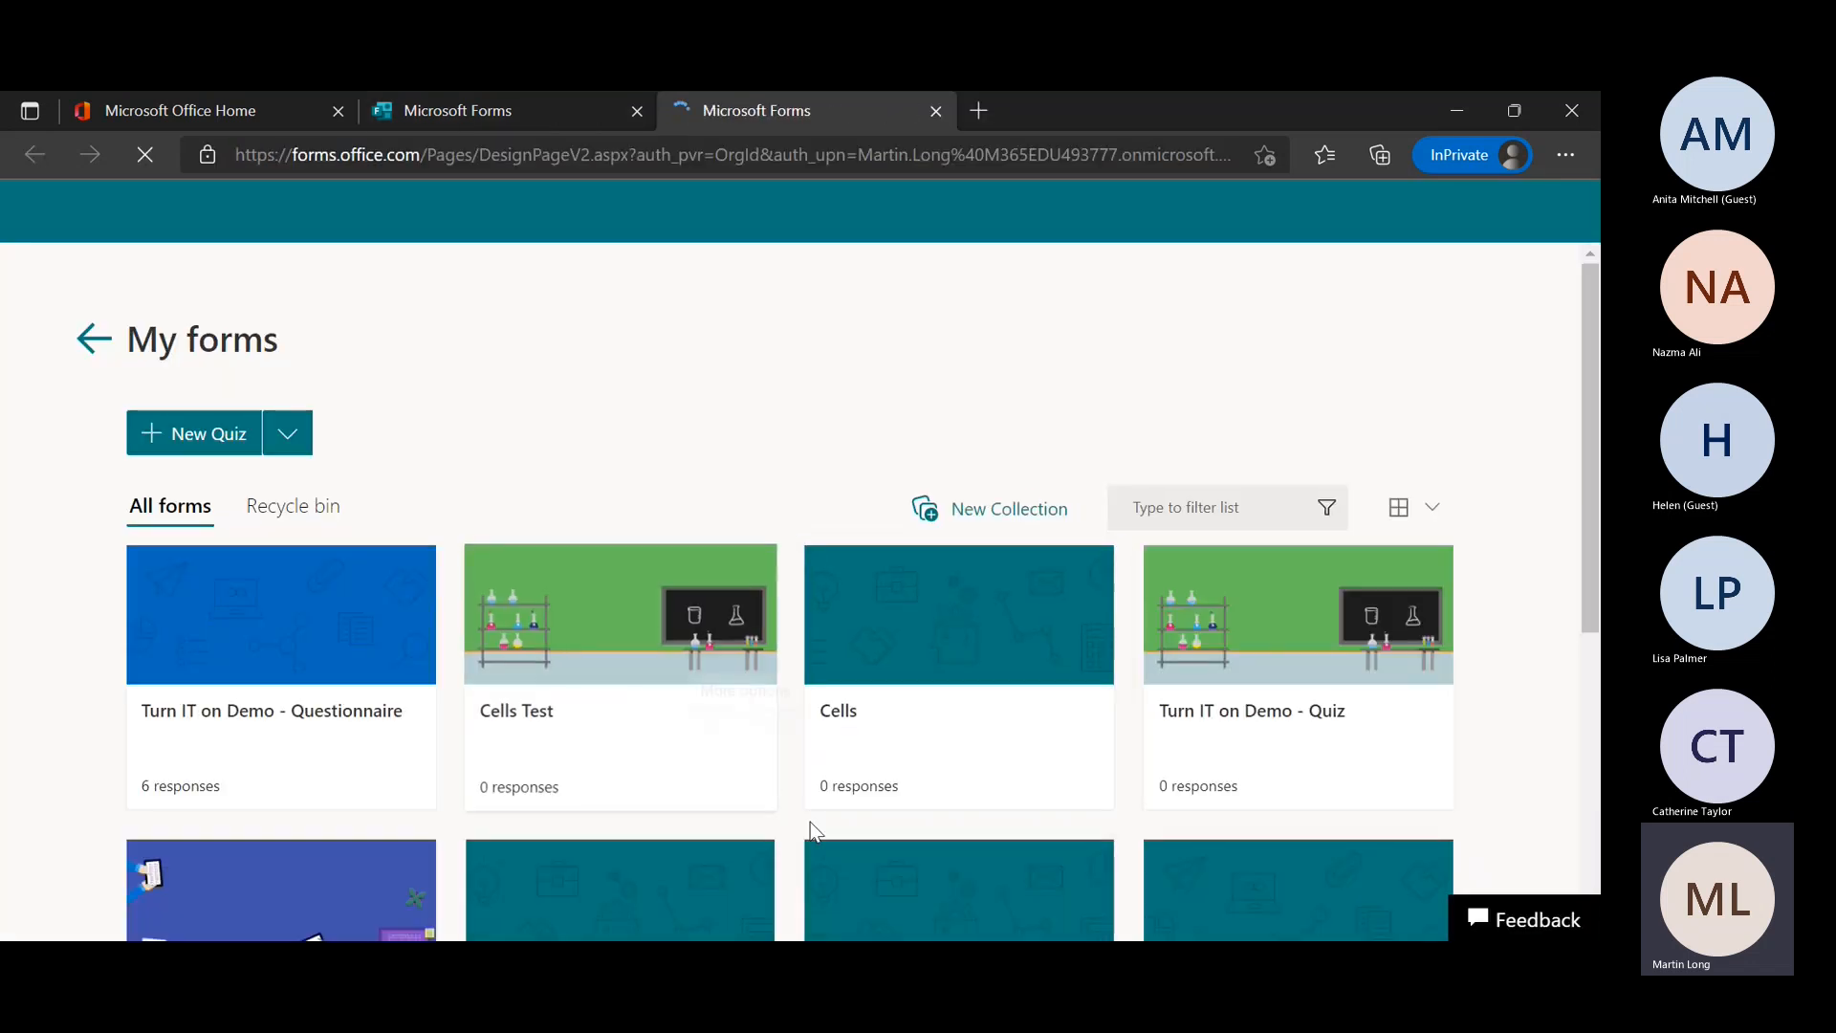
pyautogui.scroll(-2, 811, 831)
pyautogui.scroll(1, 810, 832)
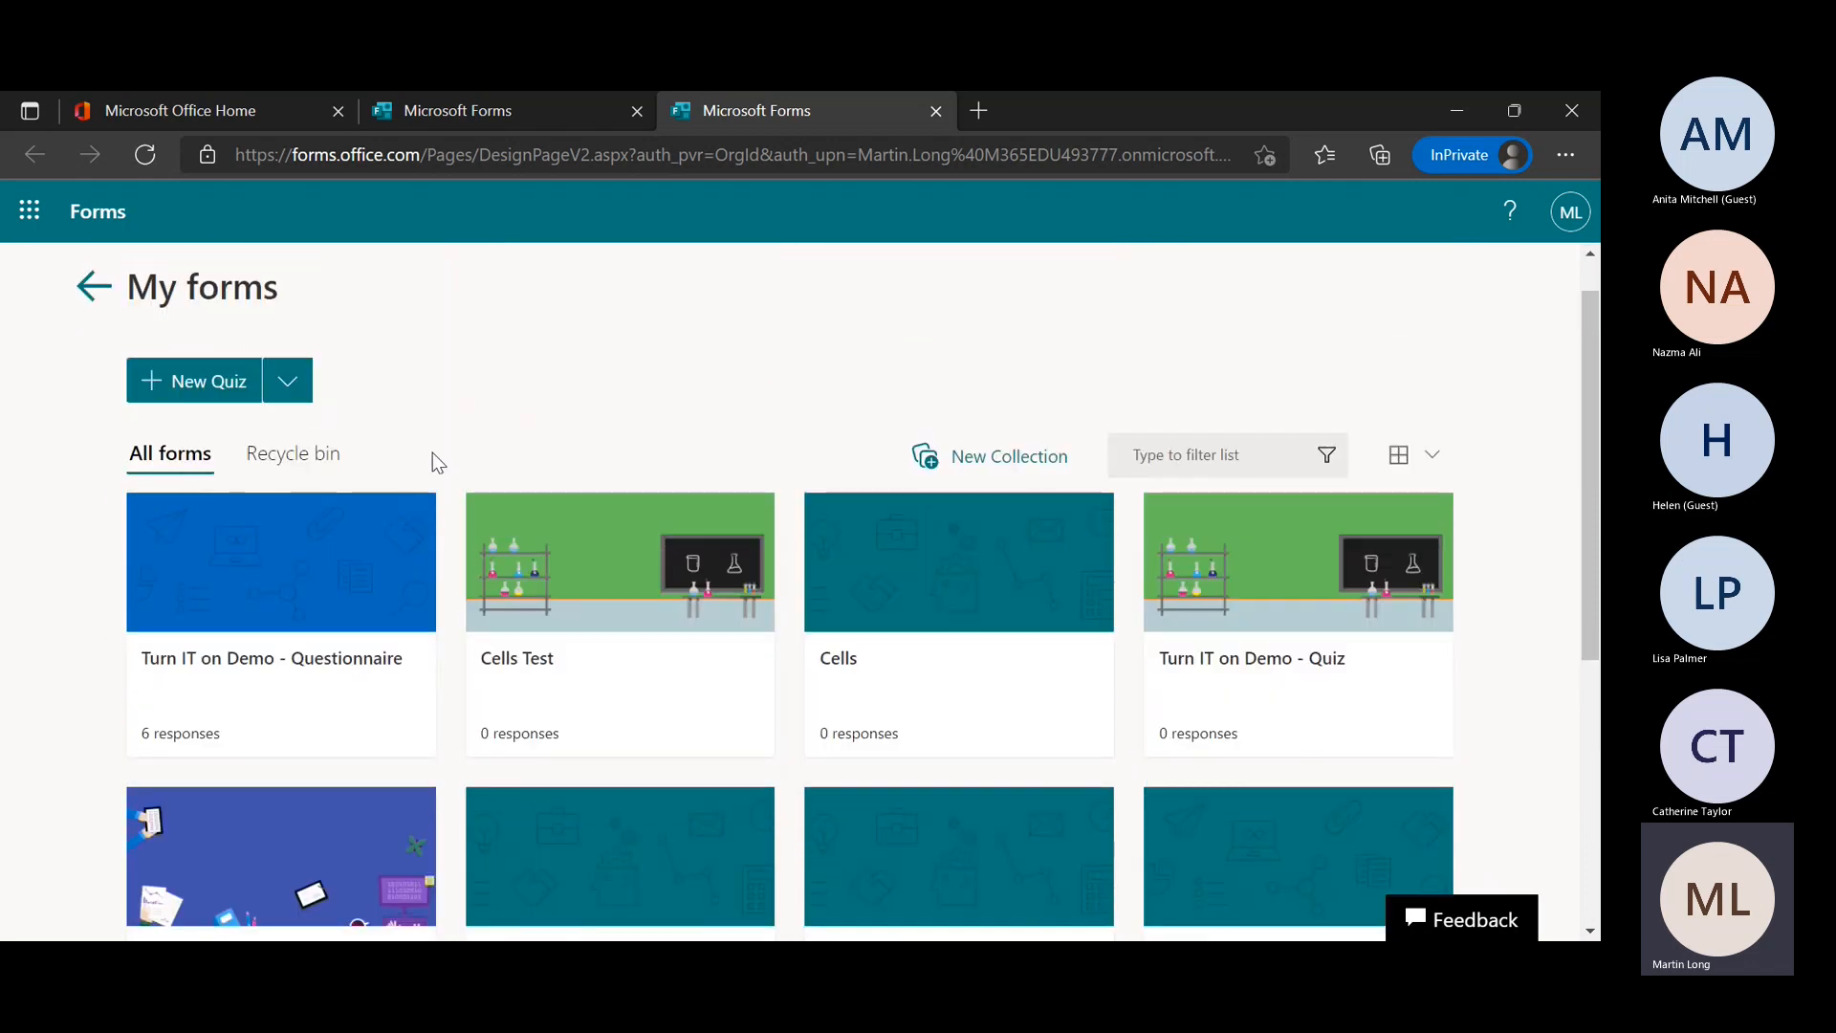
# Create a new collection named "Class Quiz" in My forms
pyautogui.click(318, 463)
pyautogui.click(1004, 475)
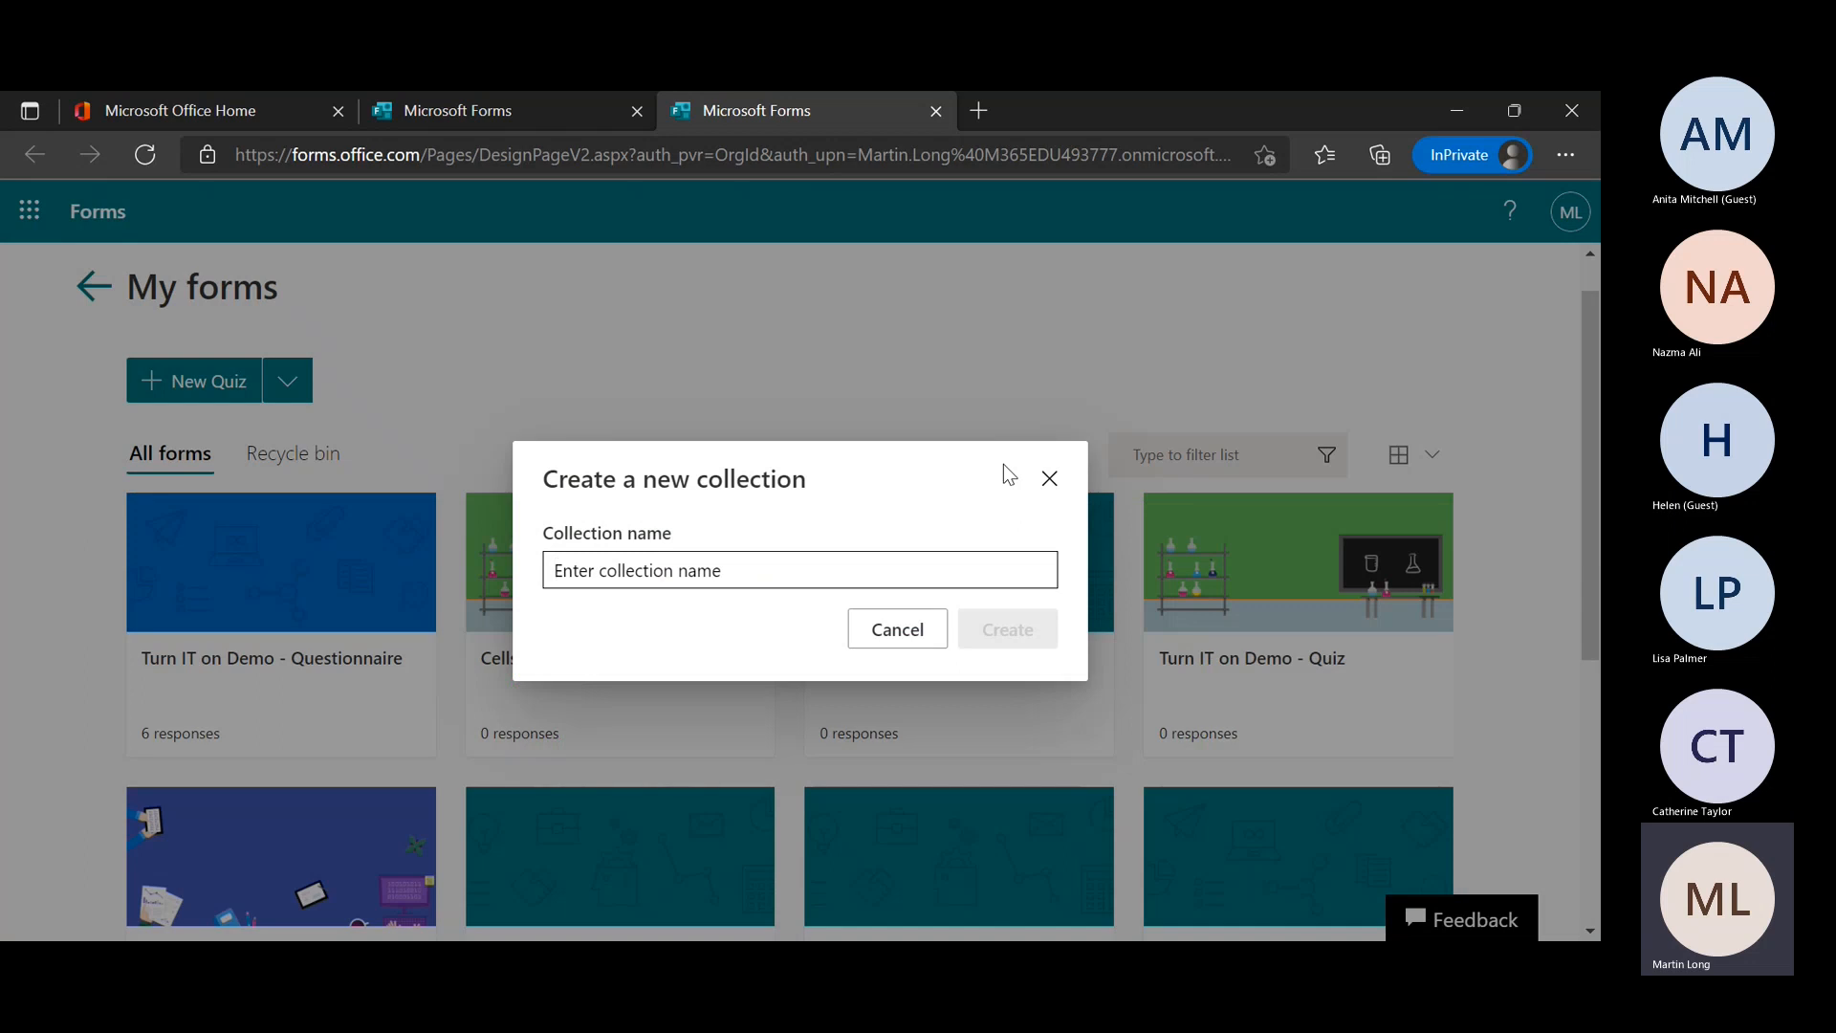
pyautogui.write('Class Q')
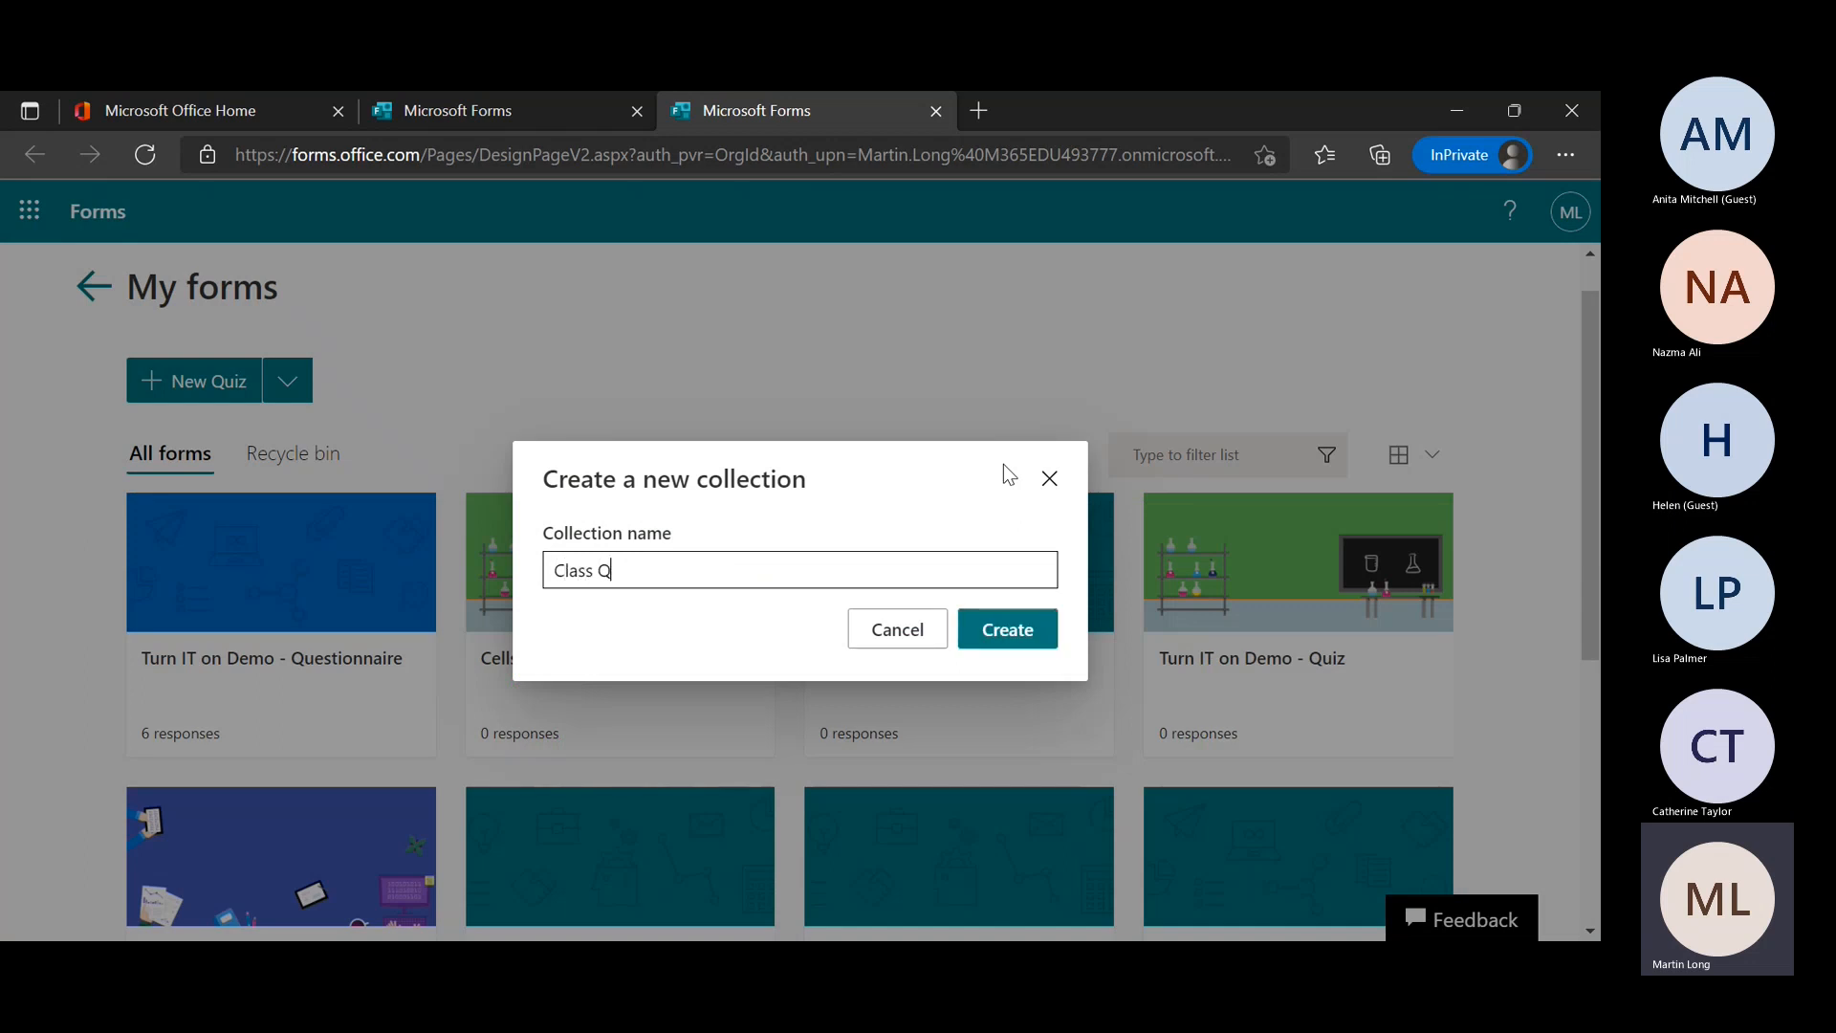
pyautogui.write('uiz')
pyautogui.click(1031, 628)
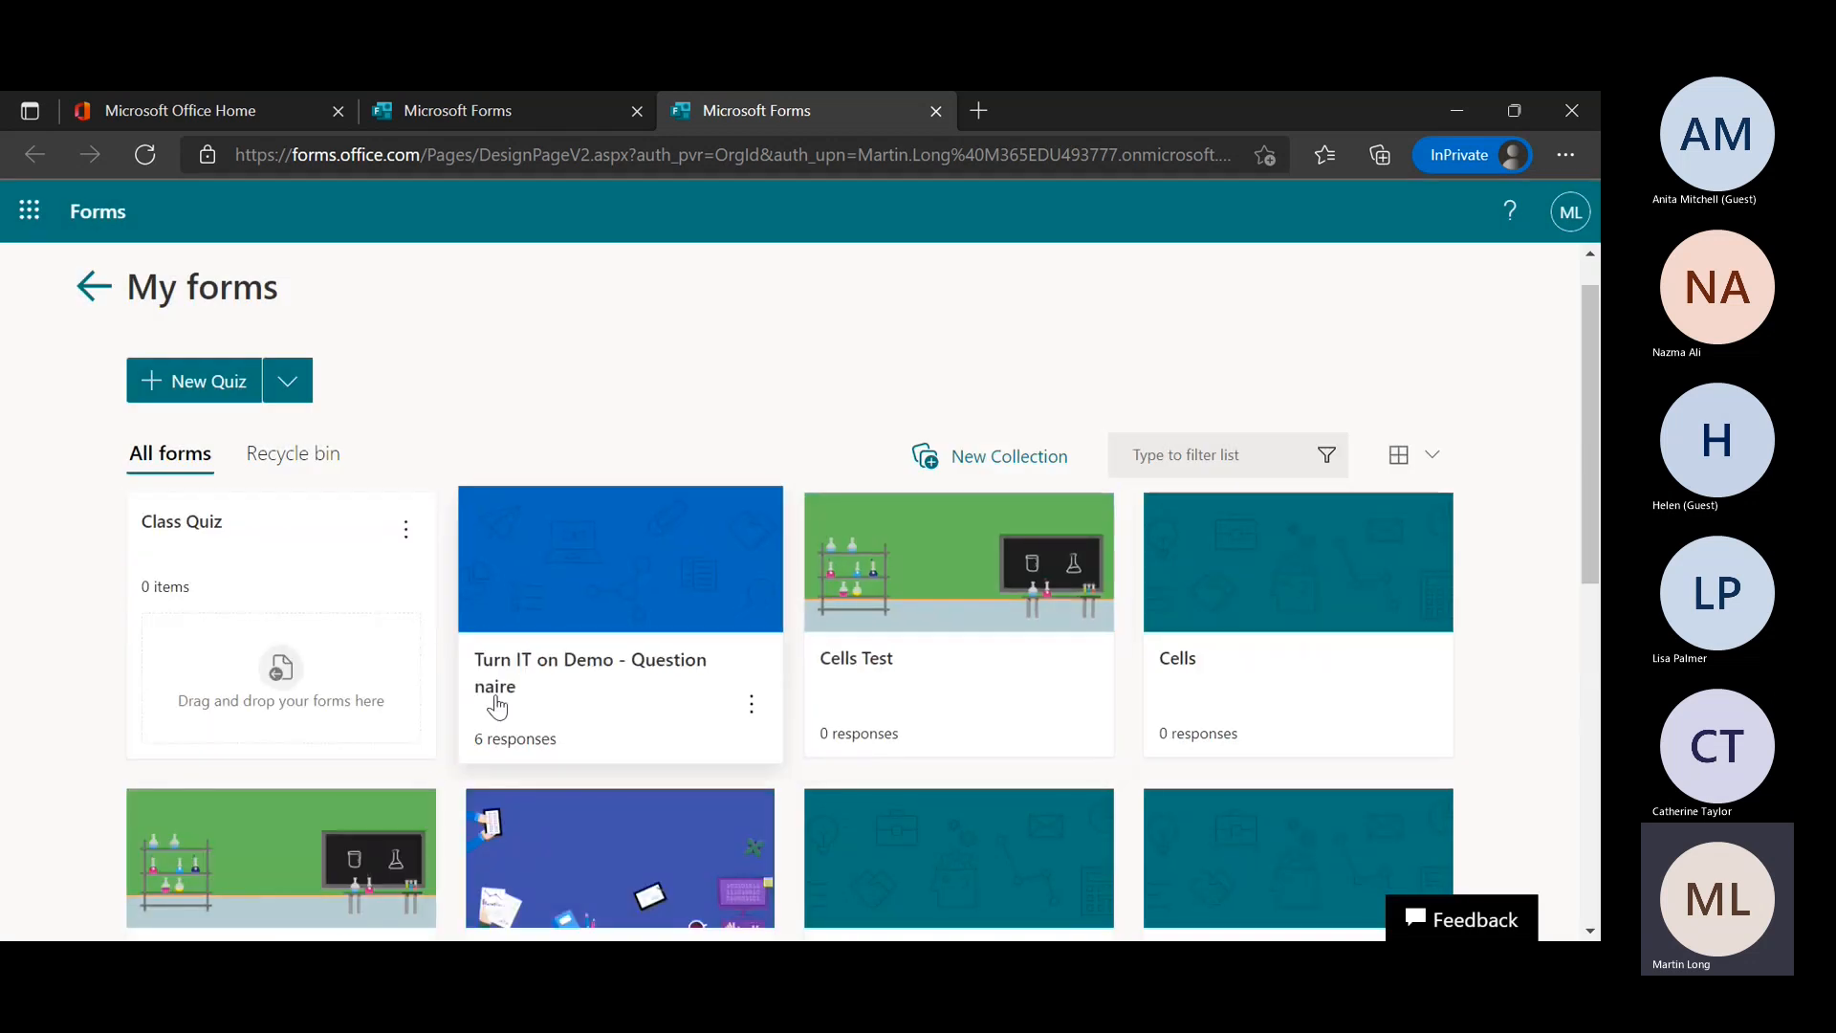
# Check the options for the Class Quiz collection and delete the collection
pyautogui.click(417, 559)
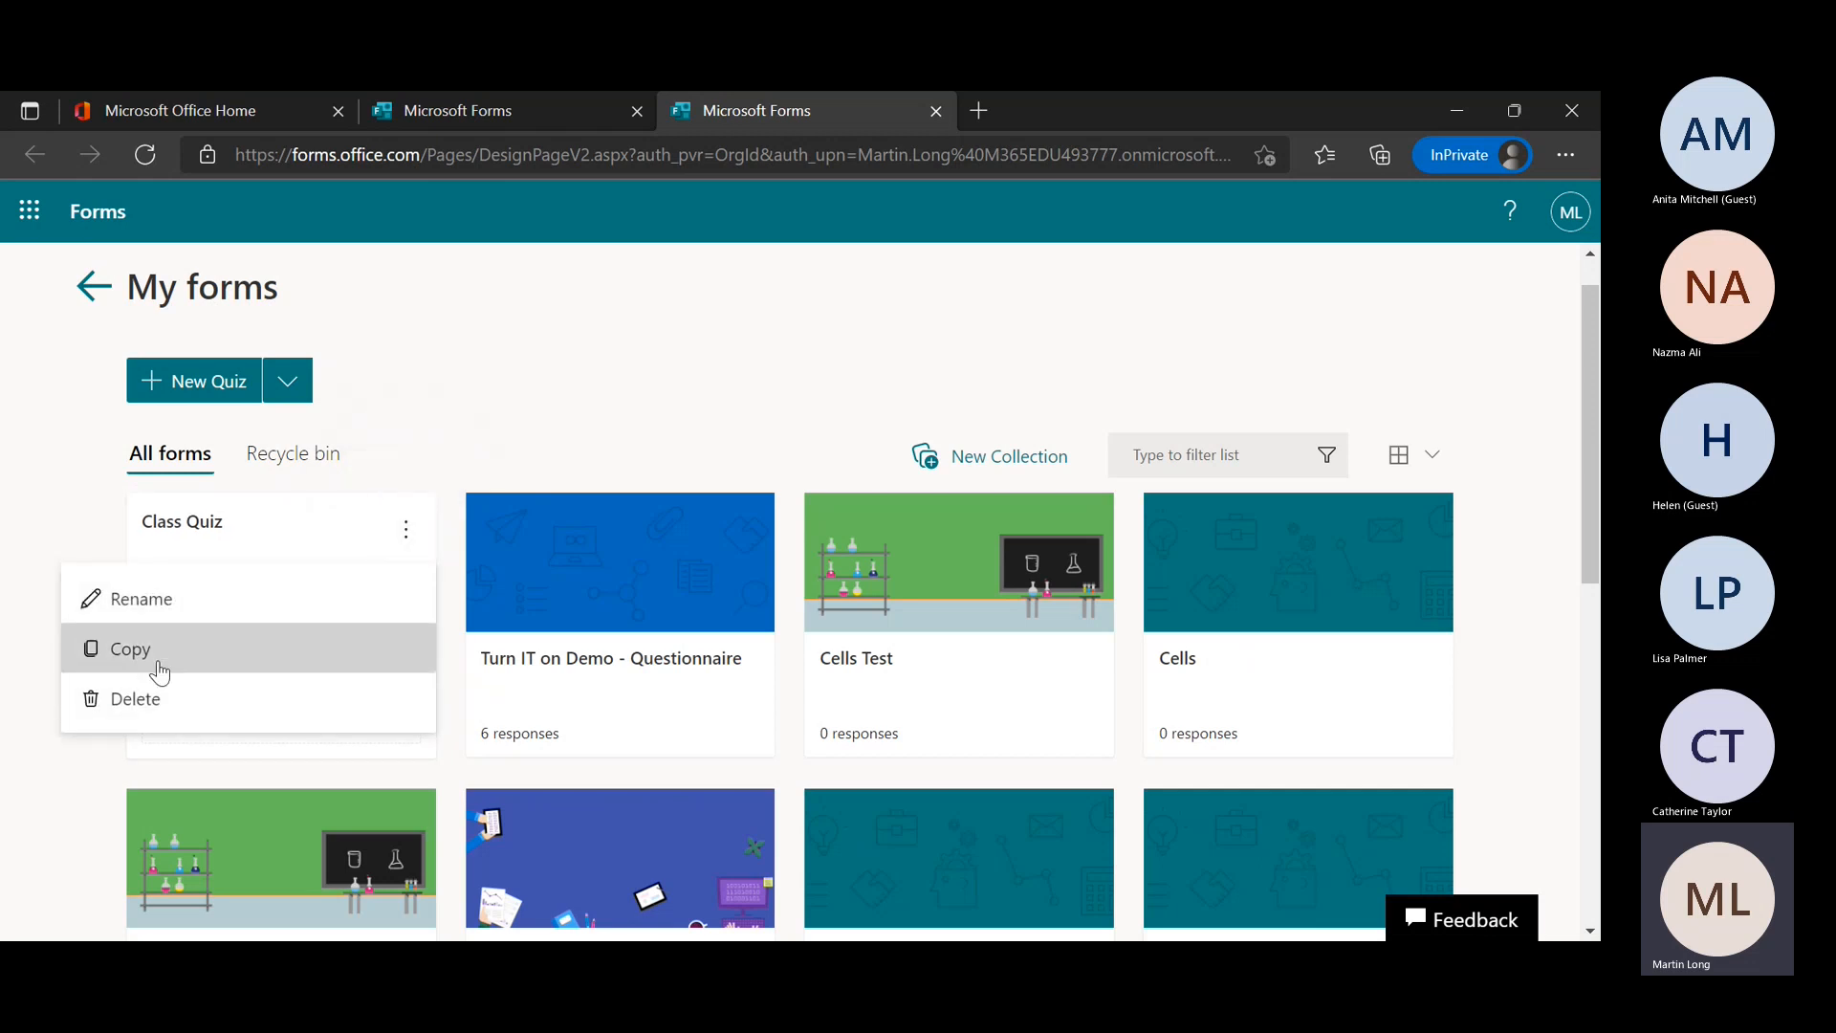
pyautogui.click(473, 453)
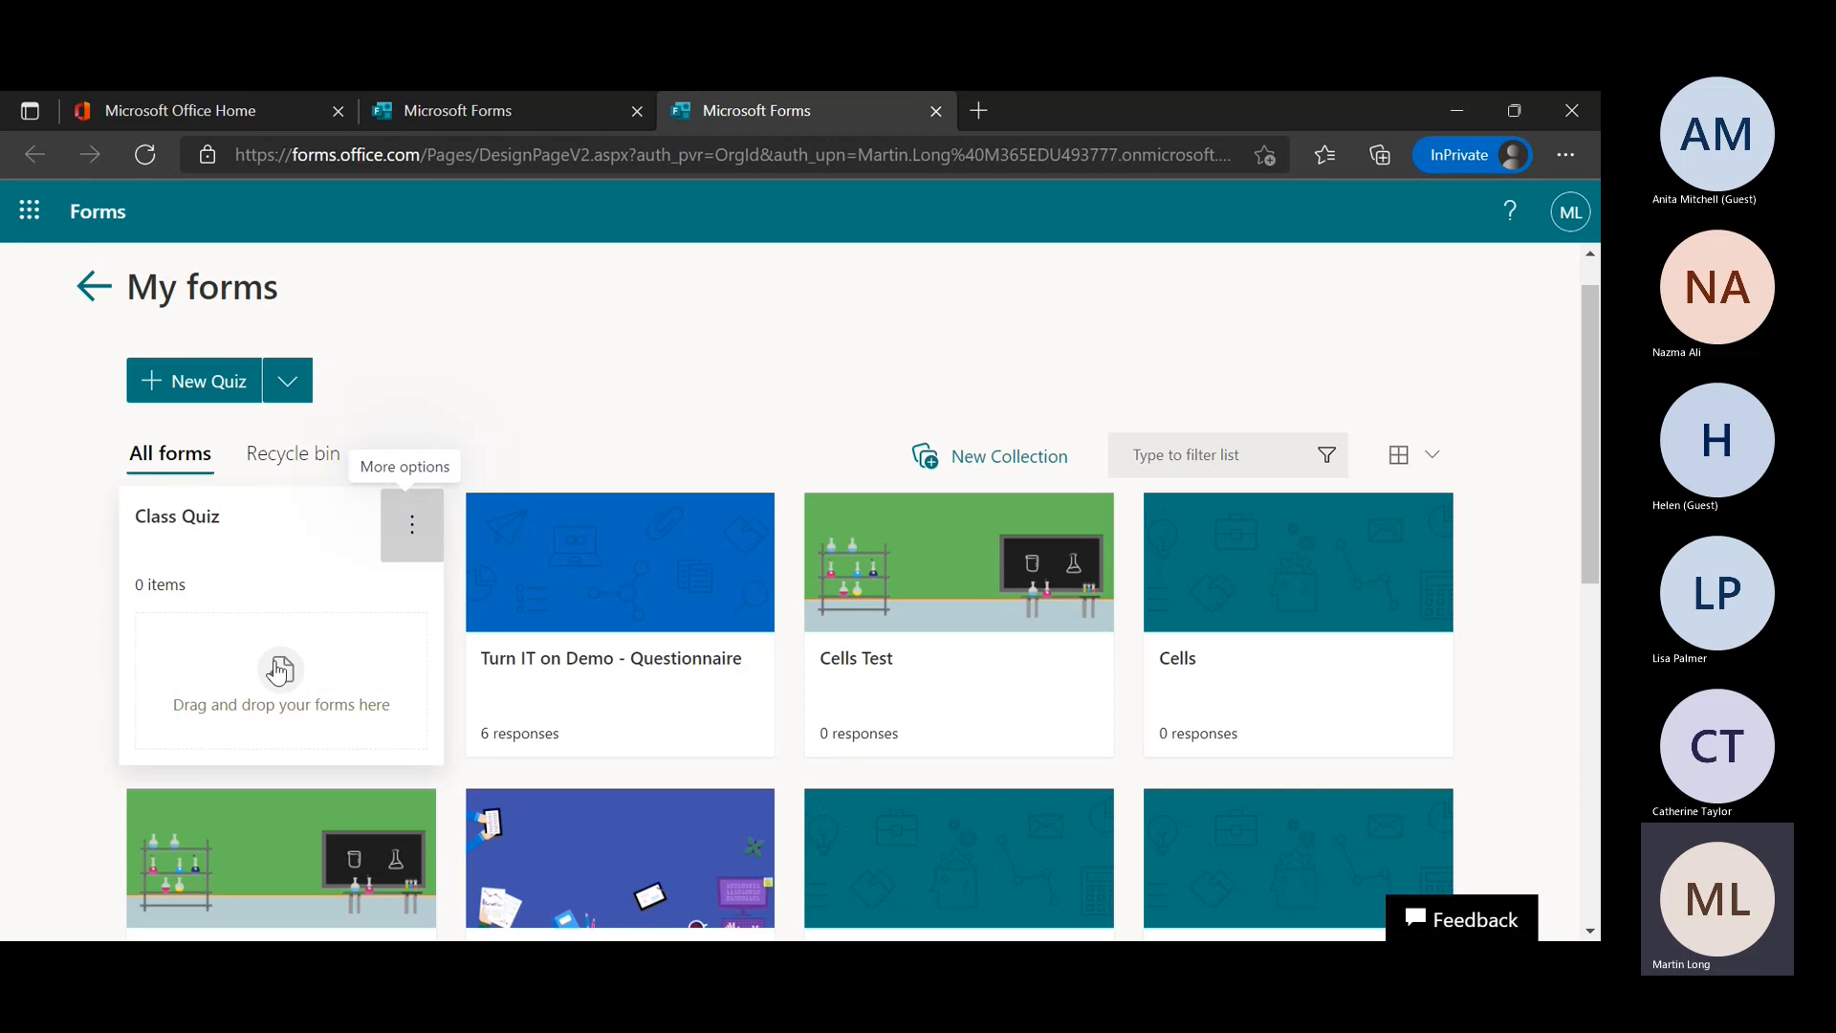
pyautogui.click(421, 549)
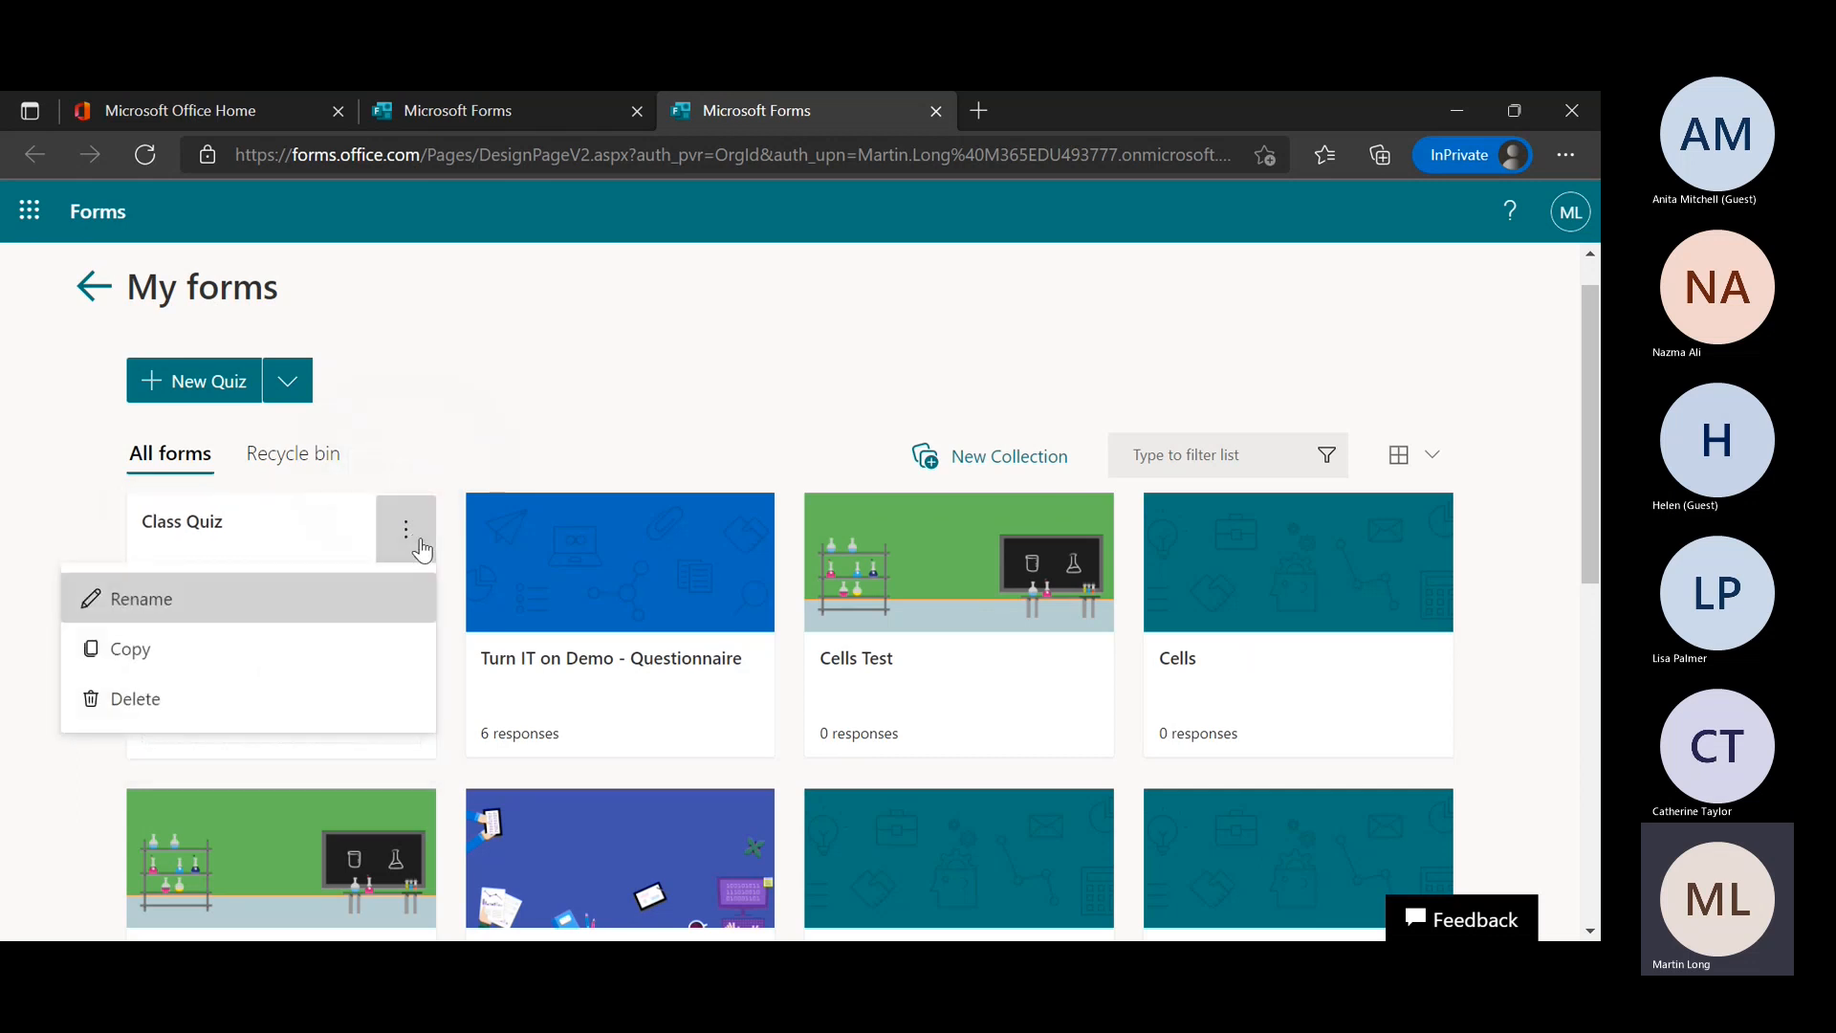
pyautogui.click(243, 712)
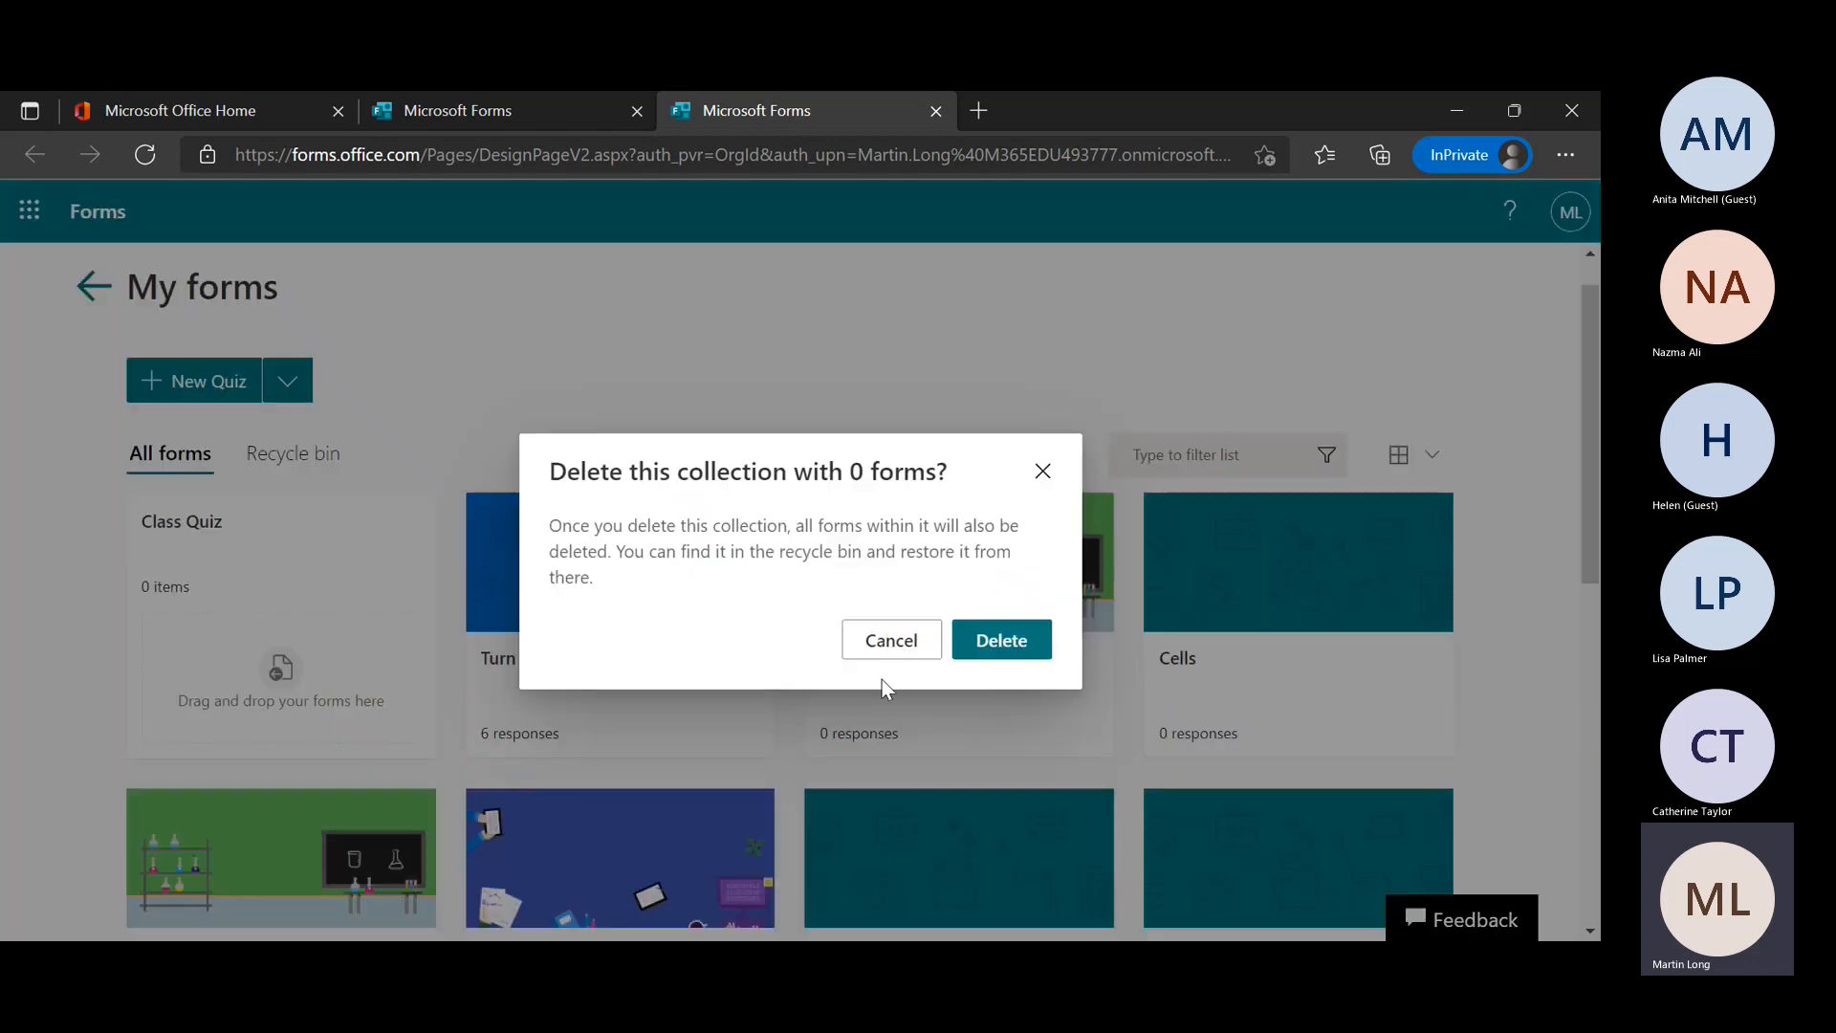
pyautogui.click(996, 638)
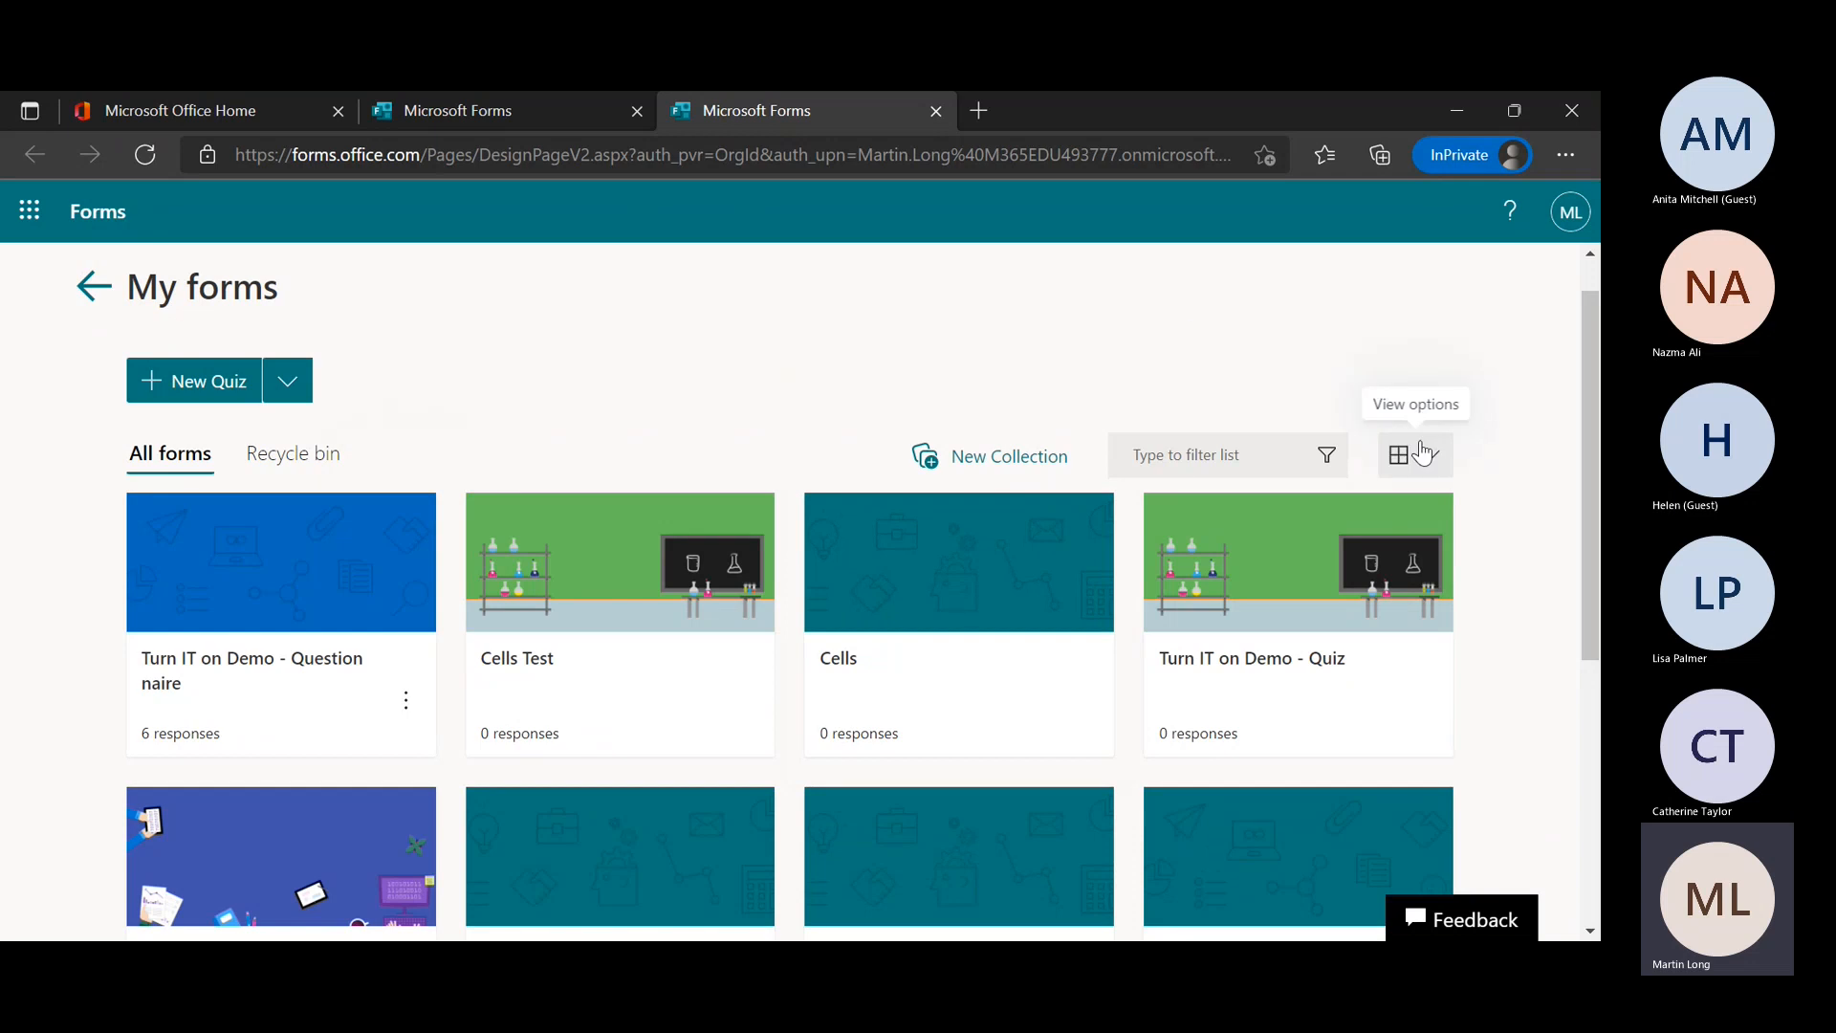
# Switch the forms overview to List view and back to Tiles
pyautogui.click(1428, 459)
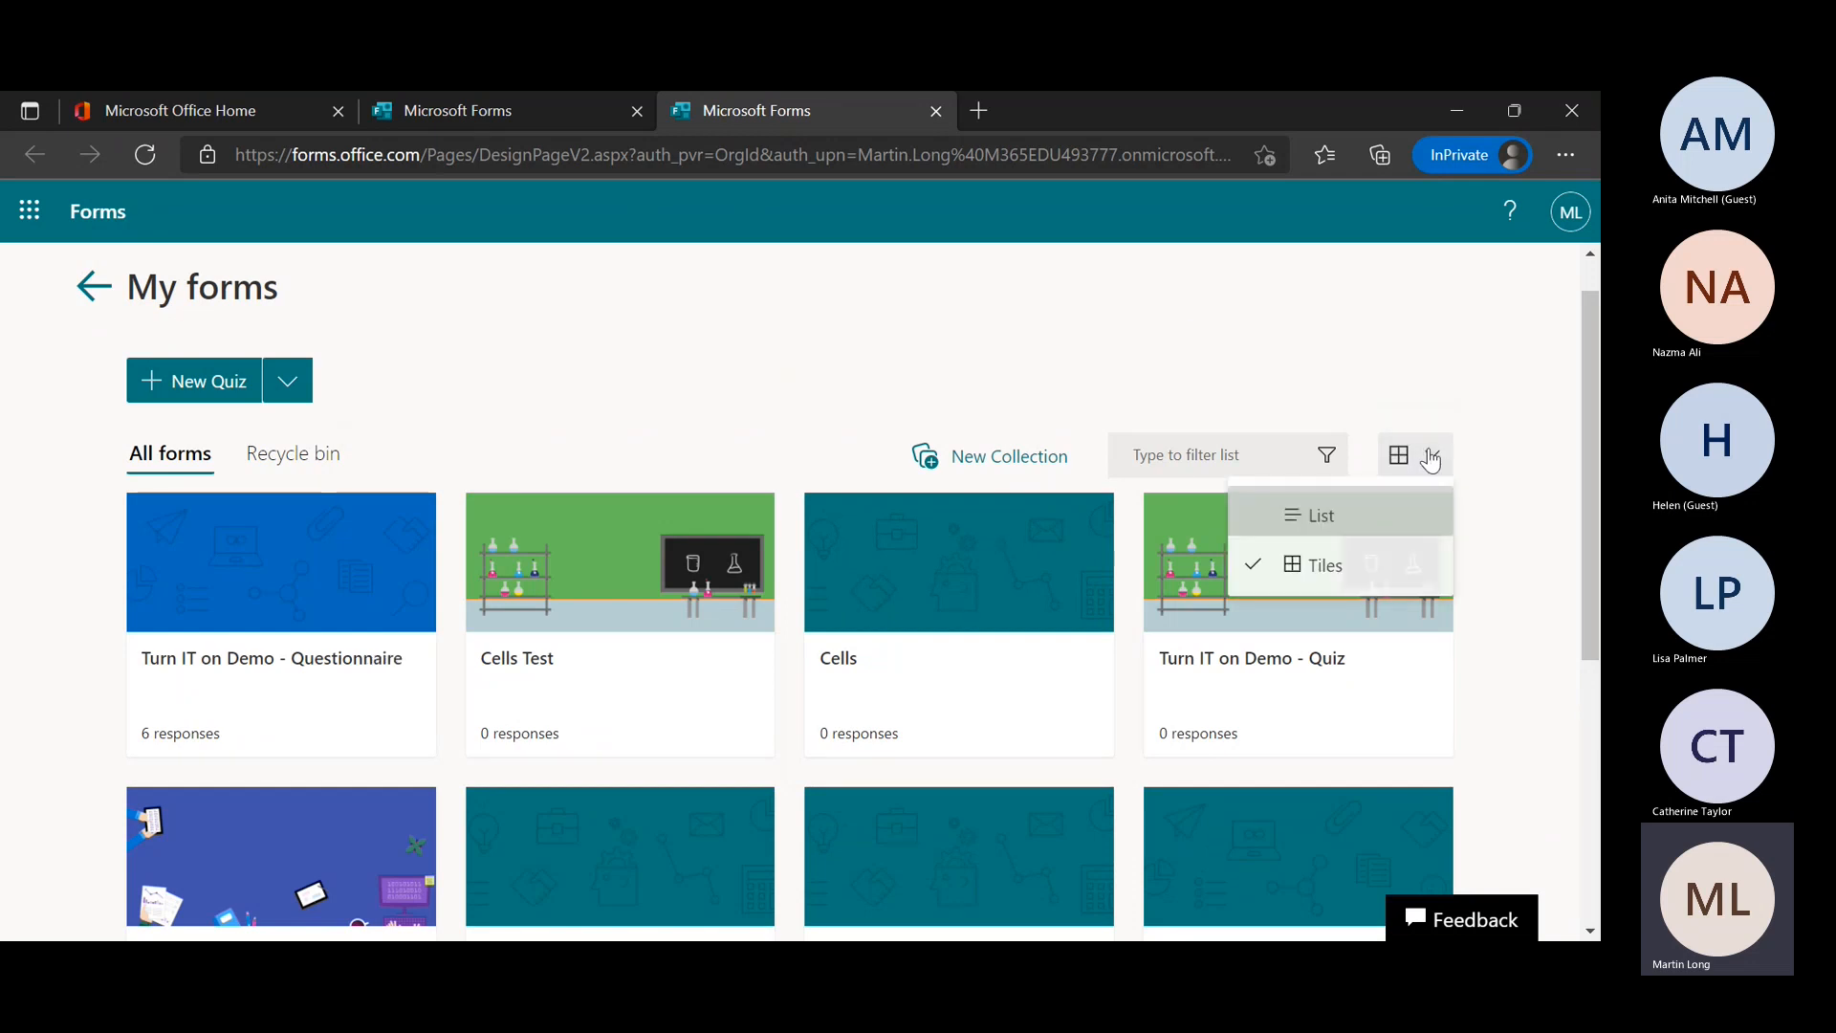
pyautogui.click(1338, 524)
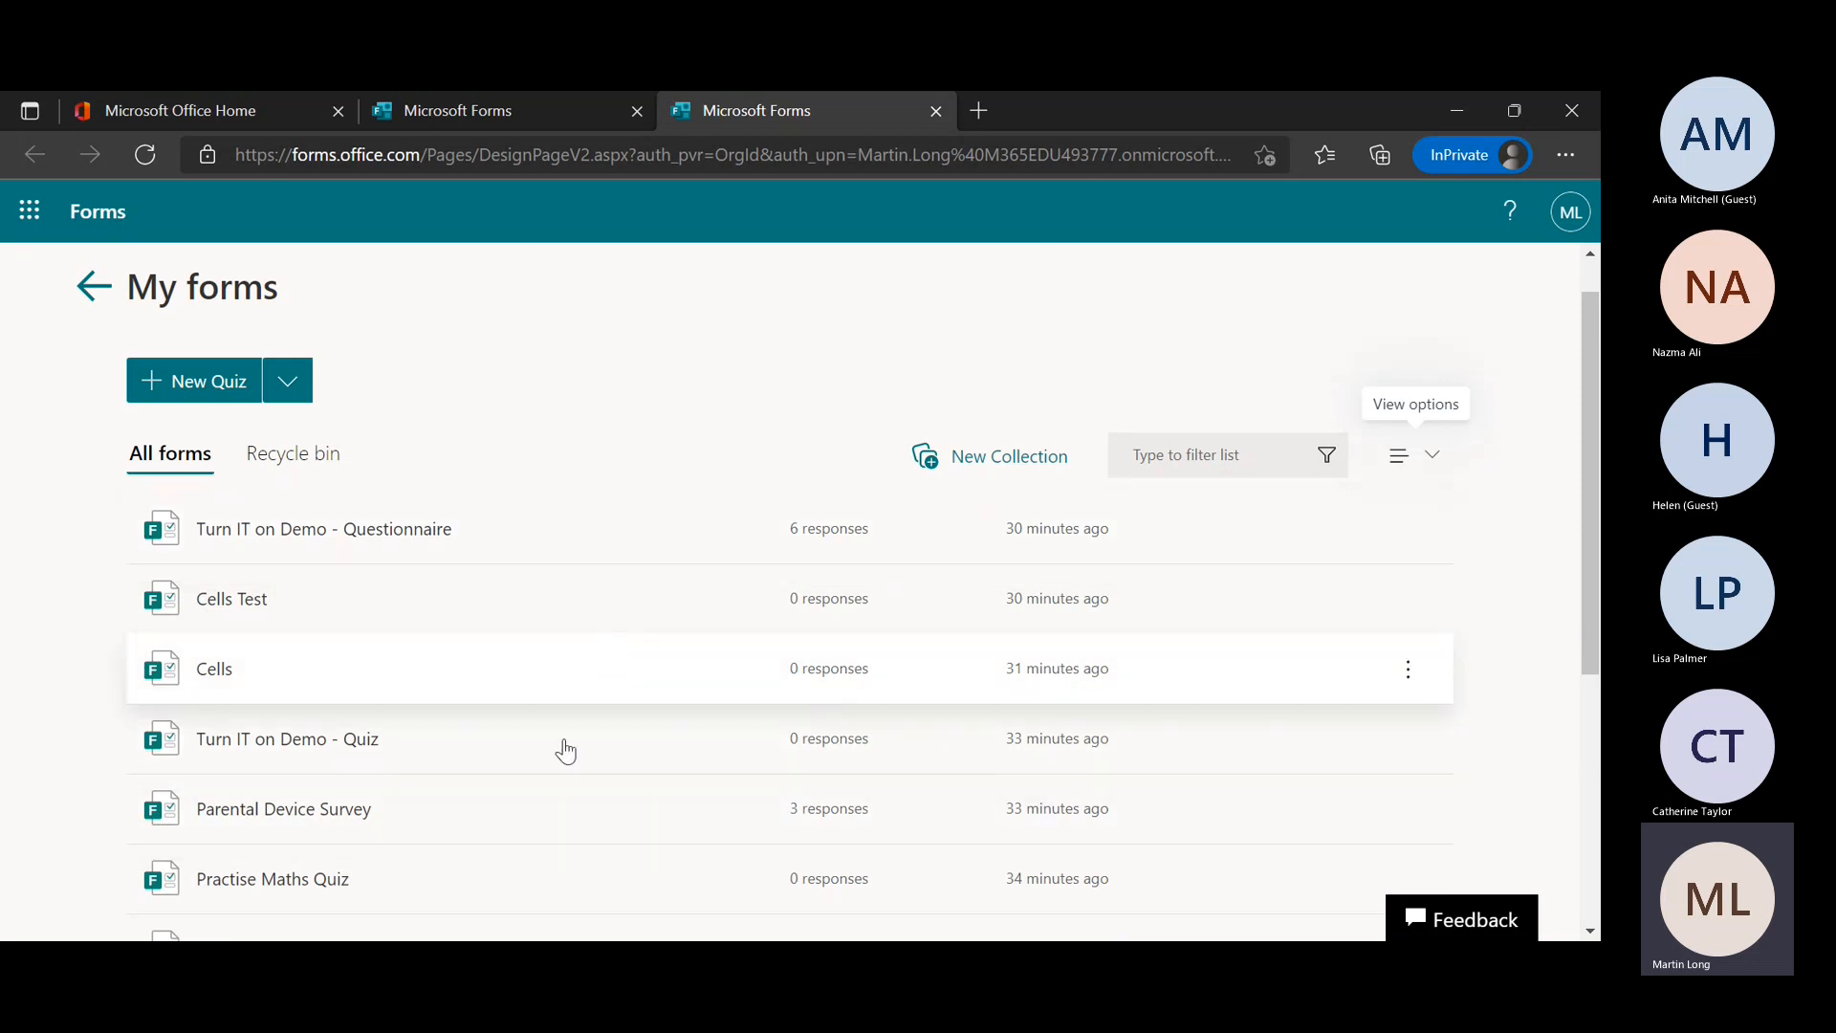
pyautogui.click(1431, 456)
pyautogui.click(1313, 566)
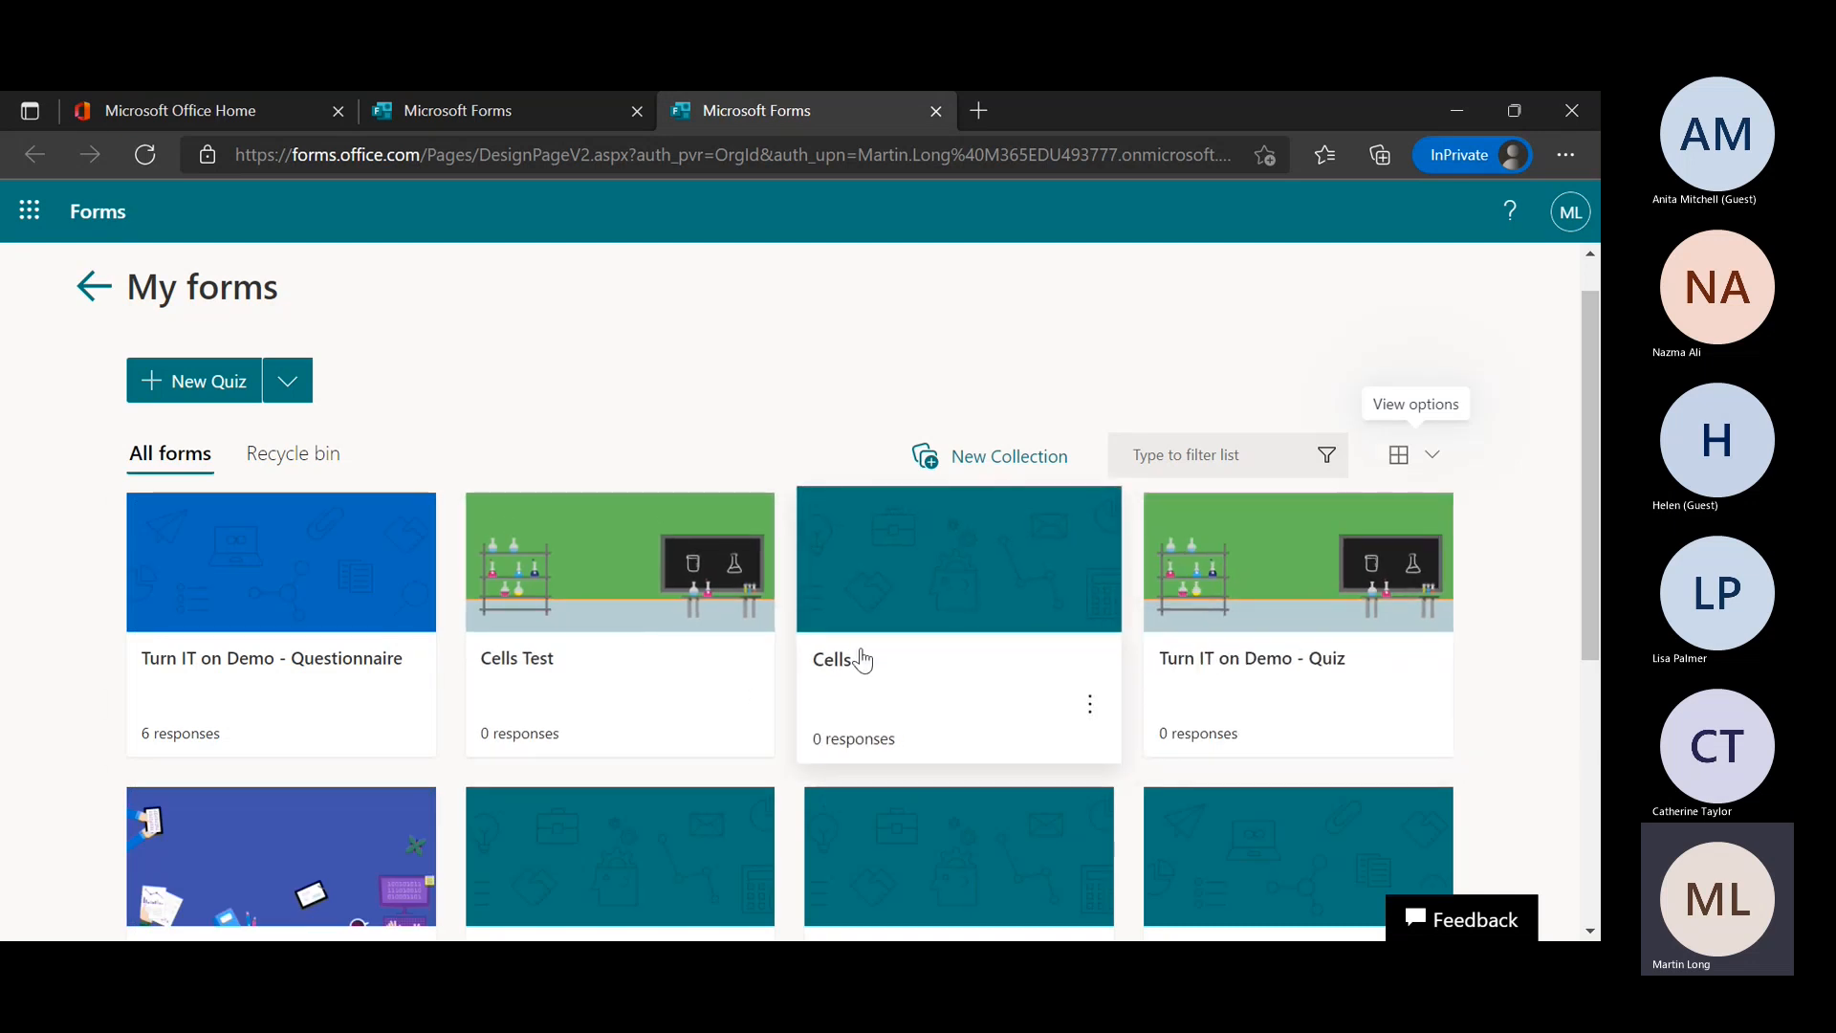
# Create a new blank form rather than a quiz from the My forms page
pyautogui.scroll(-5, 910, 852)
pyautogui.scroll(6, 906, 852)
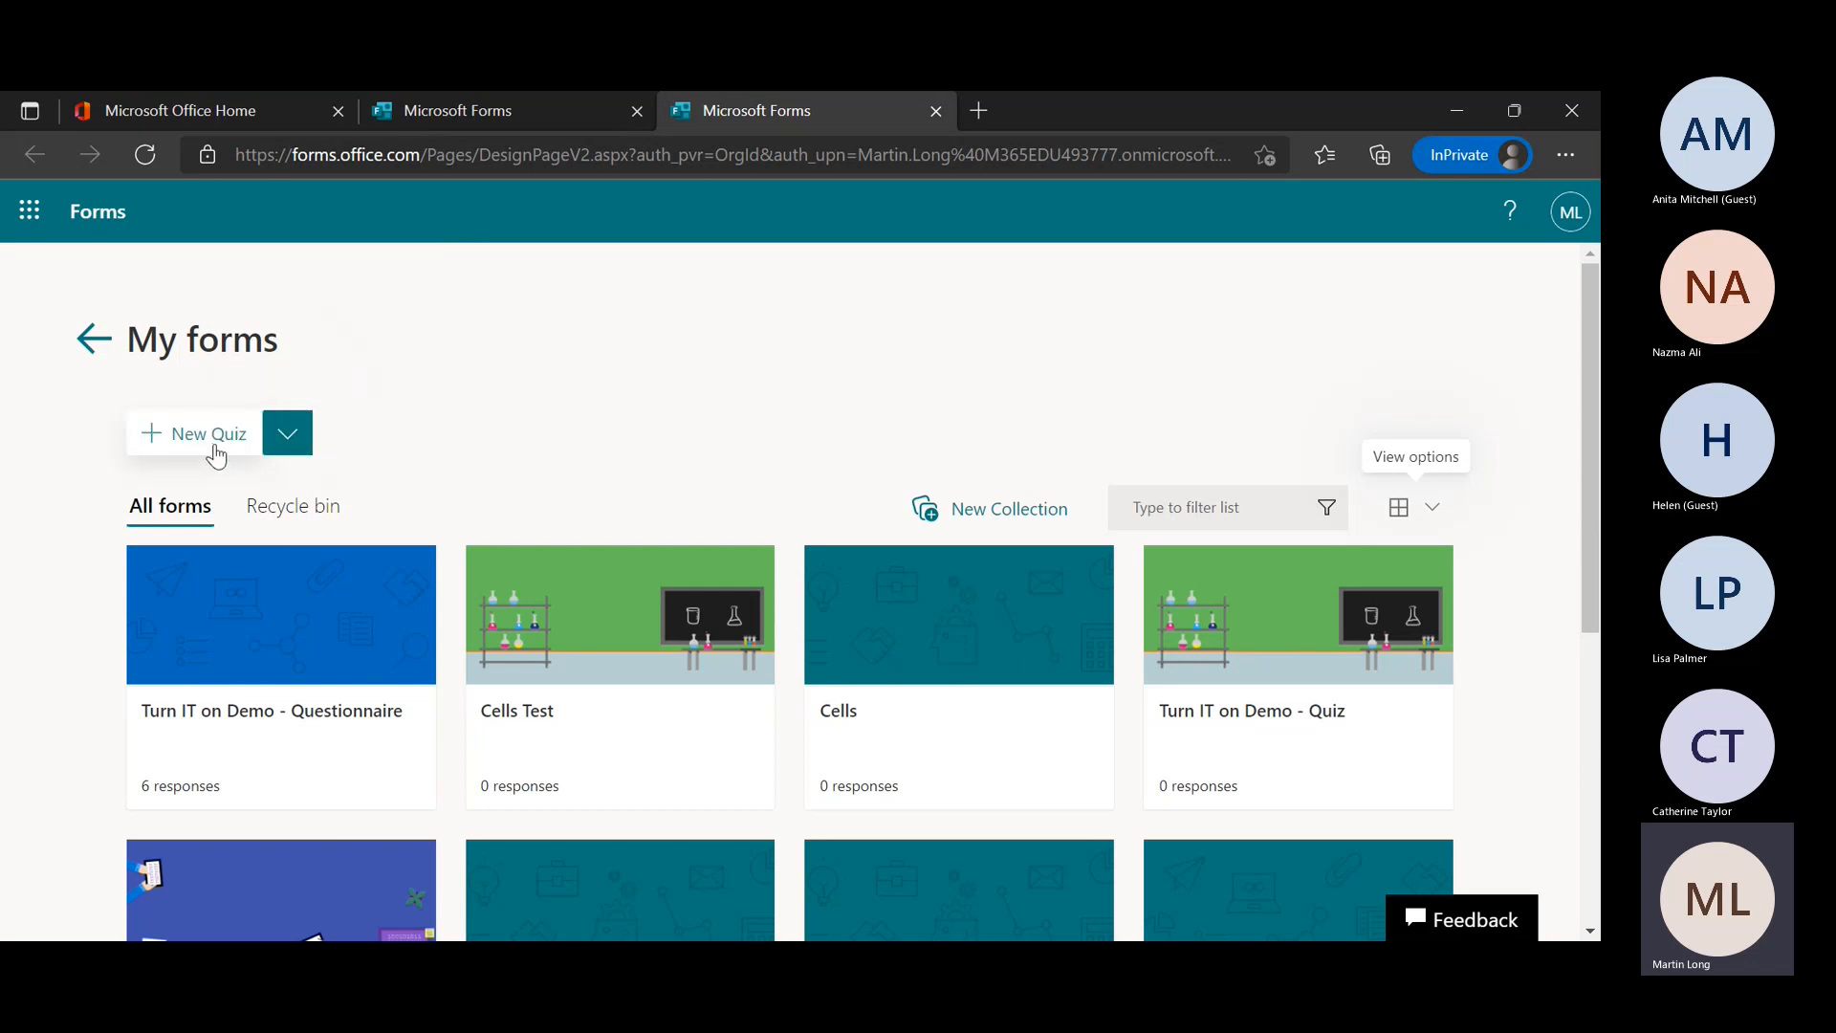
pyautogui.click(285, 436)
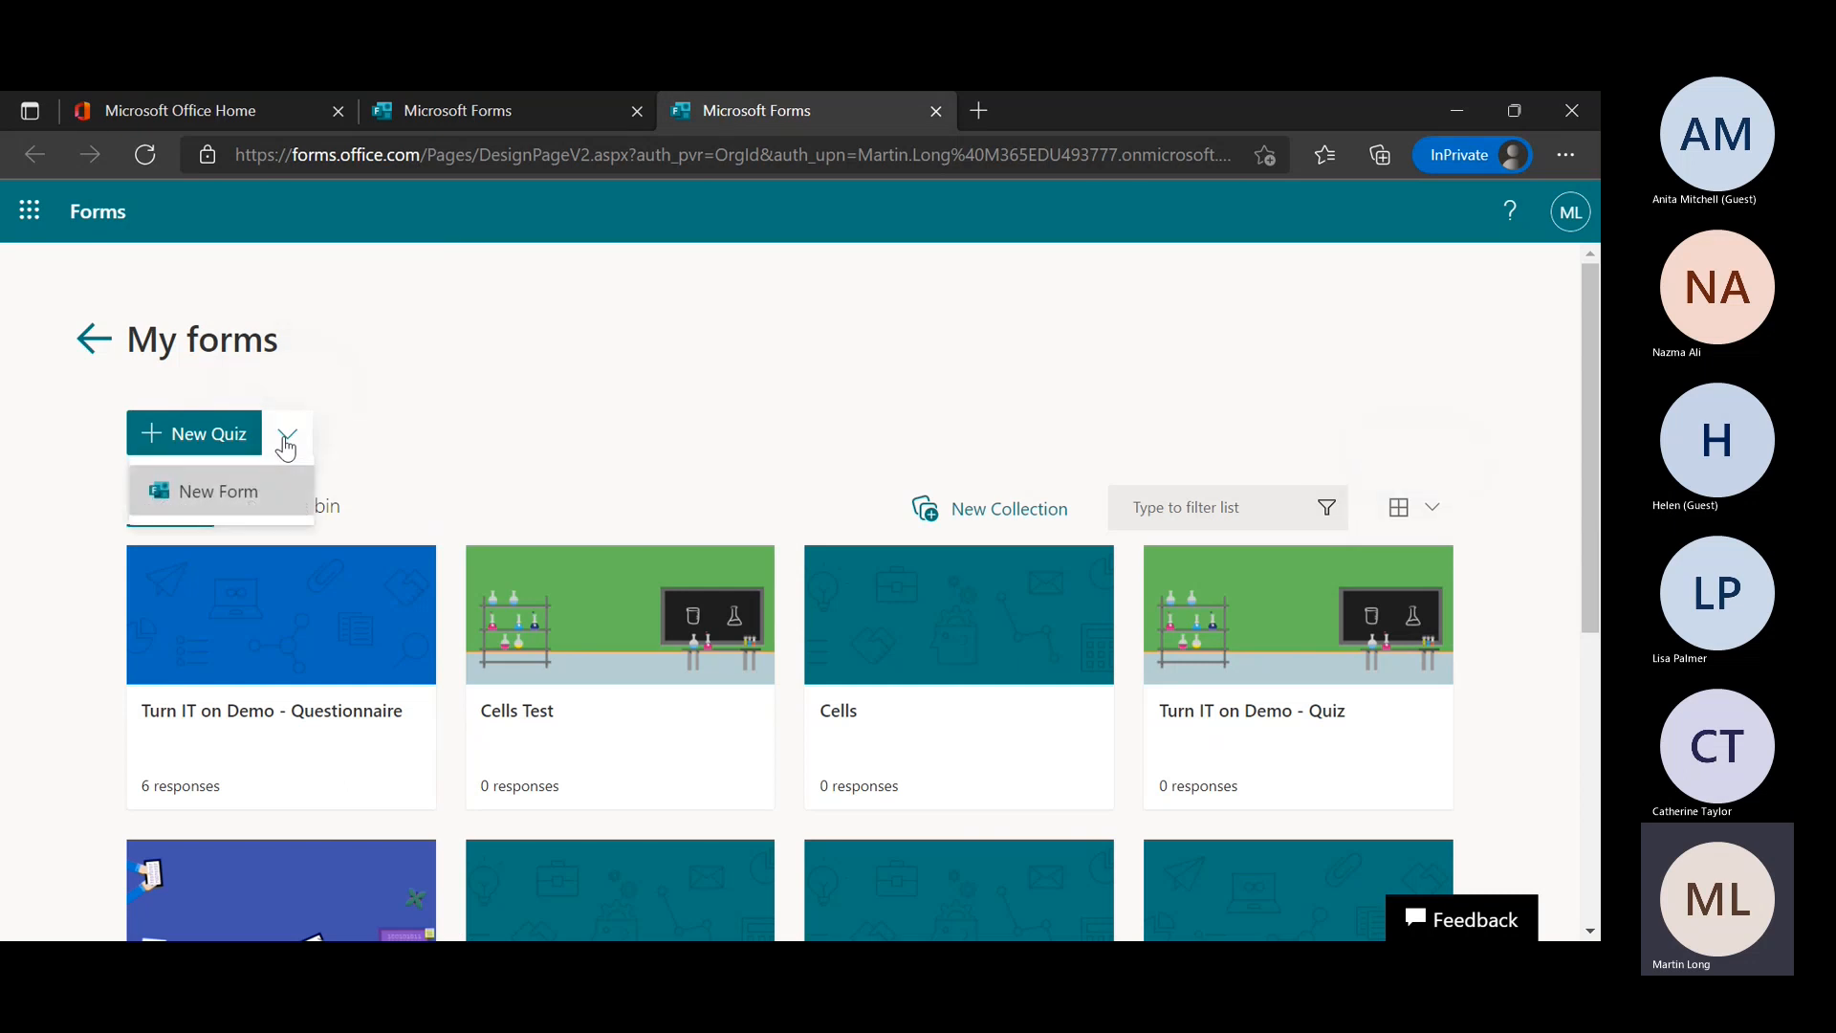
pyautogui.click(251, 505)
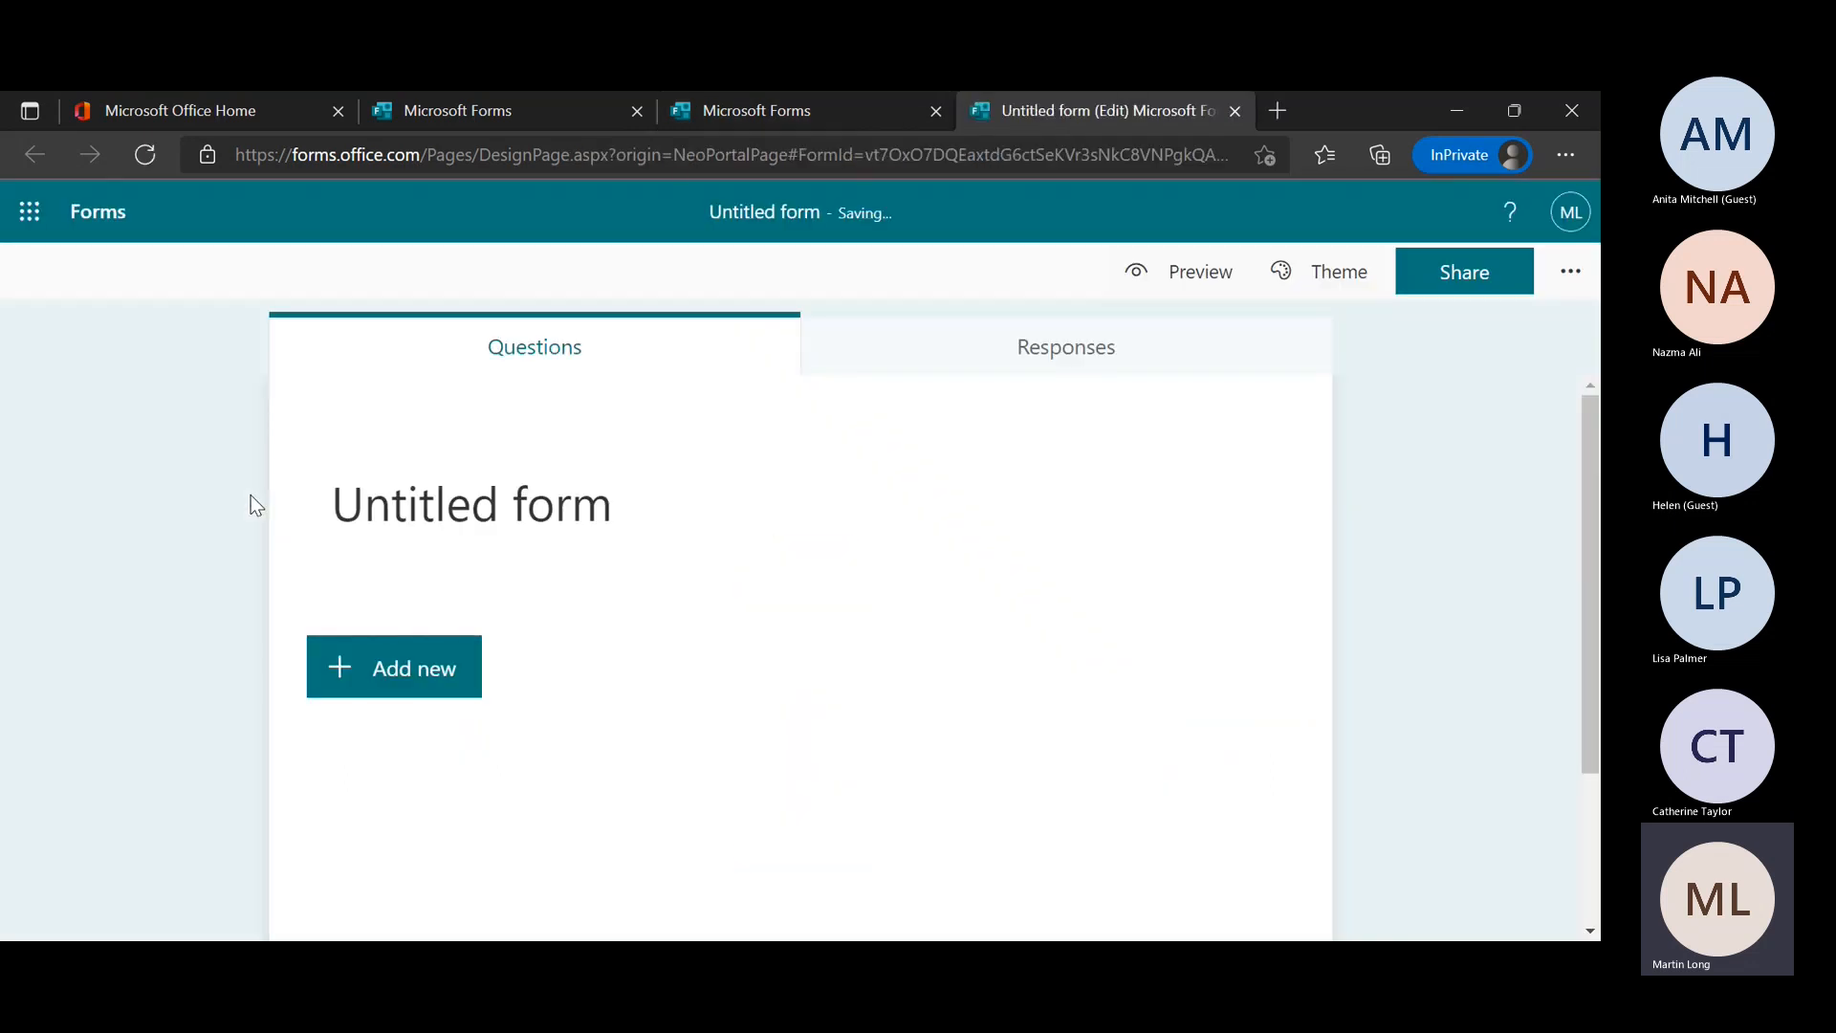
# Title the form "Science Survey - Heights" and add the description "Please let us know your height."
pyautogui.click(536, 505)
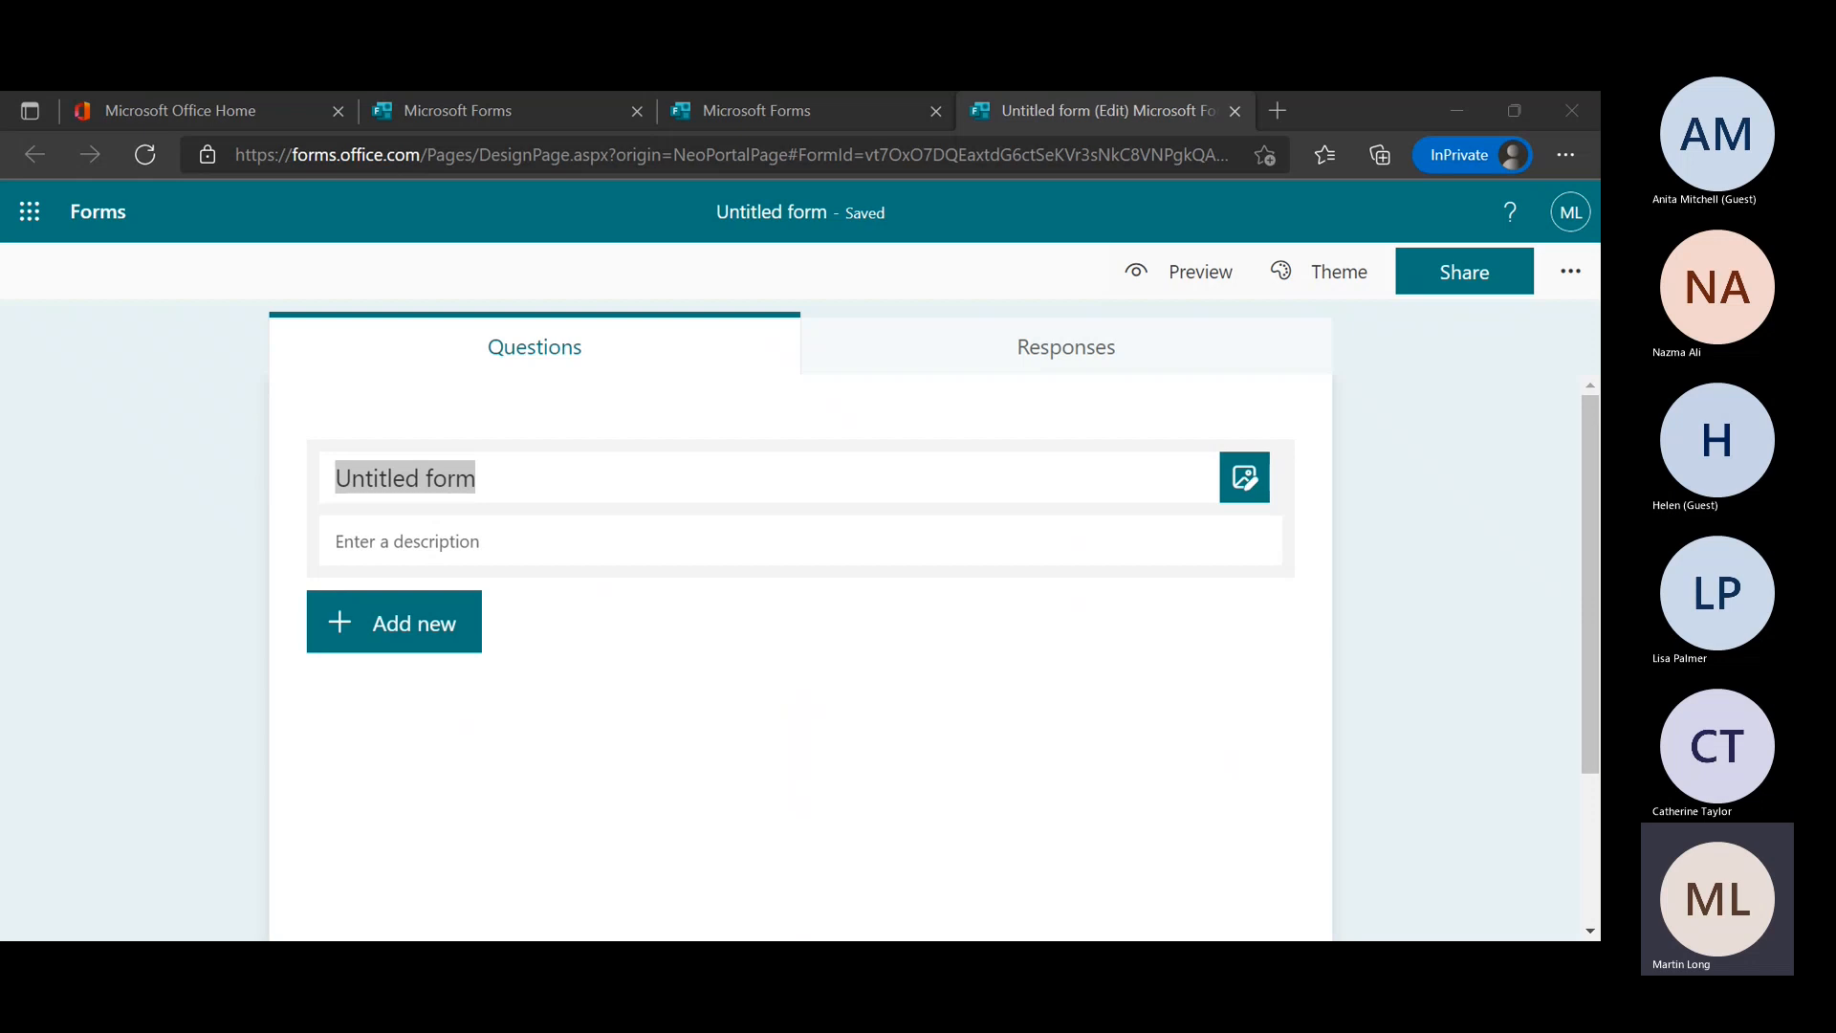
pyautogui.click(749, 902)
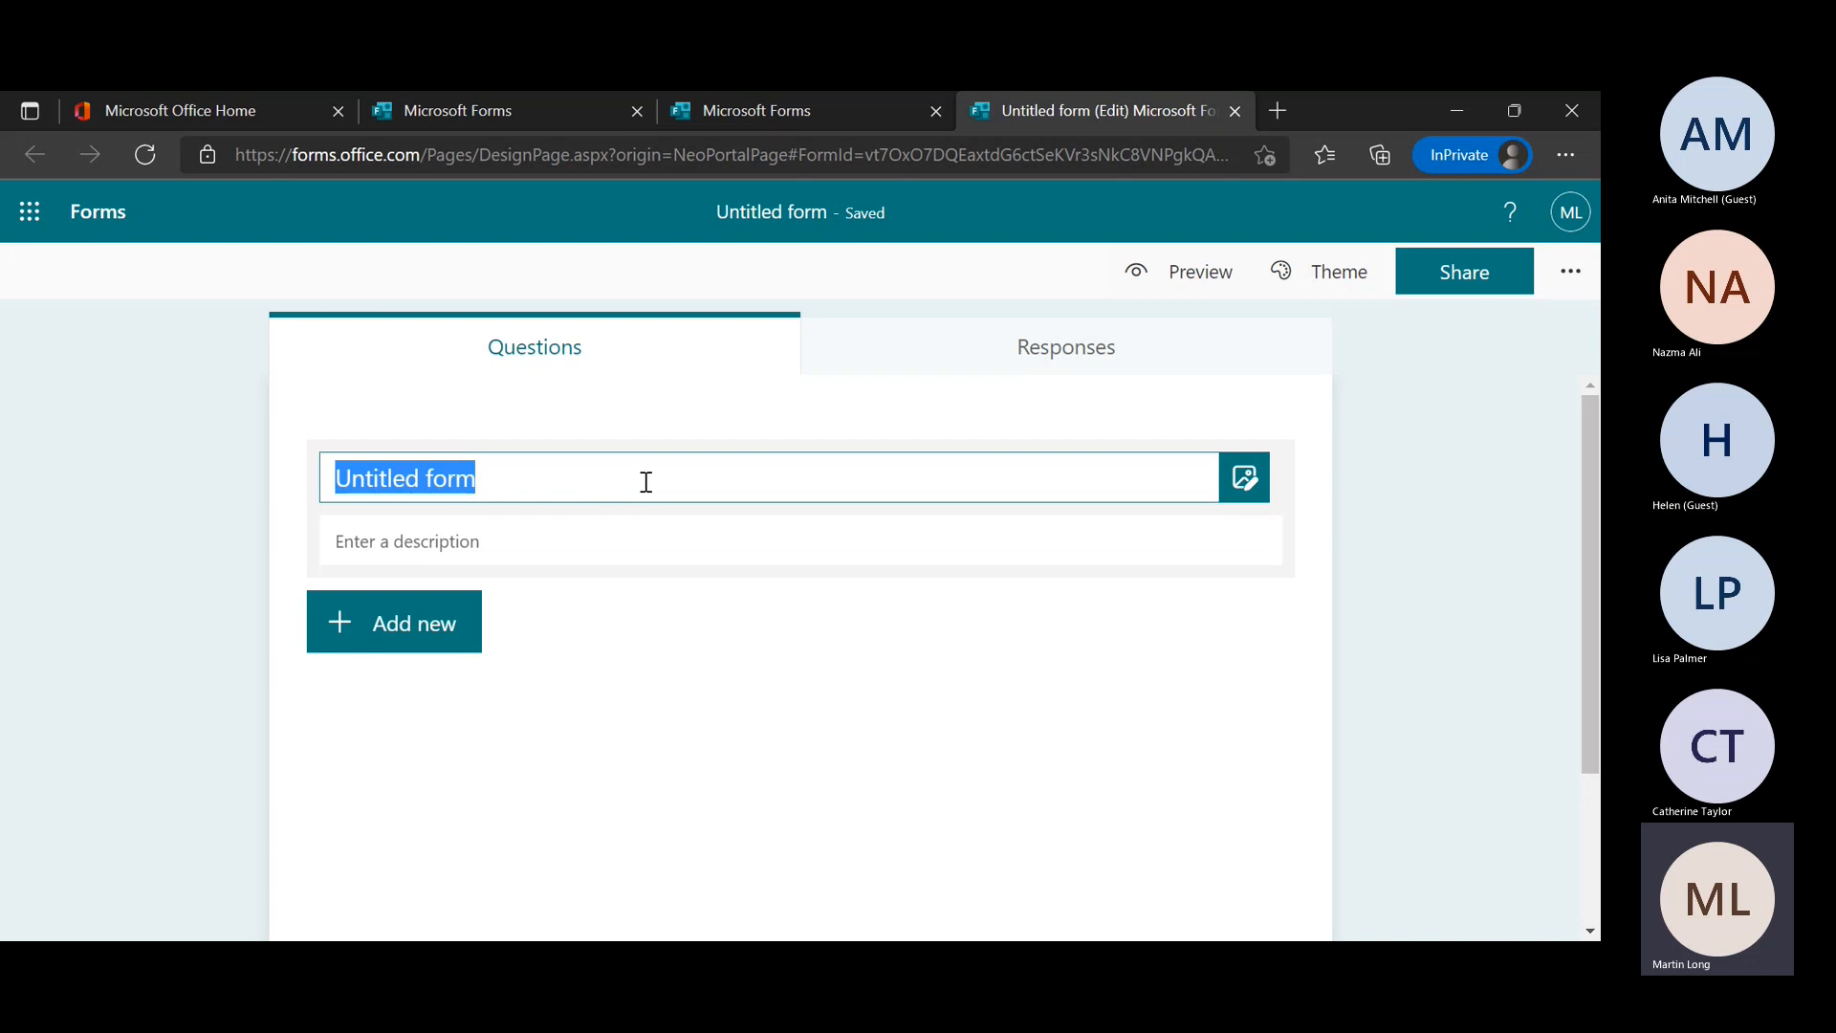
pyautogui.write('Cal')
pyautogui.press('BackSpace')
pyautogui.press('BackSpace')
pyautogui.press('BackSpace')
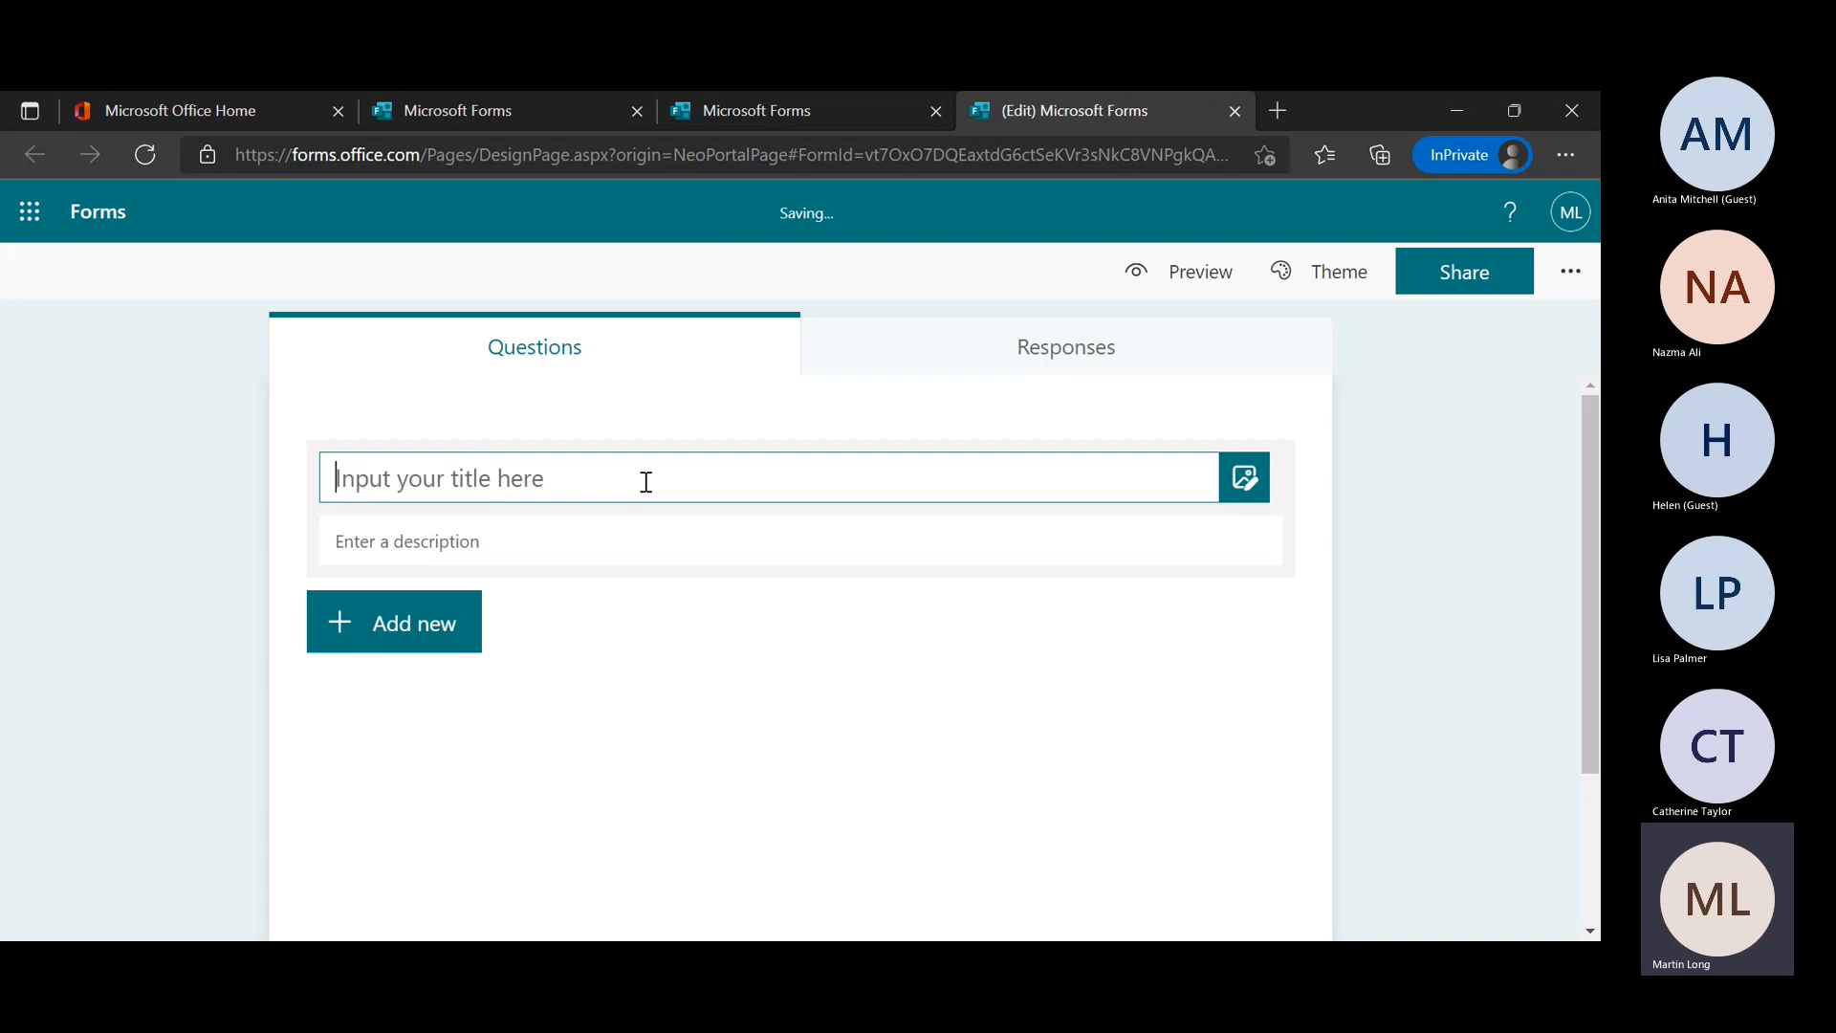
pyautogui.write('Sciec')
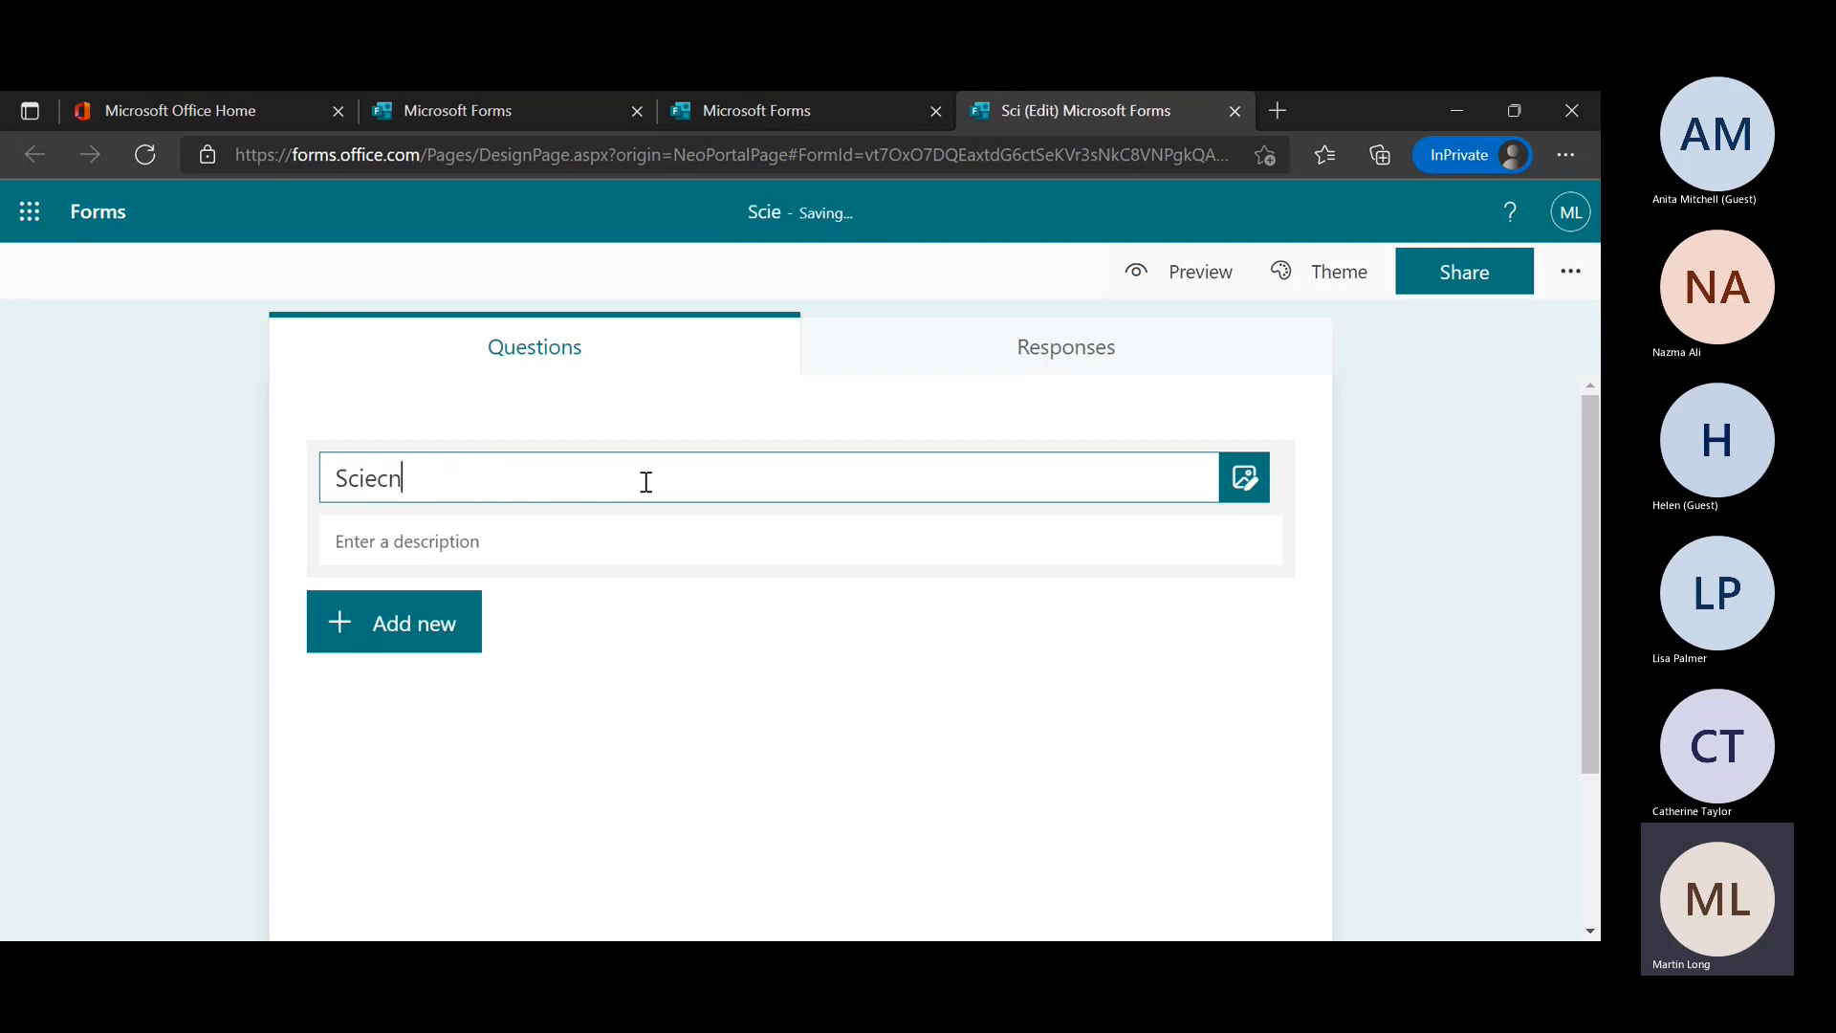
pyautogui.press('BackSpace')
pyautogui.write('nce Survey - Heights')
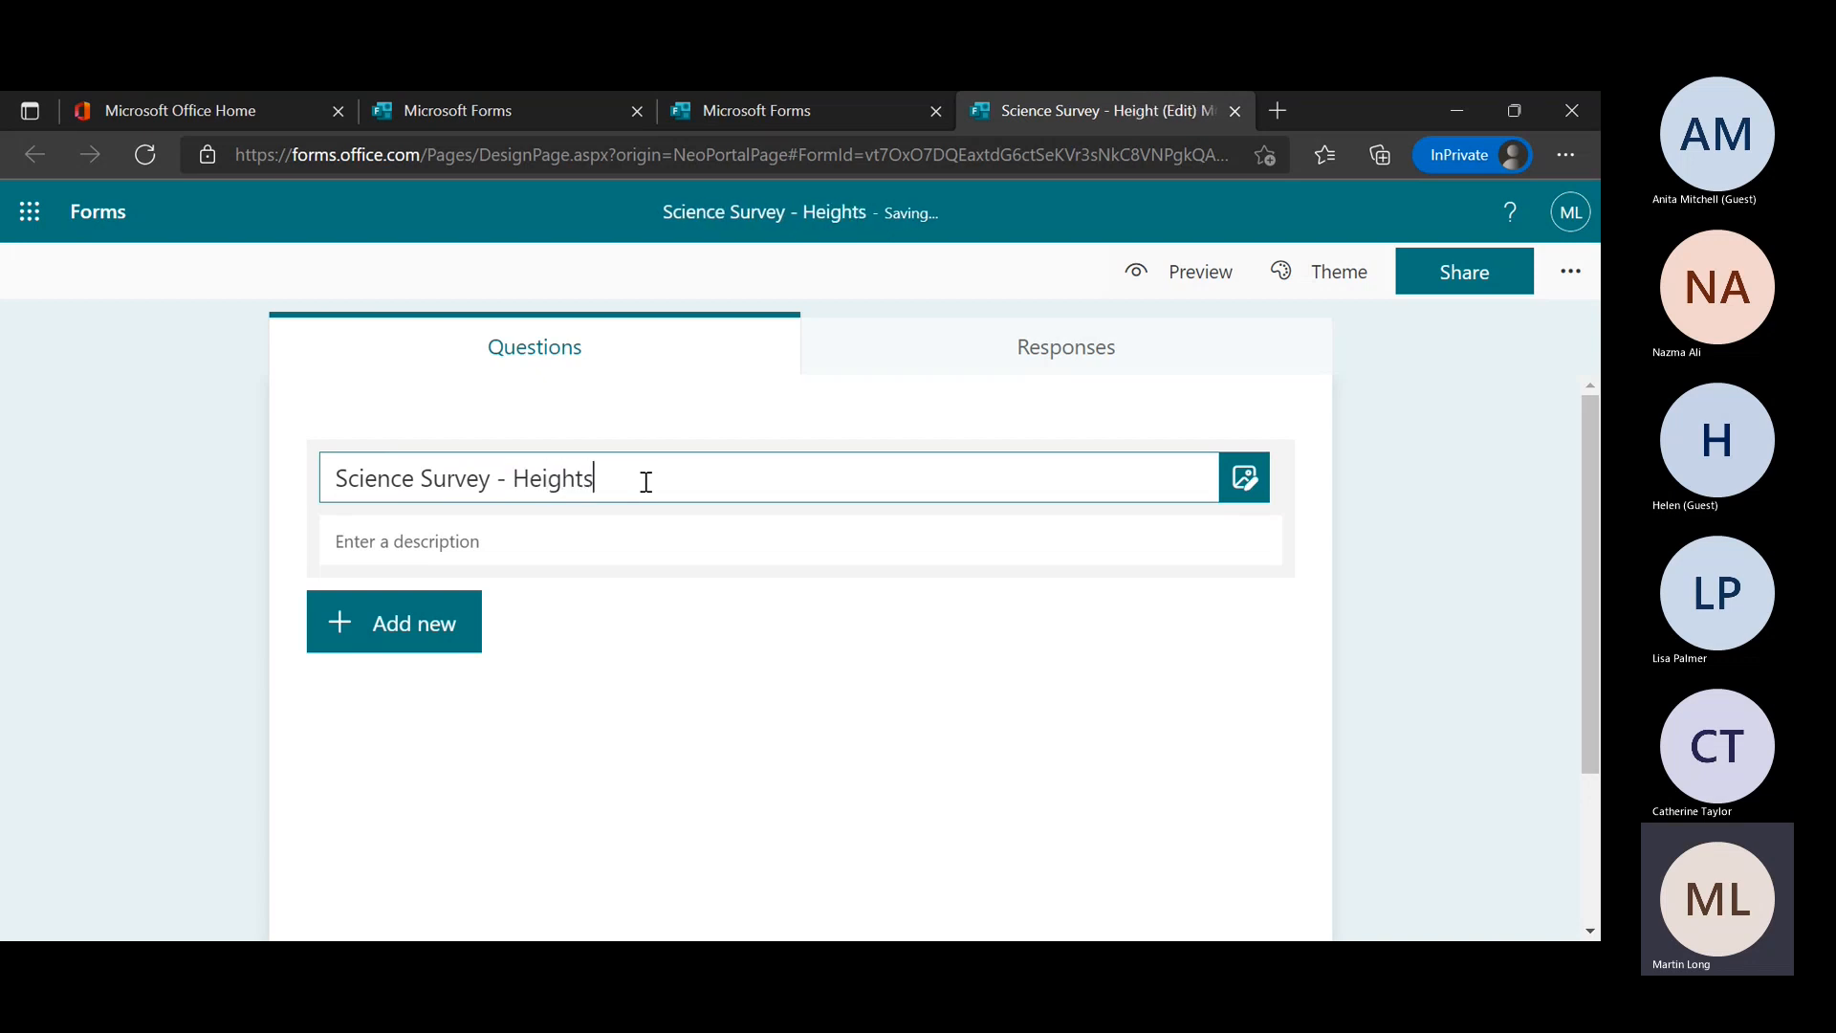
pyautogui.click(708, 548)
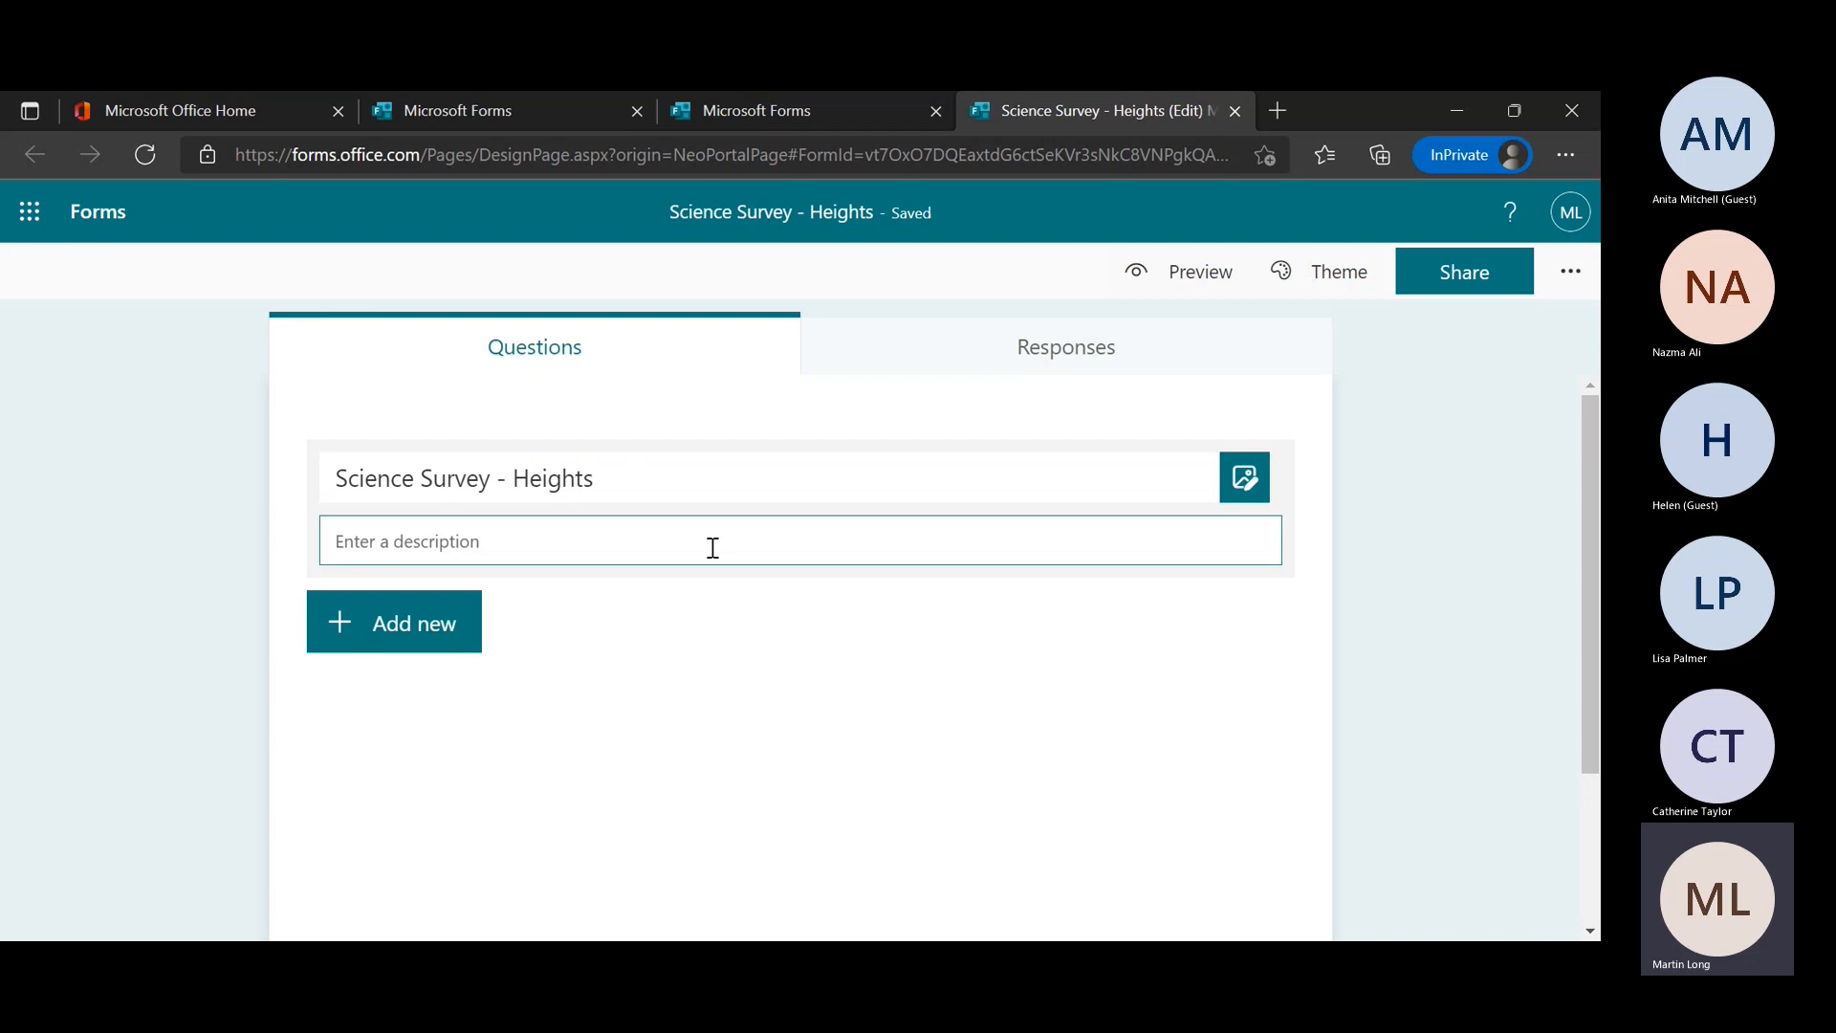
pyautogui.write('Please let us know your height.')
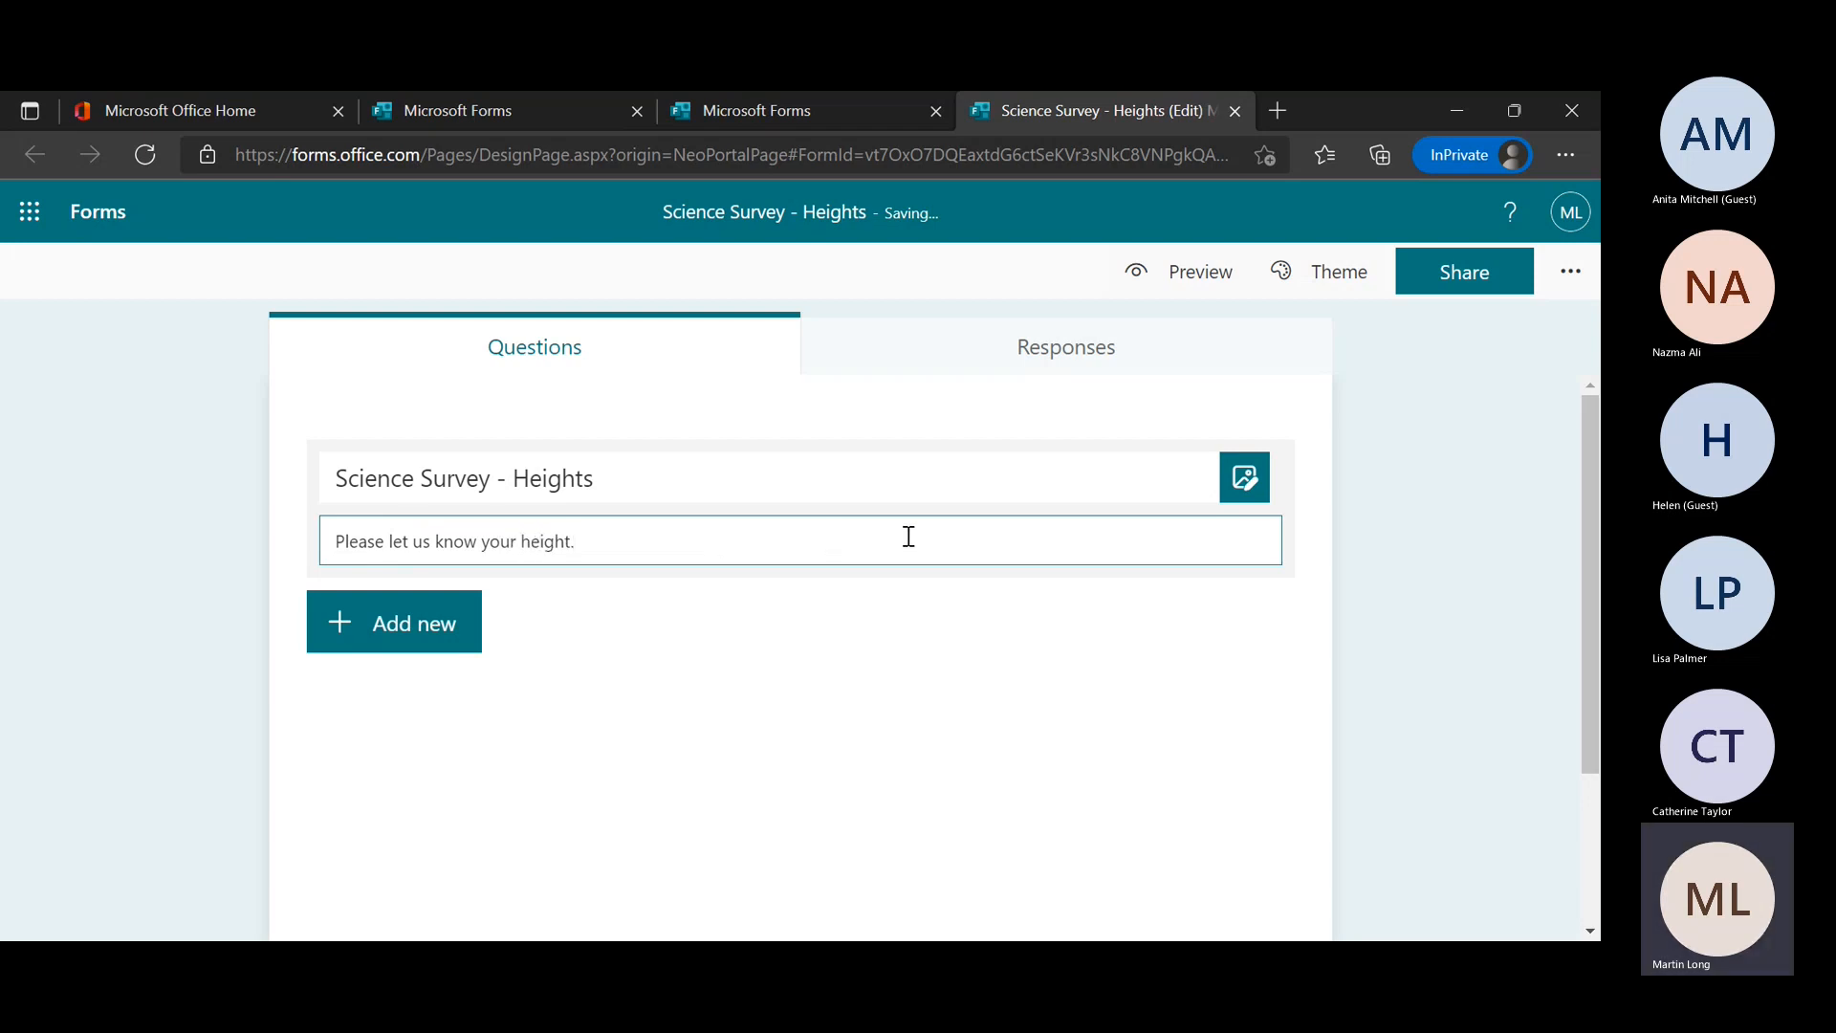
# Start inserting a header image for the form, check the OneDrive source, and search Bing images for "Measure heights"
pyautogui.click(1255, 503)
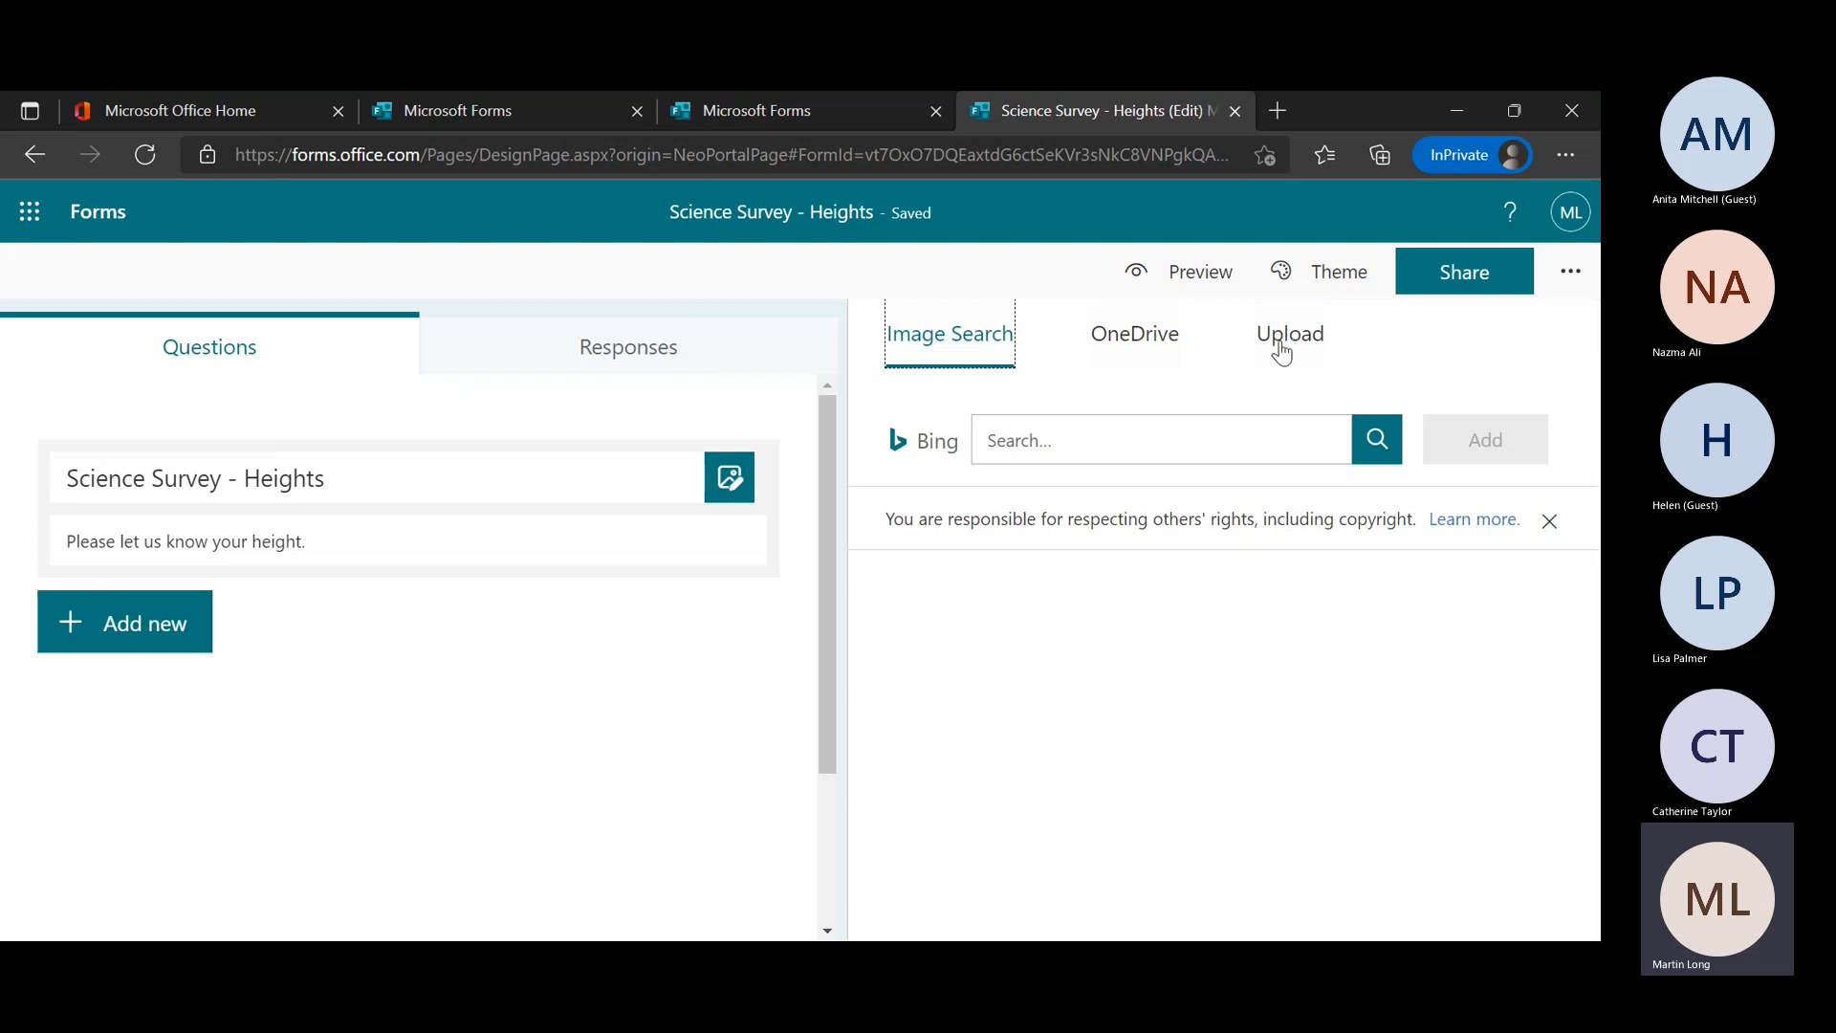
pyautogui.click(1148, 361)
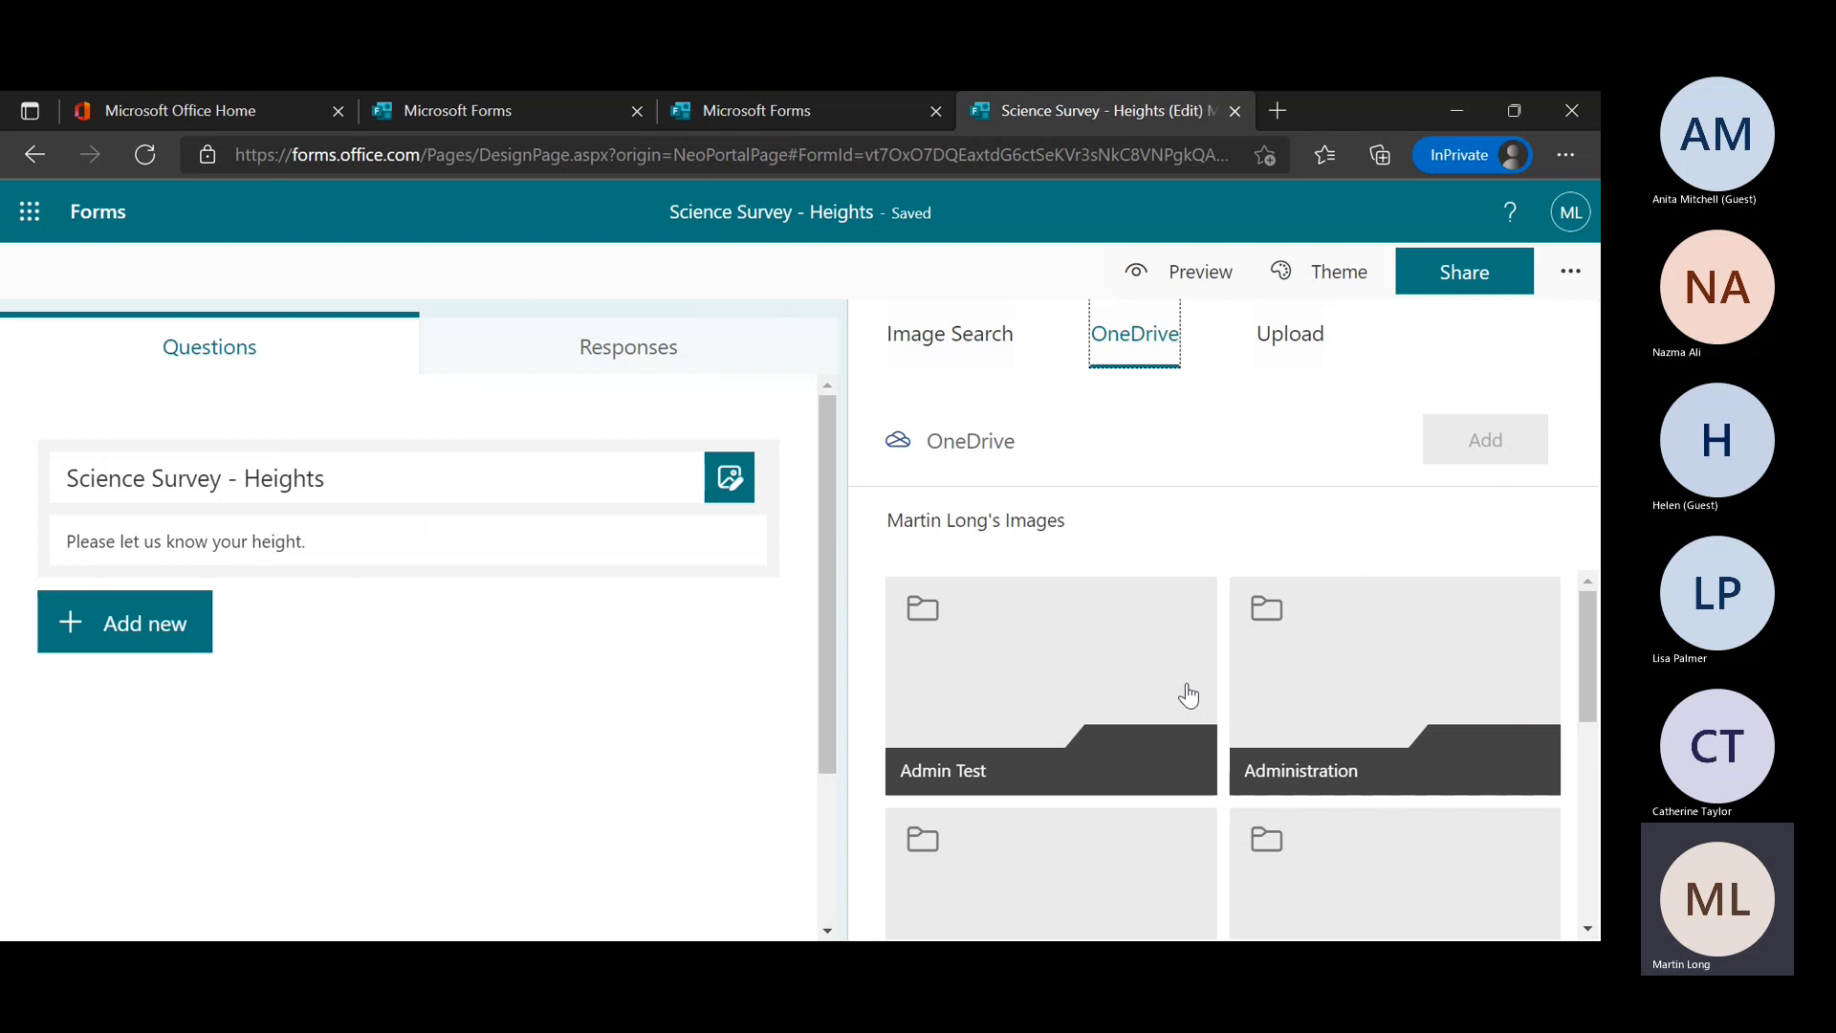
pyautogui.click(968, 359)
pyautogui.click(1016, 442)
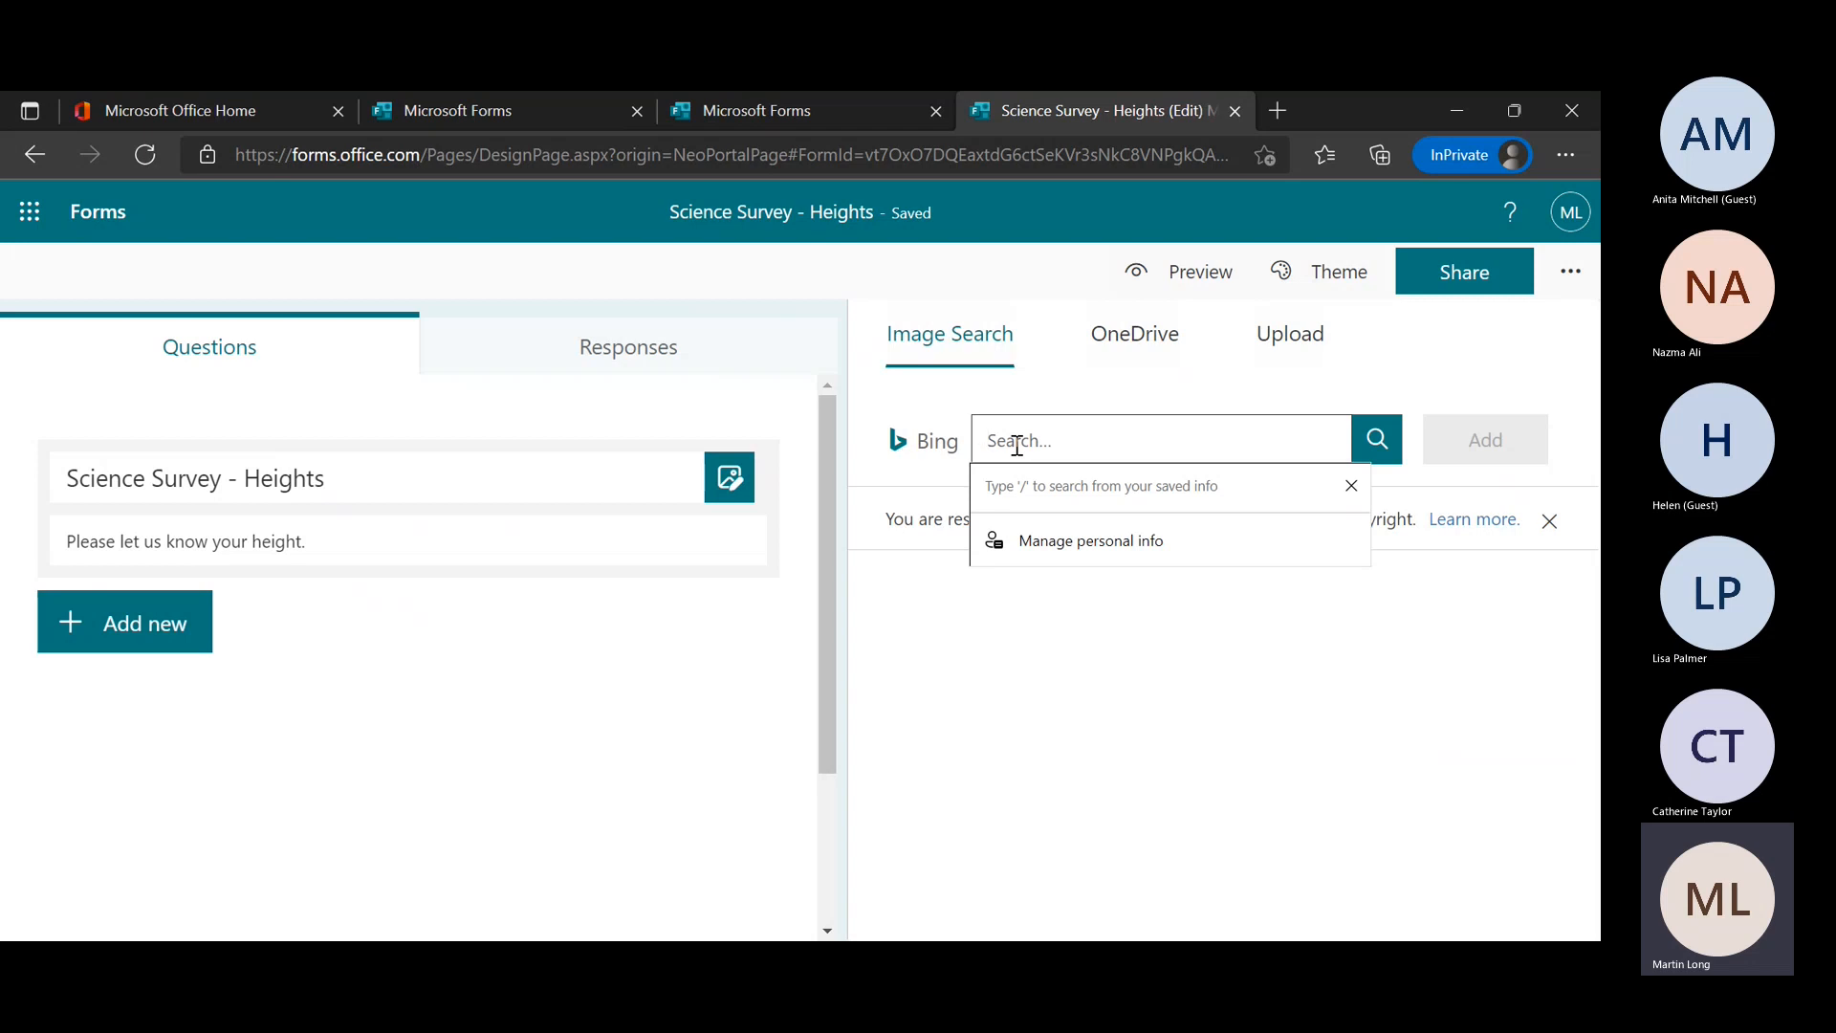
pyautogui.write('Mea')
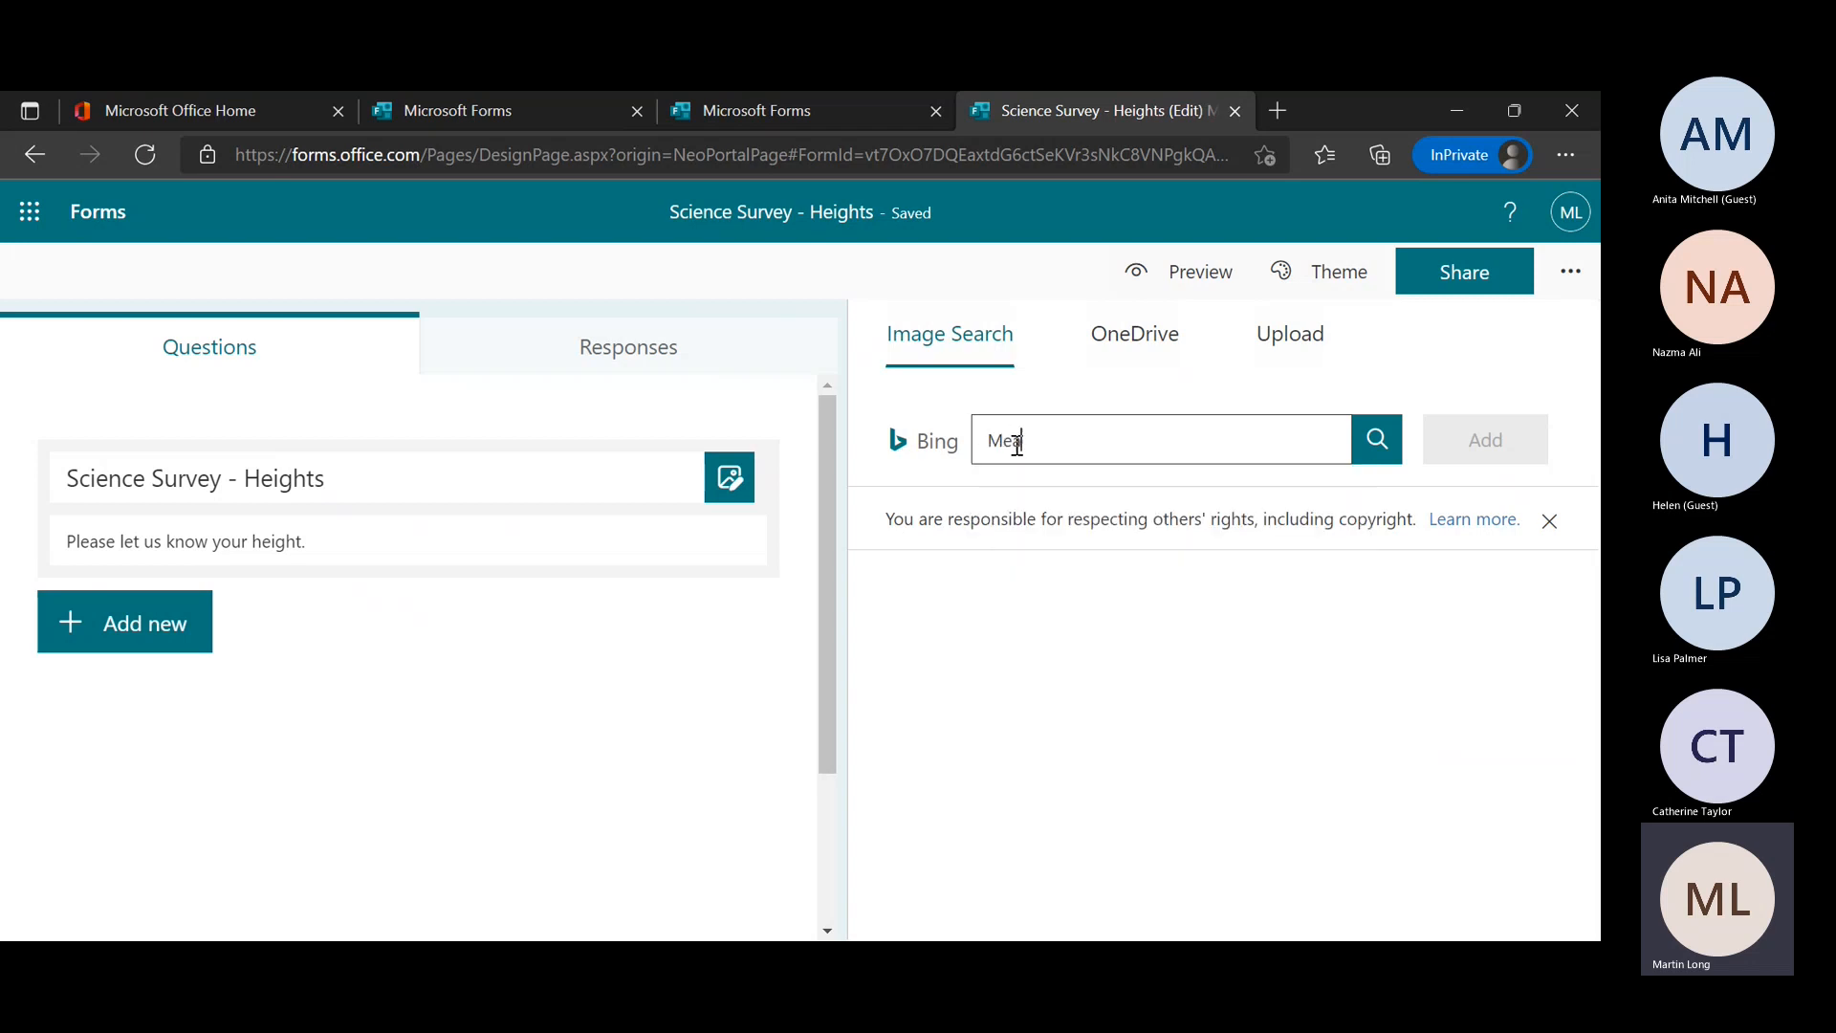
pyautogui.write('sure heights')
pyautogui.press('Return')
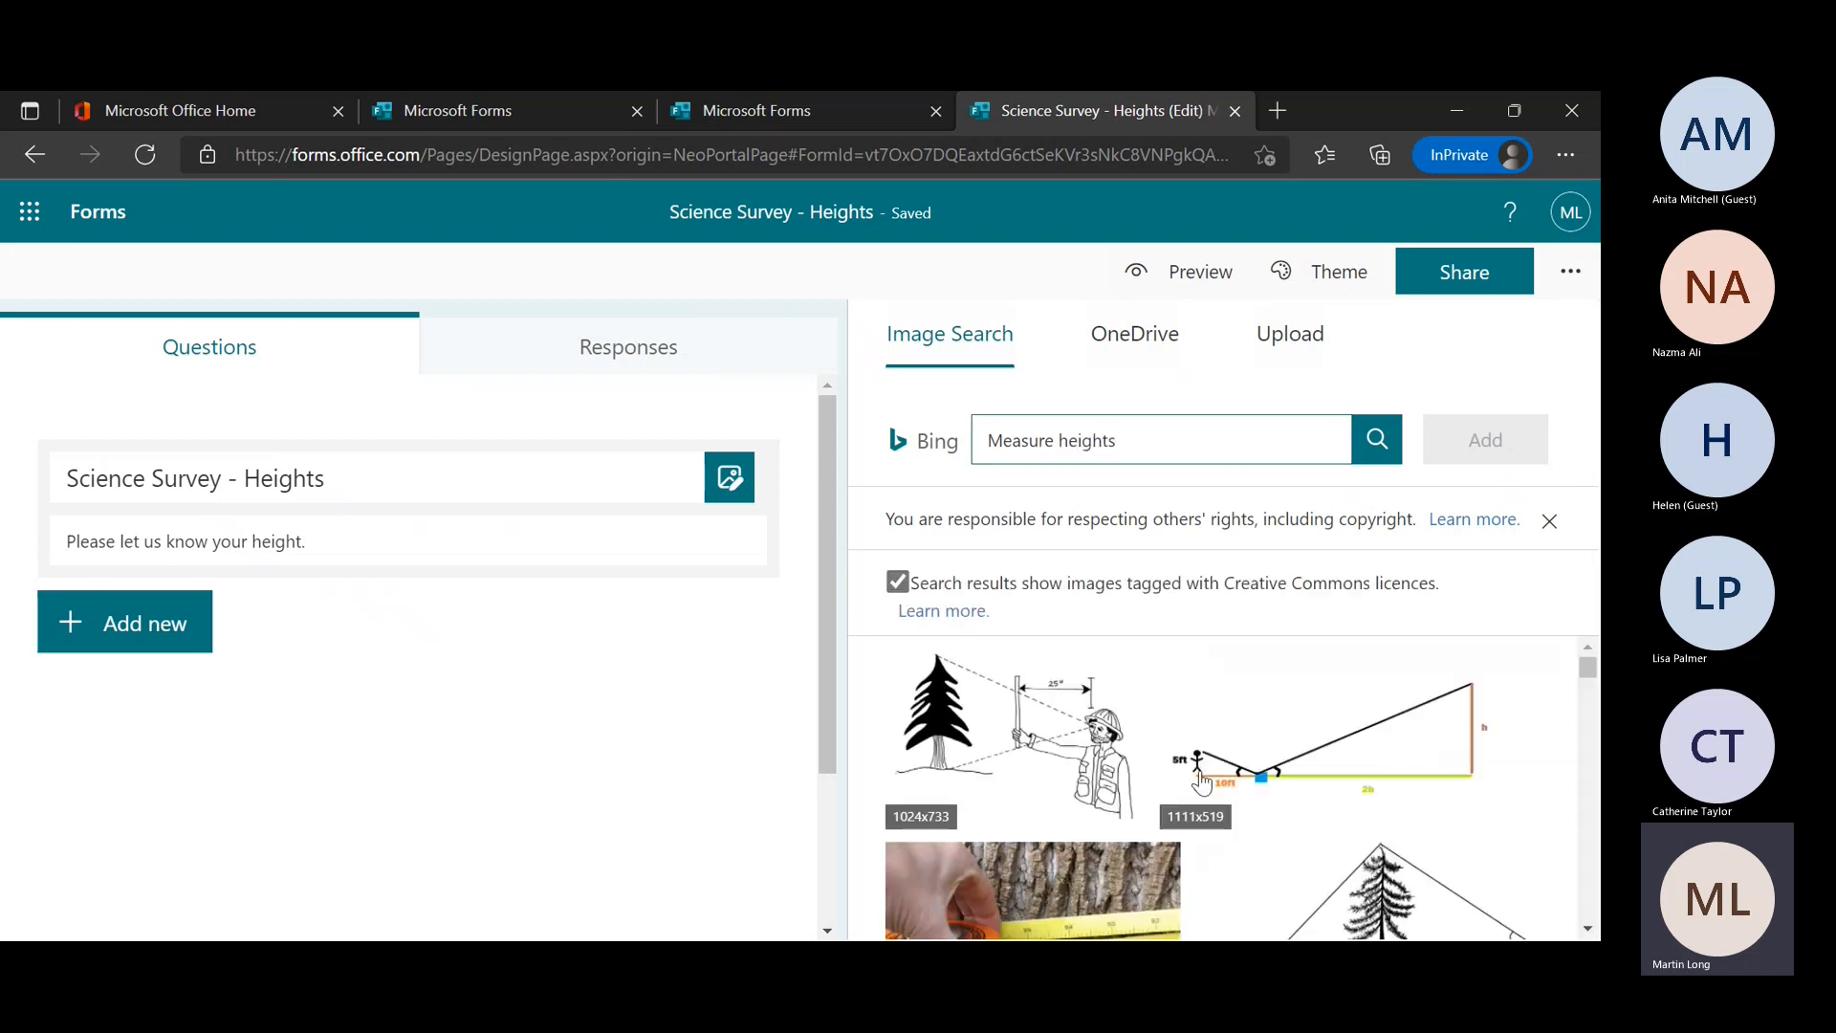
# Try to insert one of the "Measure heights" image results as the form's header image
pyautogui.scroll(-3, 1357, 727)
pyautogui.scroll(-5, 1384, 739)
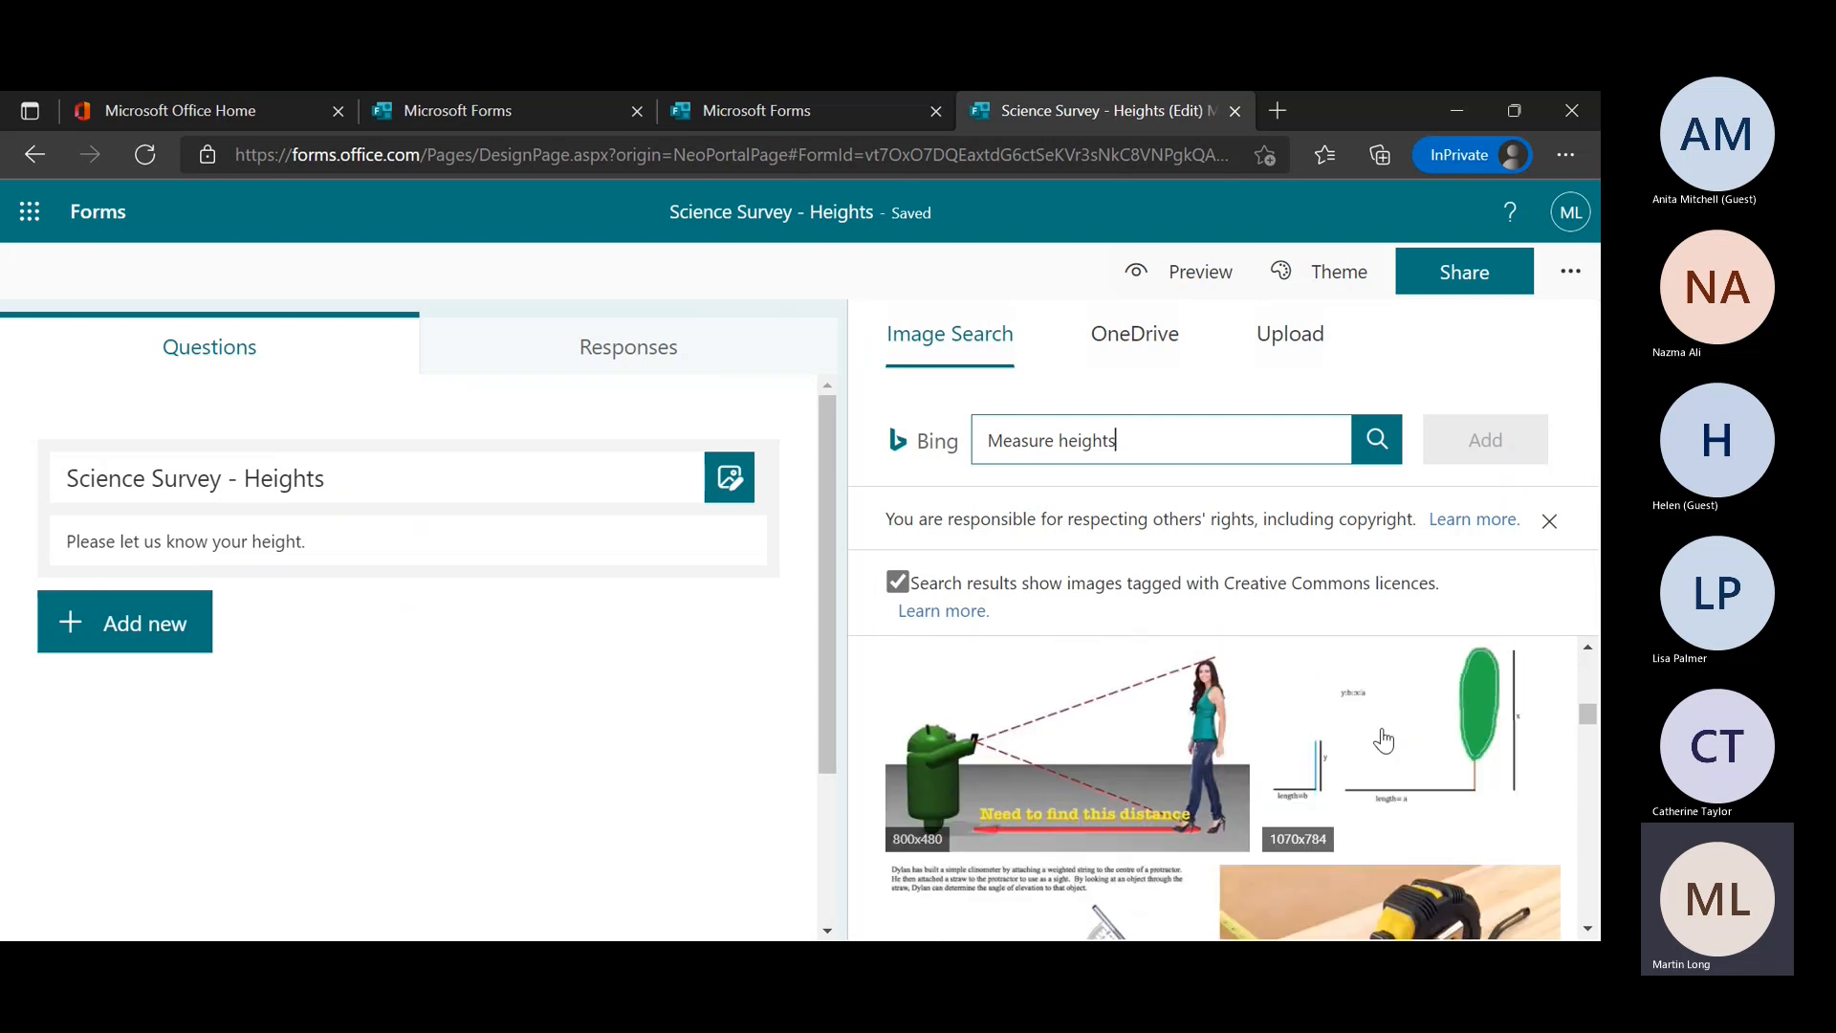
pyautogui.scroll(-5, 1384, 739)
pyautogui.scroll(2, 1384, 739)
pyautogui.scroll(-3, 1384, 739)
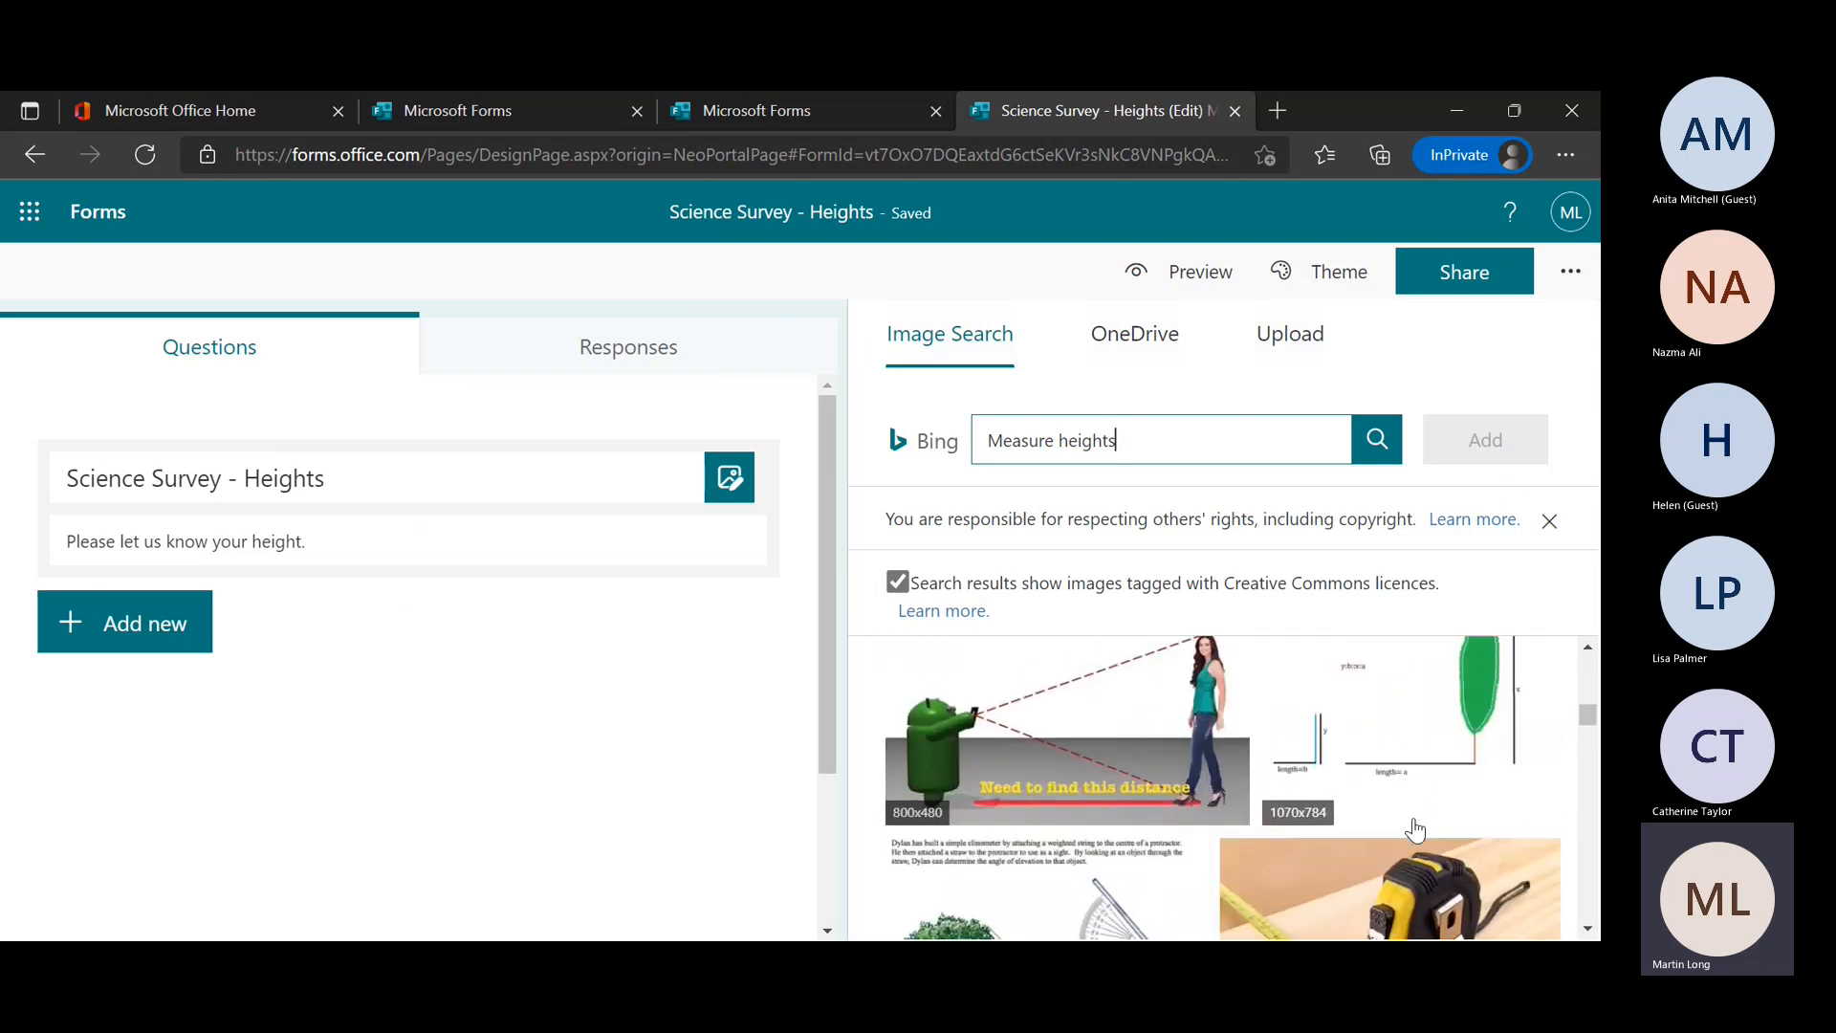
pyautogui.scroll(3, 1383, 739)
pyautogui.click(1405, 746)
pyautogui.click(1501, 443)
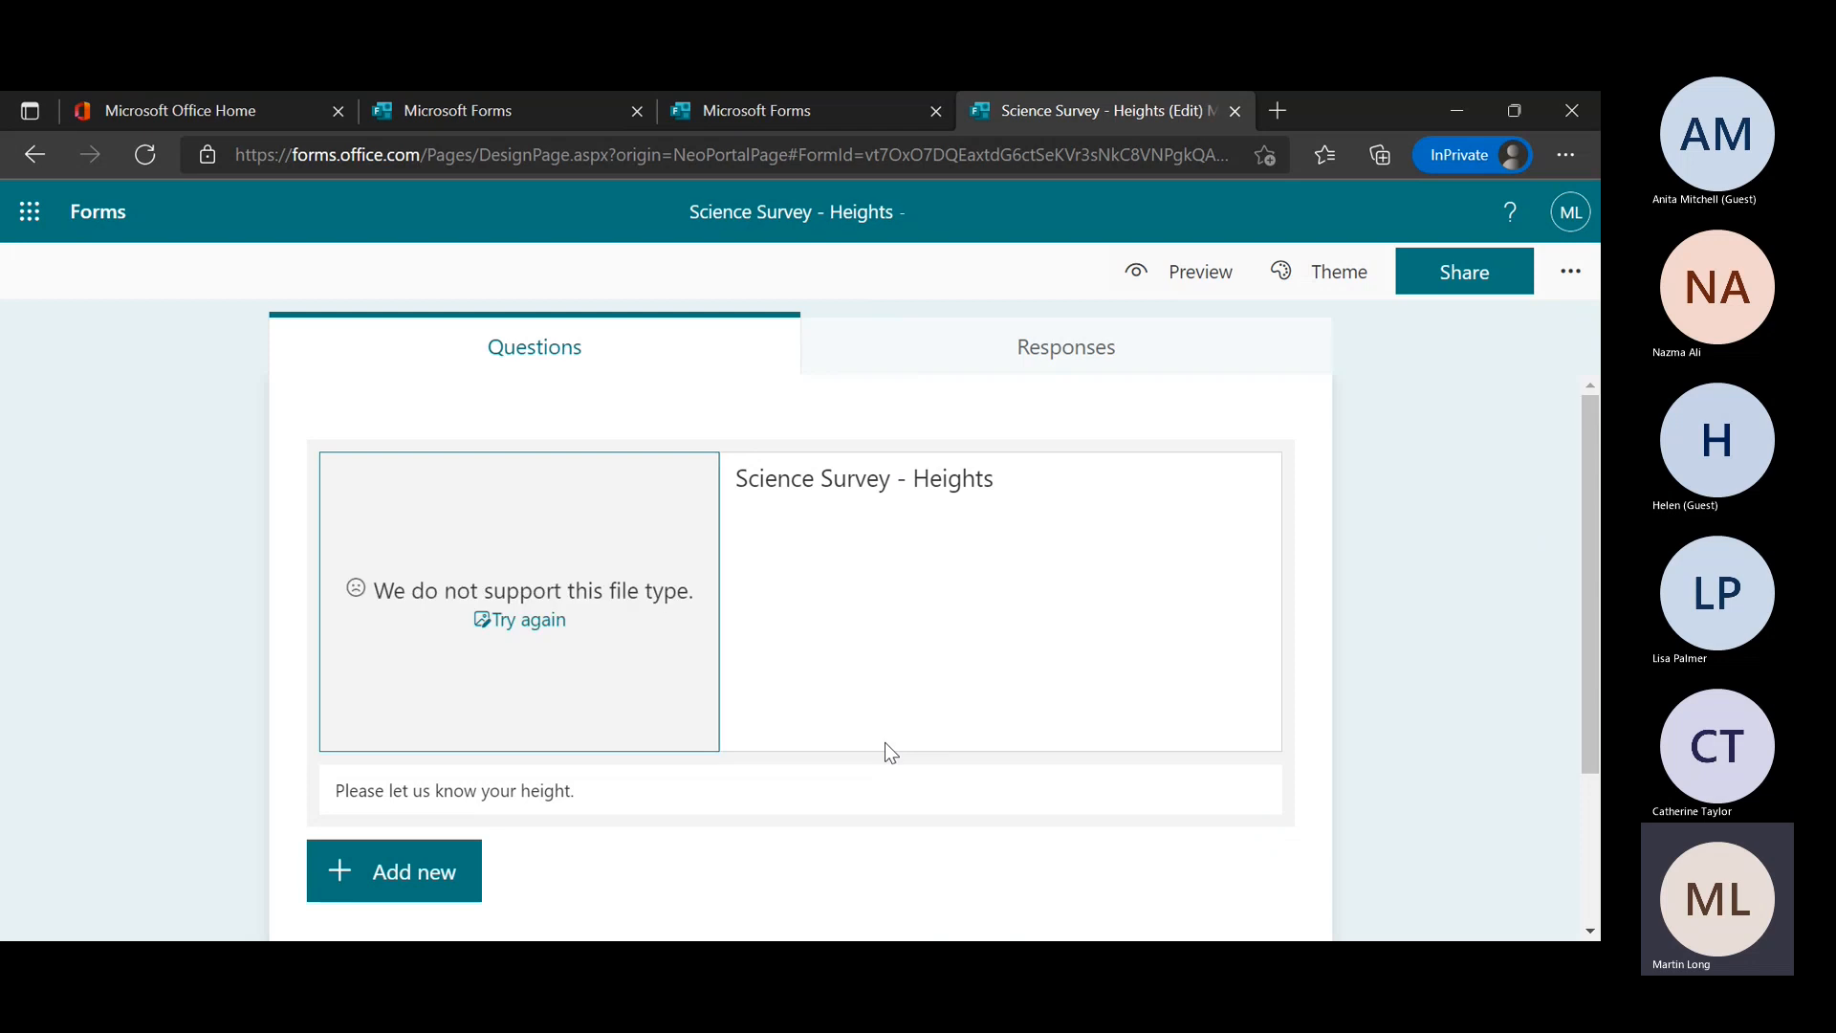
# Retry the header image by searching Bing for "Measure heights humans" and try to insert one of the results
pyautogui.click(526, 627)
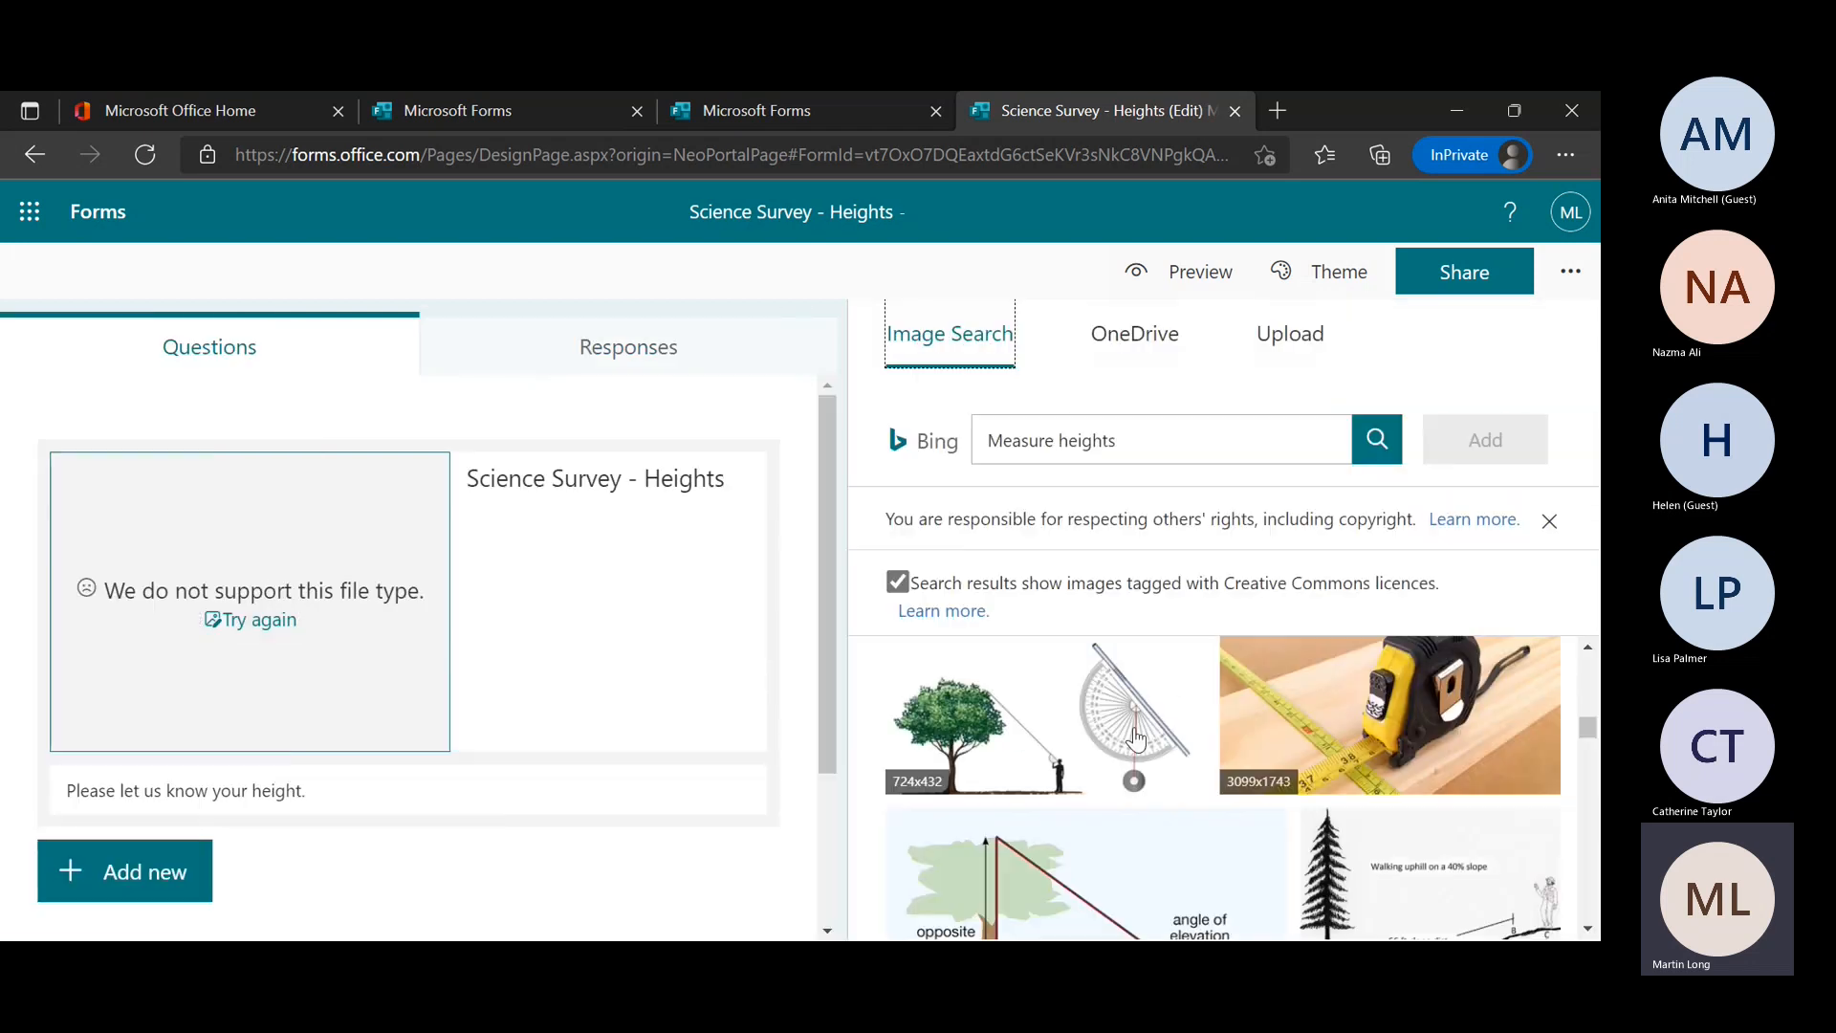
pyautogui.scroll(-10, 1076, 736)
pyautogui.click(1168, 439)
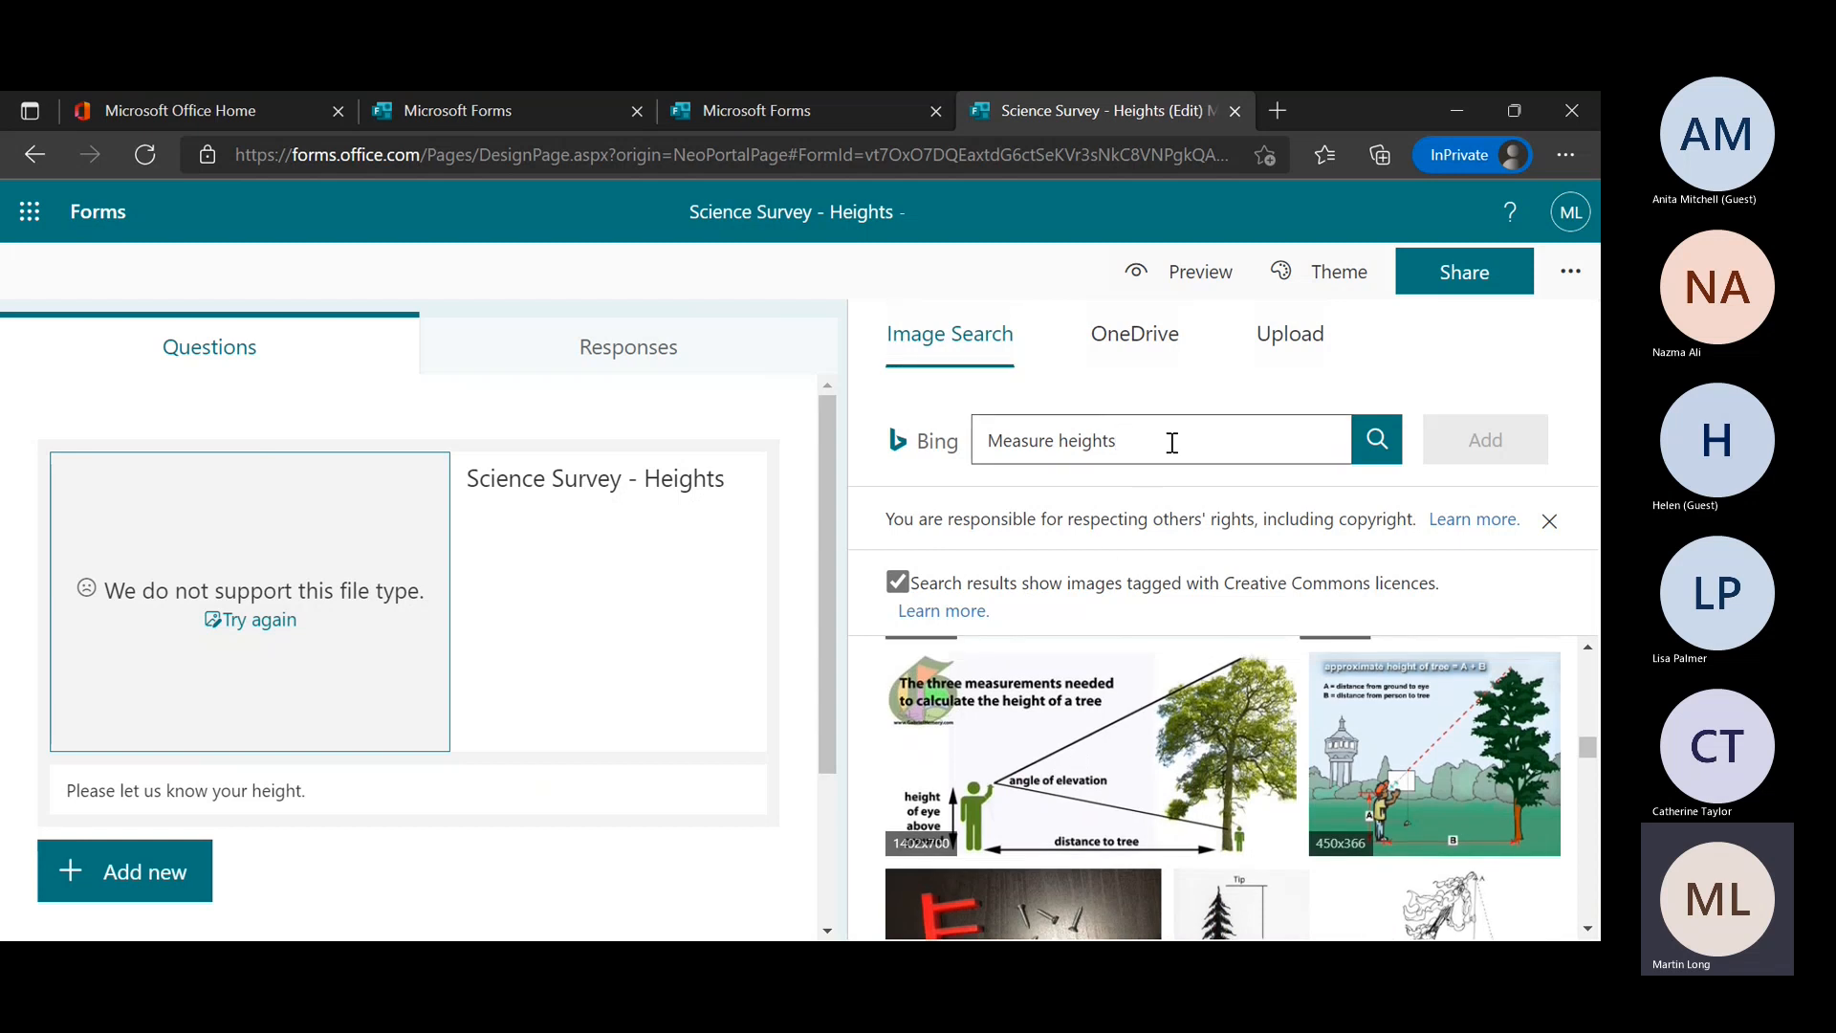
pyautogui.write('humans')
pyautogui.press('Return')
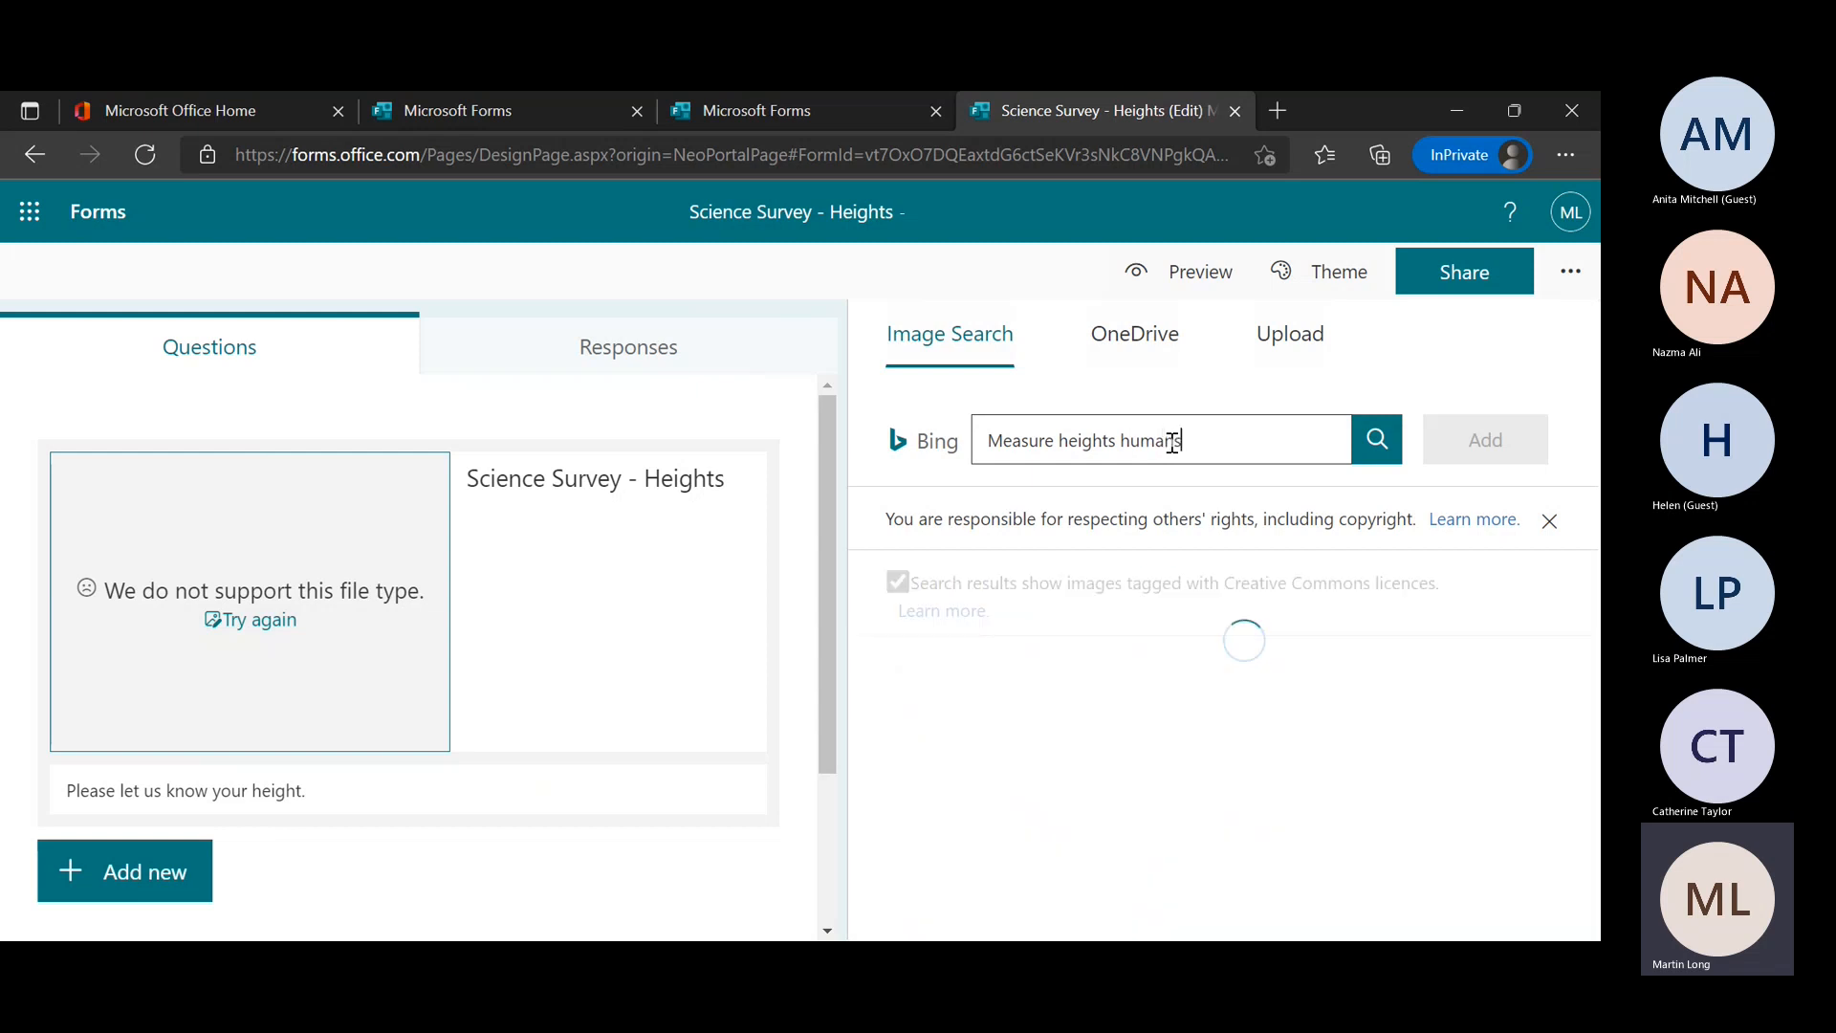
pyautogui.scroll(-1, 1295, 755)
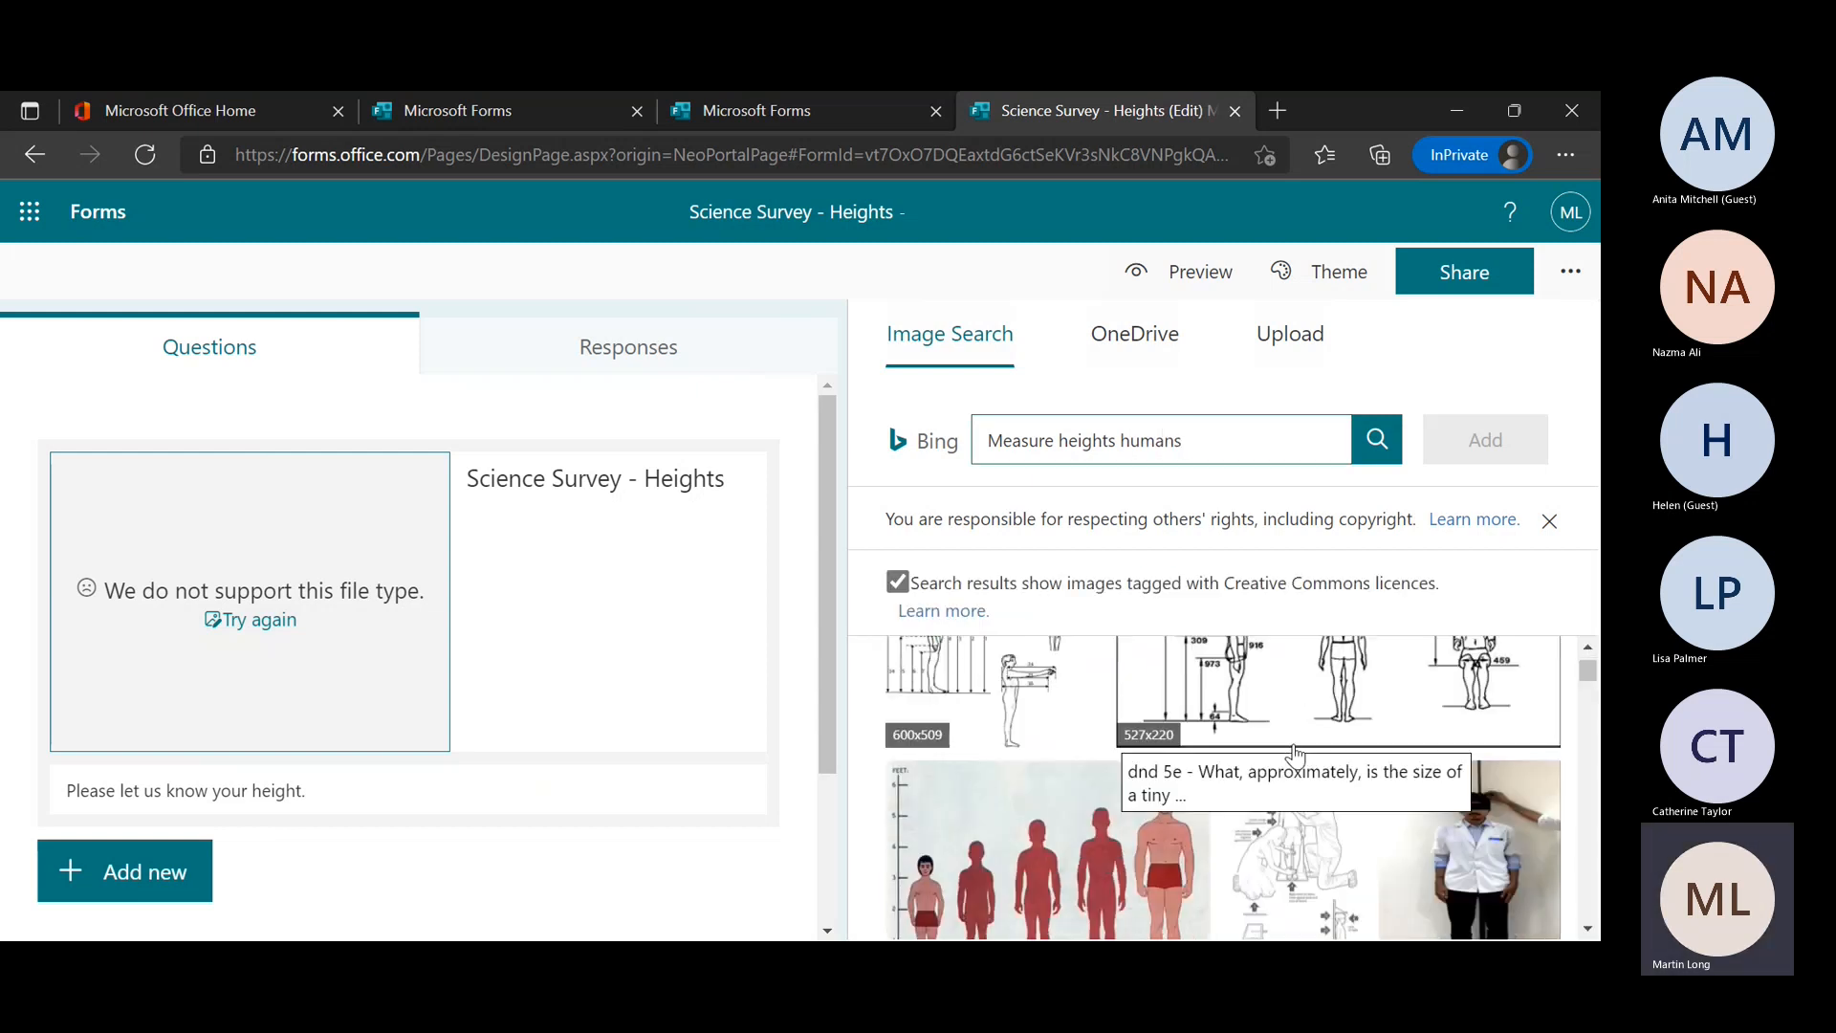
pyautogui.scroll(-2, 1296, 755)
pyautogui.scroll(1, 1044, 784)
pyautogui.click(1044, 784)
pyautogui.click(1484, 439)
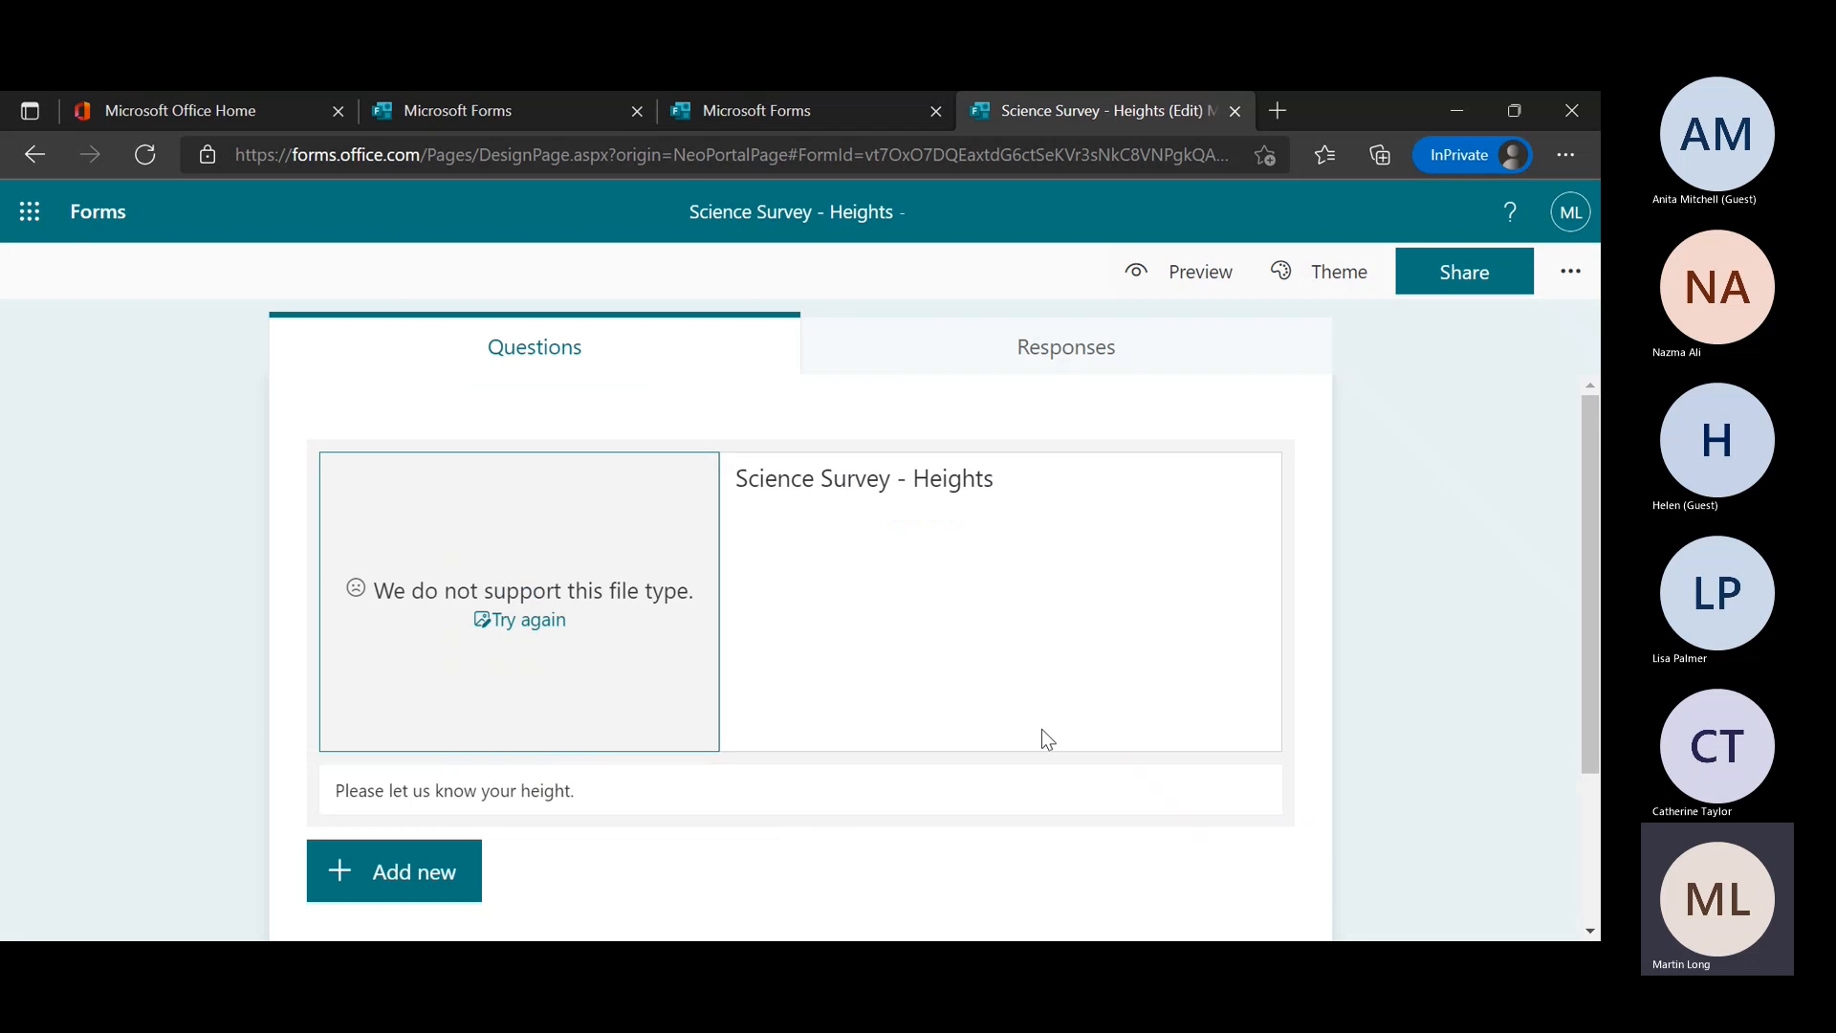
pyautogui.scroll(-2, 858, 681)
pyautogui.scroll(2, 859, 681)
pyautogui.scroll(-1, 859, 681)
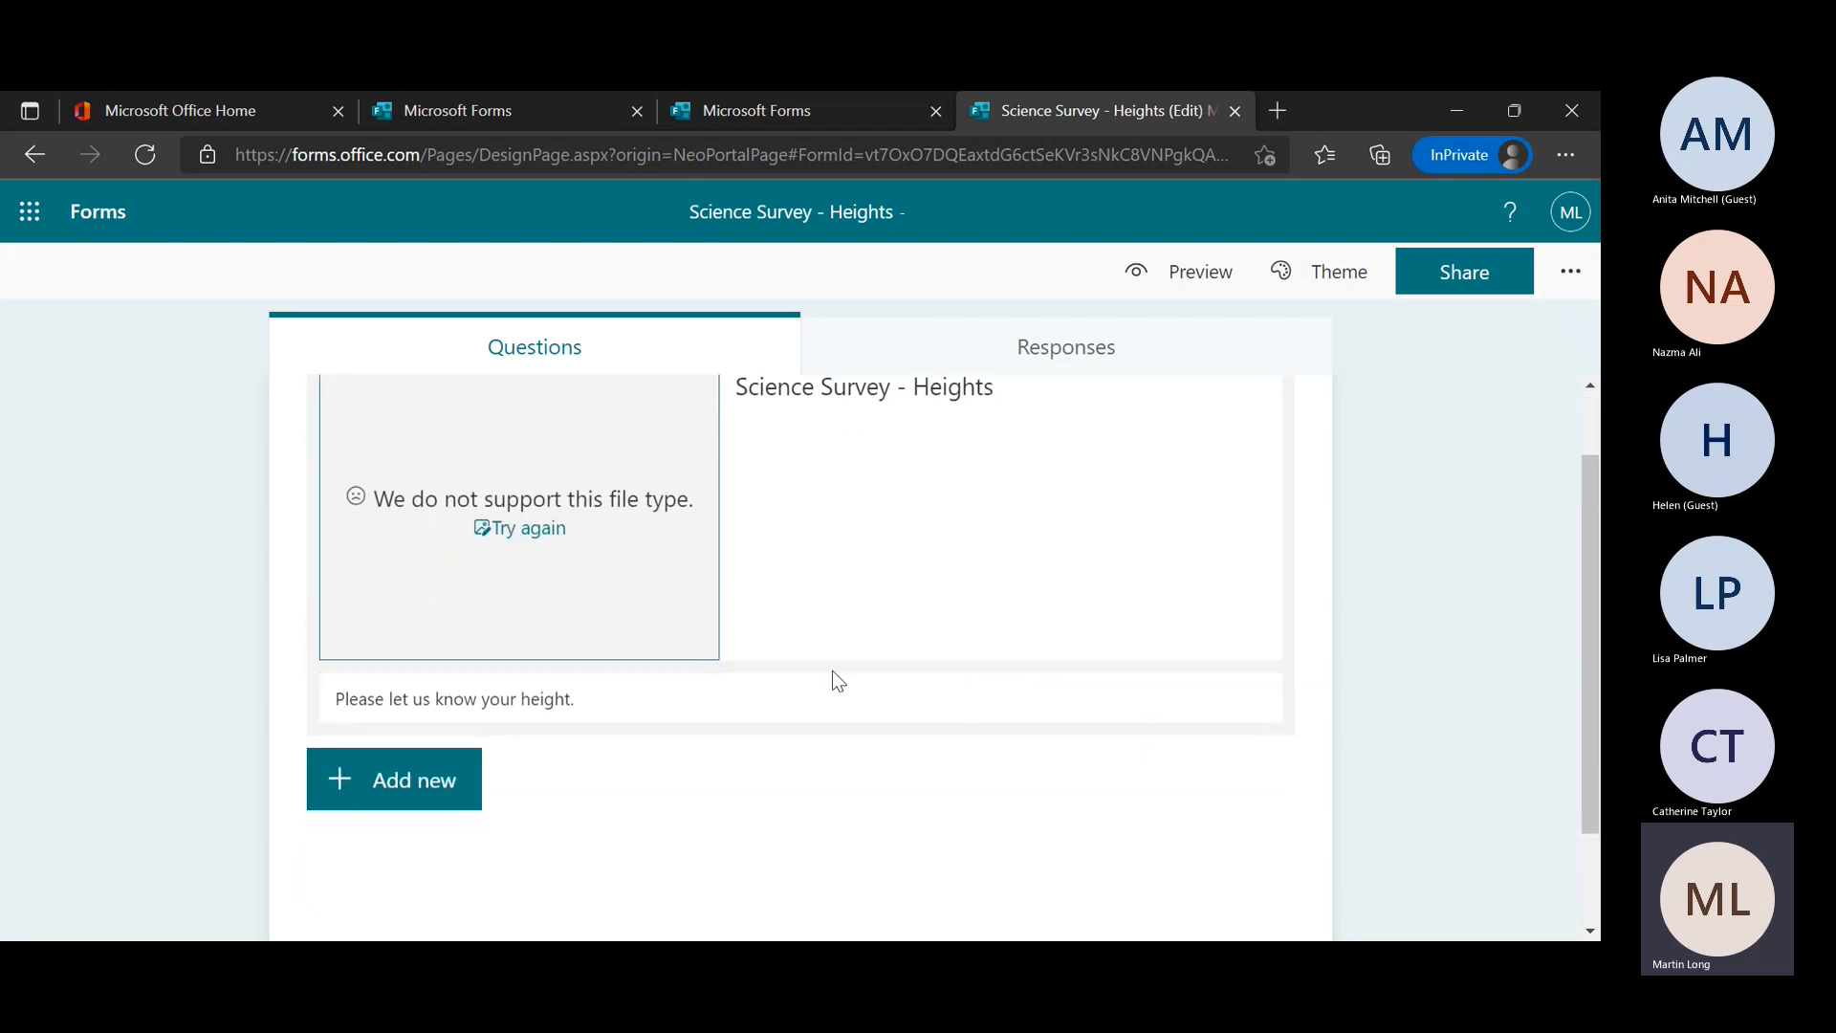
pyautogui.scroll(-2, 838, 680)
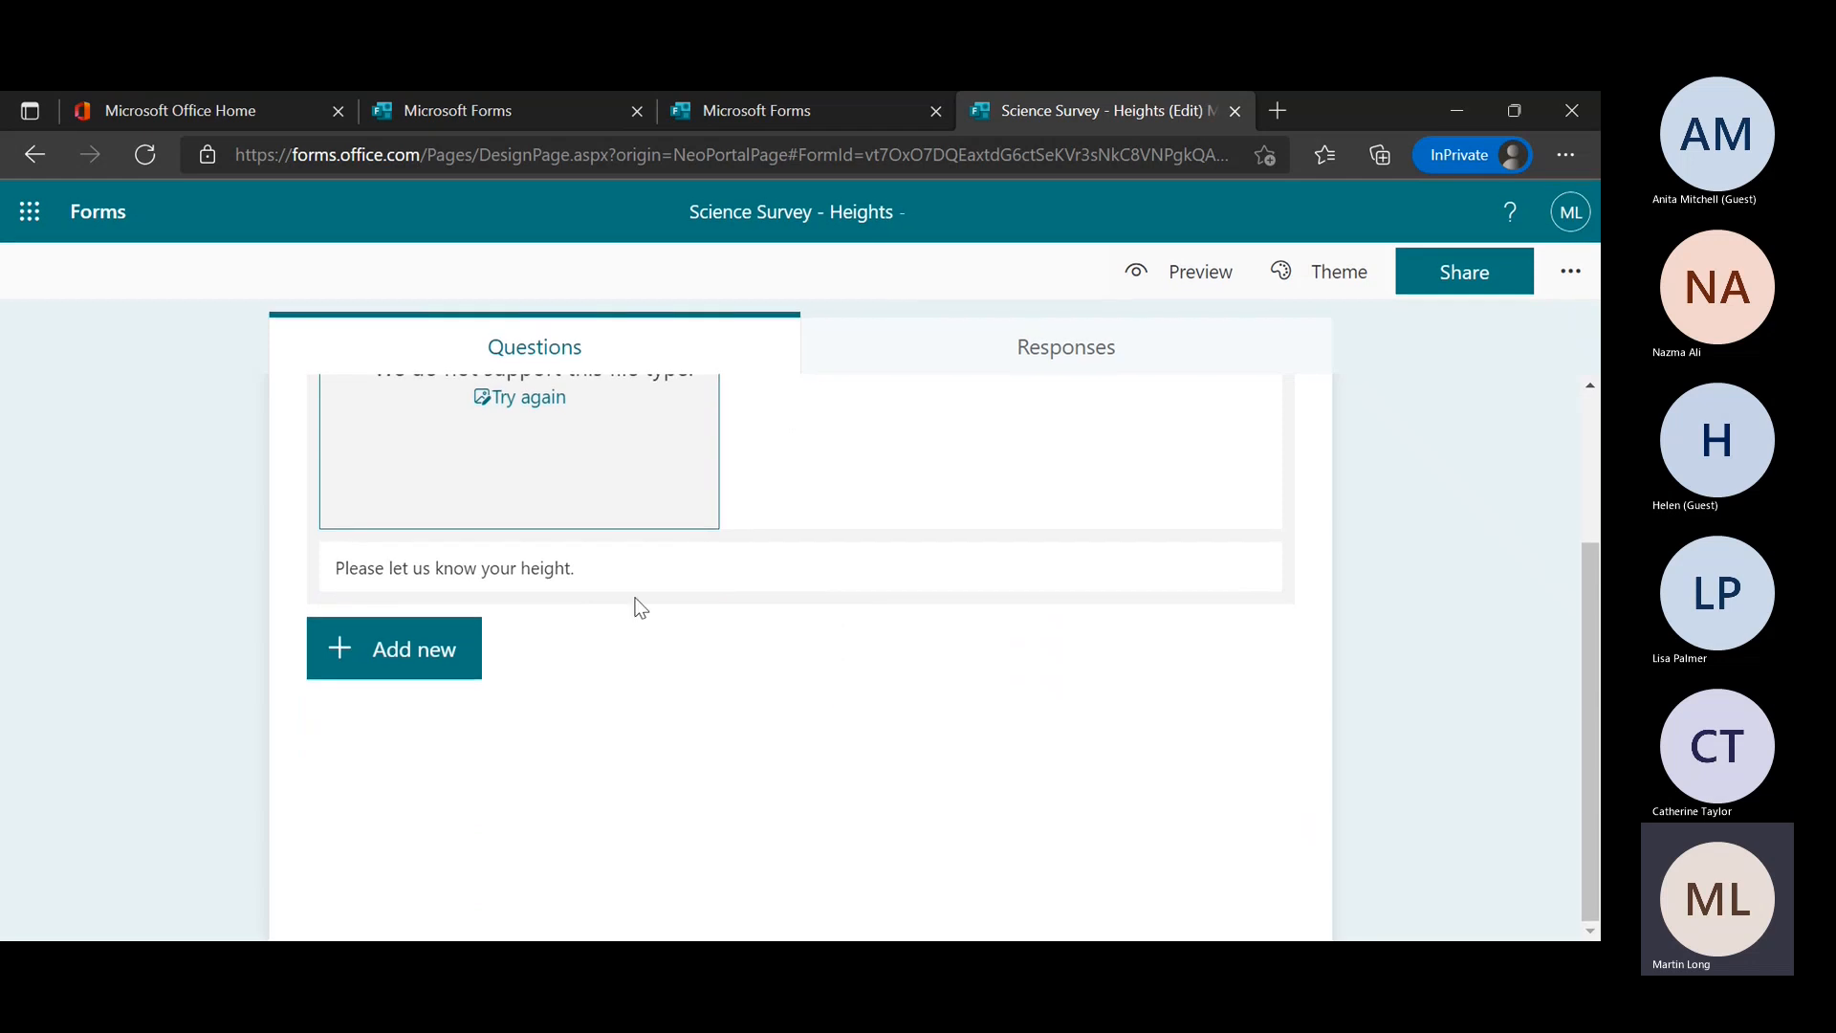
pyautogui.scroll(1, 660, 519)
pyautogui.scroll(-1, 661, 518)
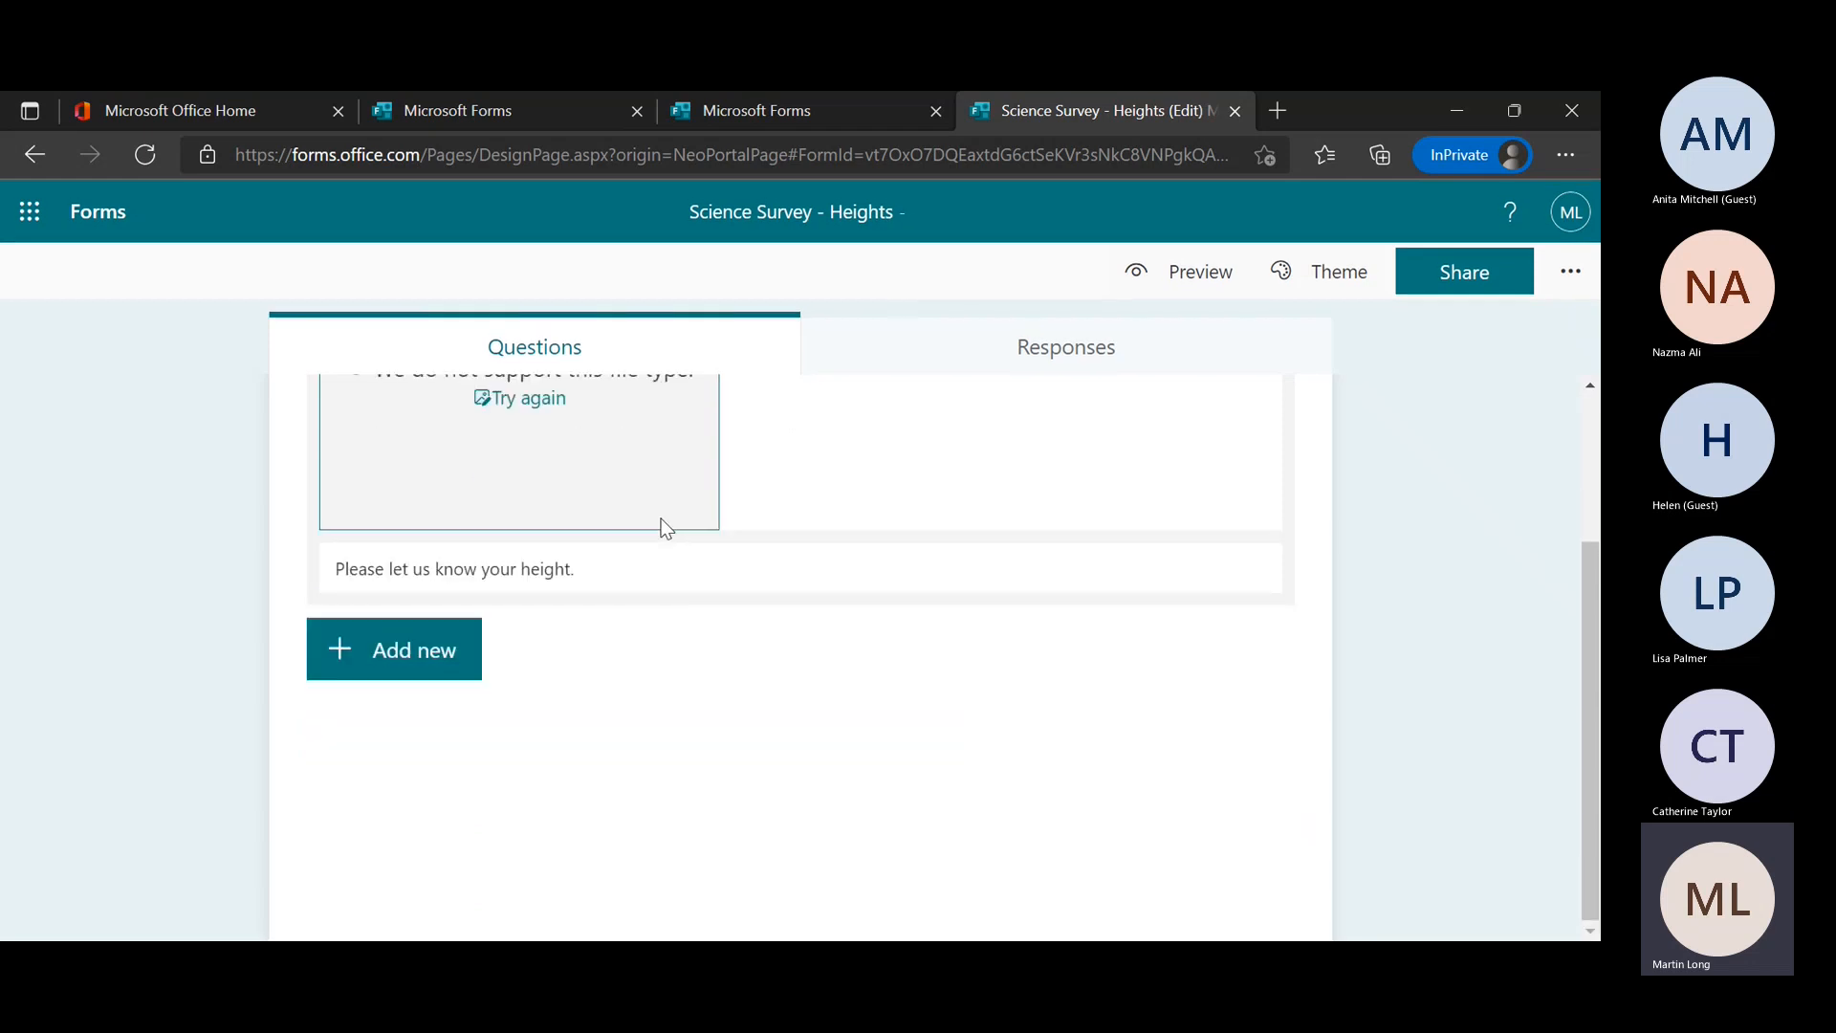
pyautogui.scroll(1, 726, 629)
pyautogui.scroll(-1, 726, 629)
# Add a Text question worded "What is your height" to the form
pyautogui.click(451, 660)
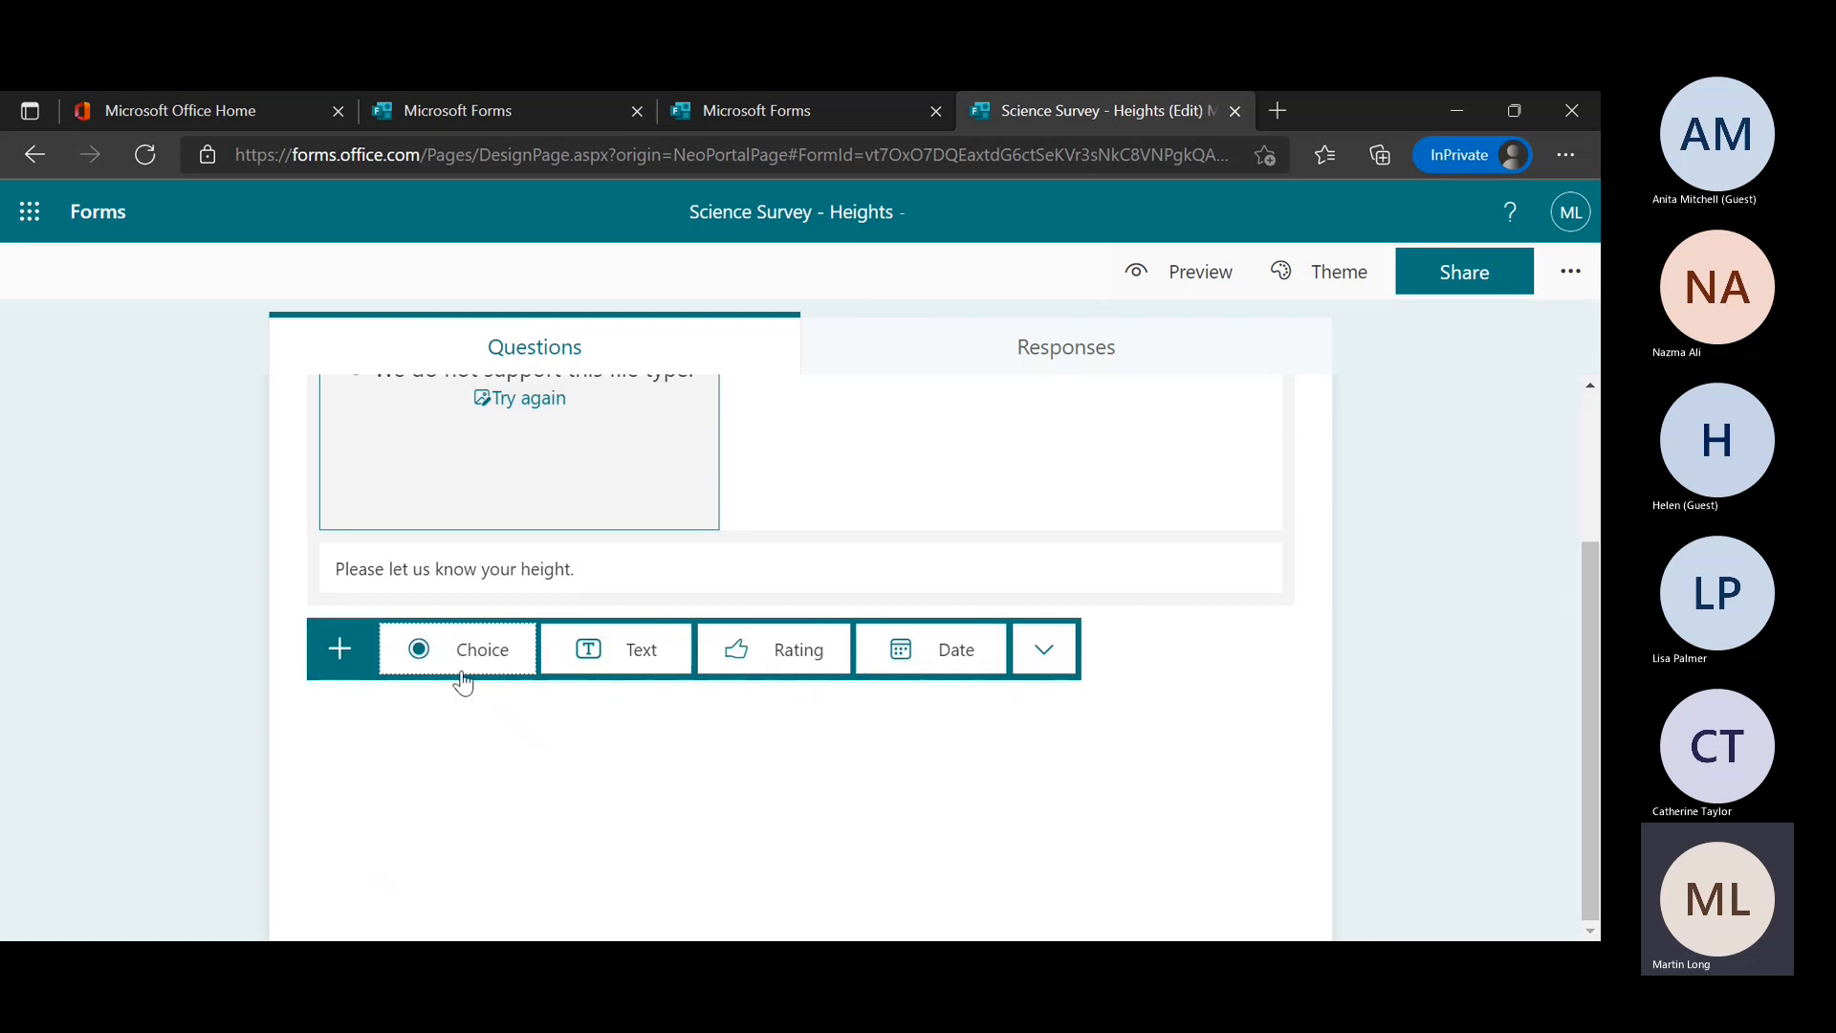
pyautogui.click(1061, 653)
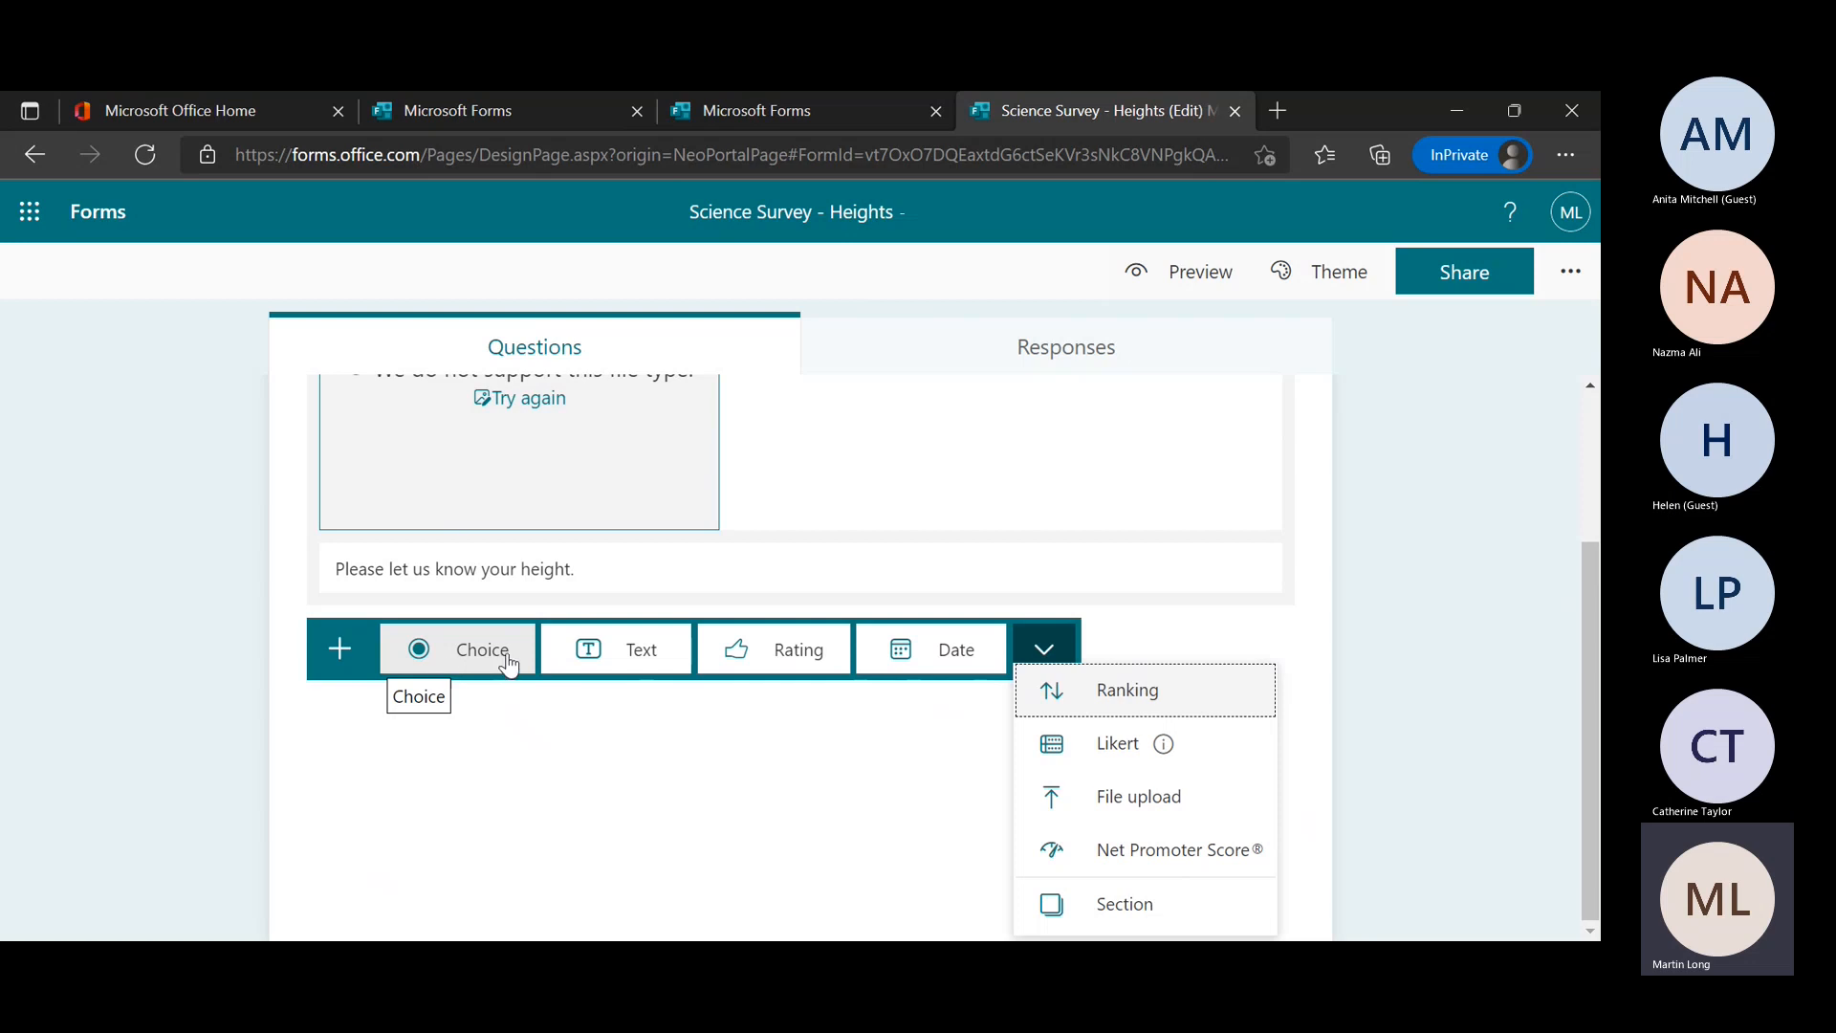
pyautogui.click(594, 649)
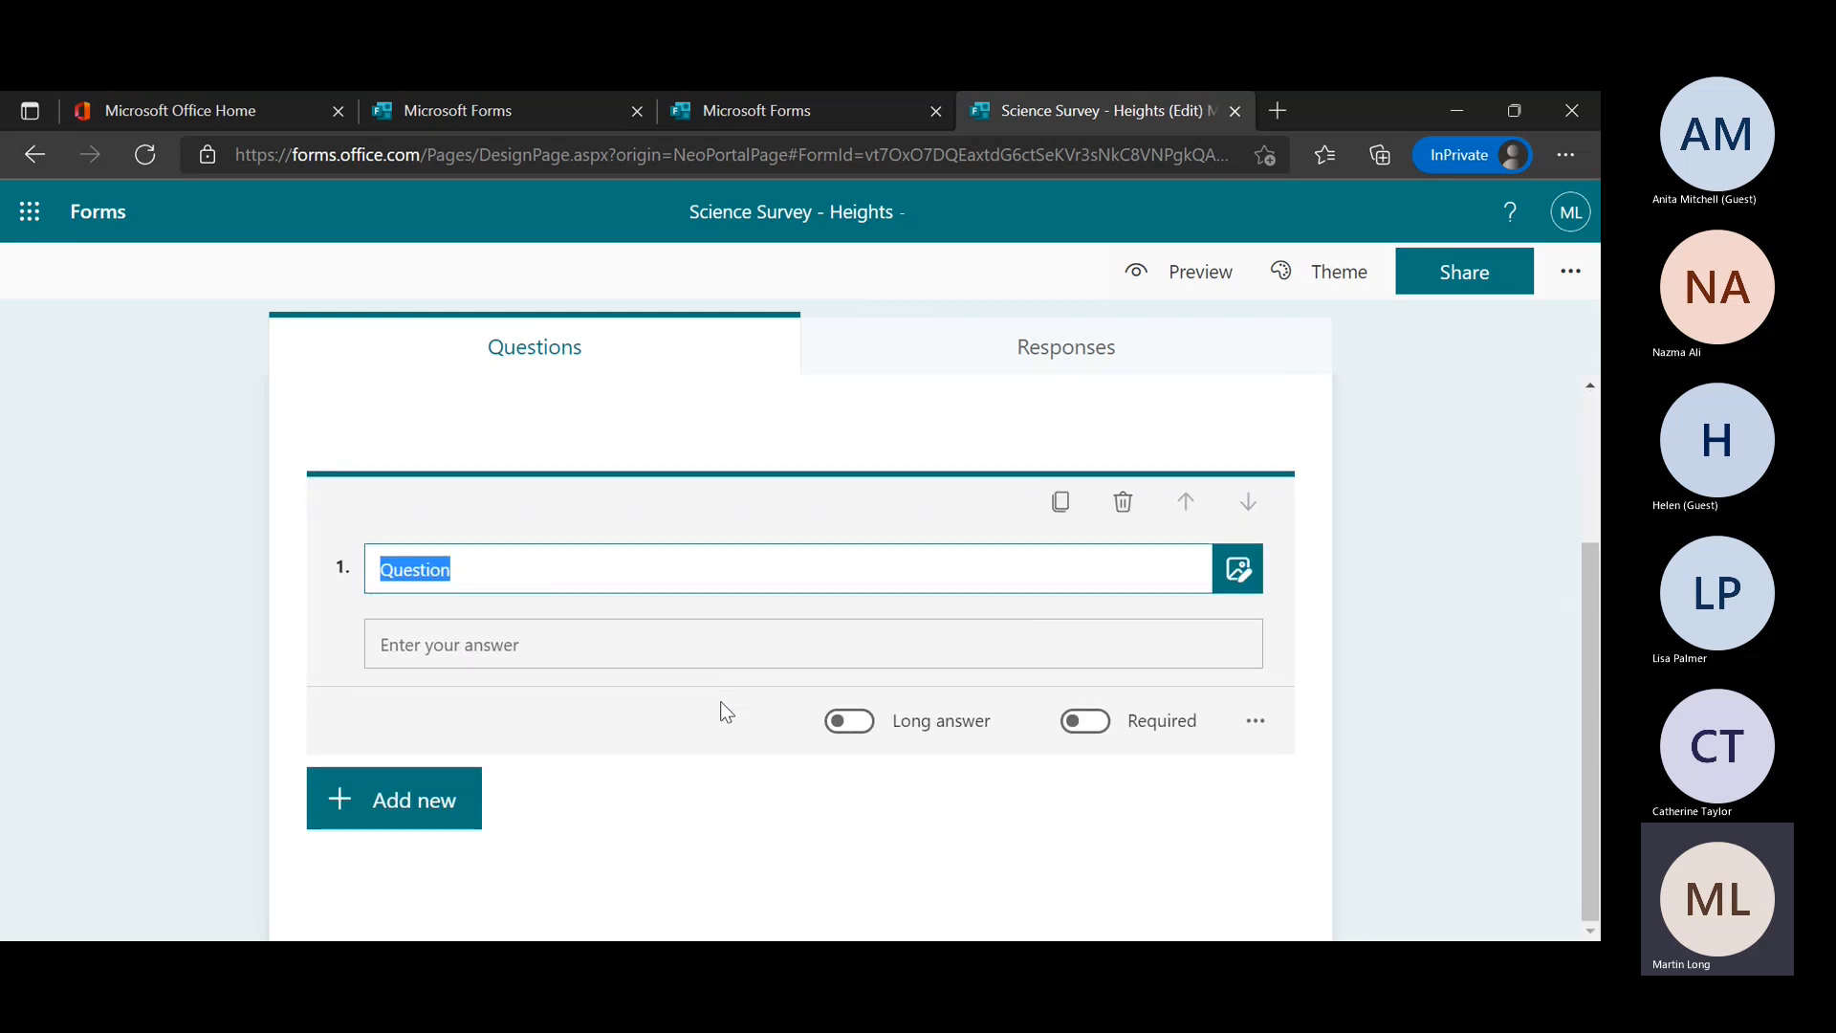
pyautogui.write('Wha')
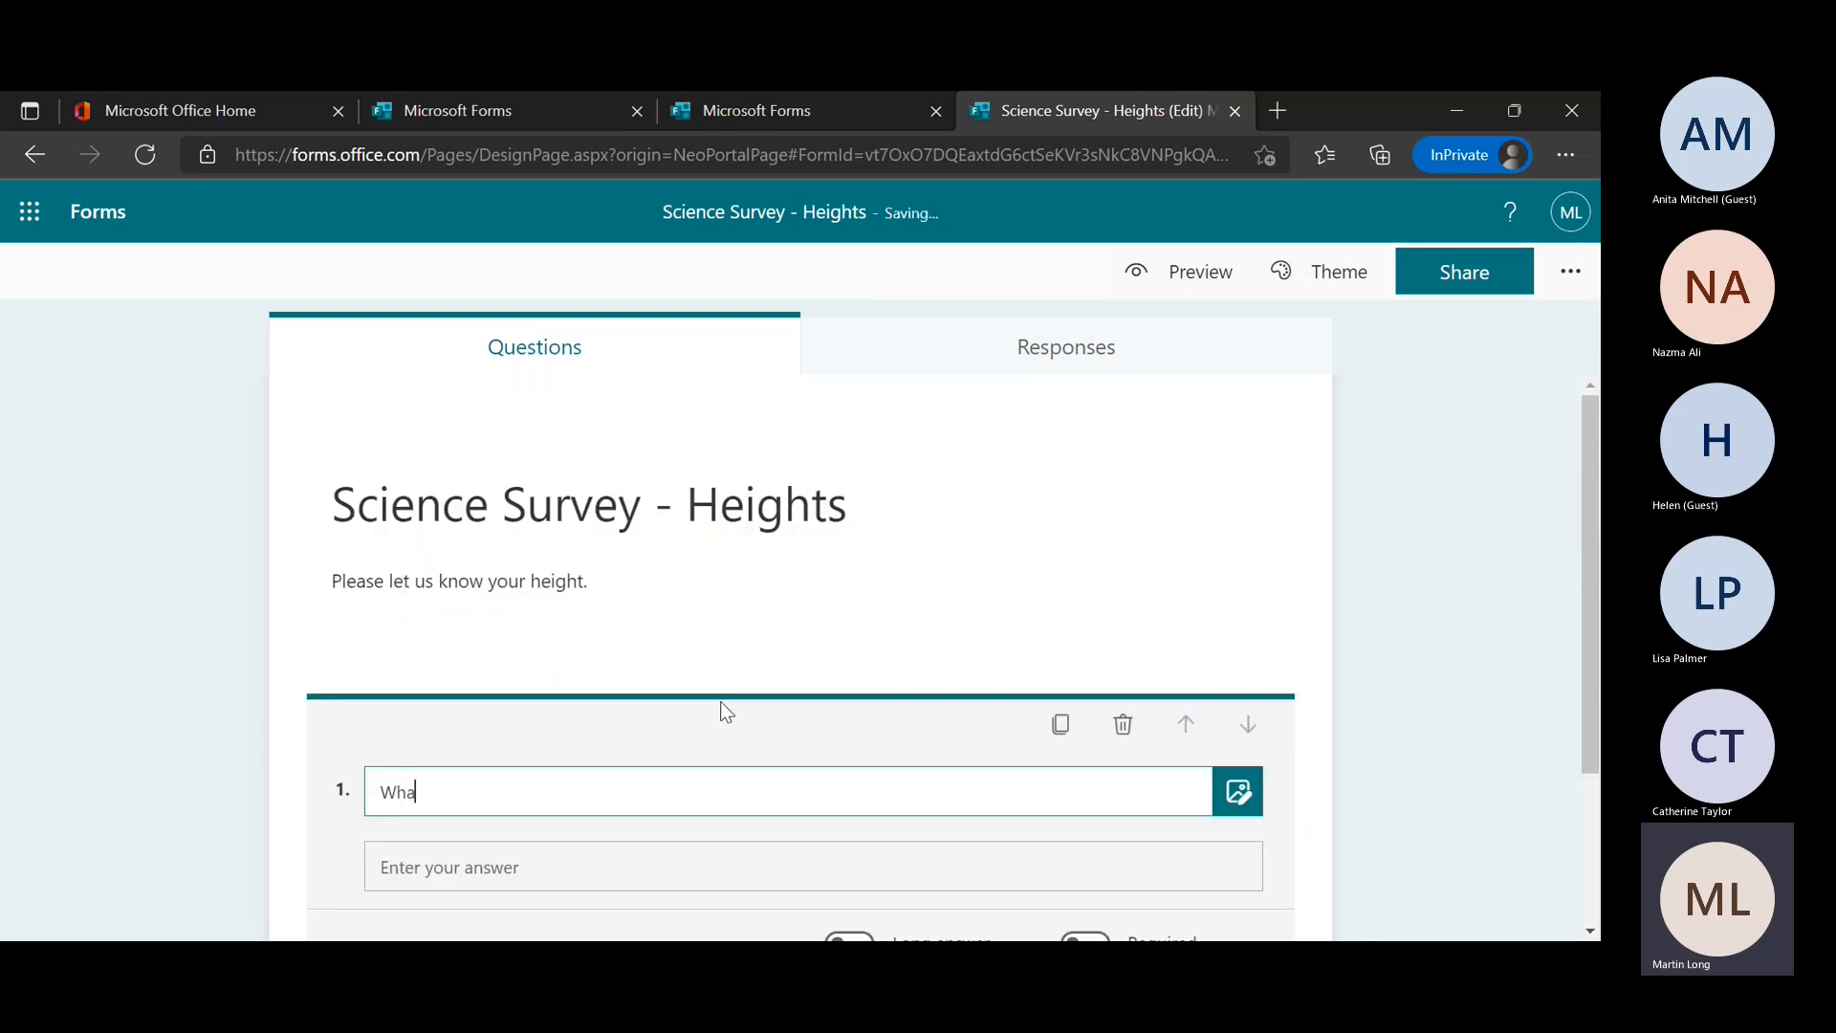
pyautogui.write('t is your height')
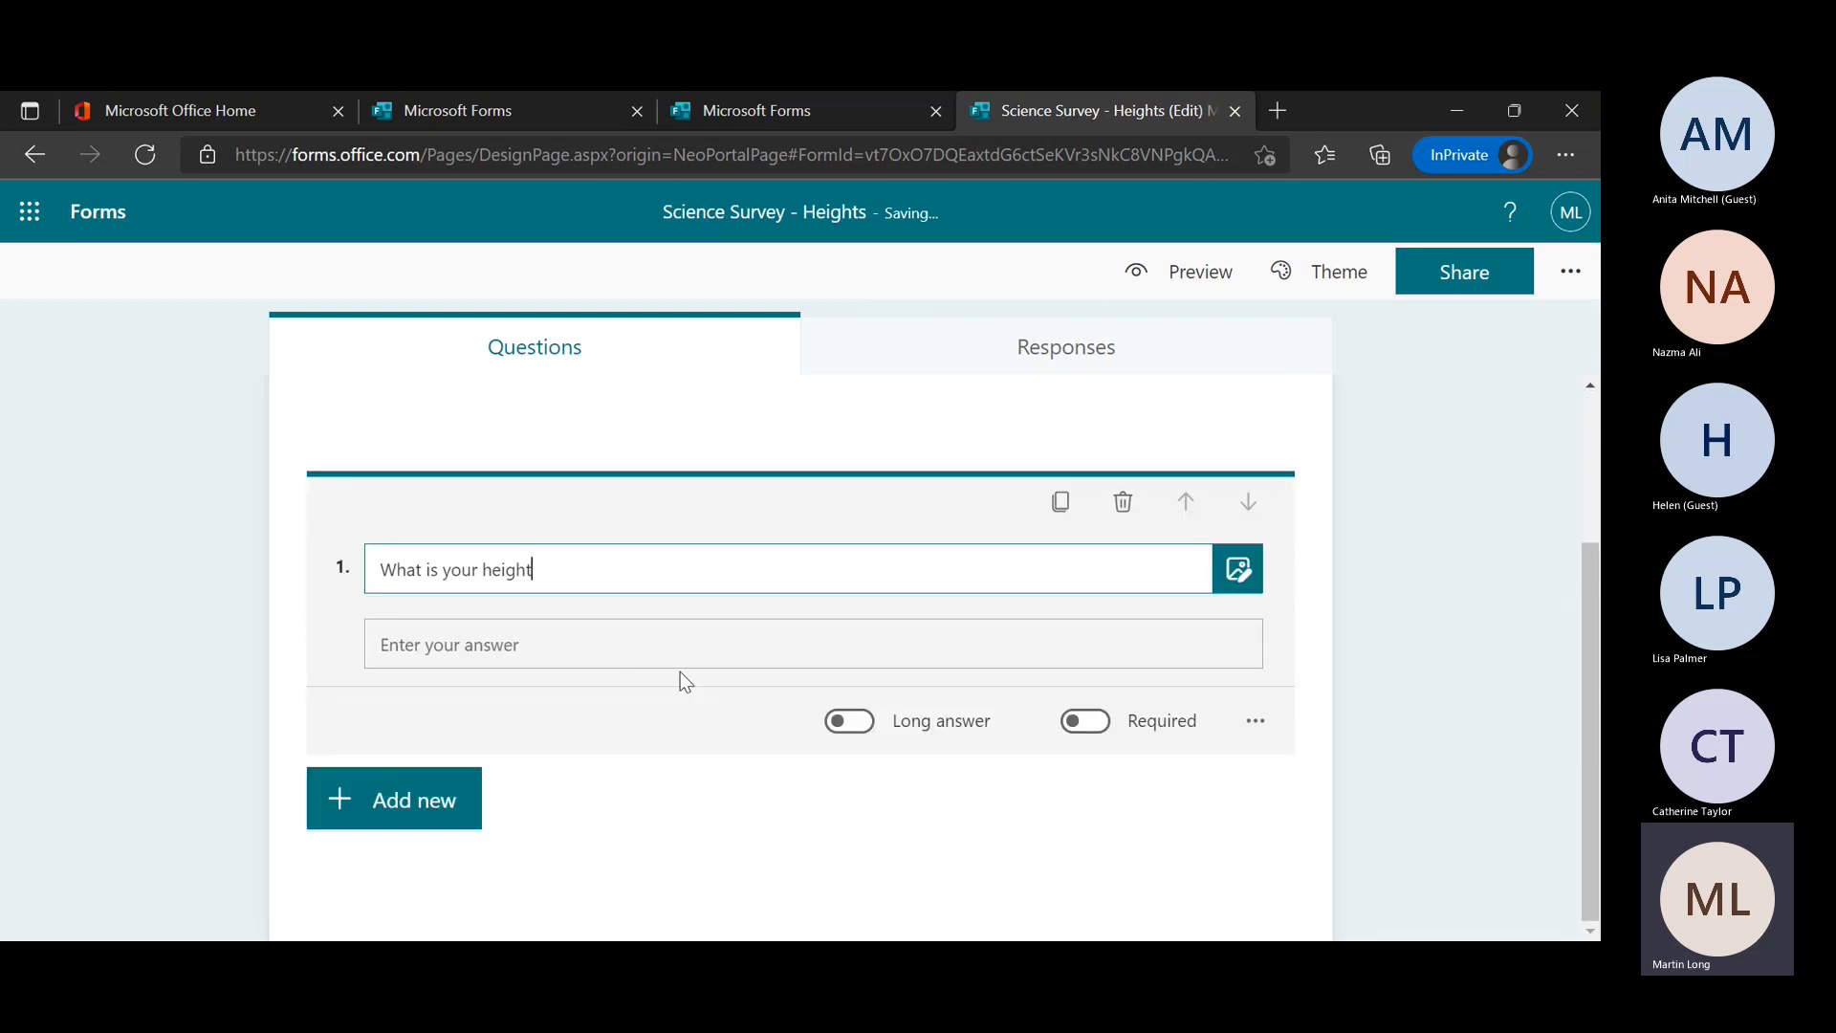
pyautogui.click(669, 650)
# Enable the Long answer and Required settings for the height question
pyautogui.scroll(2, 521, 668)
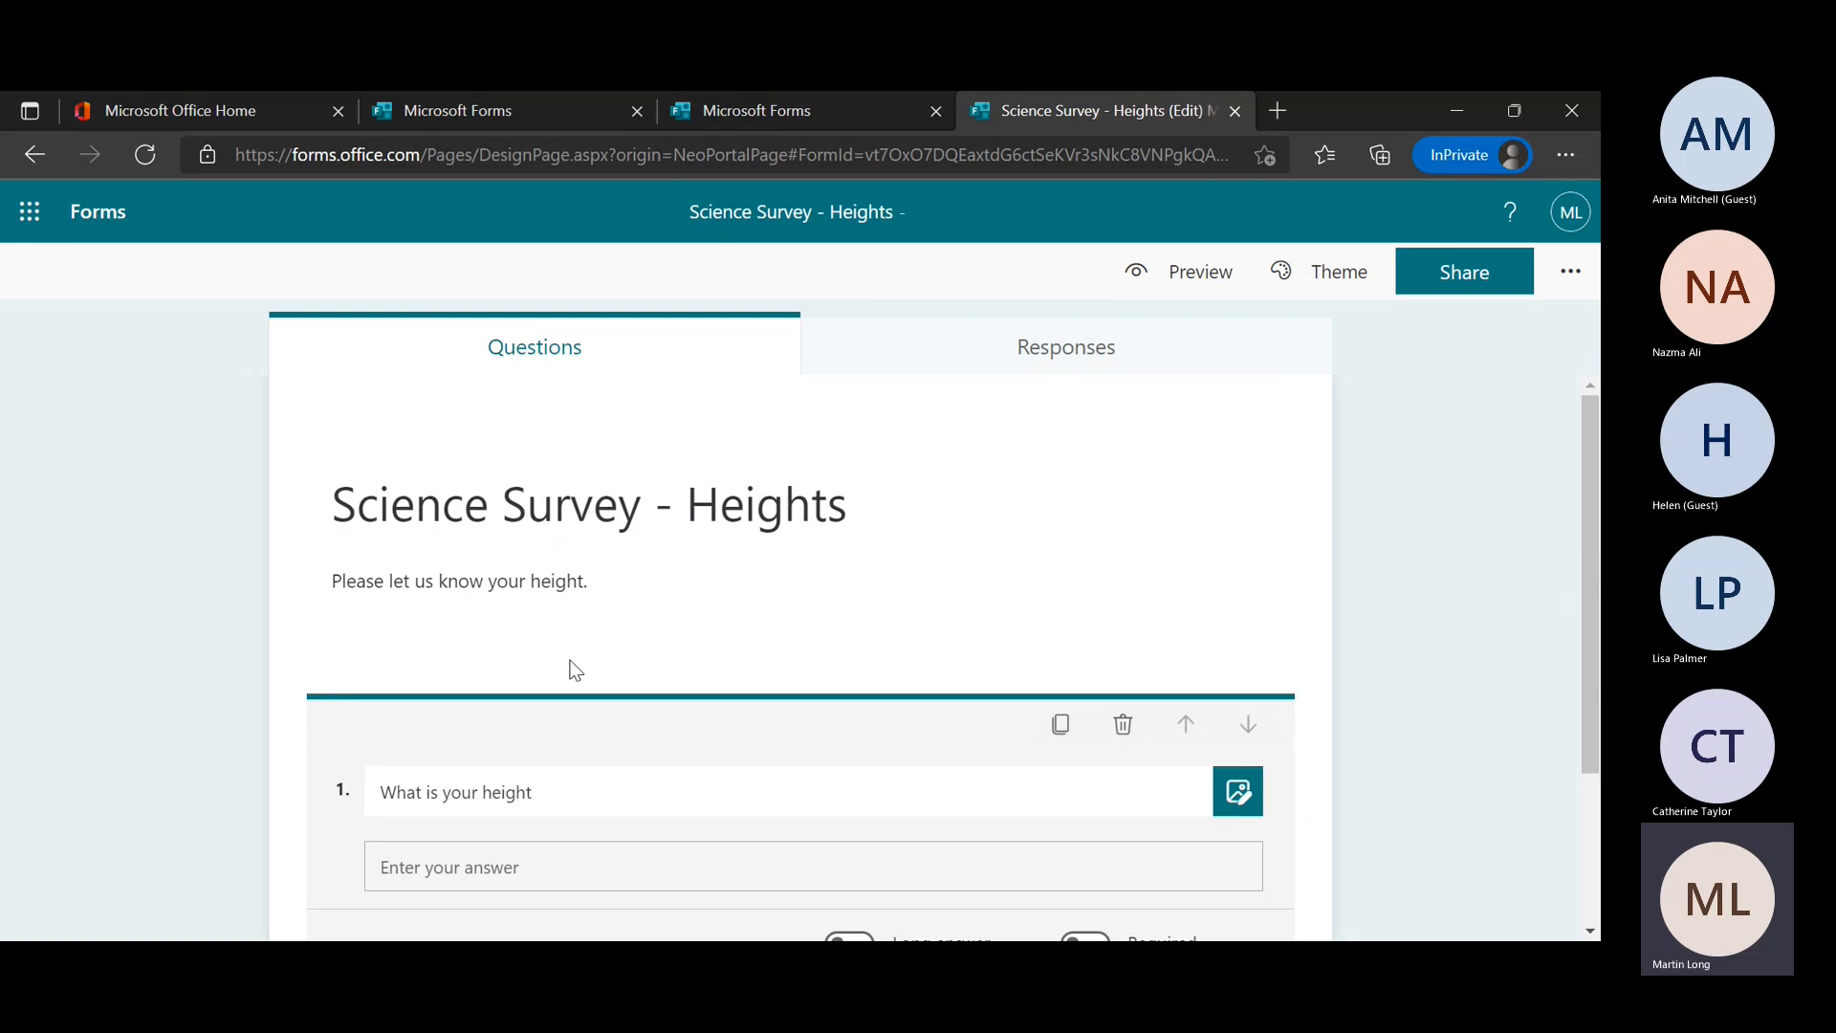
pyautogui.scroll(-2, 657, 770)
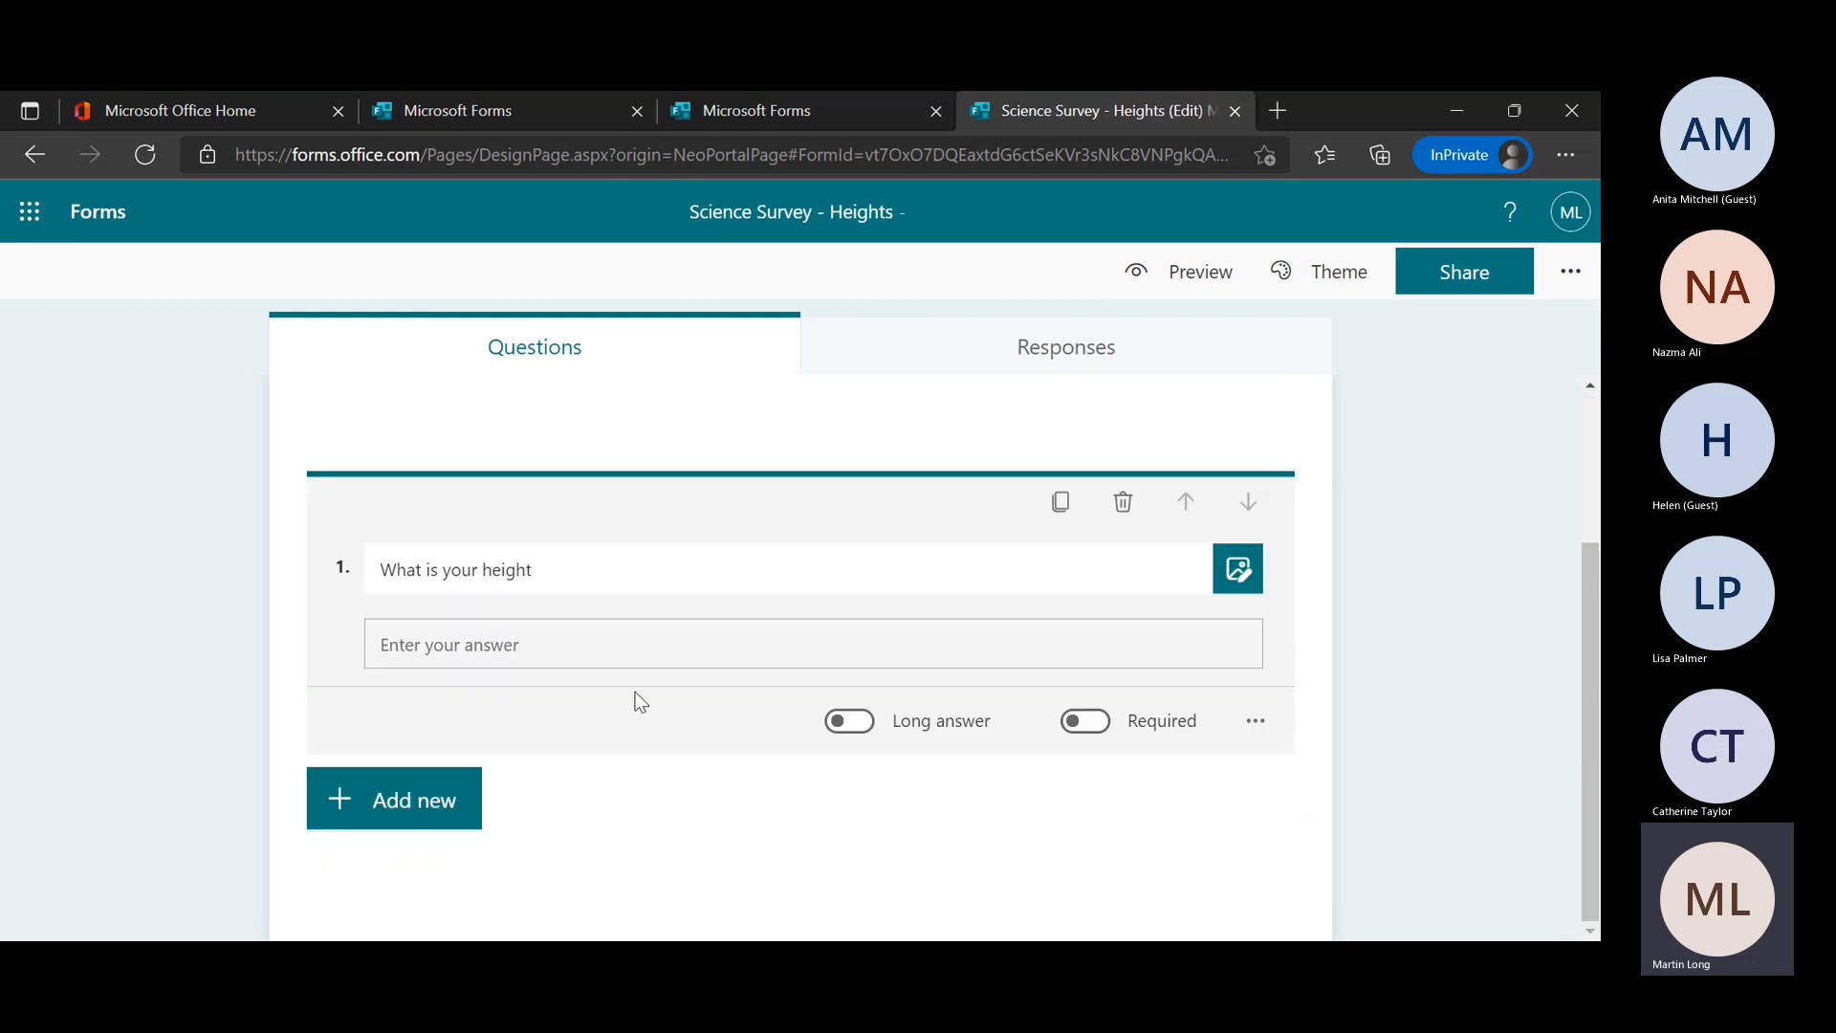
pyautogui.click(841, 729)
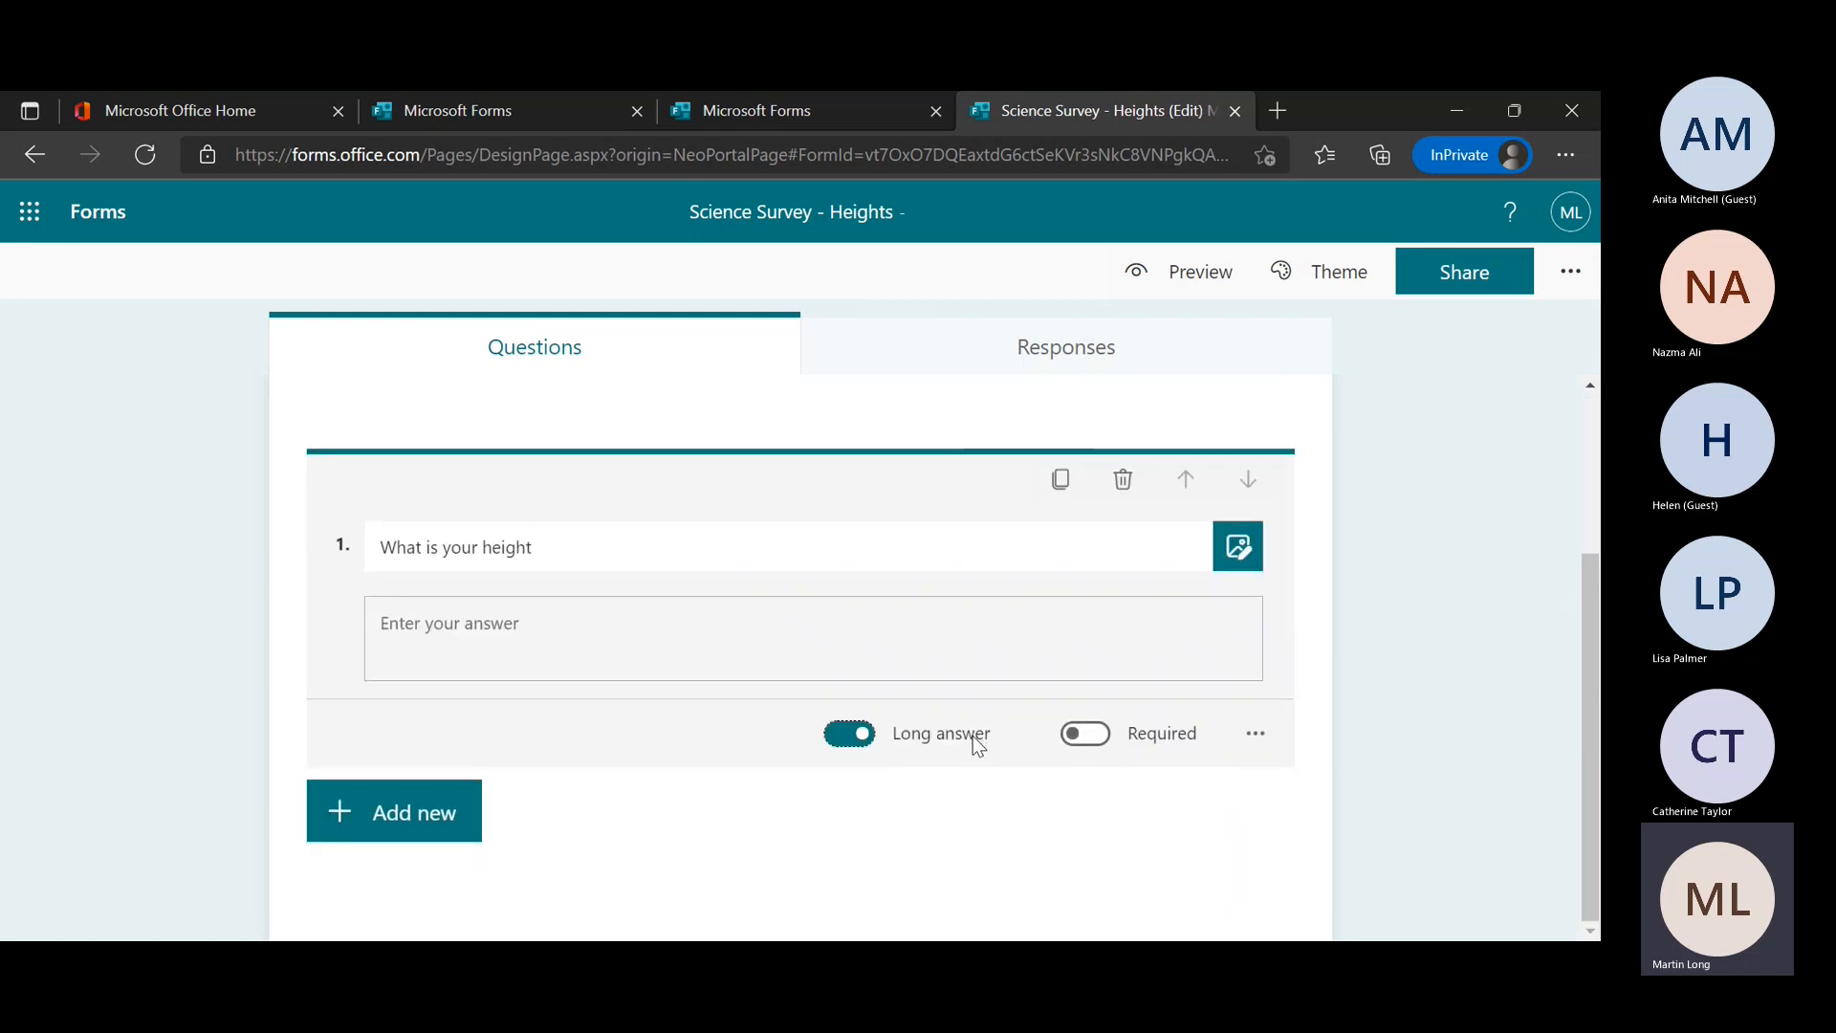
pyautogui.click(1083, 734)
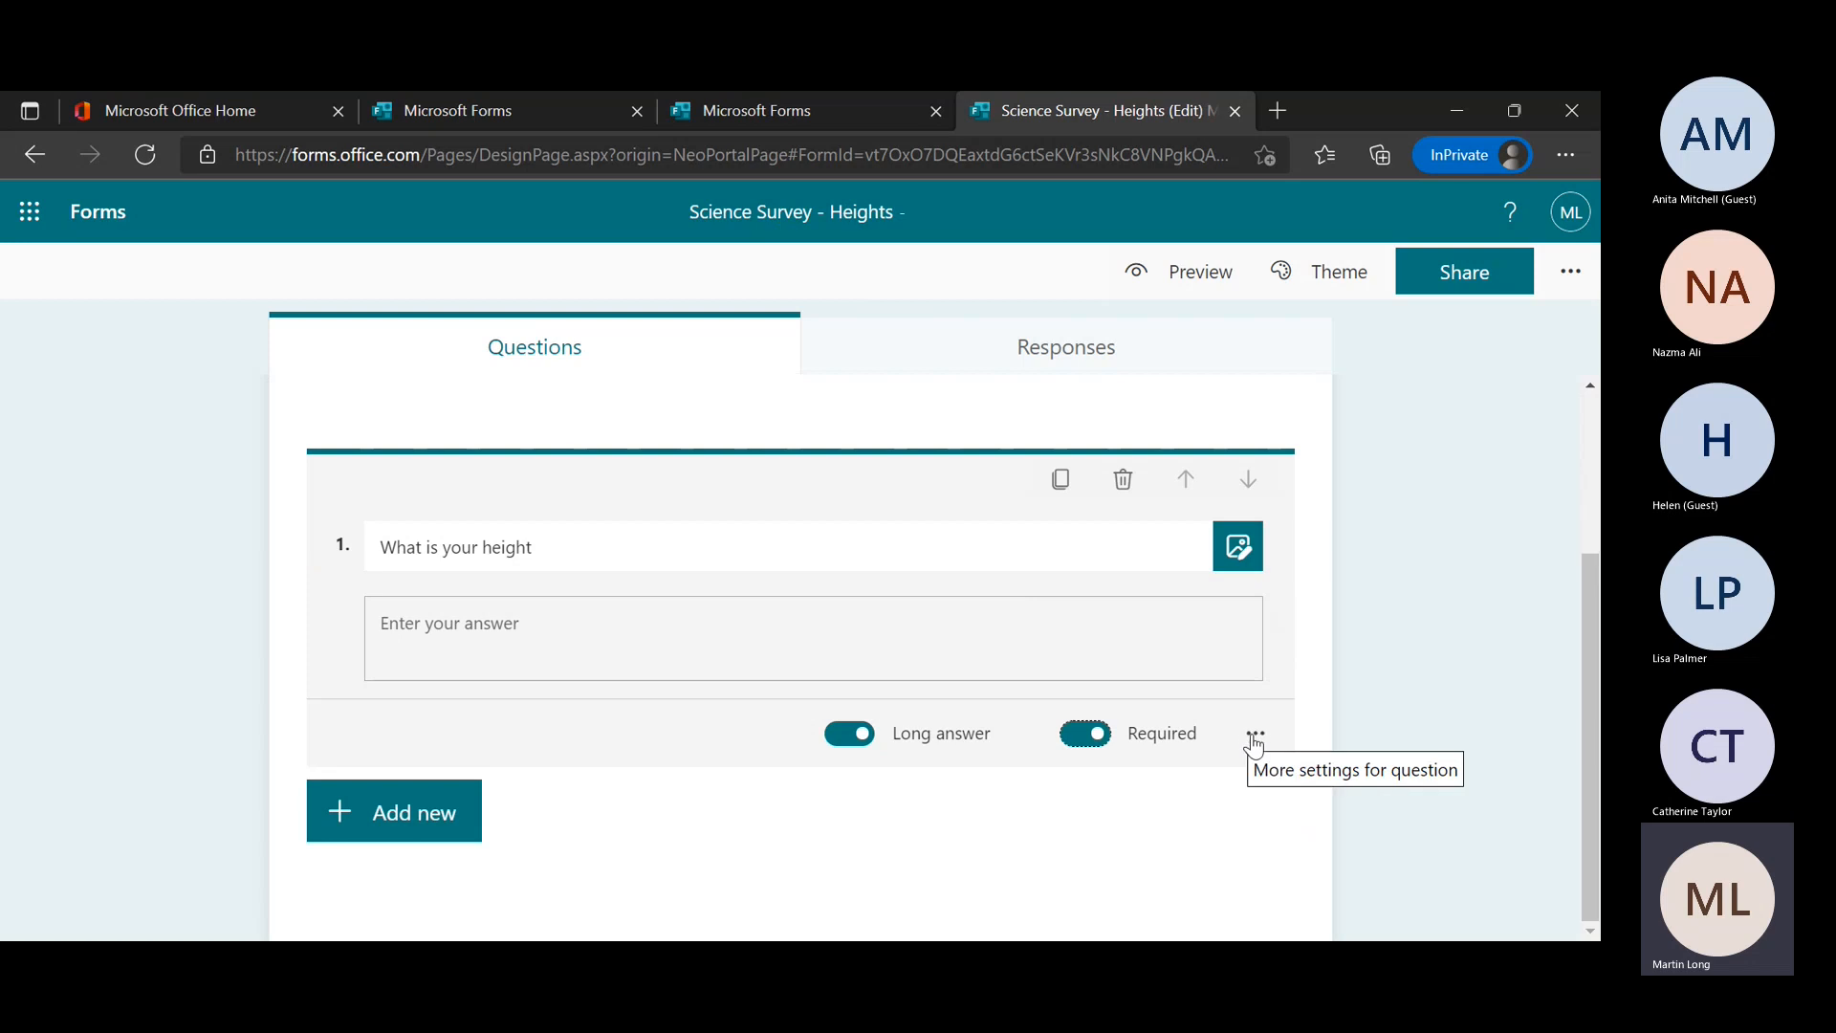
# Add a subtitle field to the height question and place the cursor in it
pyautogui.click(1254, 736)
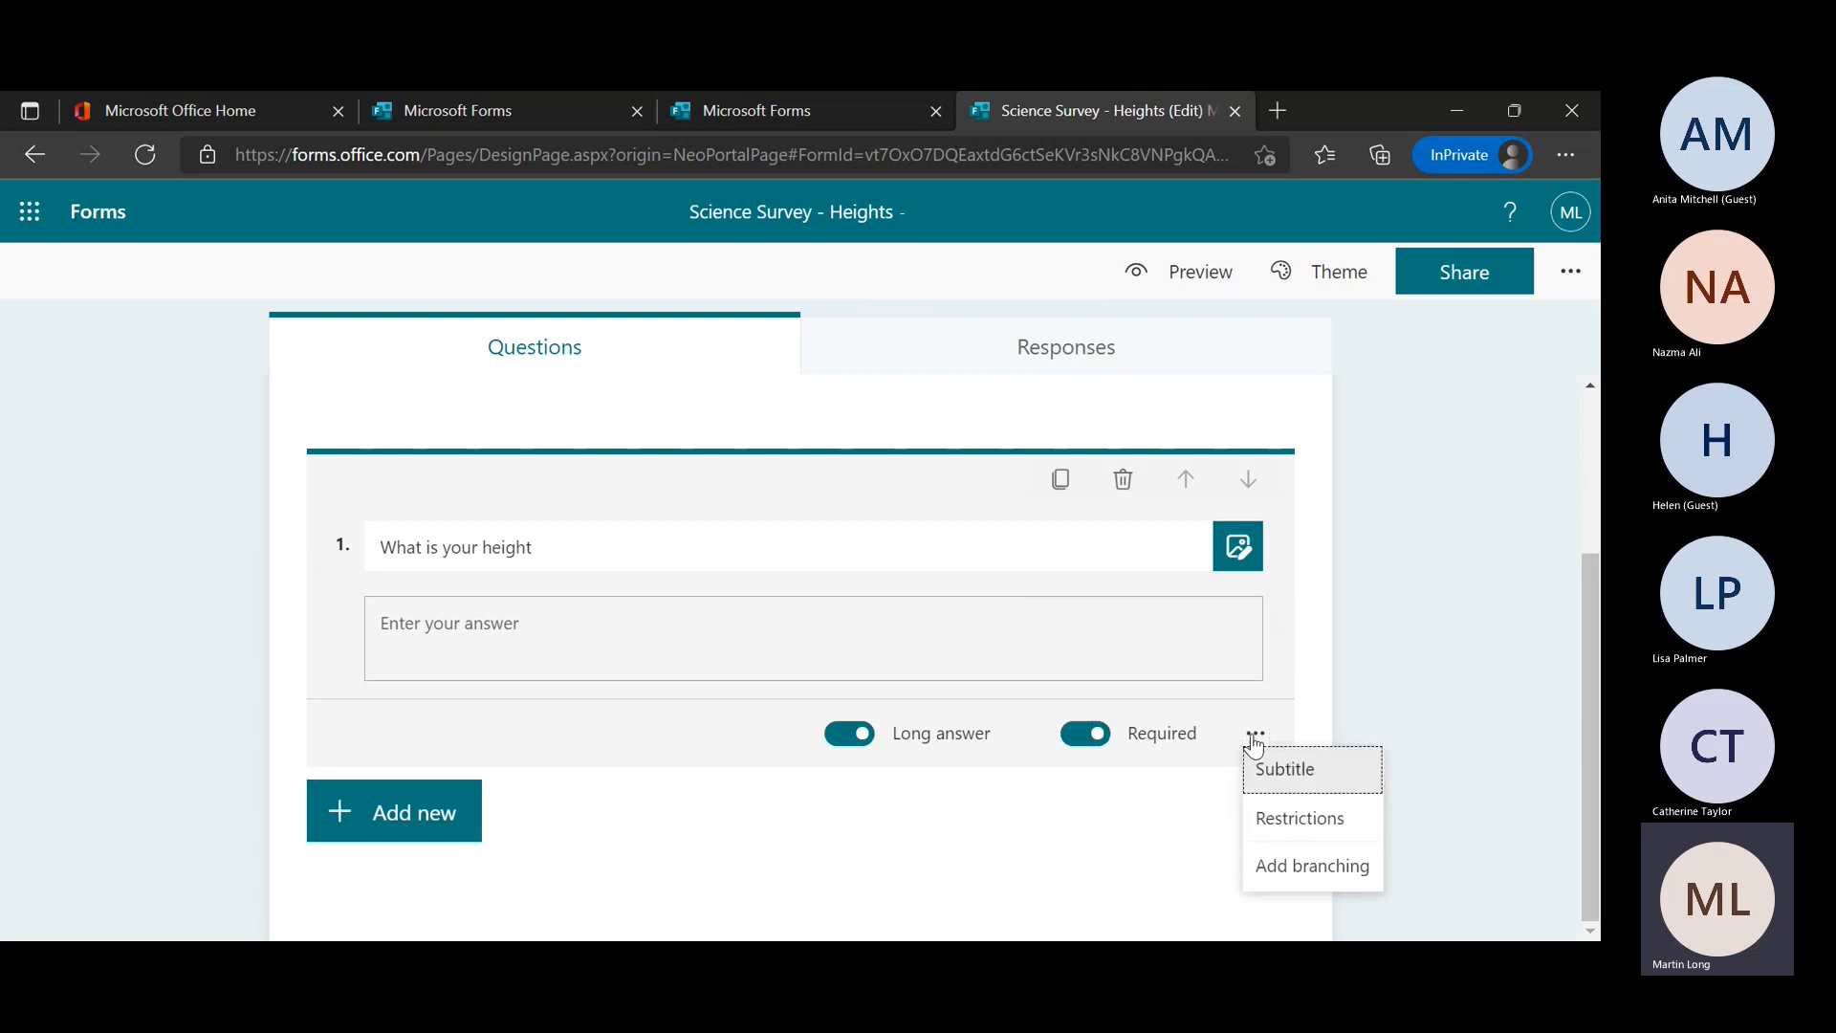
pyautogui.click(1277, 790)
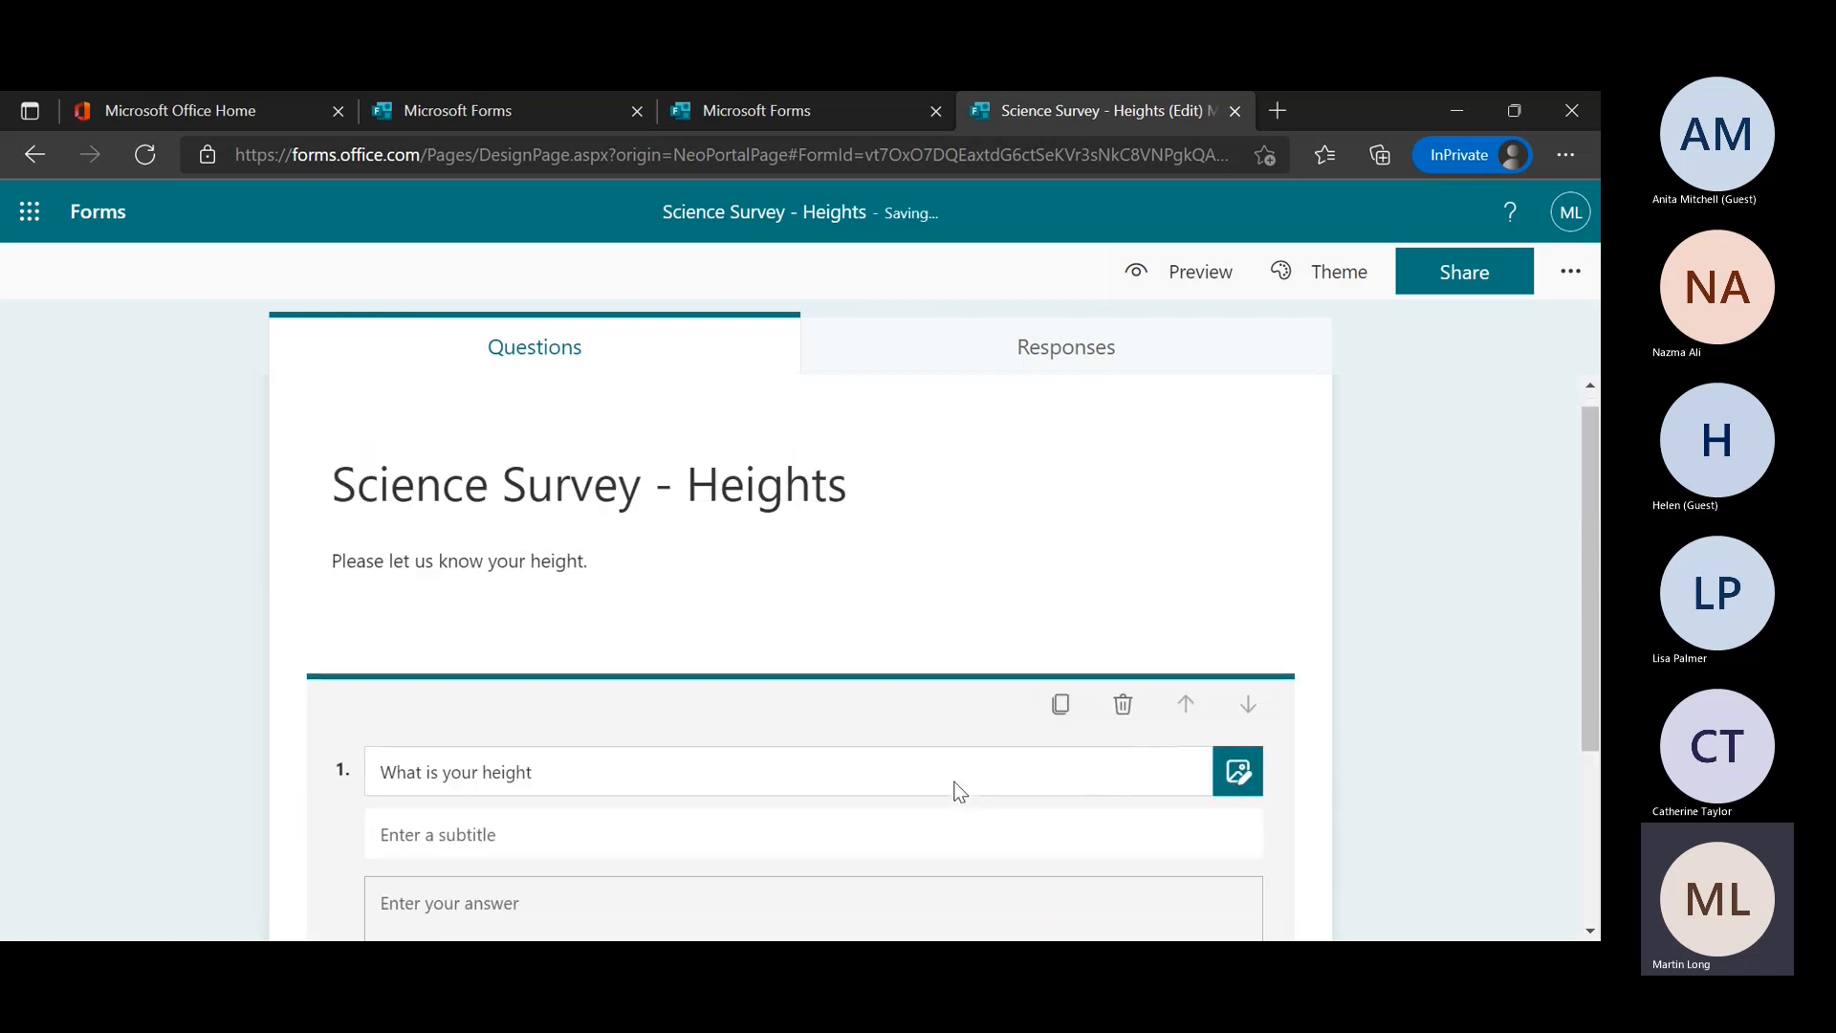
pyautogui.scroll(2, 957, 790)
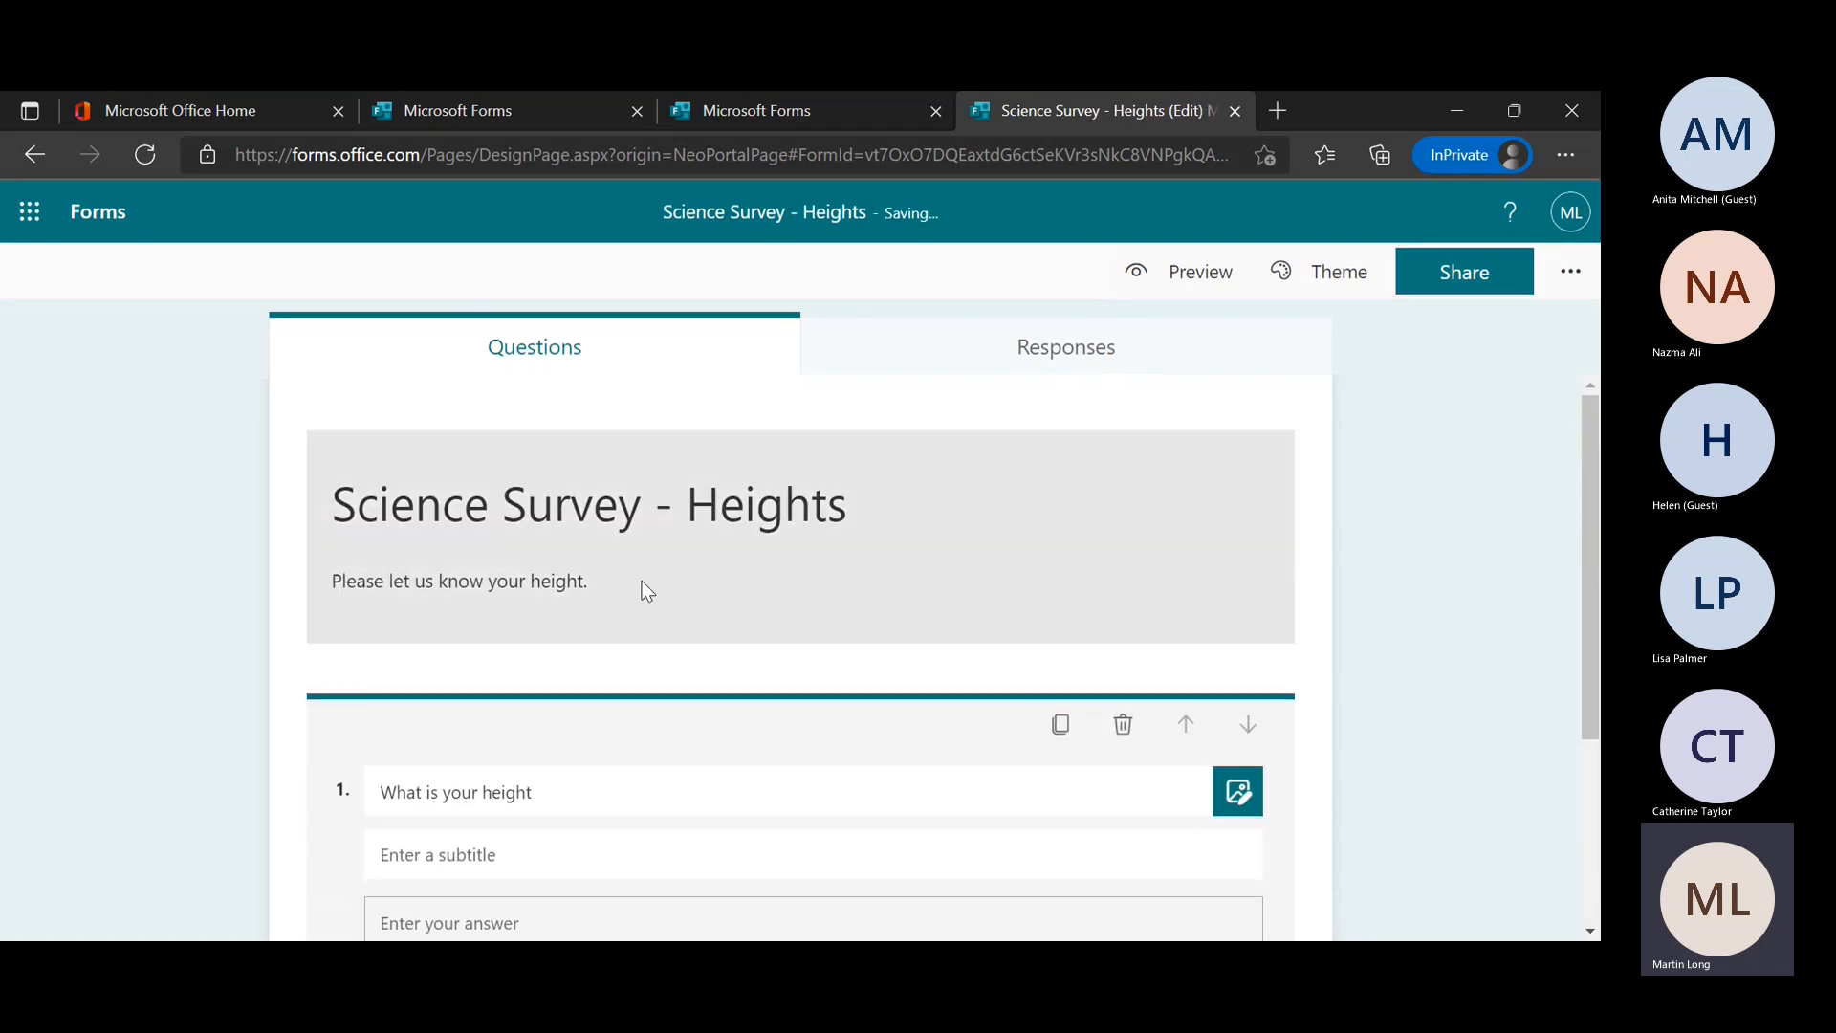
pyautogui.click(627, 582)
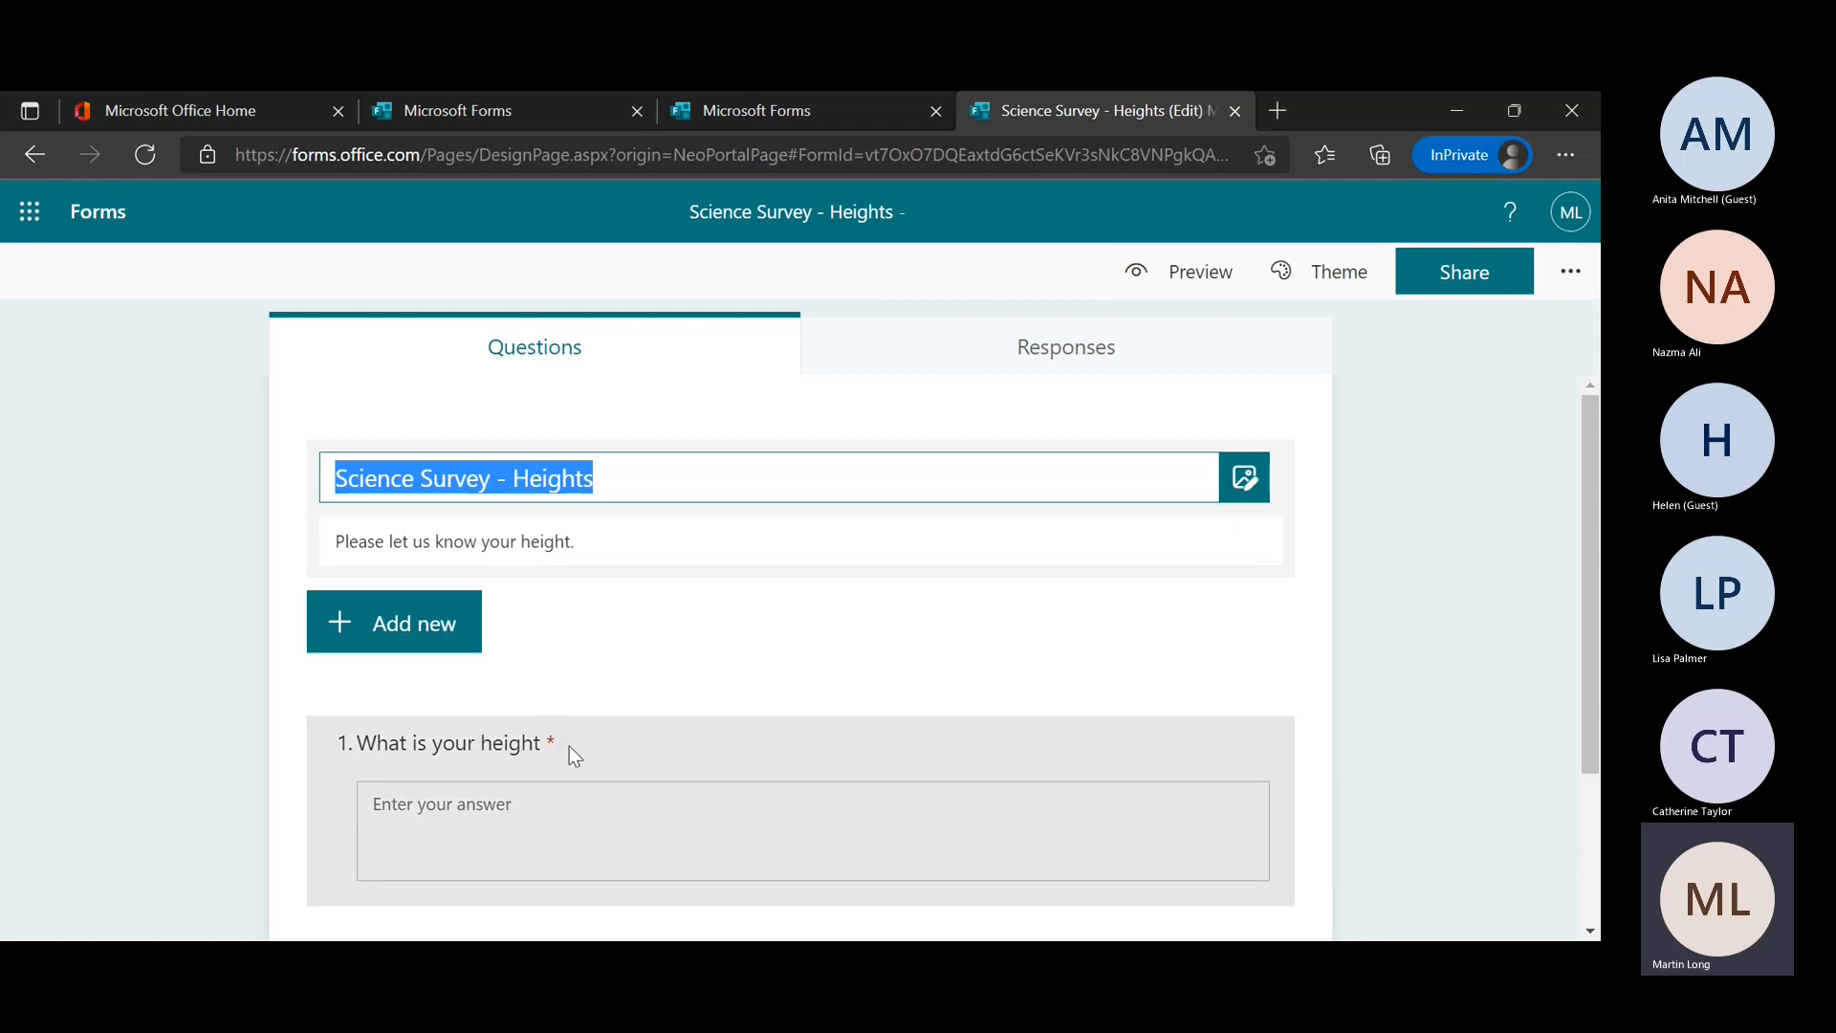
pyautogui.scroll(-2, 569, 755)
pyautogui.click(603, 639)
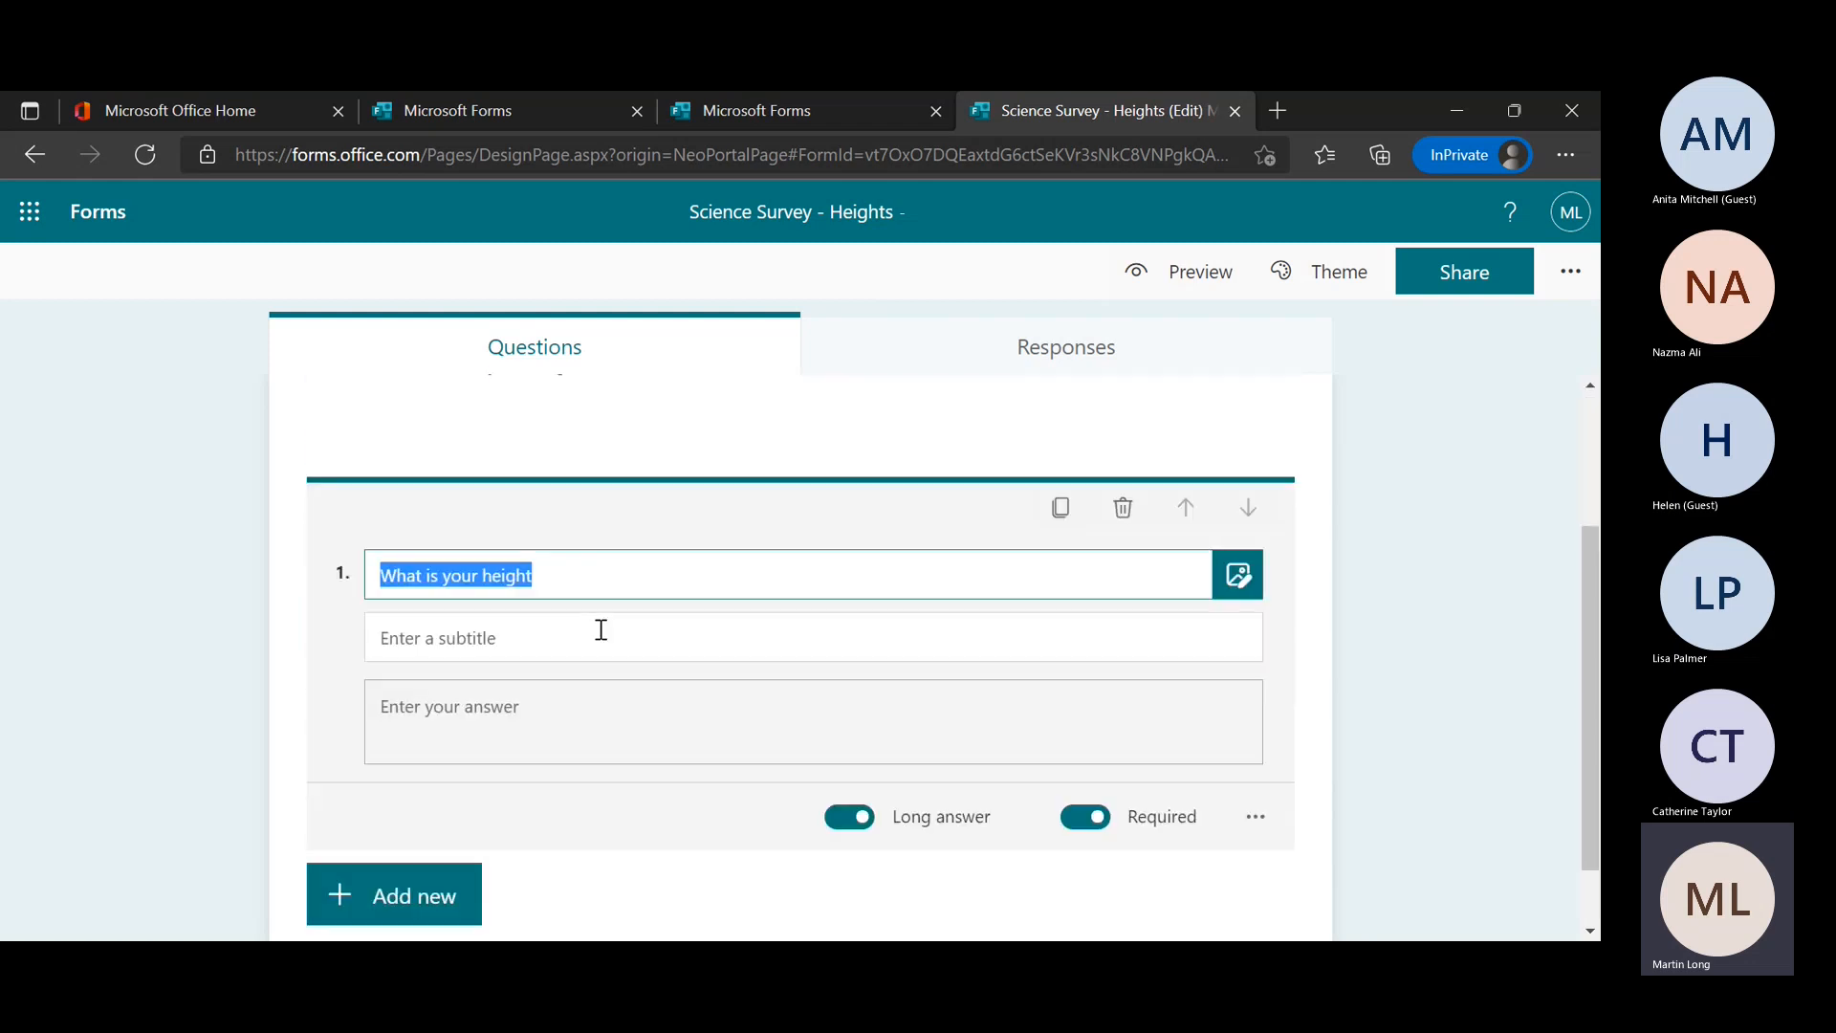
pyautogui.click(631, 647)
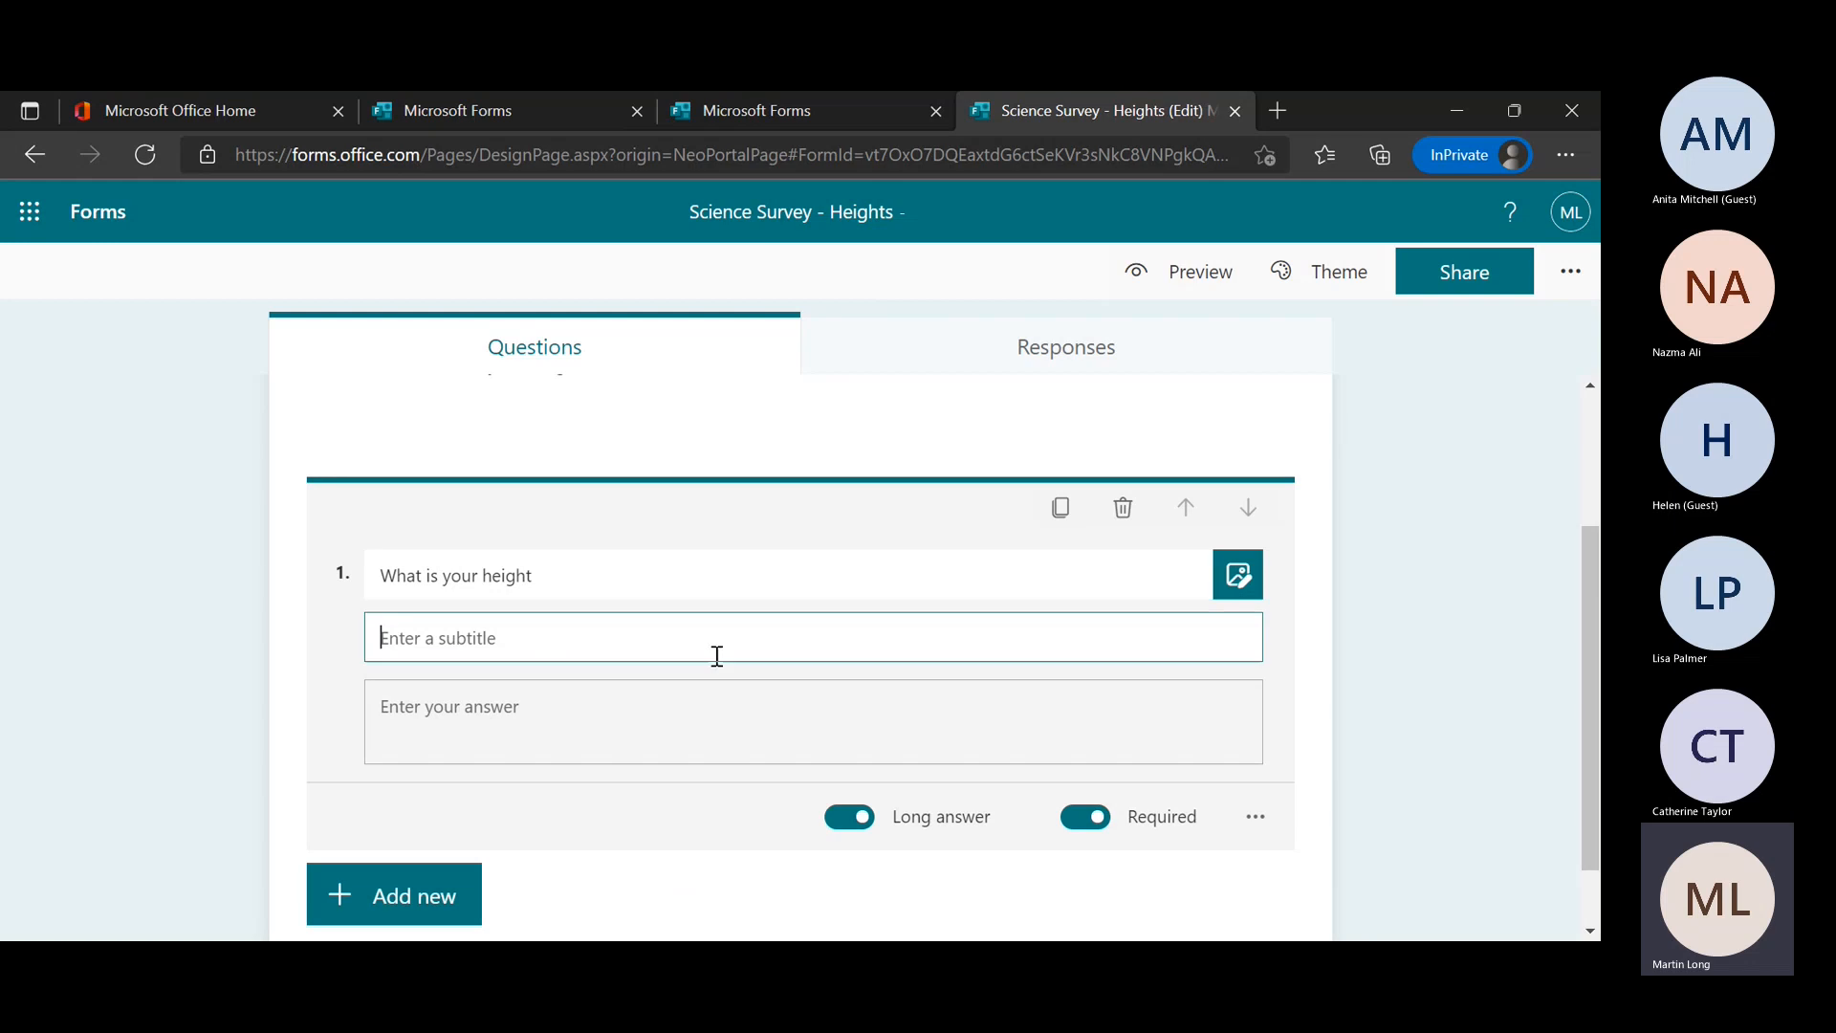
# Add an answer restriction to the height question and set its type to Between
pyautogui.click(1255, 820)
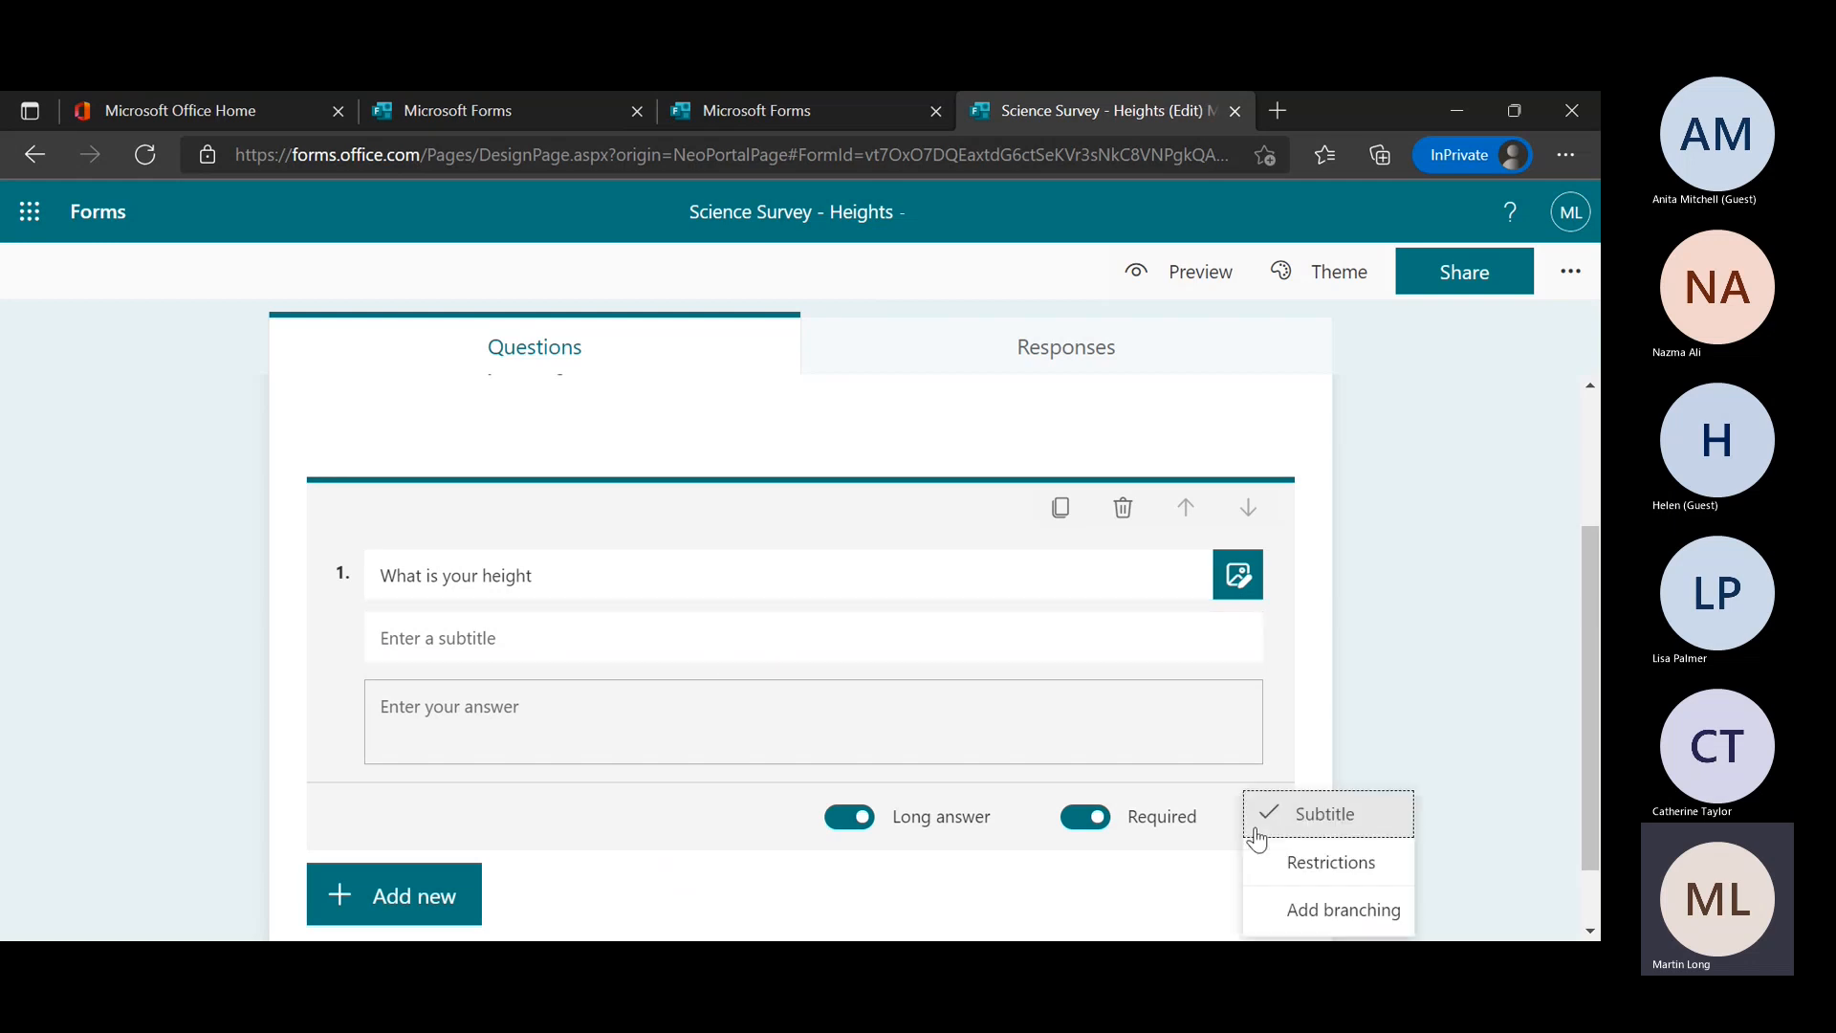
pyautogui.click(1281, 874)
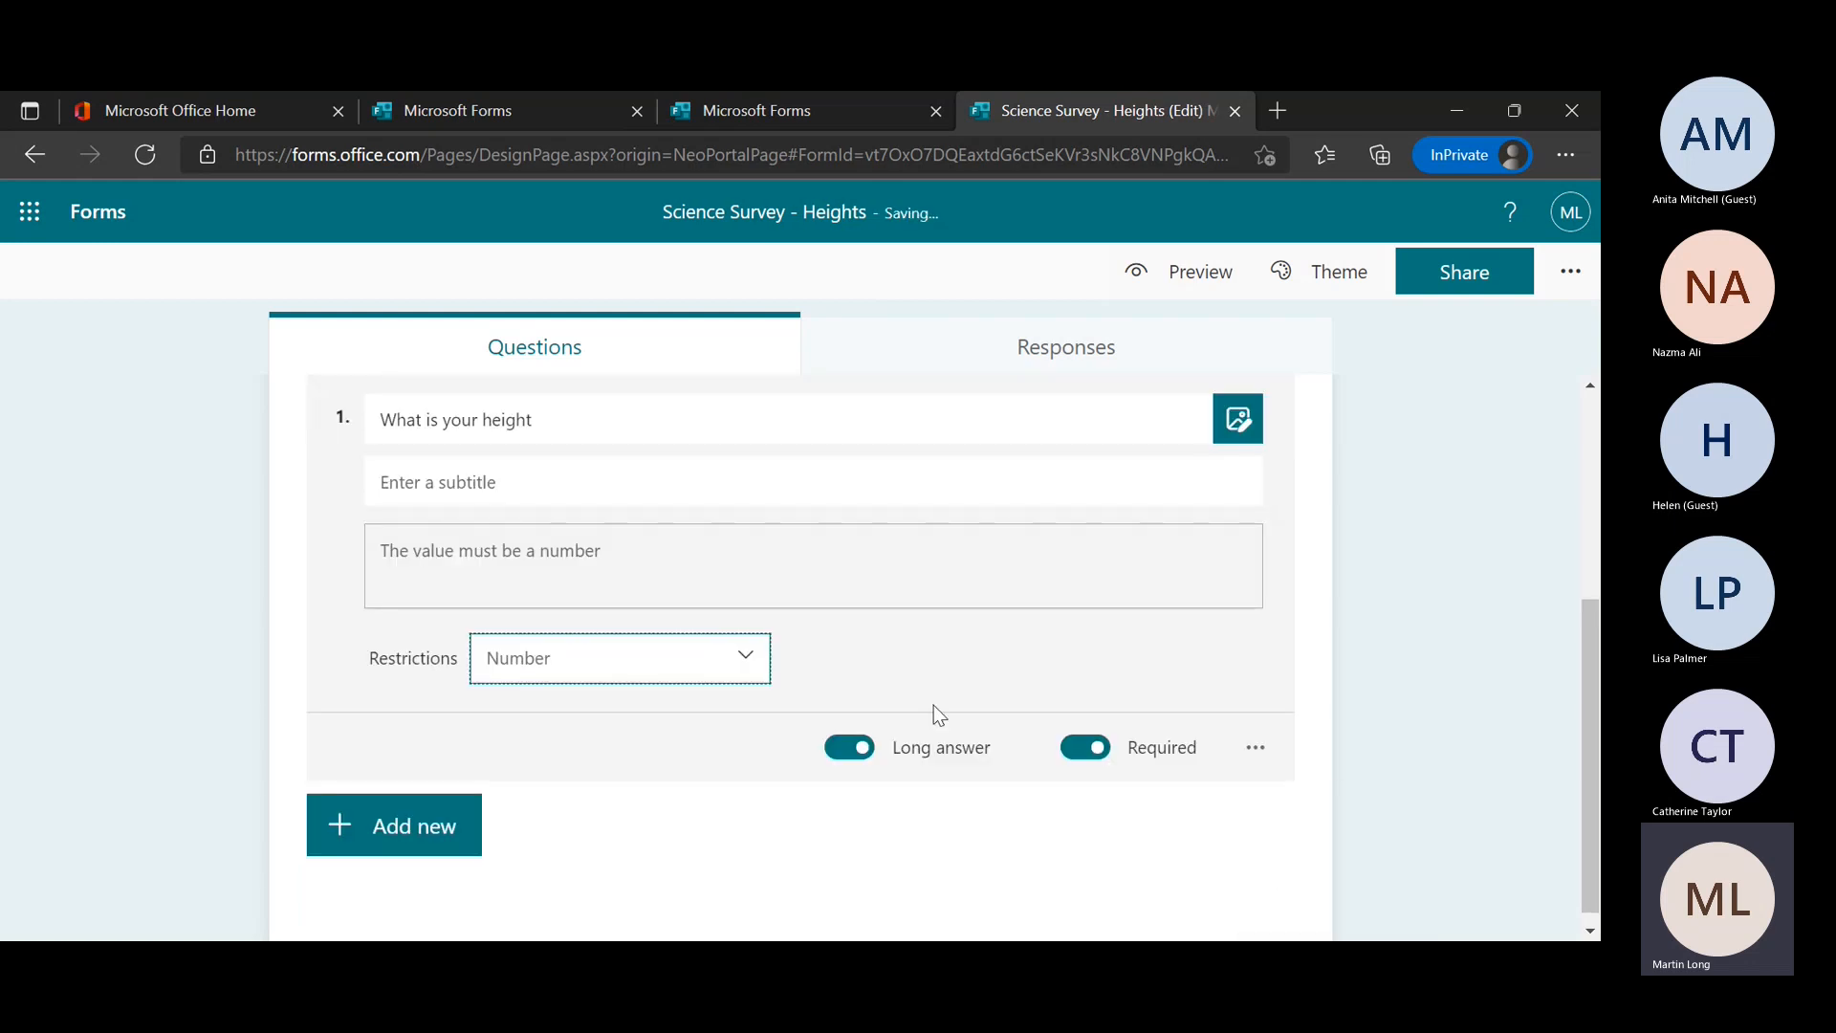
pyautogui.click(756, 669)
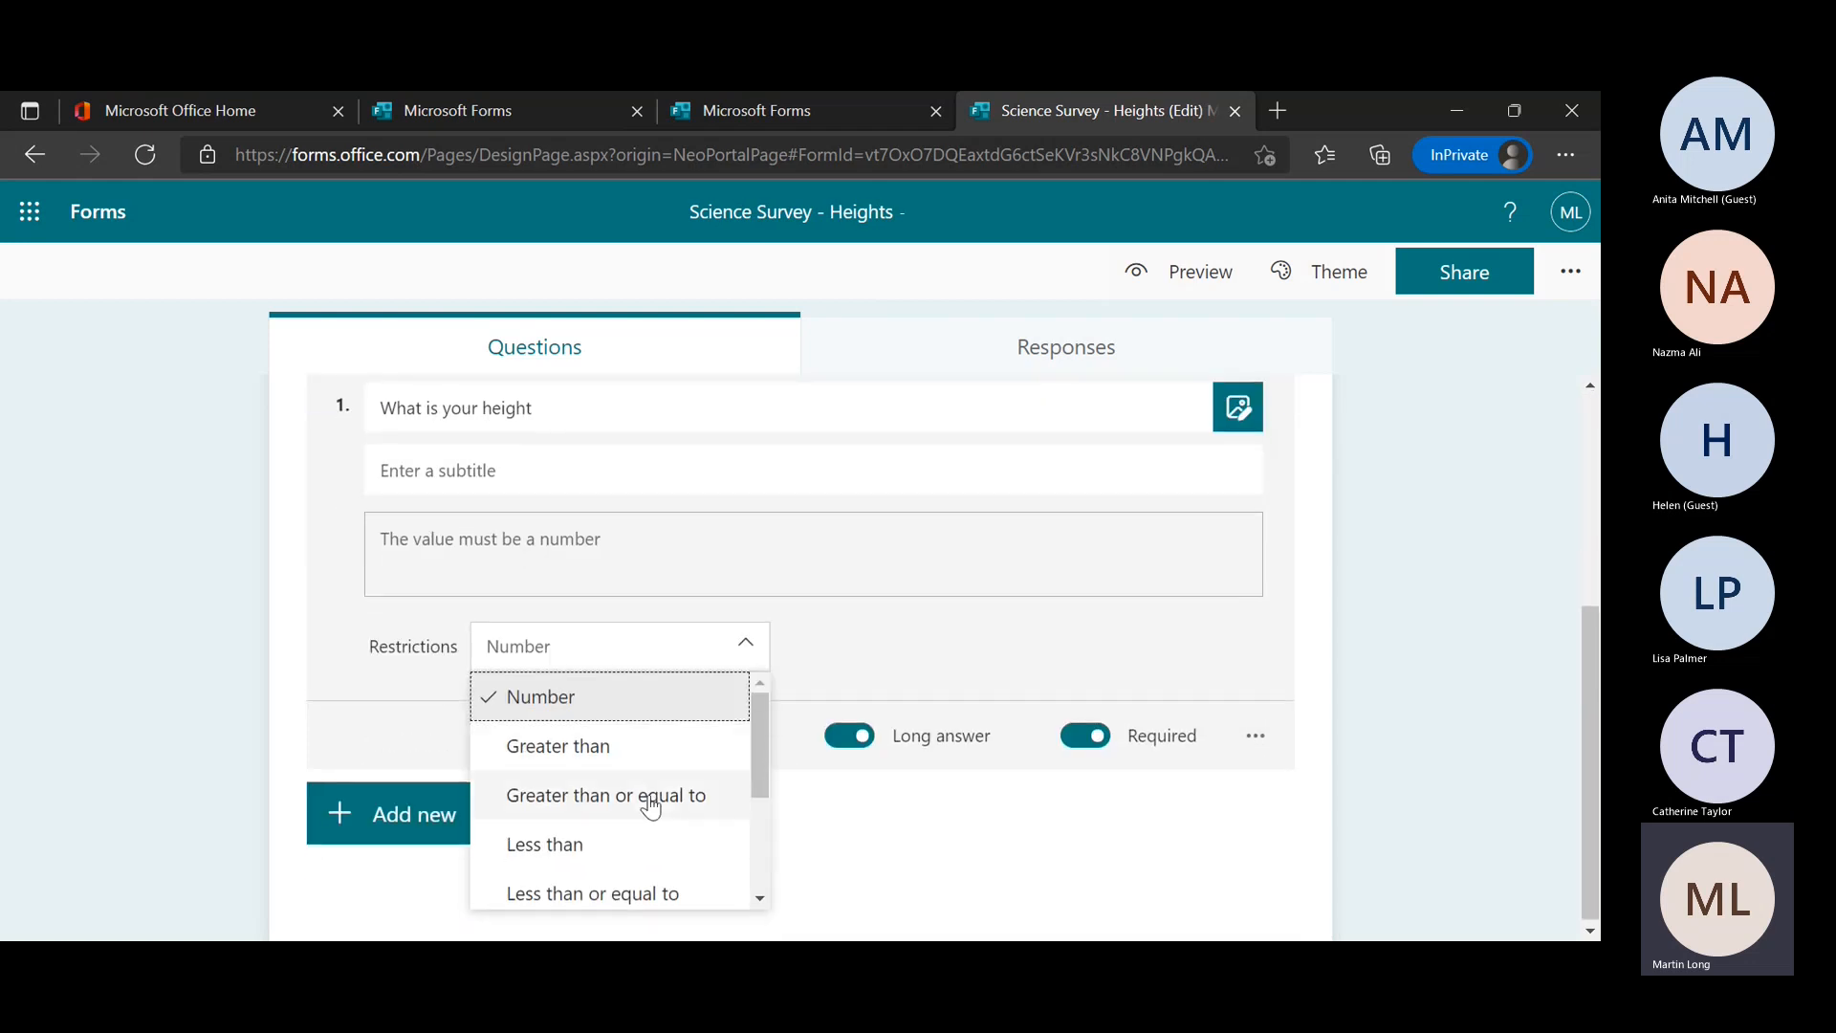
pyautogui.scroll(-2, 660, 851)
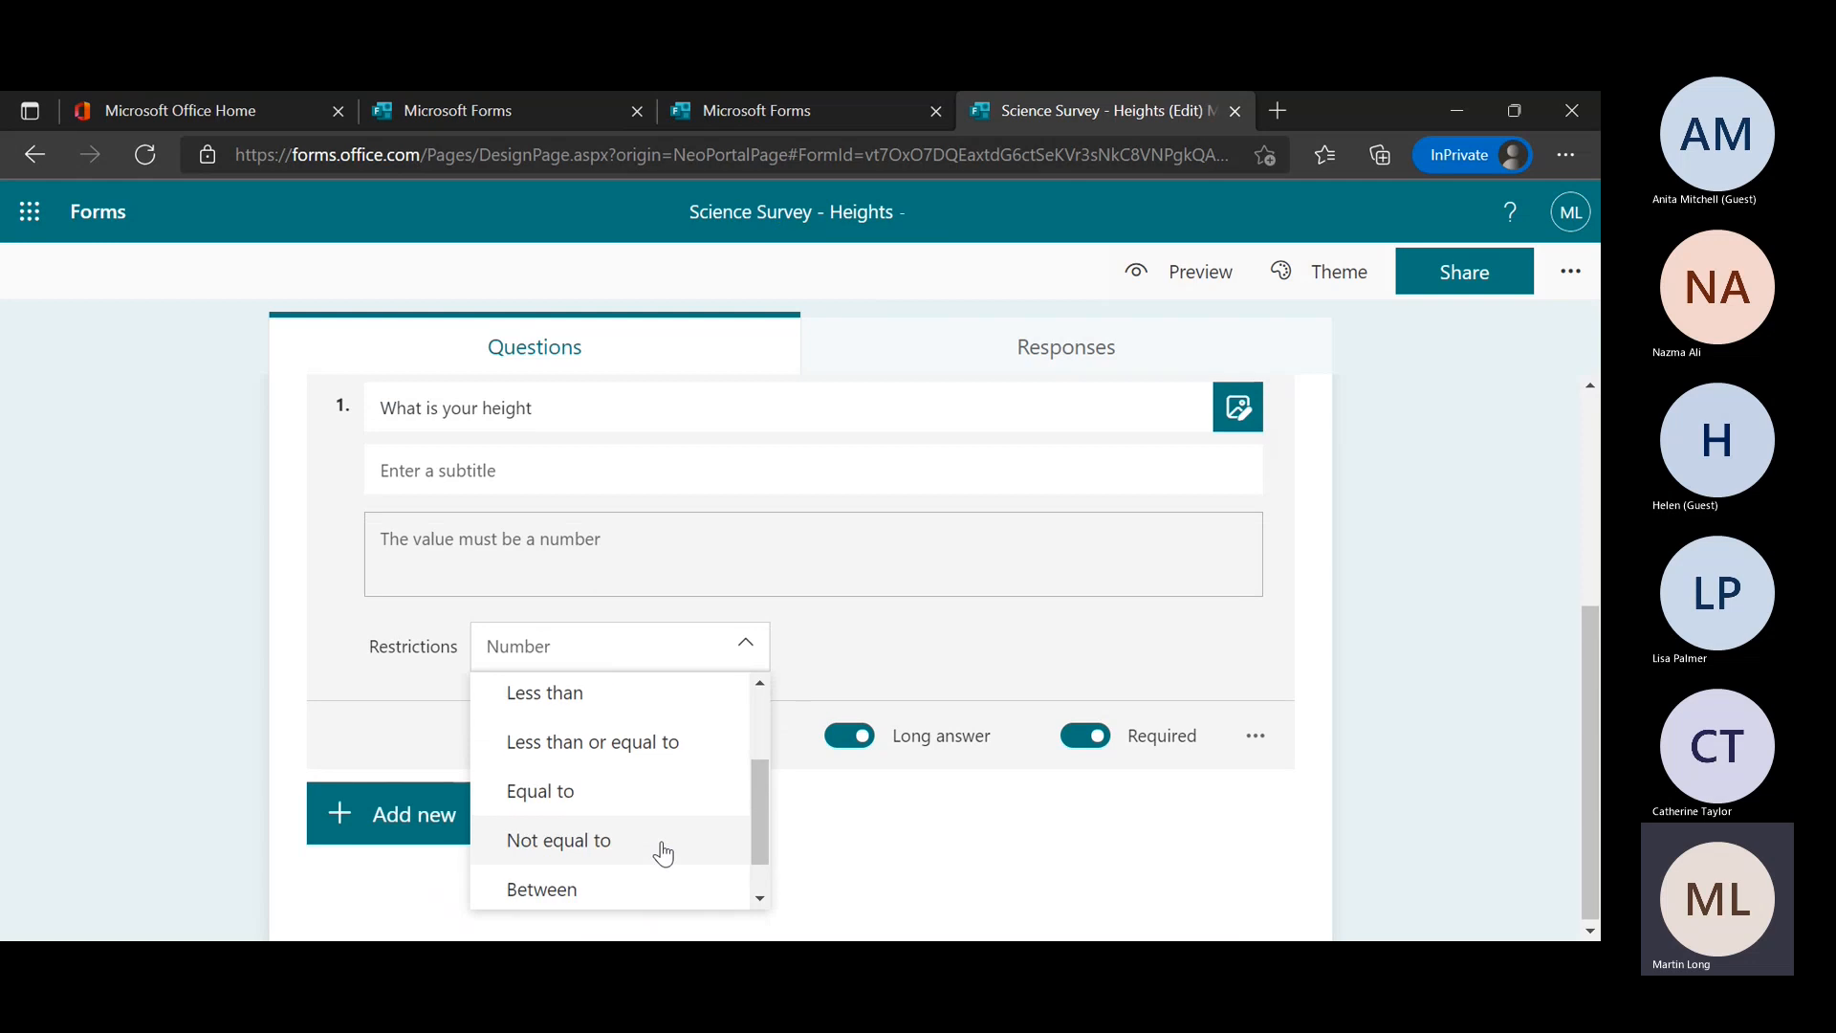
pyautogui.scroll(3, 662, 853)
pyautogui.scroll(-4, 662, 853)
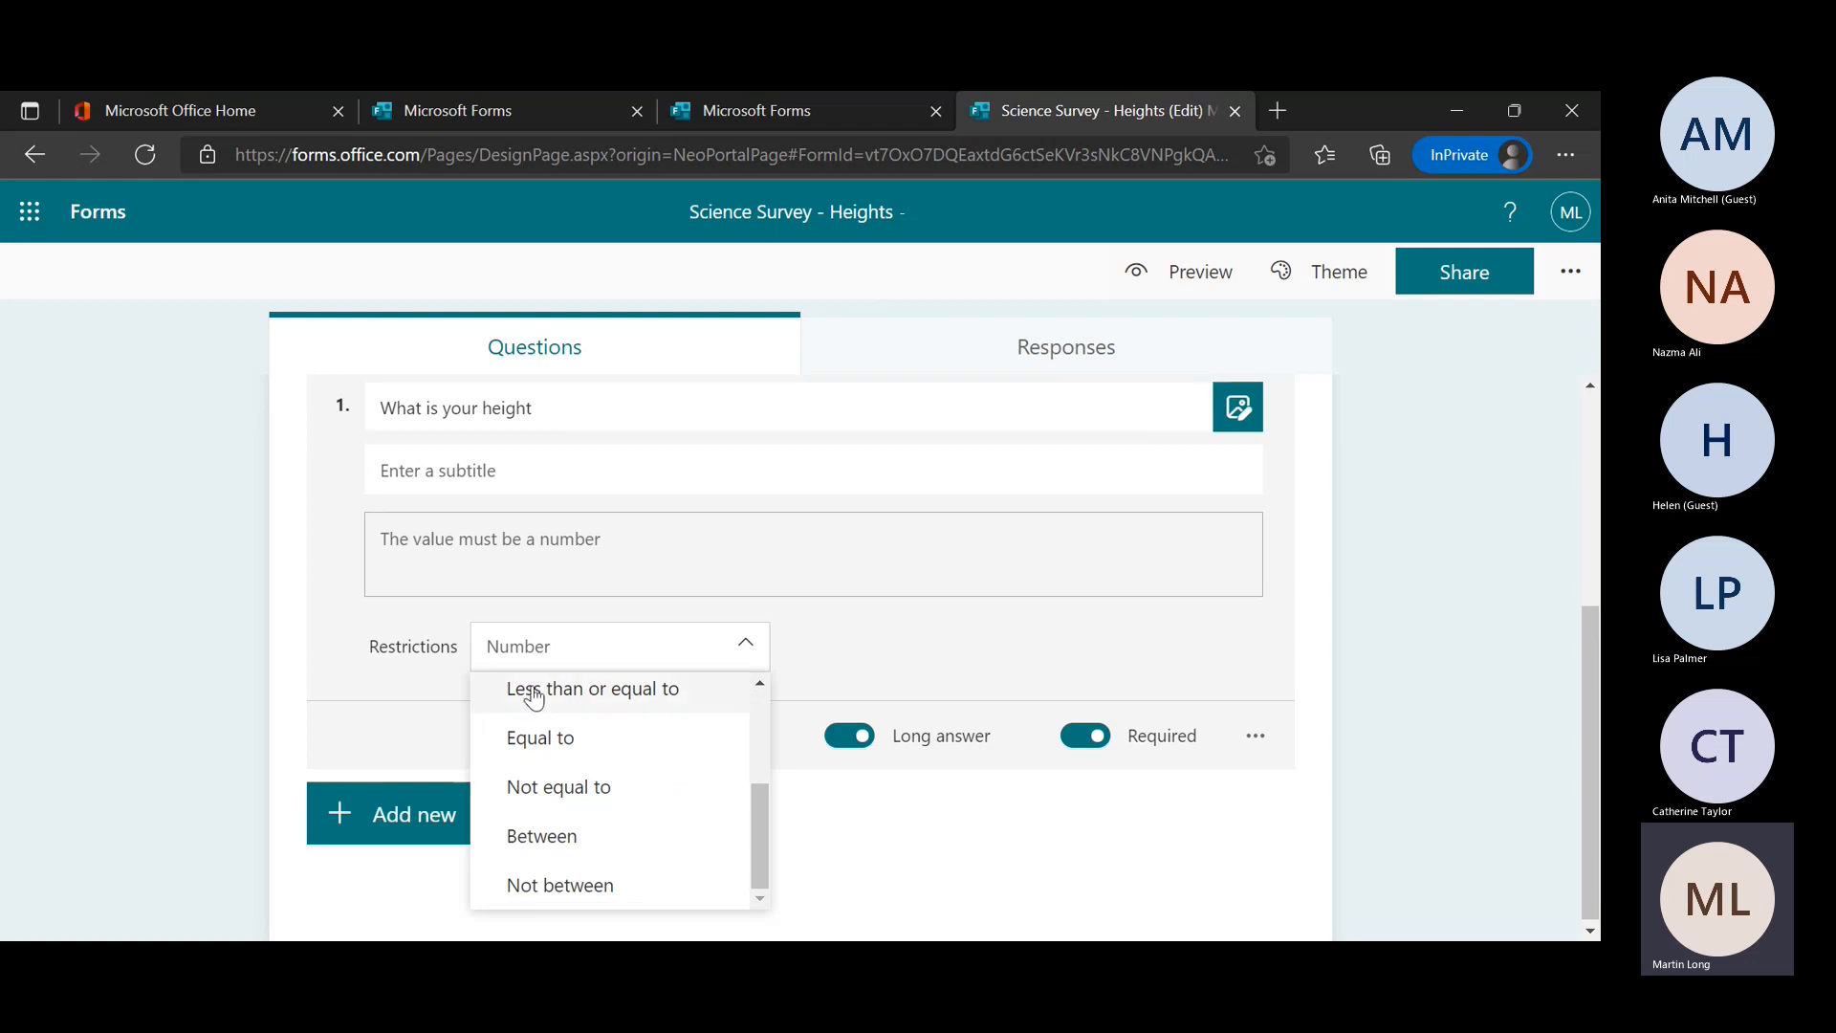
pyautogui.scroll(1, 622, 792)
pyautogui.scroll(-1, 621, 792)
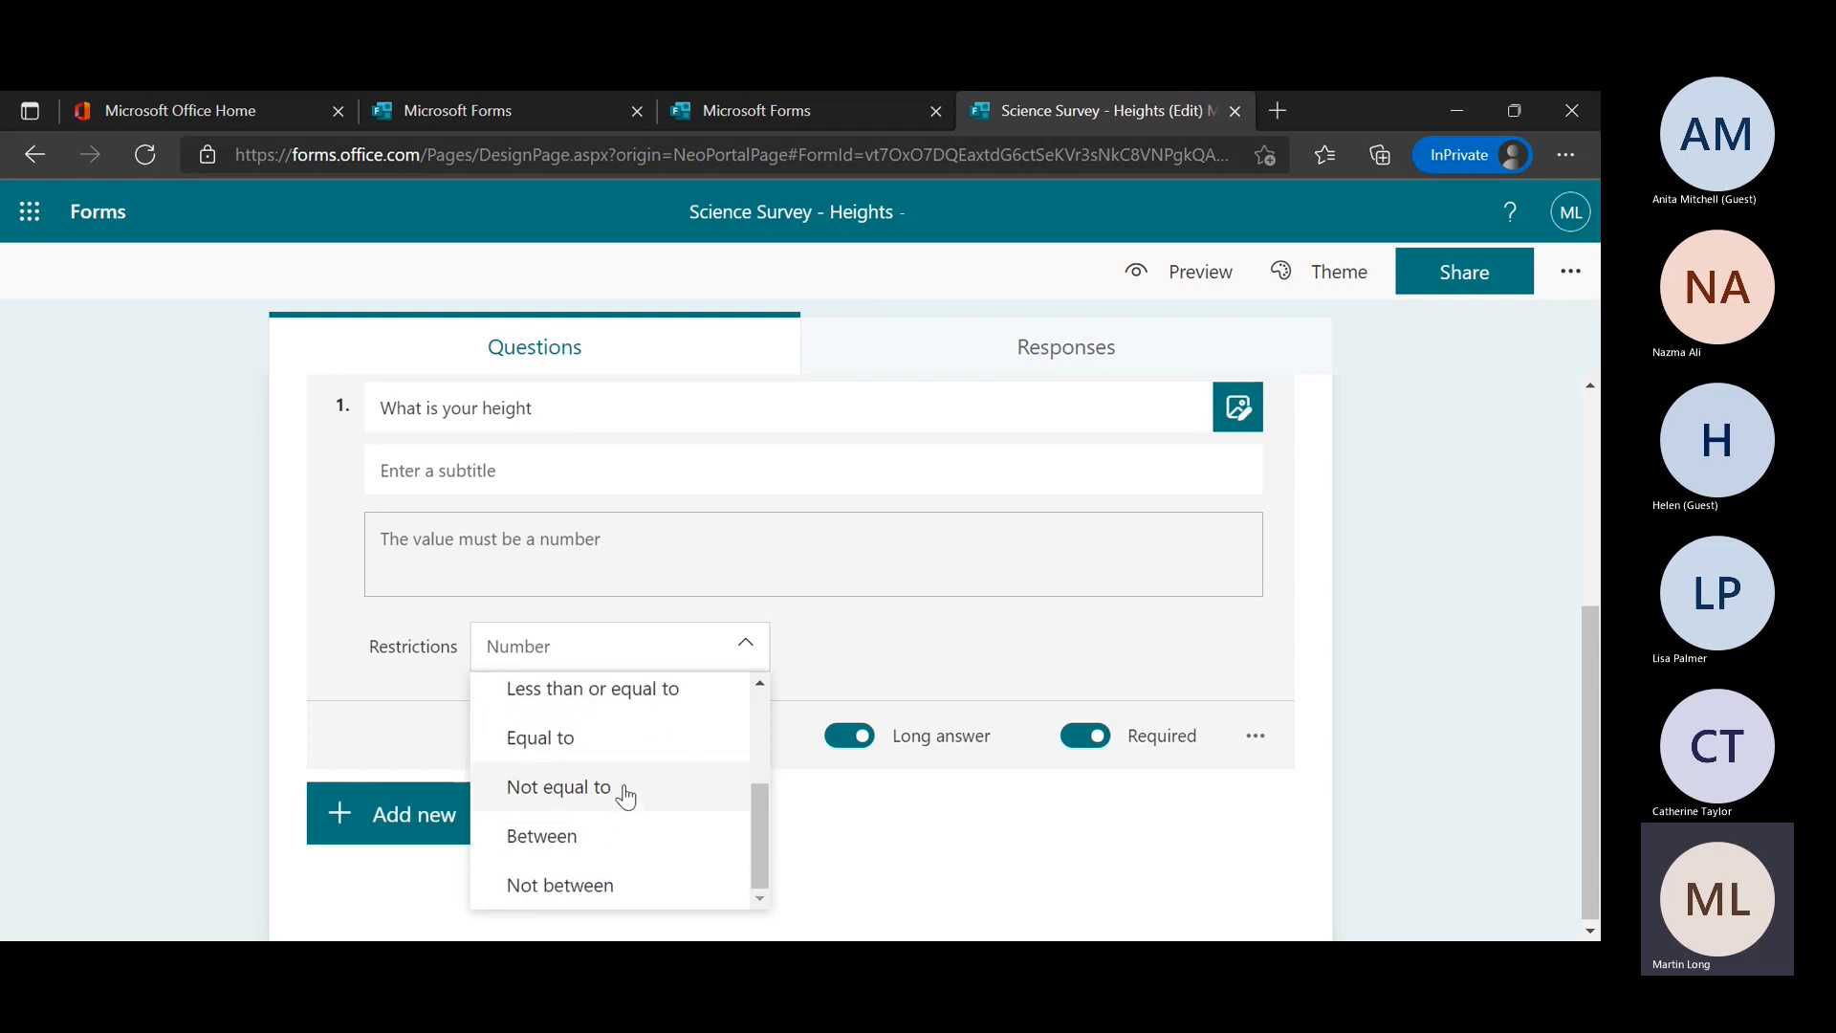
pyautogui.click(541, 837)
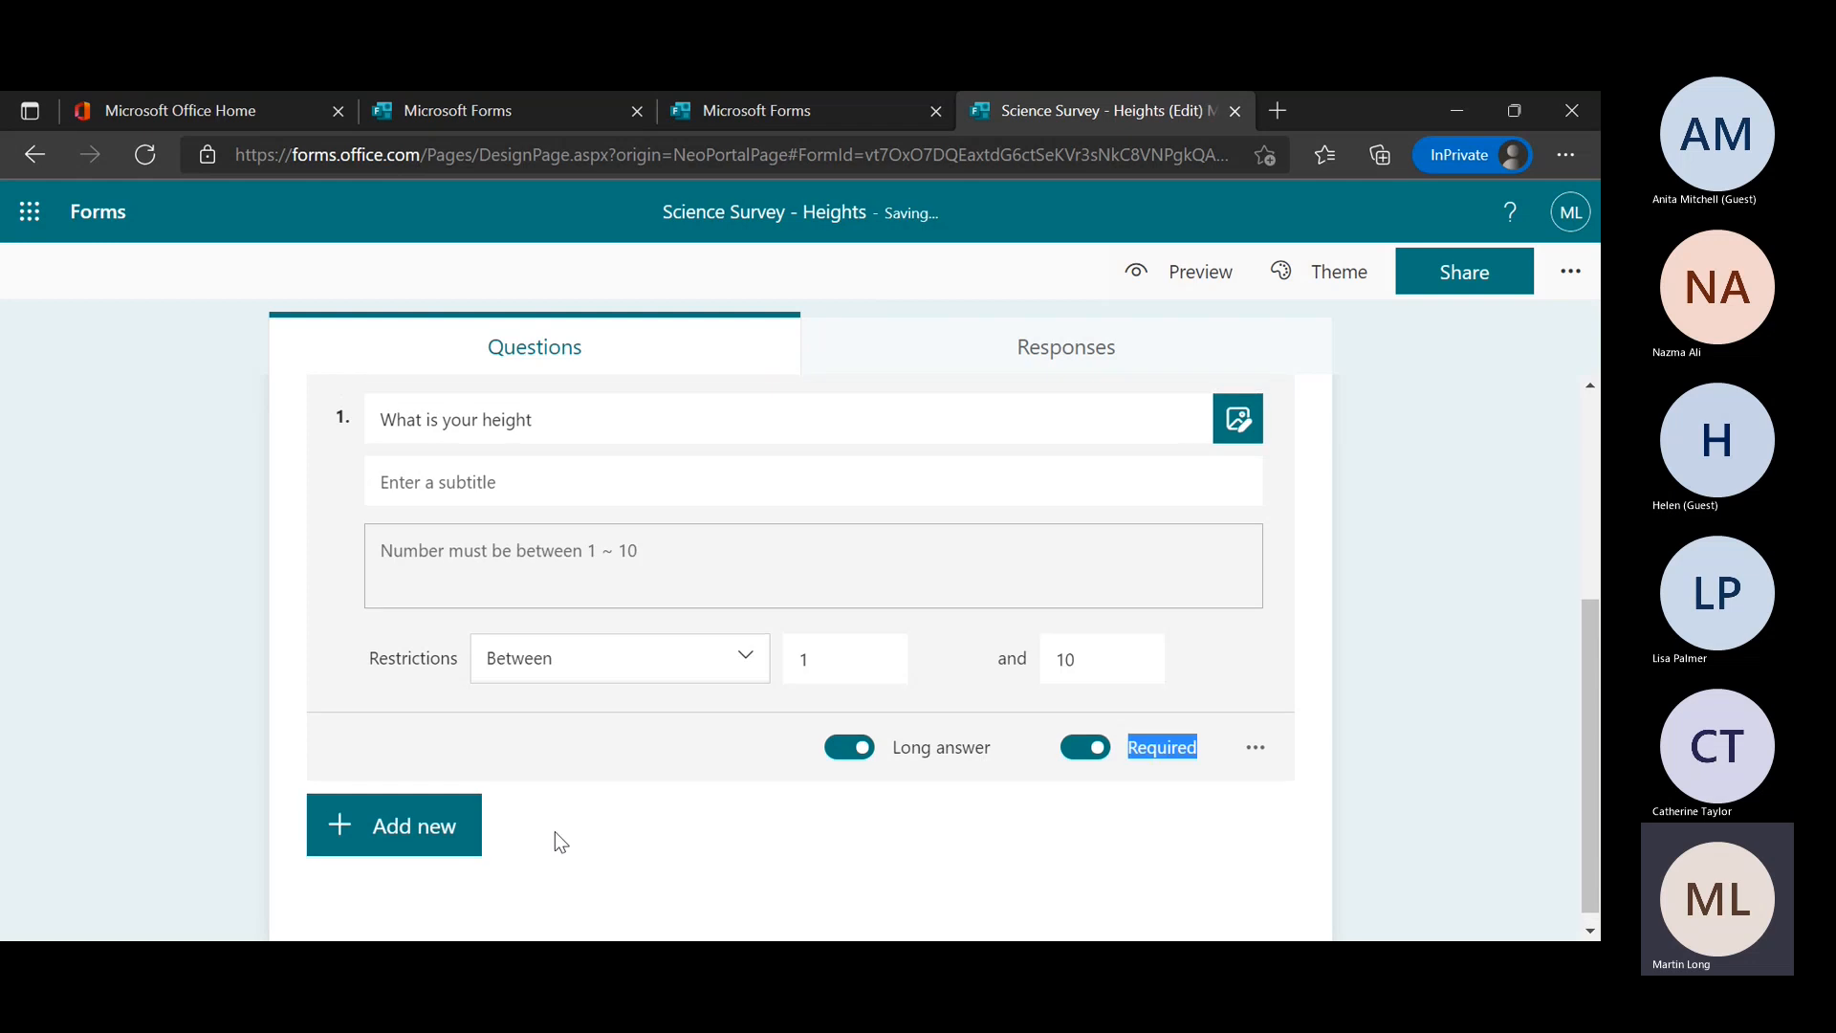
# Set the height question's allowed range to 10 through 200 and finish editing the question
pyautogui.click(837, 662)
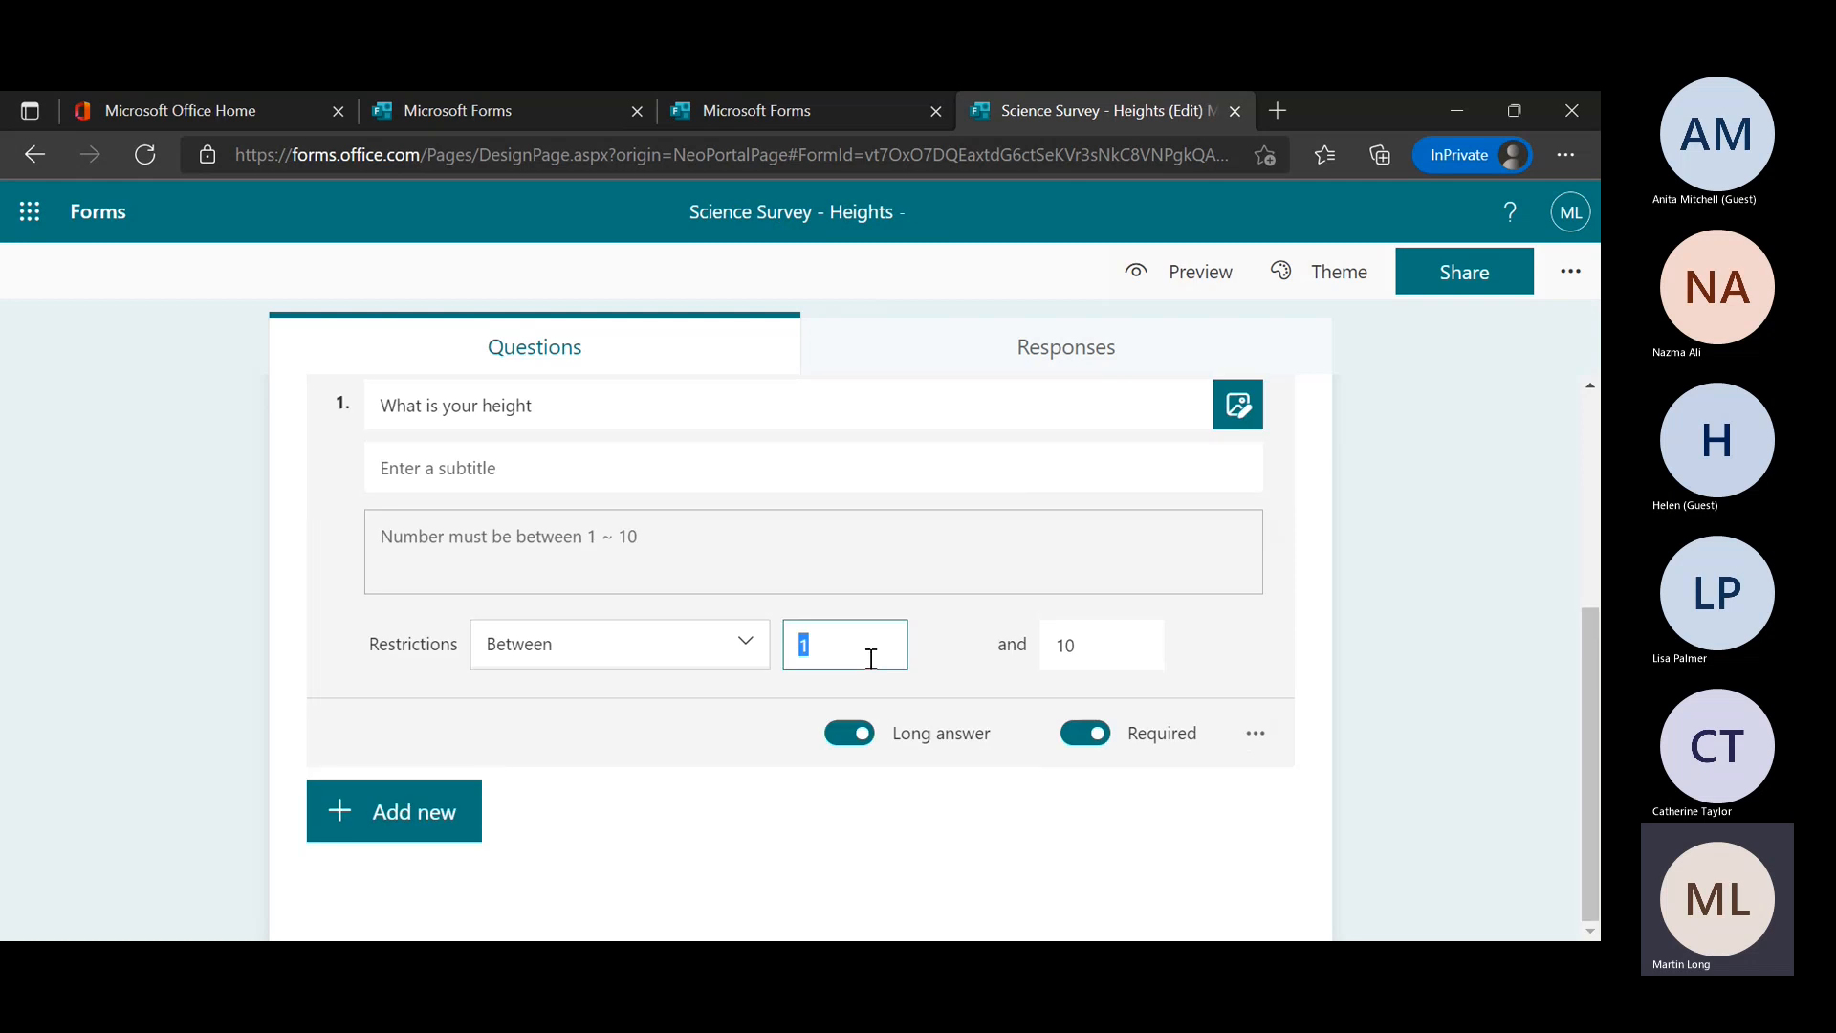
pyautogui.write('10')
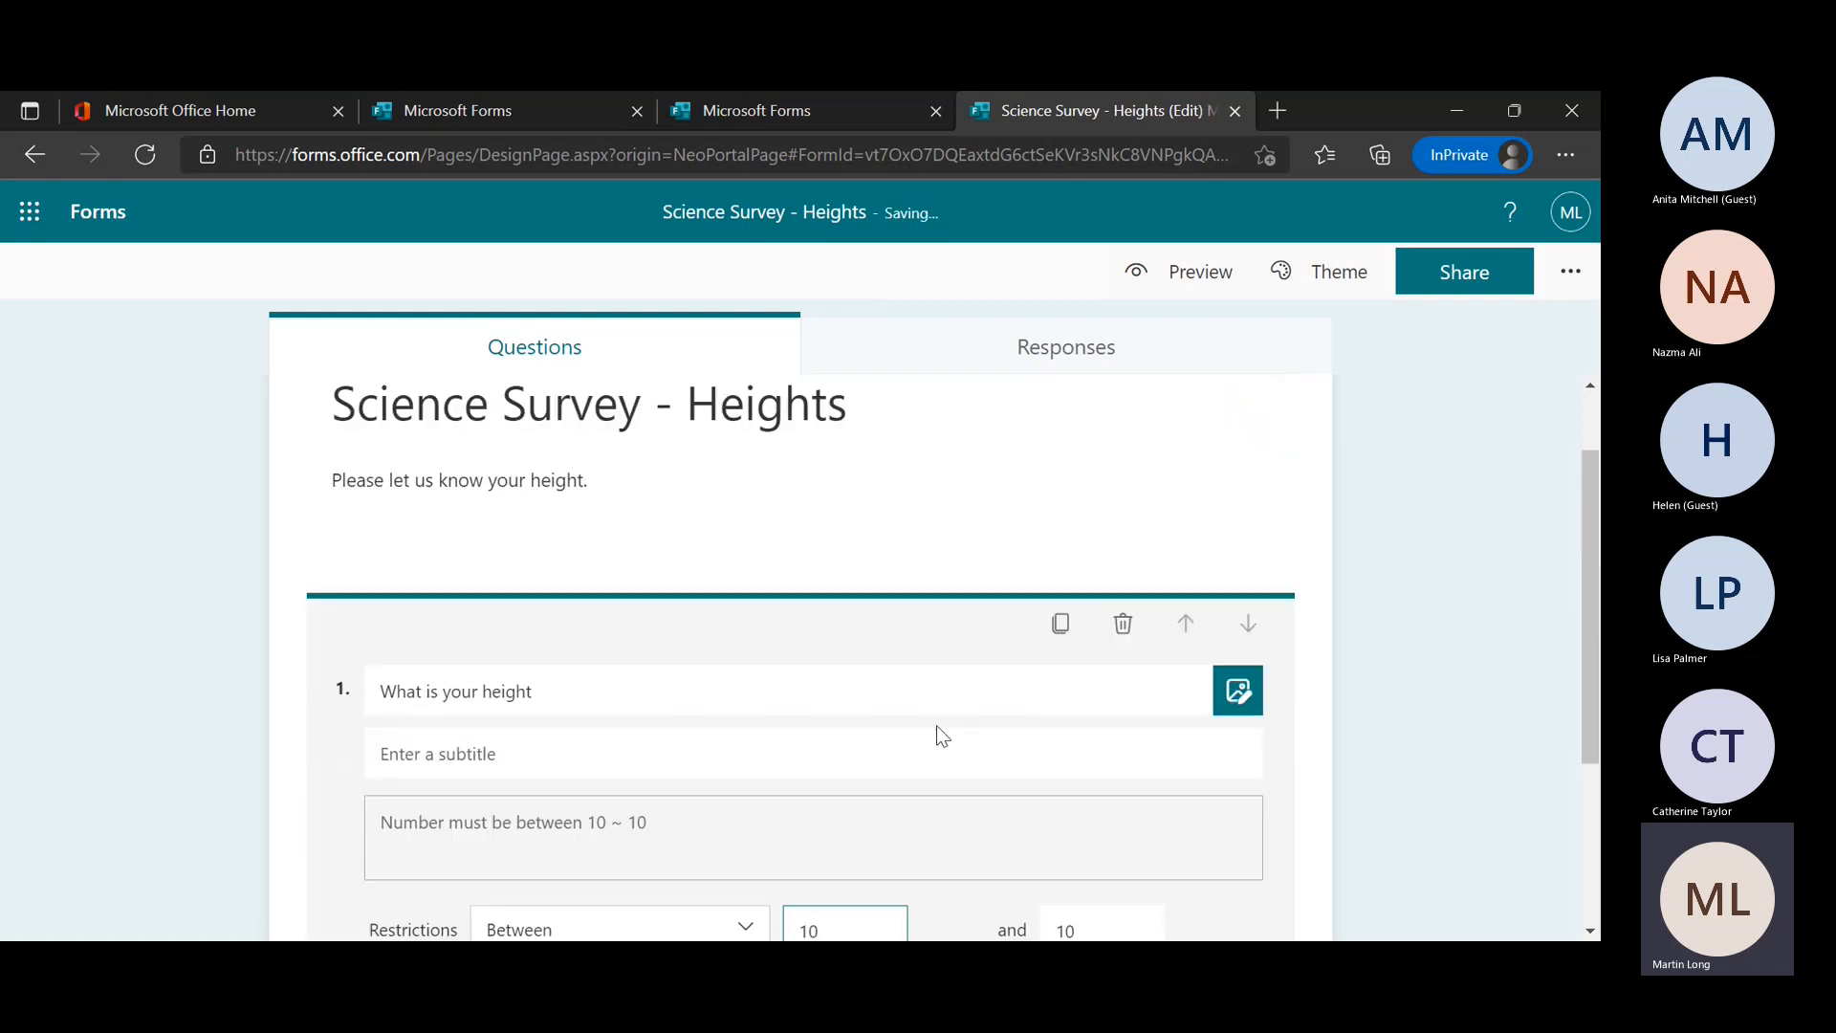
pyautogui.click(1122, 660)
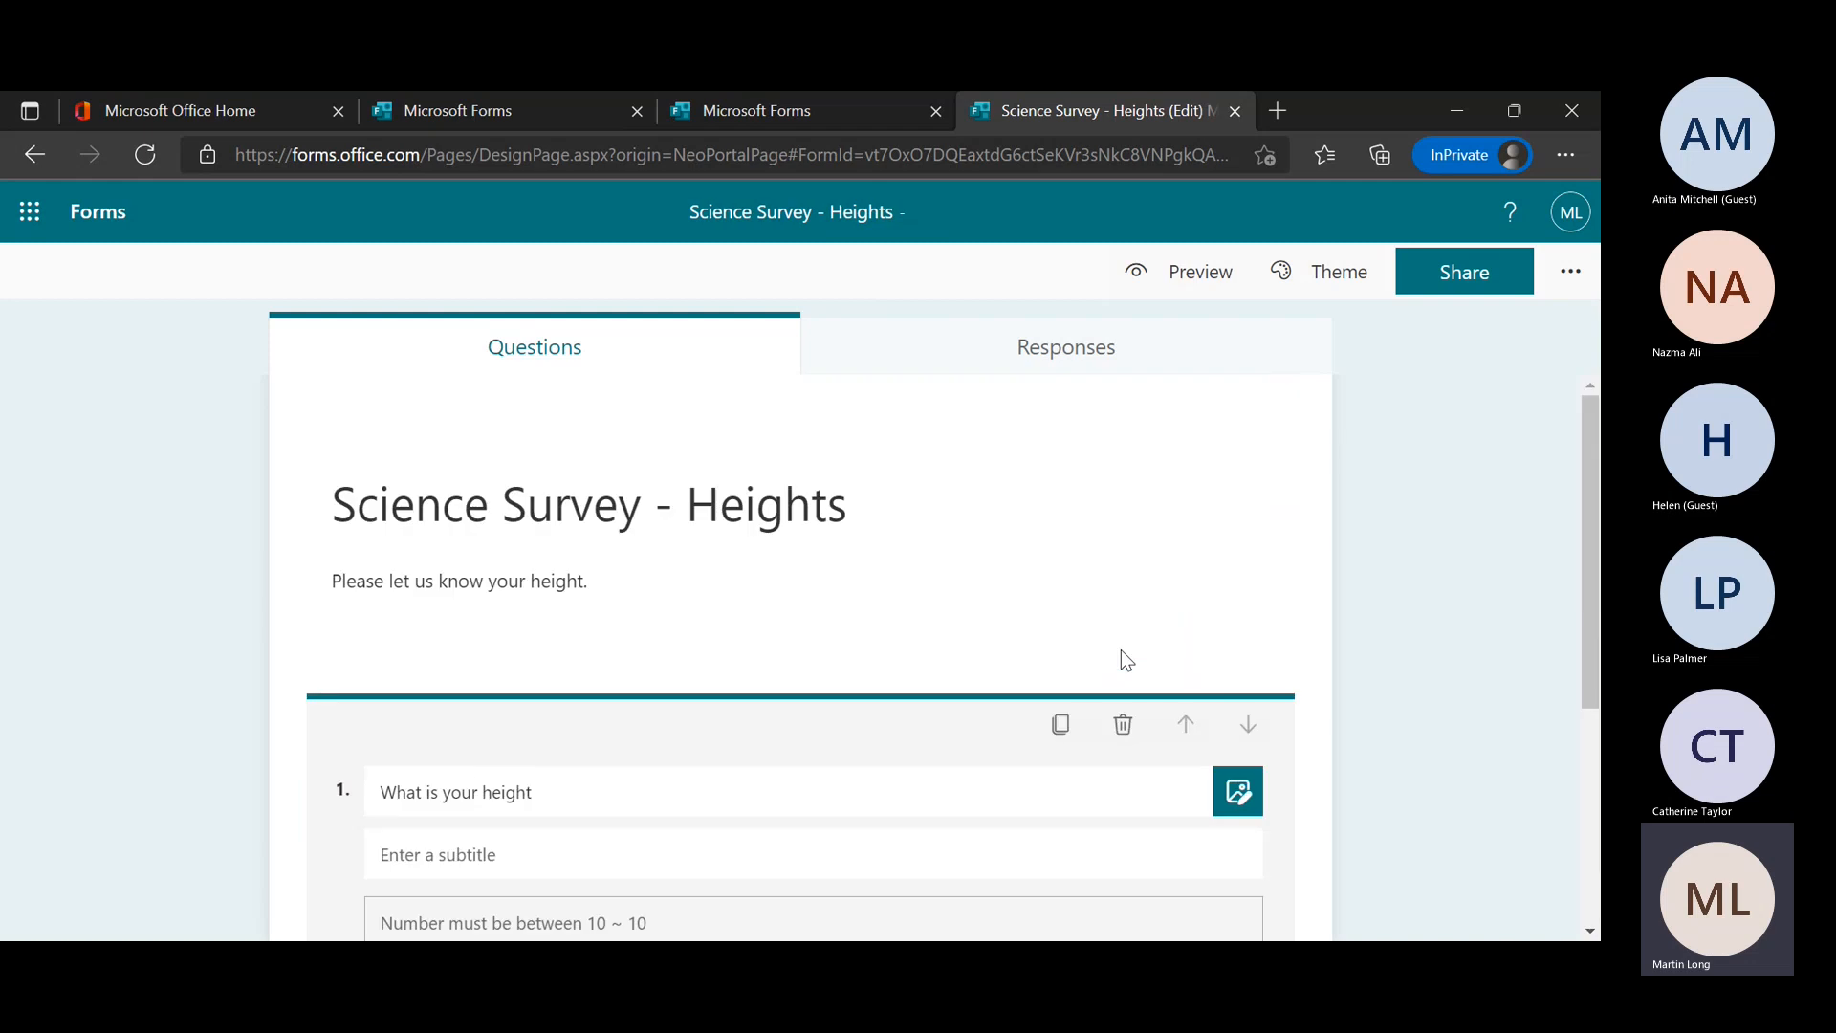
pyautogui.write('200')
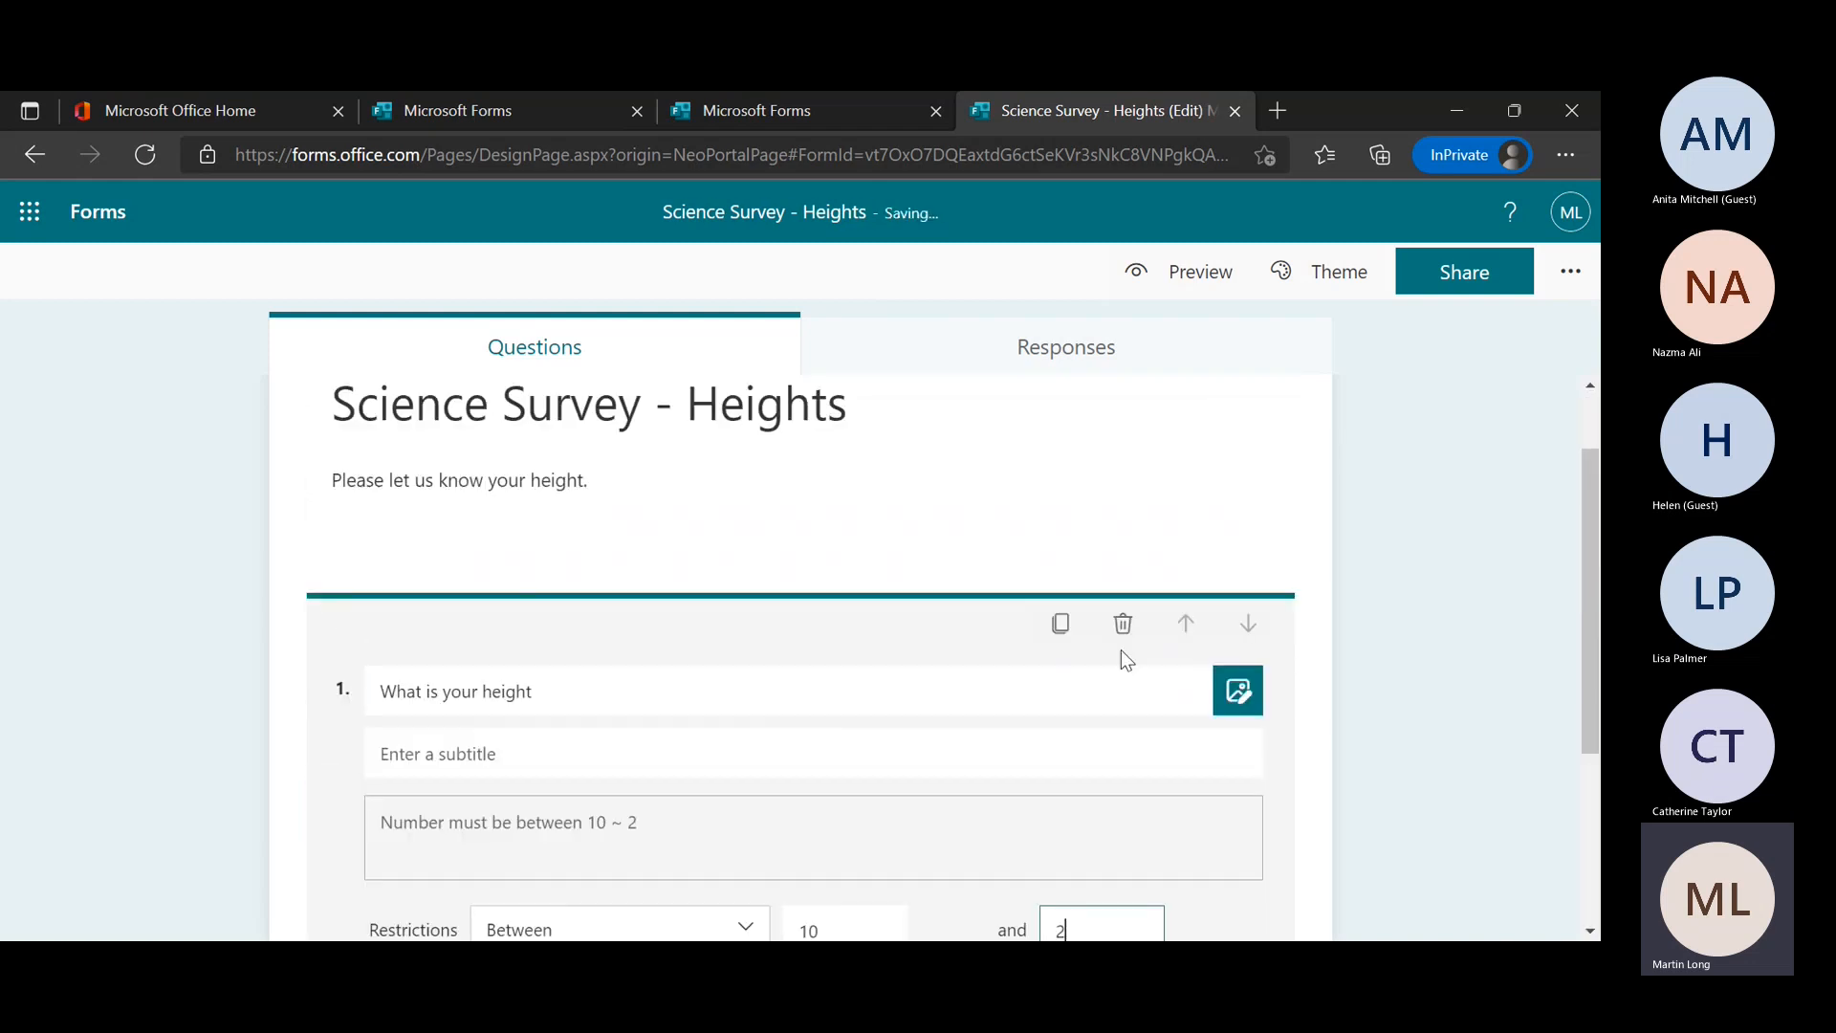
pyautogui.click(1388, 762)
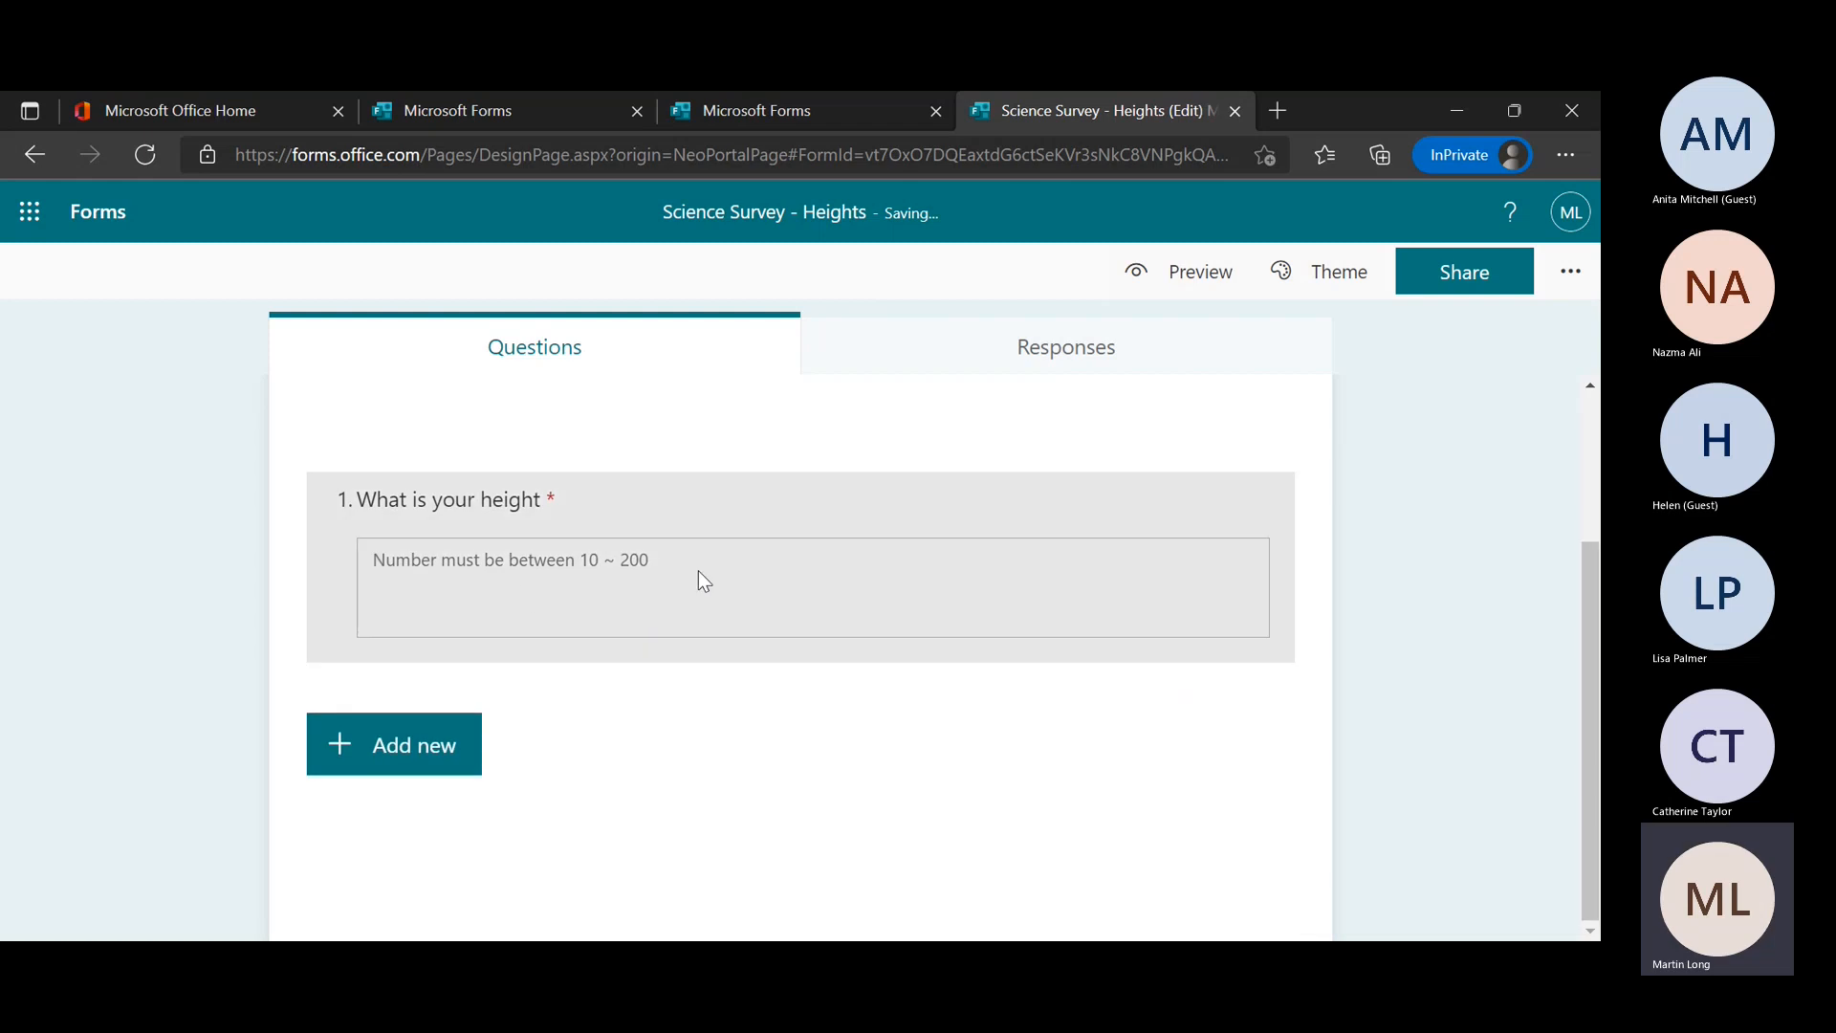
pyautogui.click(703, 579)
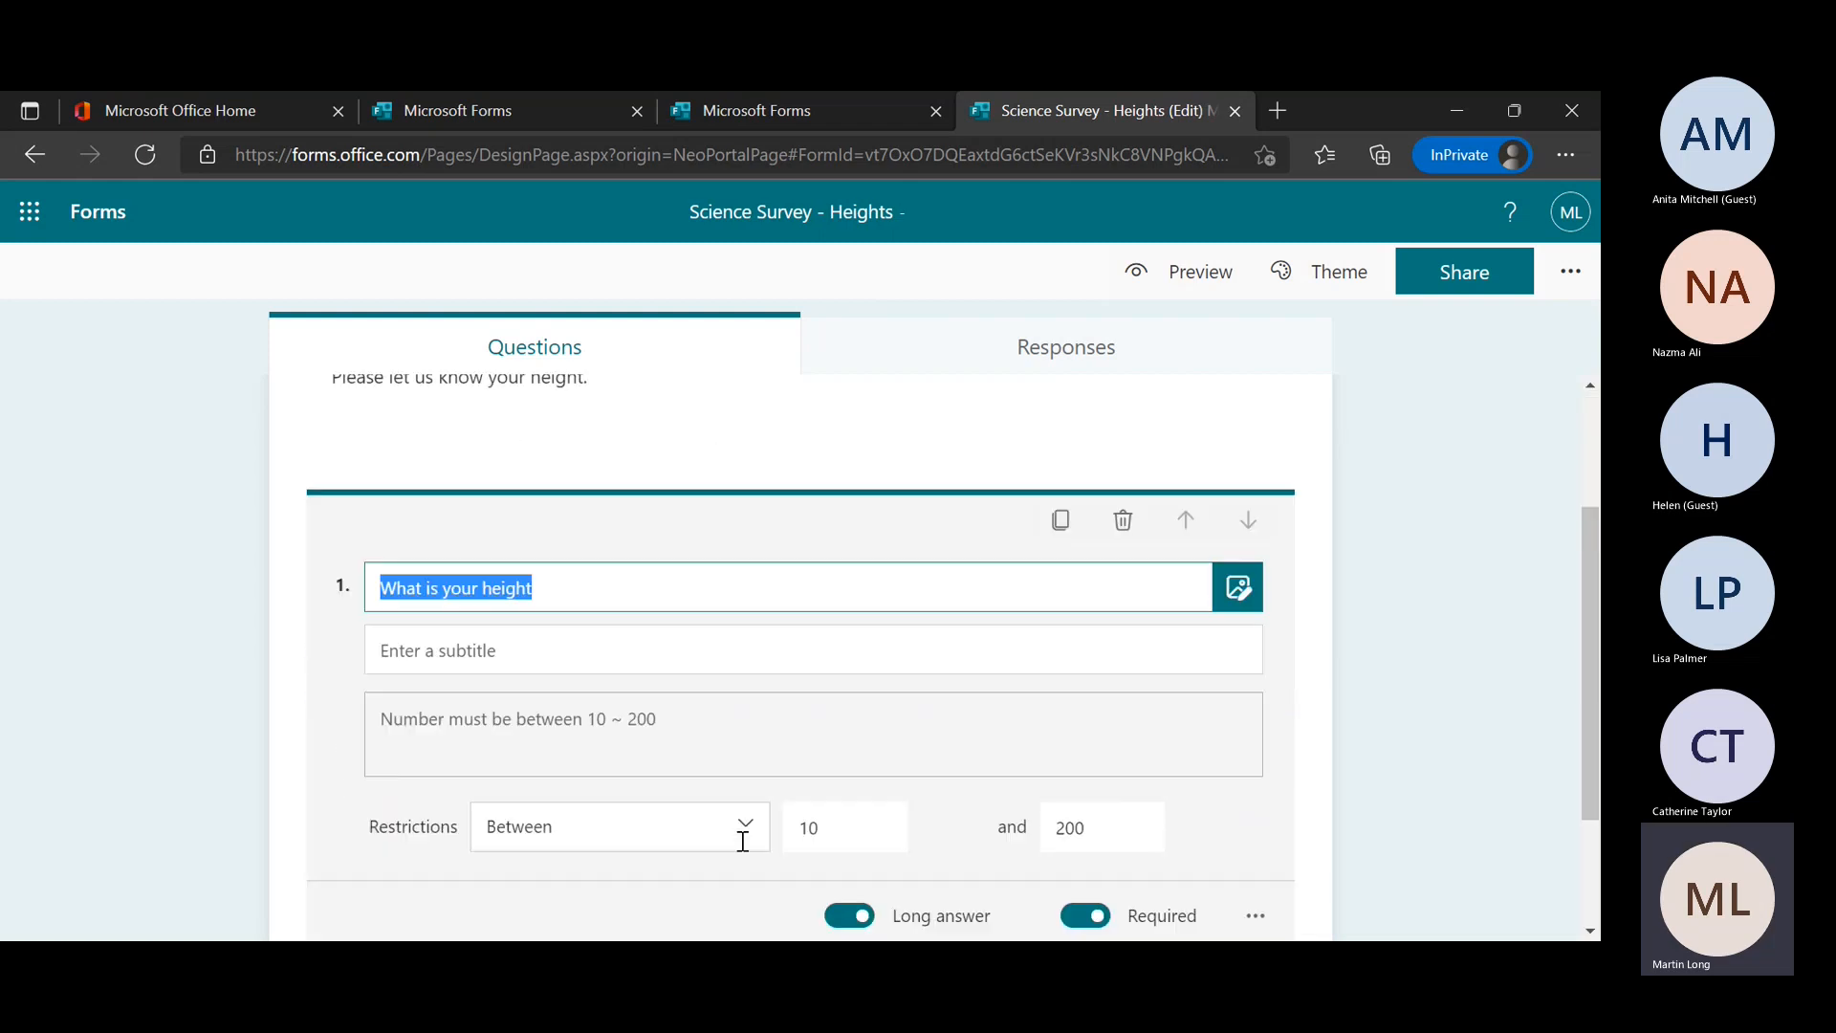
pyautogui.click(1262, 794)
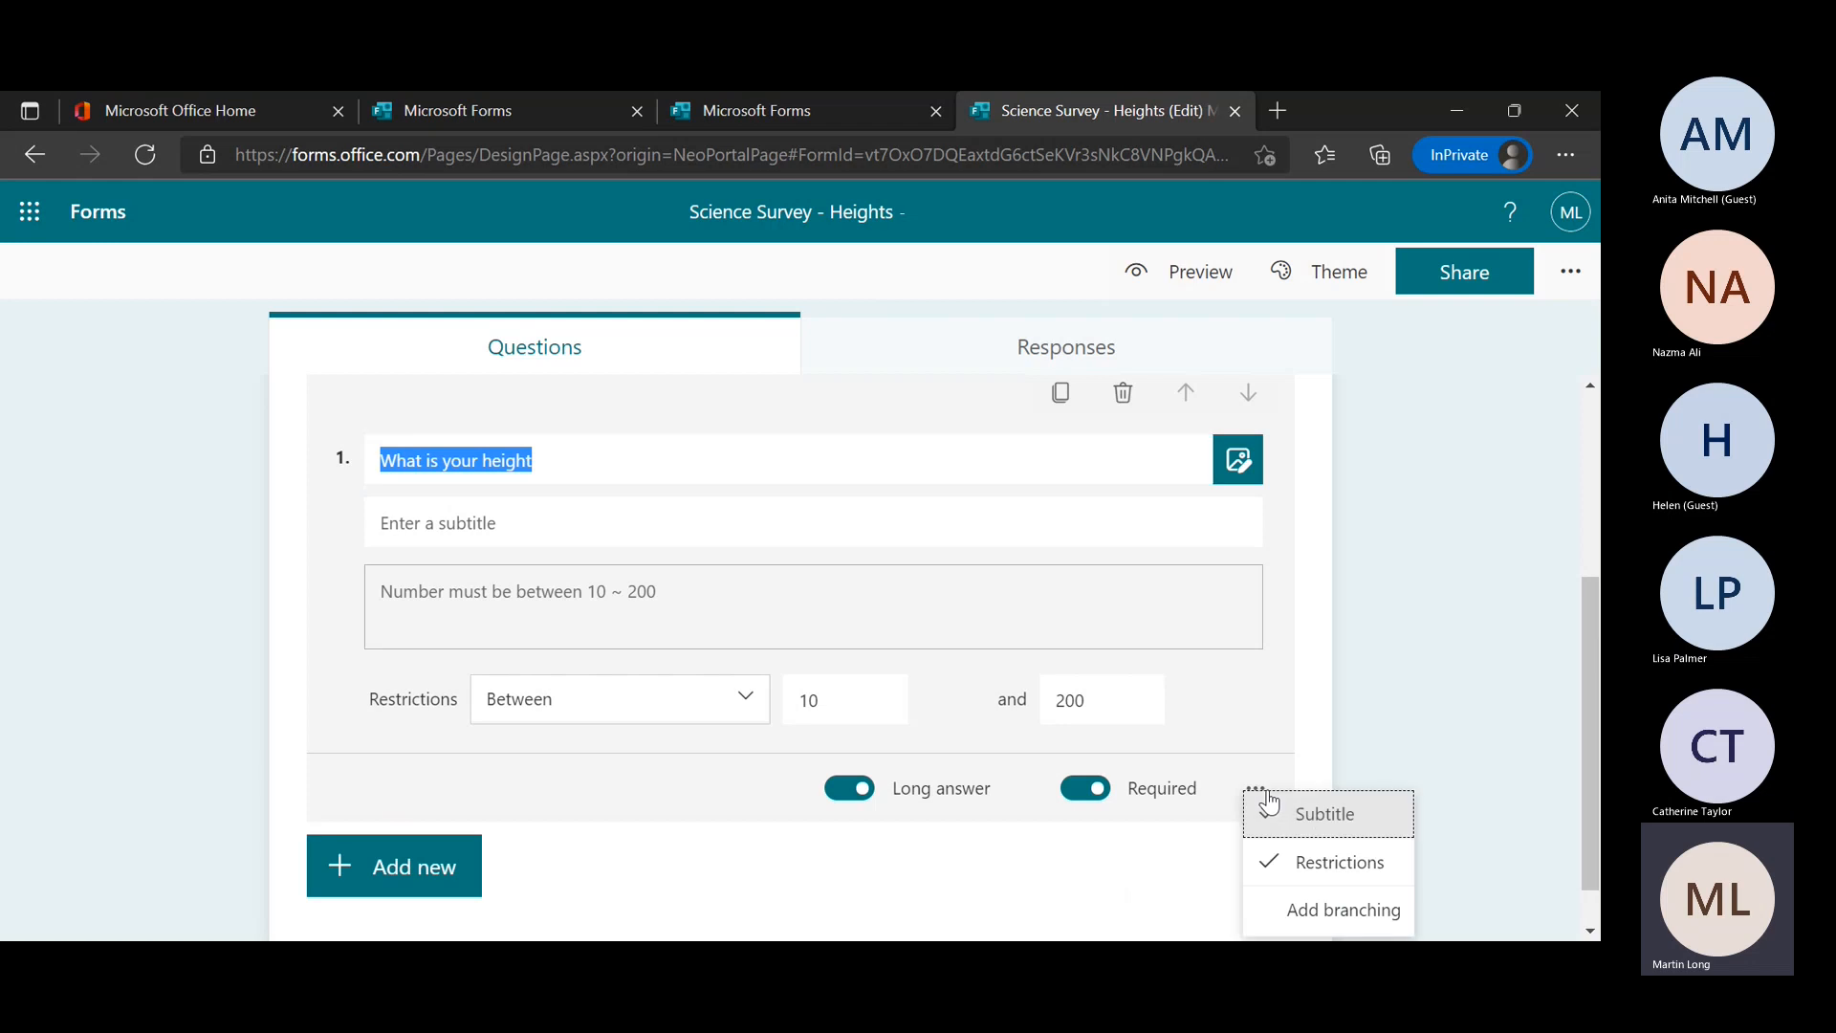
pyautogui.click(1268, 804)
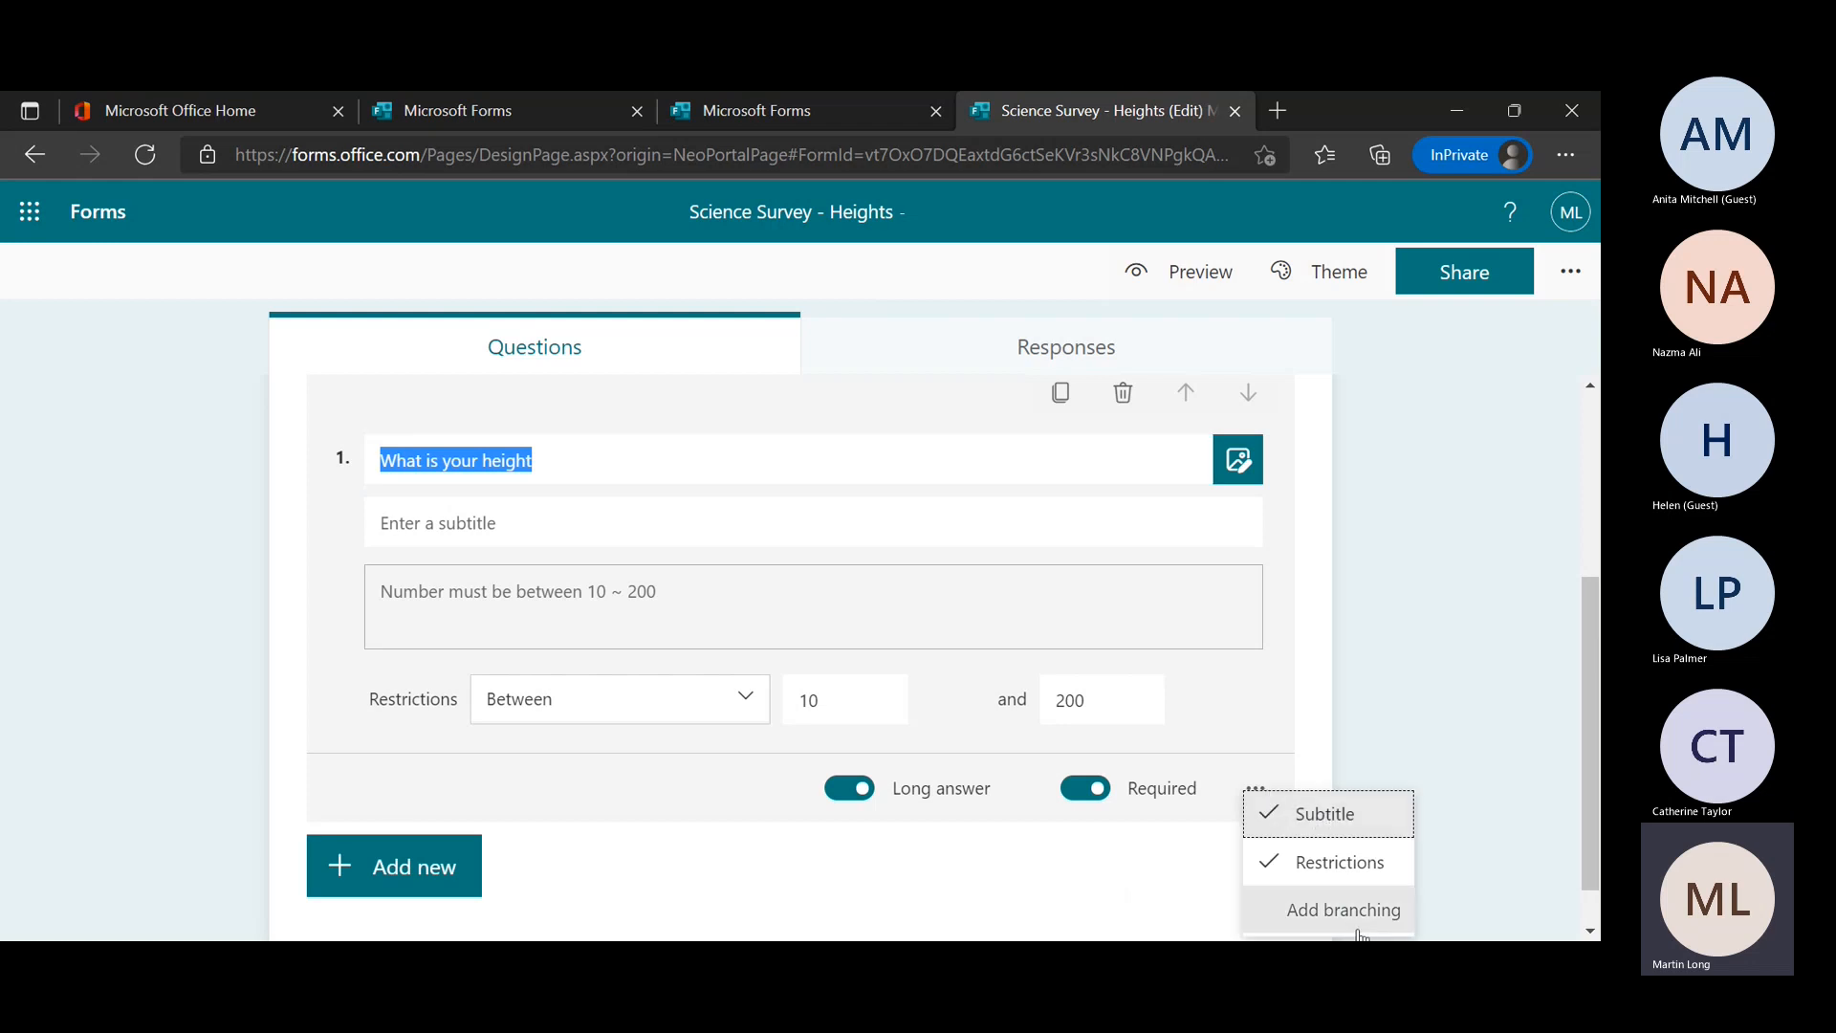
pyautogui.click(1497, 707)
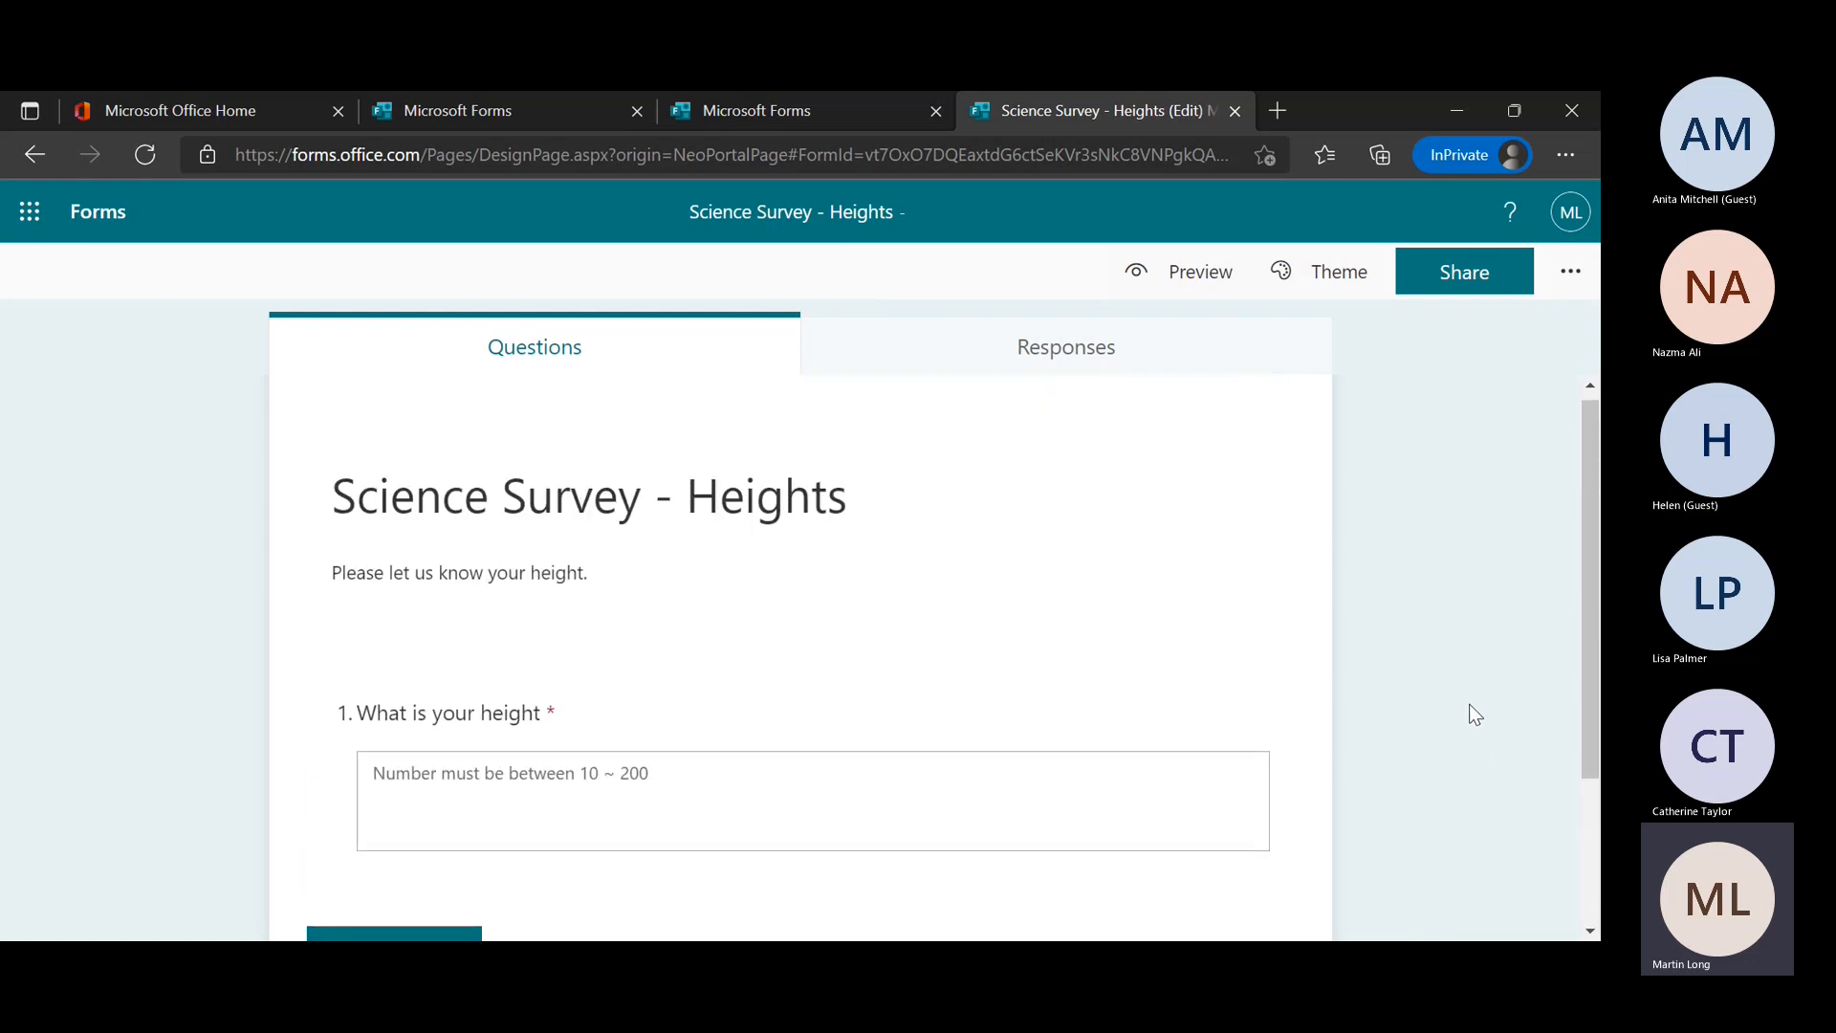
# Add a Choice question worded "Are you the tallest in the class?" below the height question
pyautogui.click(463, 782)
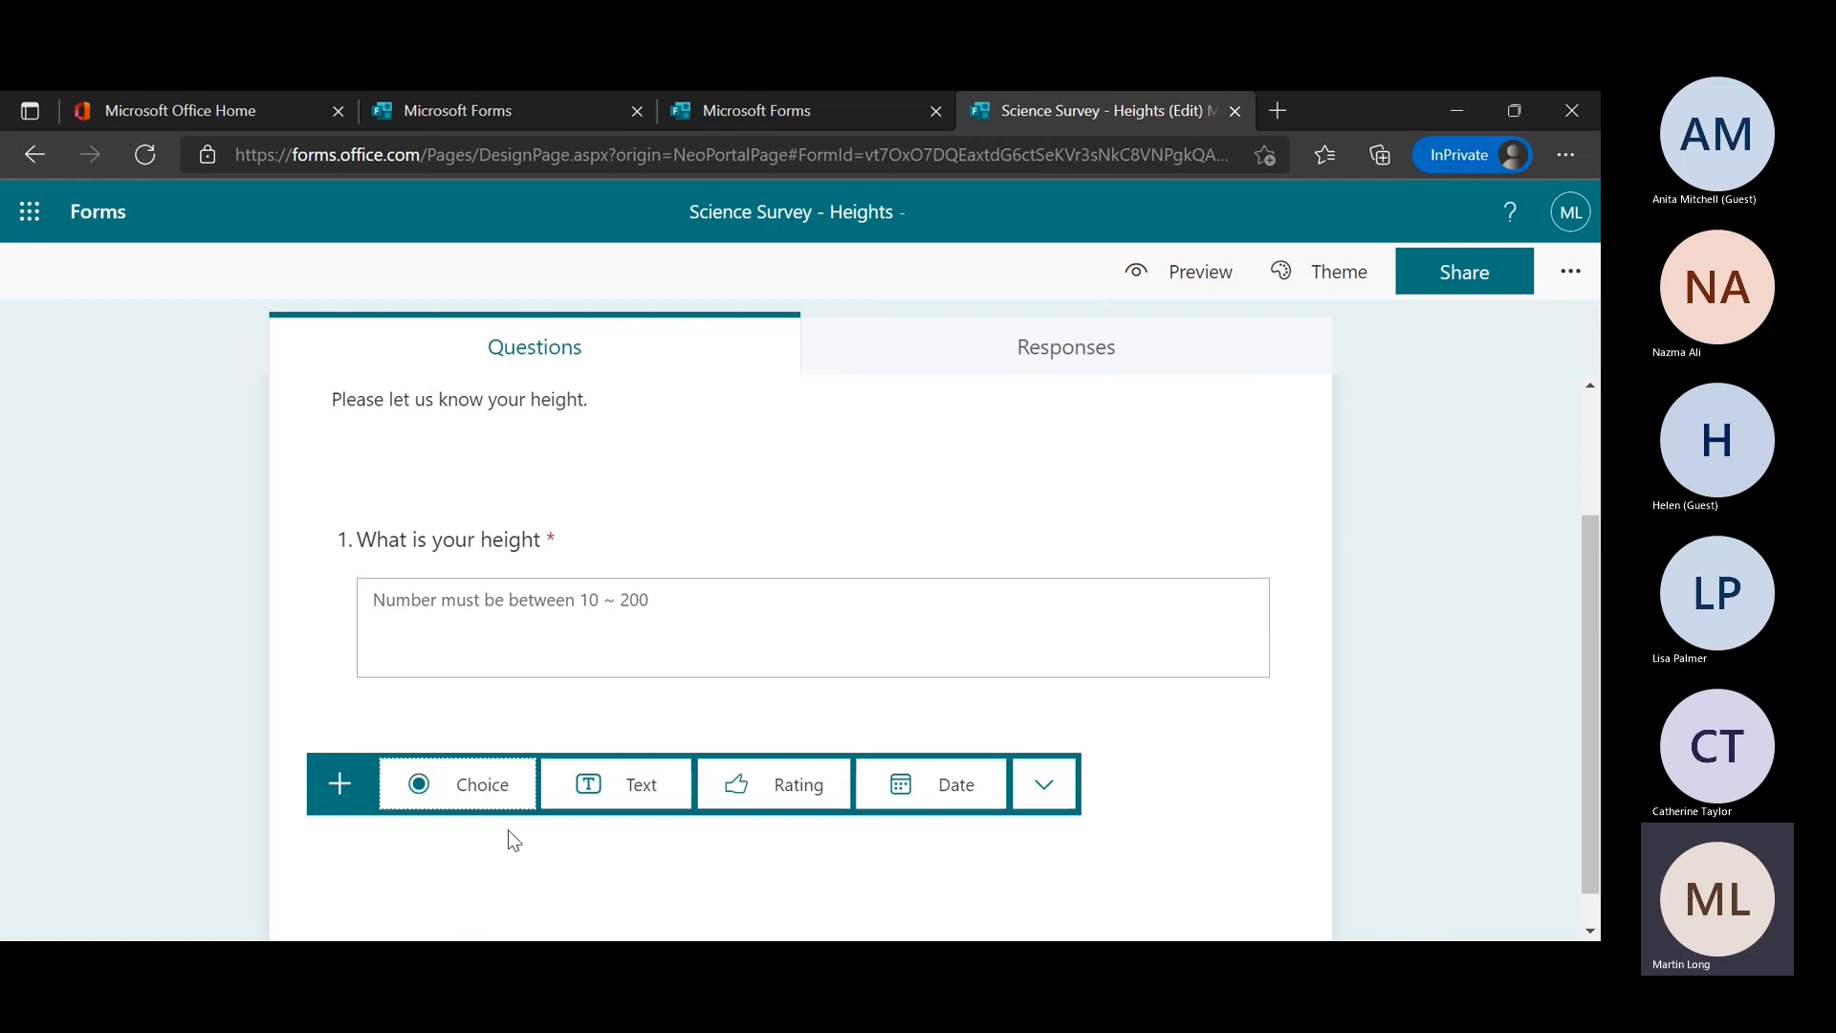
pyautogui.click(463, 801)
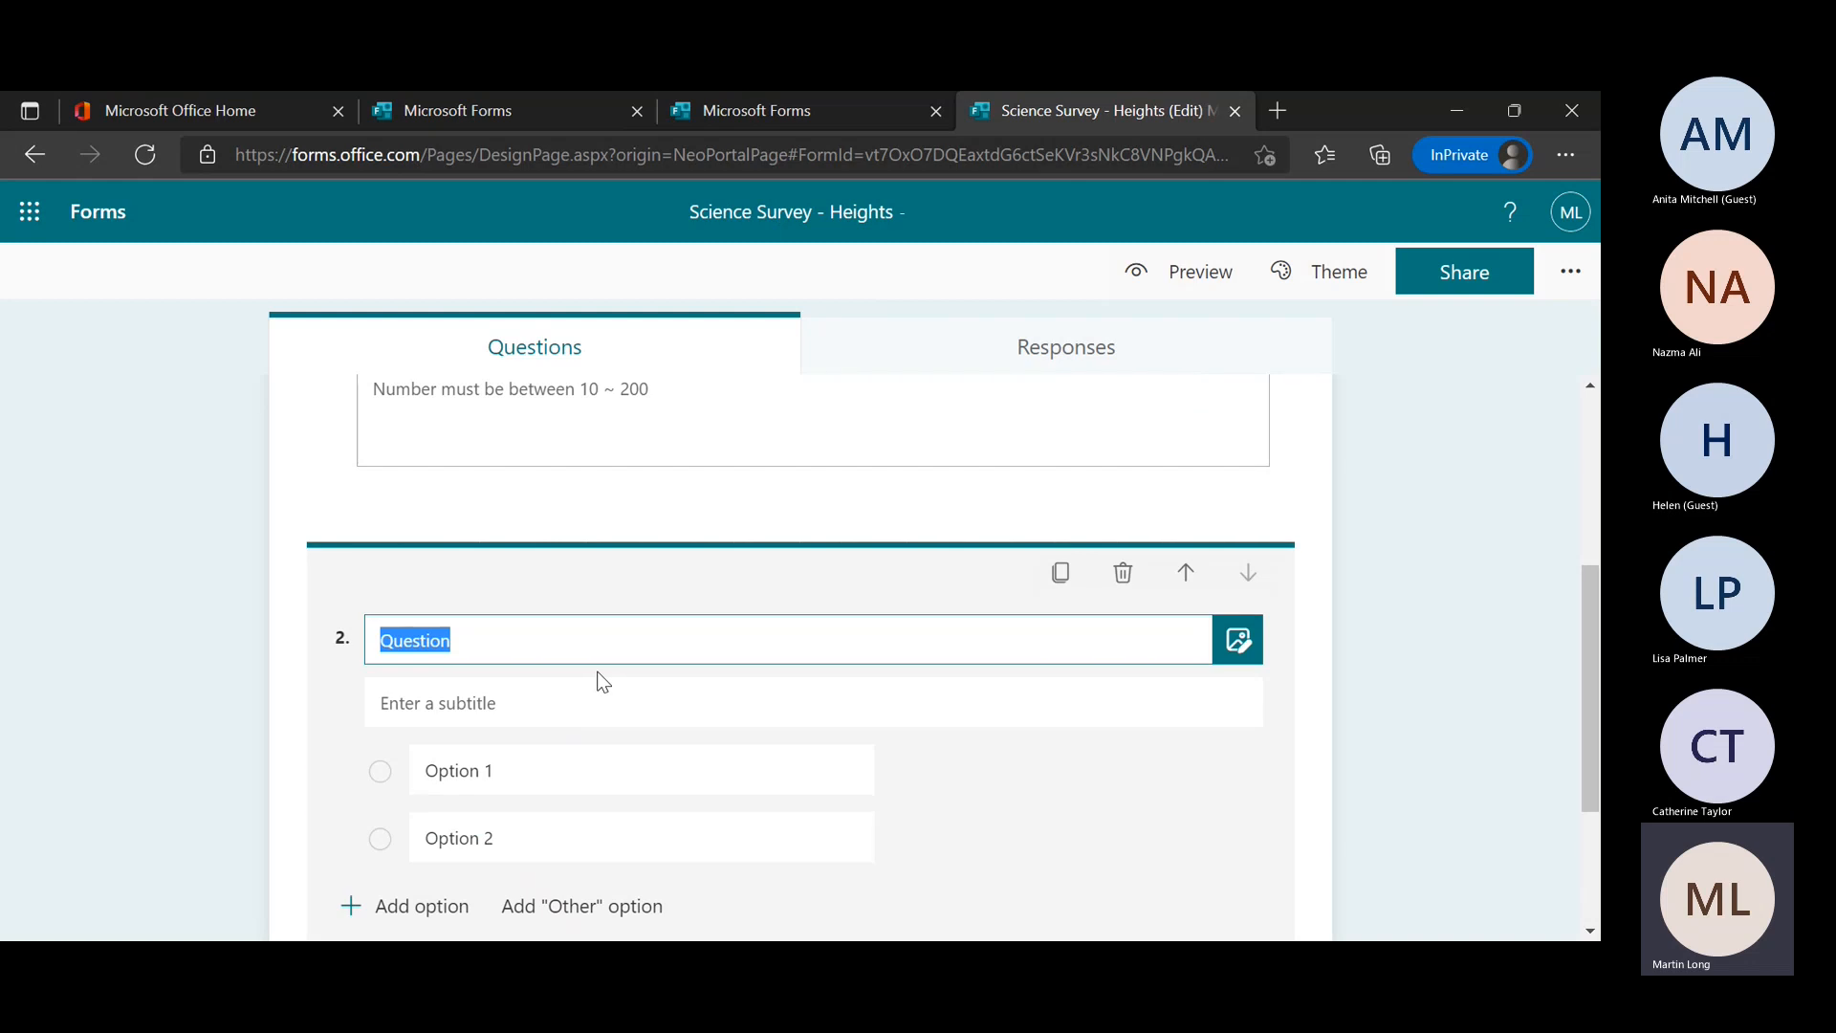
pyautogui.write('Are you')
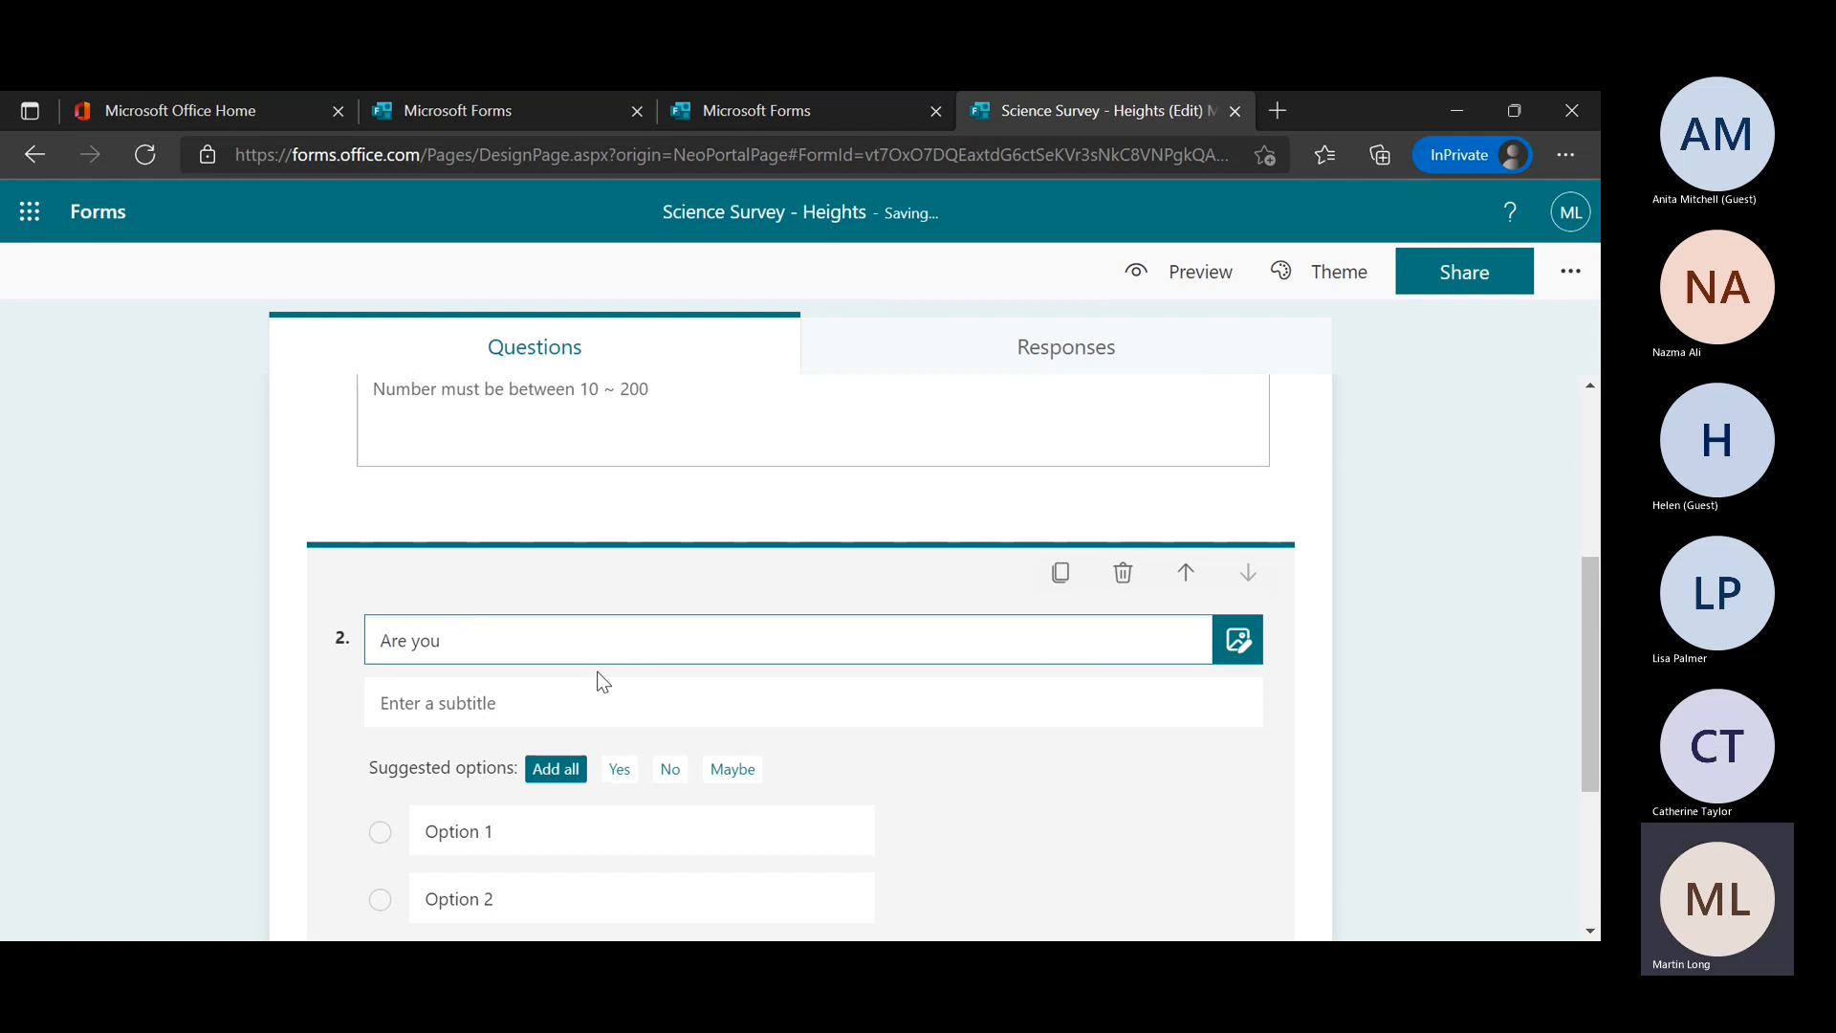
pyautogui.write(' the tallest in the calss')
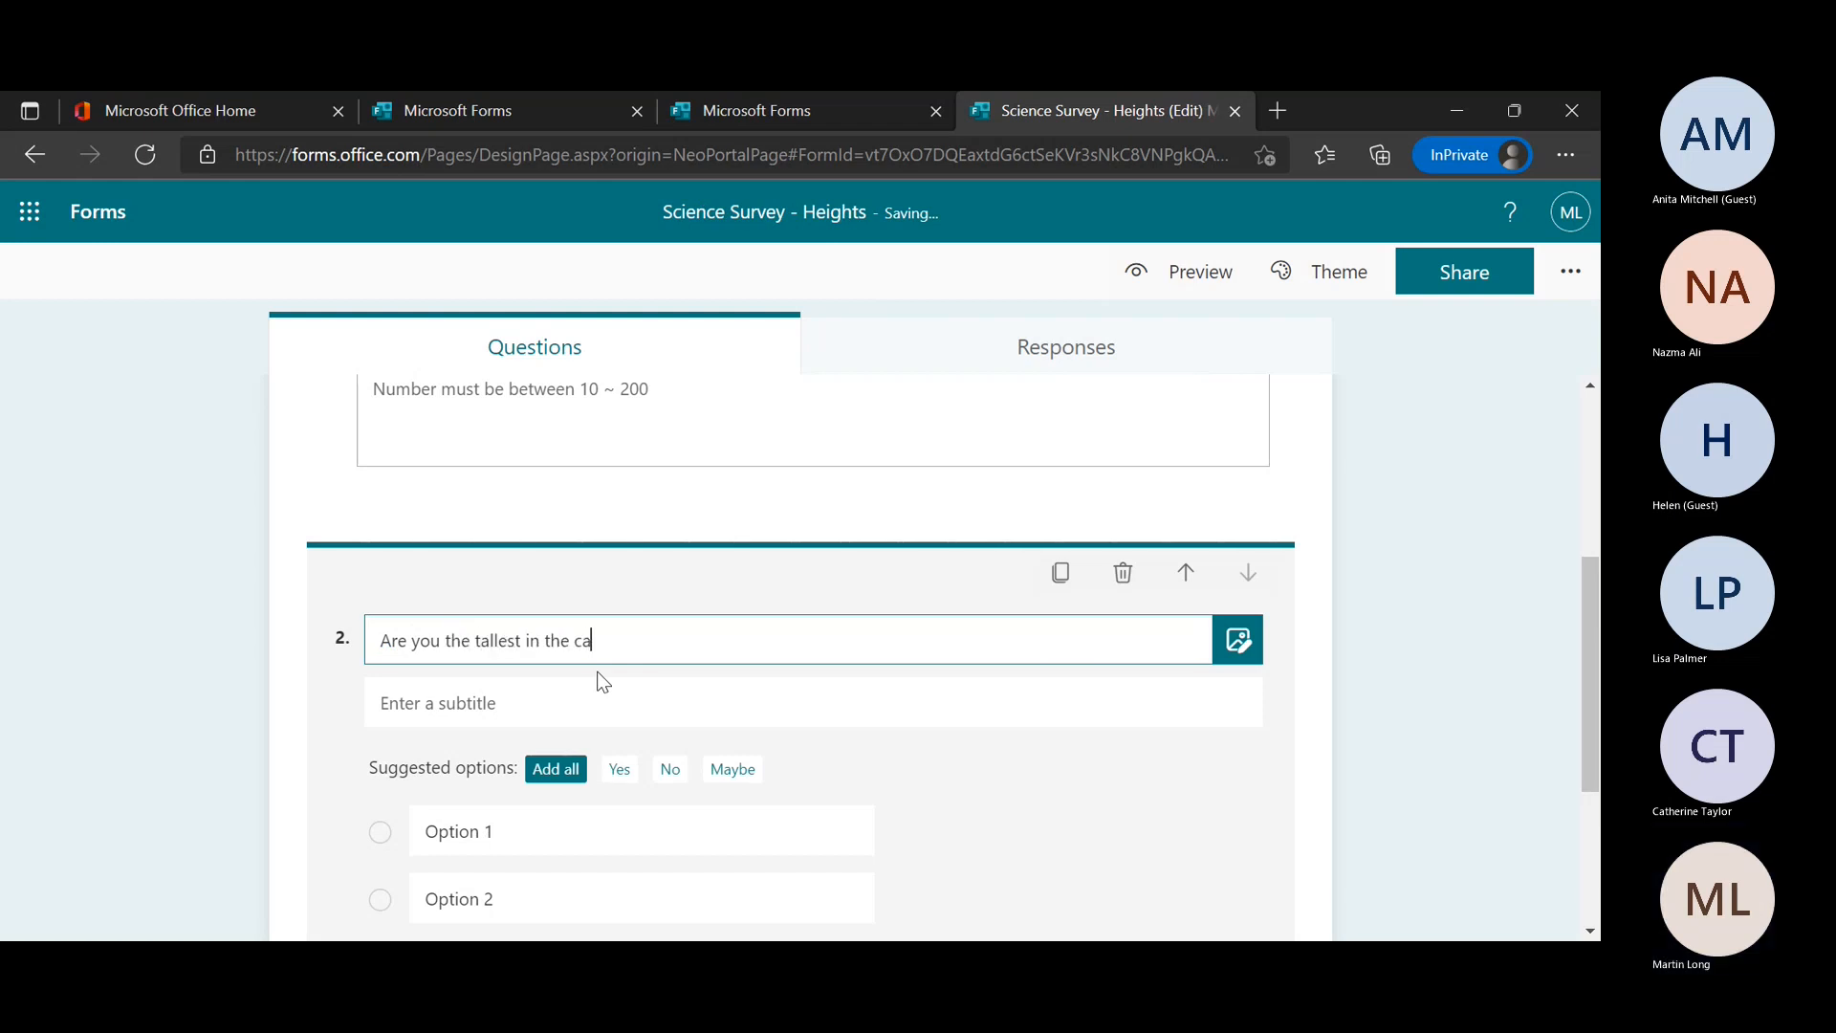
pyautogui.press('BackSpace')
pyautogui.press('BackSpace')
pyautogui.press('BackSpace')
pyautogui.press('BackSpace')
pyautogui.write('k')
pyautogui.press('BackSpace')
pyautogui.write('lass?')
pyautogui.click(1352, 776)
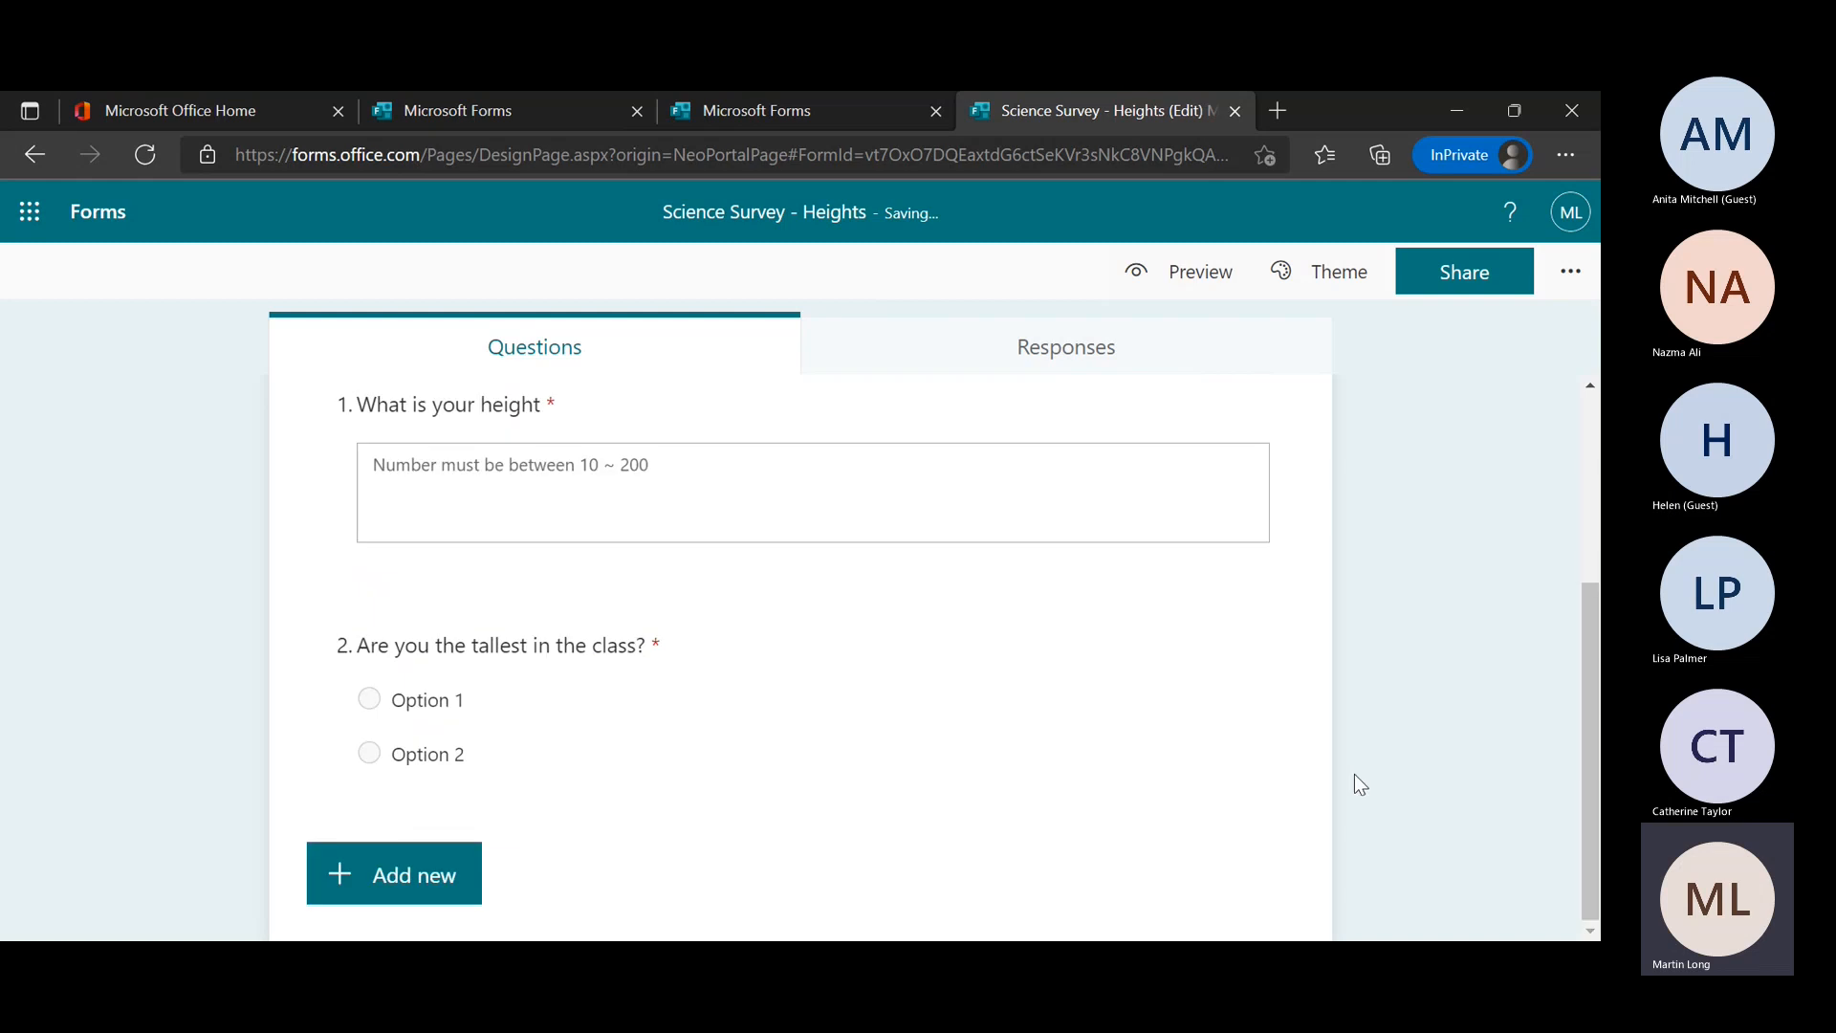
# Move the tallest-in-the-class question above the height question and return it to second place
pyautogui.scroll(1, 759, 602)
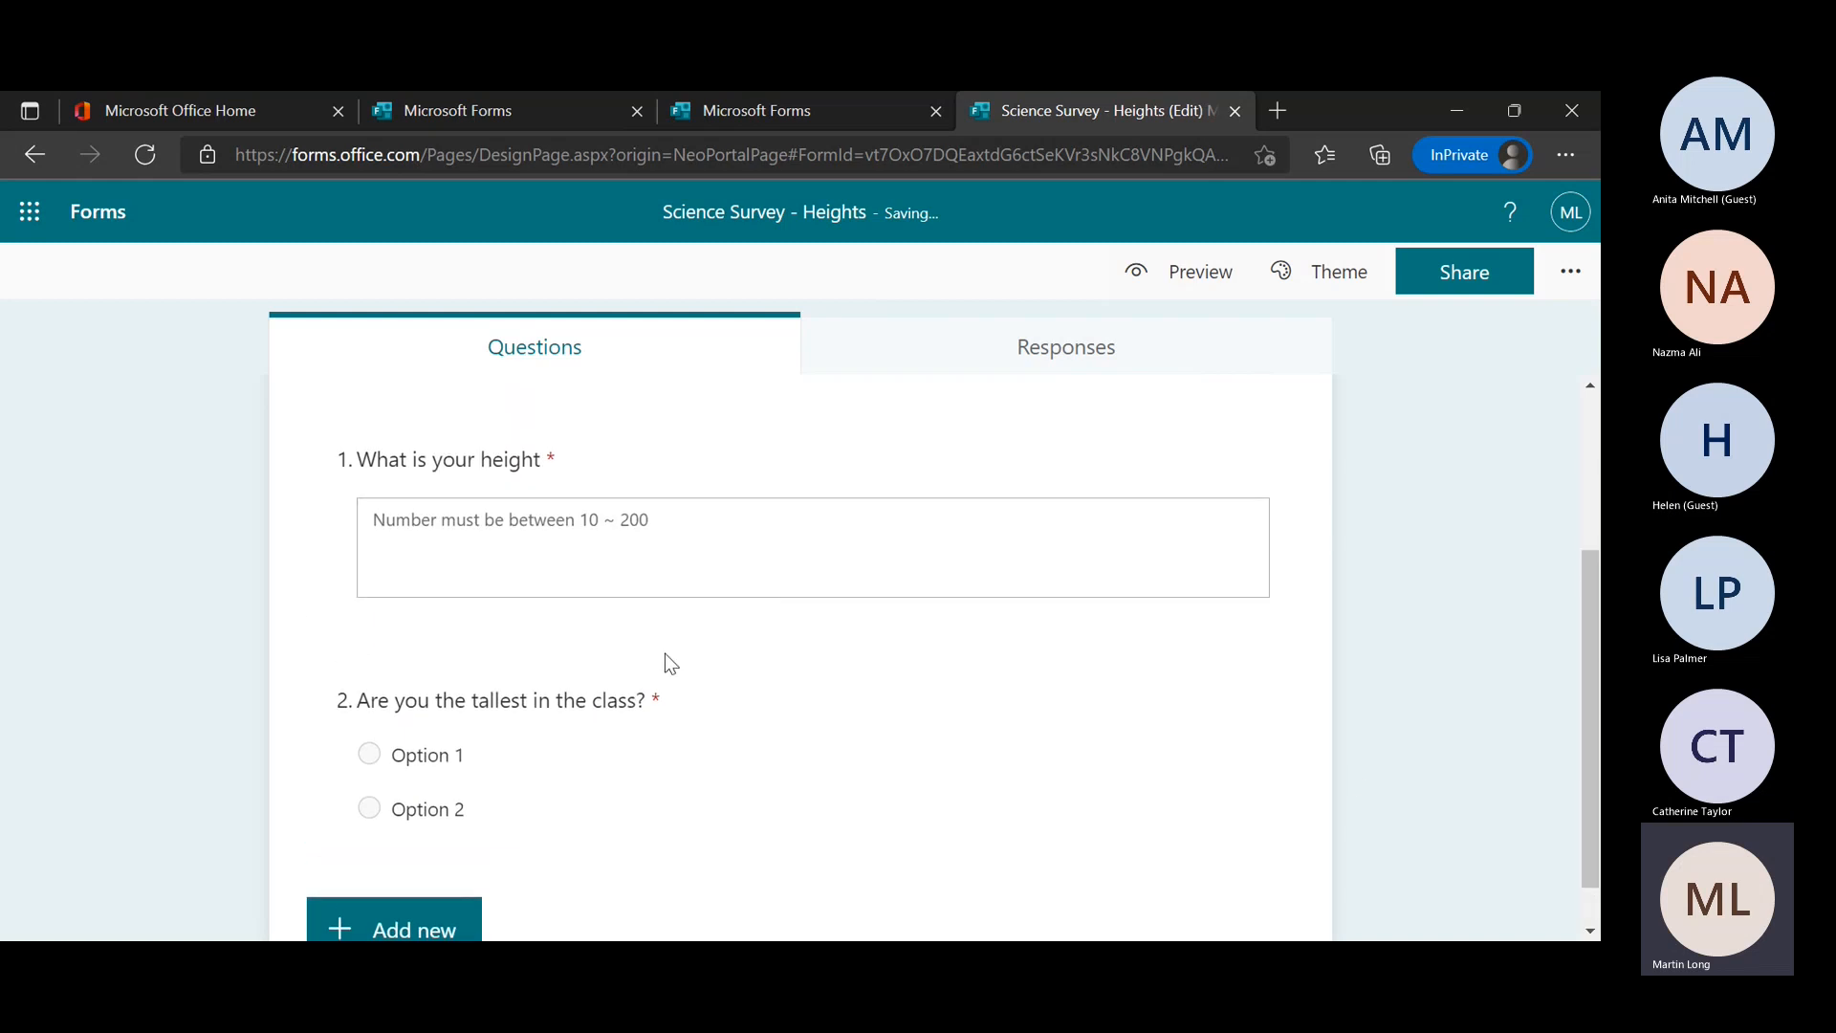
pyautogui.click(694, 765)
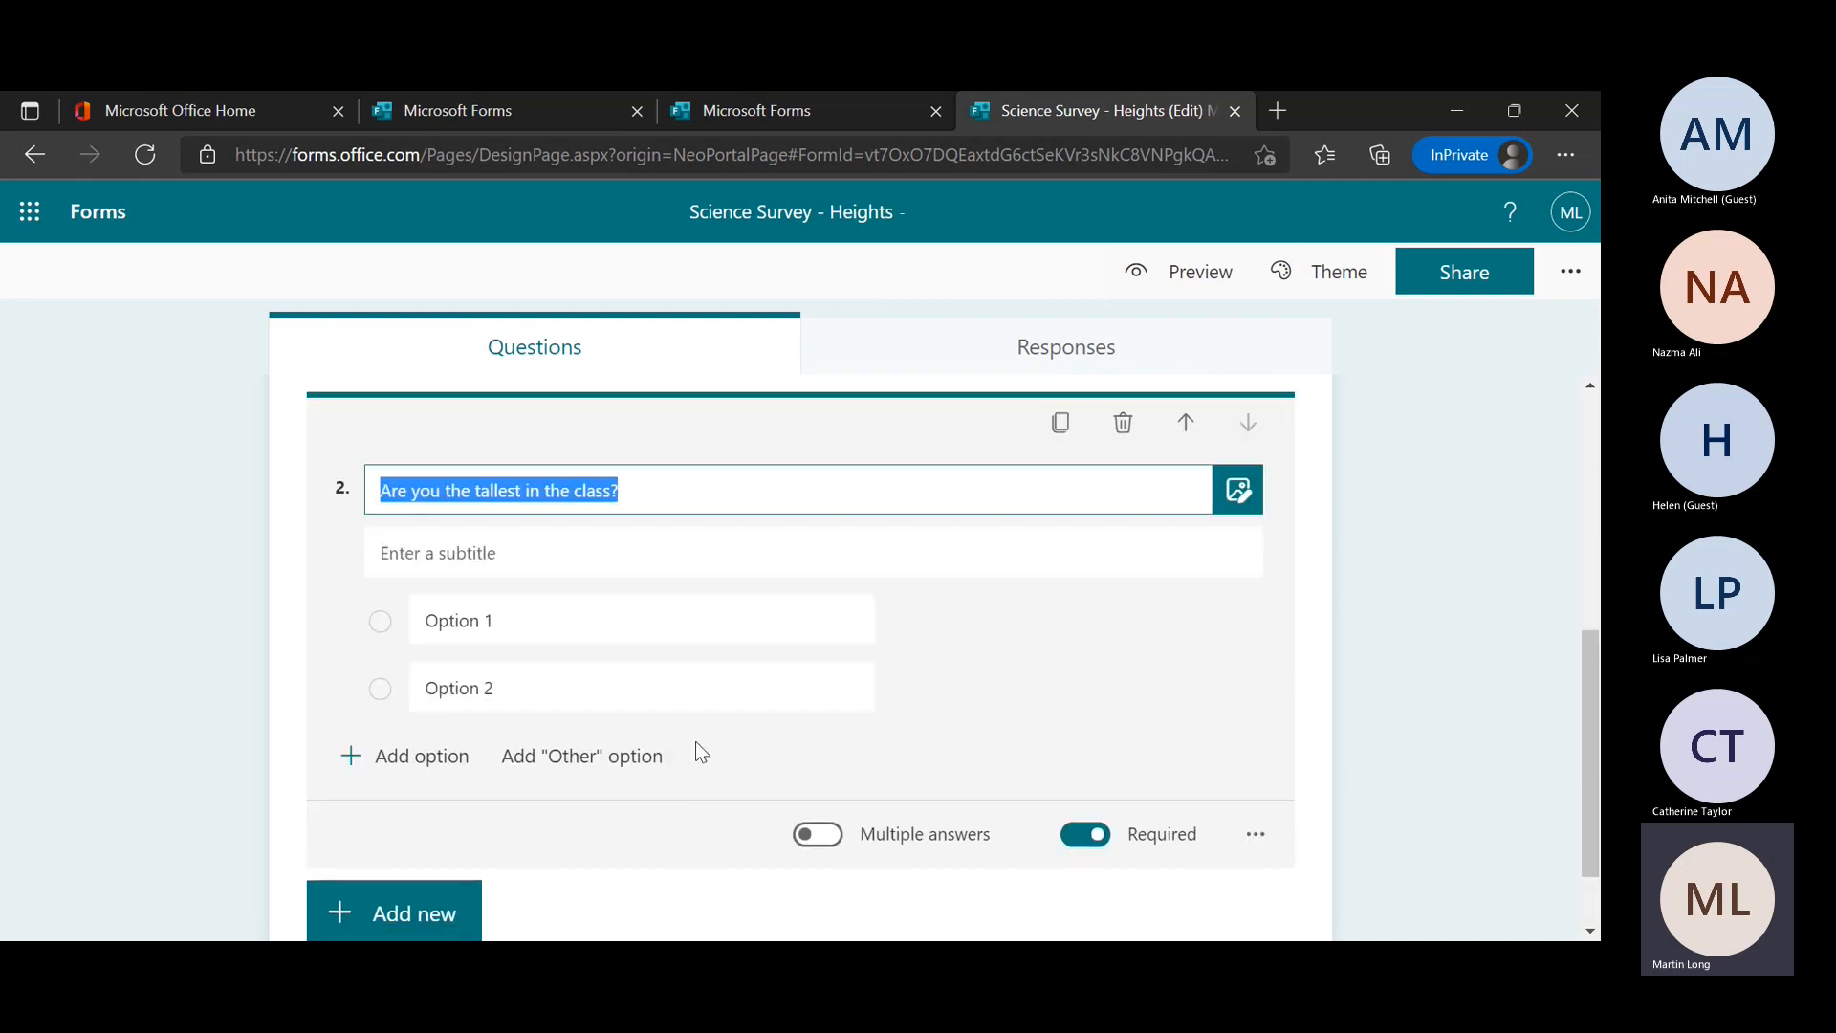
pyautogui.click(1186, 427)
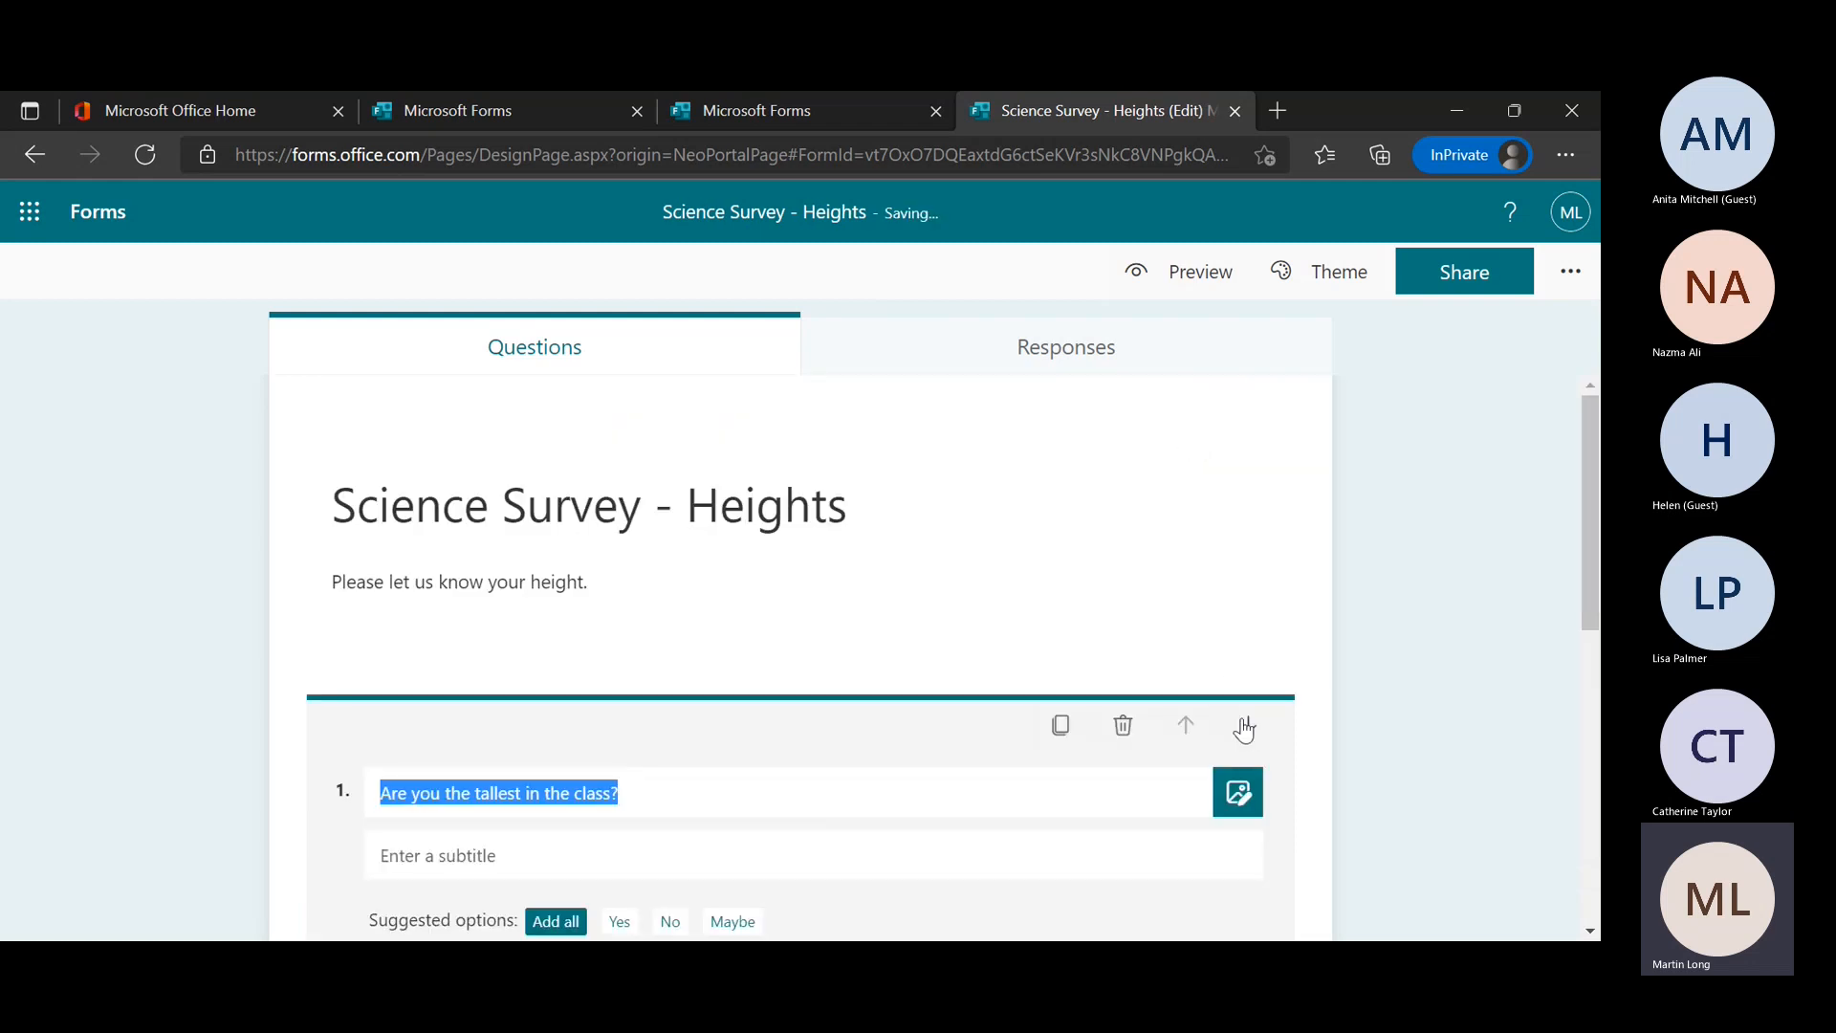
pyautogui.scroll(-6, 1356, 687)
pyautogui.scroll(-1, 1356, 686)
pyautogui.scroll(7, 893, 670)
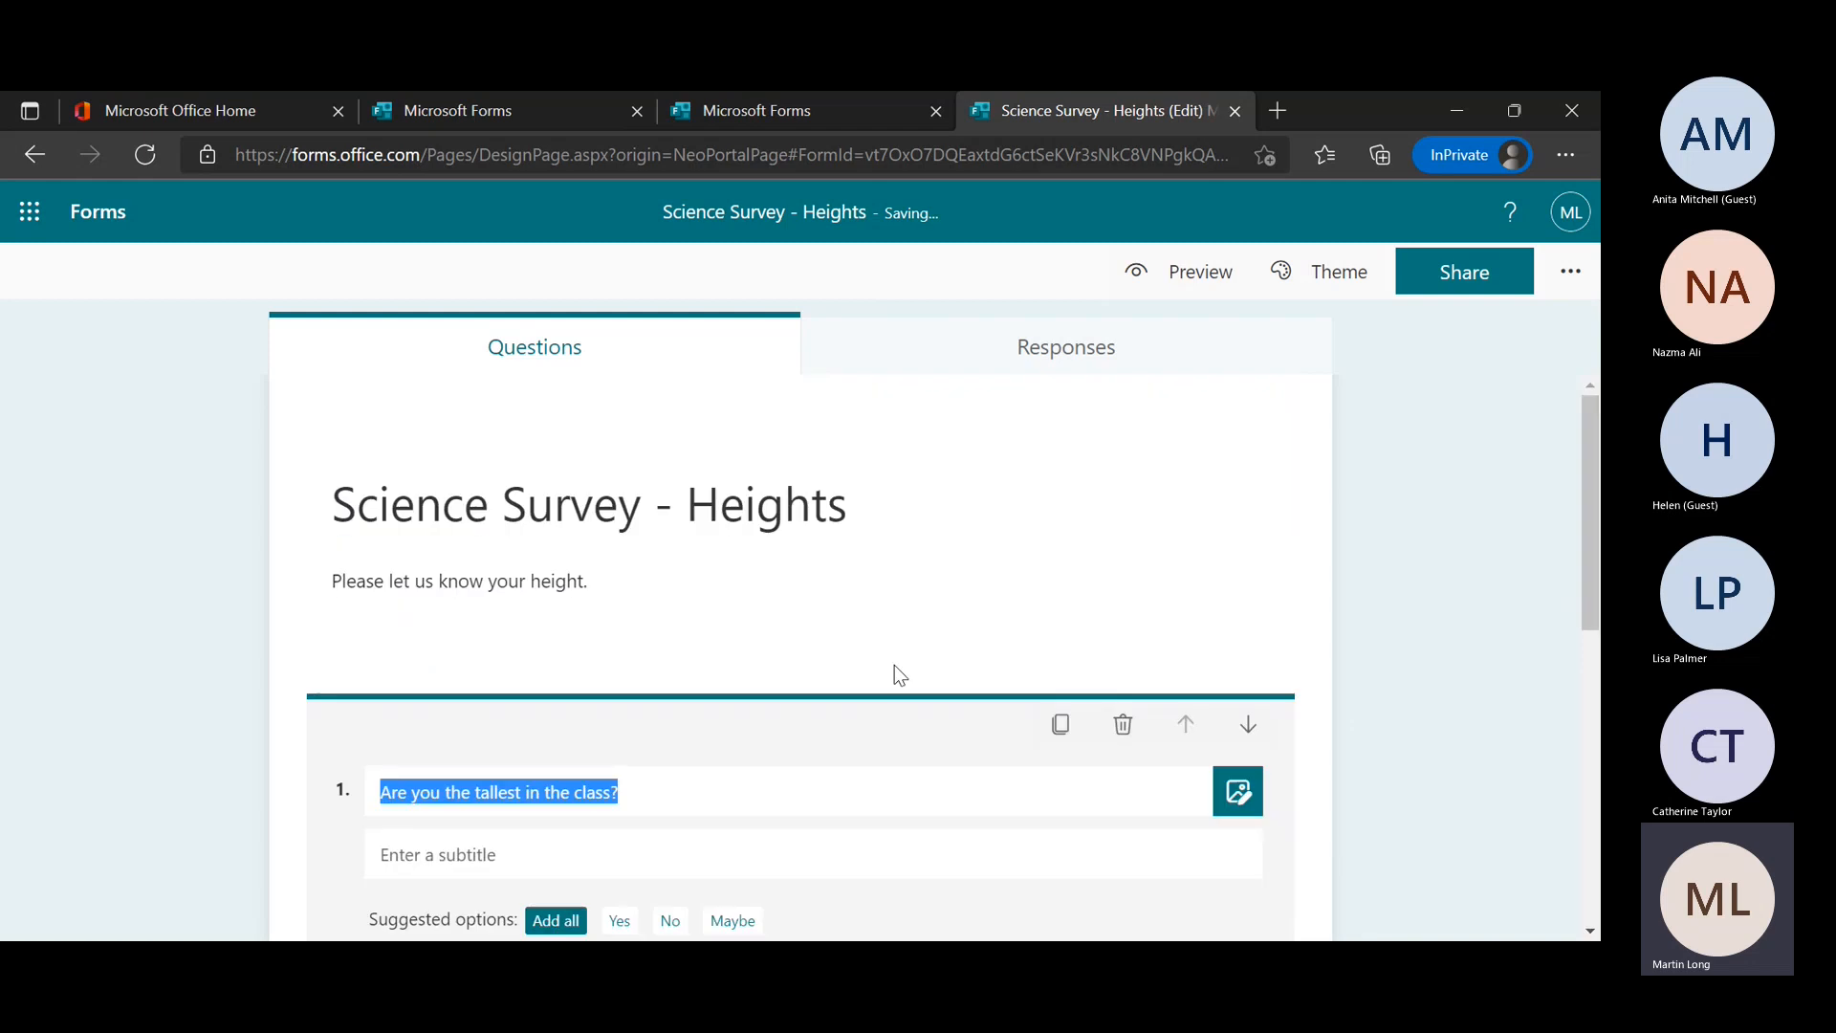
pyautogui.click(1247, 724)
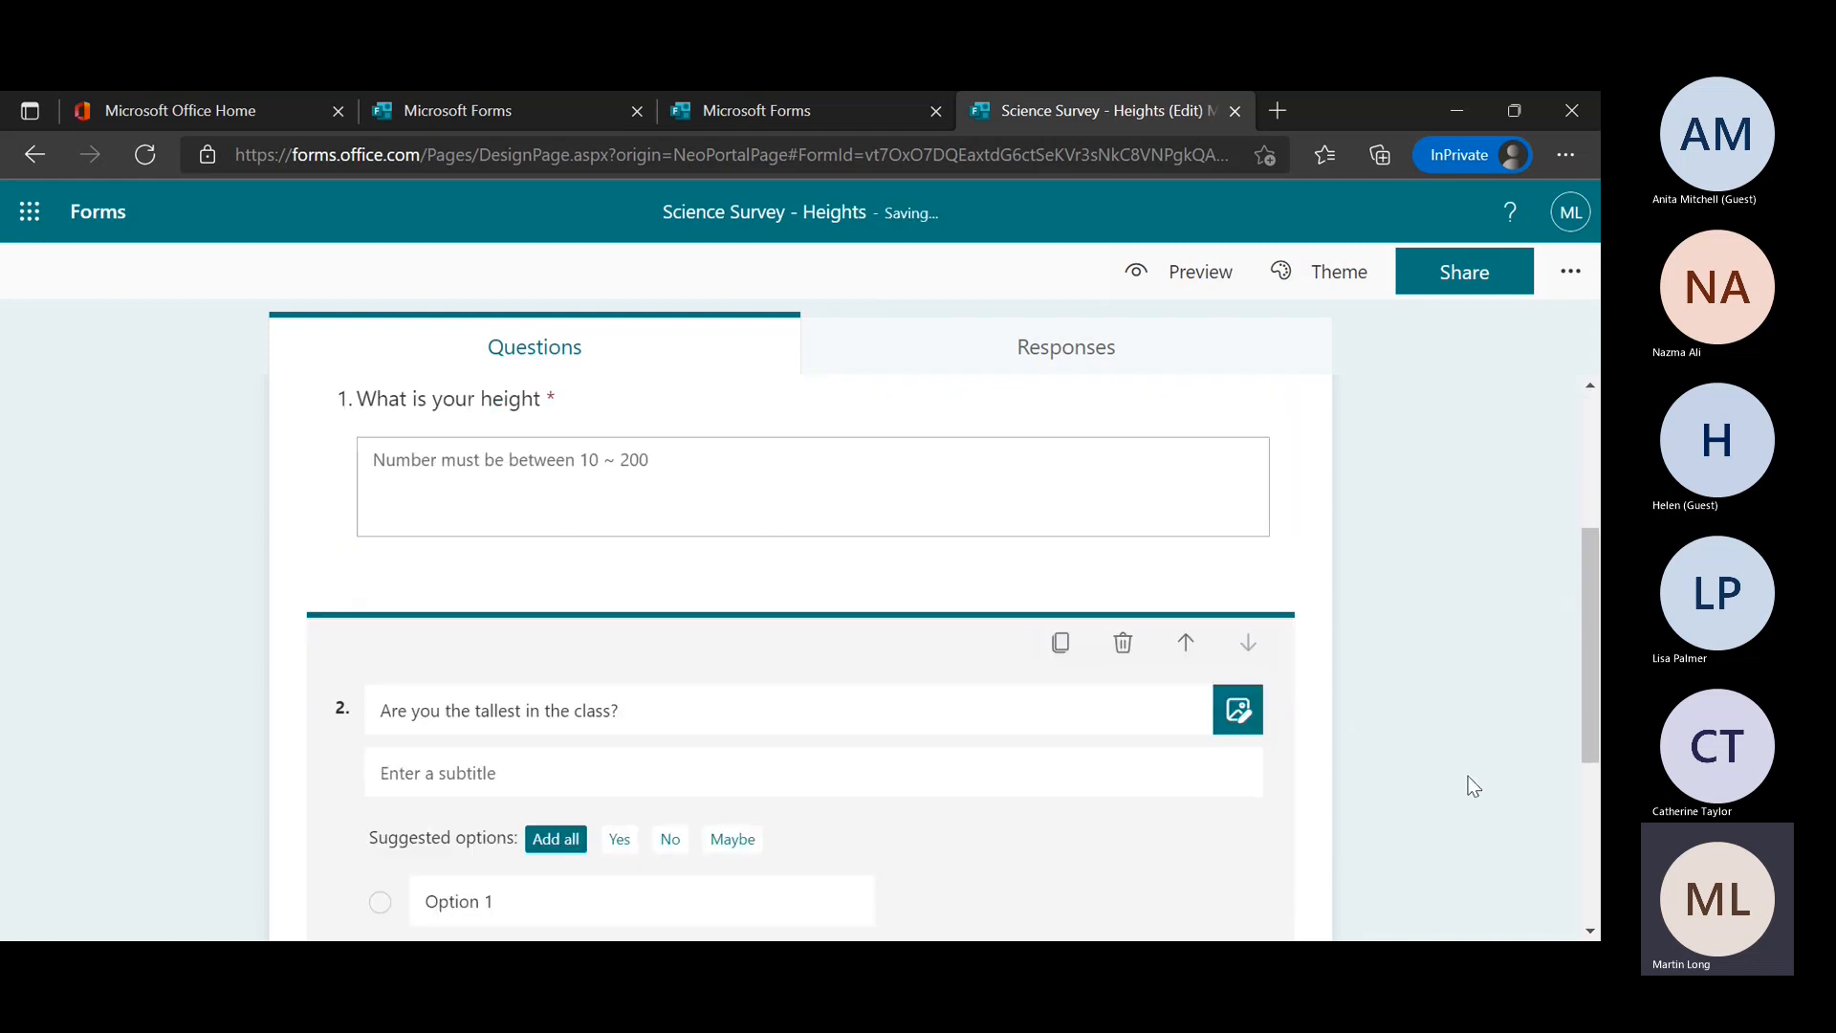
# Allow multiple answers for the tallest-in-the-class question and finish editing it
pyautogui.scroll(-3, 1467, 782)
pyautogui.scroll(1, 1235, 708)
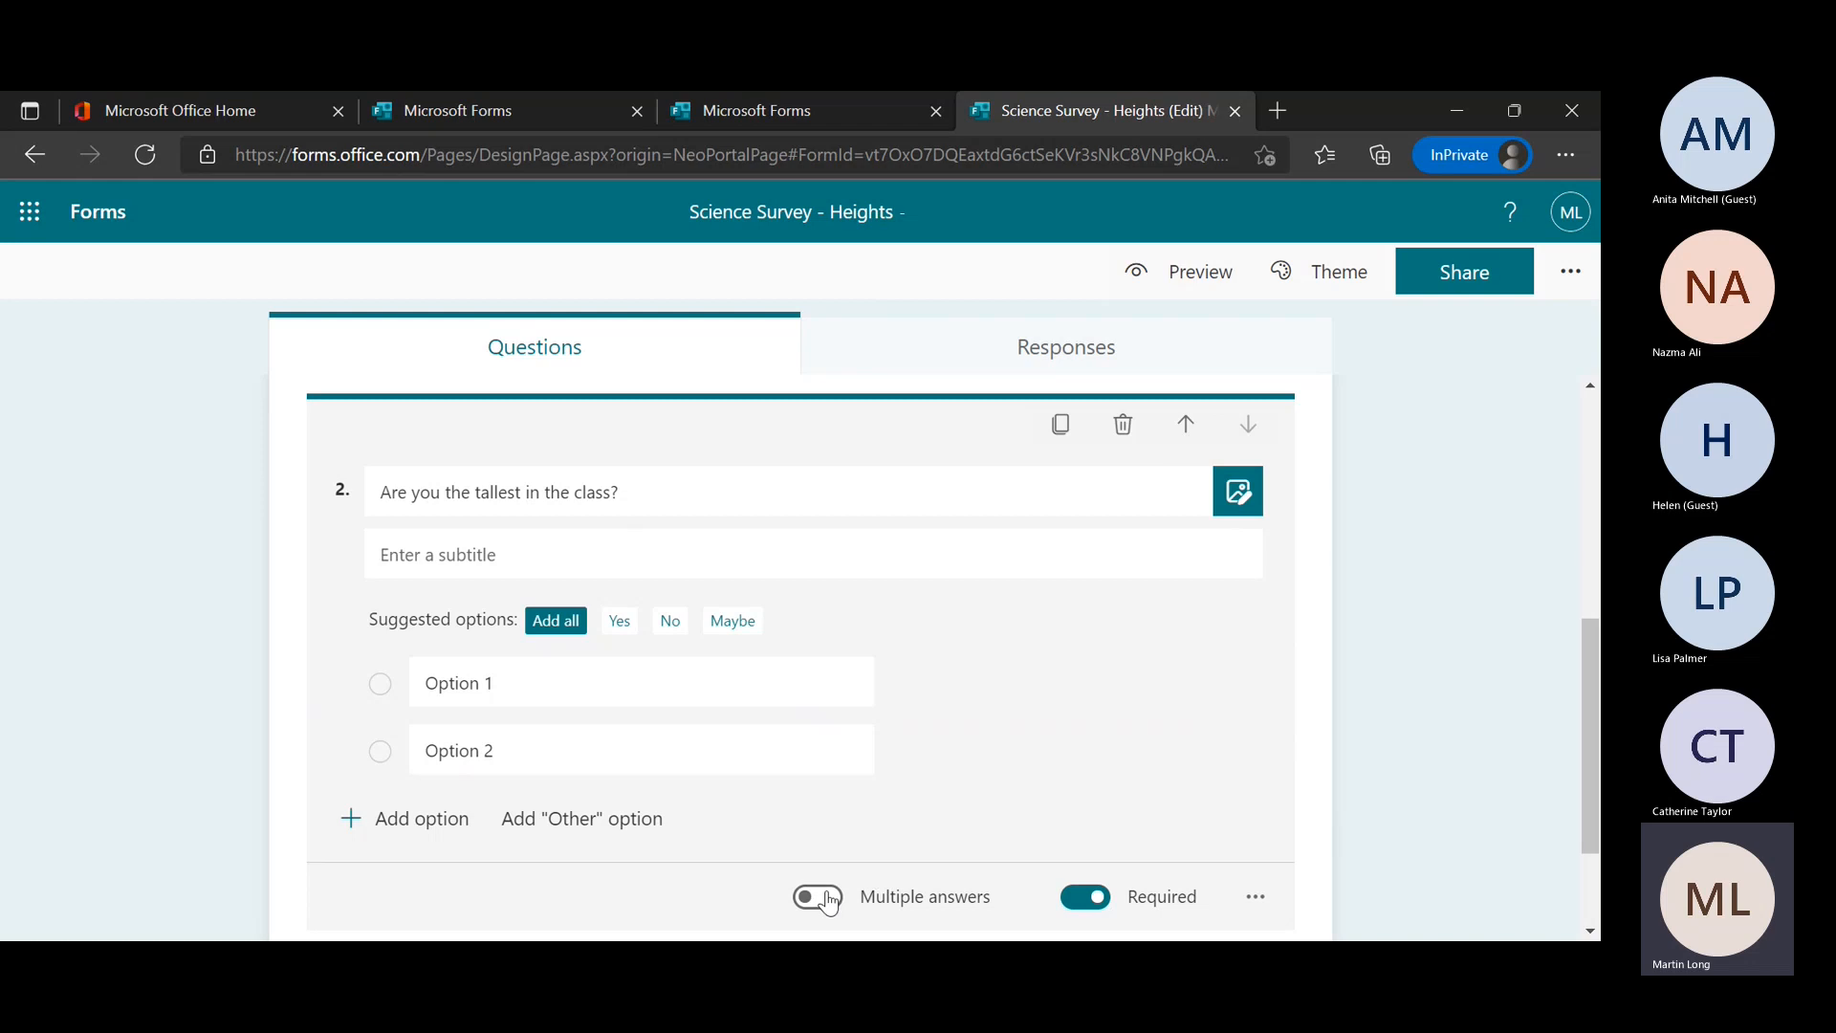
pyautogui.scroll(-1, 1028, 801)
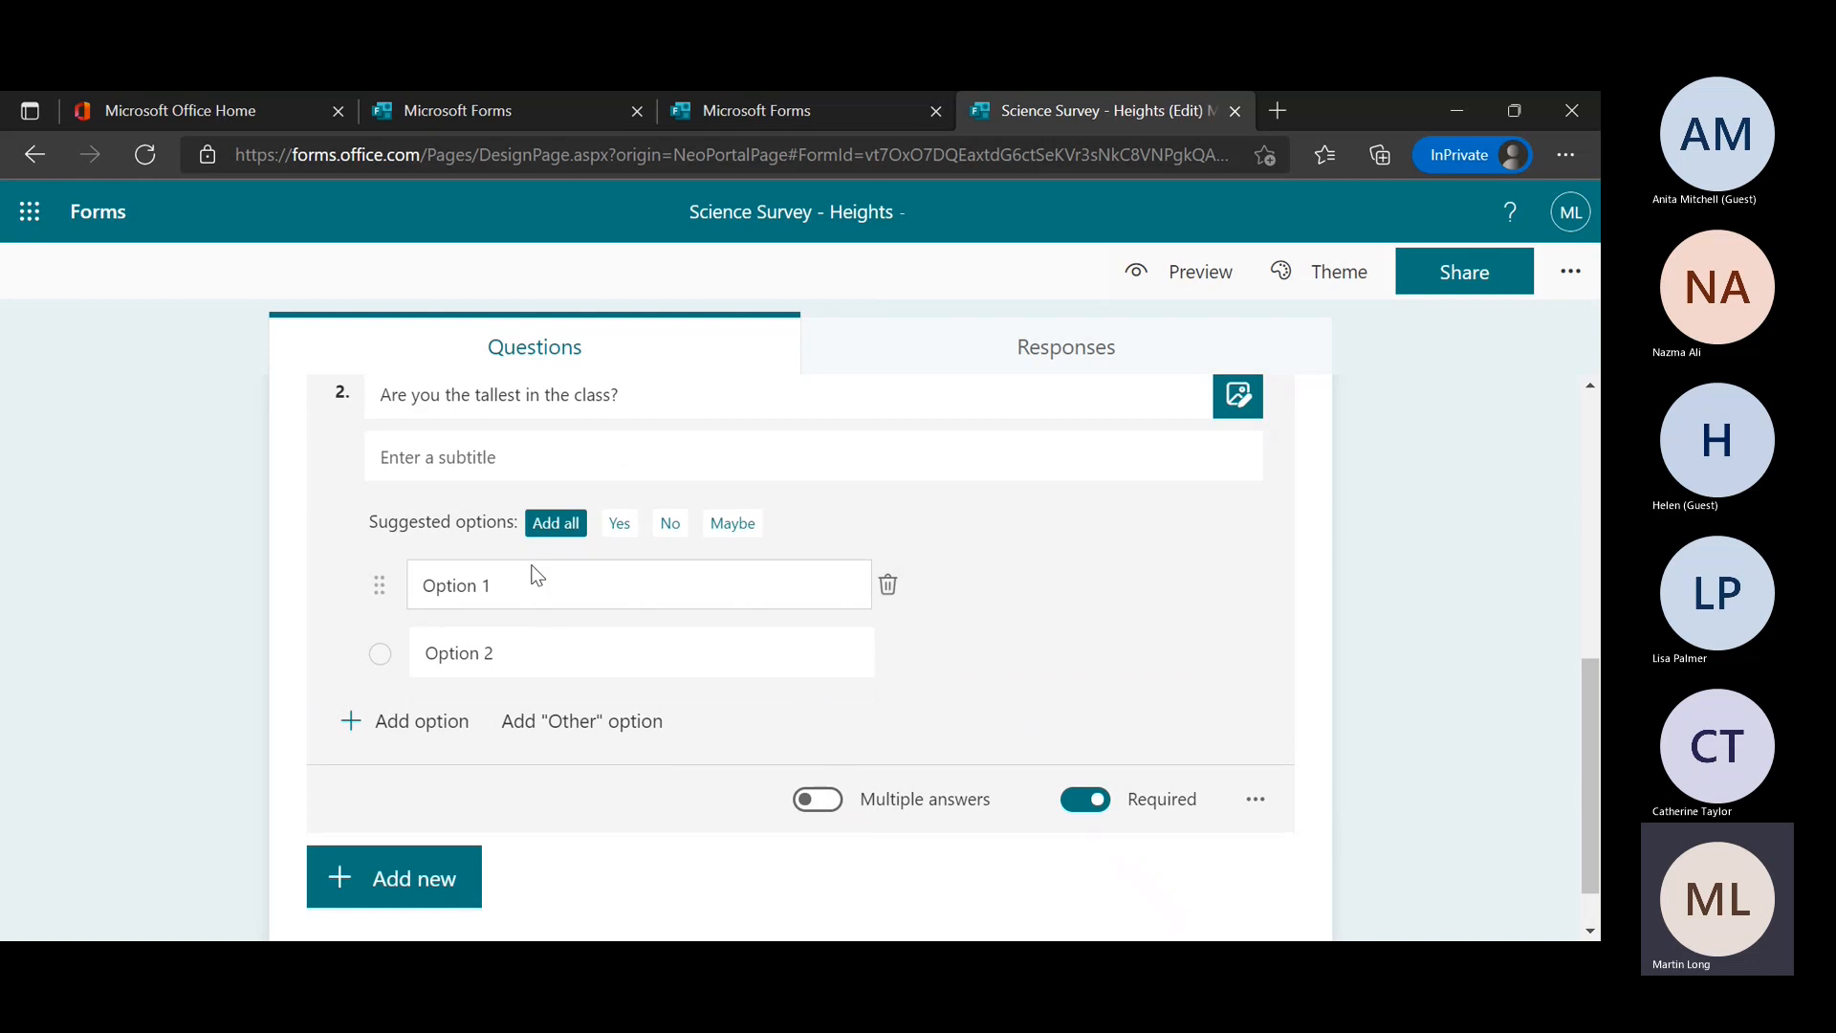
pyautogui.click(629, 669)
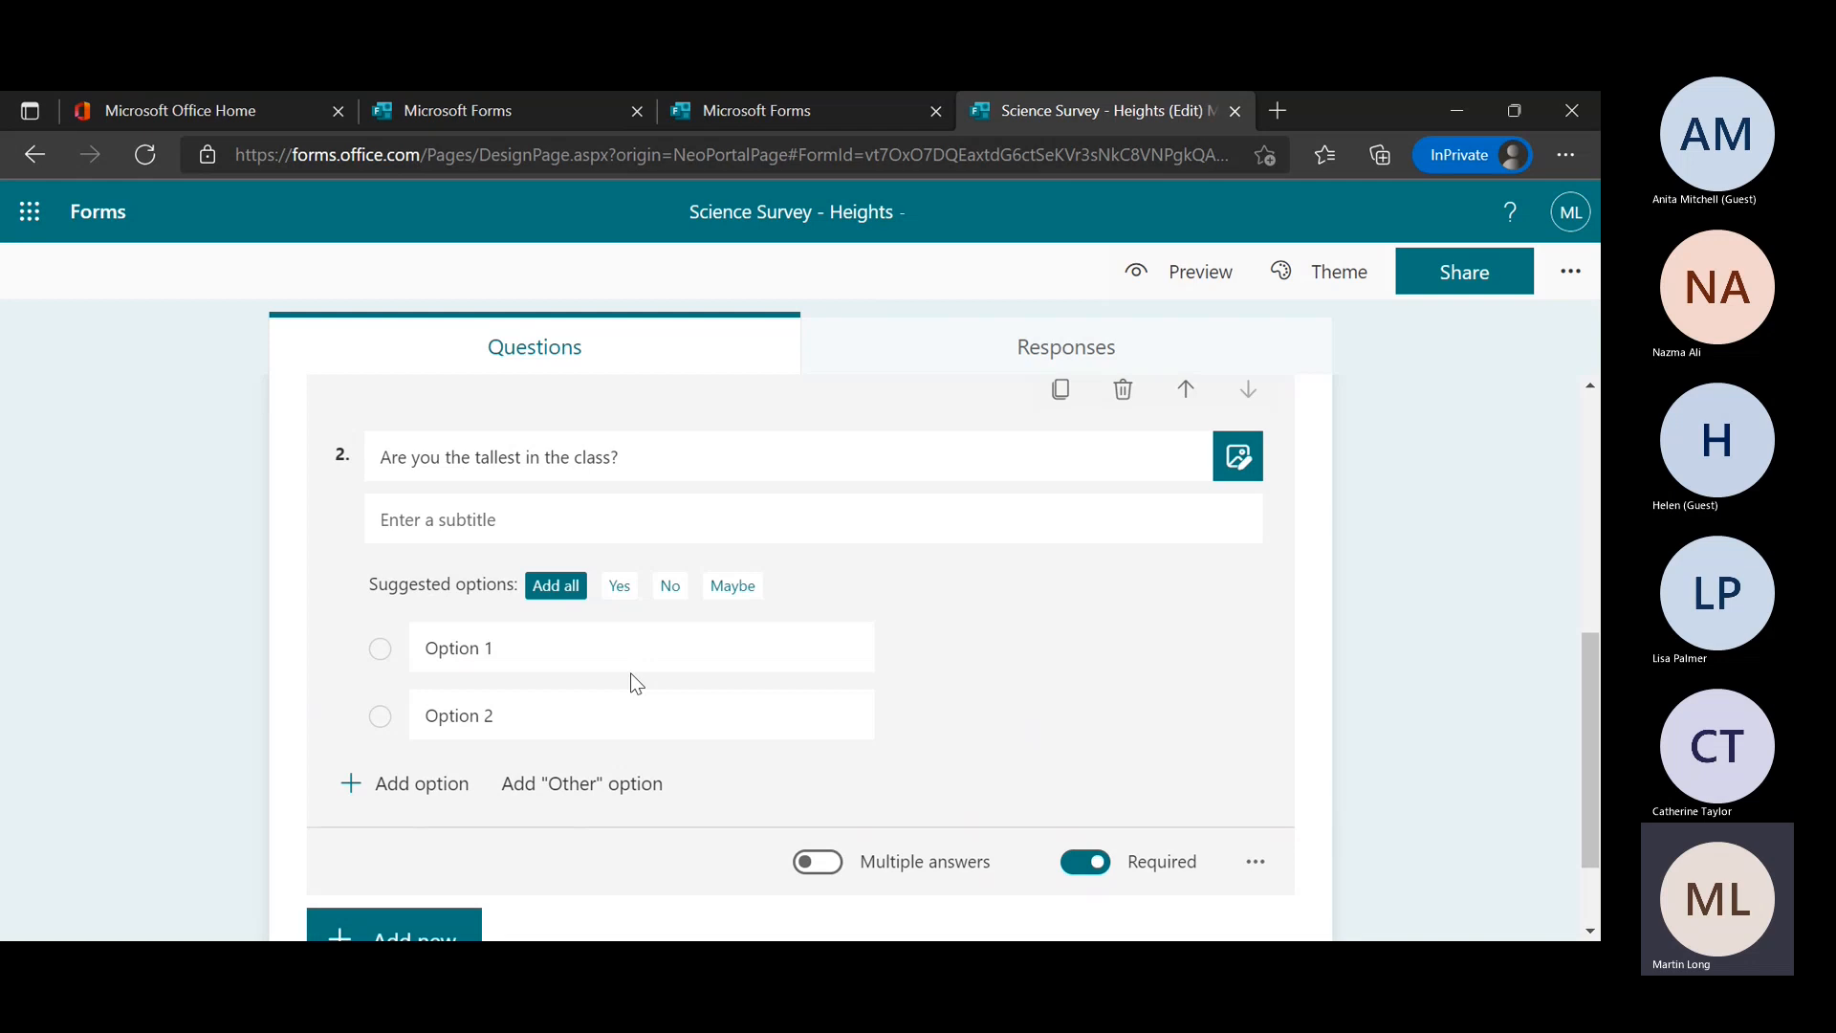
pyautogui.click(814, 862)
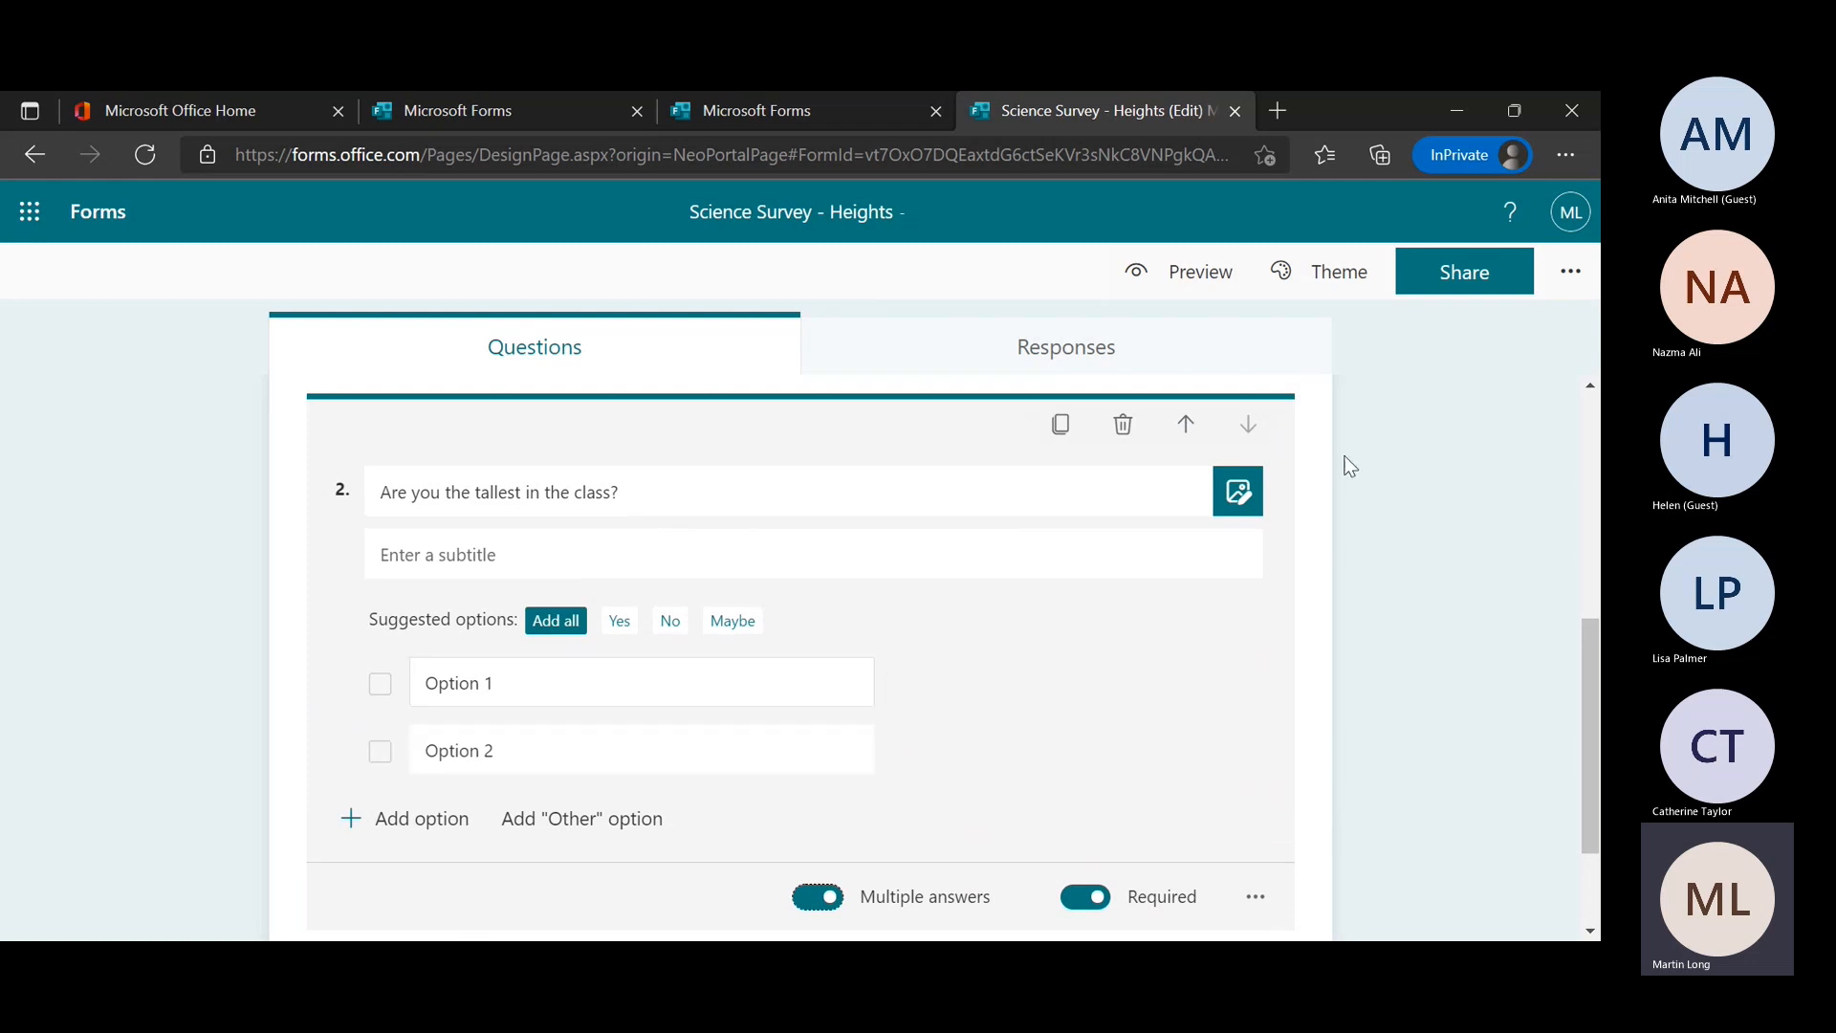
pyautogui.click(1455, 447)
# Preview the form in the computer layout and look through its header and both questions
pyautogui.scroll(3, 1282, 512)
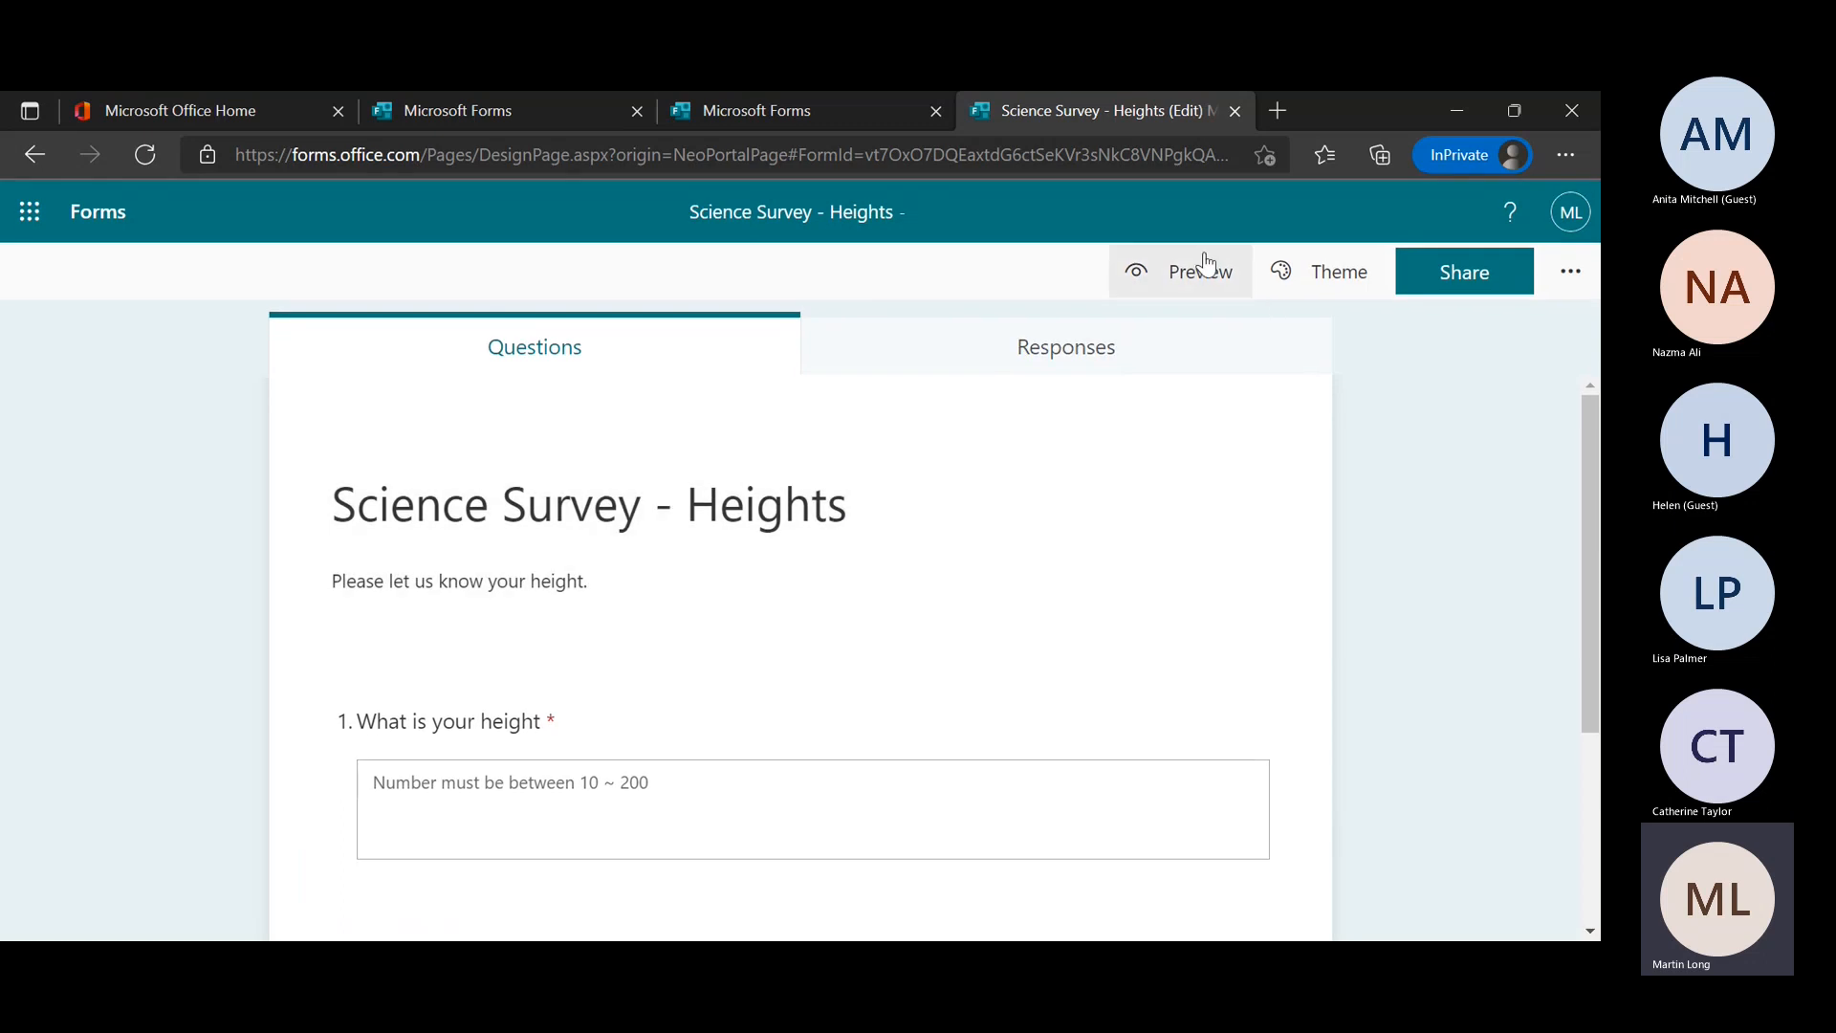
pyautogui.click(1201, 287)
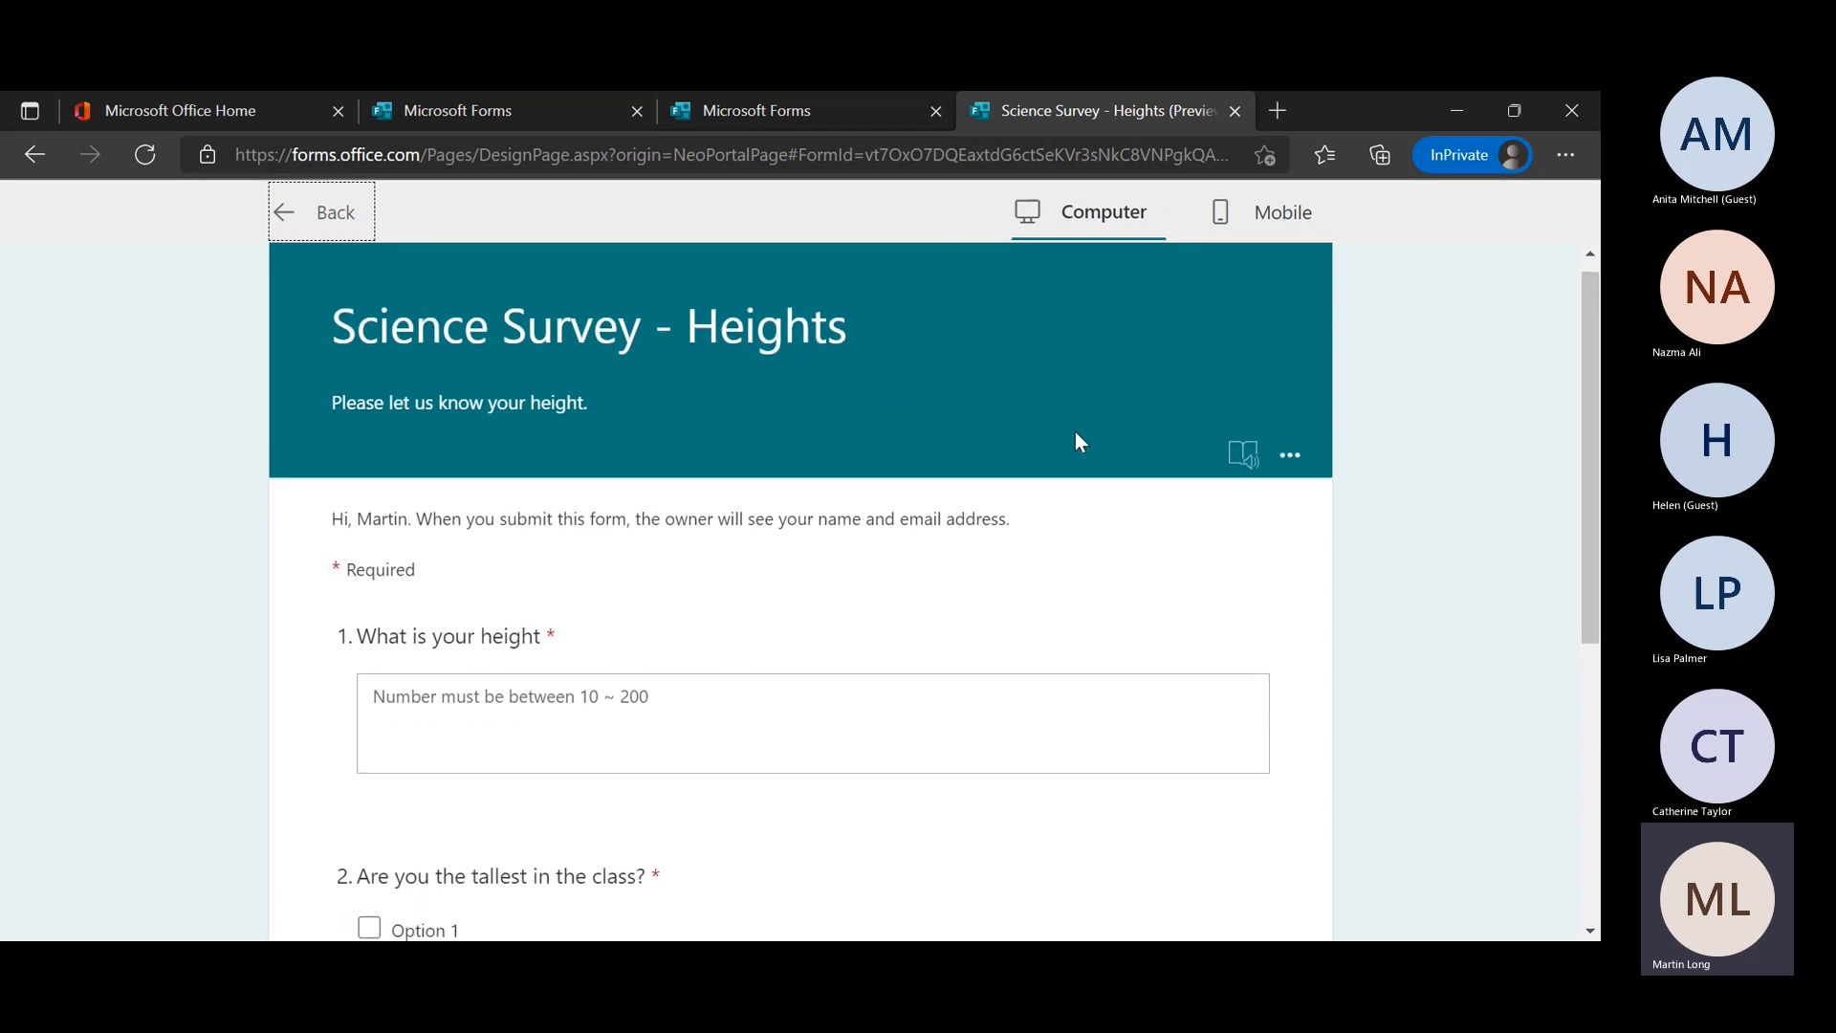
pyautogui.scroll(-4, 971, 639)
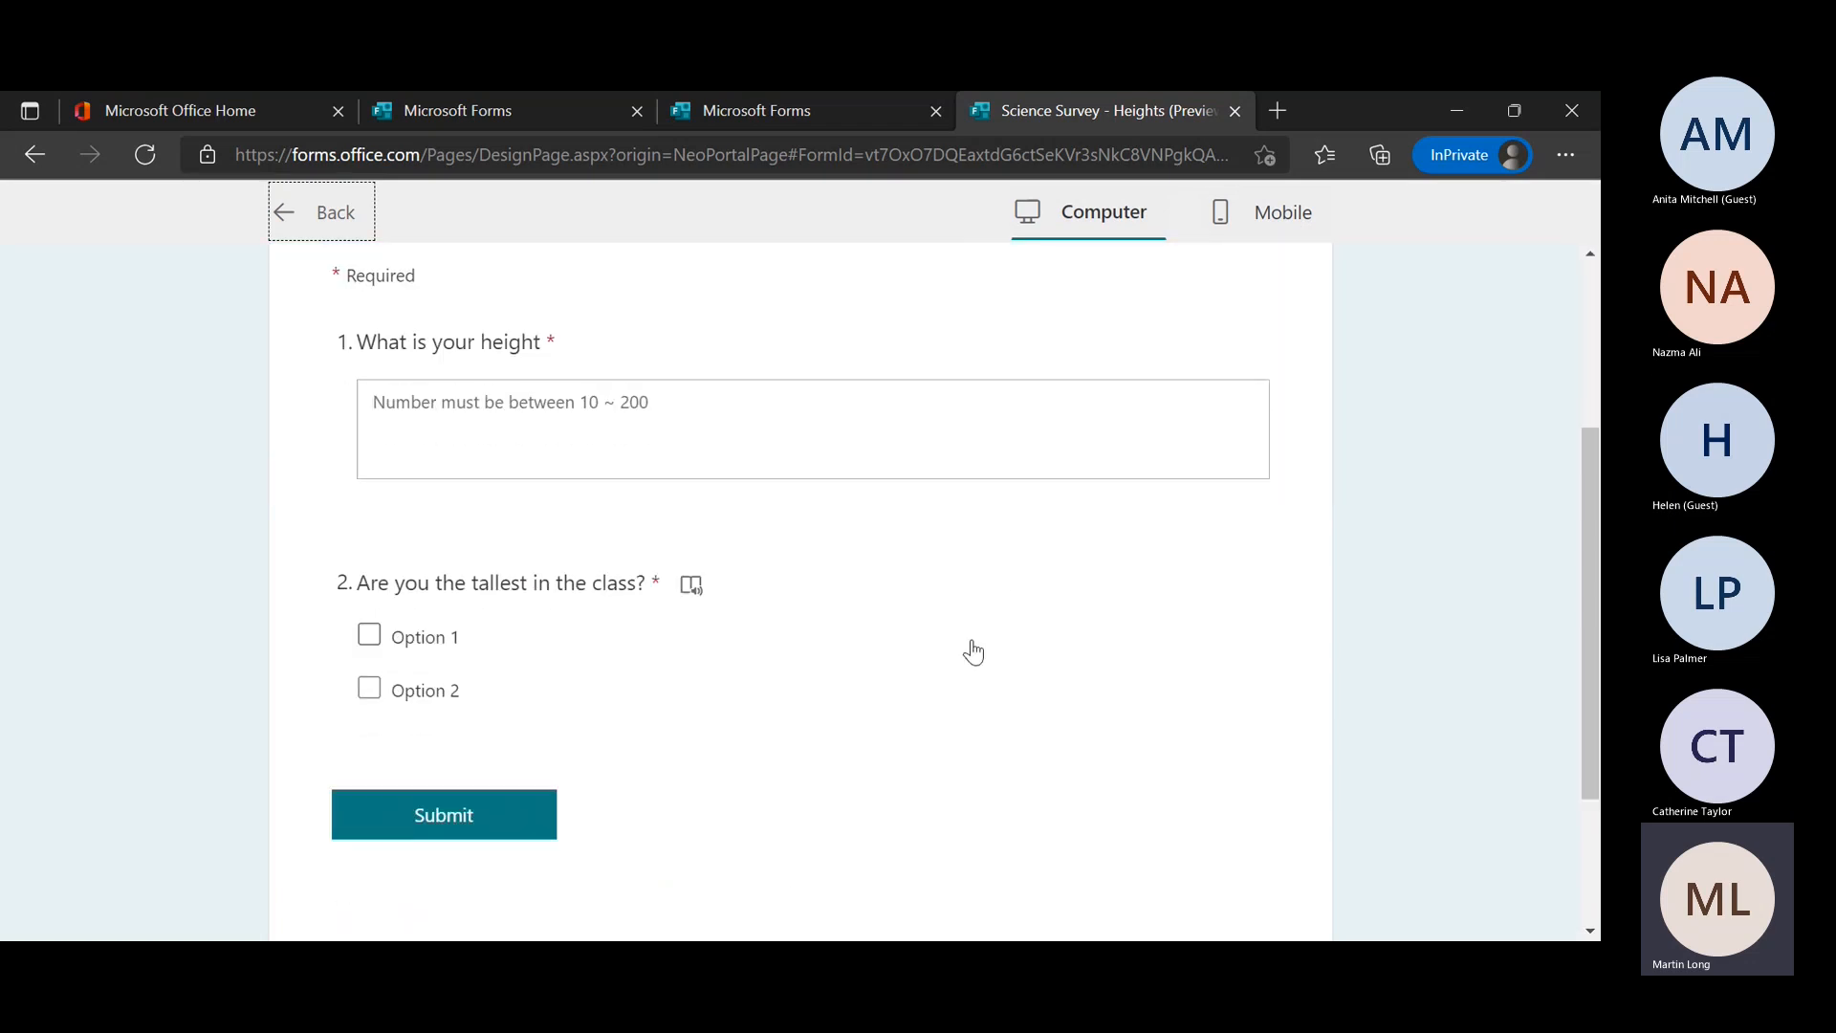
pyautogui.scroll(3, 971, 639)
pyautogui.scroll(1, 971, 640)
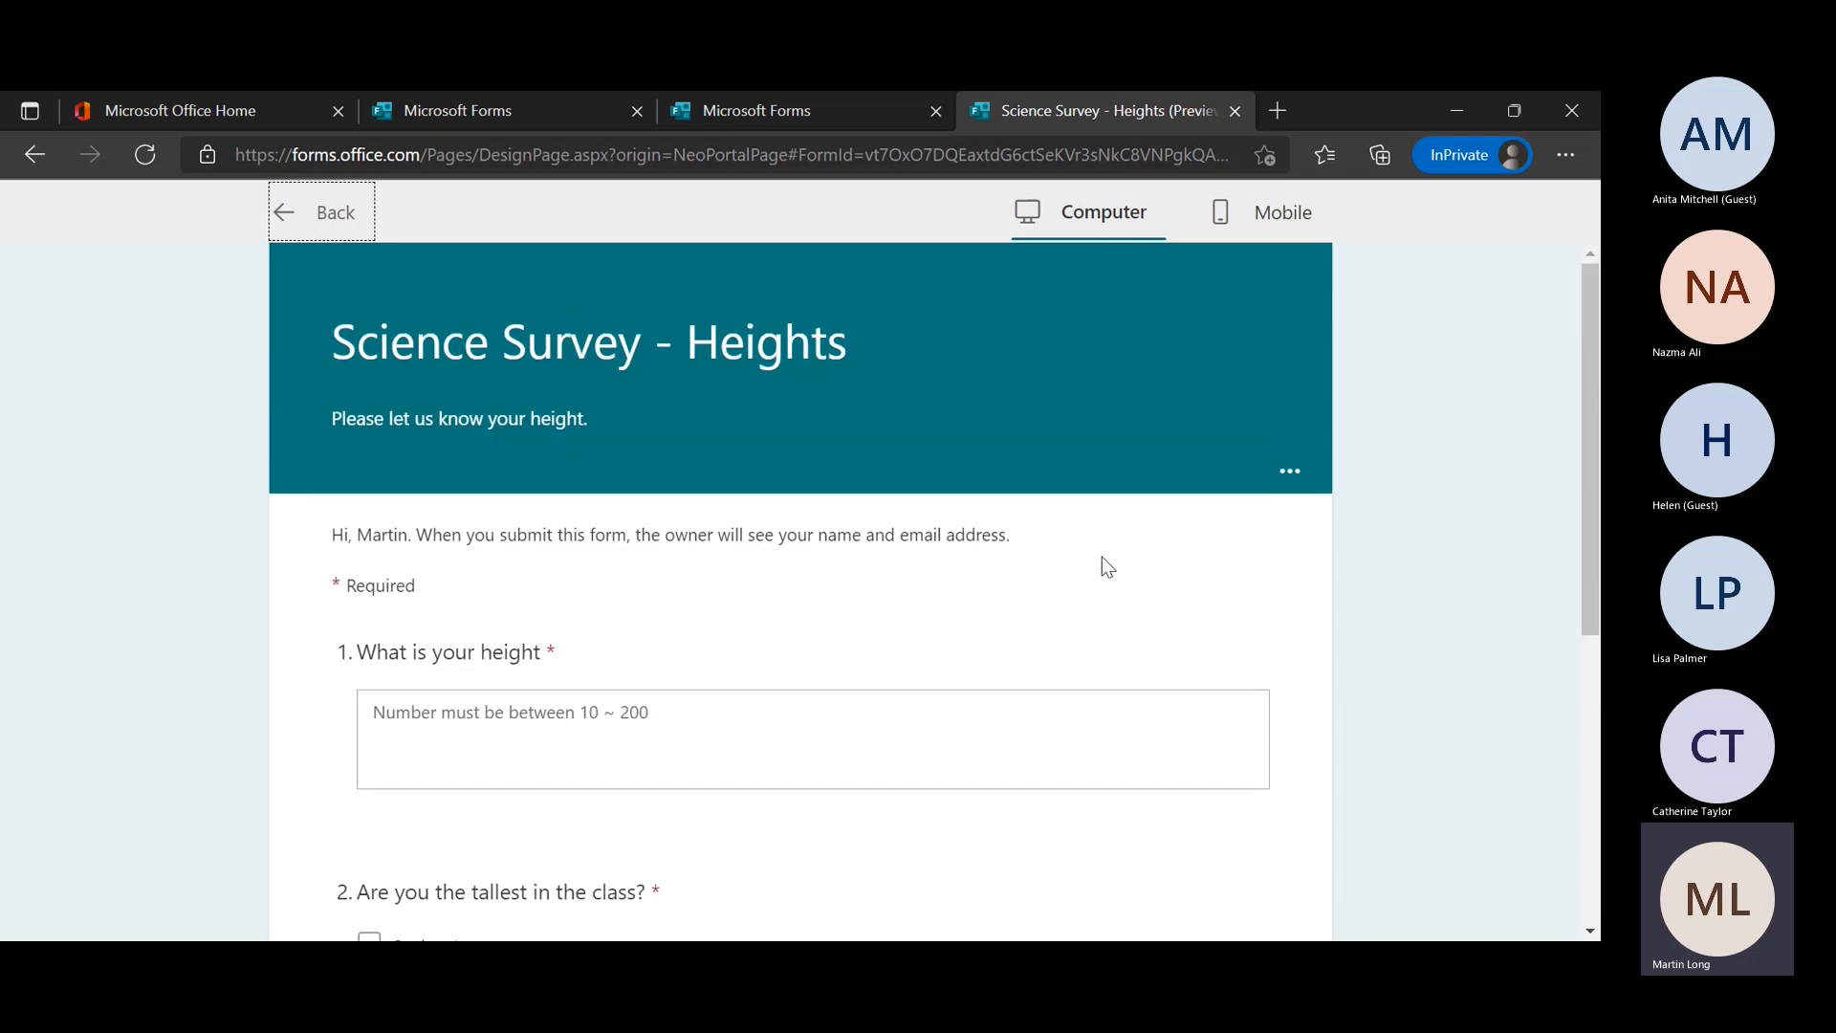
pyautogui.scroll(-1, 949, 650)
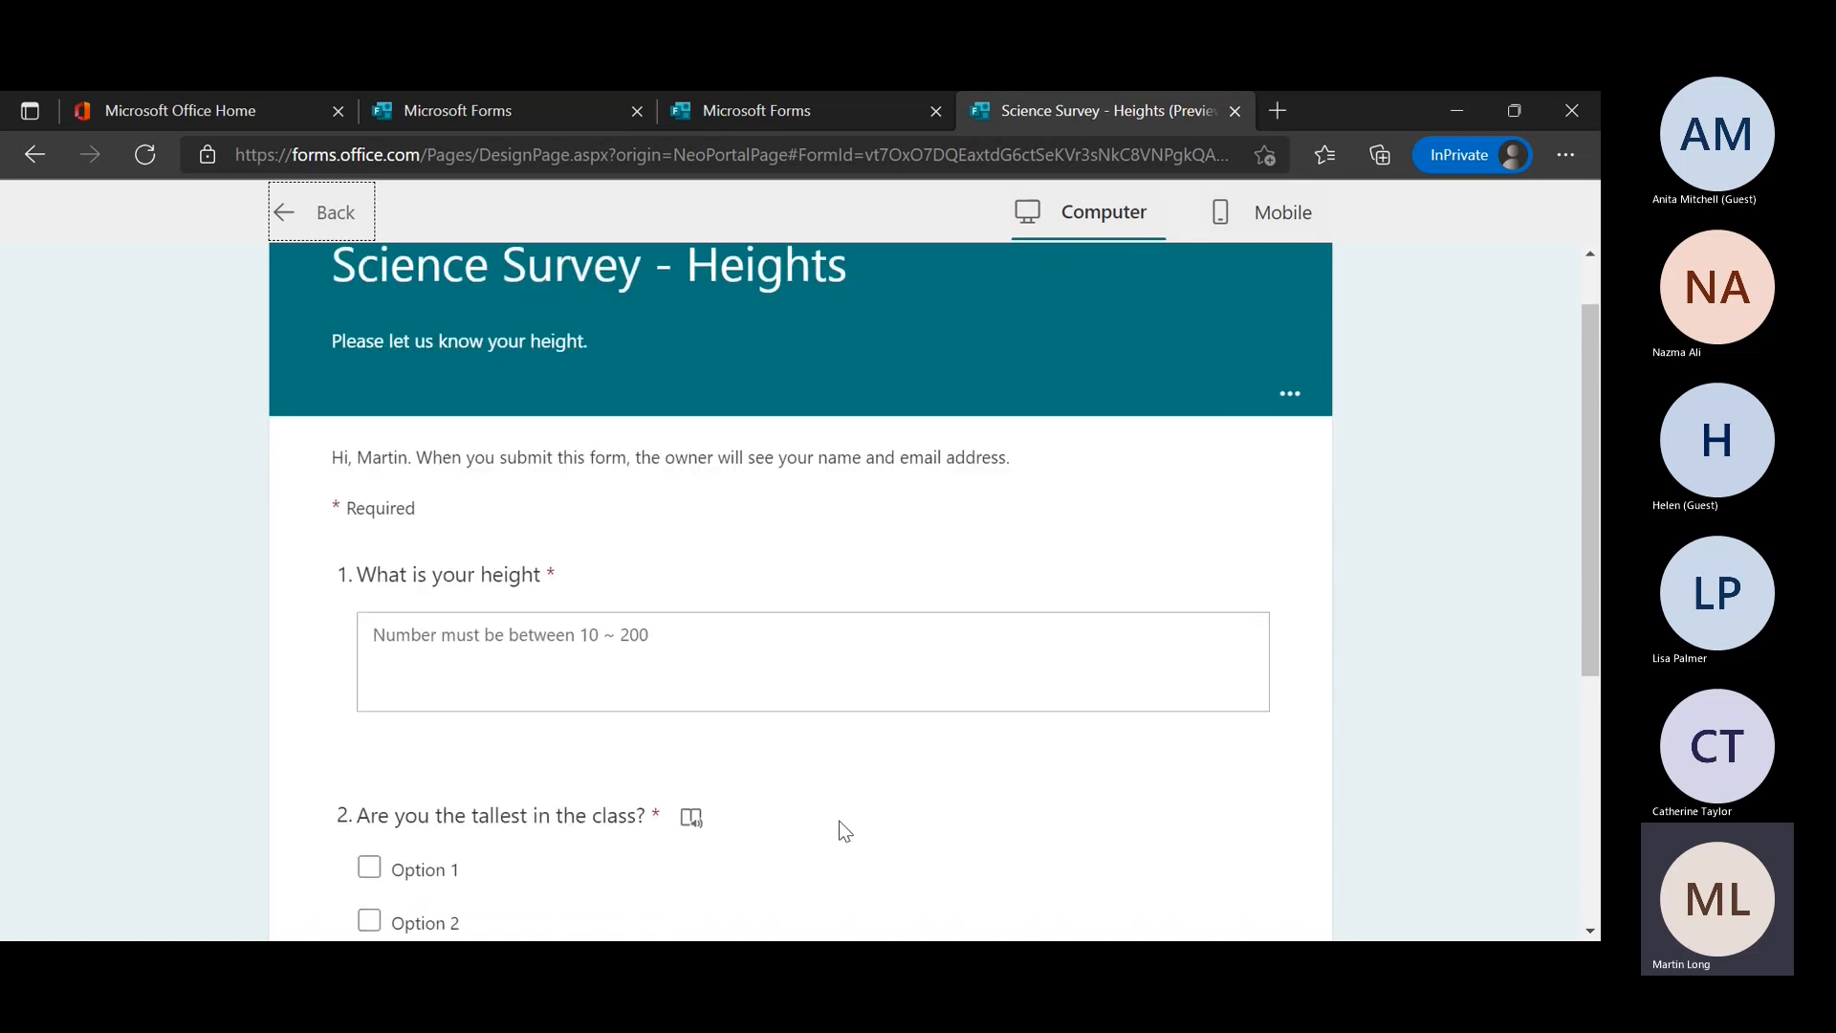
# Preview the form in the mobile layout and look through its header and both questions
pyautogui.click(795, 961)
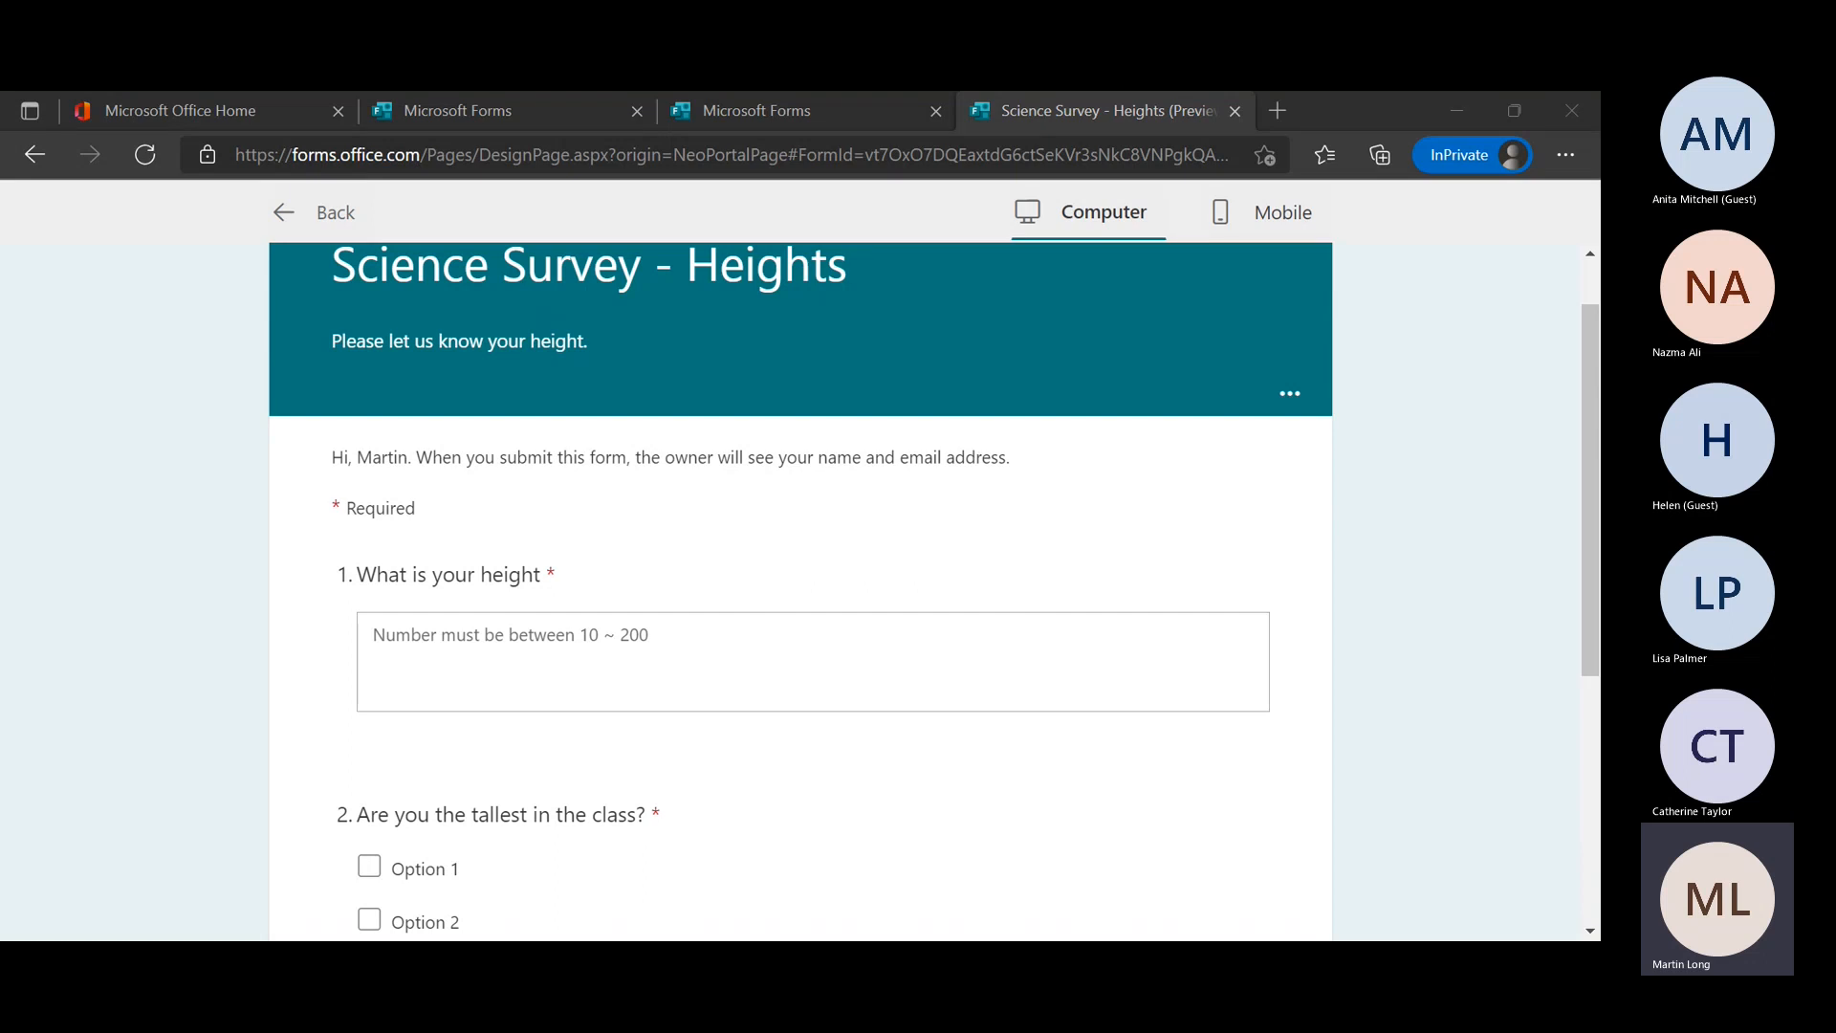
pyautogui.click(741, 913)
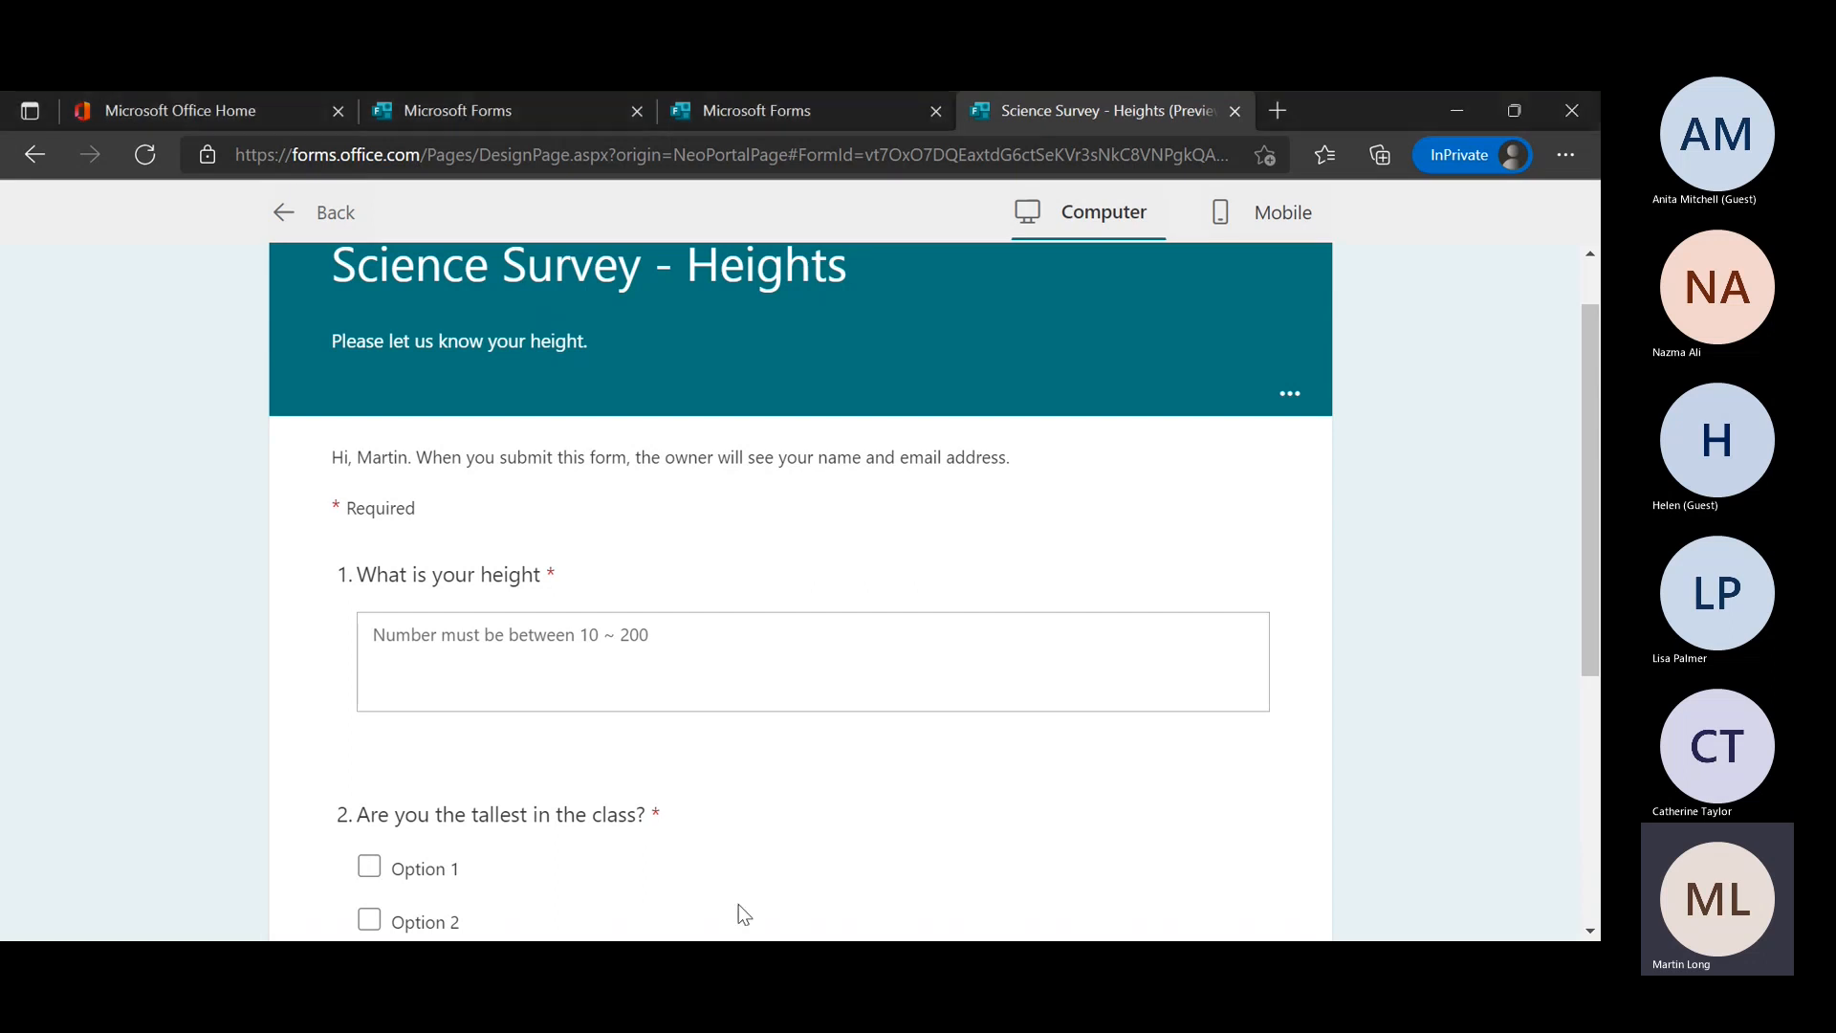
pyautogui.click(1269, 224)
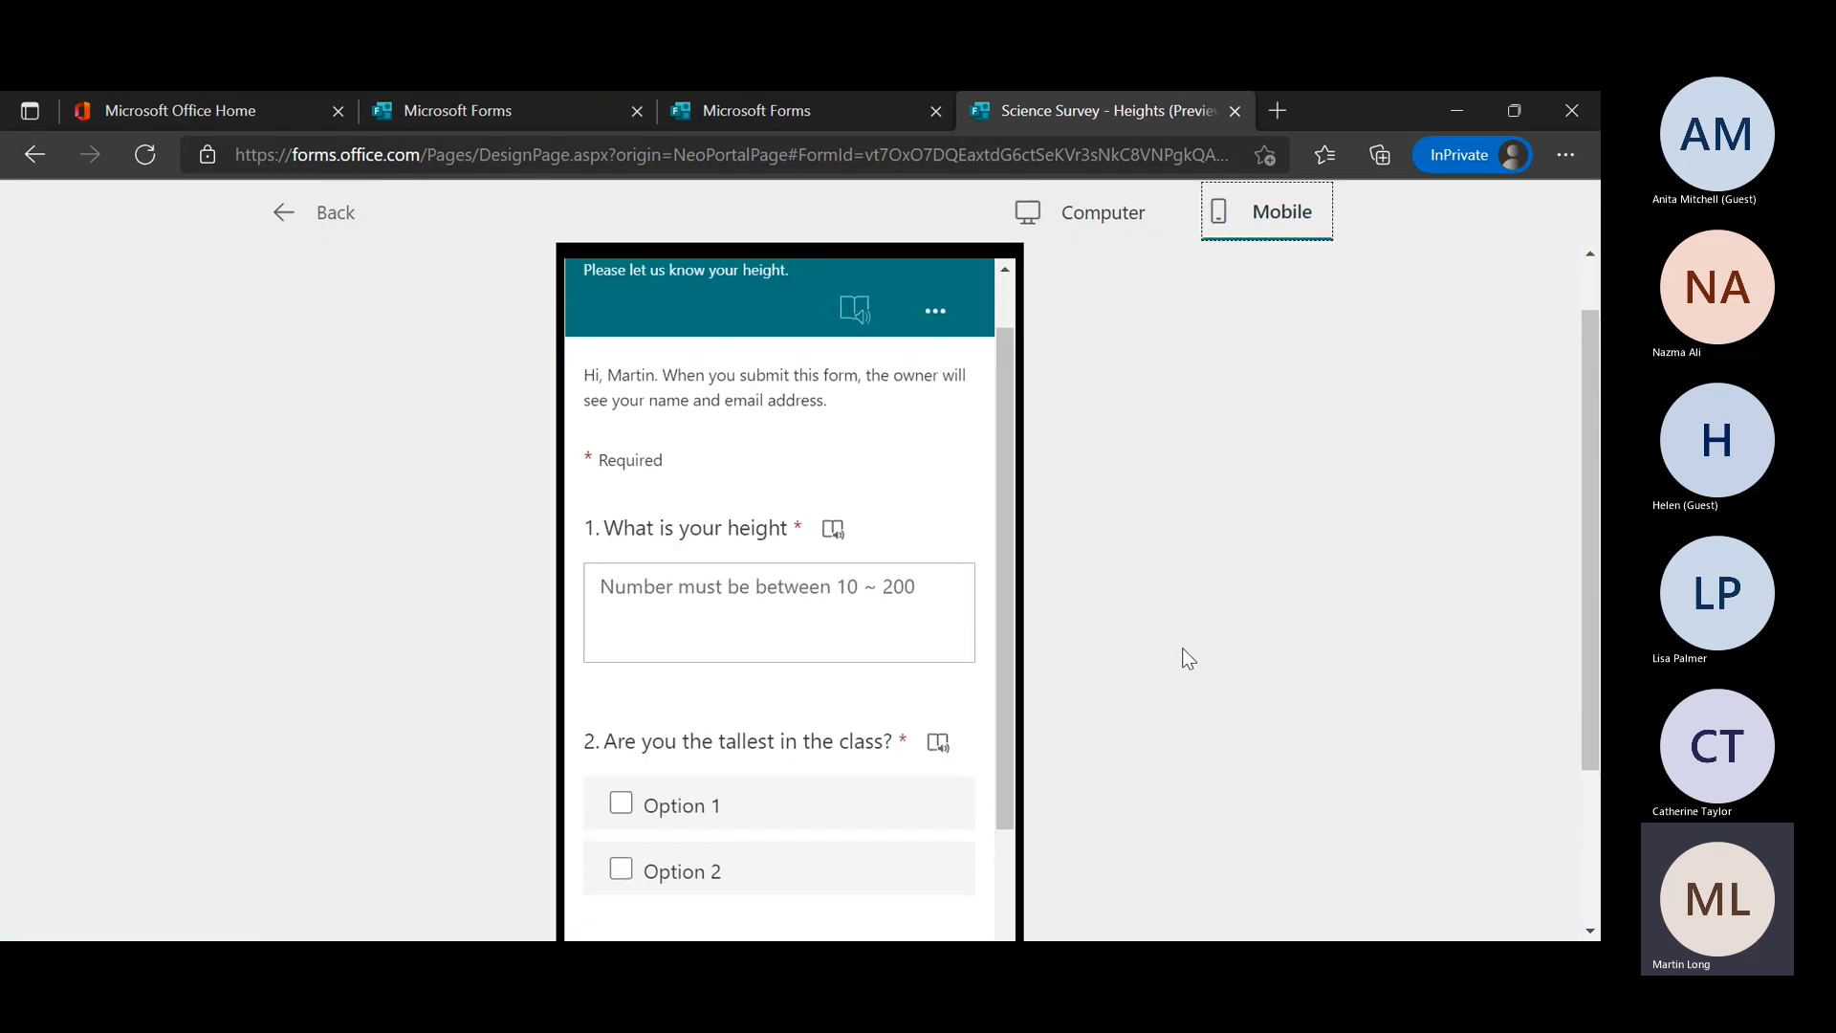
pyautogui.scroll(1, 868, 678)
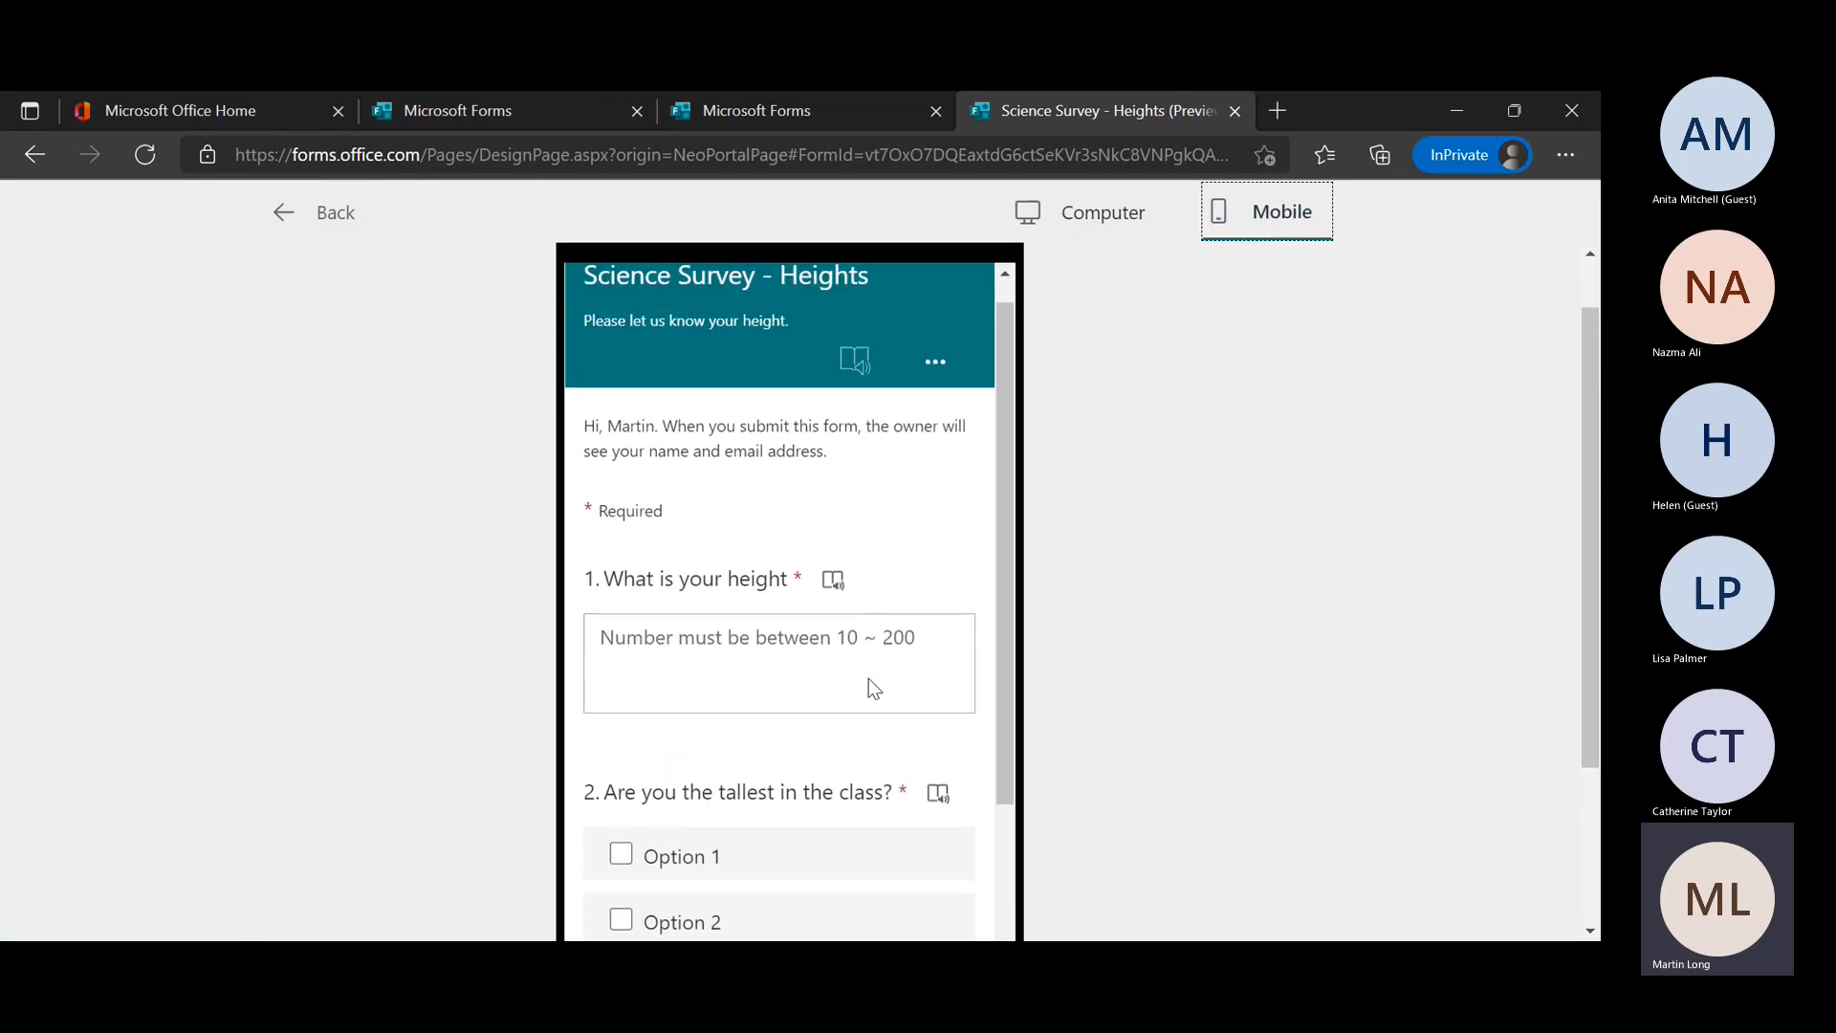
pyautogui.scroll(-3, 868, 679)
pyautogui.scroll(3, 868, 679)
pyautogui.scroll(-1, 868, 679)
pyautogui.scroll(1, 868, 678)
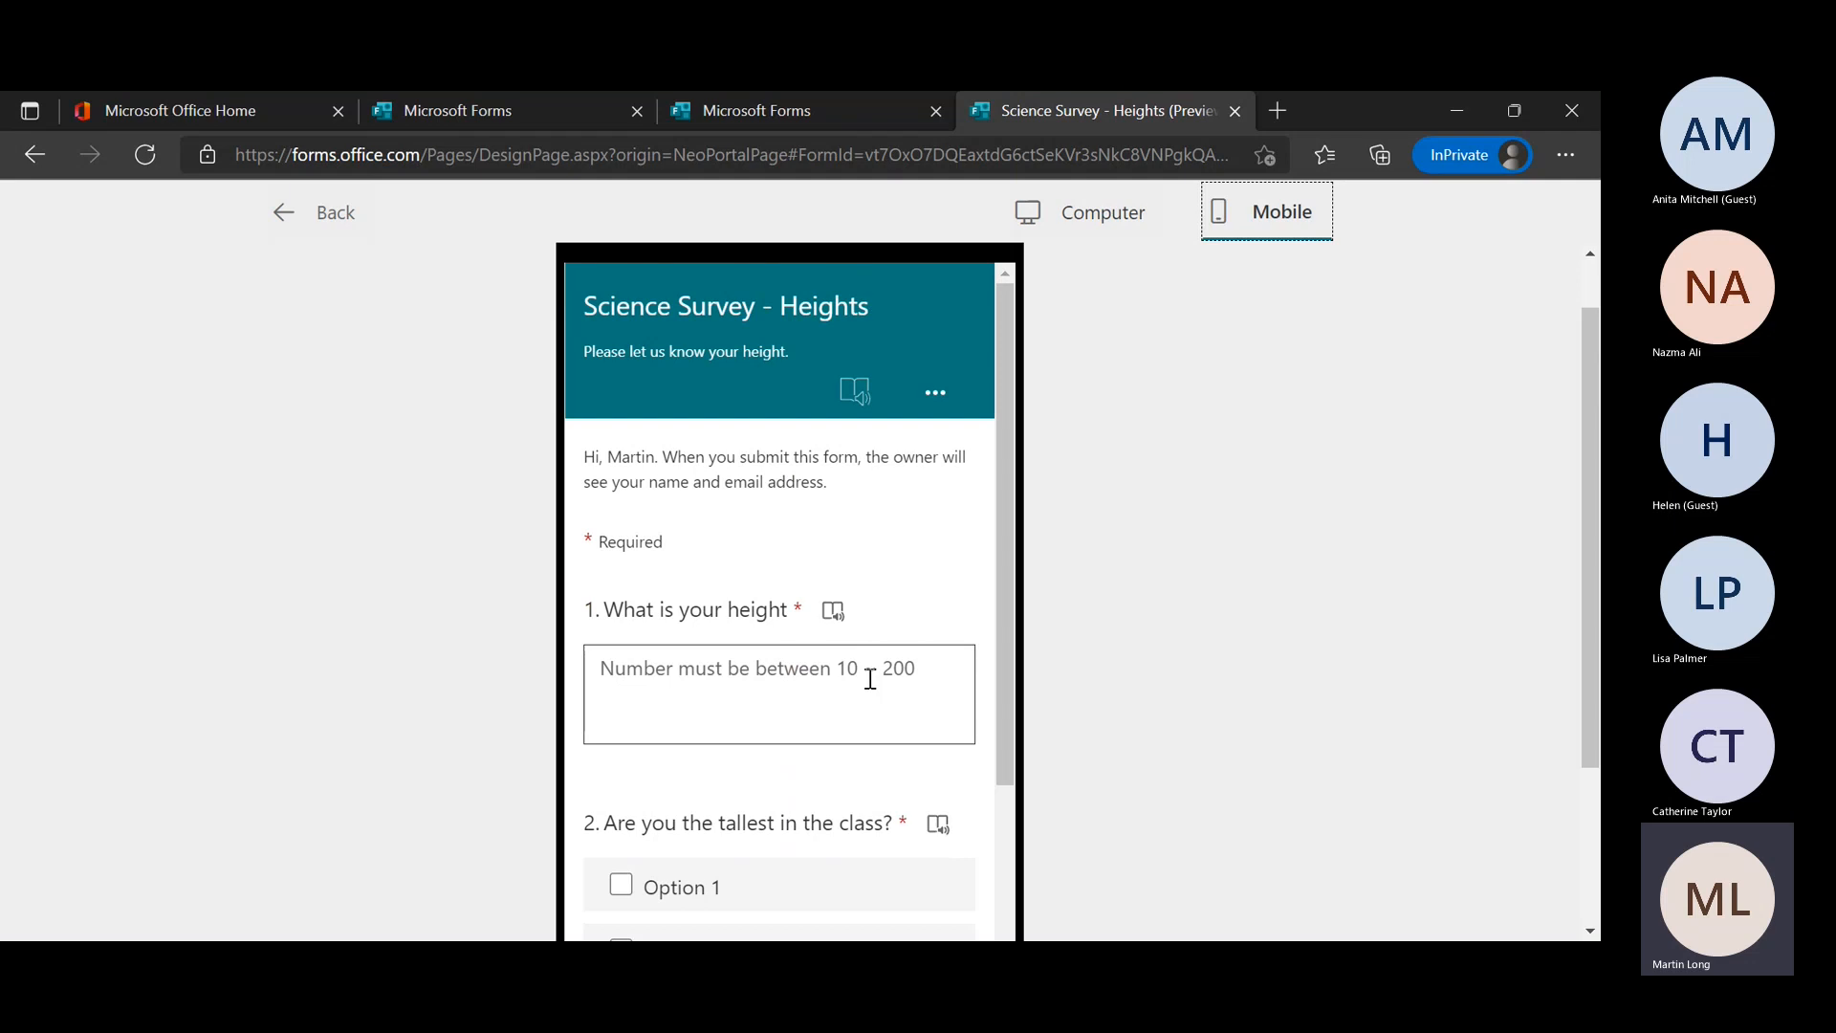
# Switch the preview to the computer layout and return to editing the form
pyautogui.click(1114, 210)
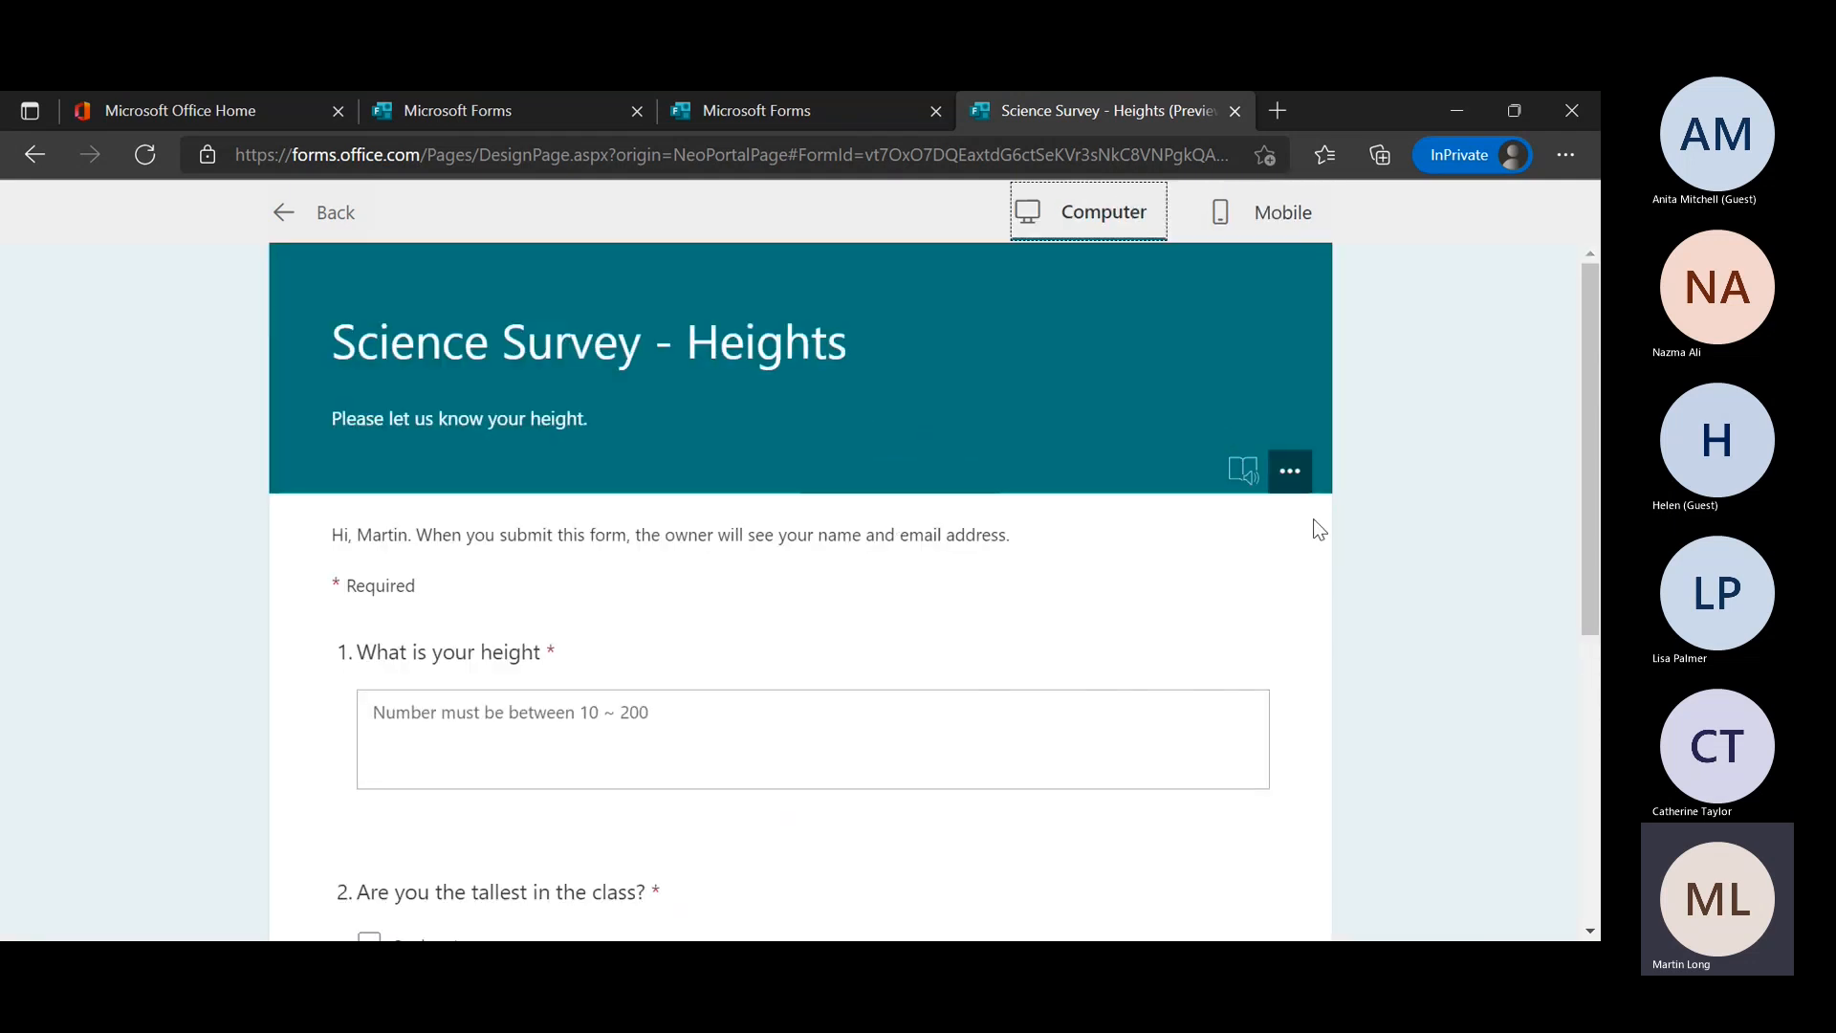
pyautogui.moveTo(1107, 461)
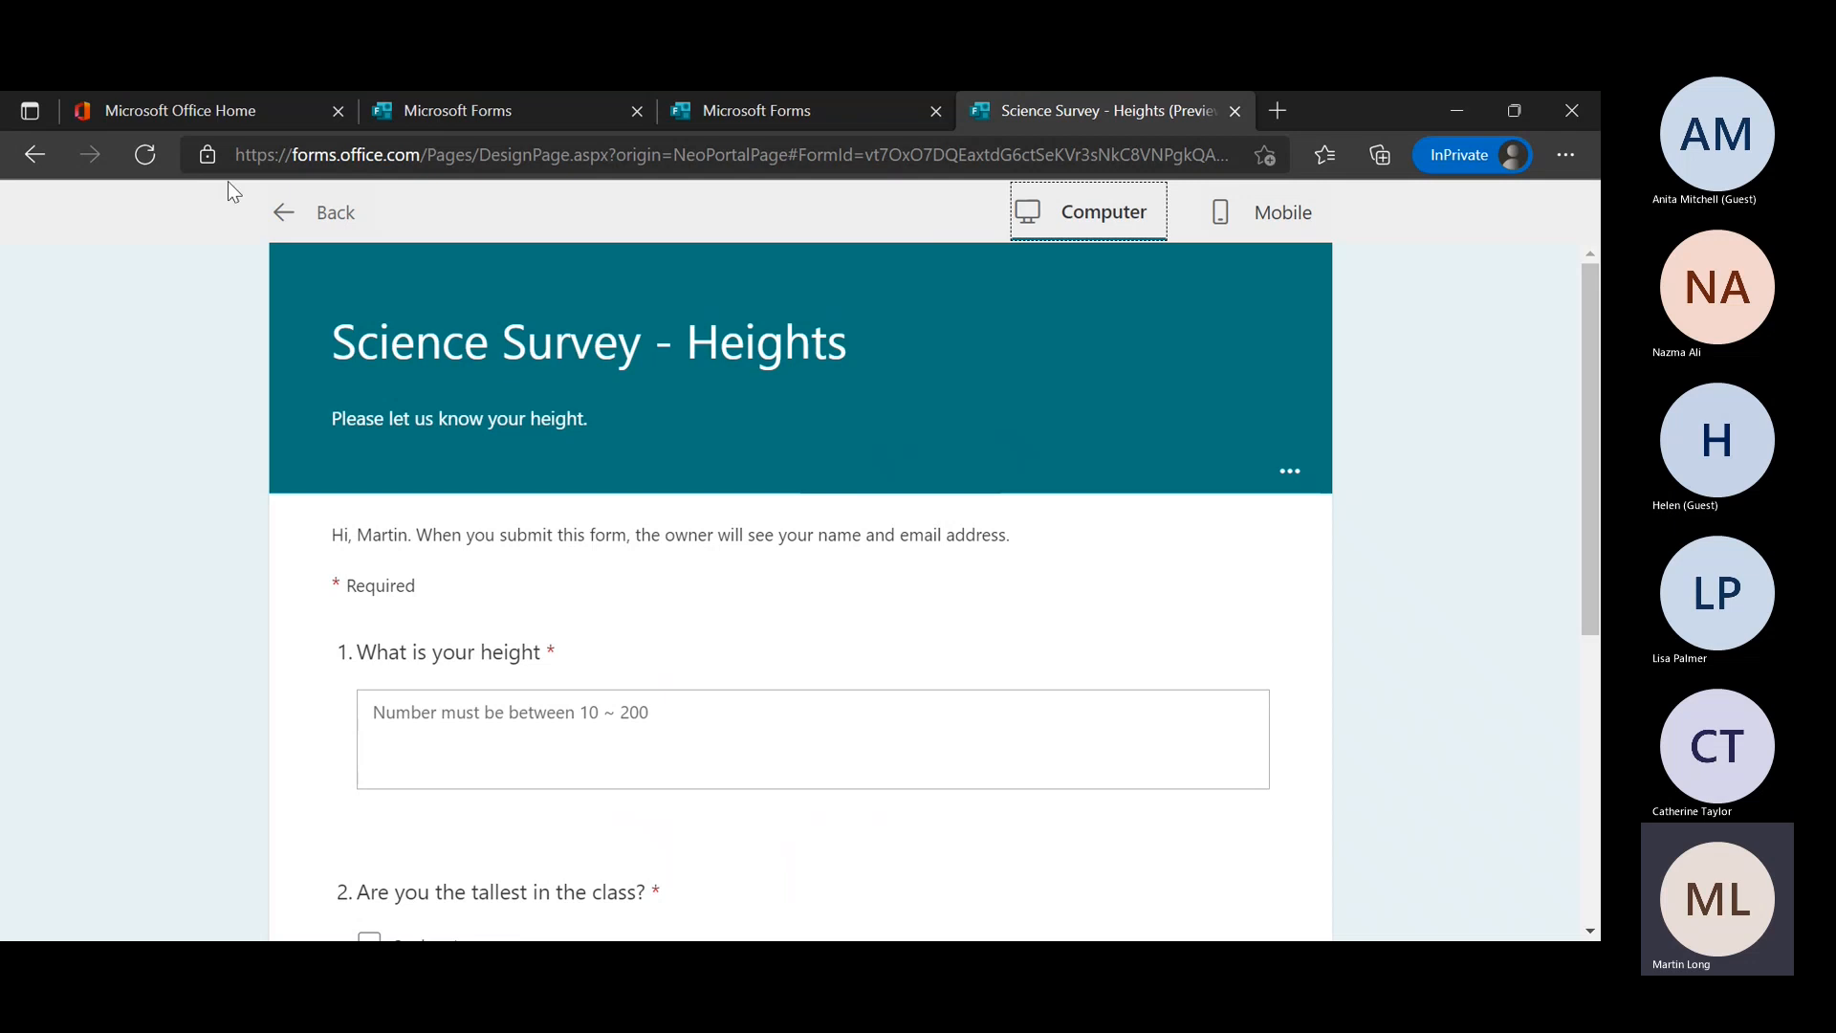
pyautogui.click(306, 215)
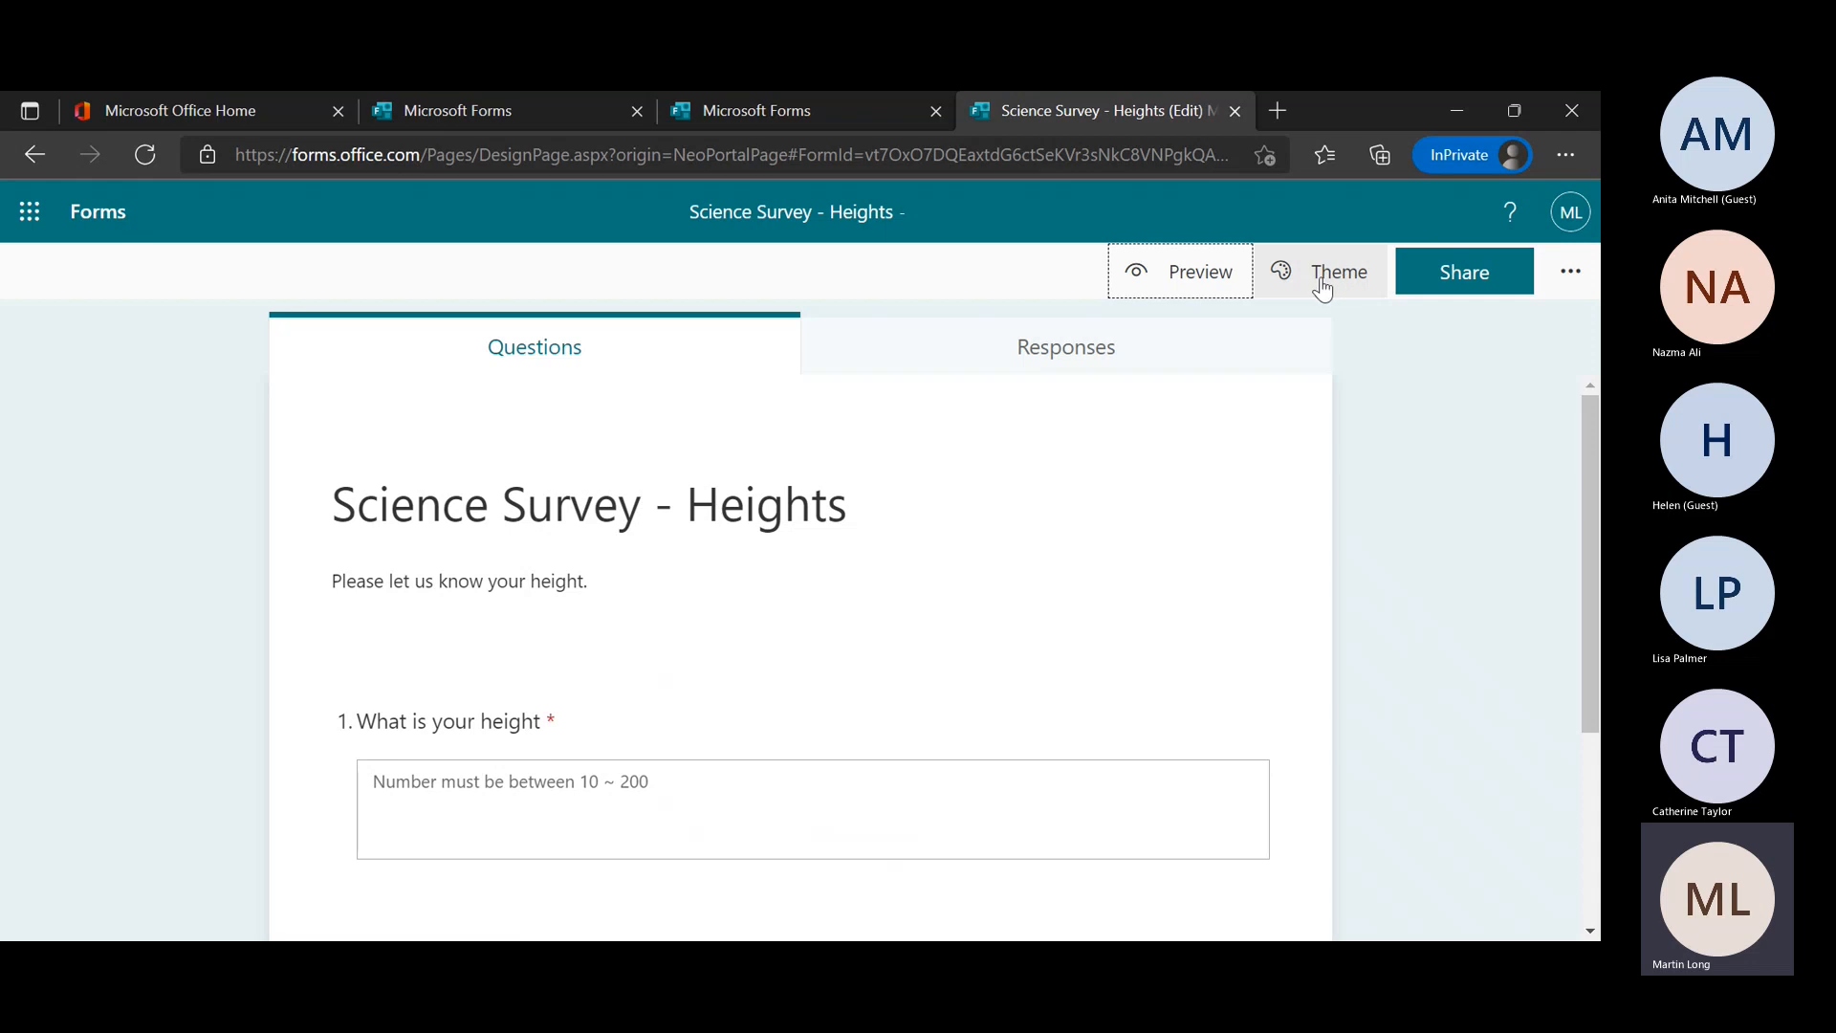
# Apply the space scene theme with a telescope, rocket and globe to the form and look over the result
pyautogui.click(1322, 287)
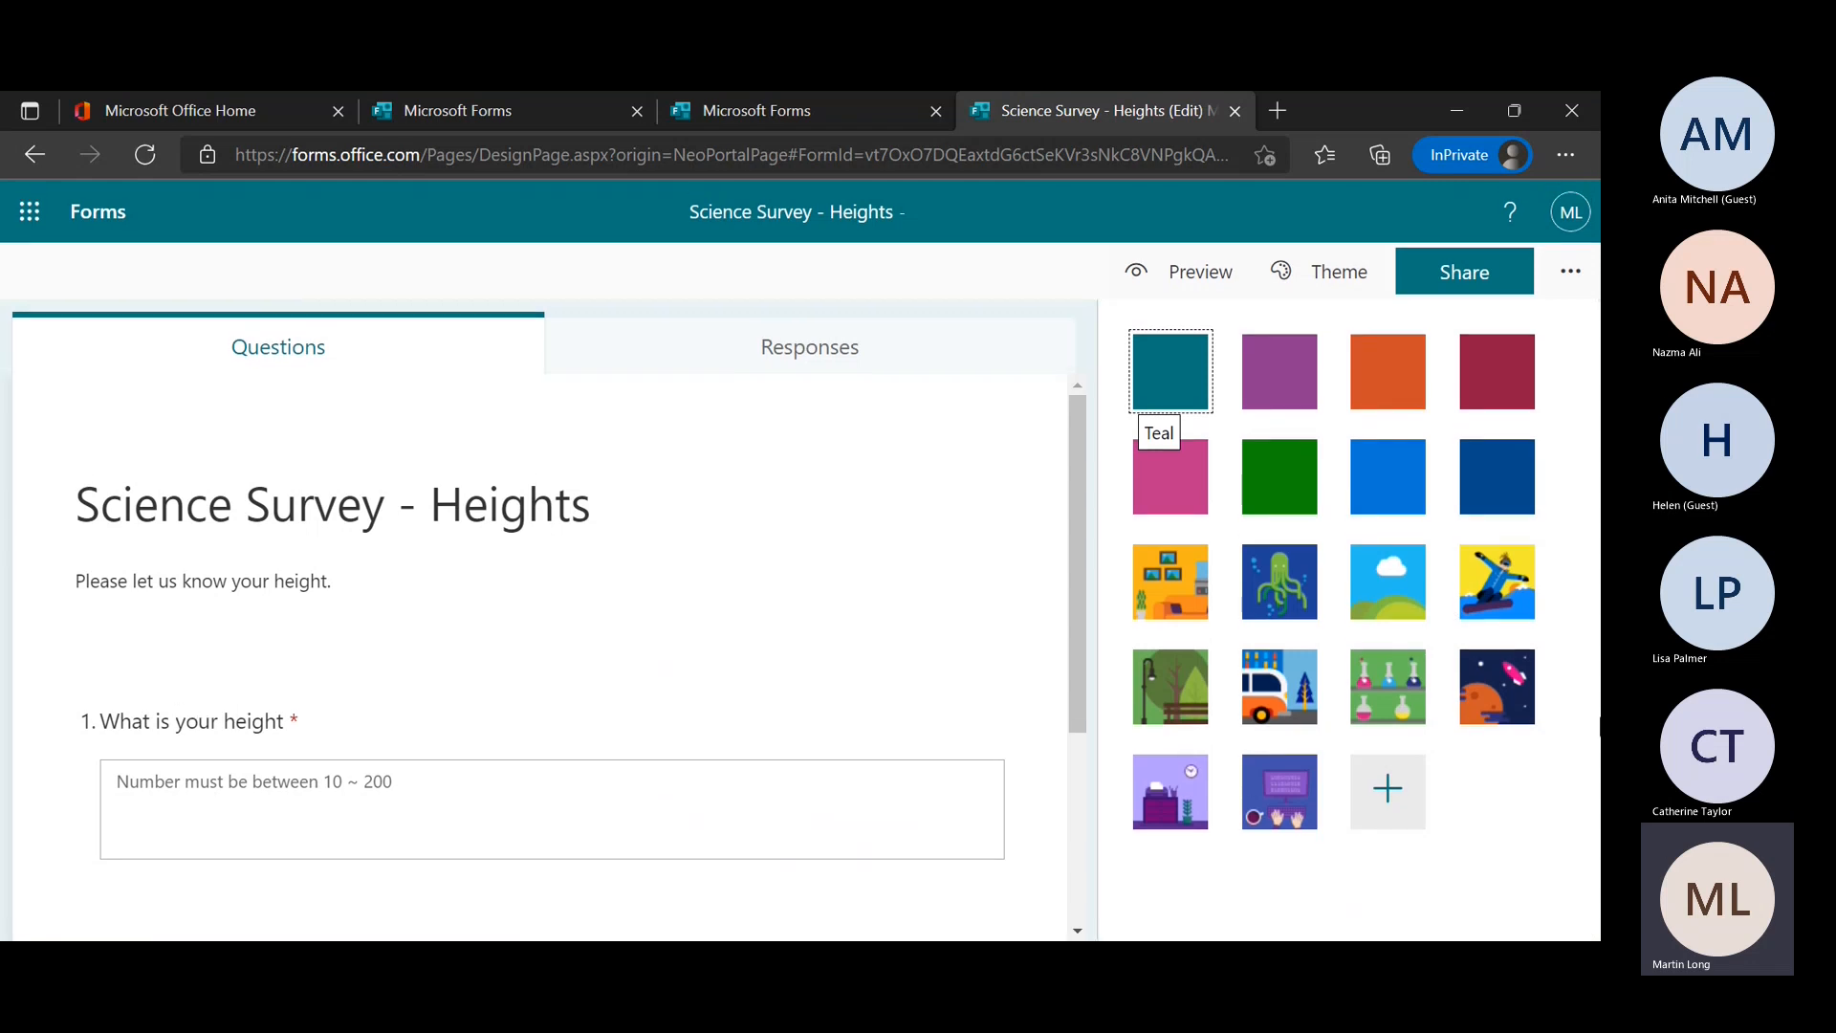
pyautogui.click(1518, 712)
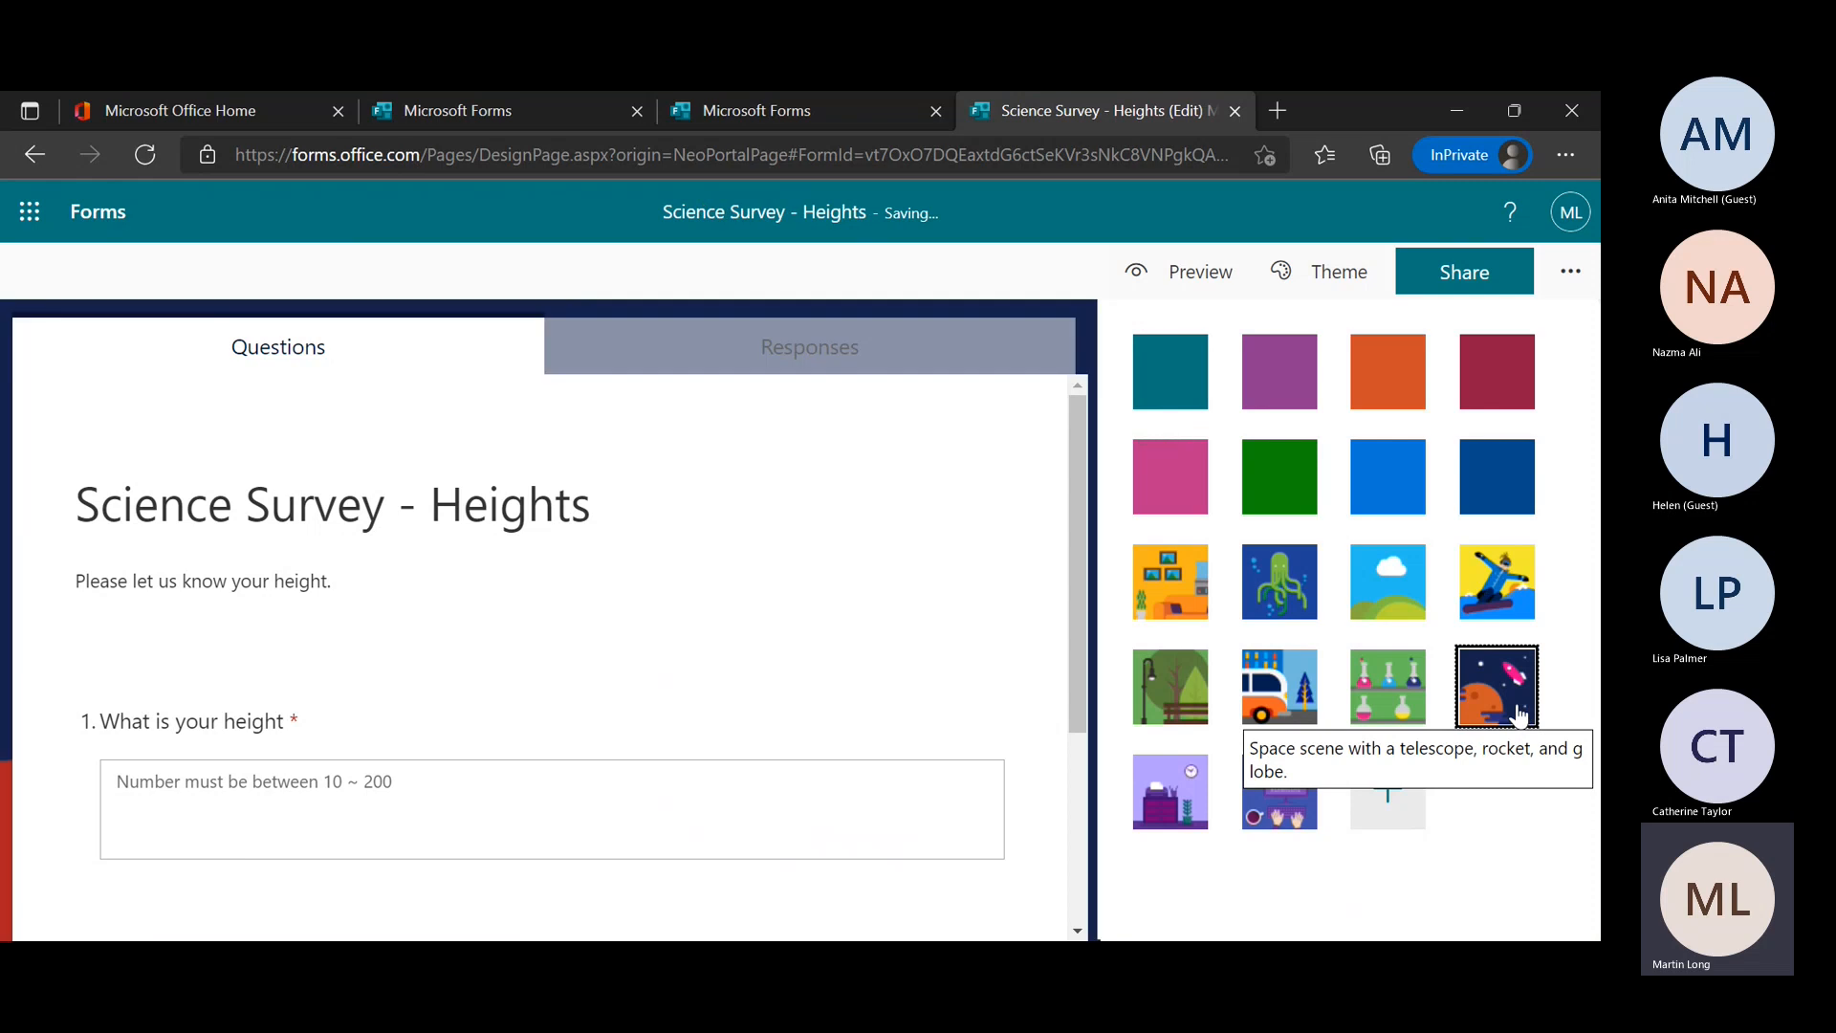
pyautogui.click(1571, 271)
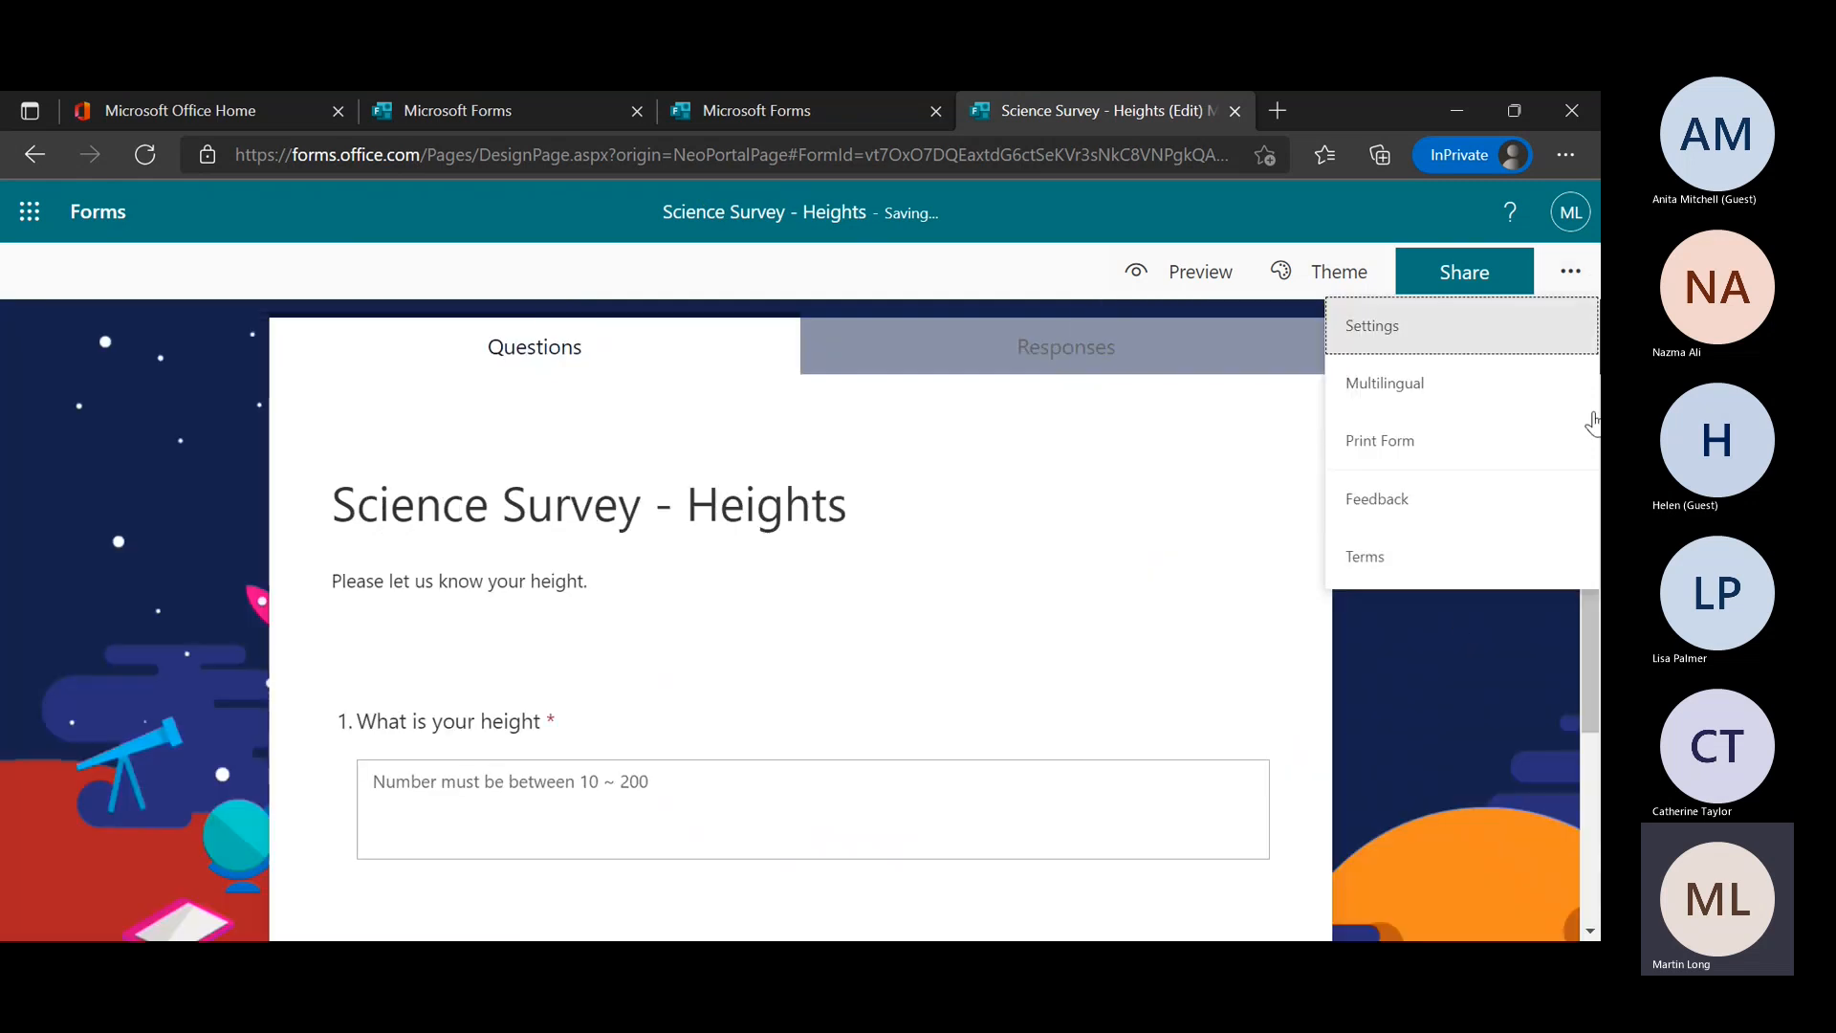
pyautogui.scroll(-3, 1476, 710)
pyautogui.scroll(3, 1477, 710)
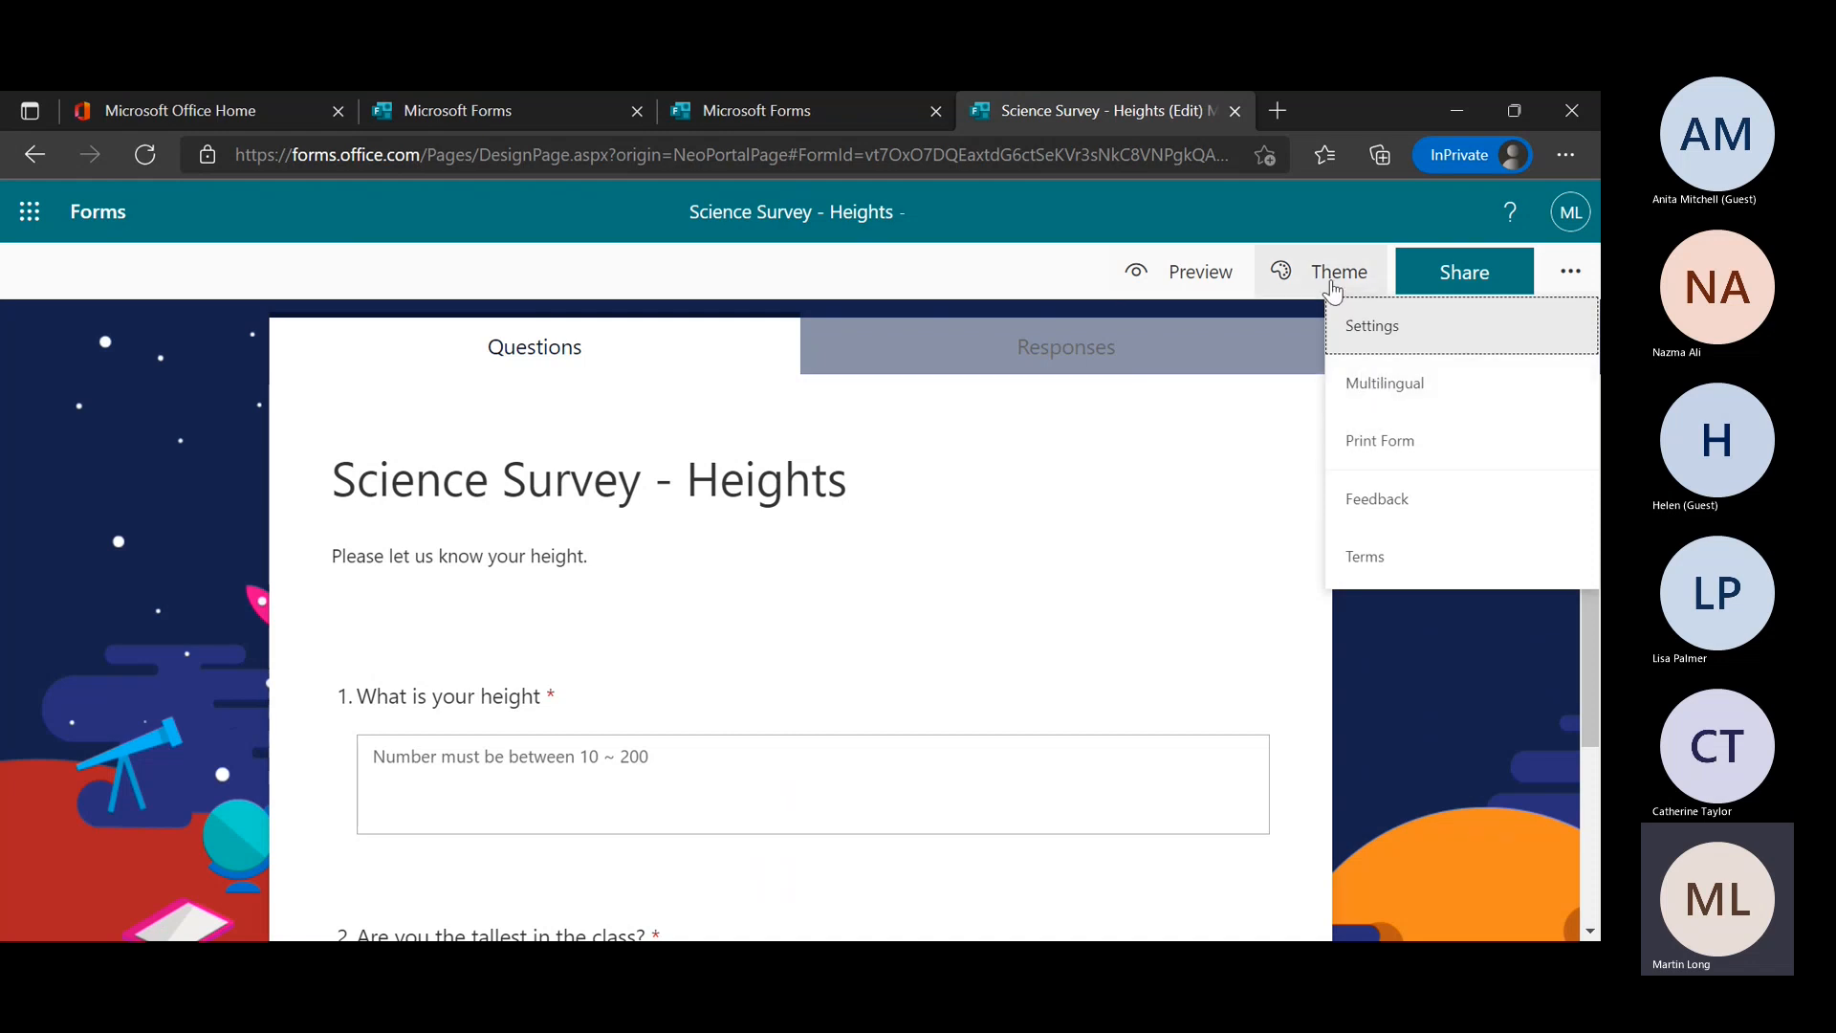
# Look at the options for customising the theme with an image or colour, and return to the theme choices
pyautogui.click(1334, 287)
pyautogui.click(1391, 807)
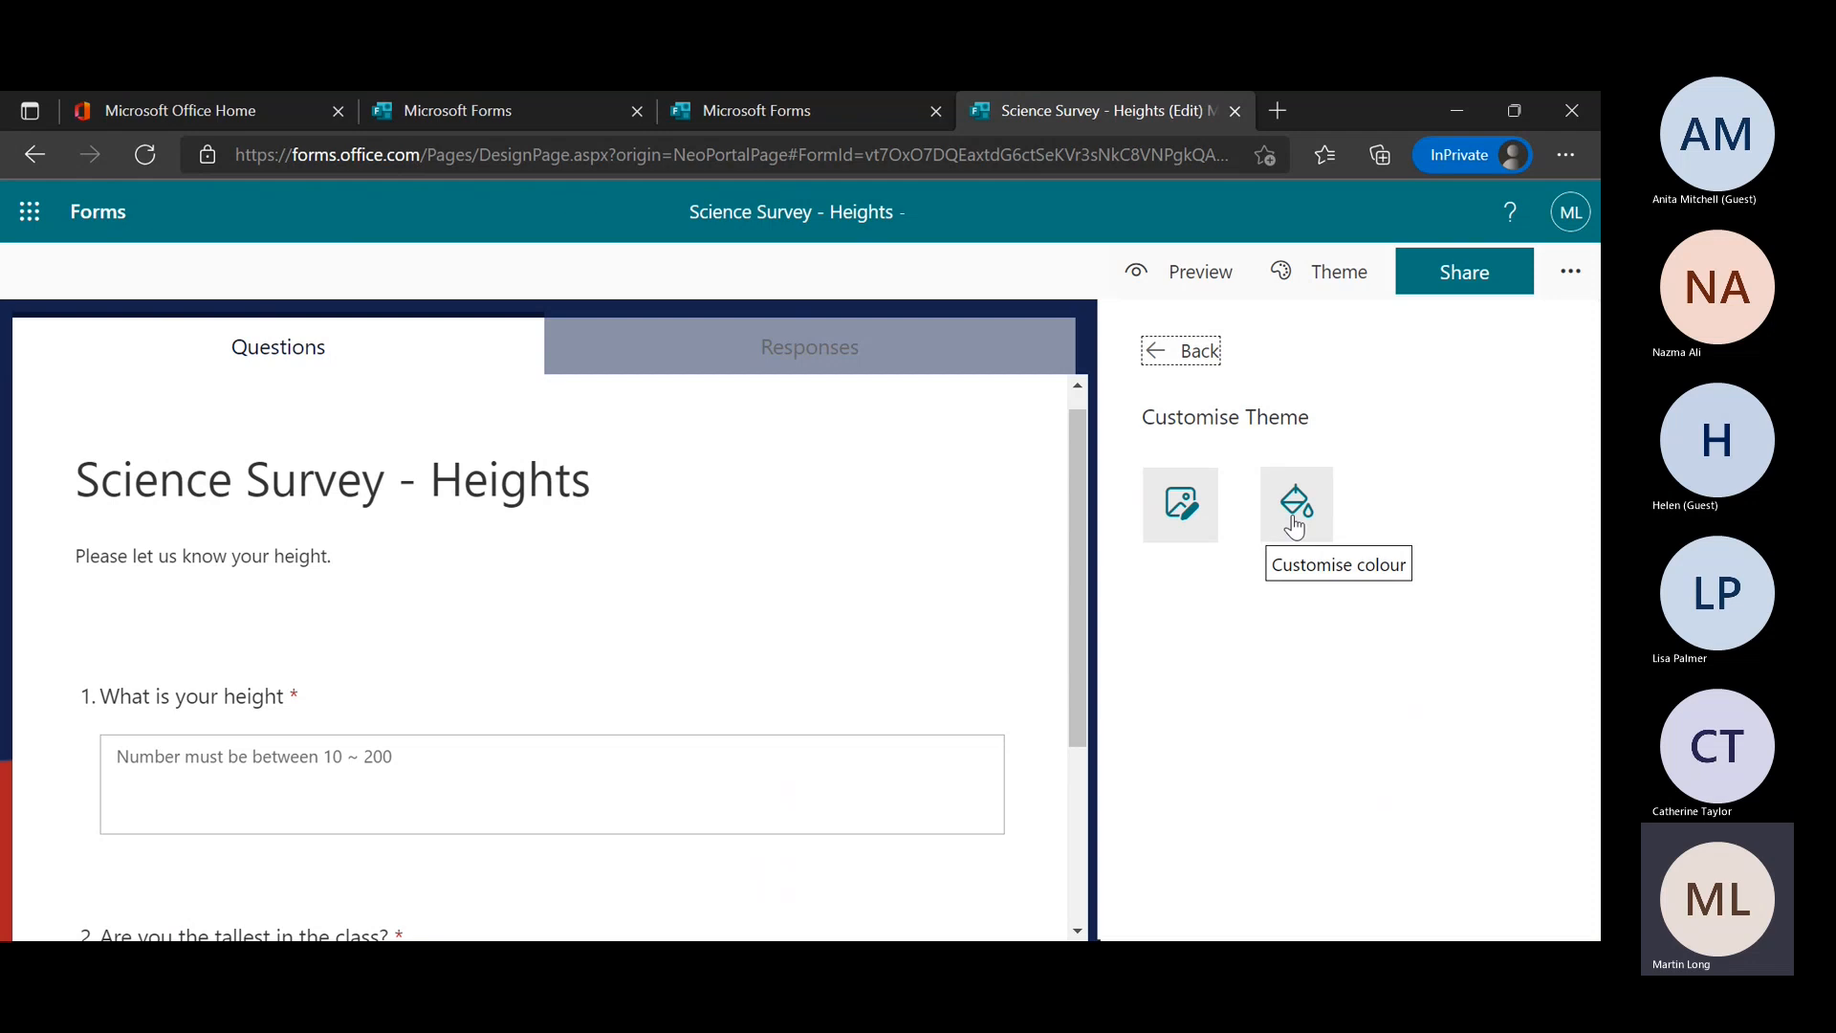
pyautogui.click(1190, 359)
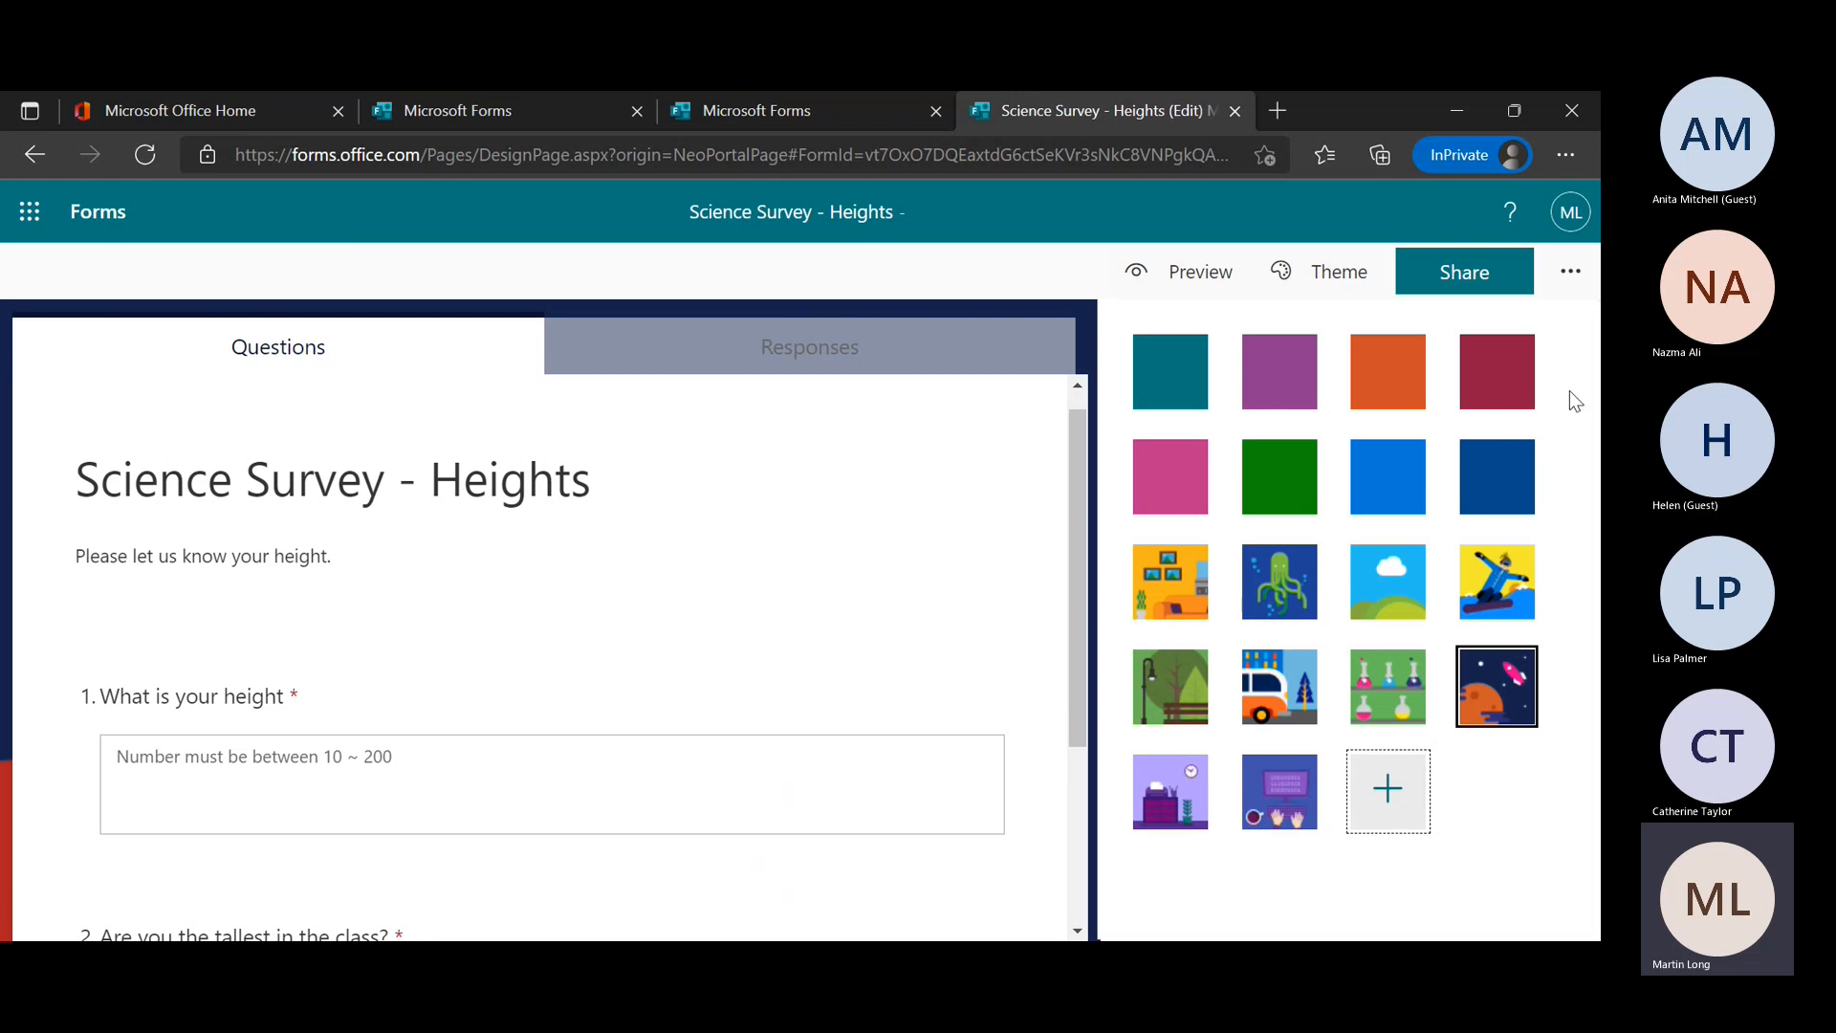
# Try the audience options in the form settings and choose that specific people in the organisation can respond
pyautogui.click(1571, 274)
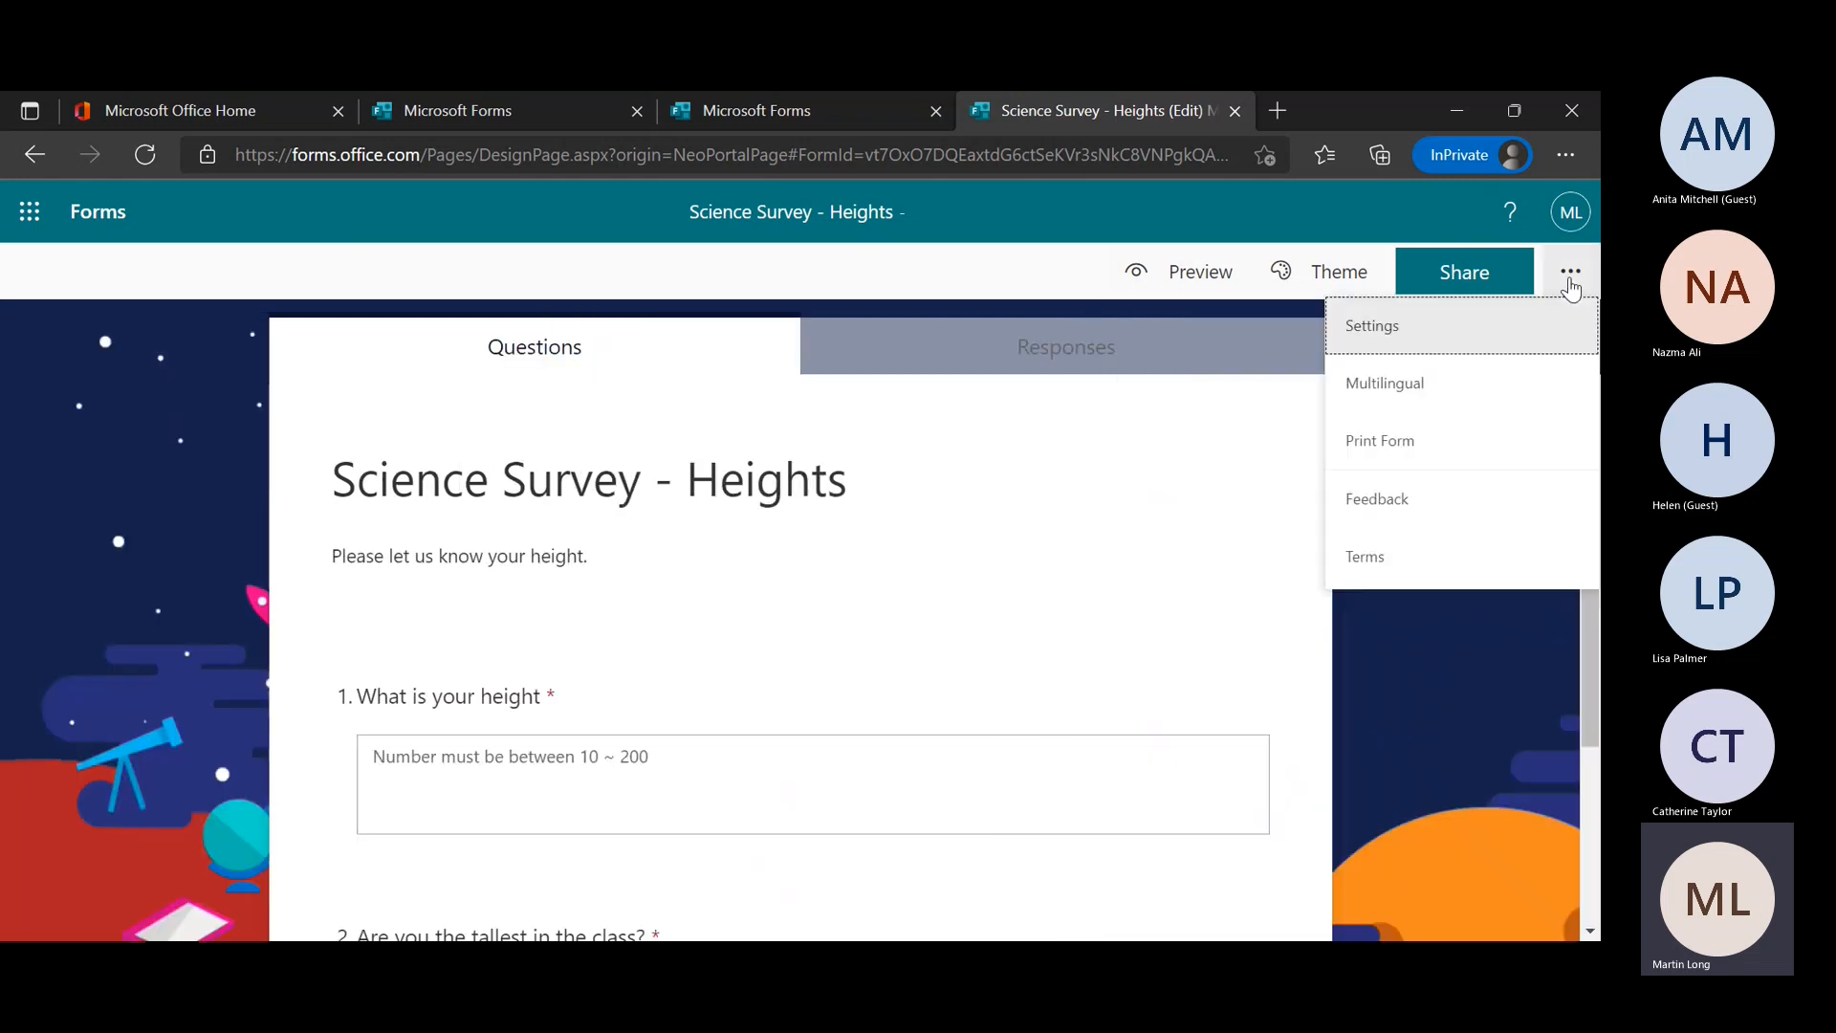
pyautogui.click(1381, 336)
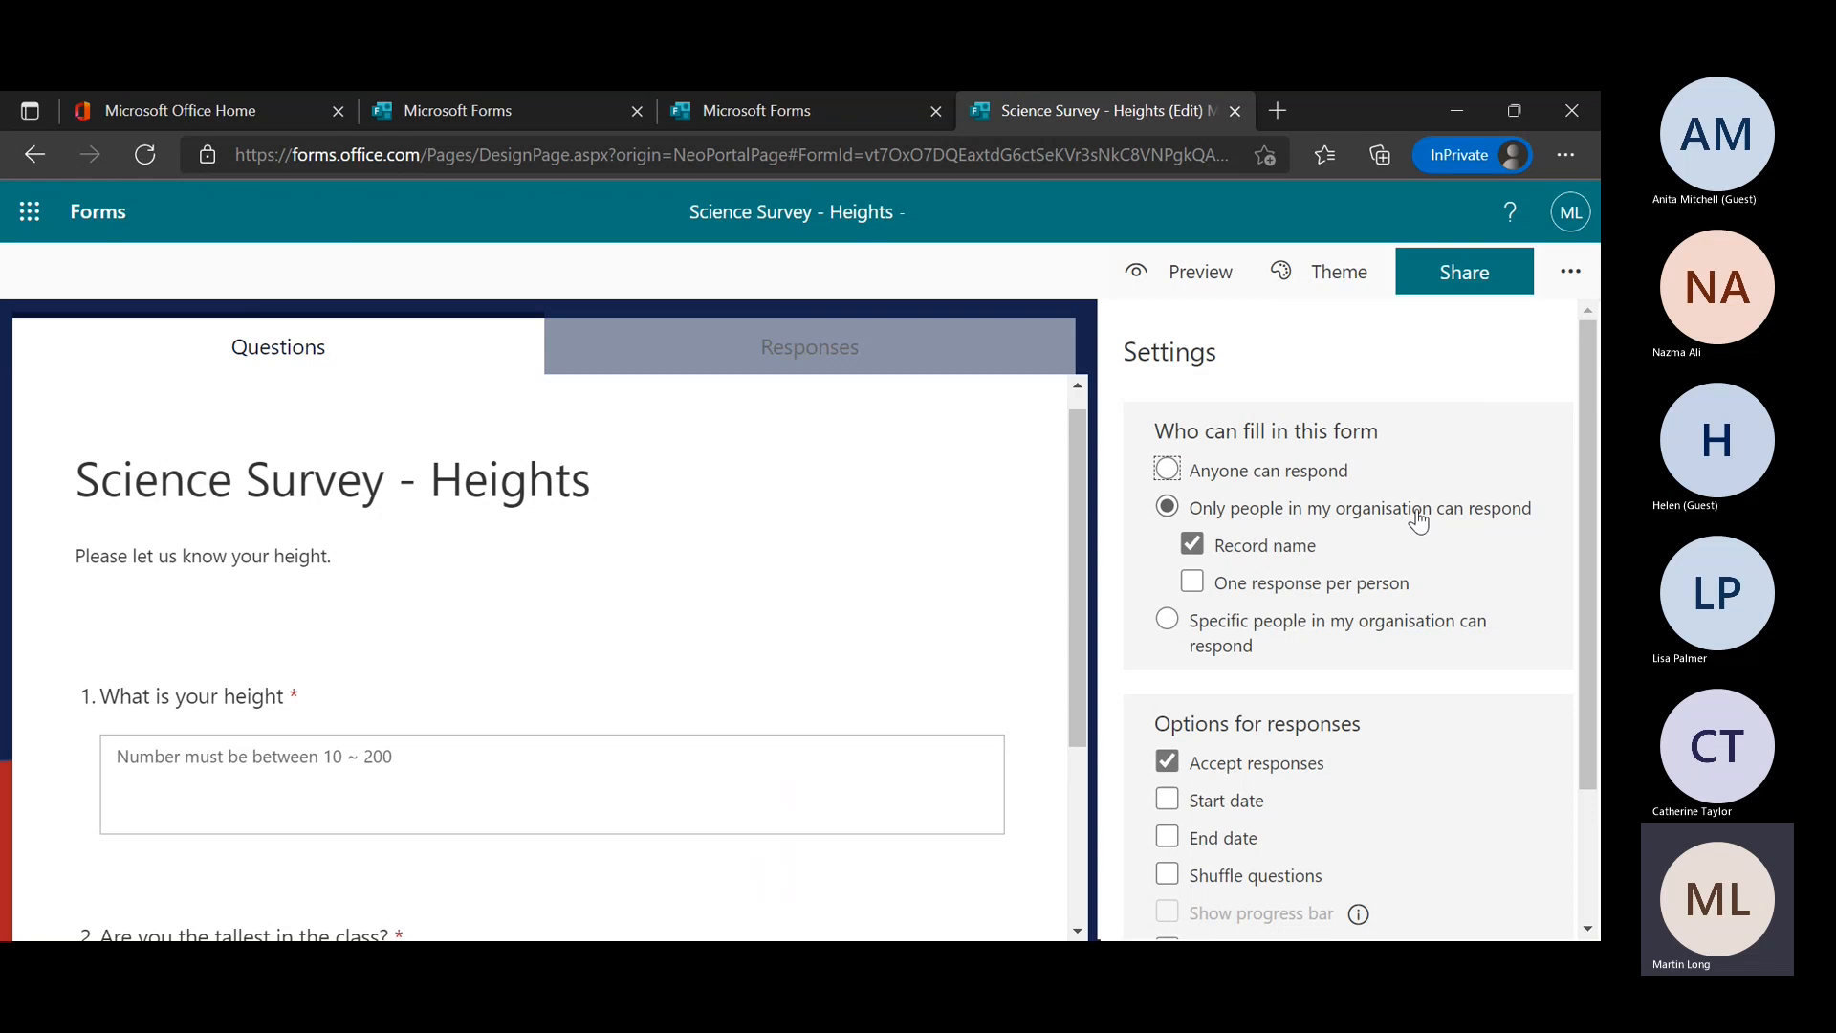
pyautogui.click(1168, 472)
pyautogui.click(1167, 508)
pyautogui.click(1192, 584)
pyautogui.click(1168, 621)
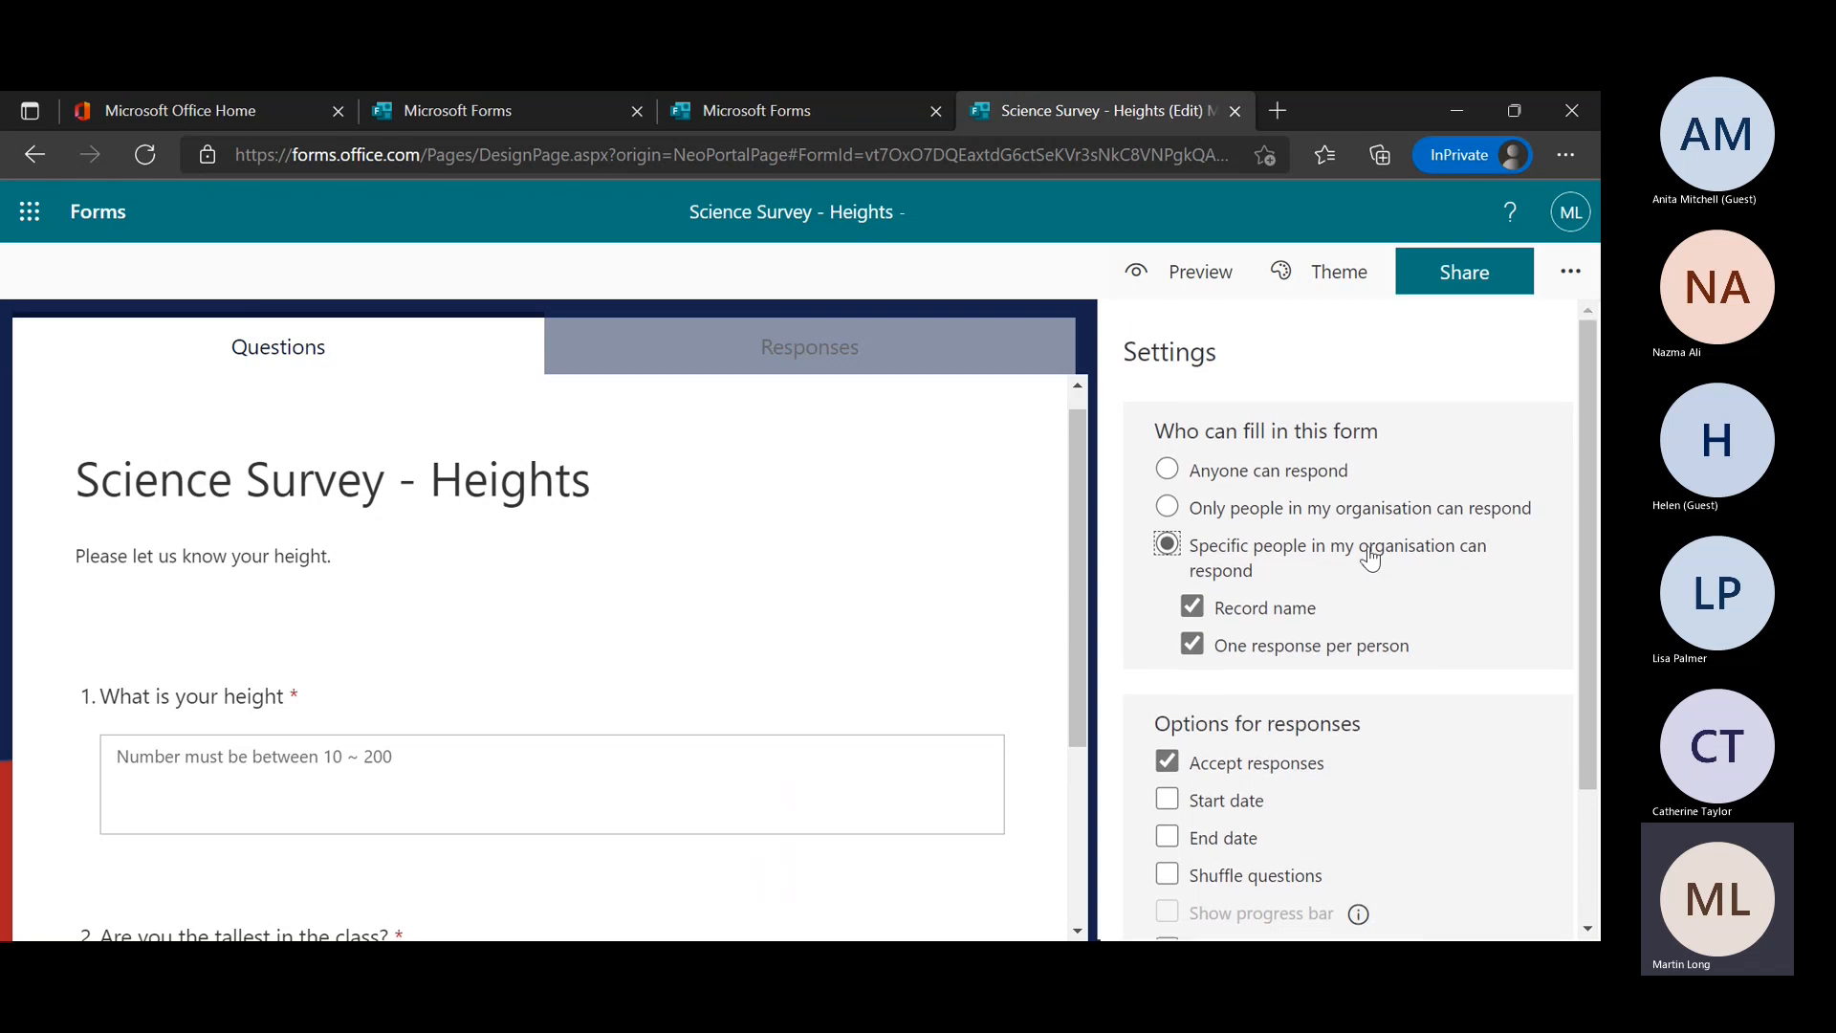
# Enable a start date for responses on 02/11/2021 at 17:00
pyautogui.scroll(-2, 1275, 587)
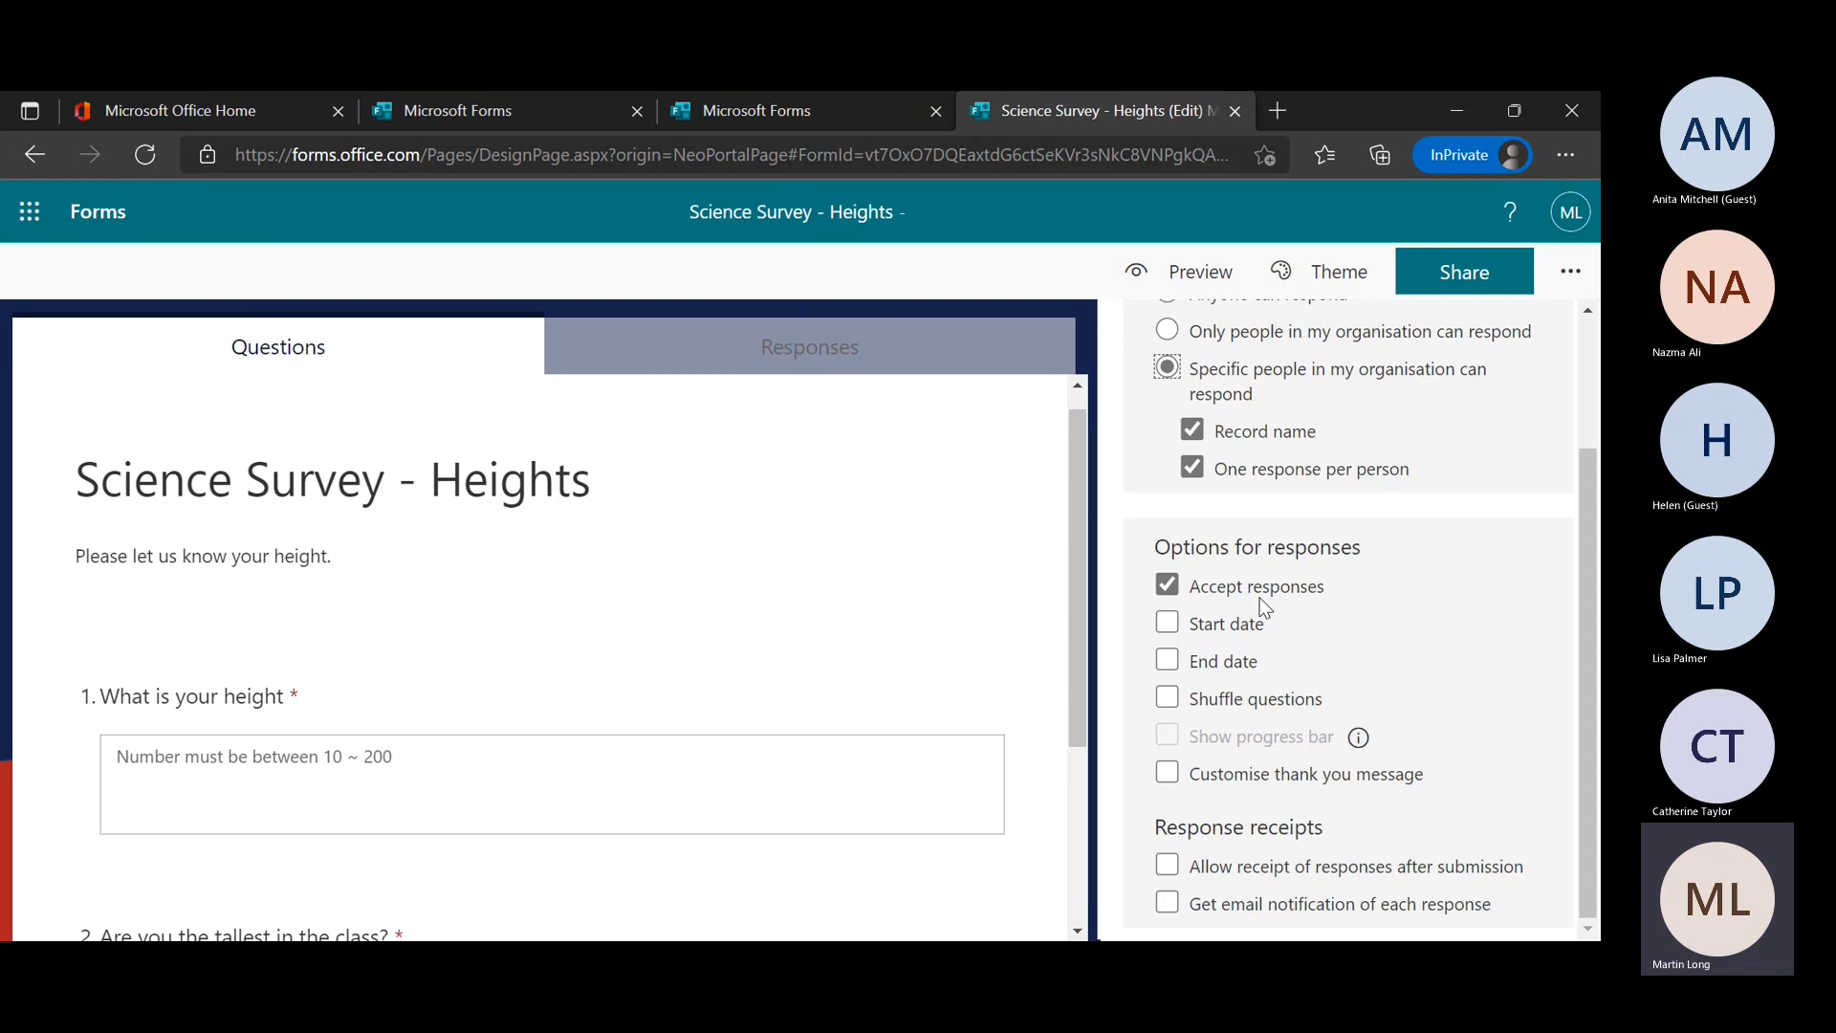
pyautogui.click(1169, 623)
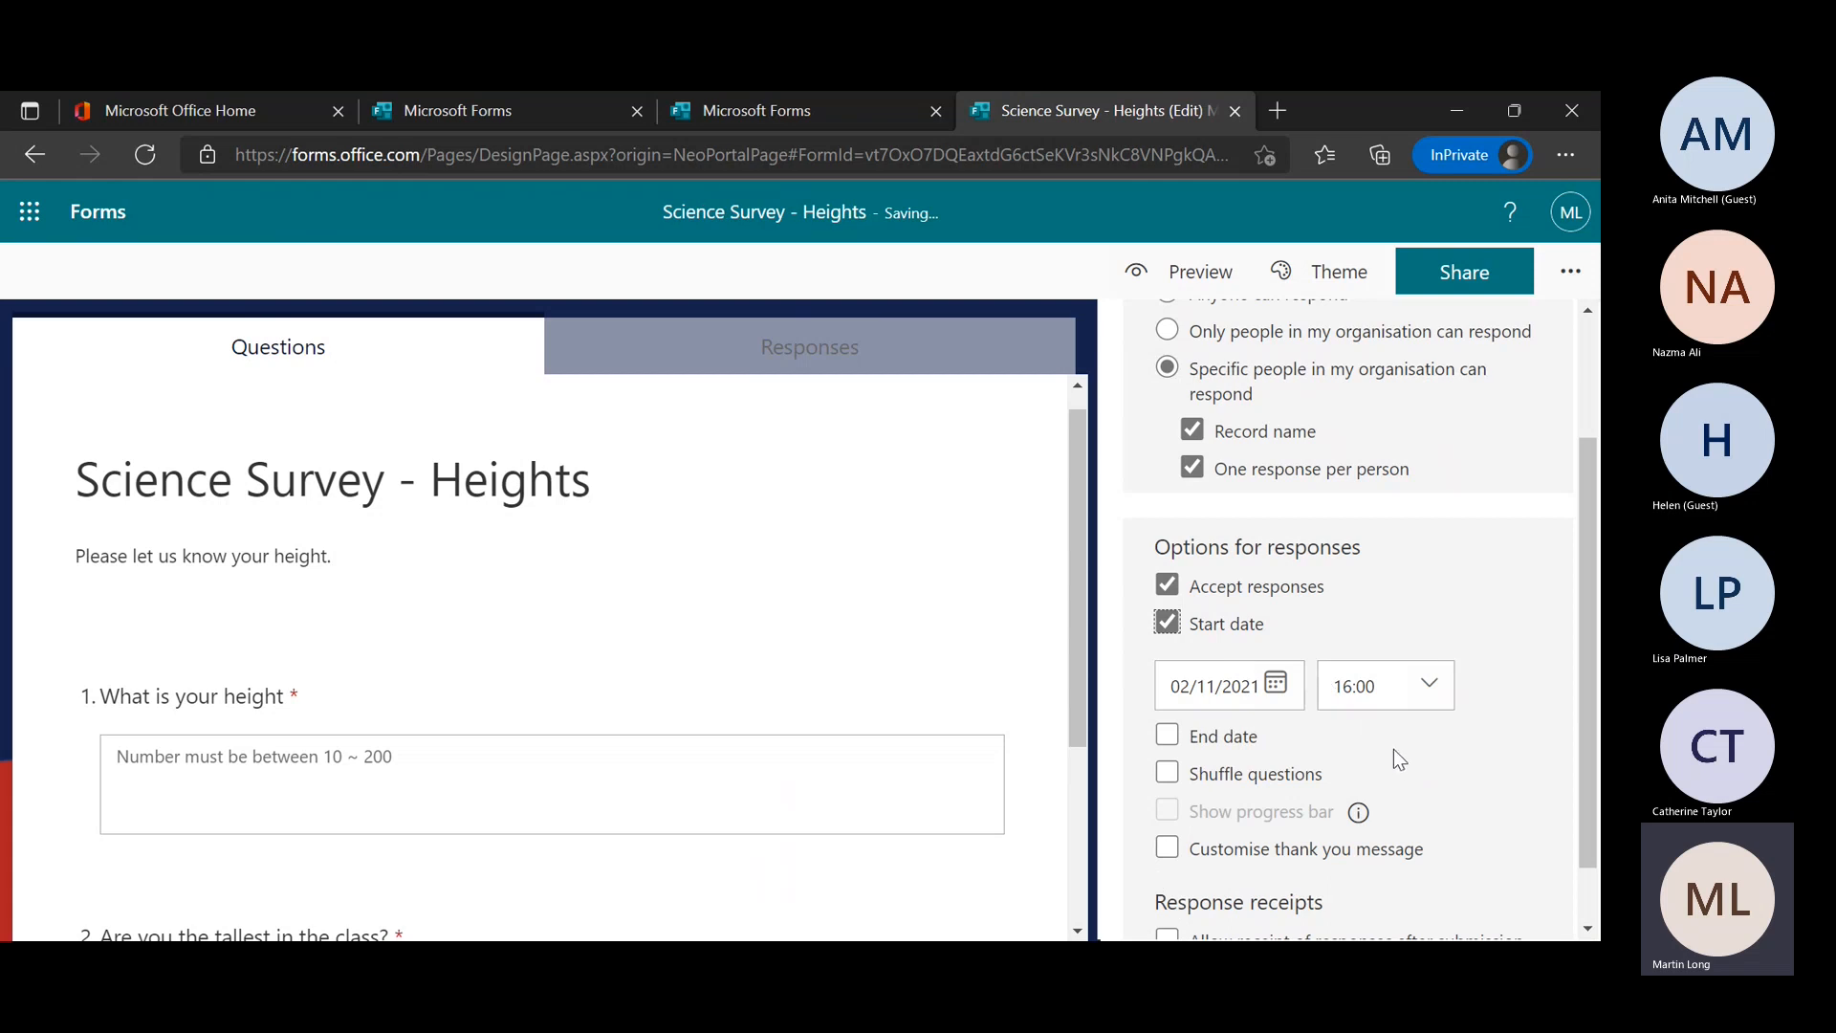
pyautogui.click(1429, 685)
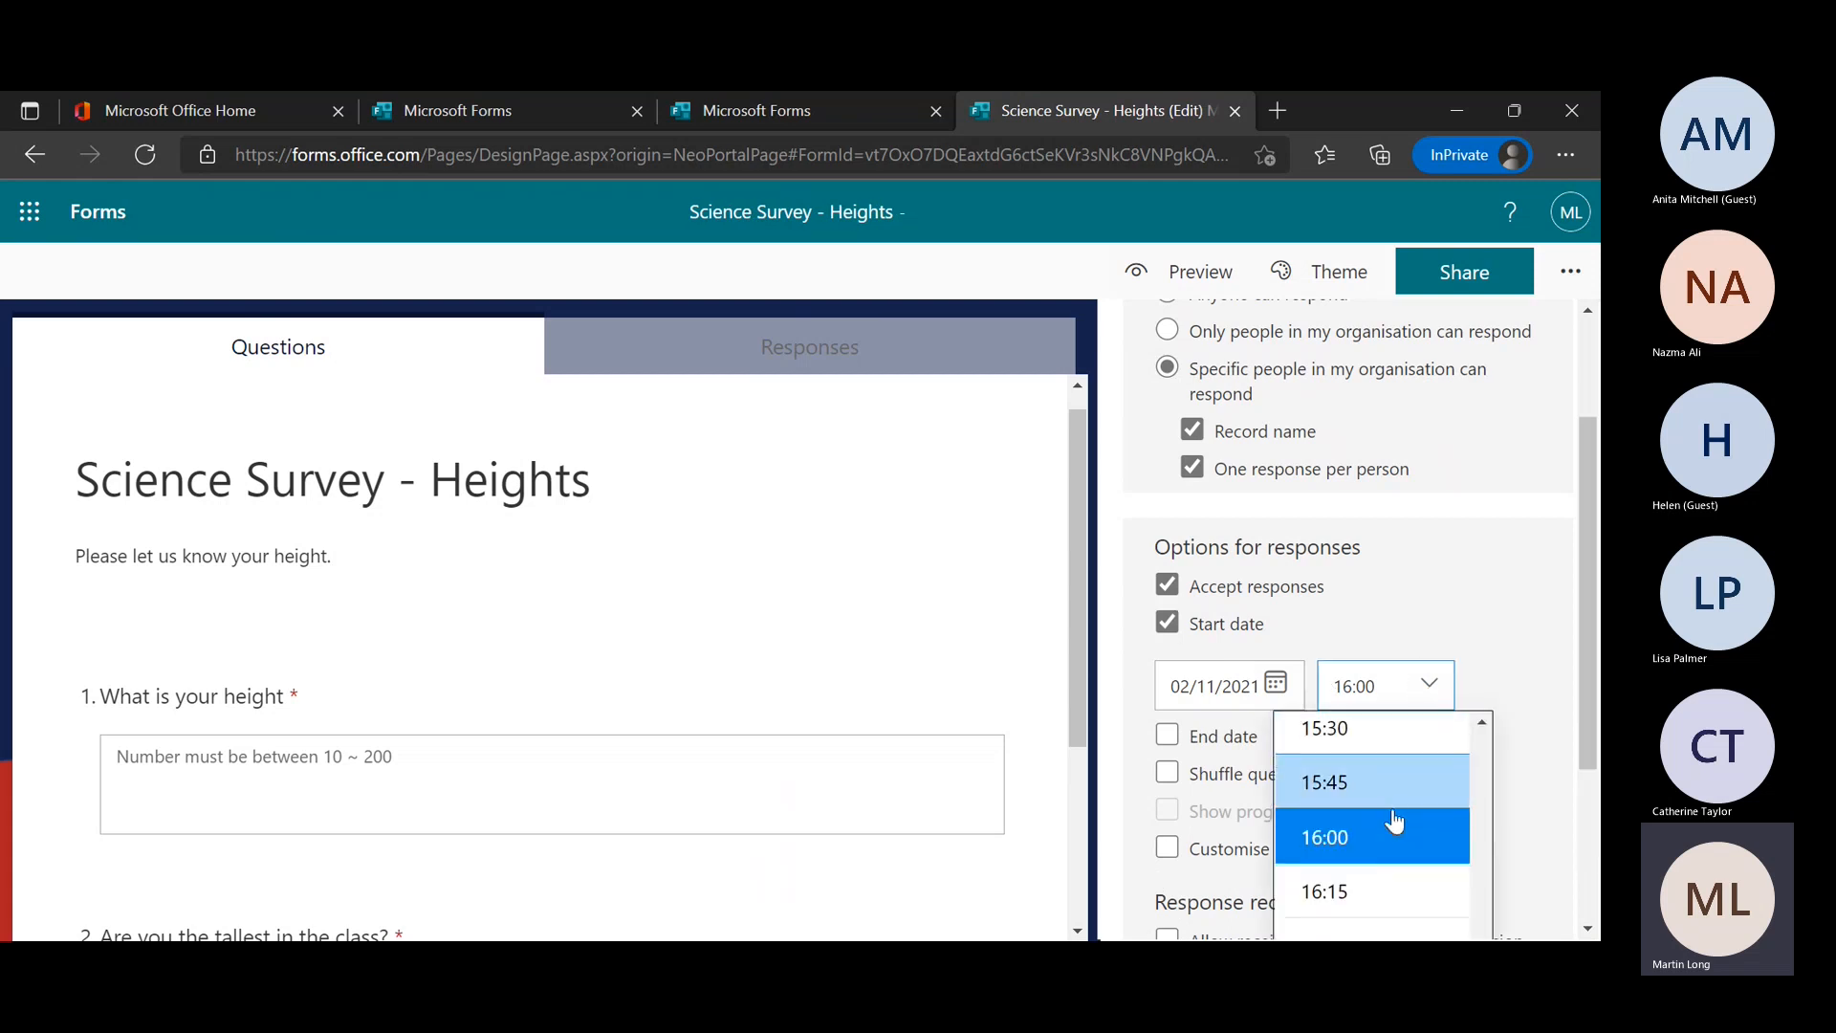
pyautogui.scroll(-3, 1393, 817)
pyautogui.click(1381, 821)
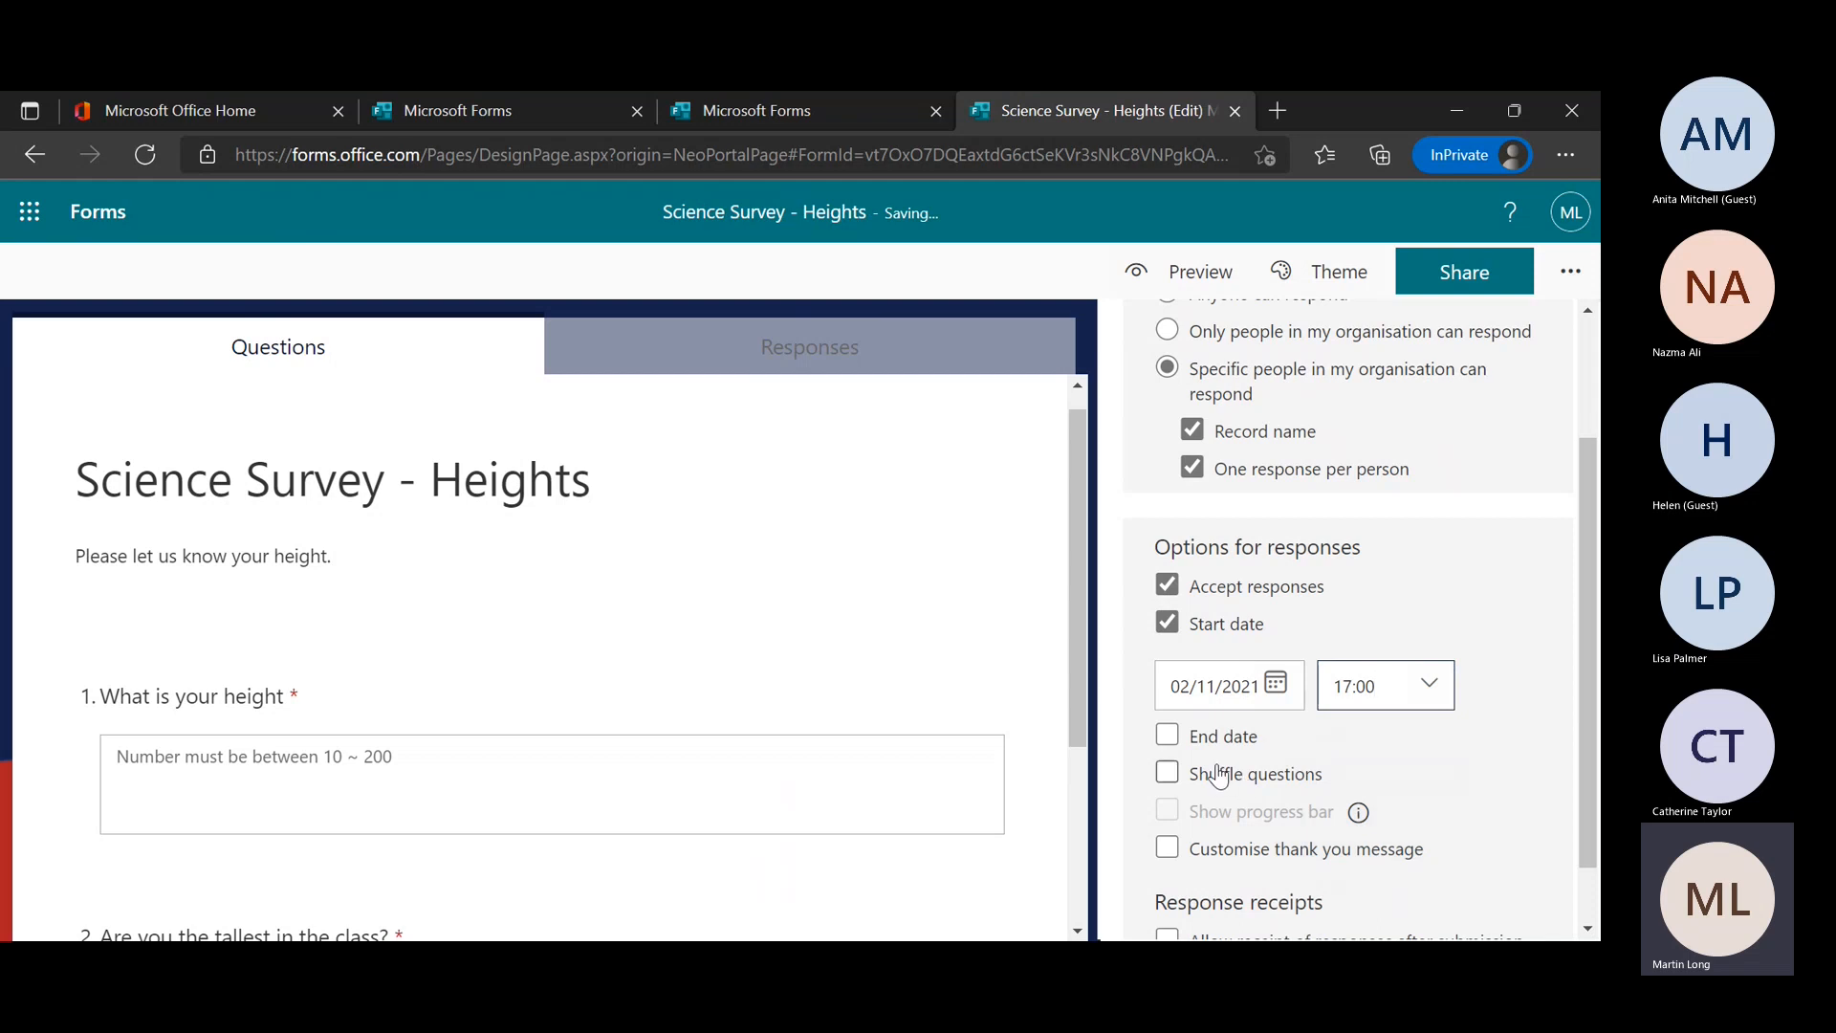
# Enable an end date for responses and set it to 09/11/2021 at 17:00
pyautogui.click(1169, 735)
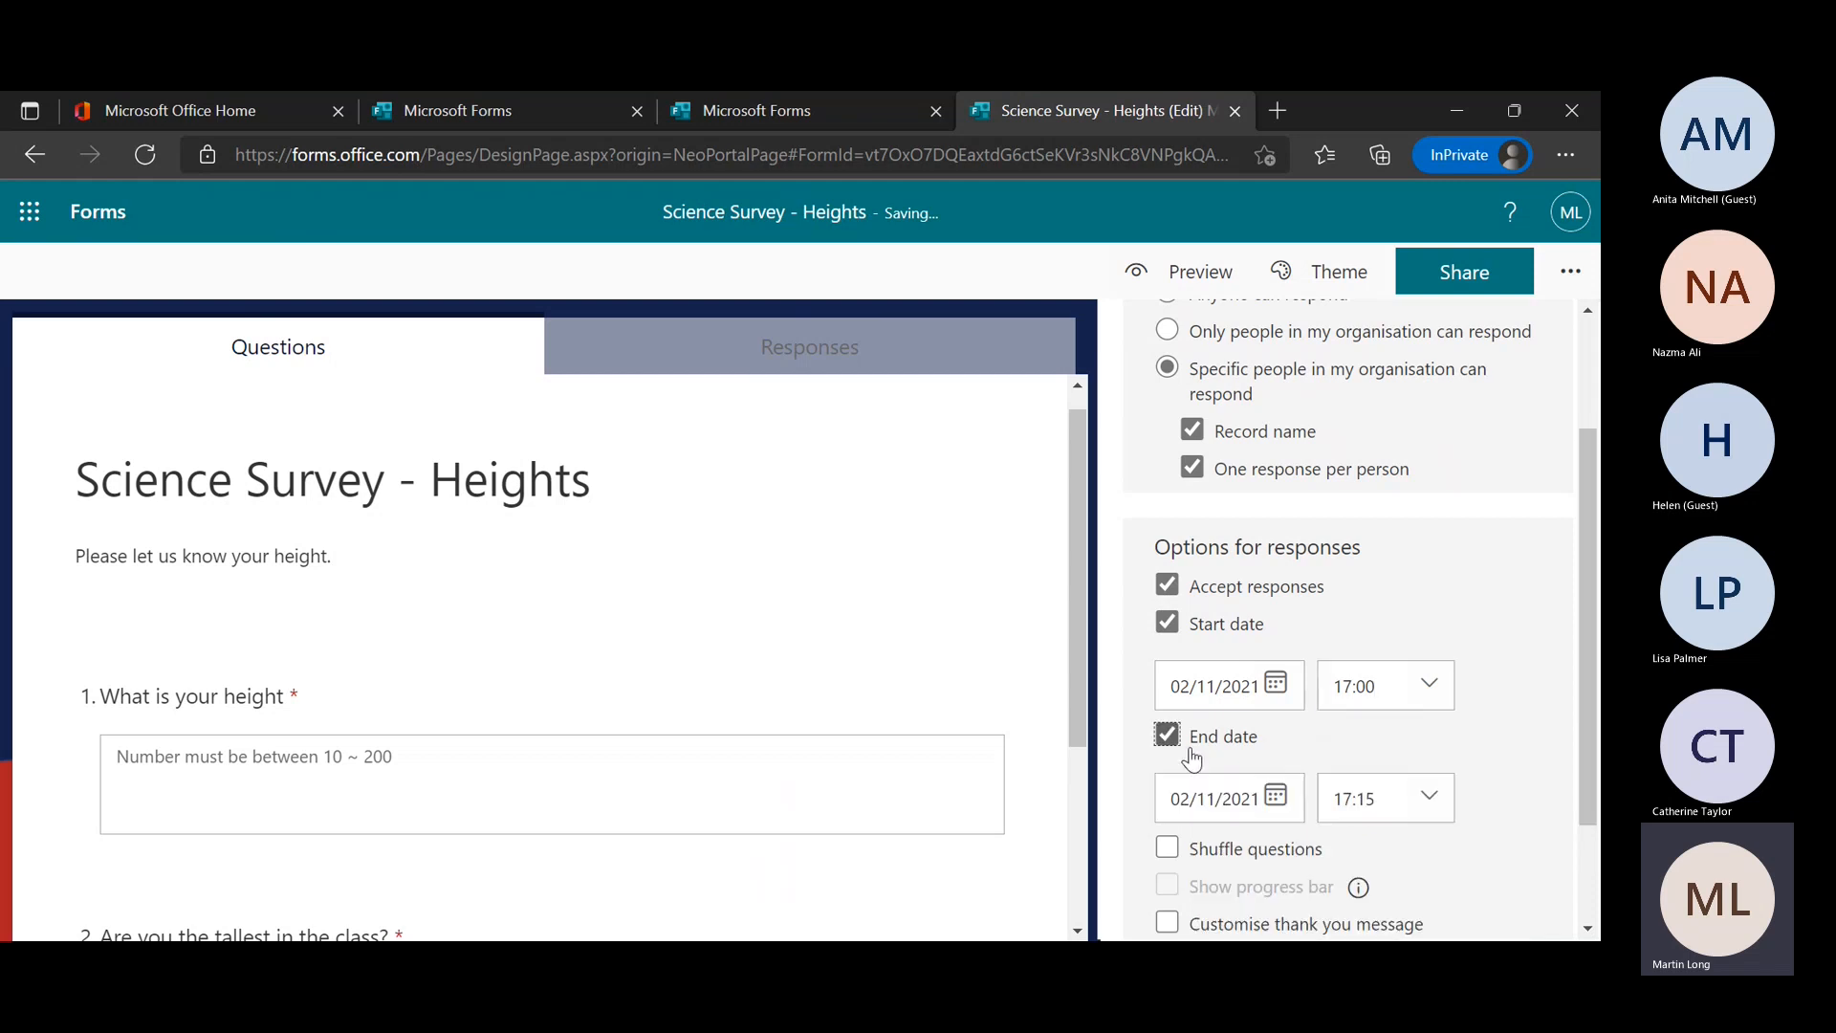
pyautogui.click(1275, 809)
pyautogui.scroll(-3, 1562, 690)
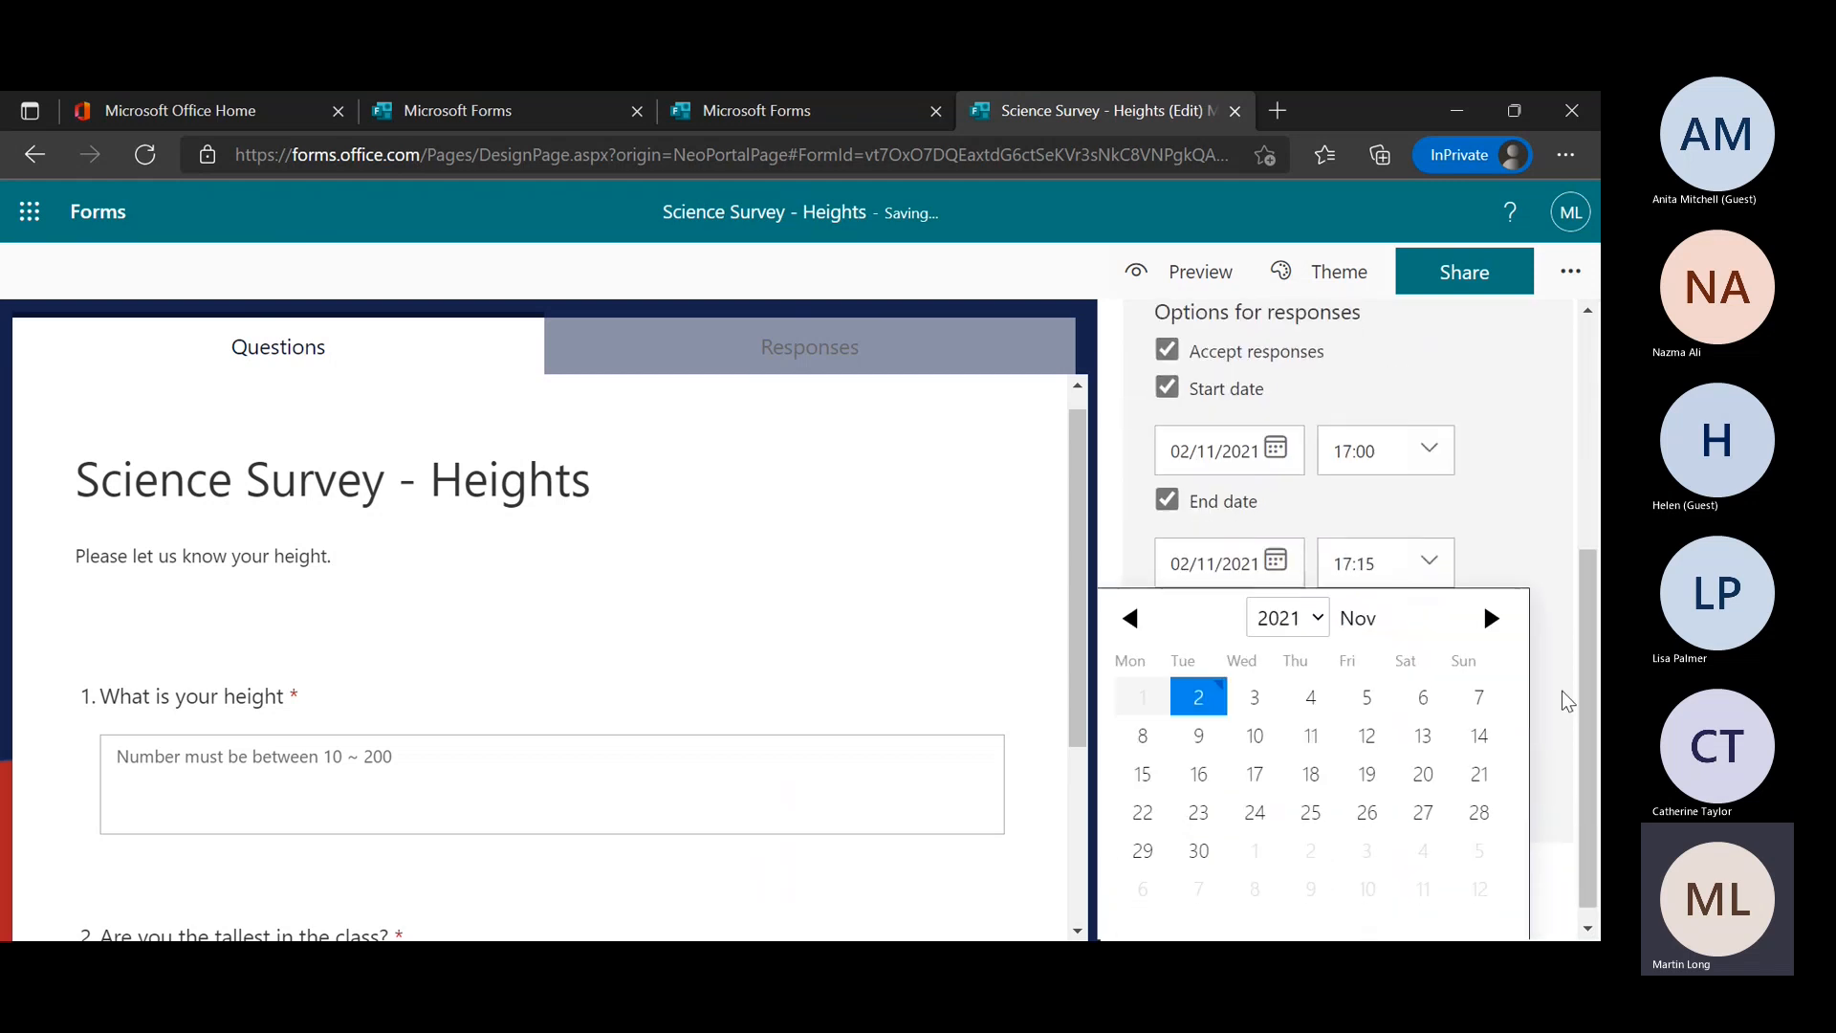
pyautogui.click(1217, 750)
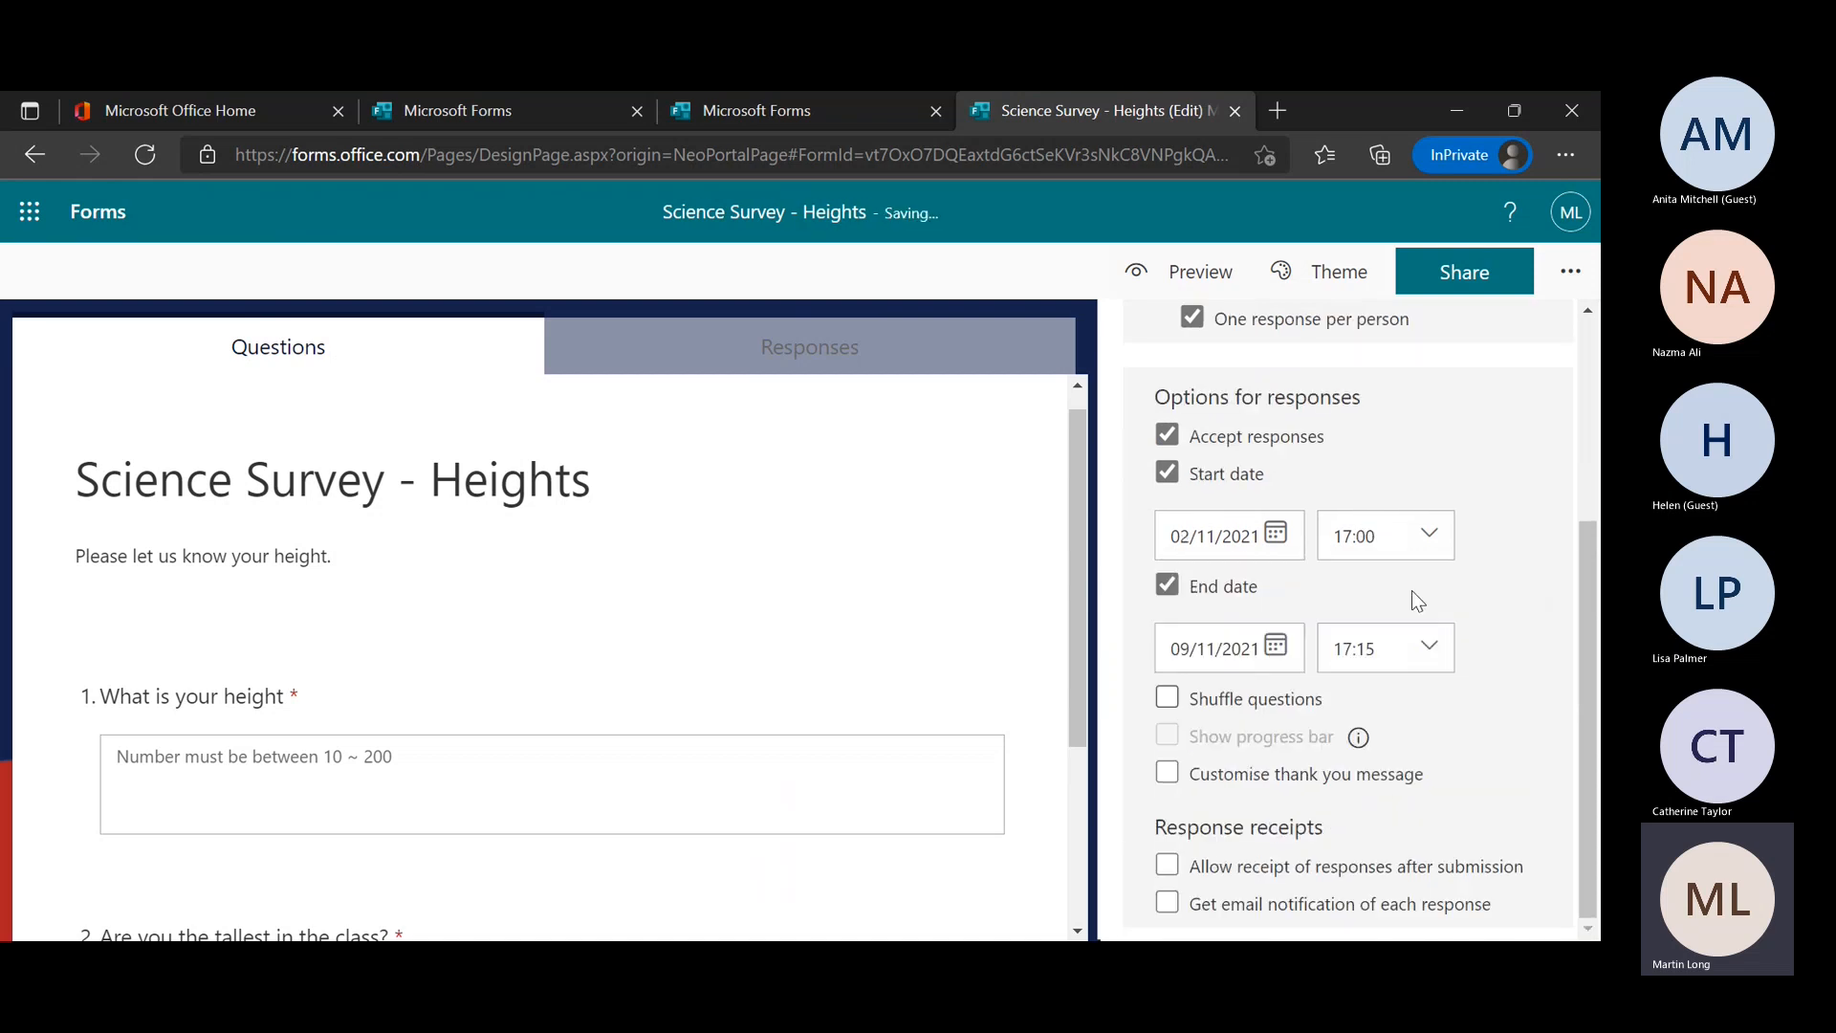
pyautogui.click(1420, 674)
pyautogui.click(1377, 768)
pyautogui.click(1497, 689)
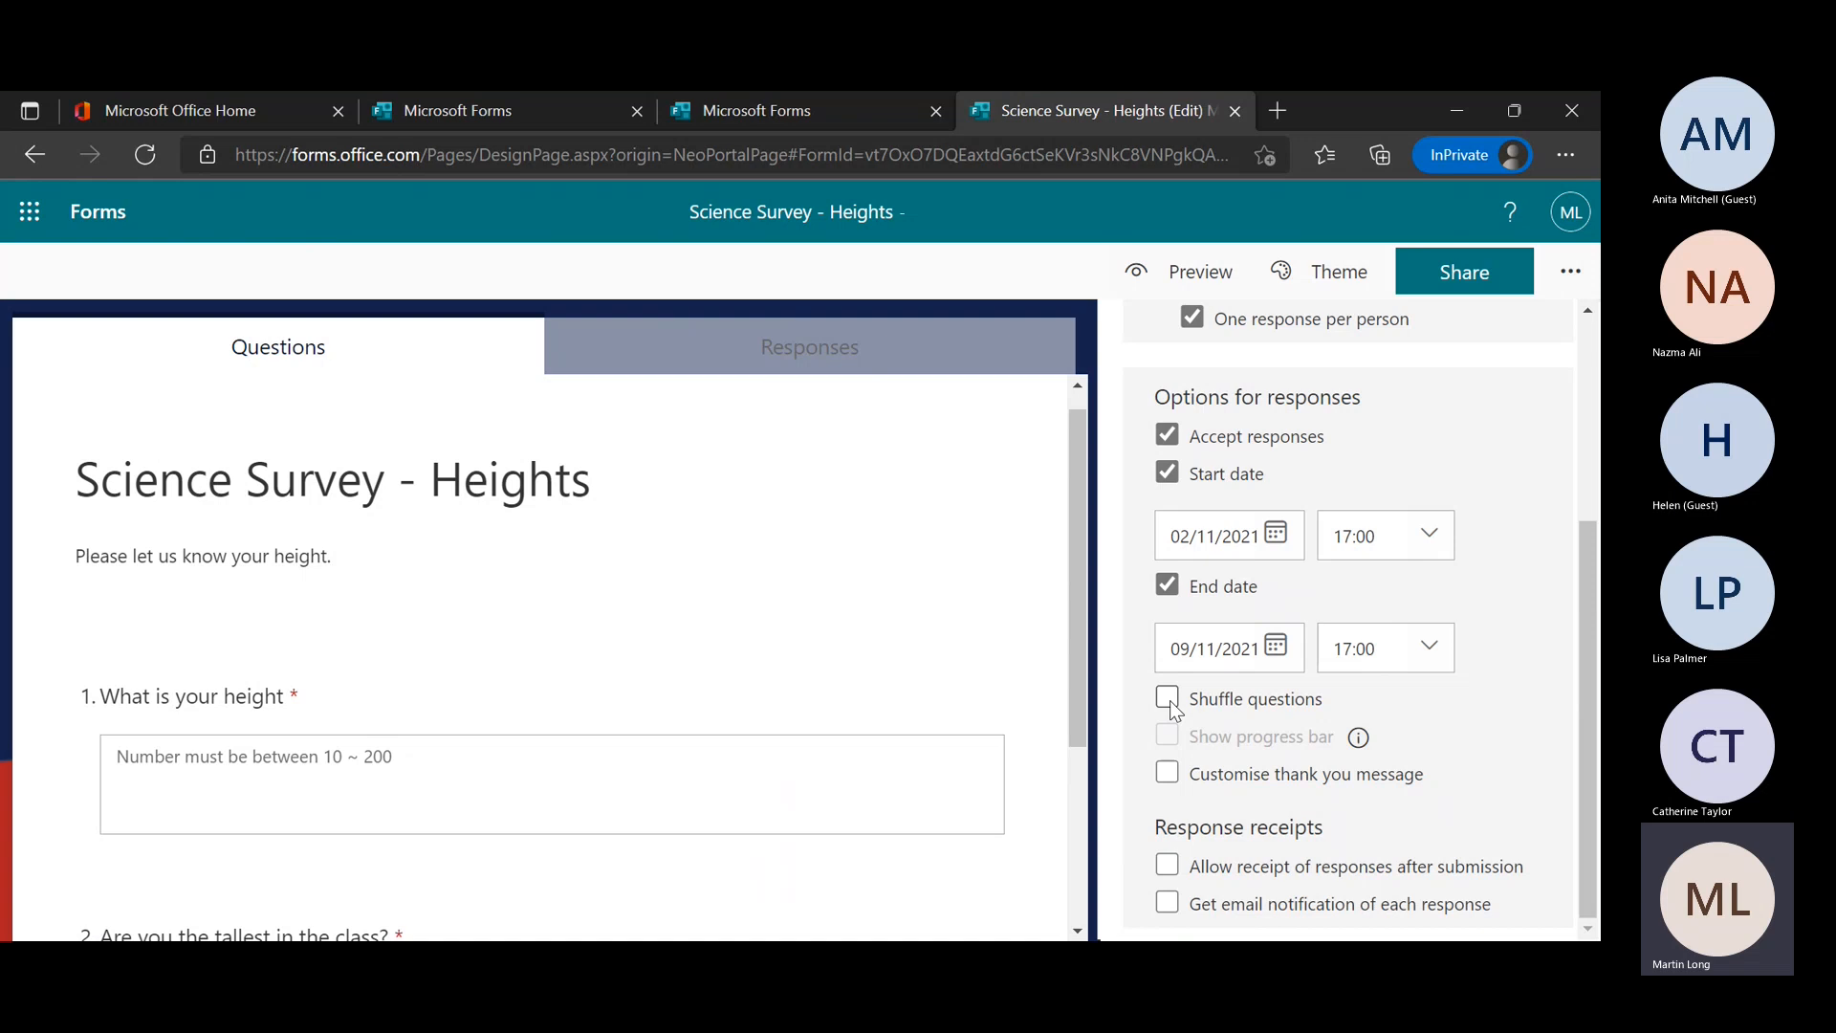
# Turn on question shuffling to see its options and turn it off again
pyautogui.click(1167, 698)
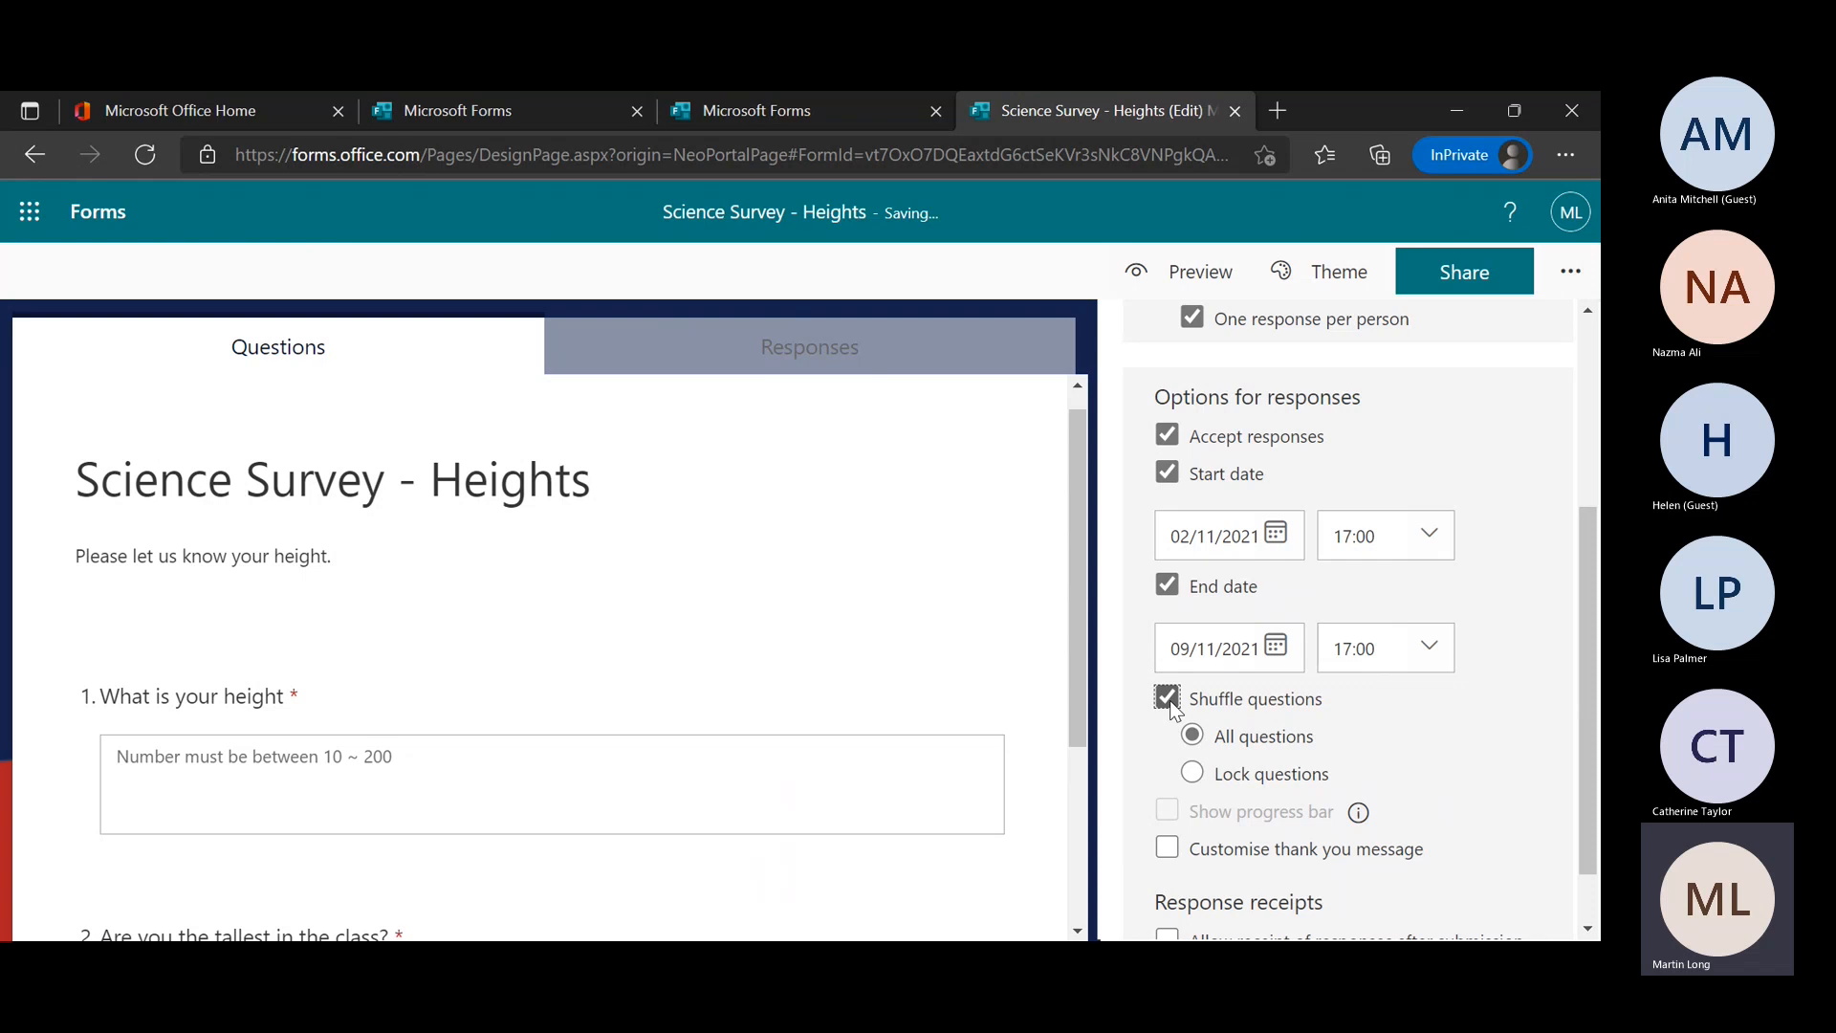
pyautogui.click(1167, 699)
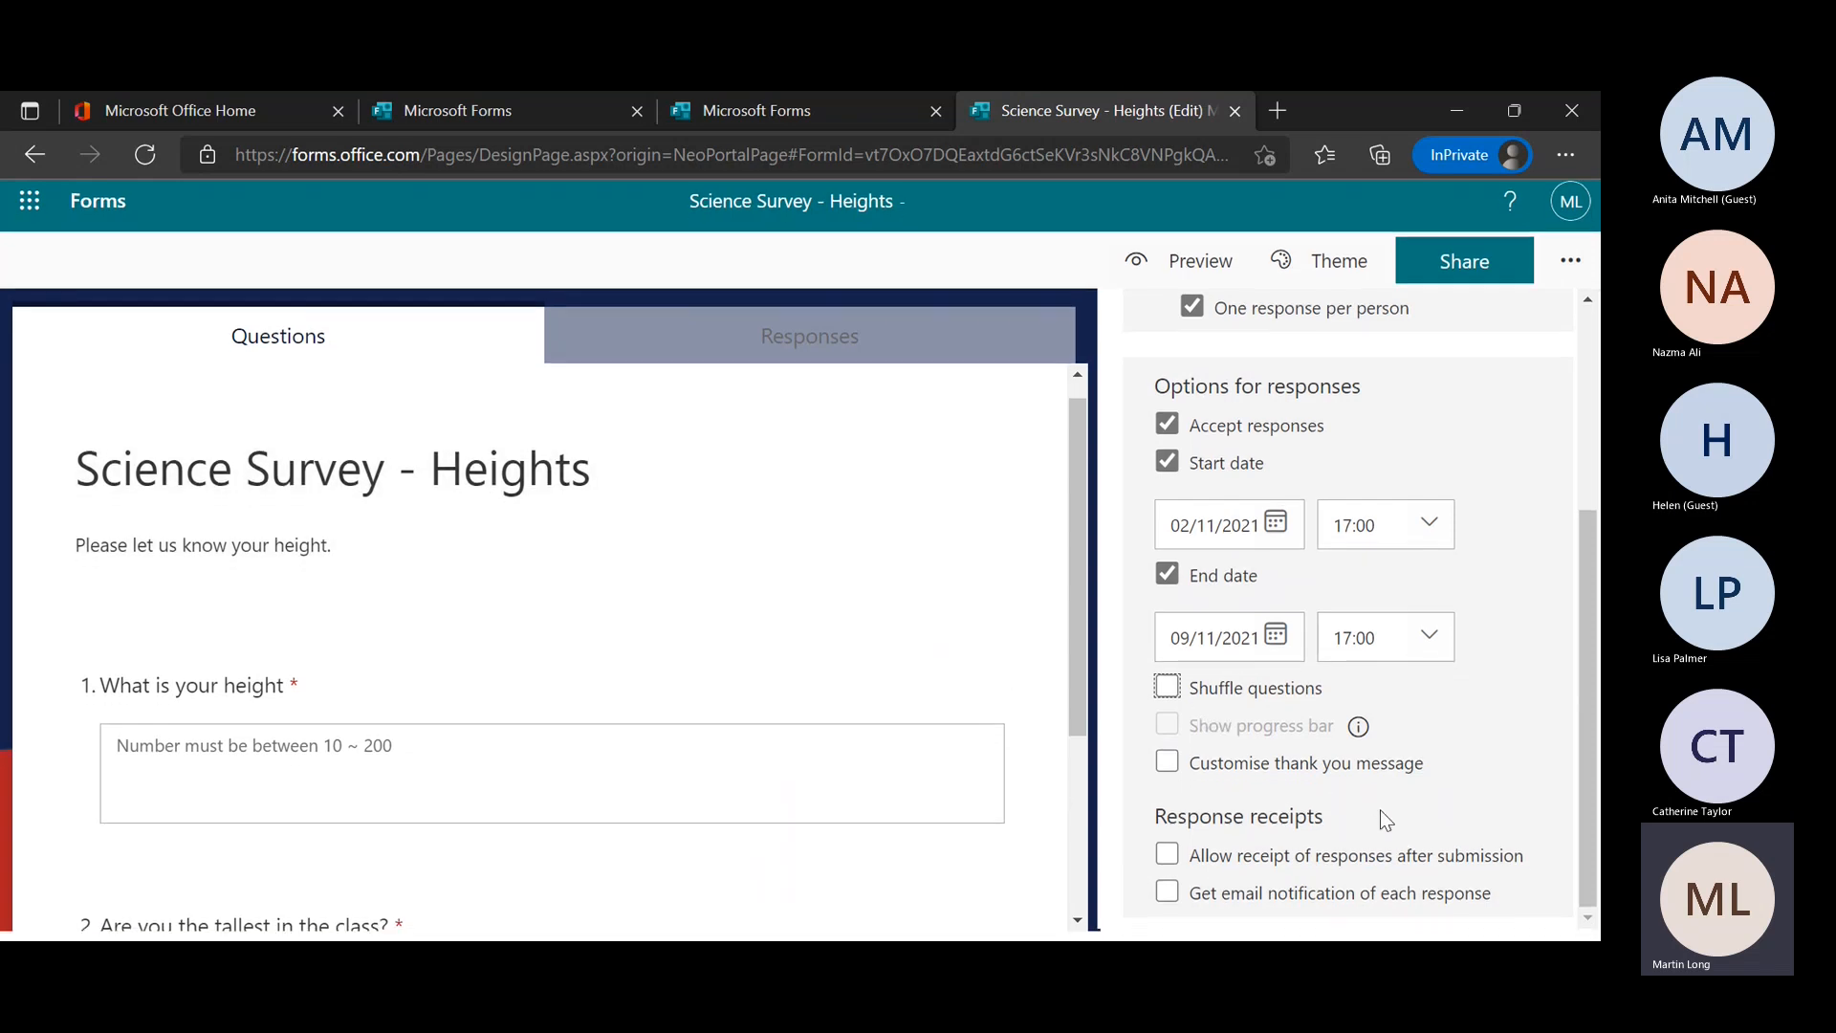
# Customise the thank you message to read "Thank you for confirming your height."
pyautogui.click(1167, 773)
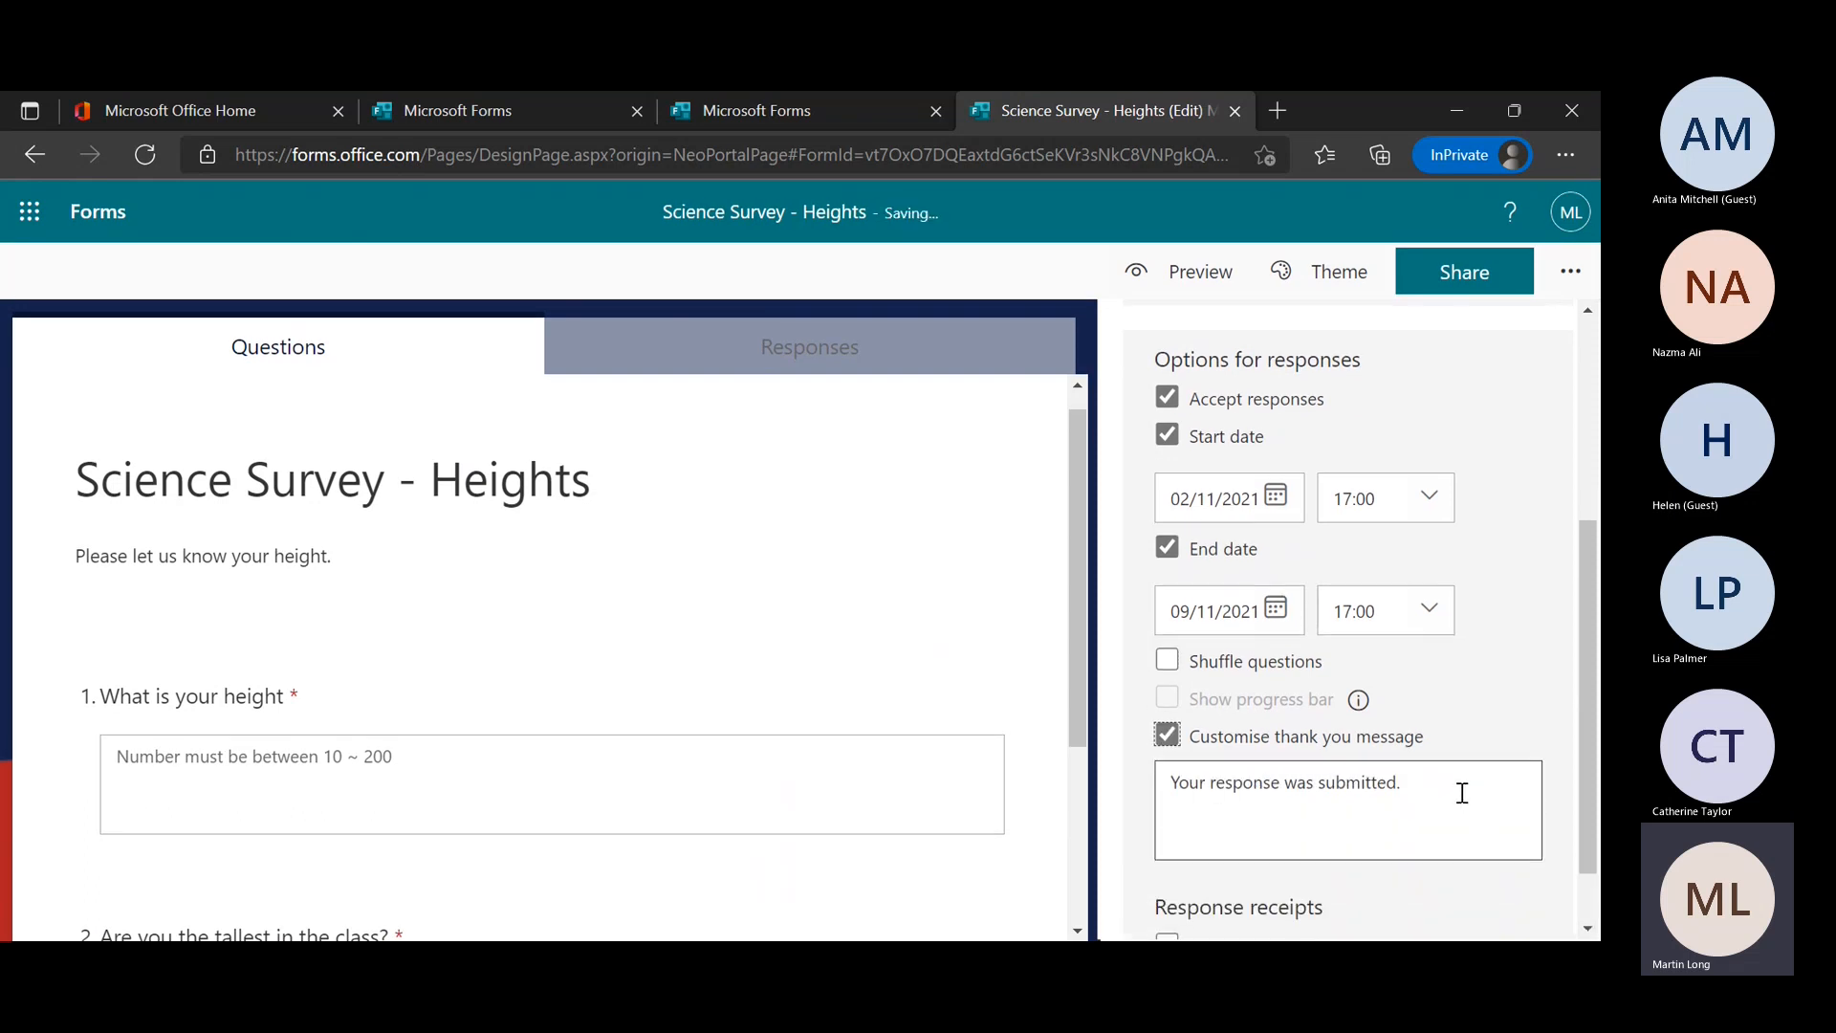
pyautogui.tripleClick(1462, 793)
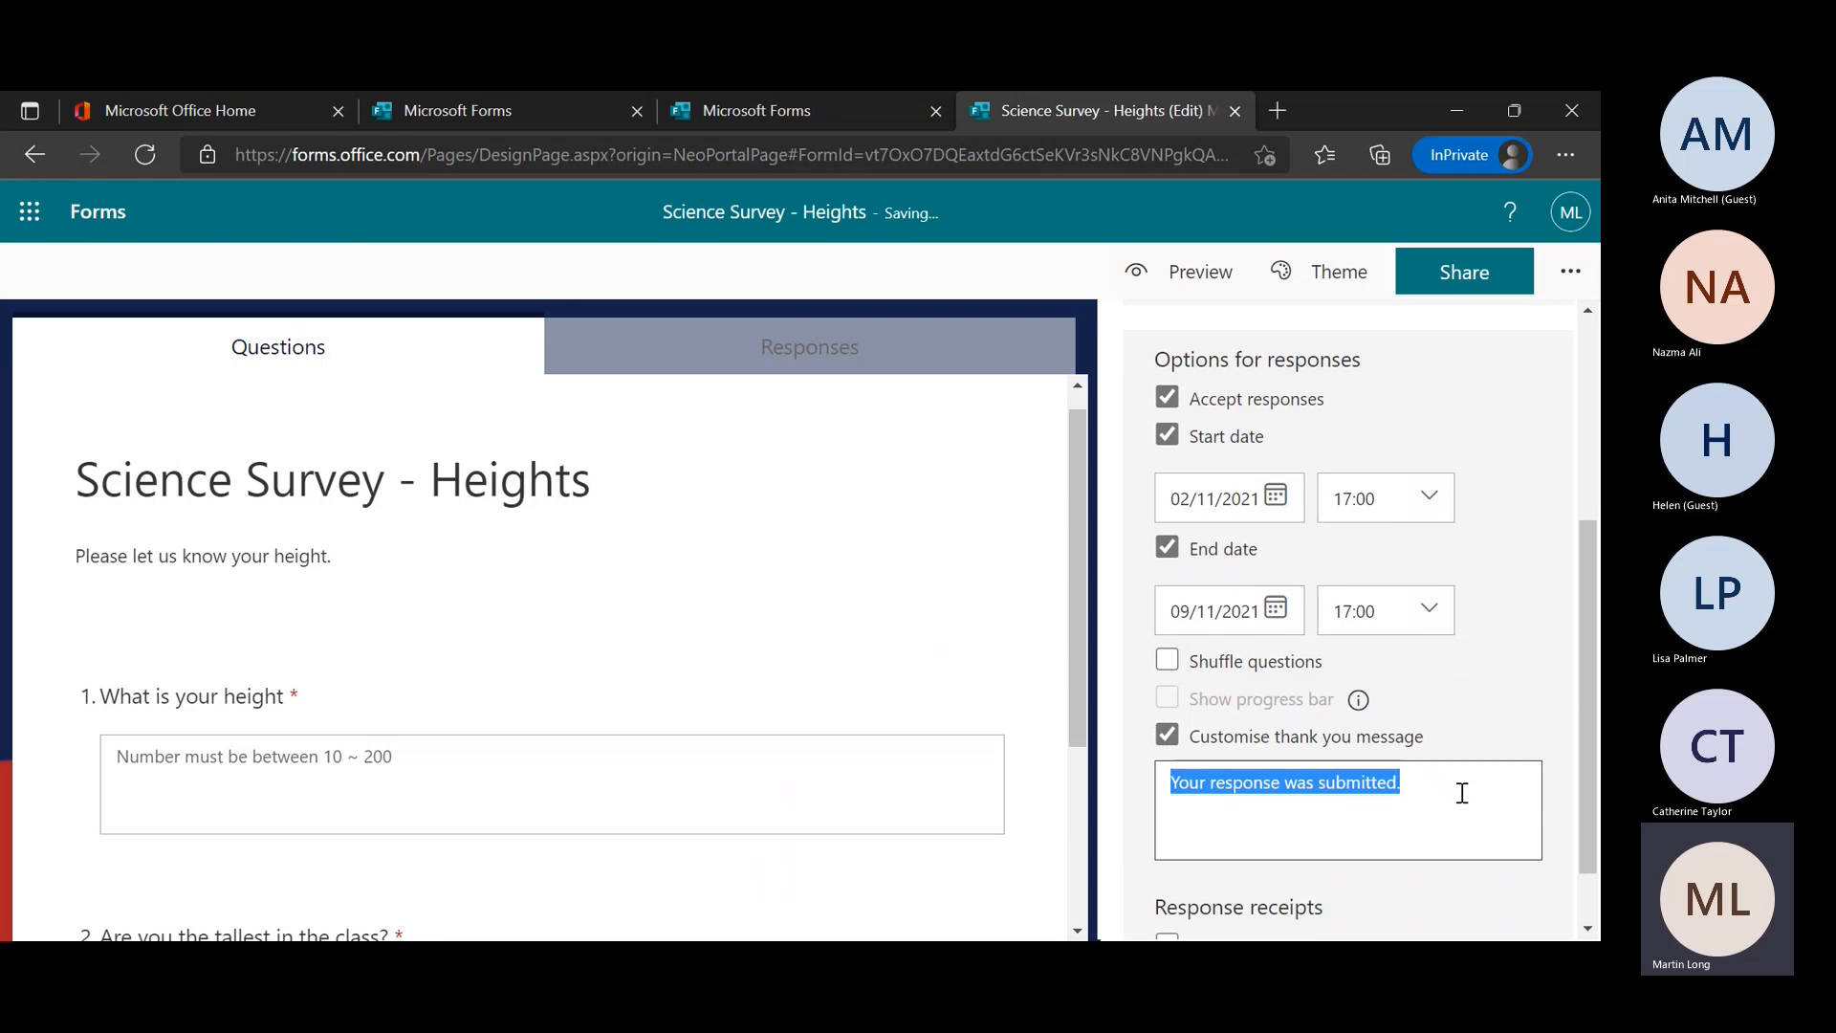
pyautogui.write('Than')
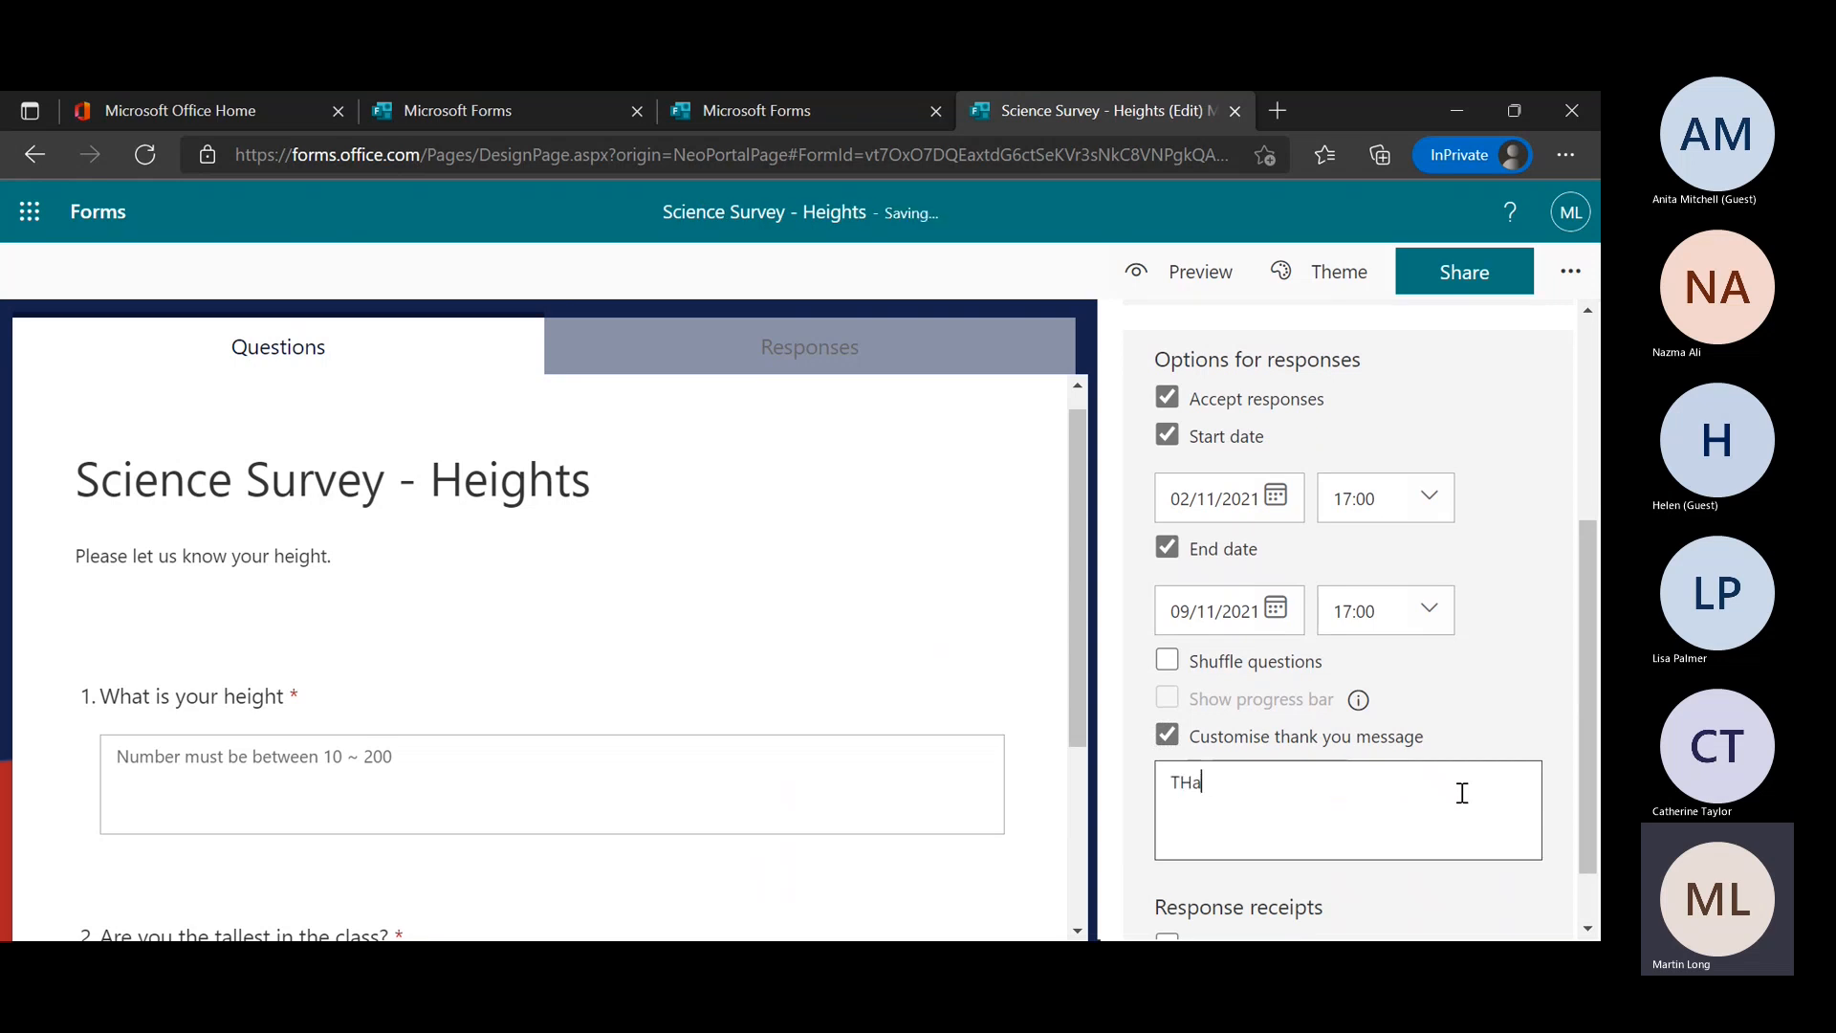
pyautogui.press('BackSpace')
pyautogui.press('BackSpace')
pyautogui.press('BackSpace')
pyautogui.write('hank you for confirming ')
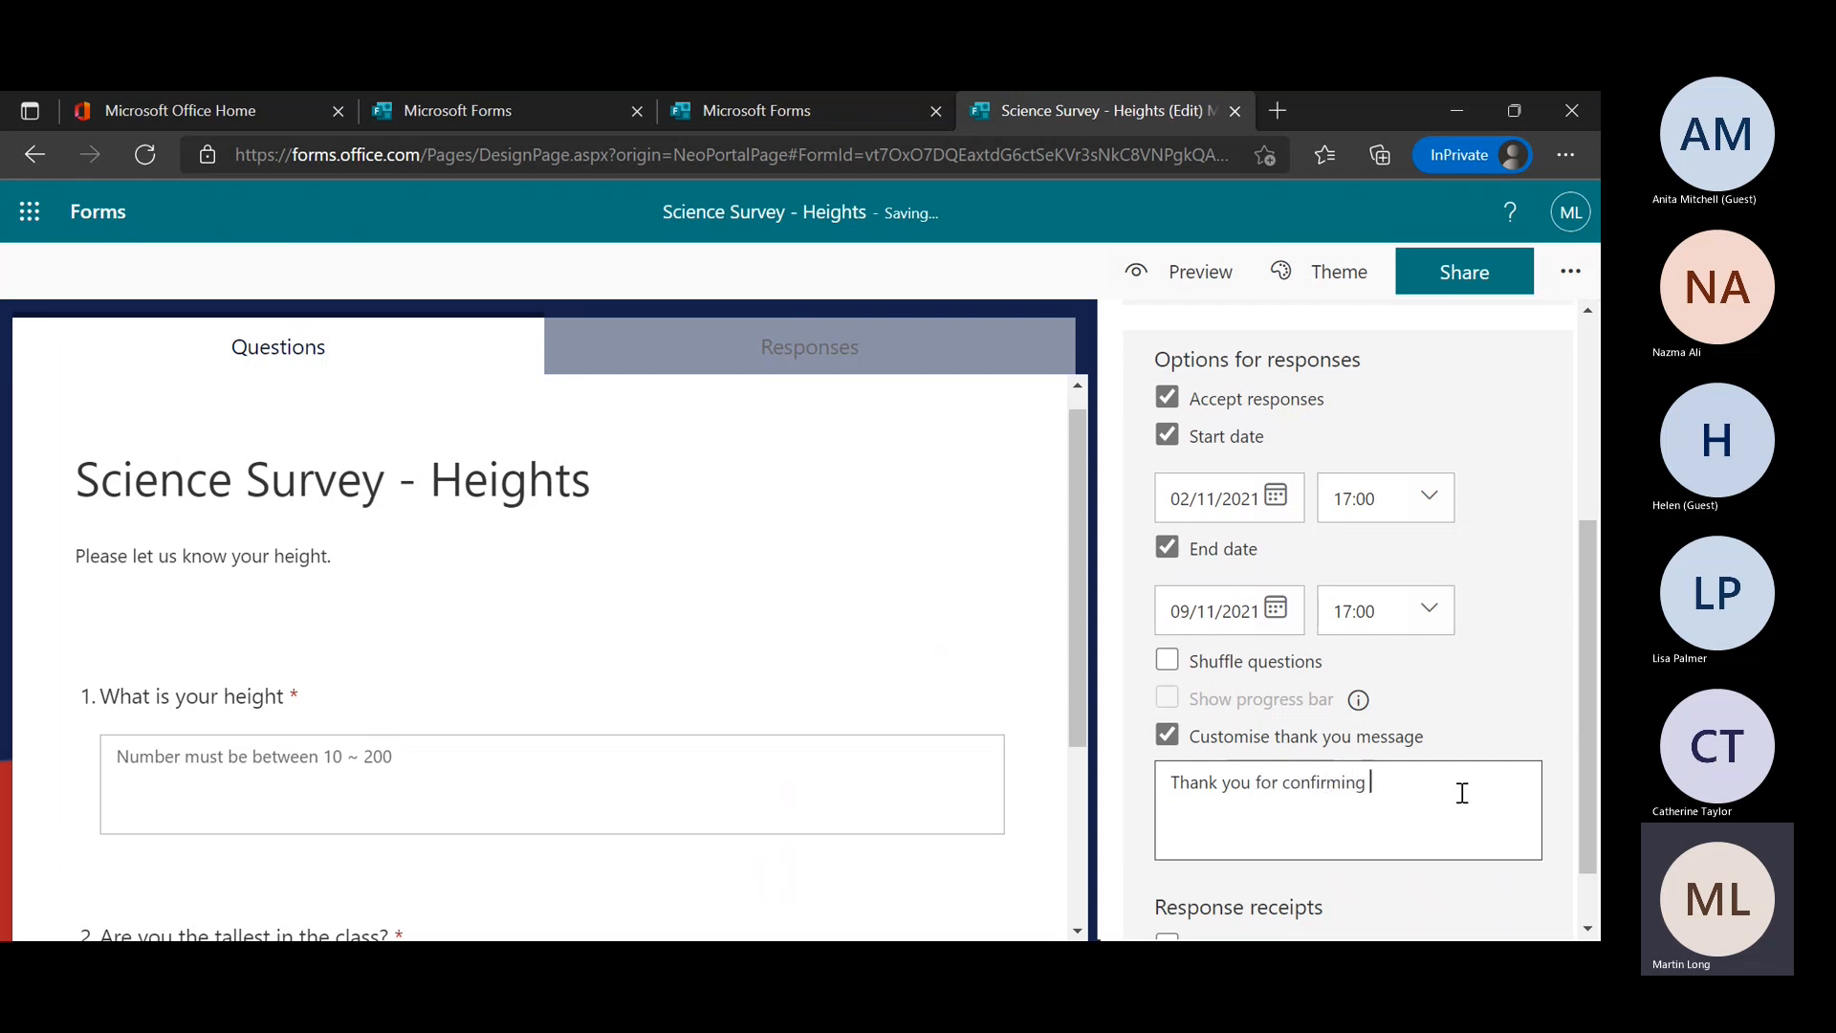
pyautogui.write('your height.')
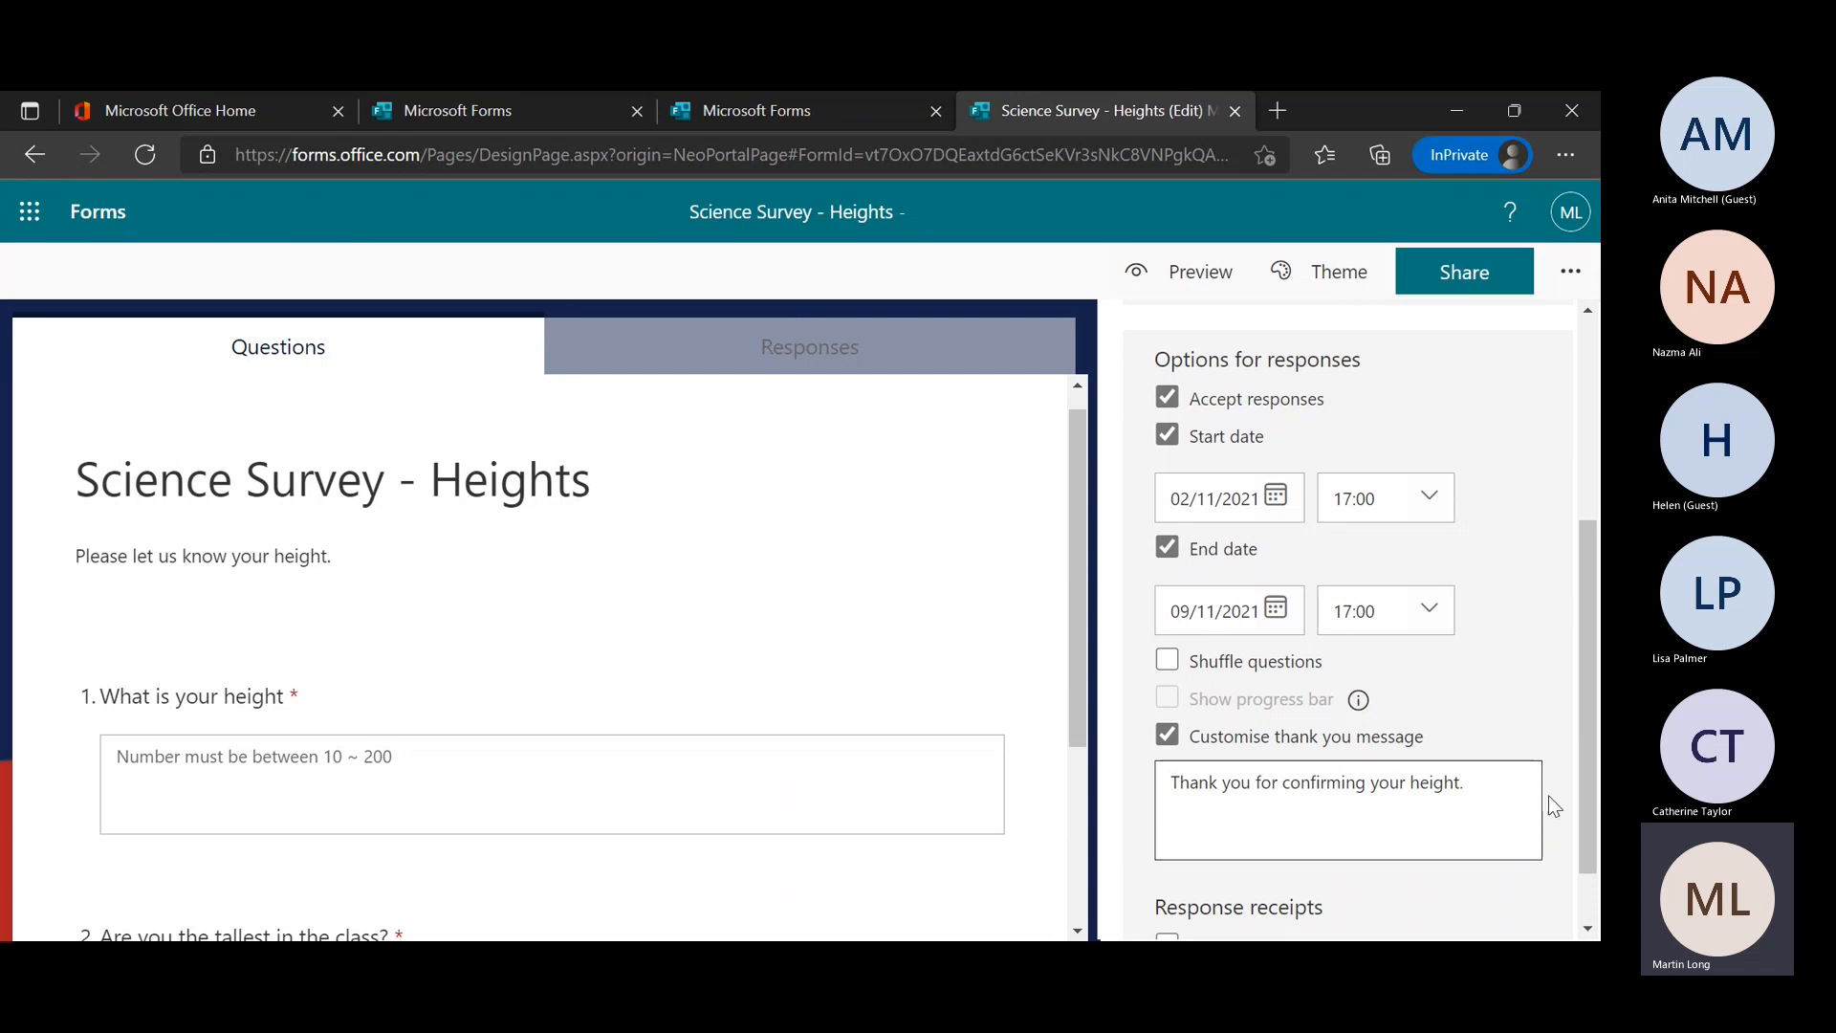
# Allow respondents to receive a receipt of their responses after submission and review the form settings
pyautogui.scroll(-1, 1569, 817)
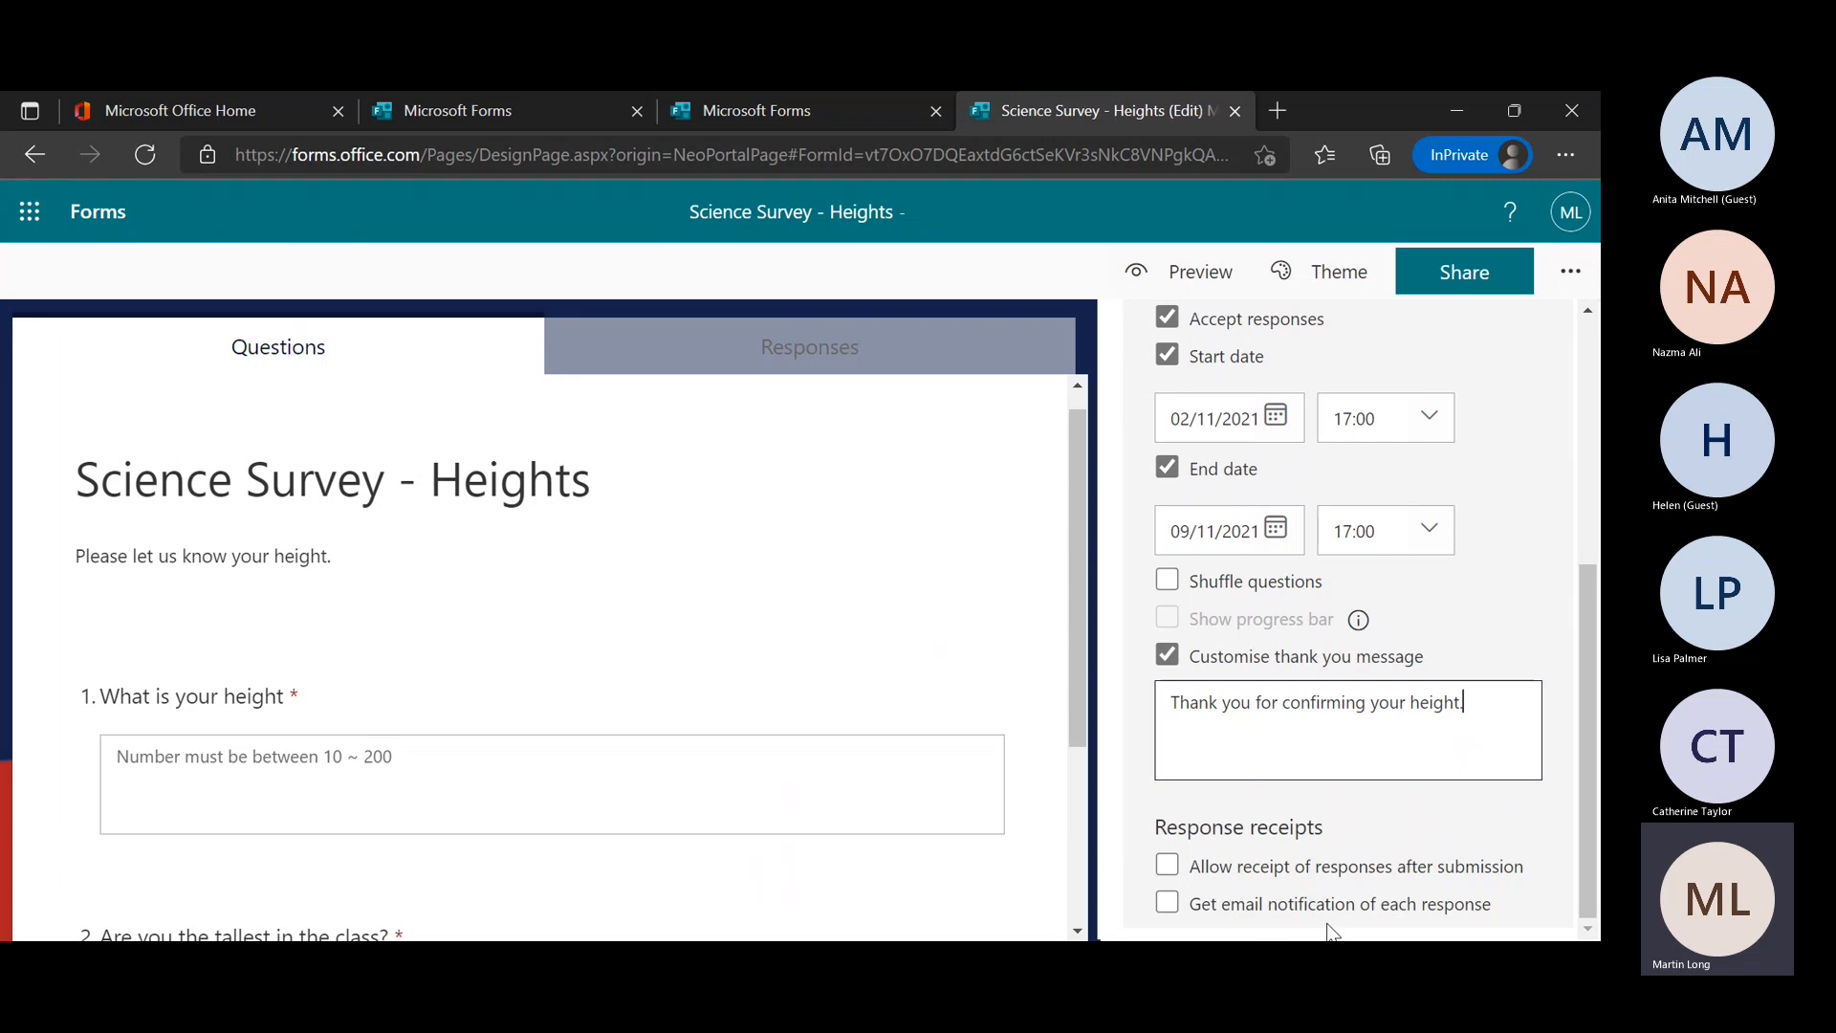
pyautogui.click(1169, 866)
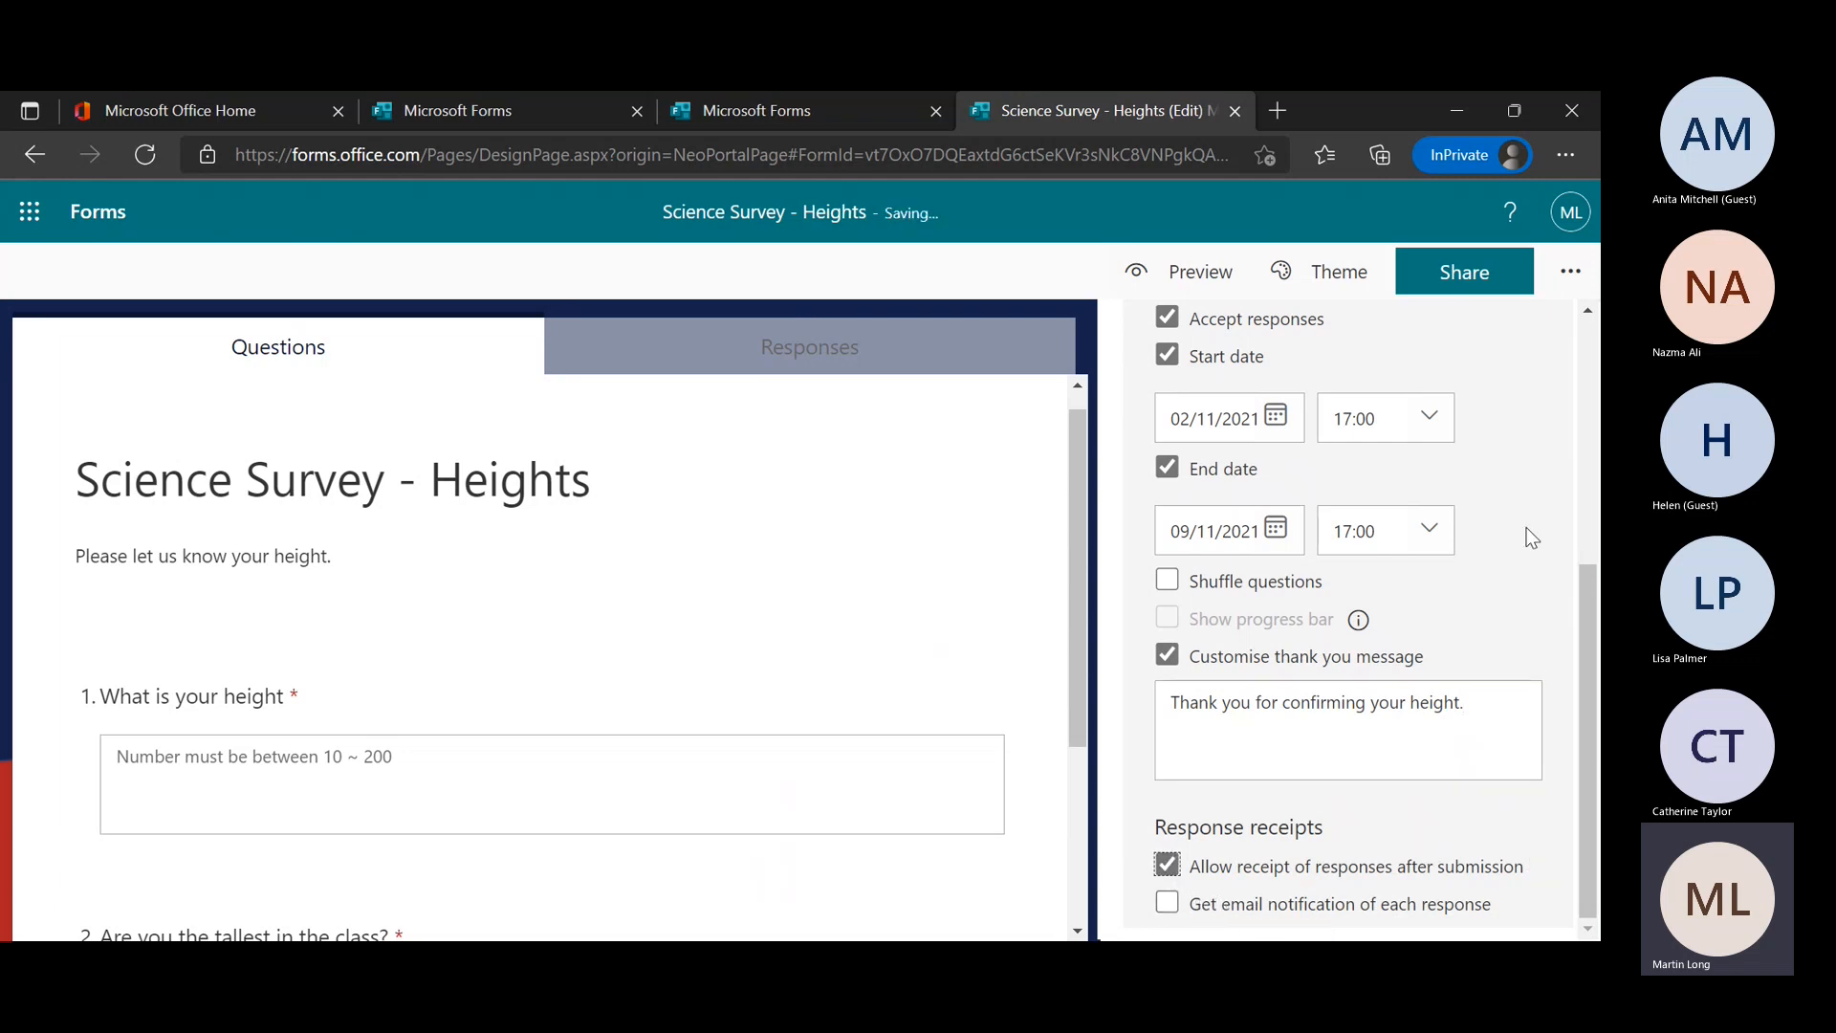
pyautogui.scroll(5, 1529, 532)
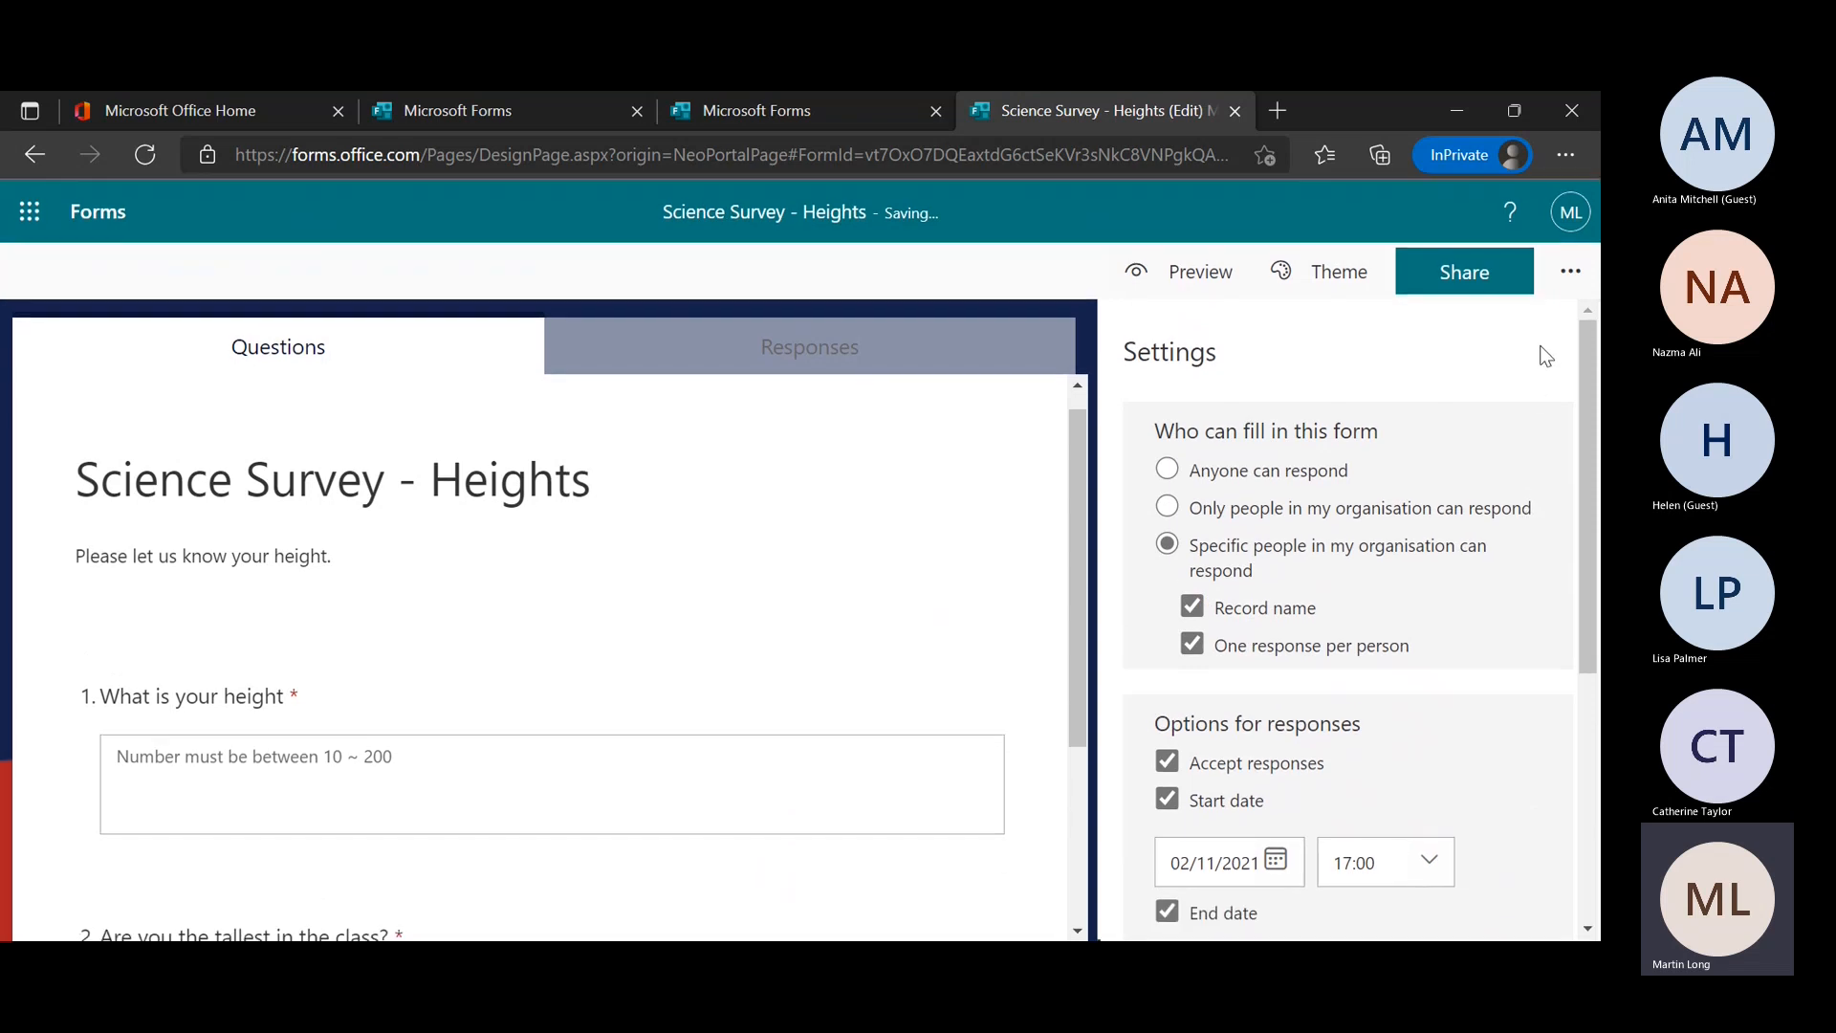
# Add Bosanski (Bosna i Hercegovina) as an additional language in the form's multilingual settings
pyautogui.click(1570, 279)
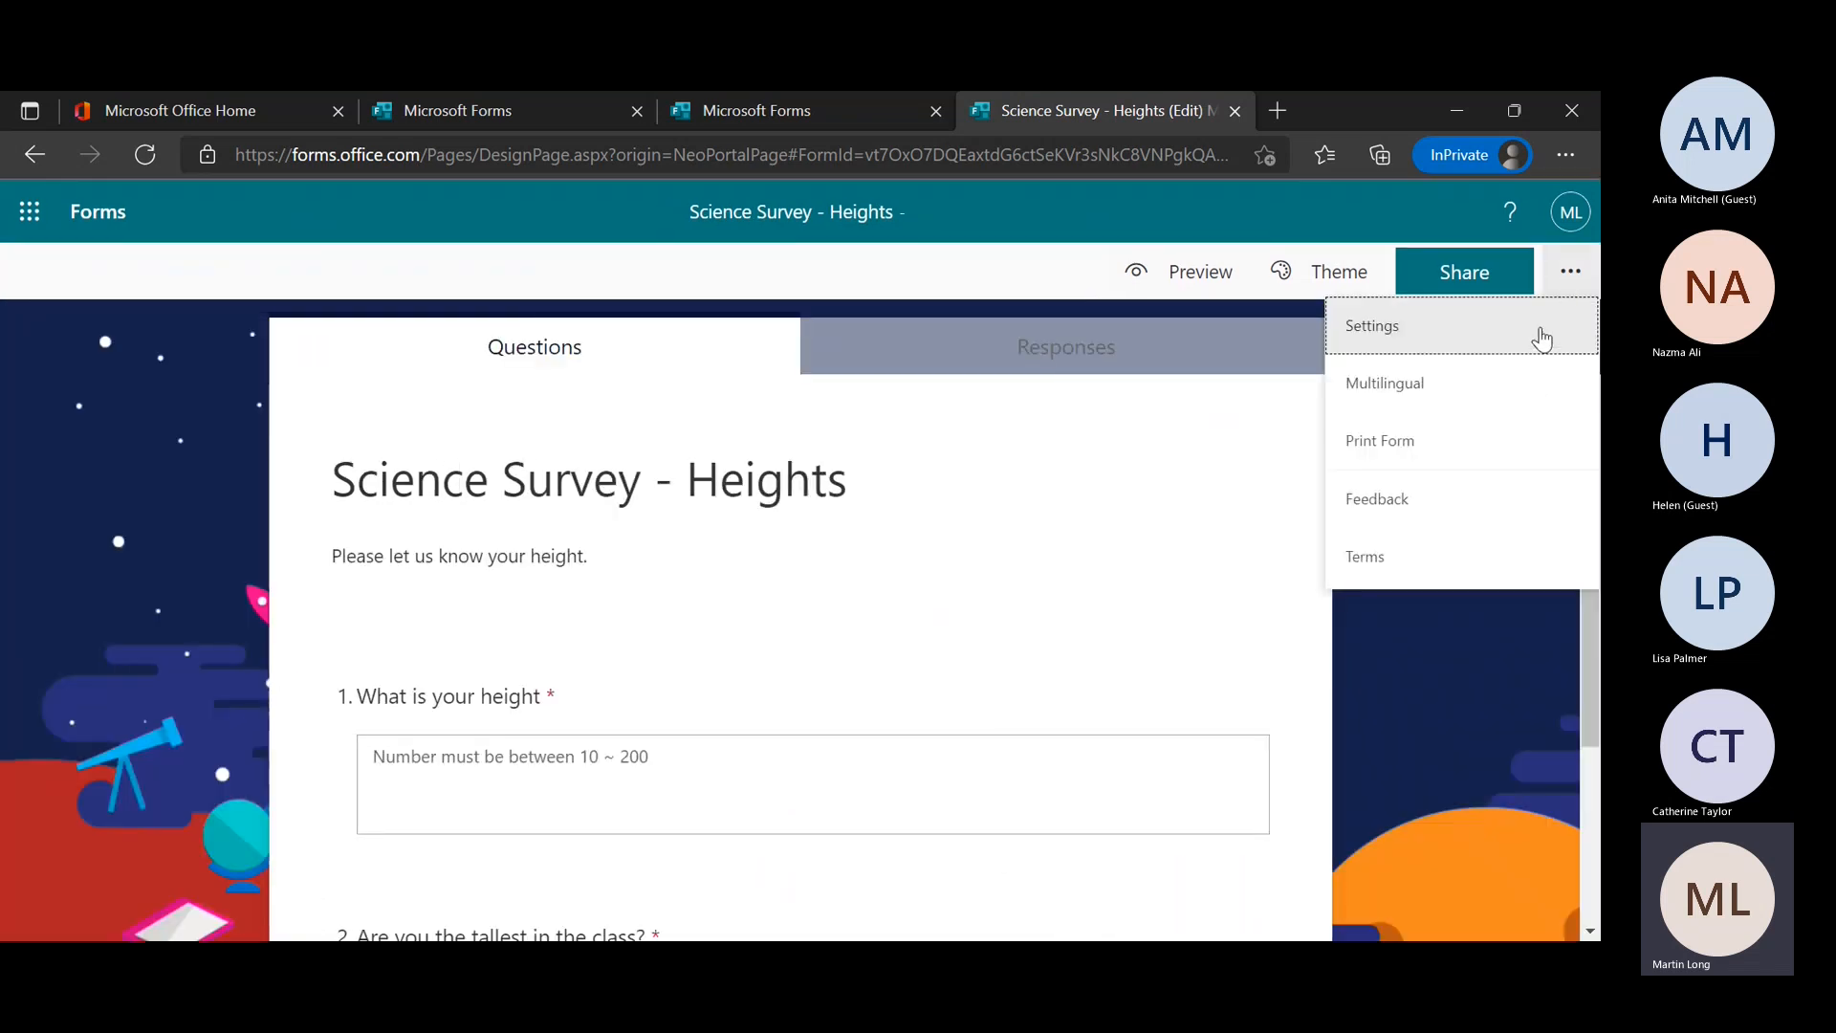
pyautogui.click(1387, 387)
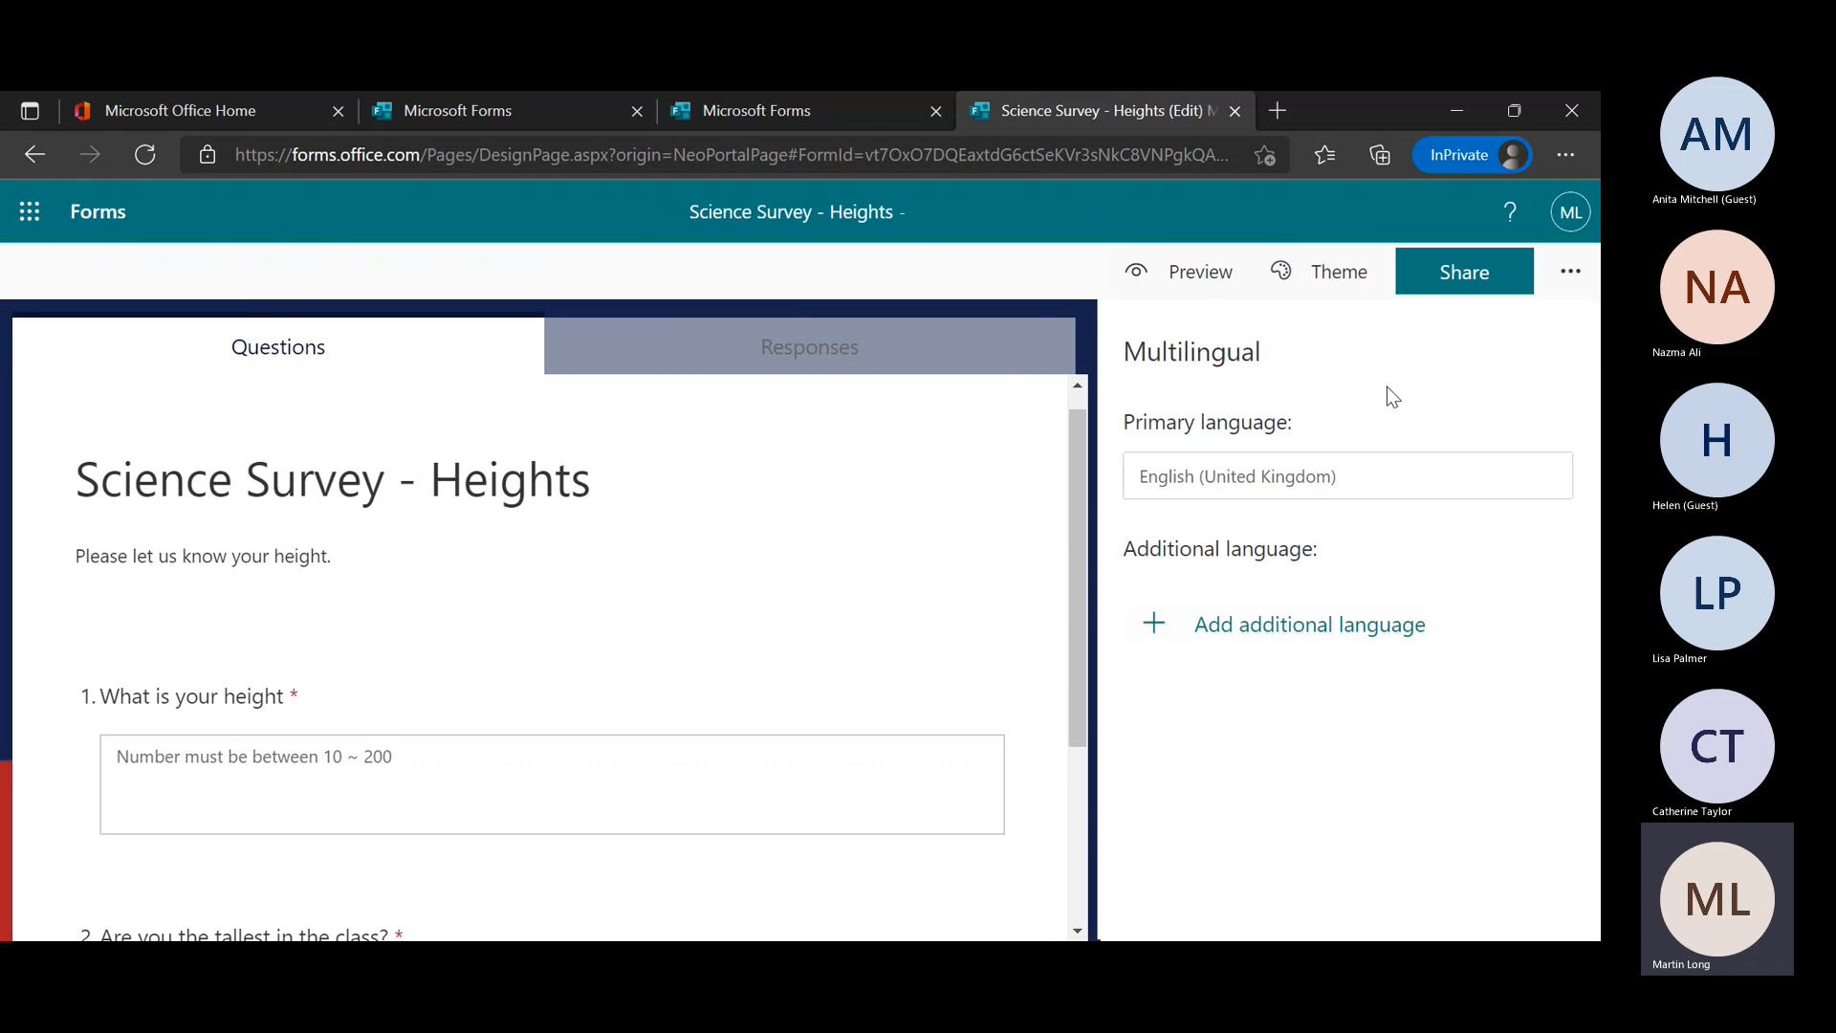
pyautogui.click(1157, 633)
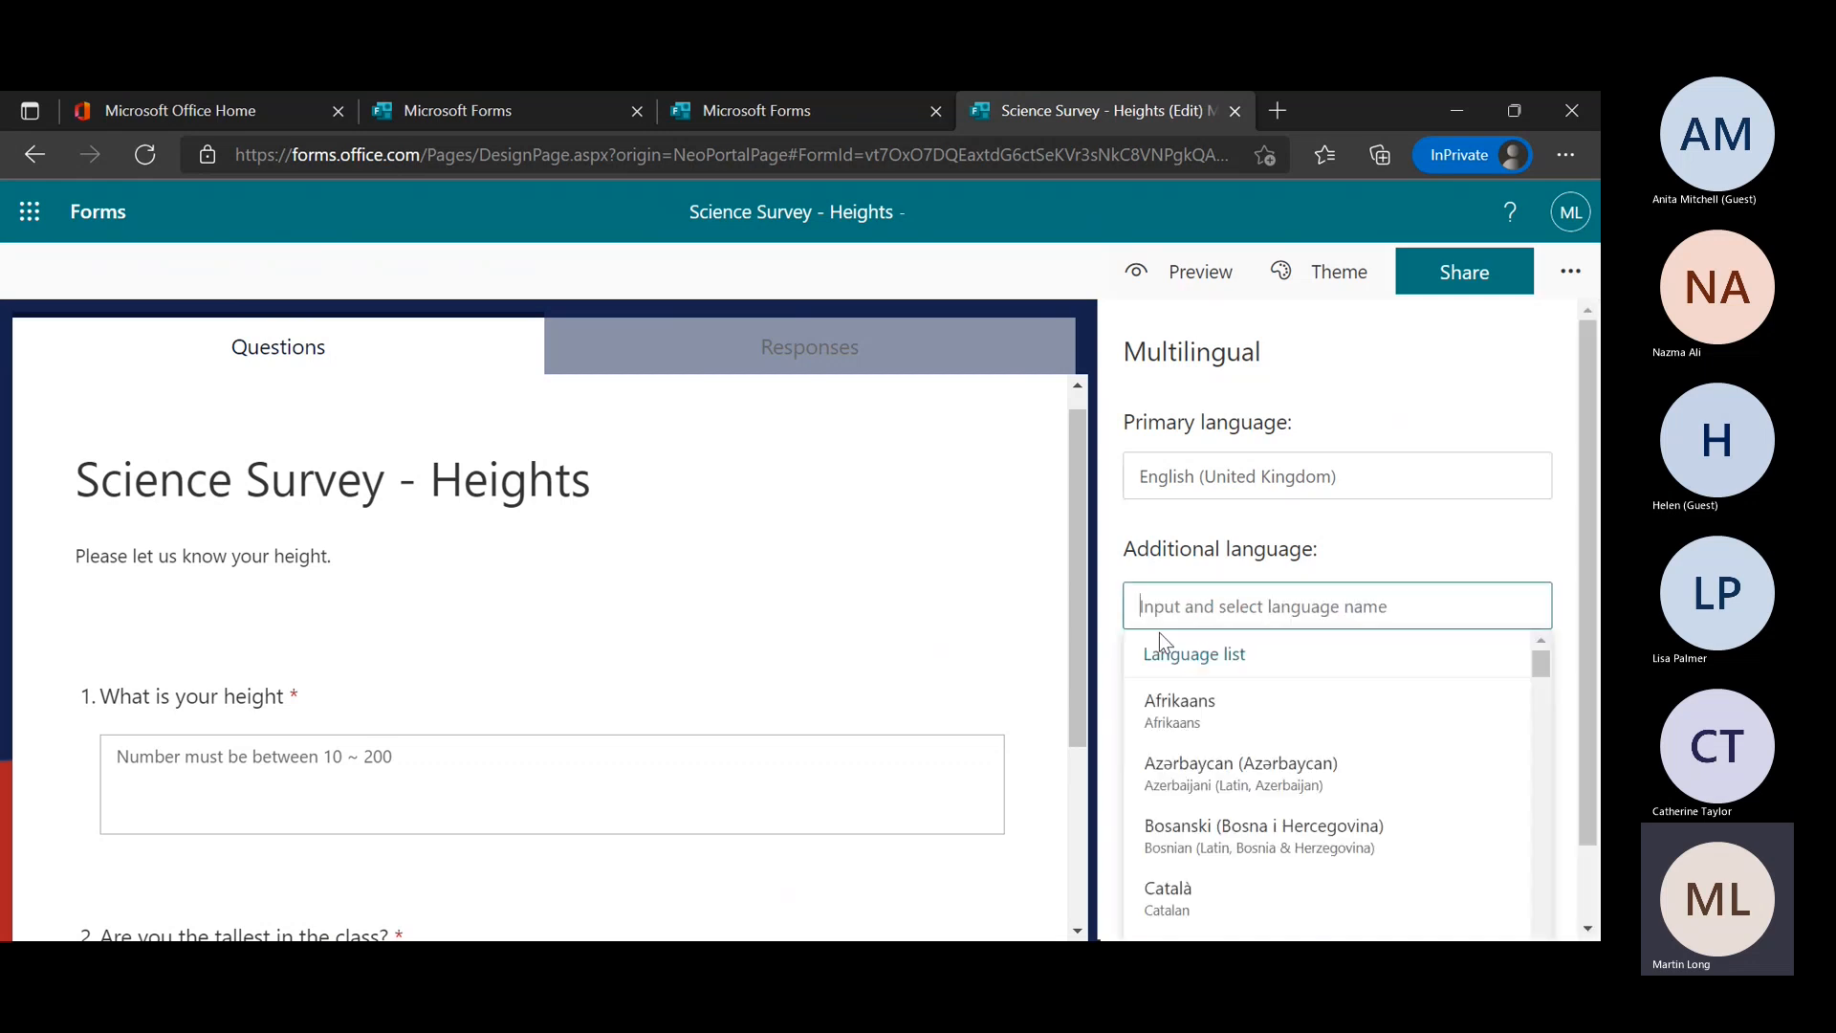
pyautogui.scroll(-1, 1334, 726)
pyautogui.scroll(1, 1320, 717)
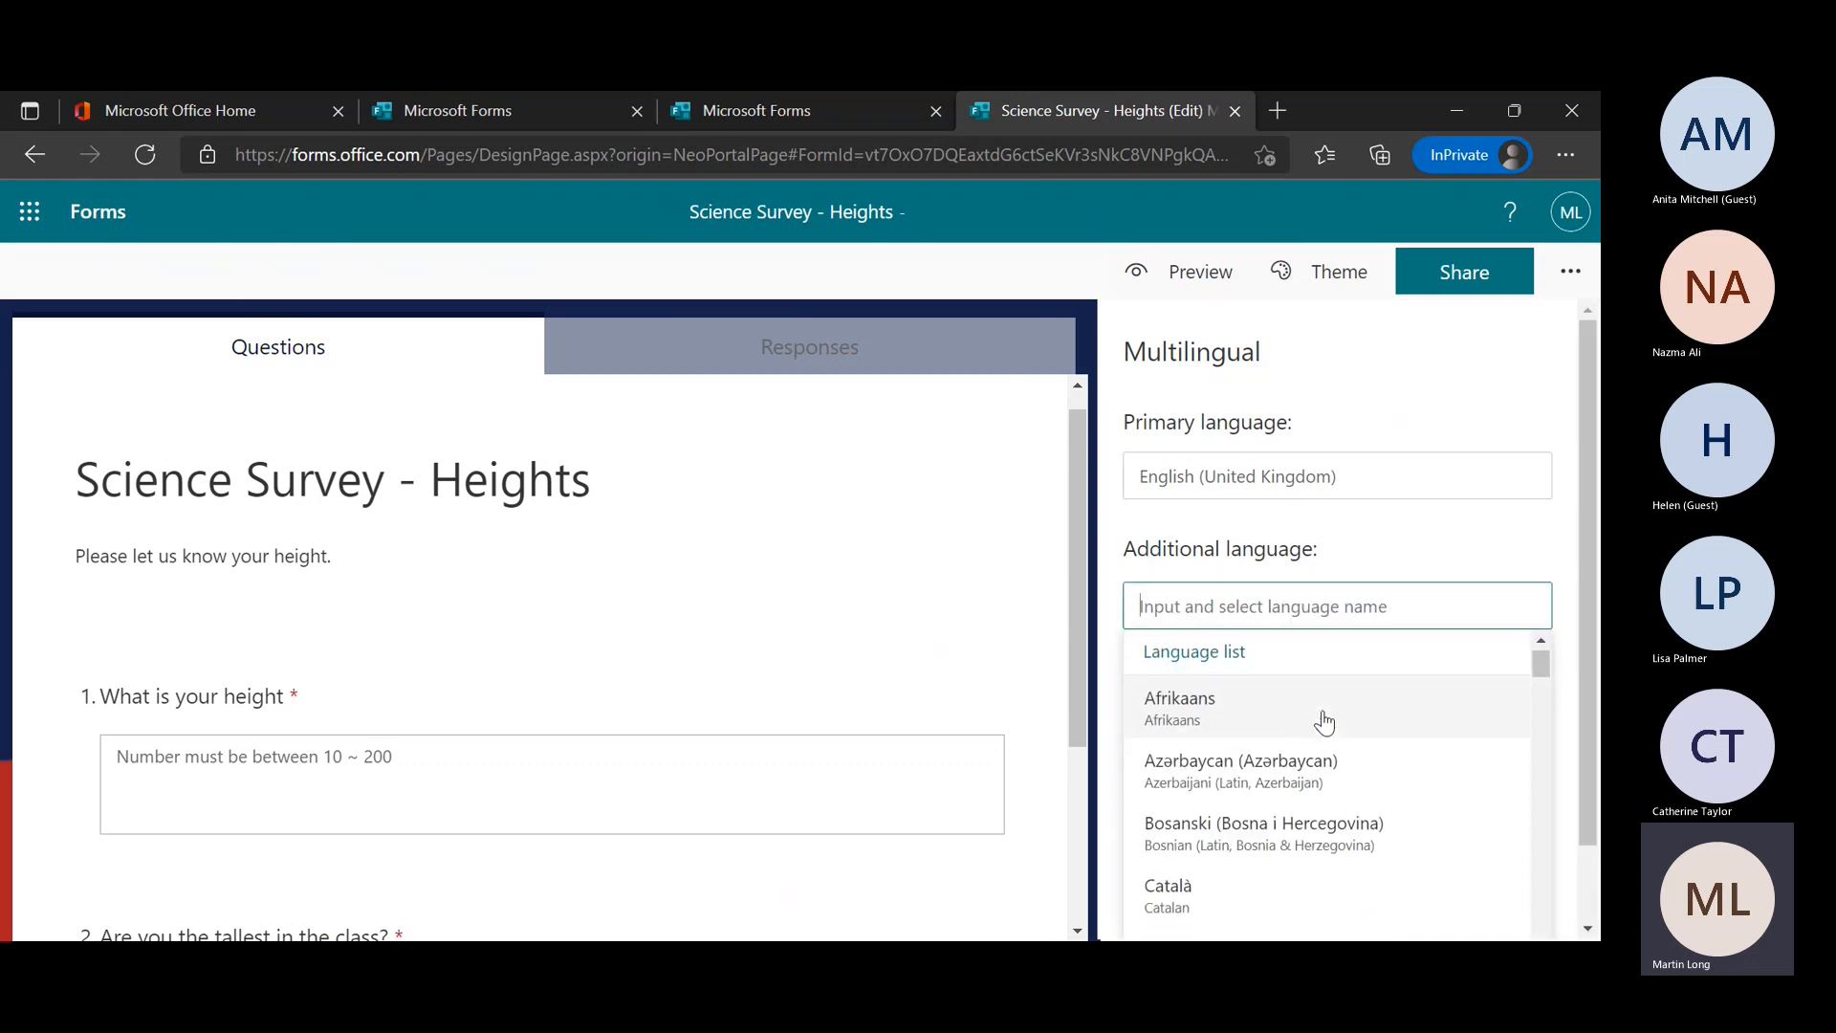
pyautogui.scroll(-2, 1317, 847)
pyautogui.scroll(-1, 1316, 848)
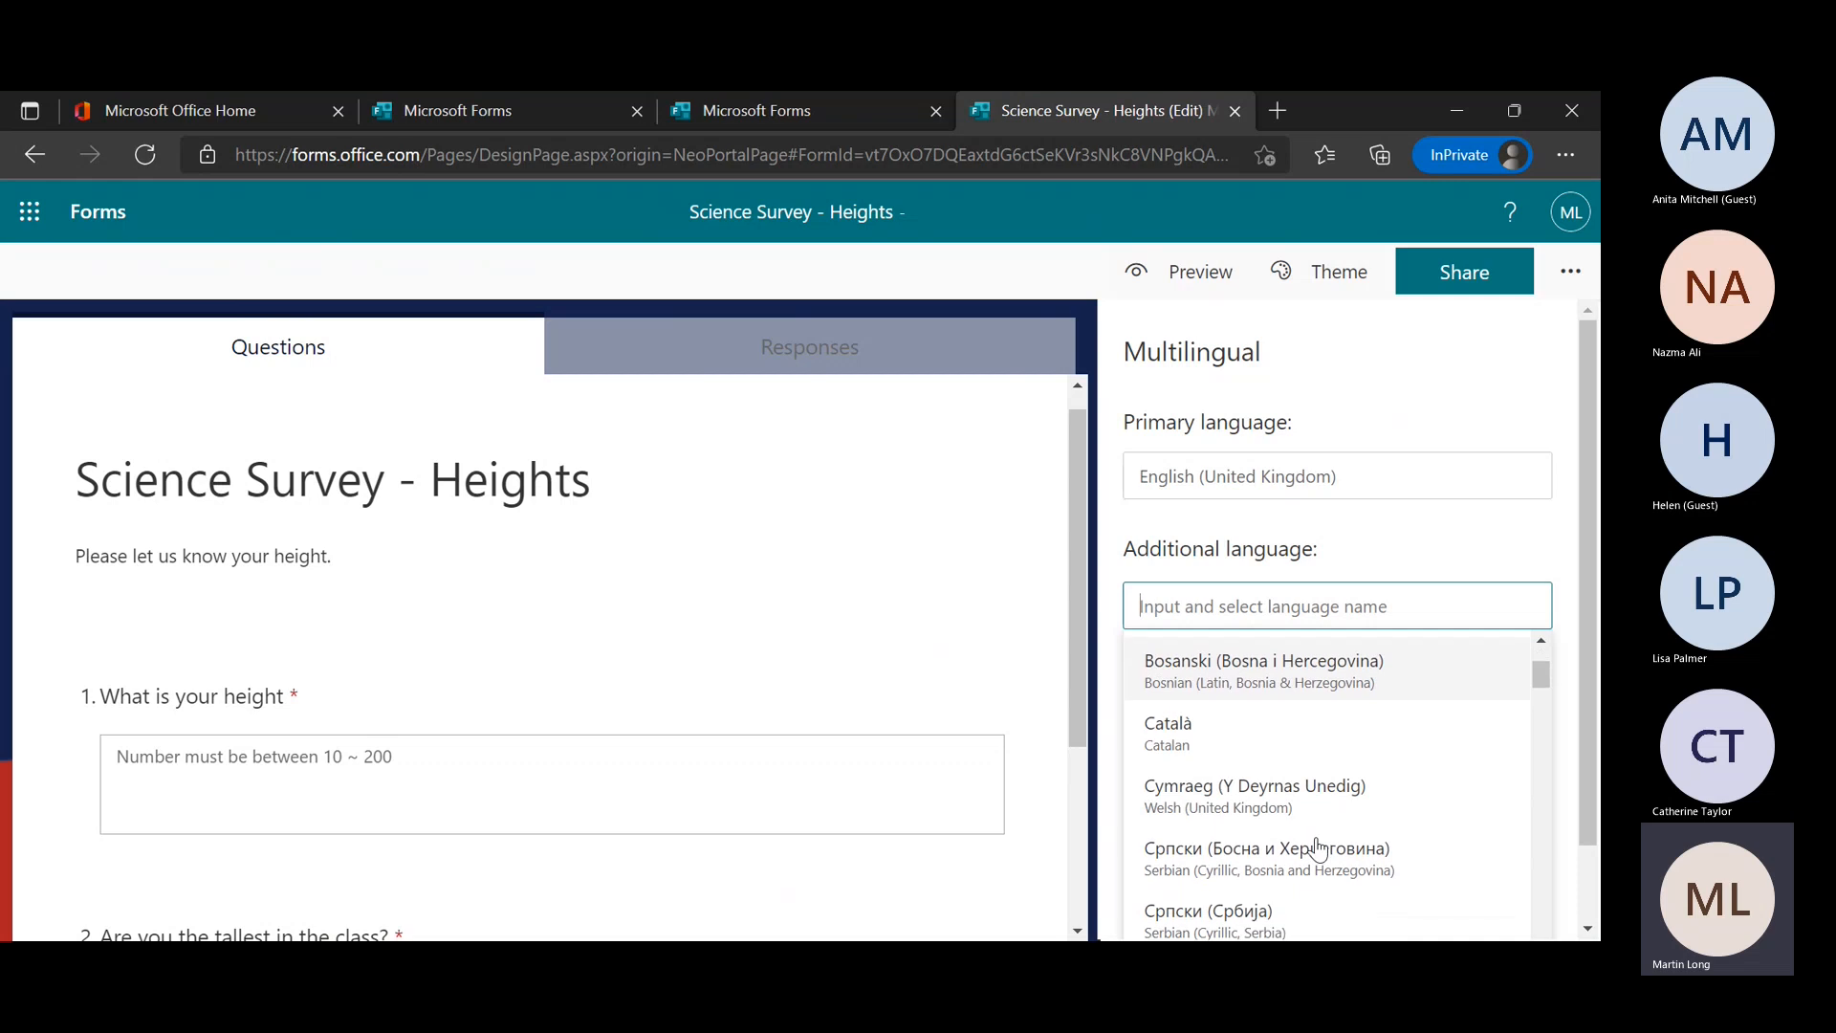
pyautogui.click(1208, 690)
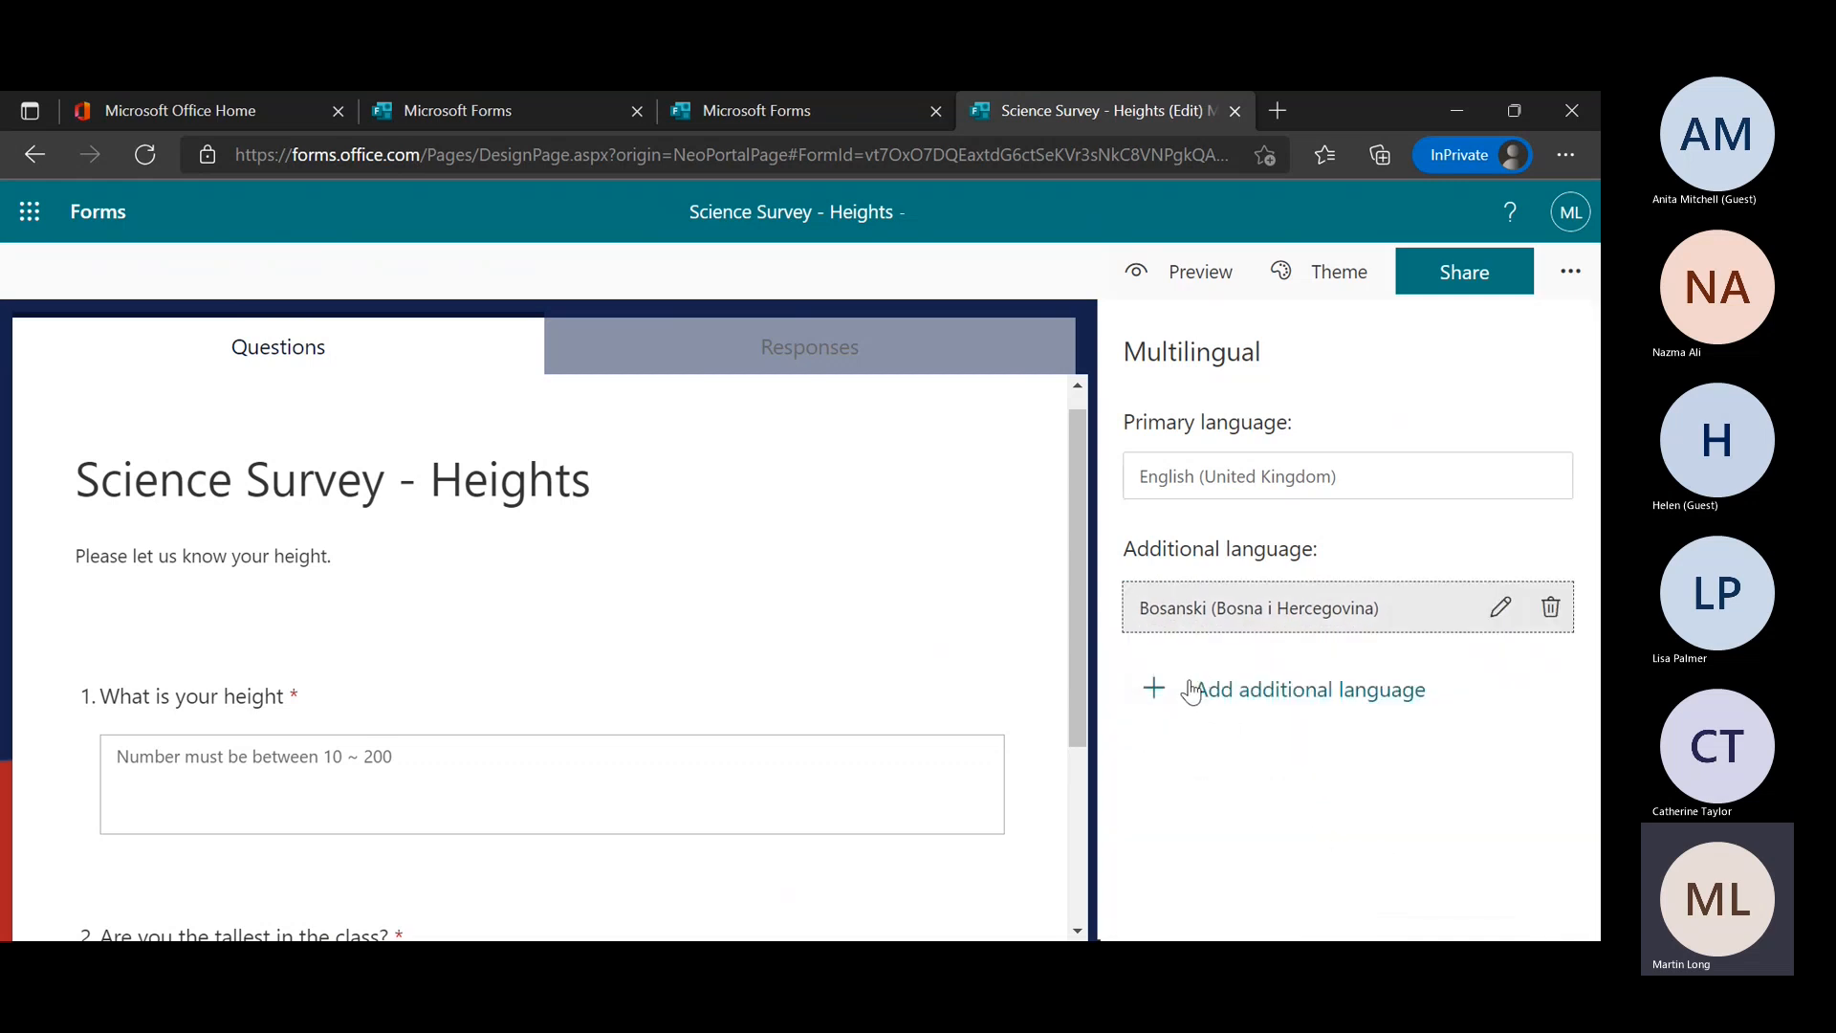
# Find Polski in the language list and add it as a second additional language
pyautogui.click(1168, 705)
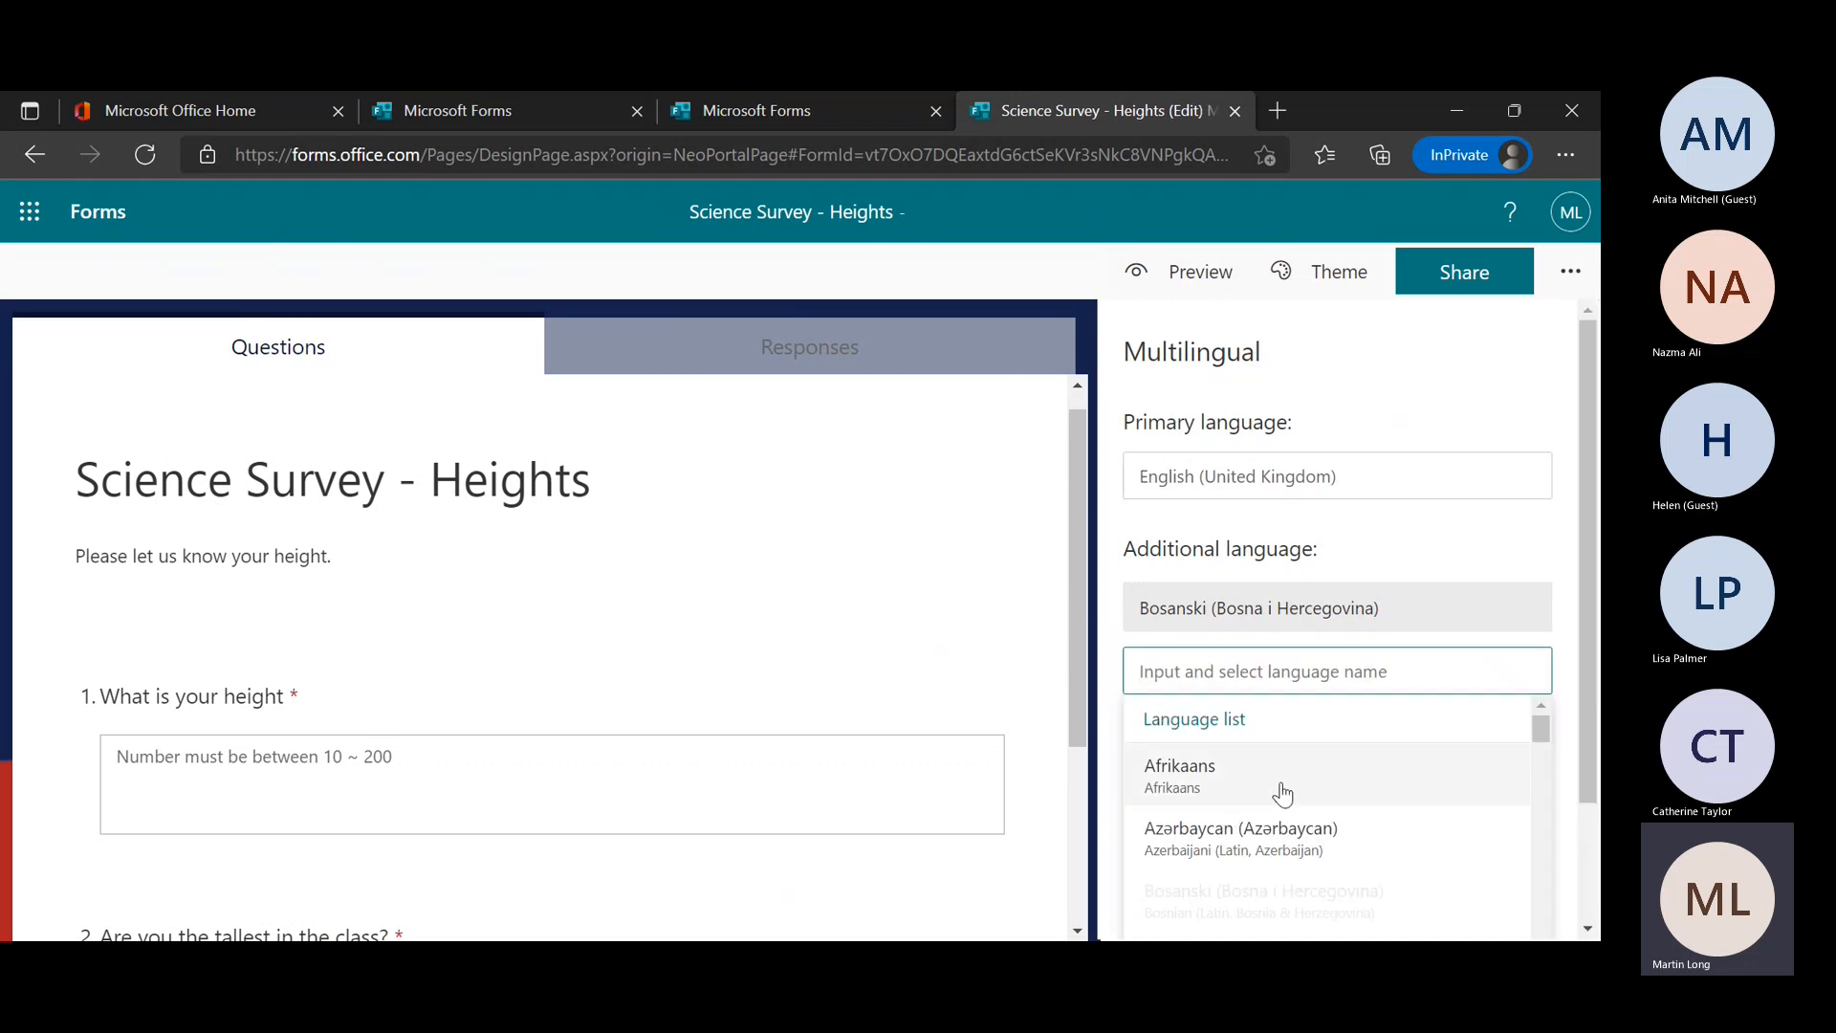
pyautogui.scroll(-5, 1280, 793)
pyautogui.write('poli')
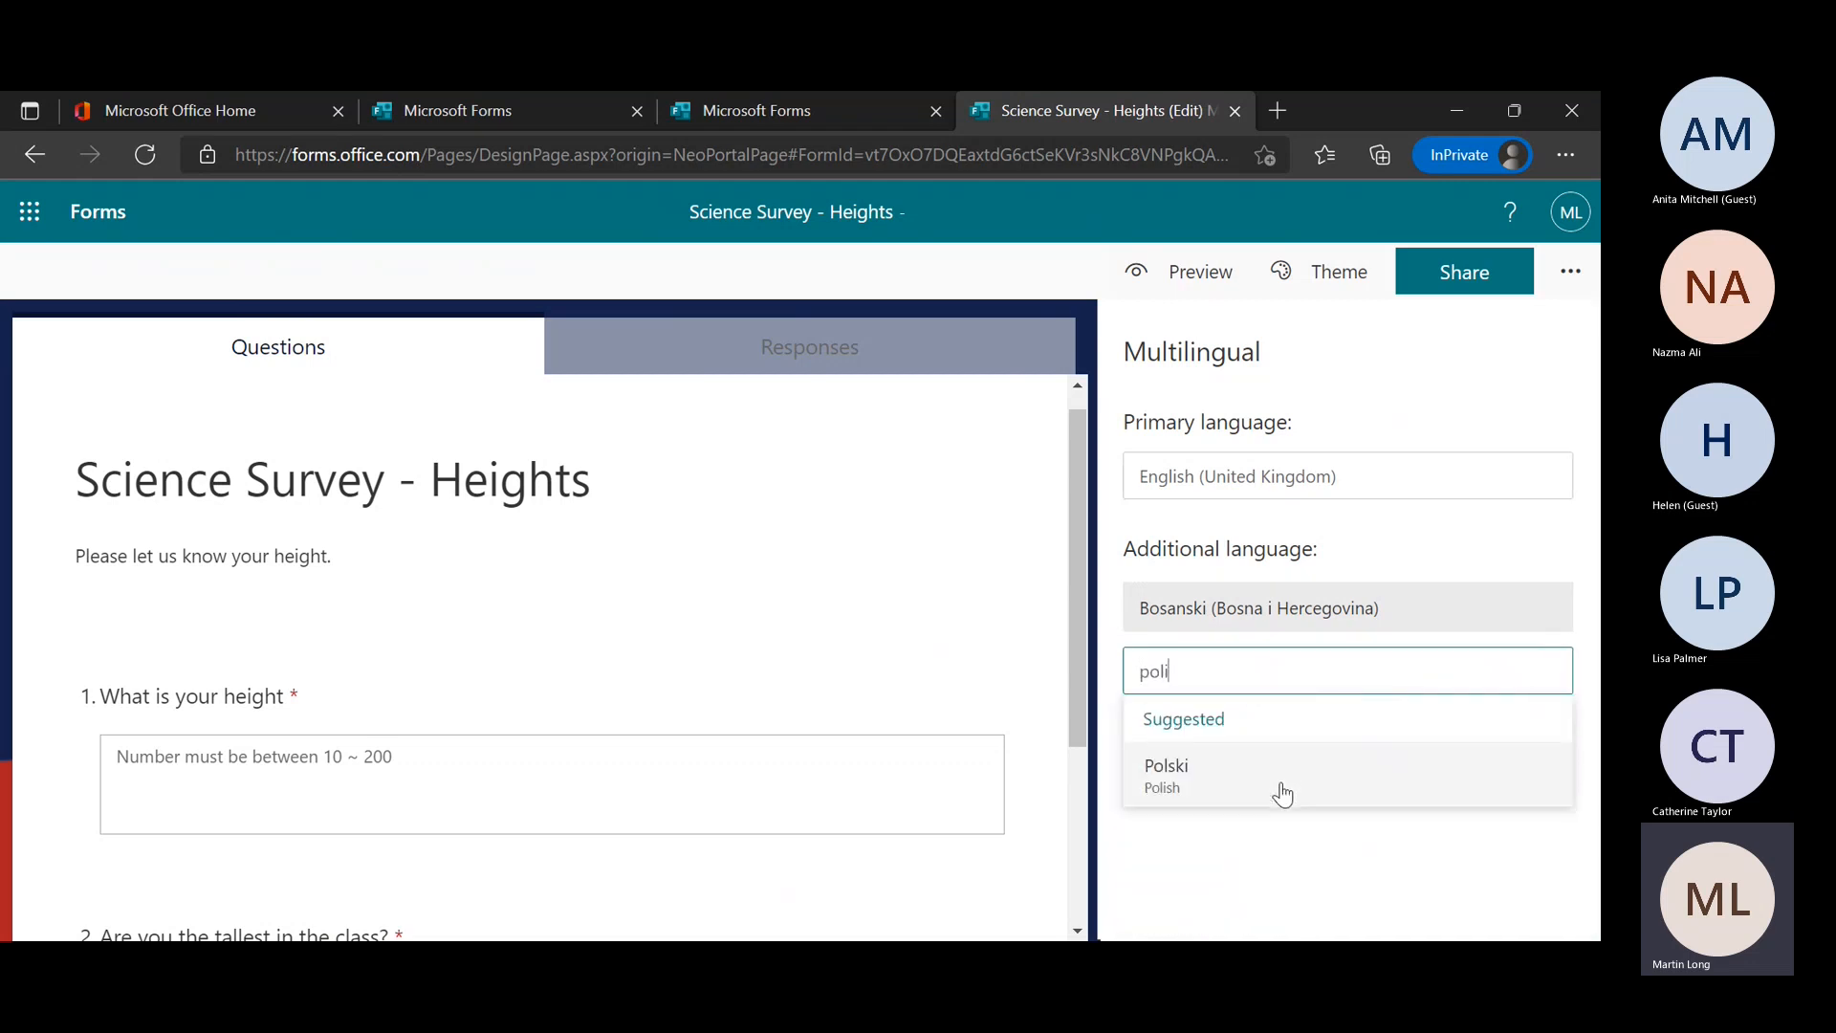
pyautogui.click(1173, 779)
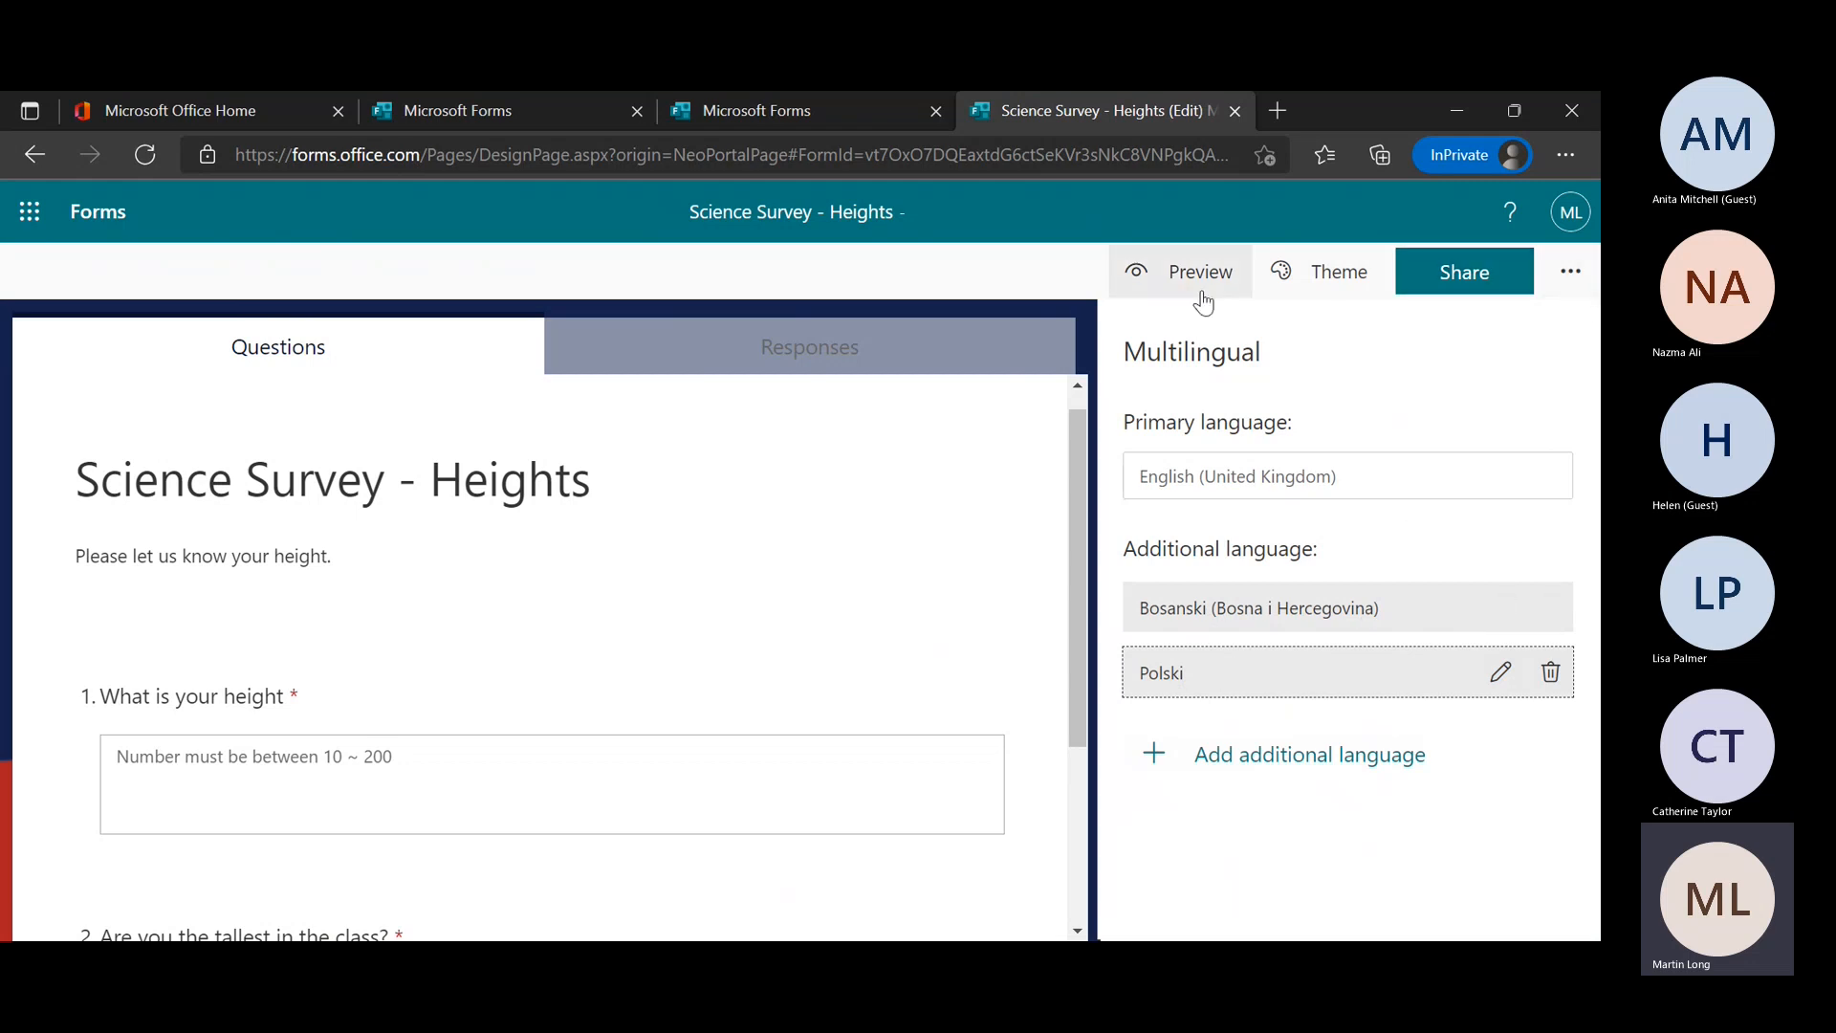
# Preview the form in the computer layout, switch its language to Polski, and return it to English (United Kingdom)
pyautogui.click(1196, 271)
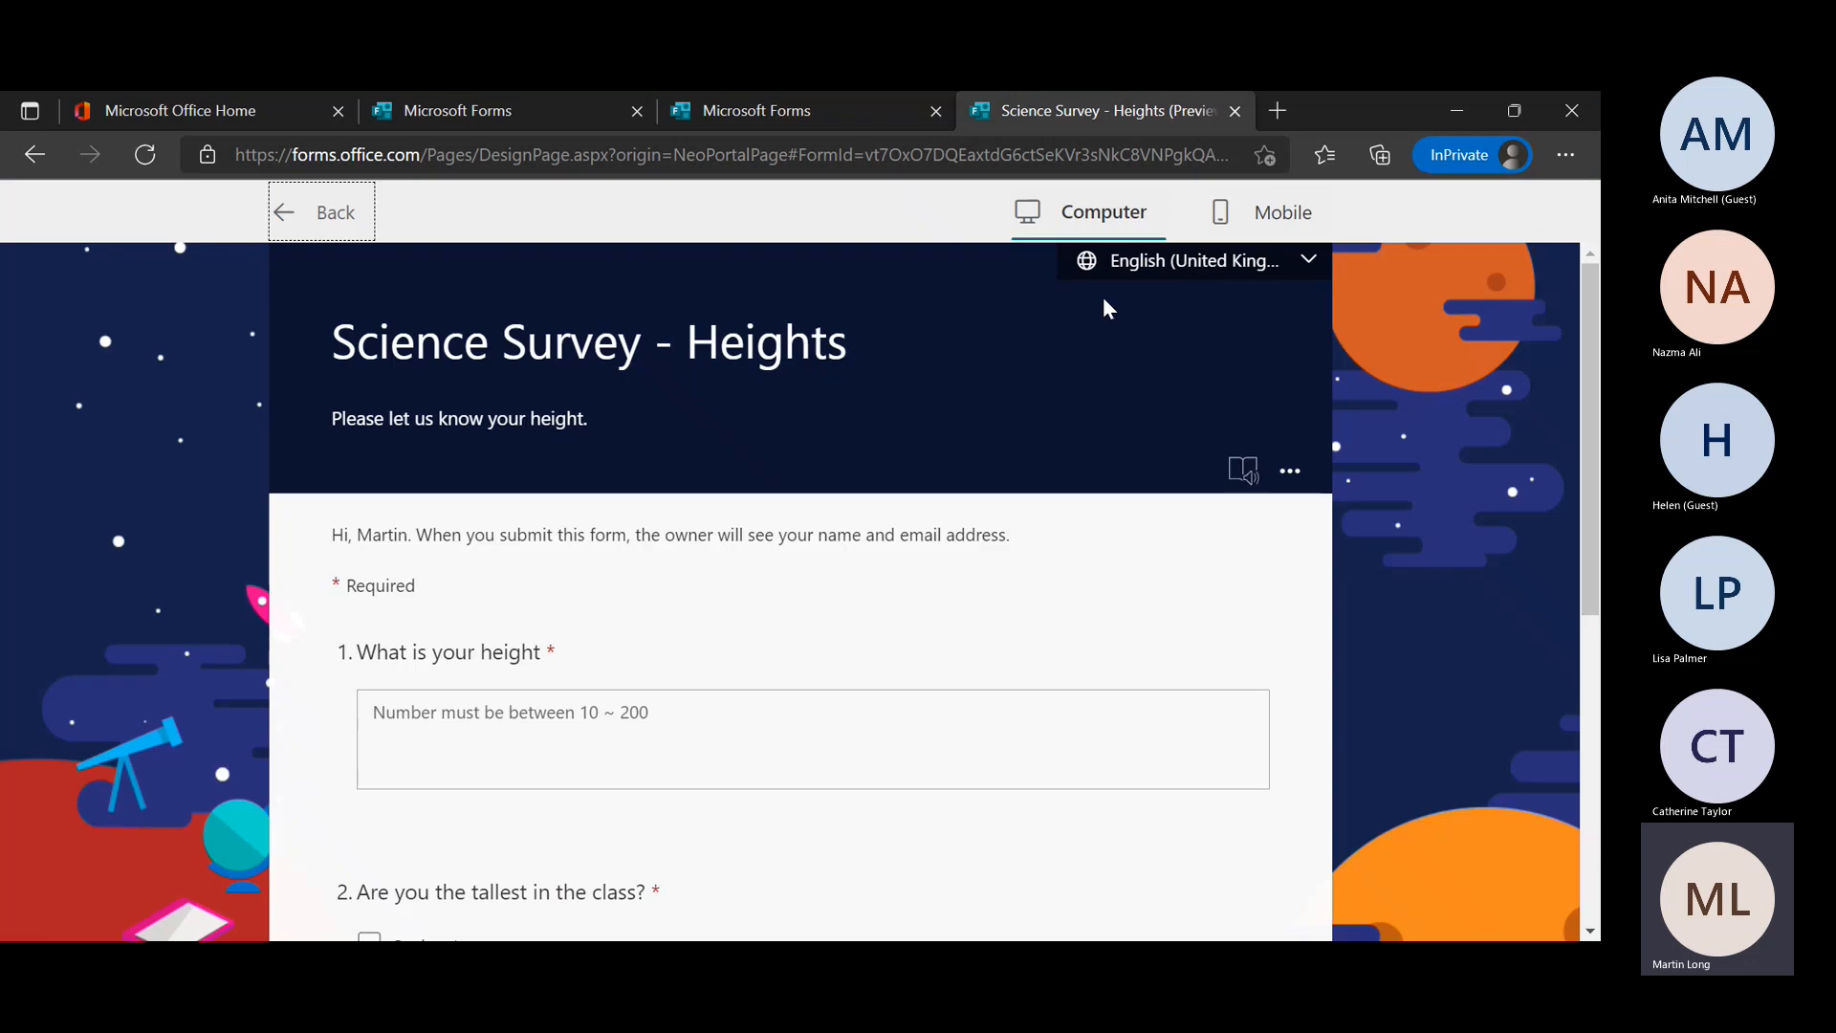
pyautogui.scroll(-2, 1438, 702)
pyautogui.scroll(2, 1438, 703)
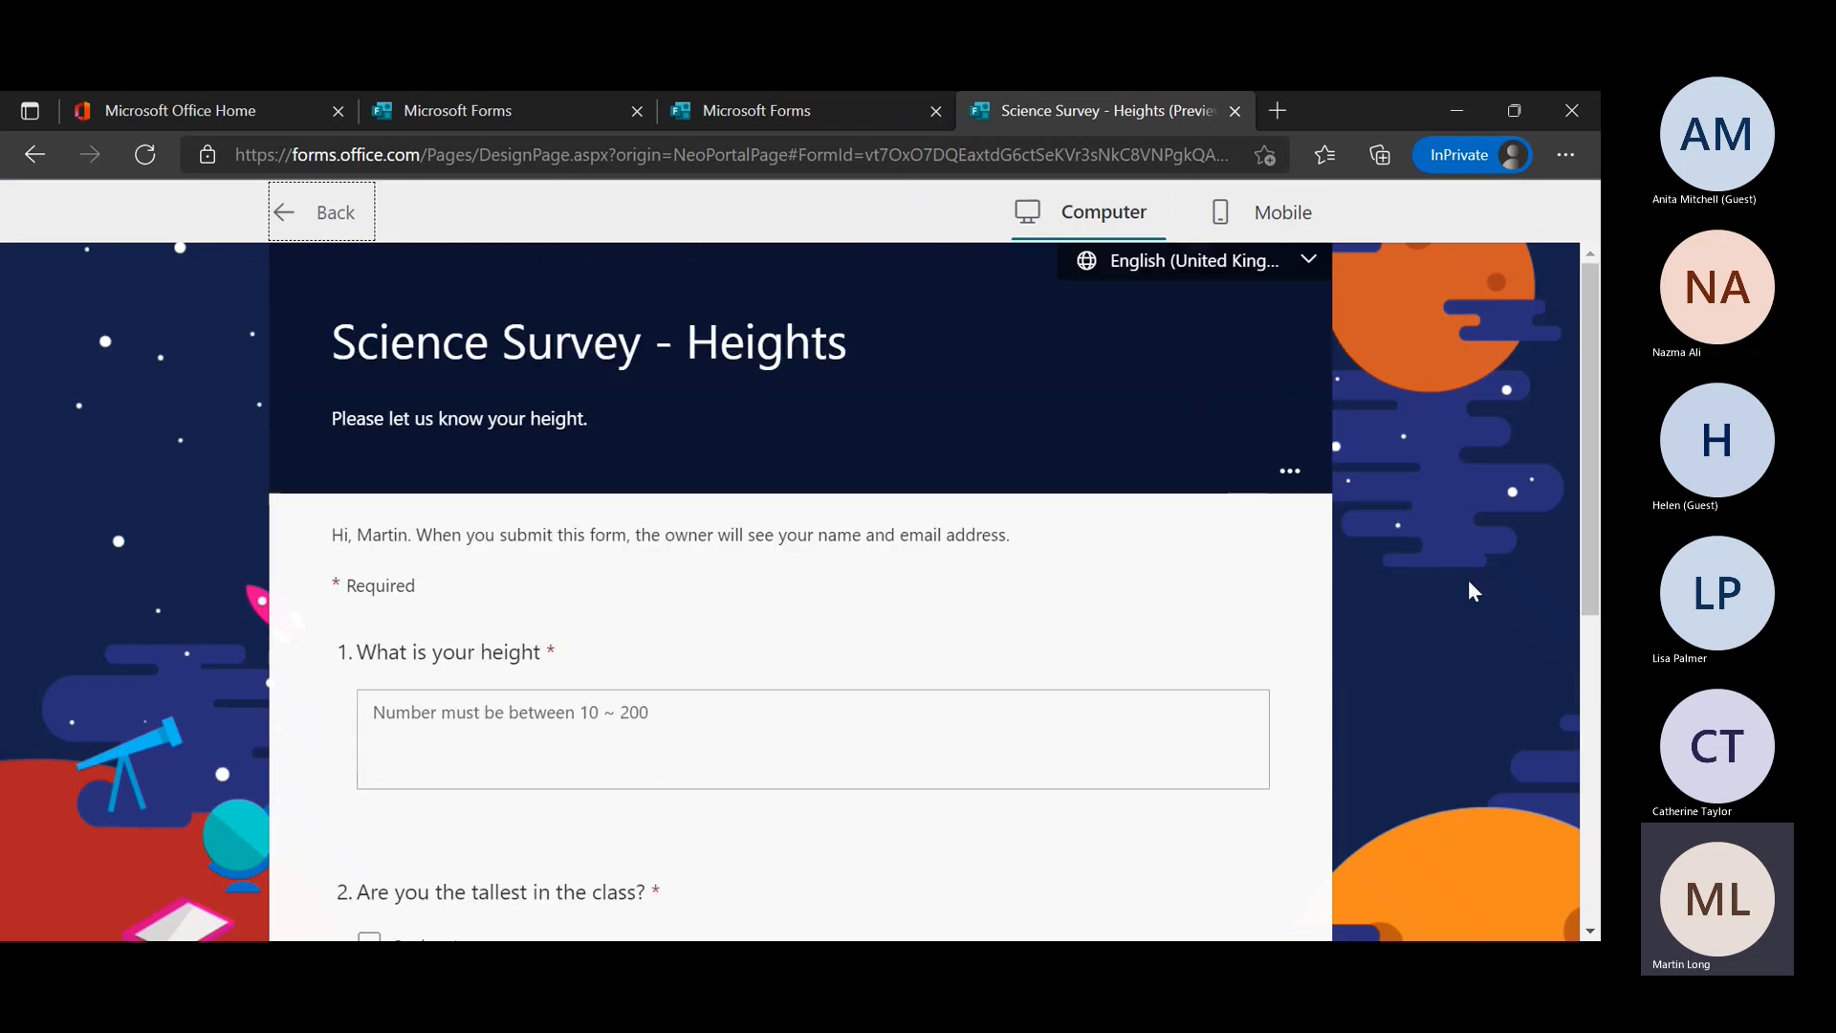
pyautogui.click(1310, 270)
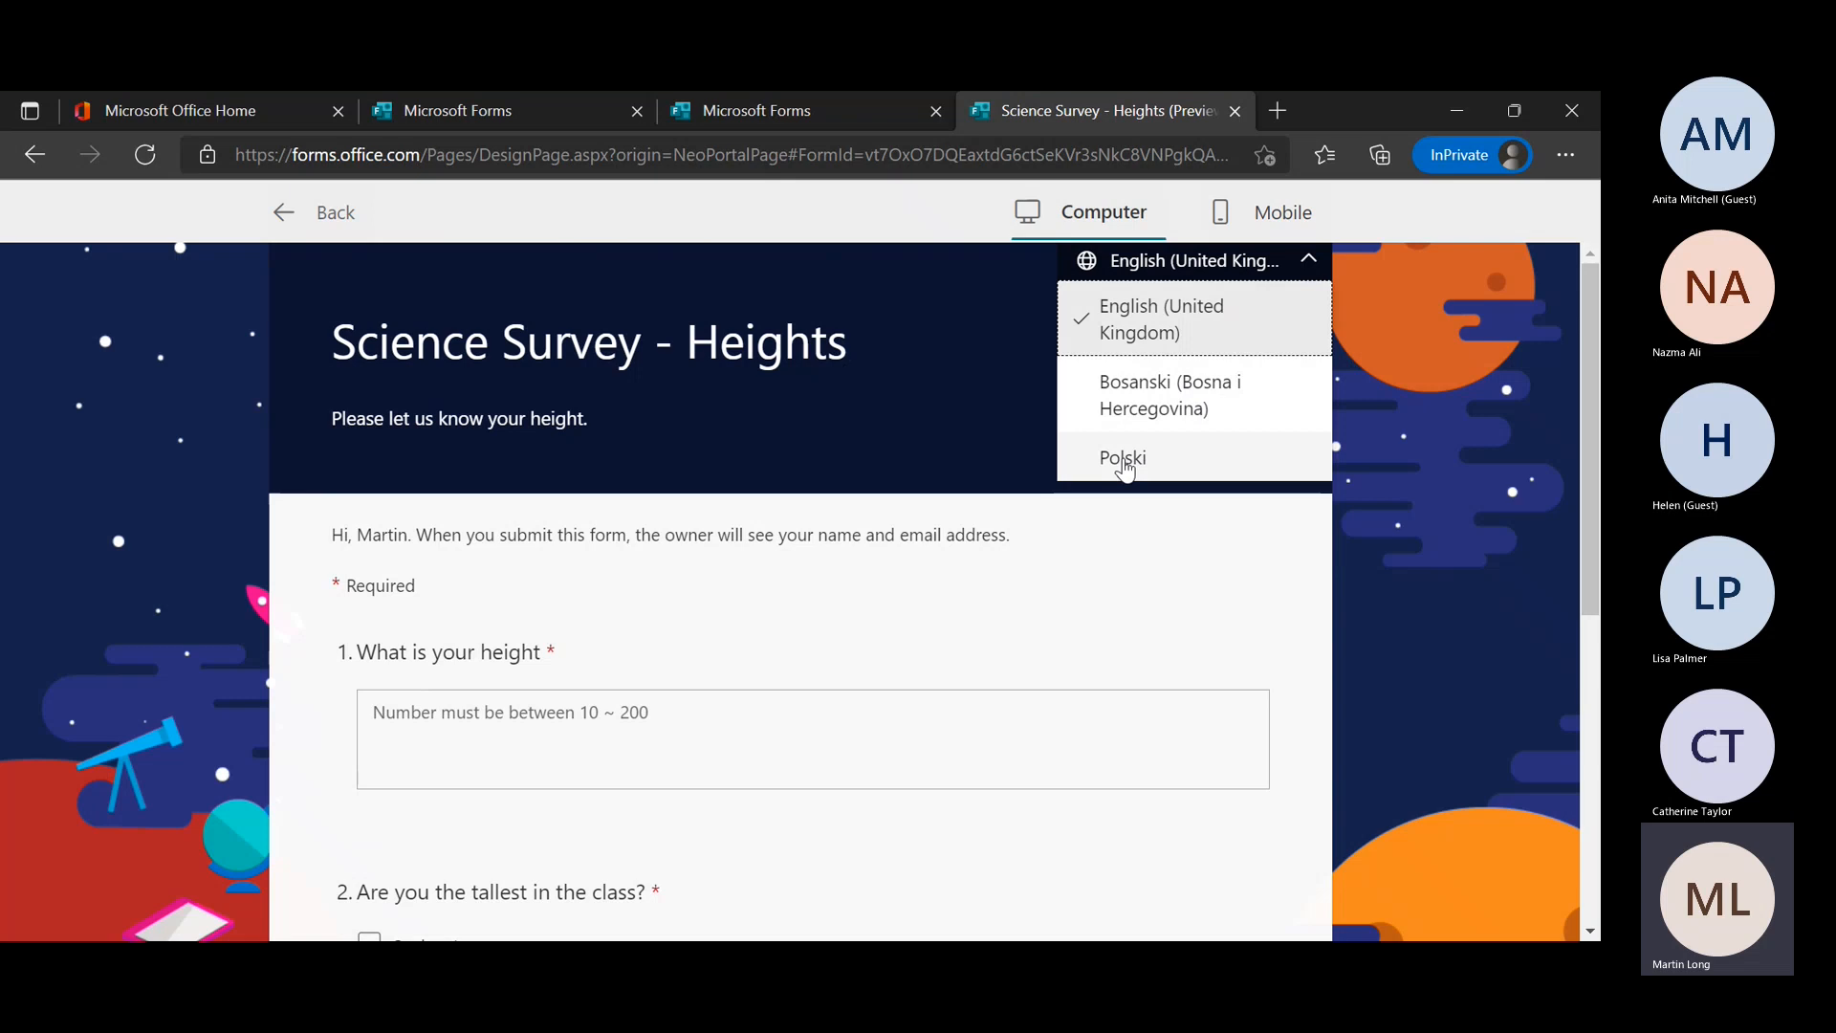
pyautogui.click(1385, 409)
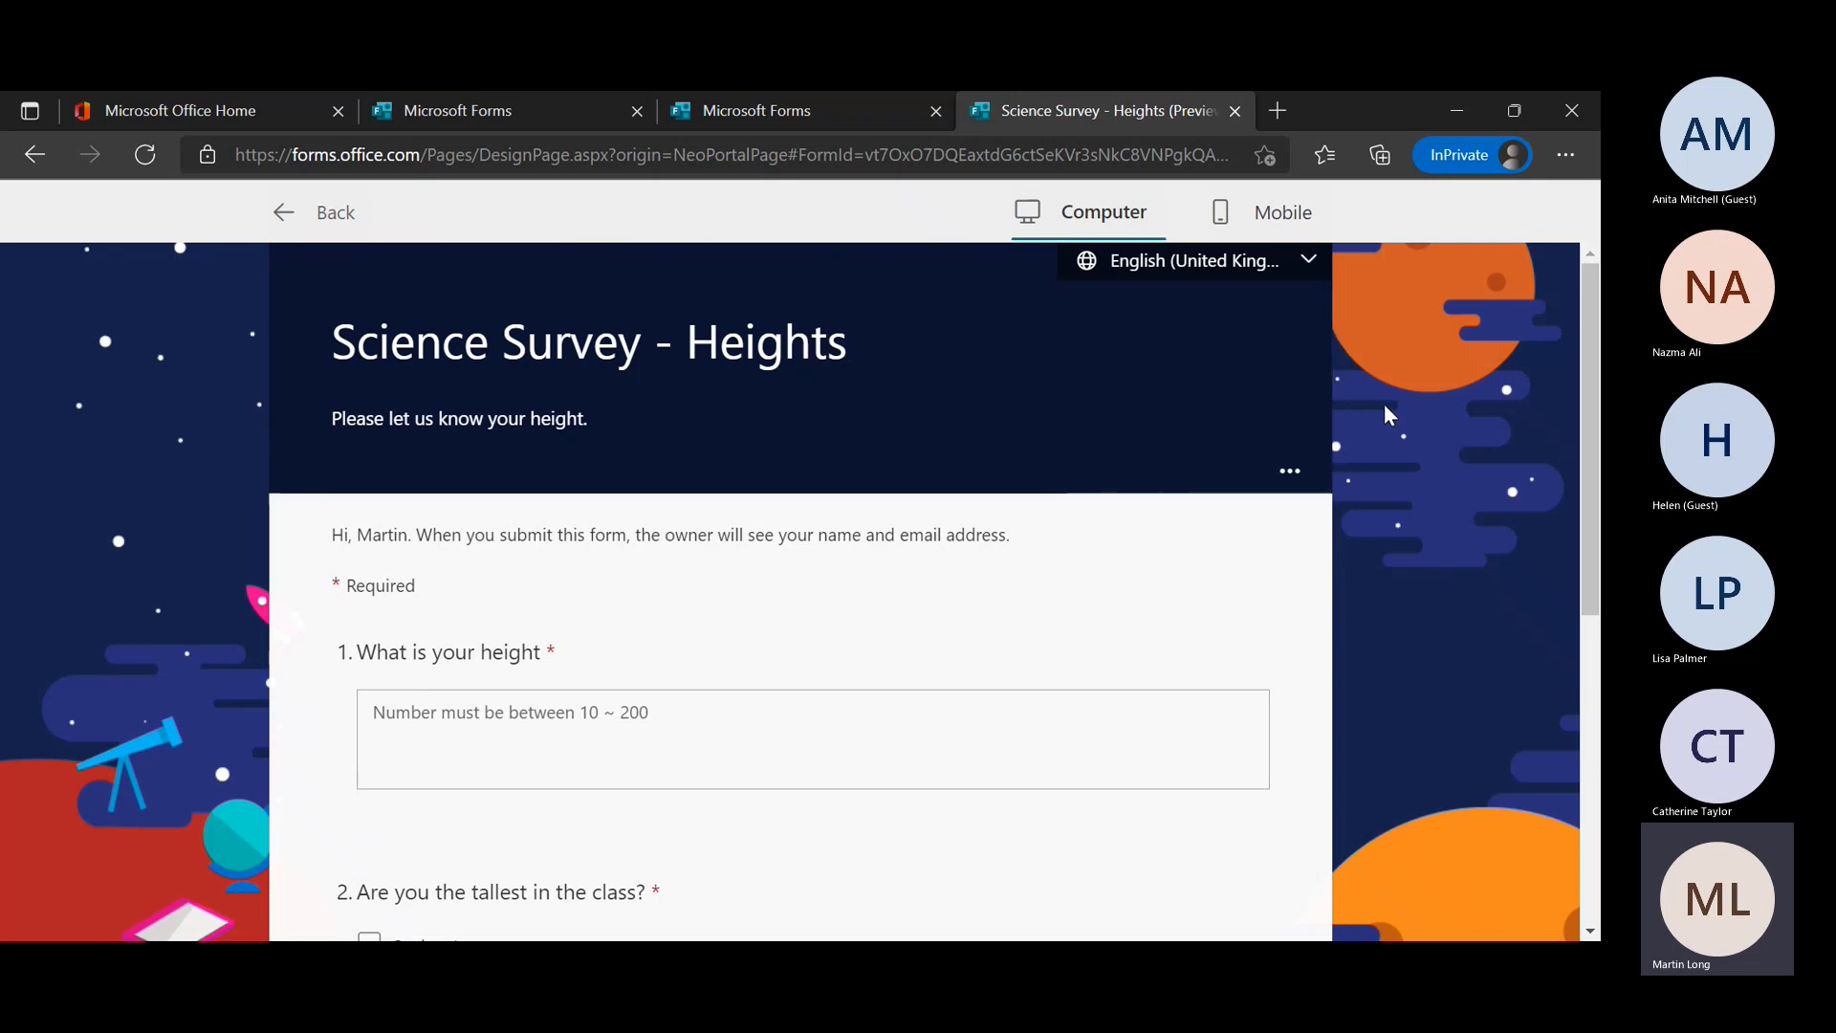
pyautogui.click(1105, 275)
pyautogui.click(1090, 457)
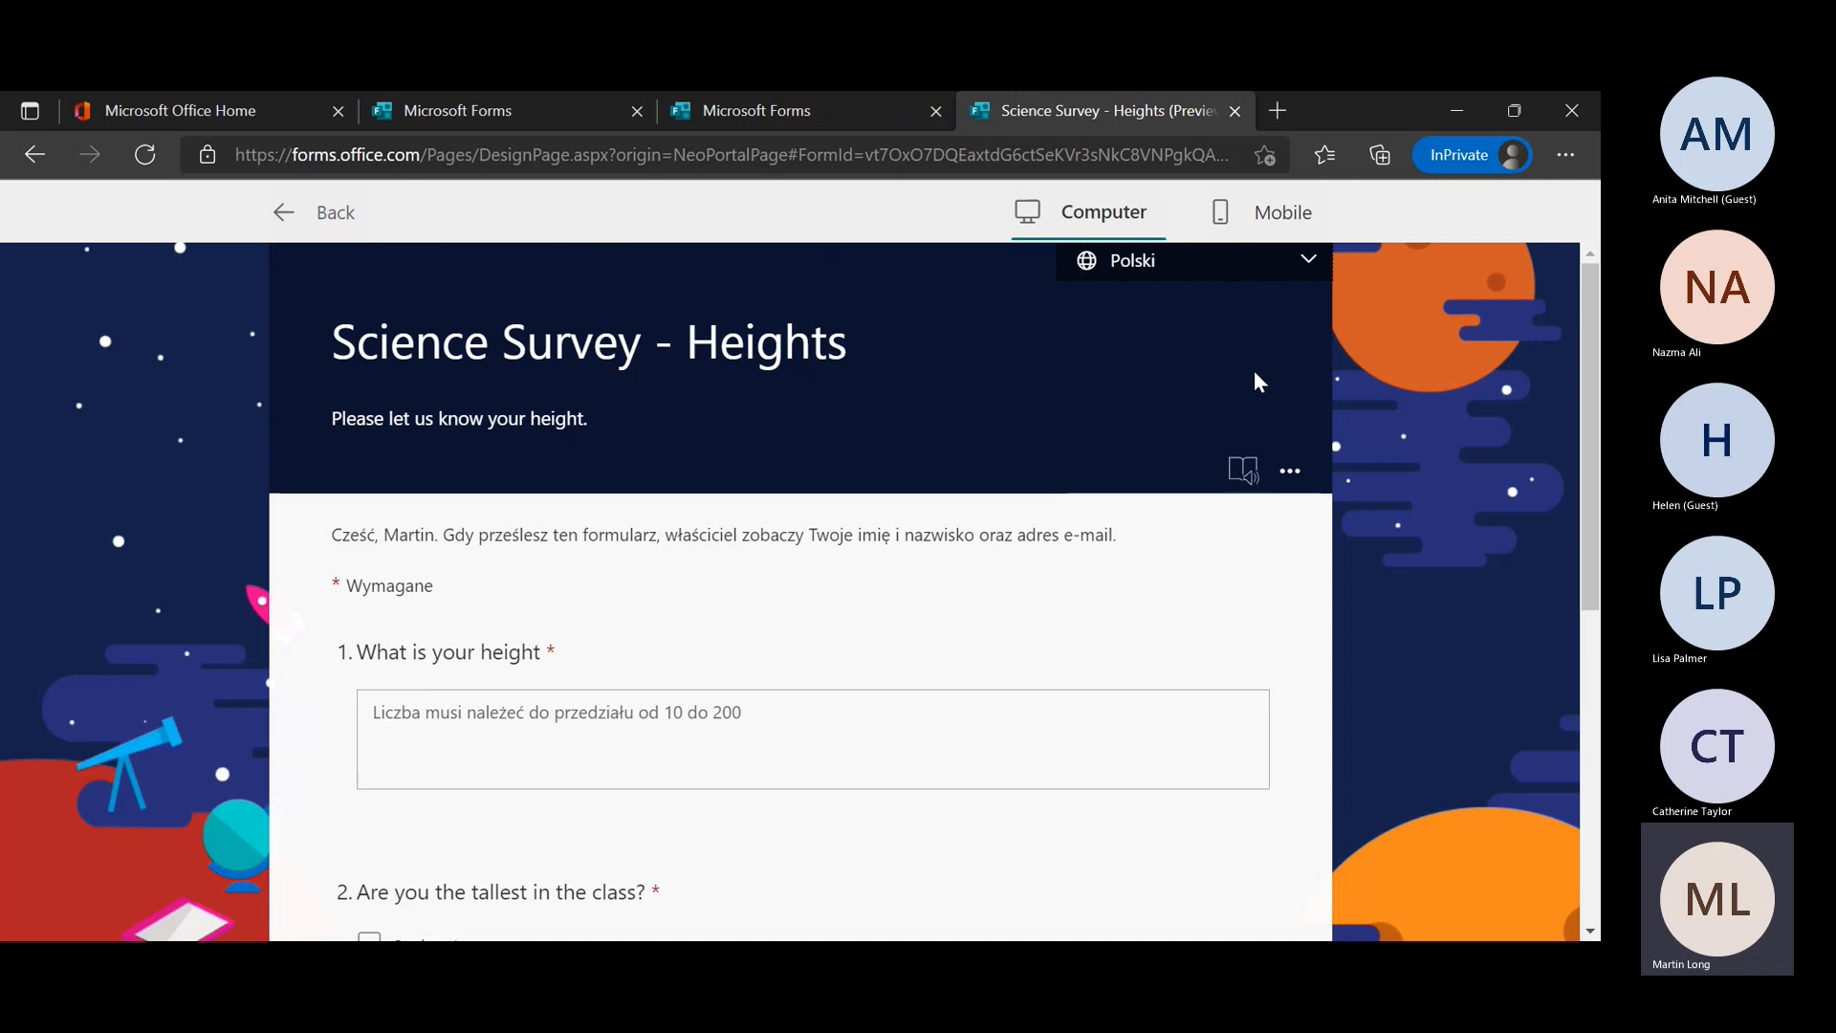
pyautogui.click(1276, 273)
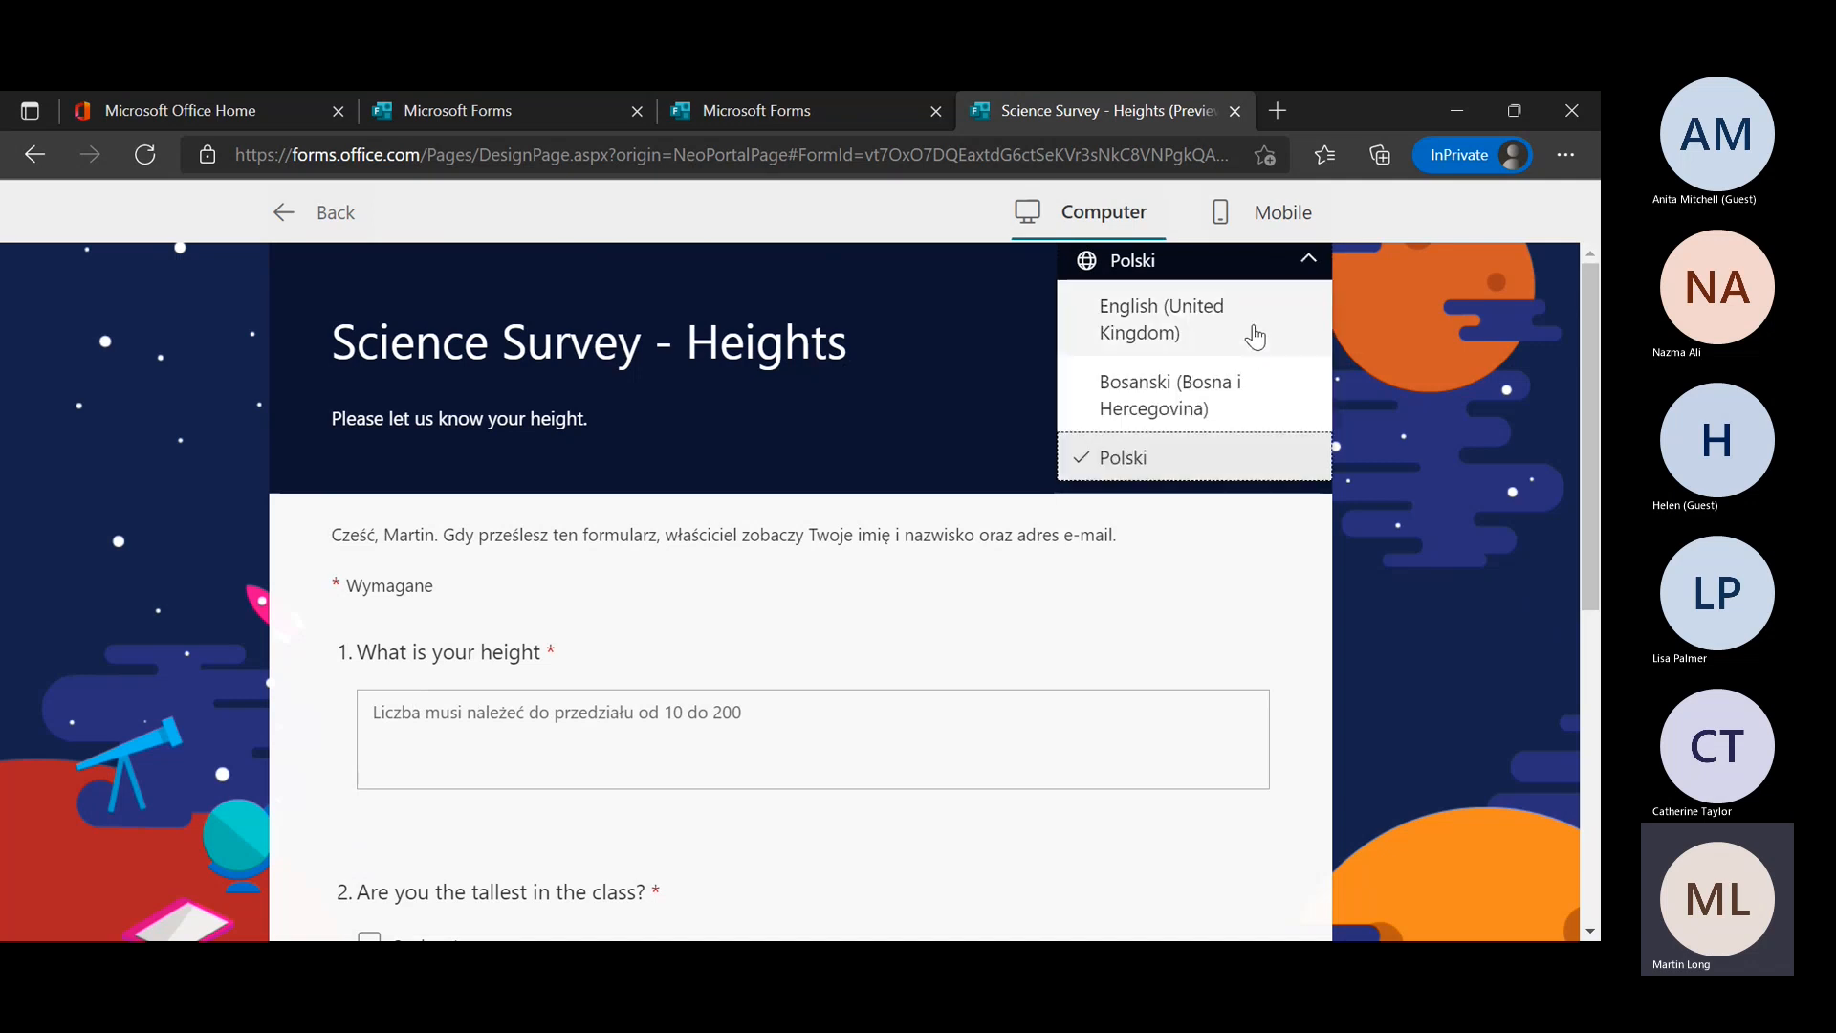
pyautogui.click(1220, 321)
# Check the whole form in the mobile preview and return to editing
pyautogui.click(1305, 227)
pyautogui.scroll(-4, 932, 594)
pyautogui.scroll(-1, 933, 594)
pyautogui.scroll(5, 934, 595)
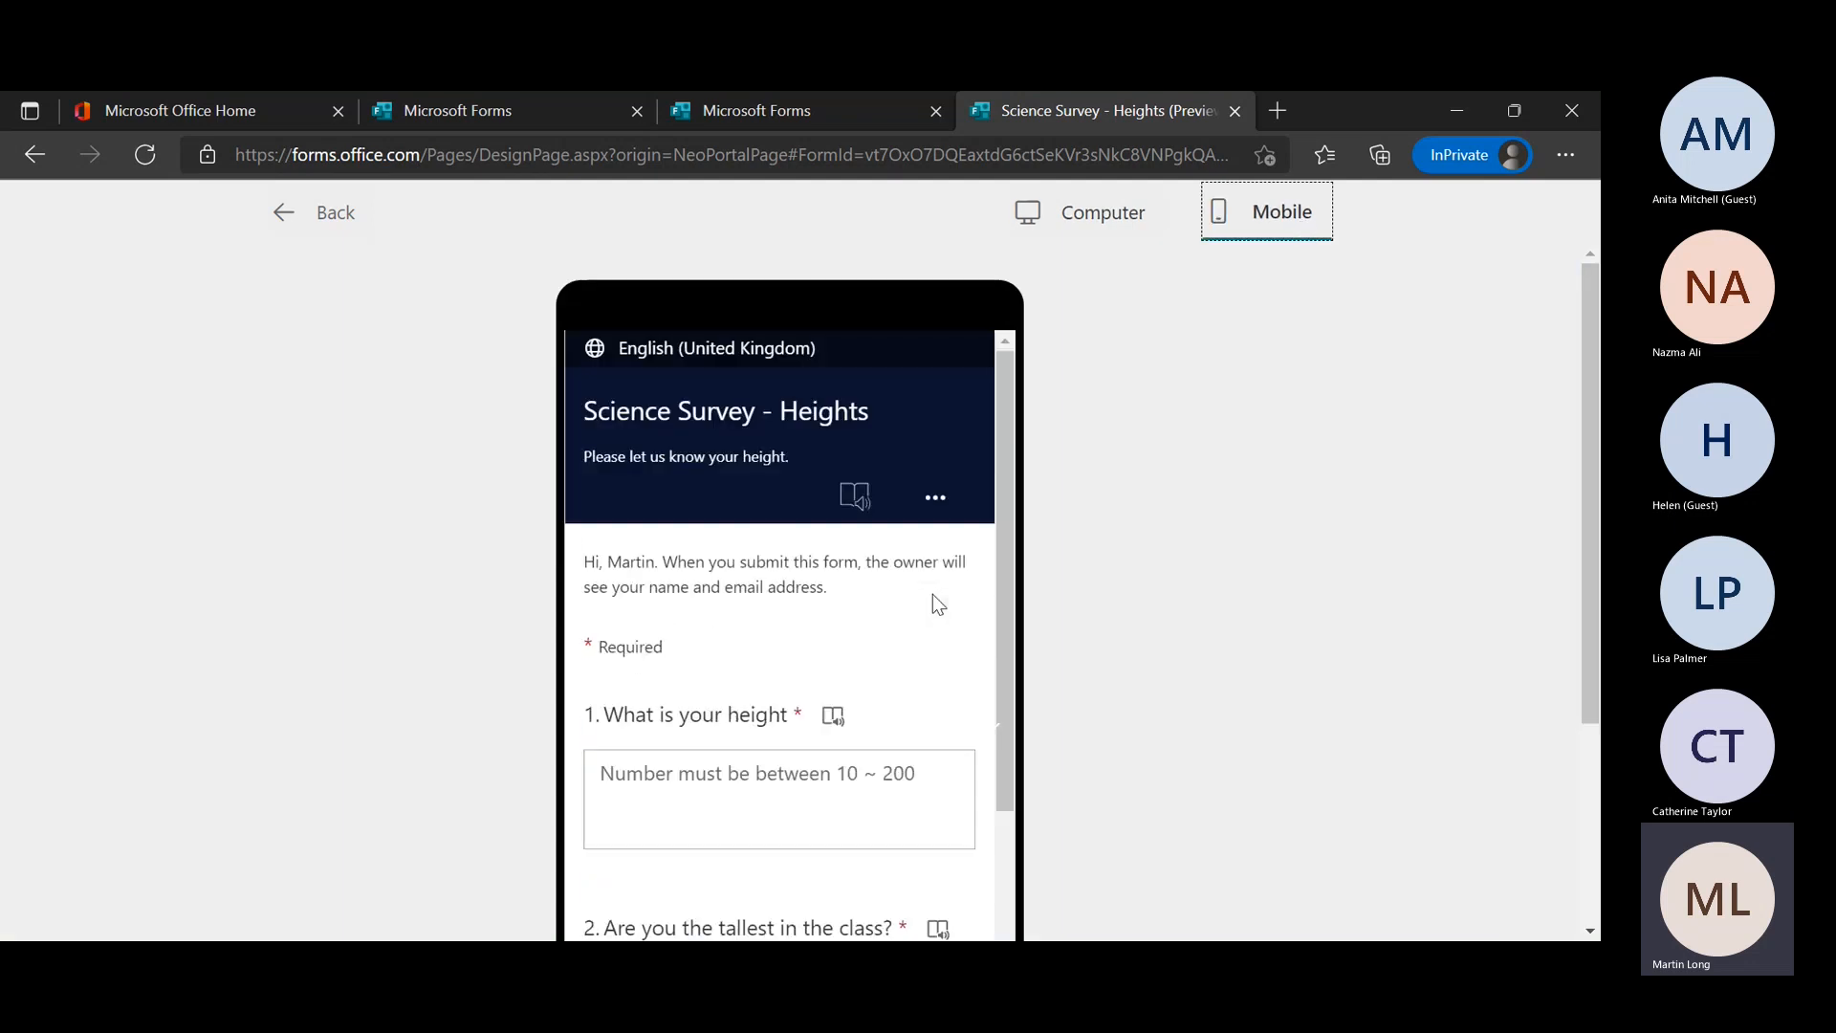
pyautogui.scroll(-5, 934, 595)
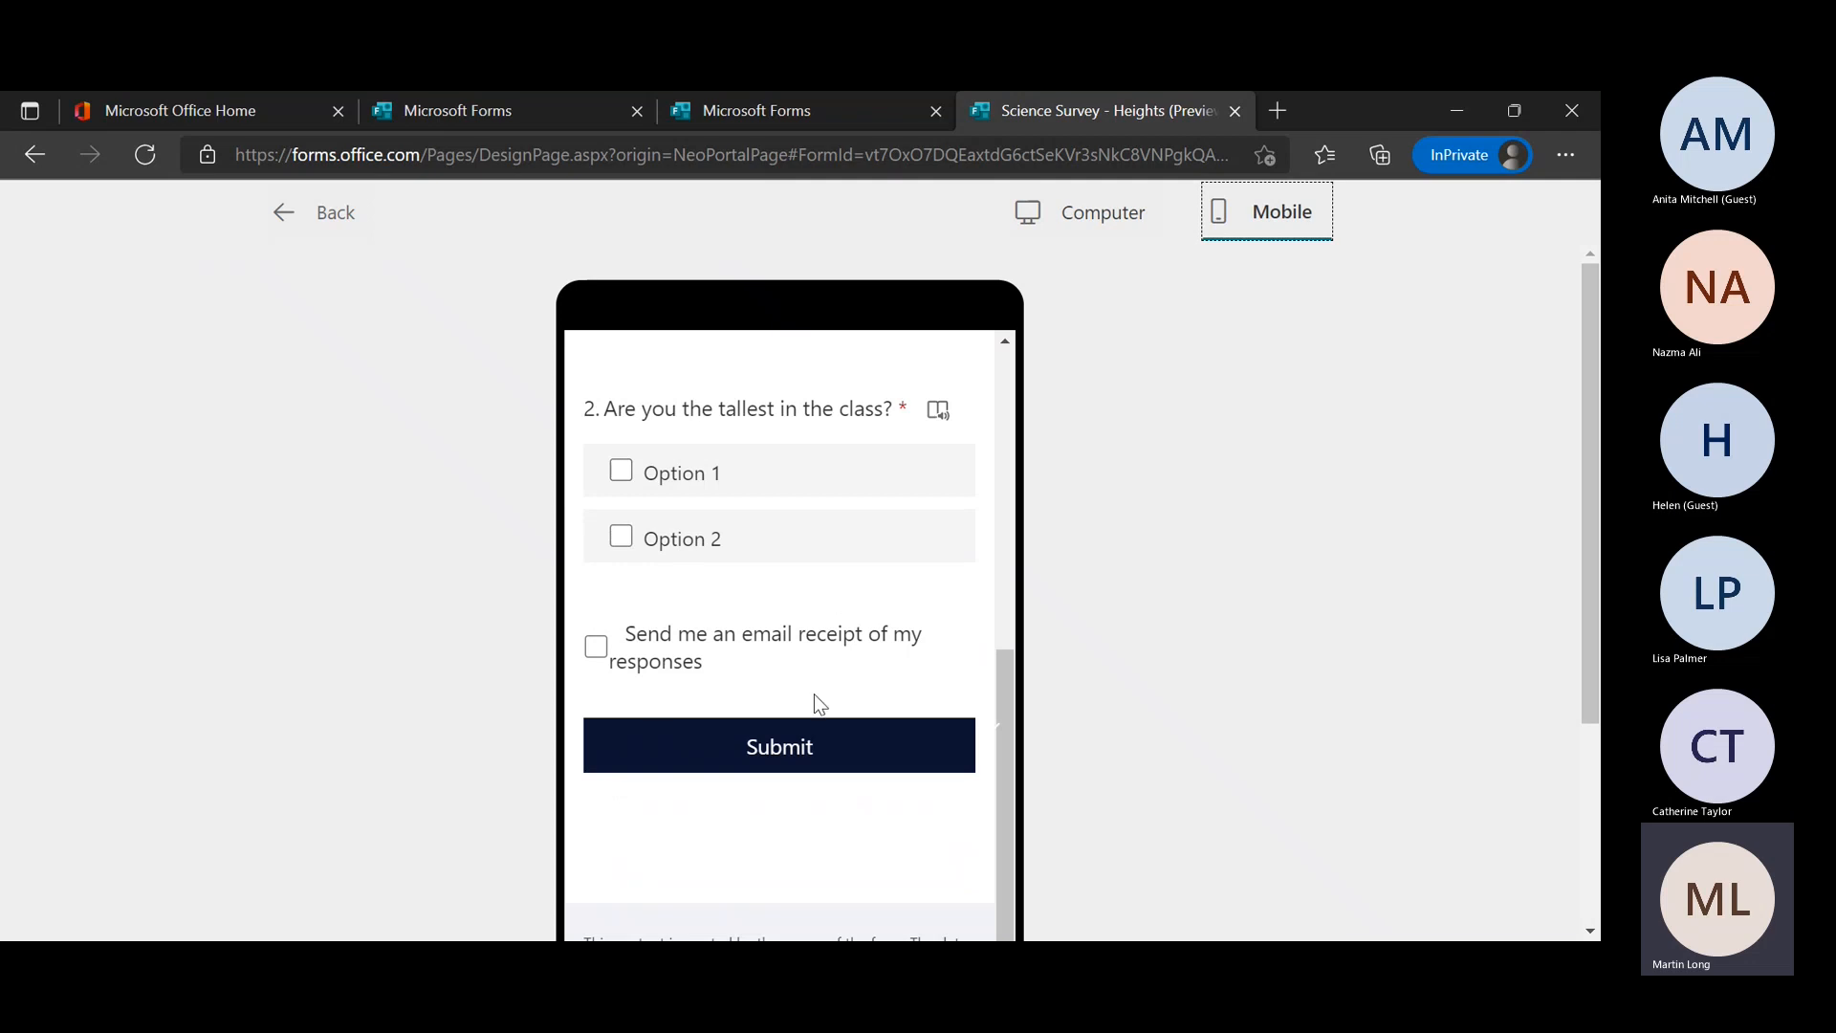
pyautogui.scroll(5, 814, 695)
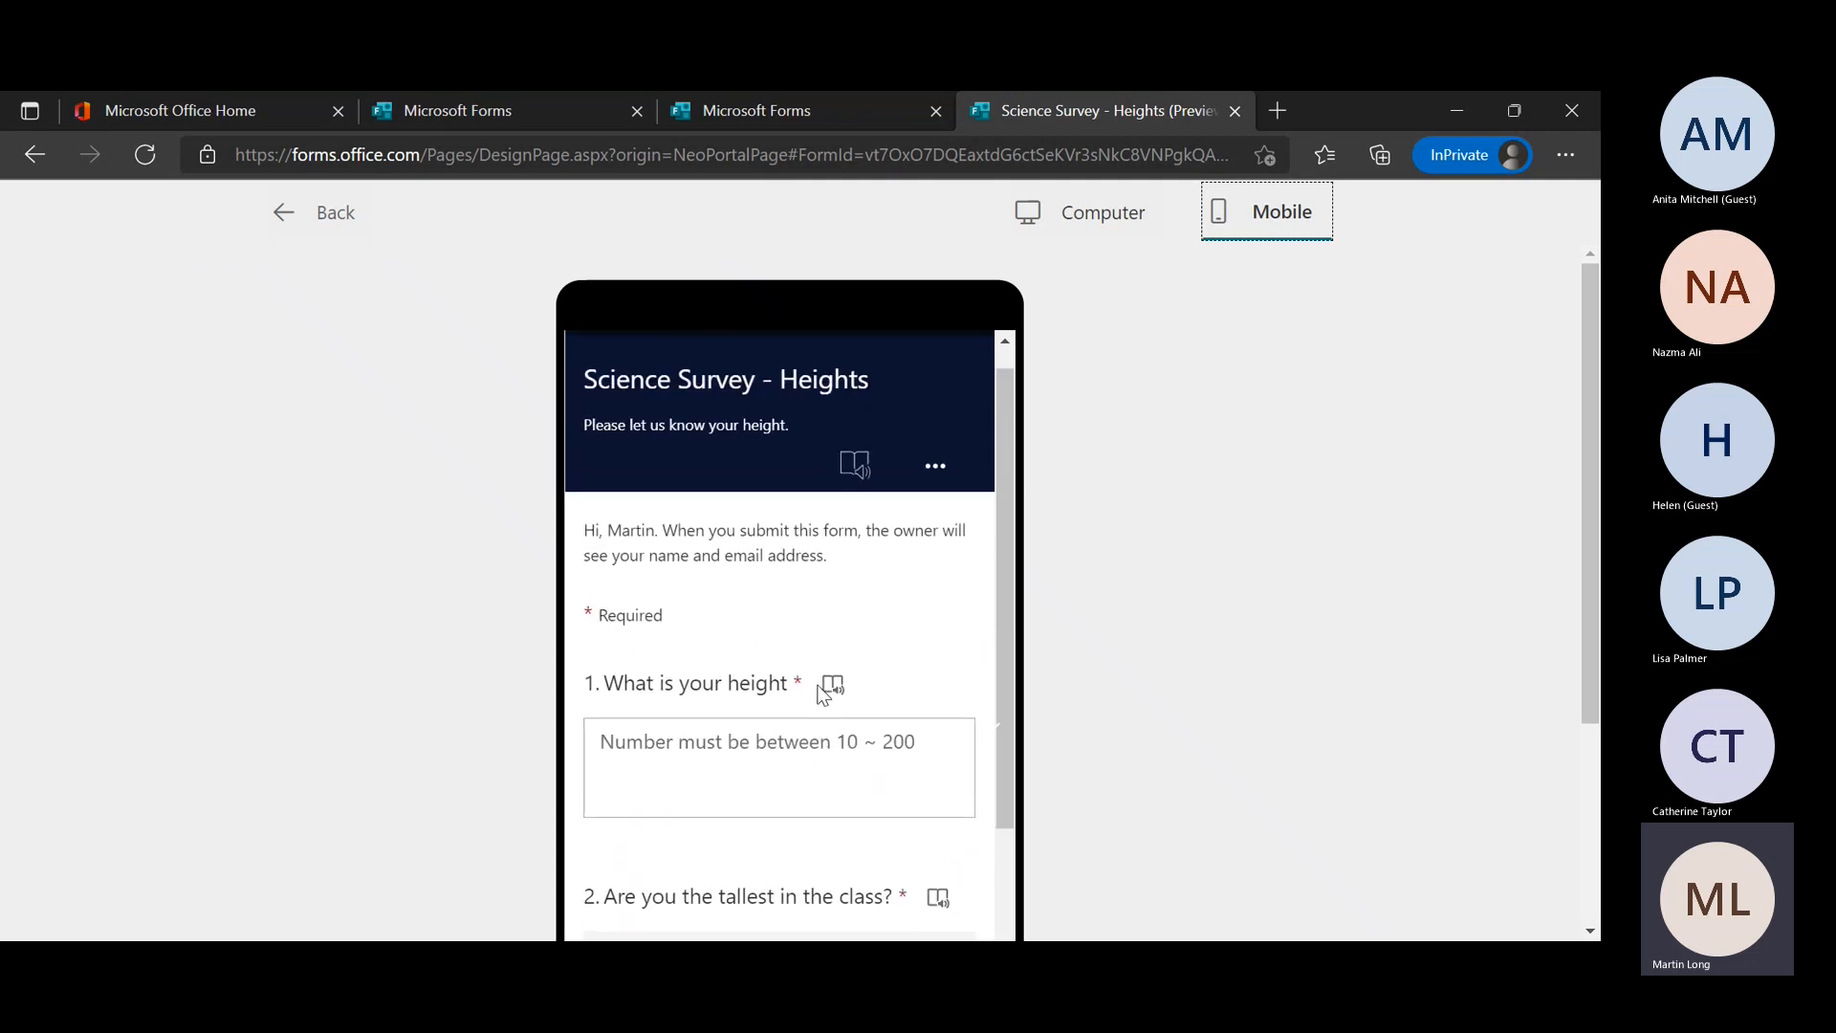
pyautogui.click(325, 212)
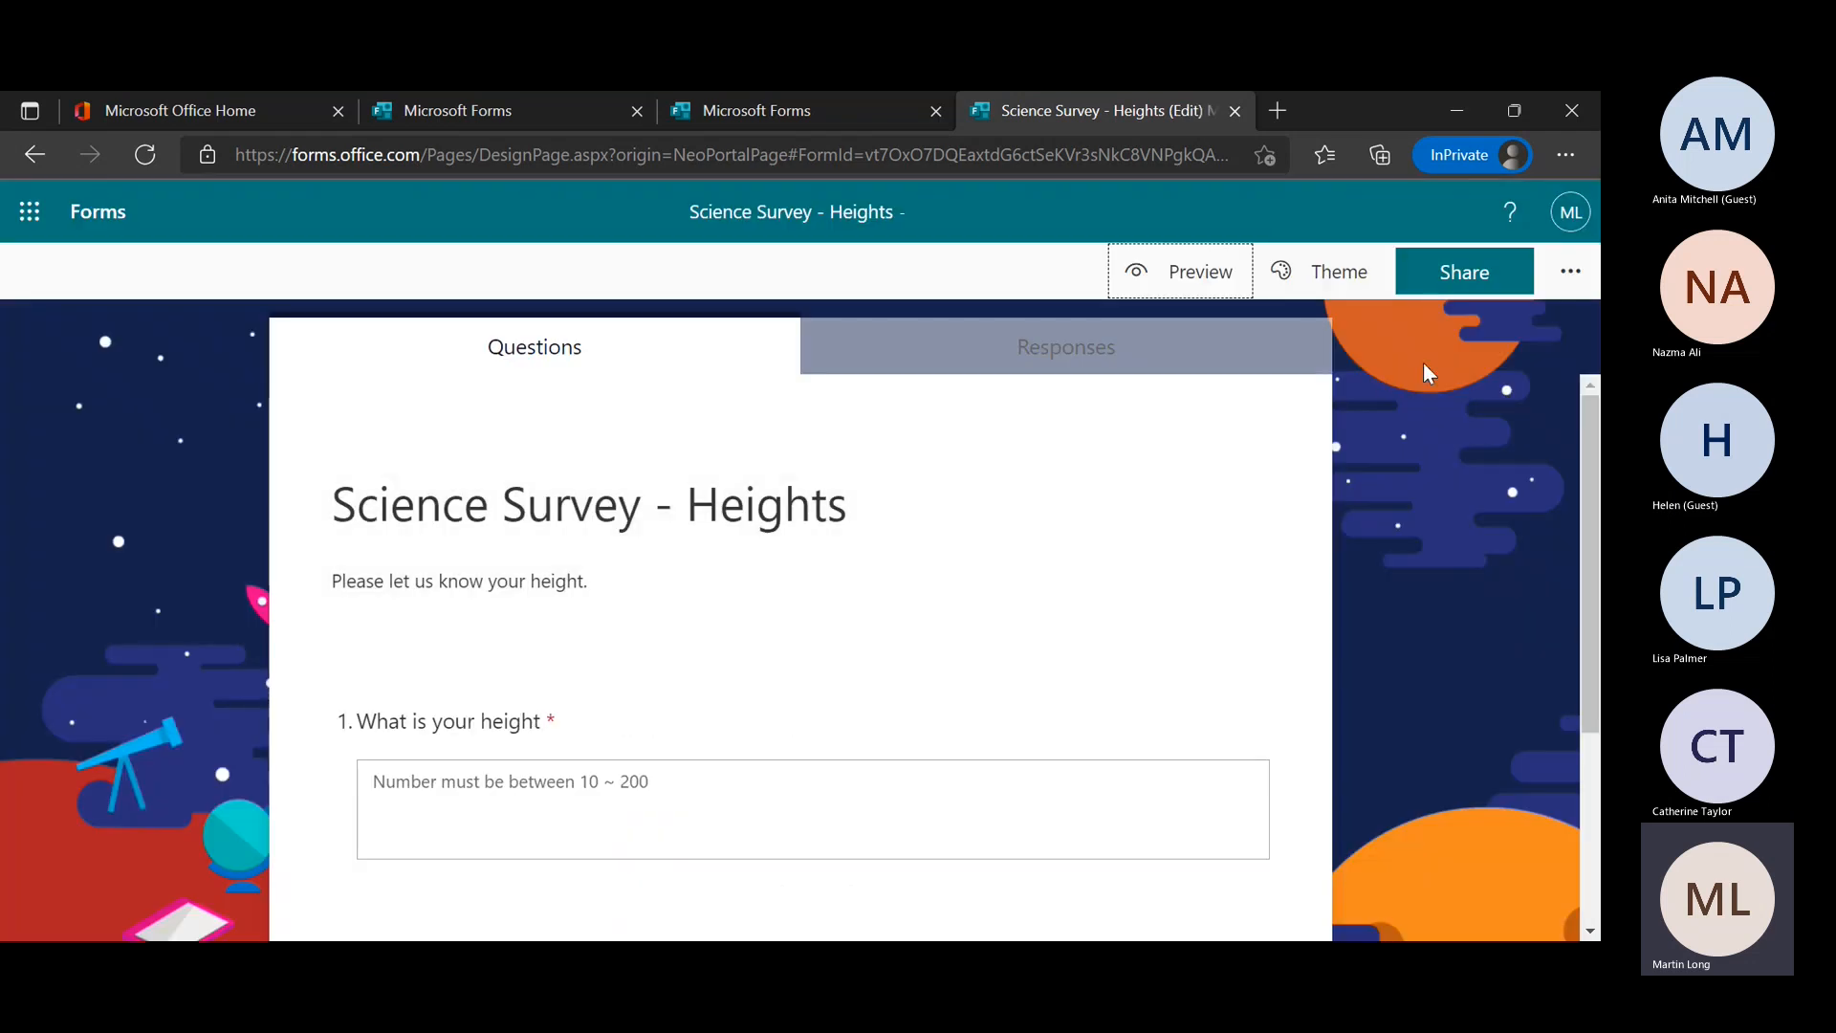
# Open the sharing options, try Only people in my organisation can respond, and set the audience to Anyone can respond
pyautogui.click(1469, 284)
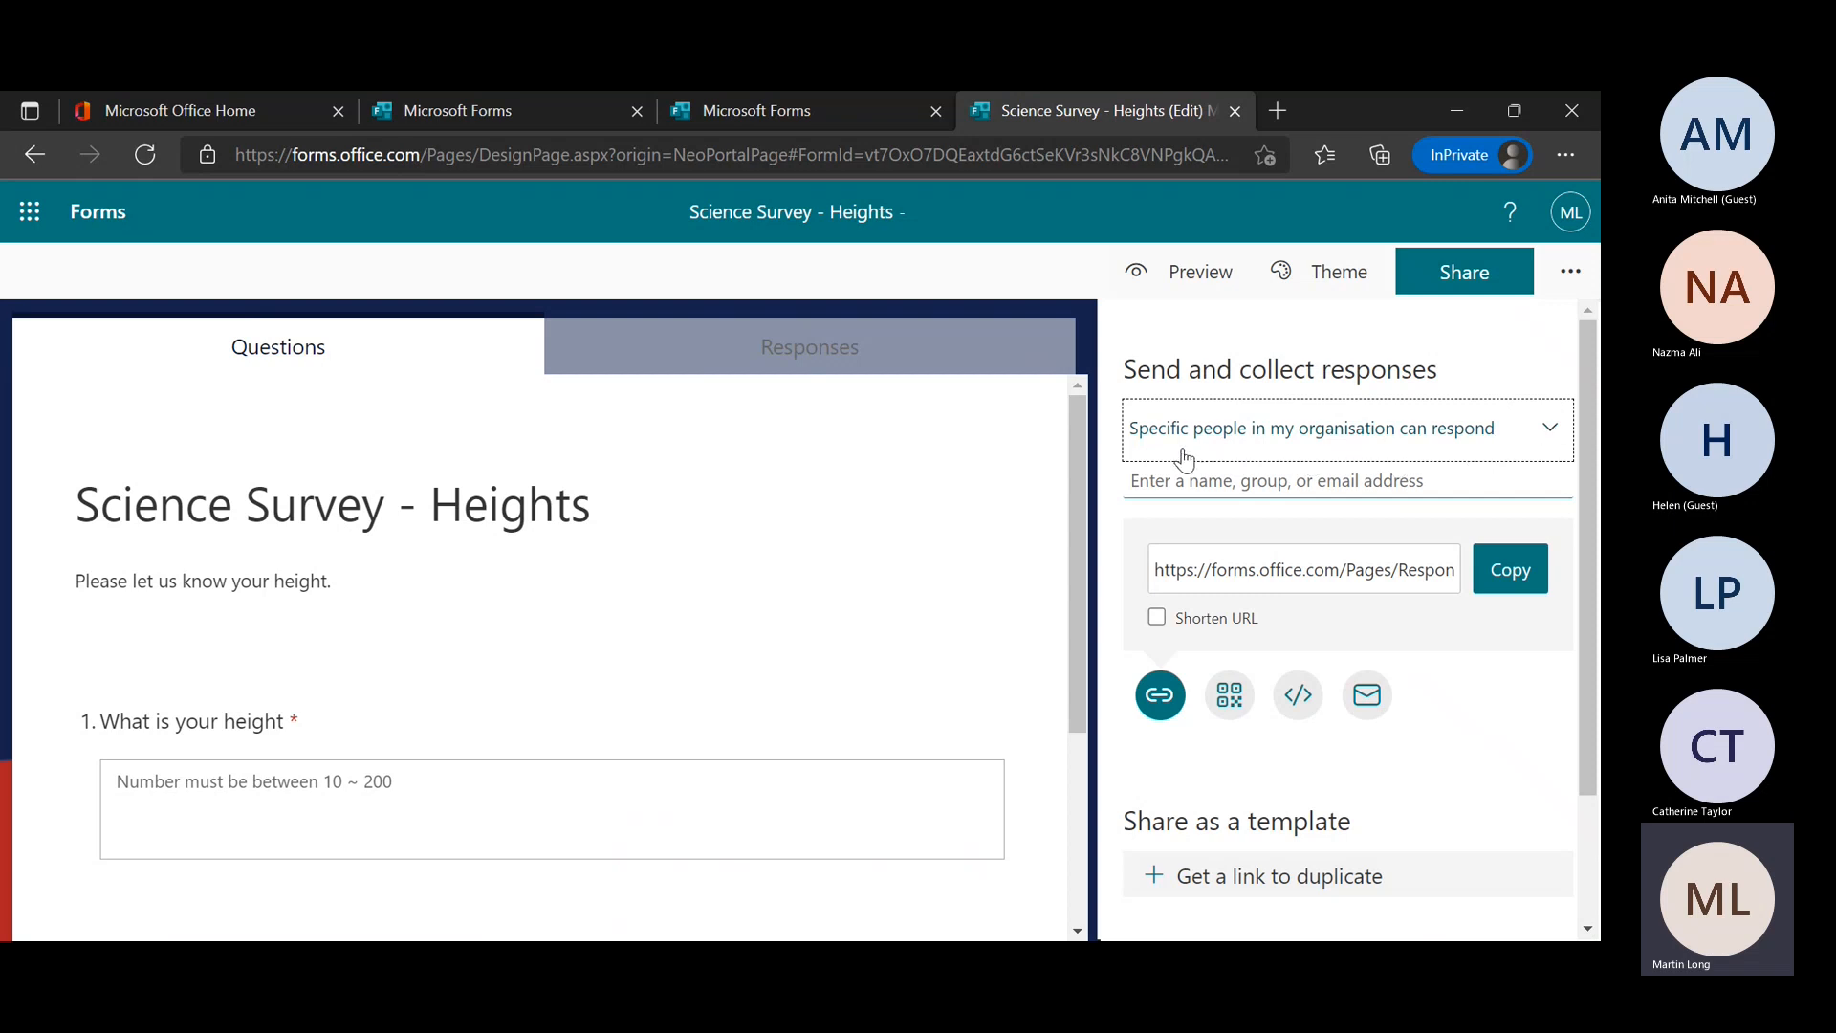
pyautogui.click(1548, 429)
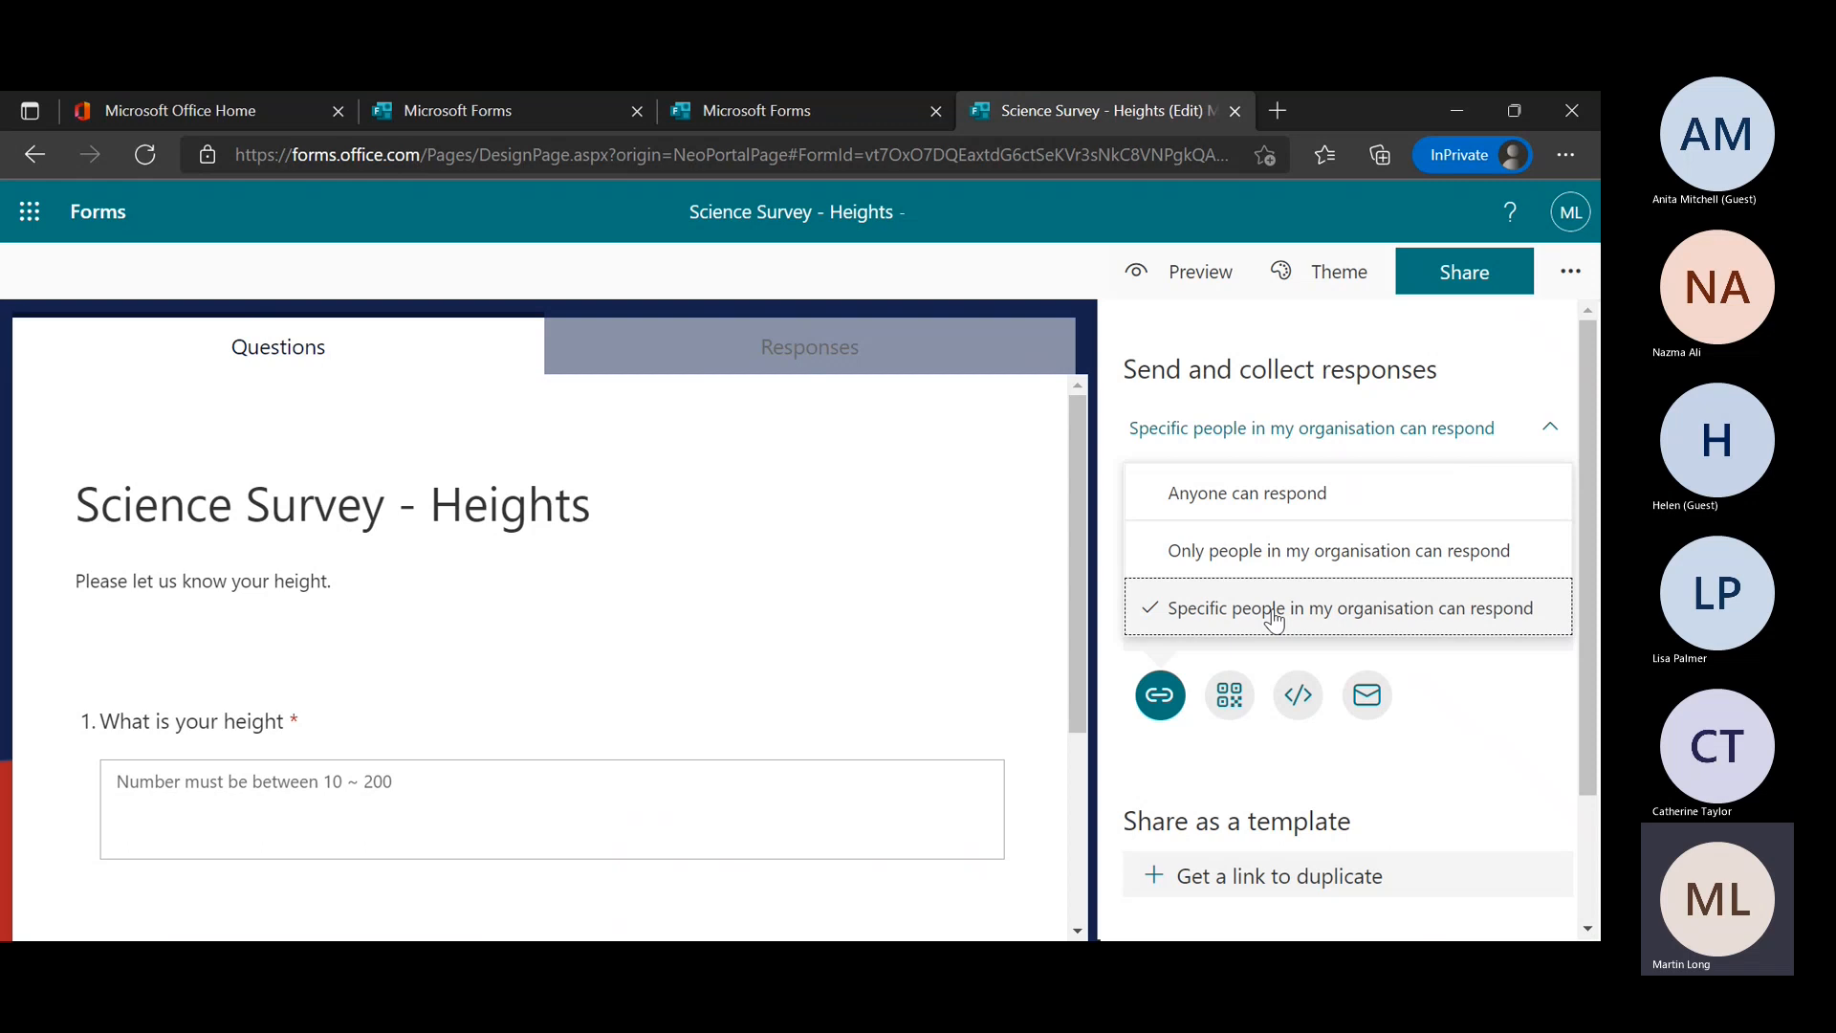
pyautogui.click(1260, 560)
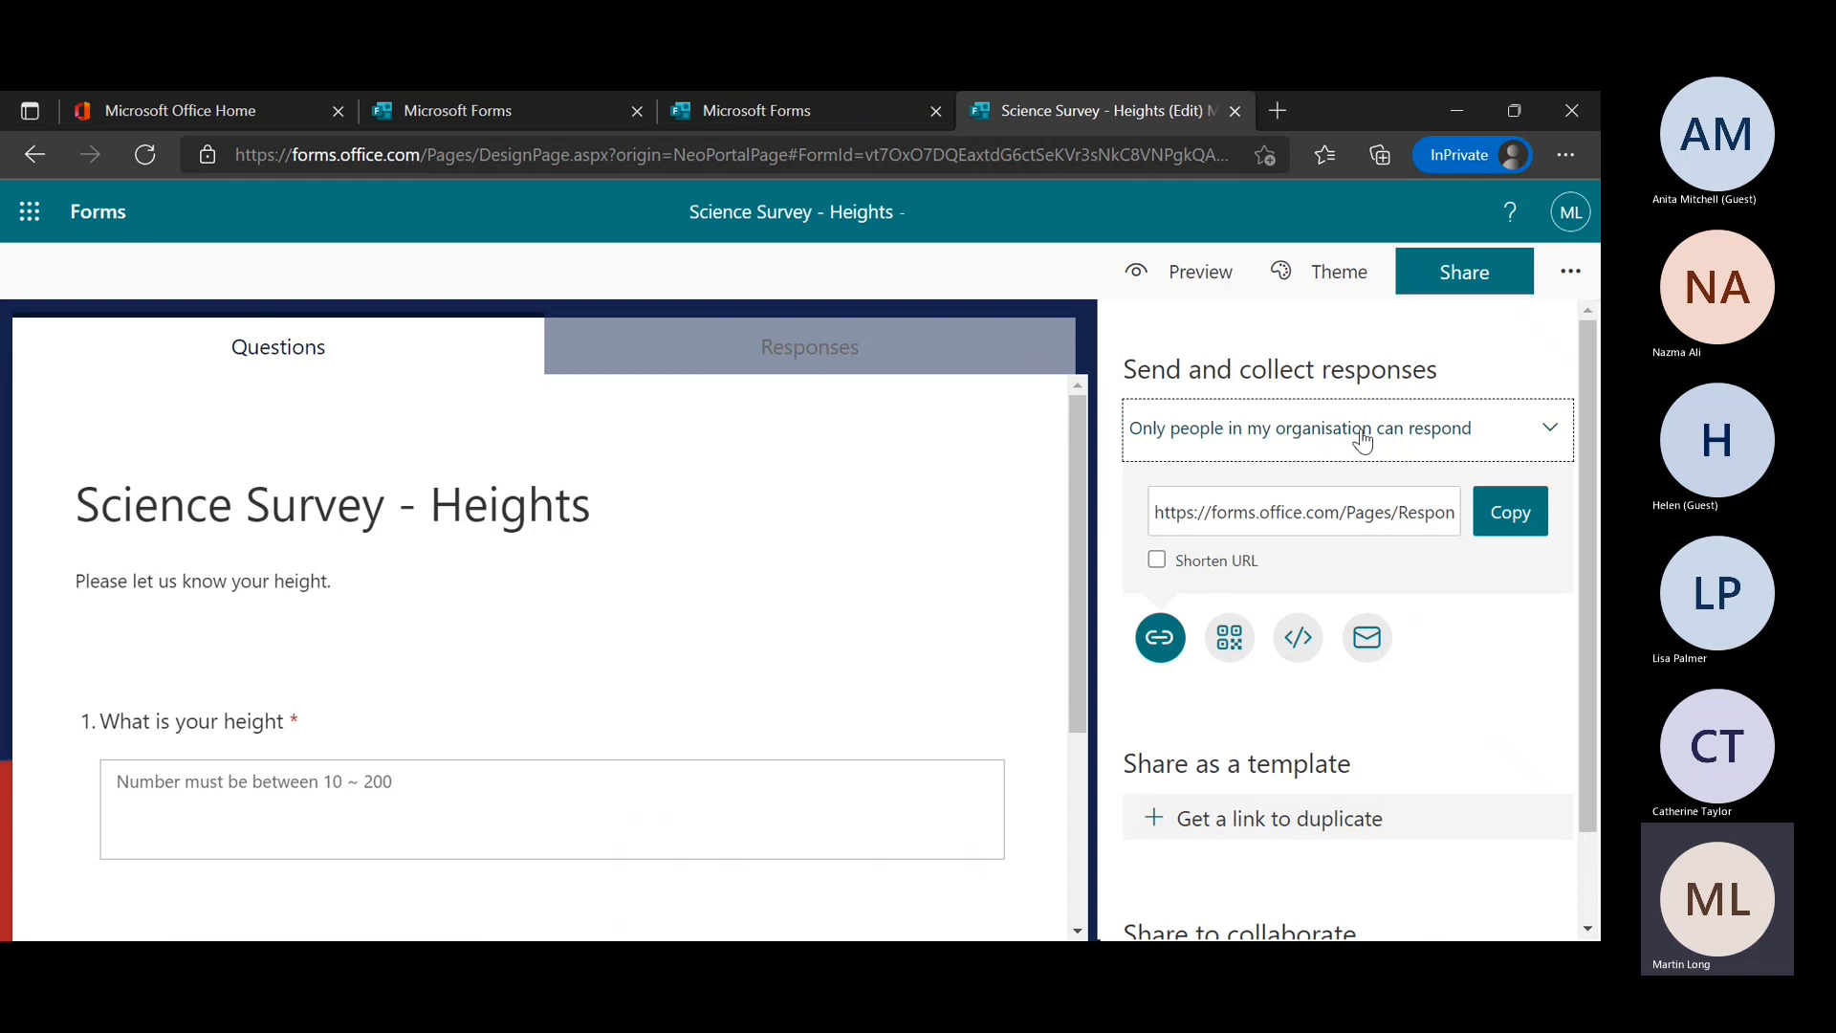
pyautogui.click(1551, 435)
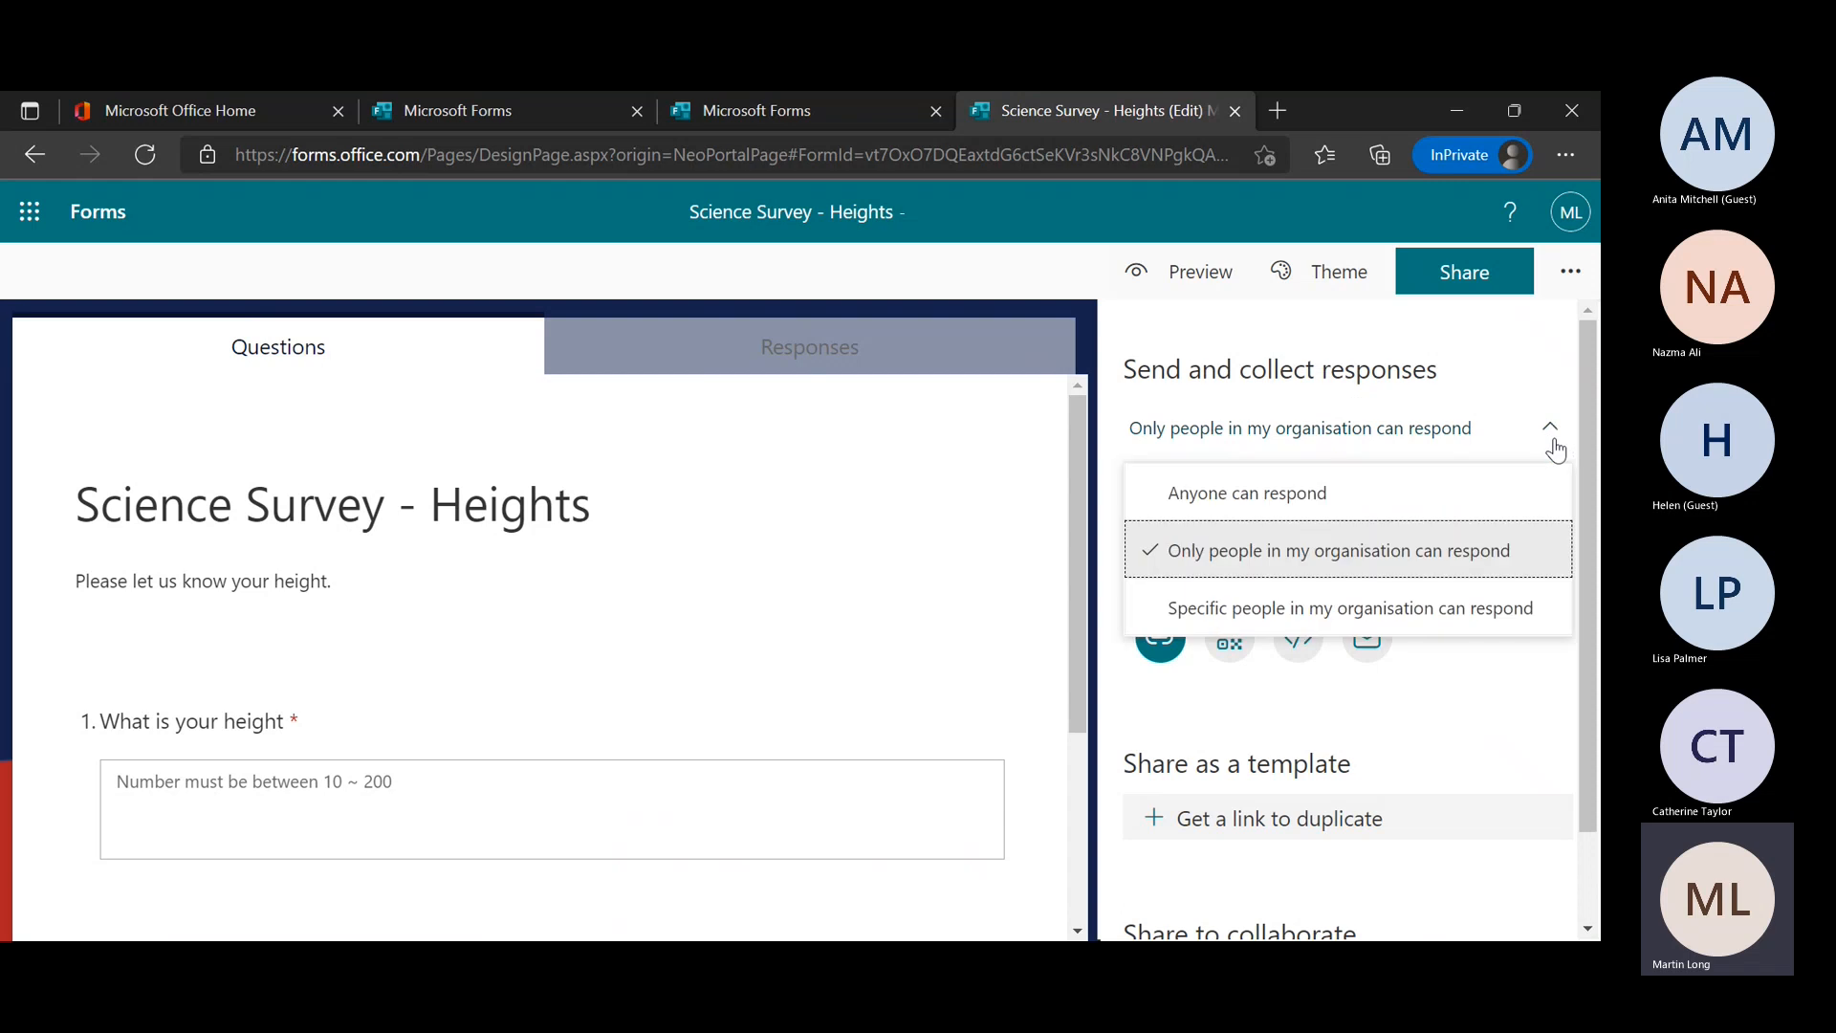
pyautogui.click(1279, 492)
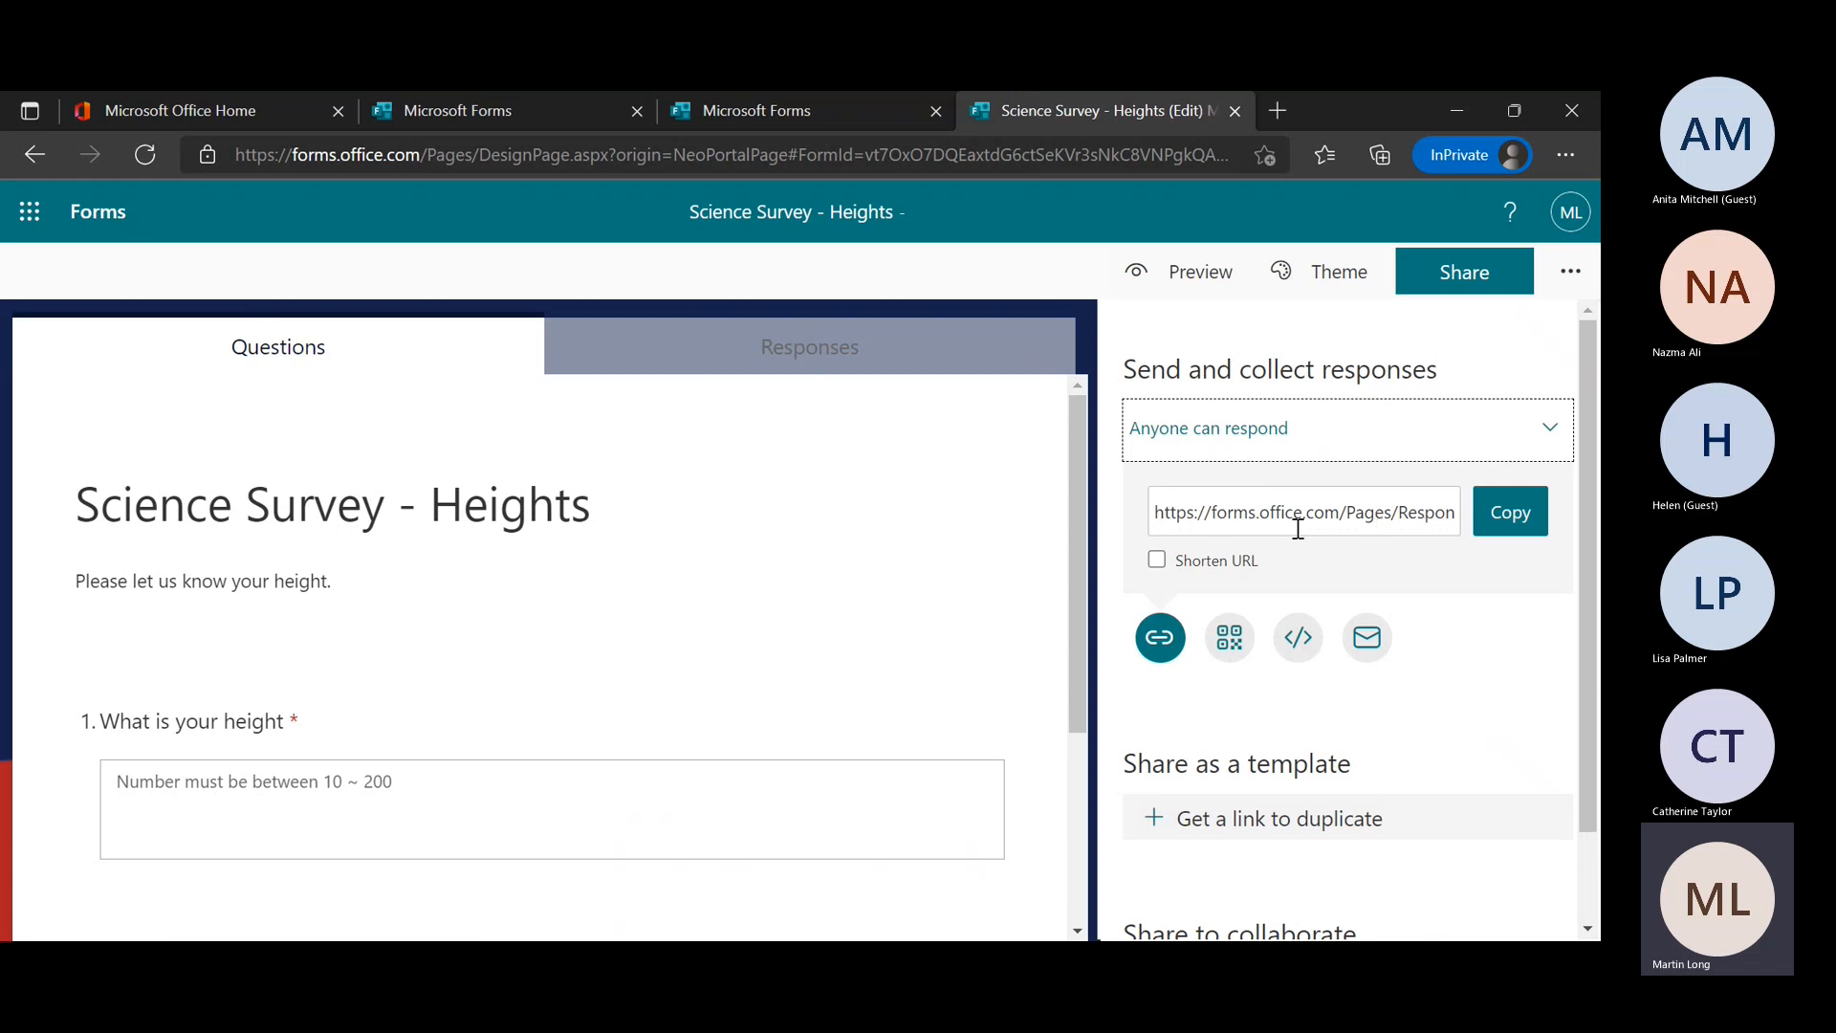
# Copy the response link, shorten its URL, and copy the shortened version
pyautogui.click(1513, 526)
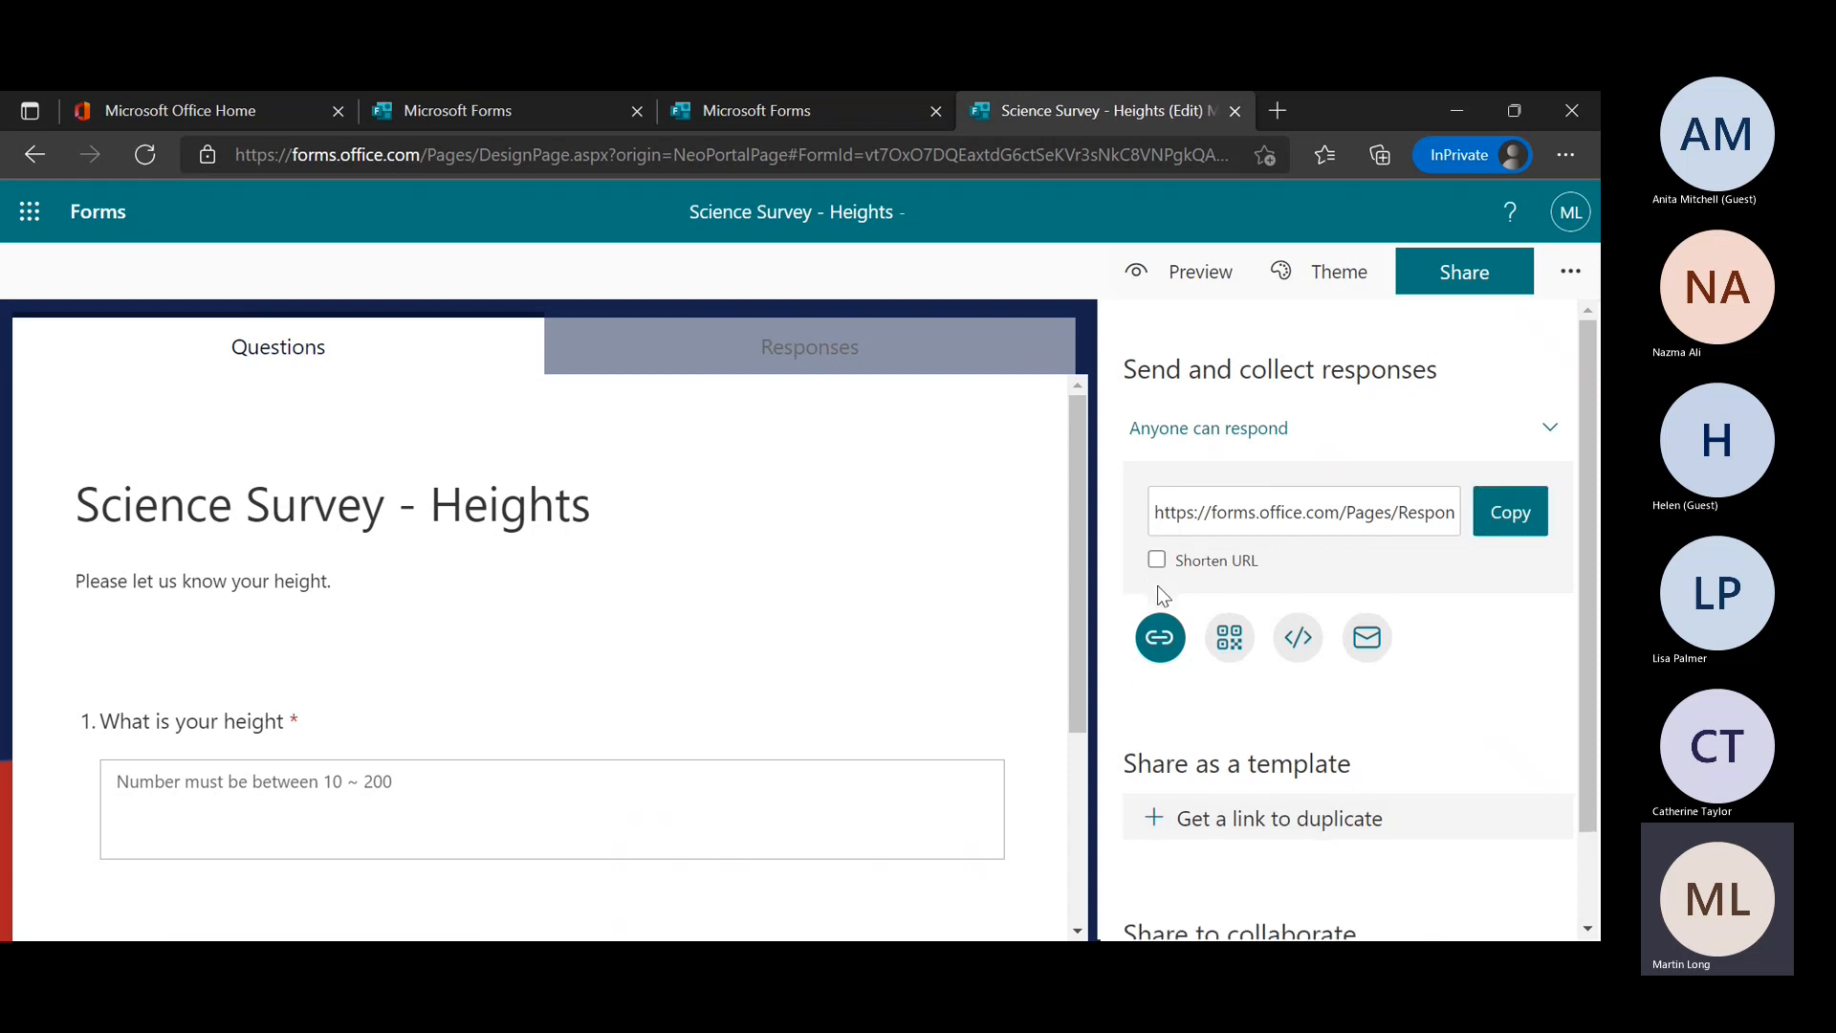
pyautogui.click(1157, 561)
pyautogui.click(1197, 526)
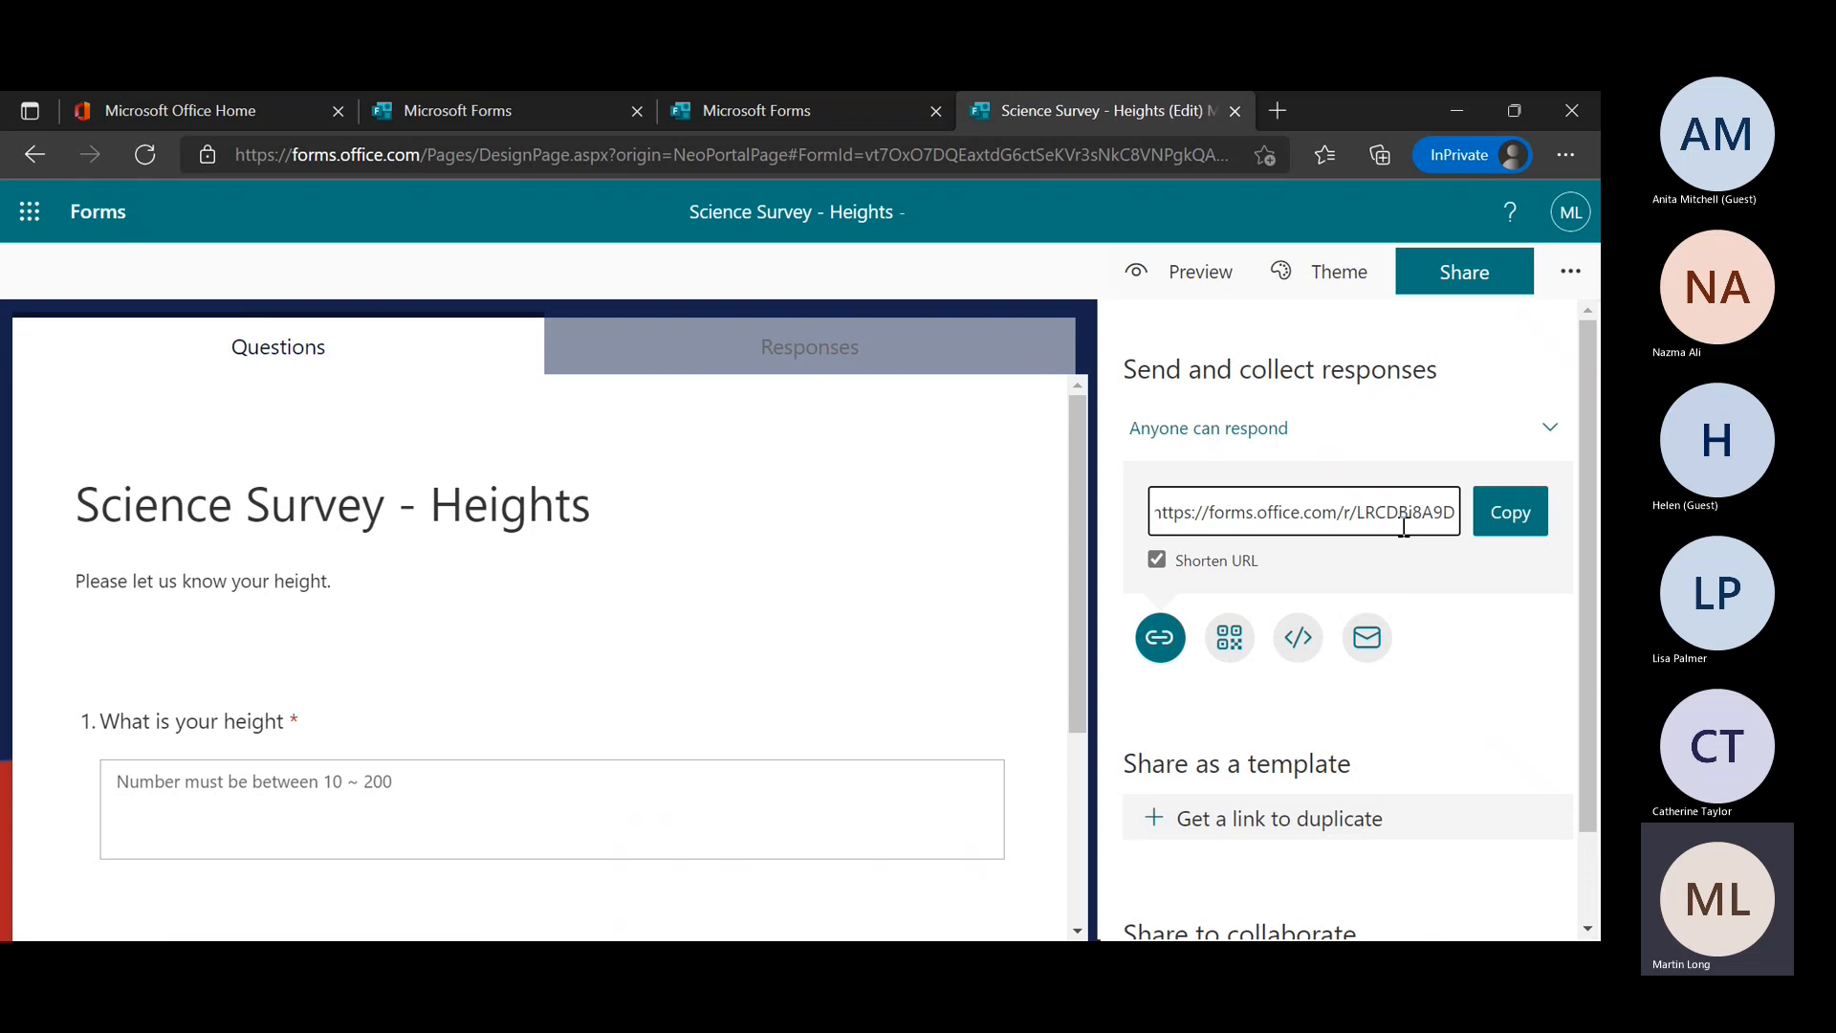
pyautogui.click(1511, 512)
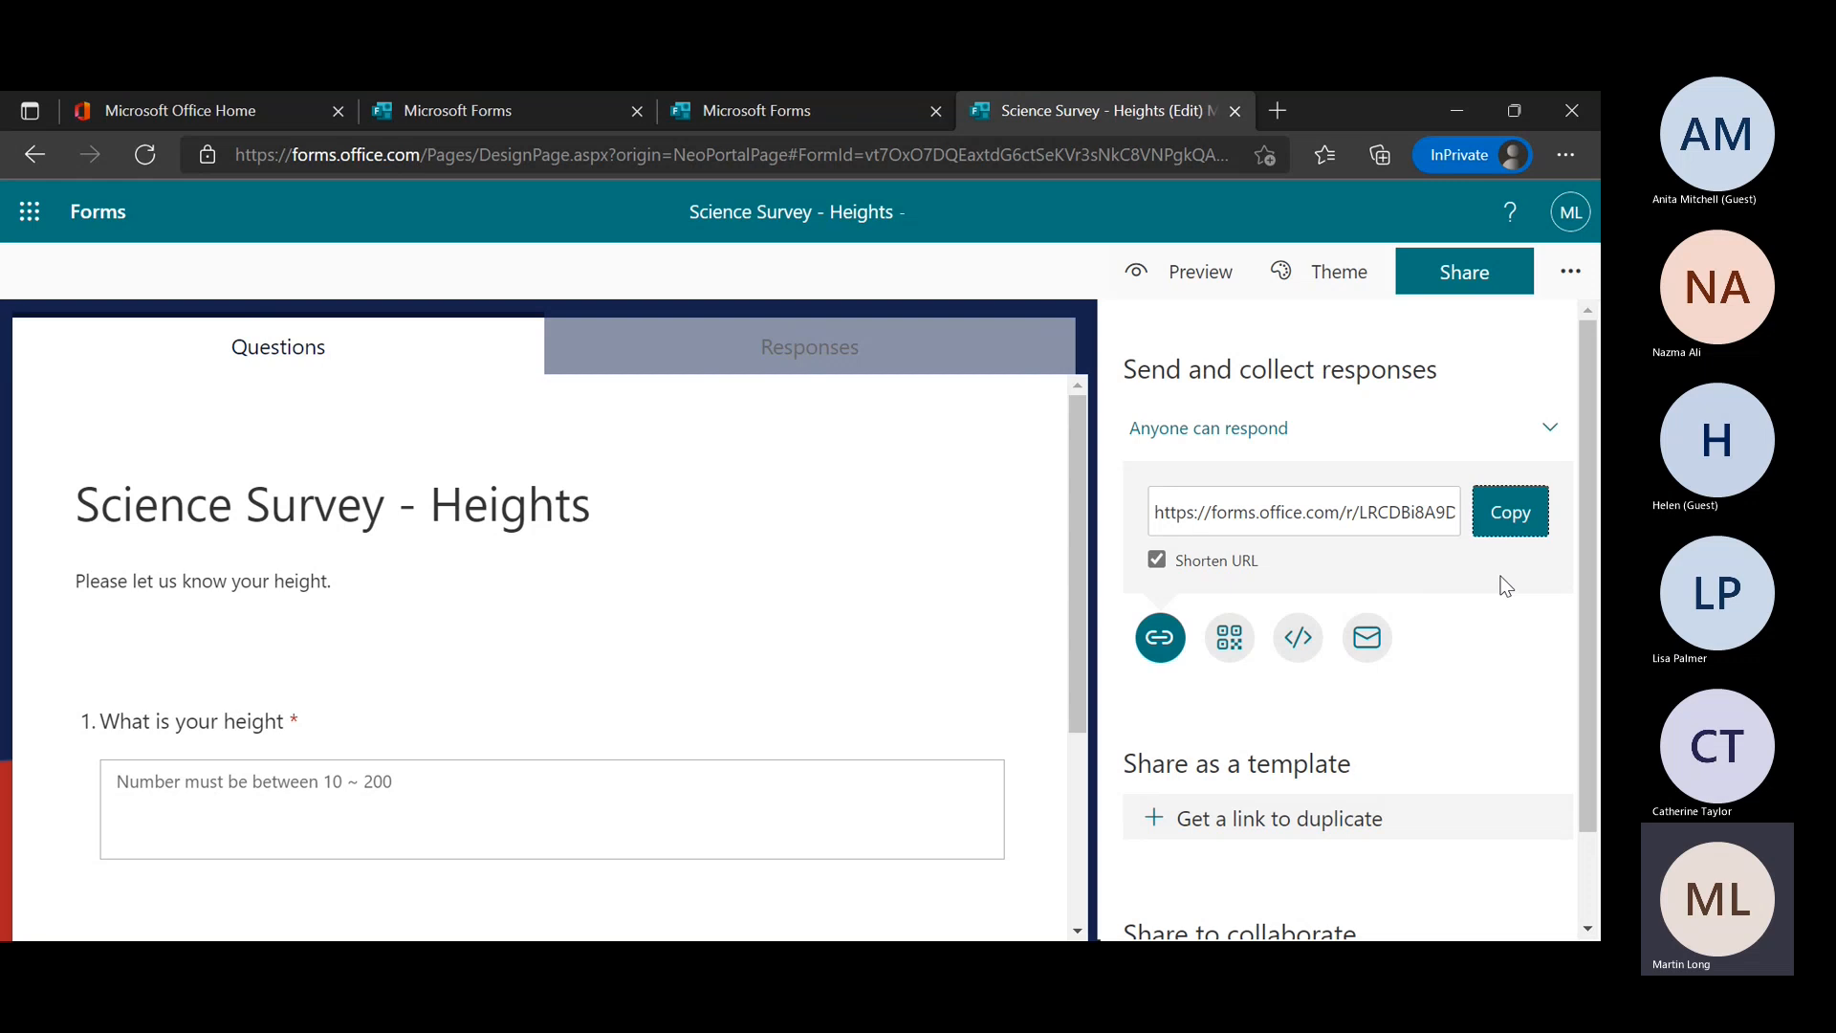
# Show the form's QR code, return to the shortened response link, and copy it again
pyautogui.click(1243, 658)
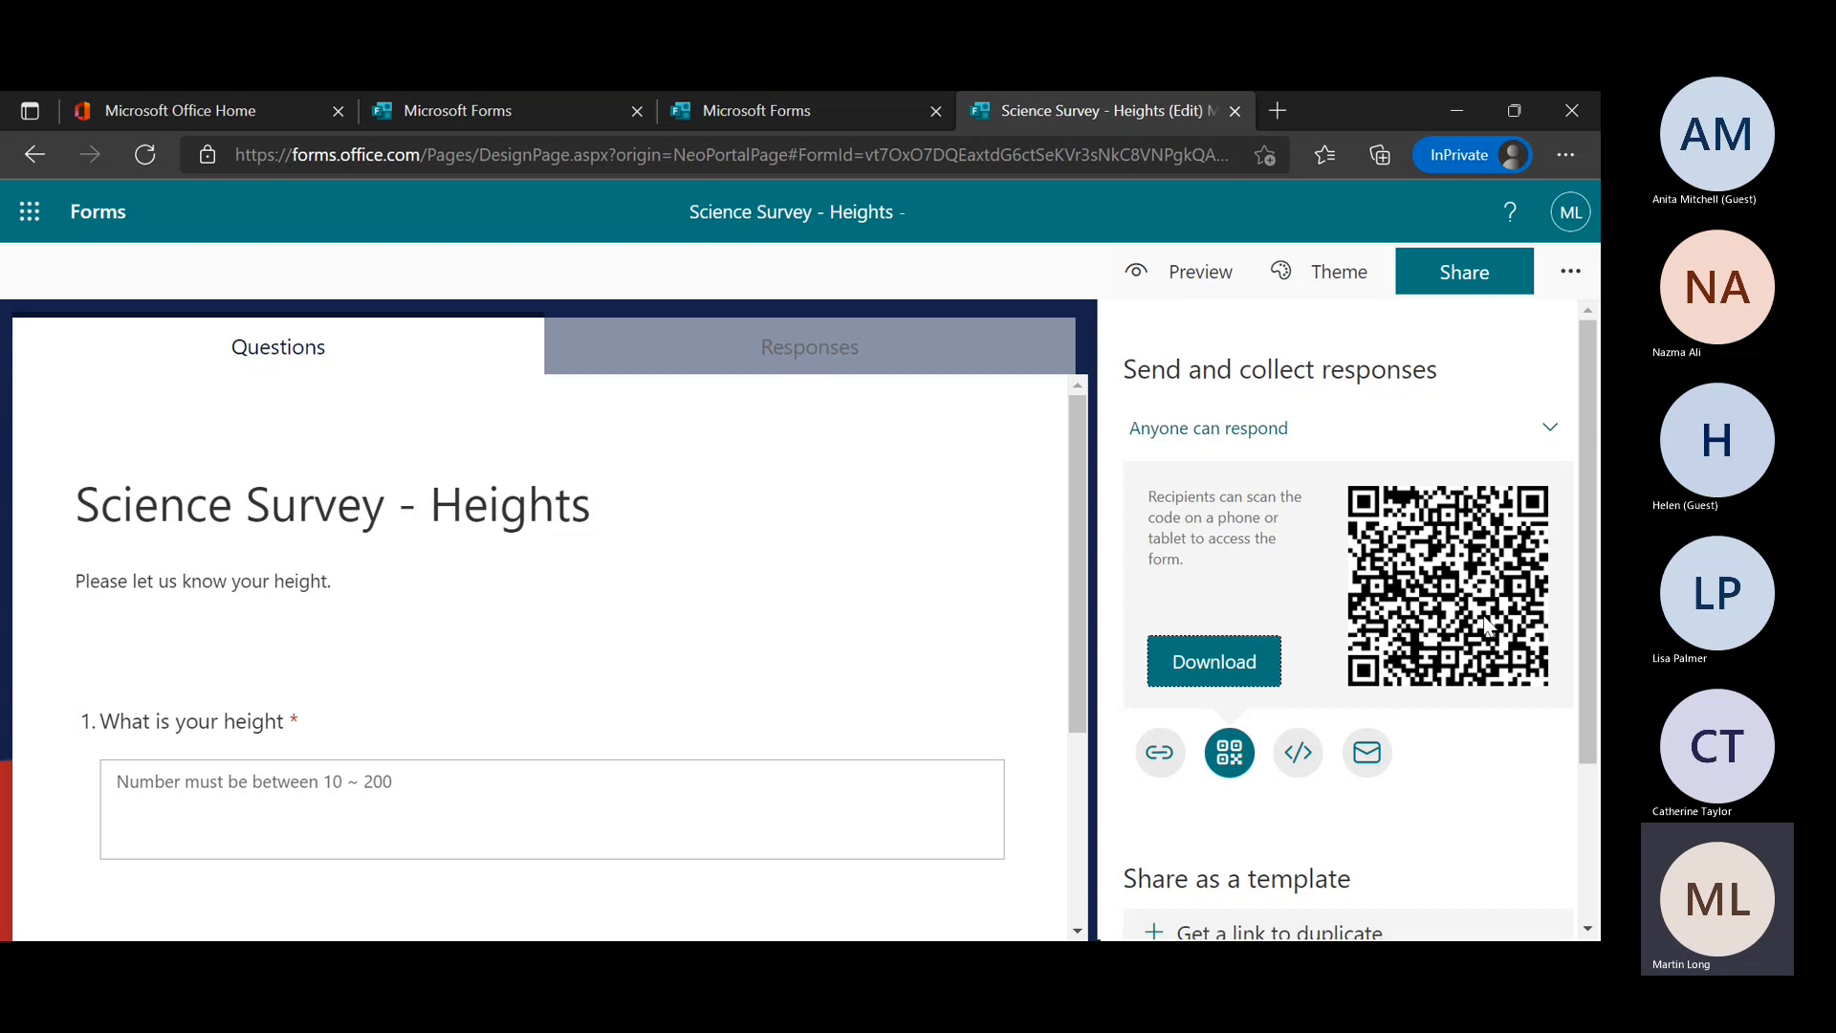
pyautogui.click(1159, 754)
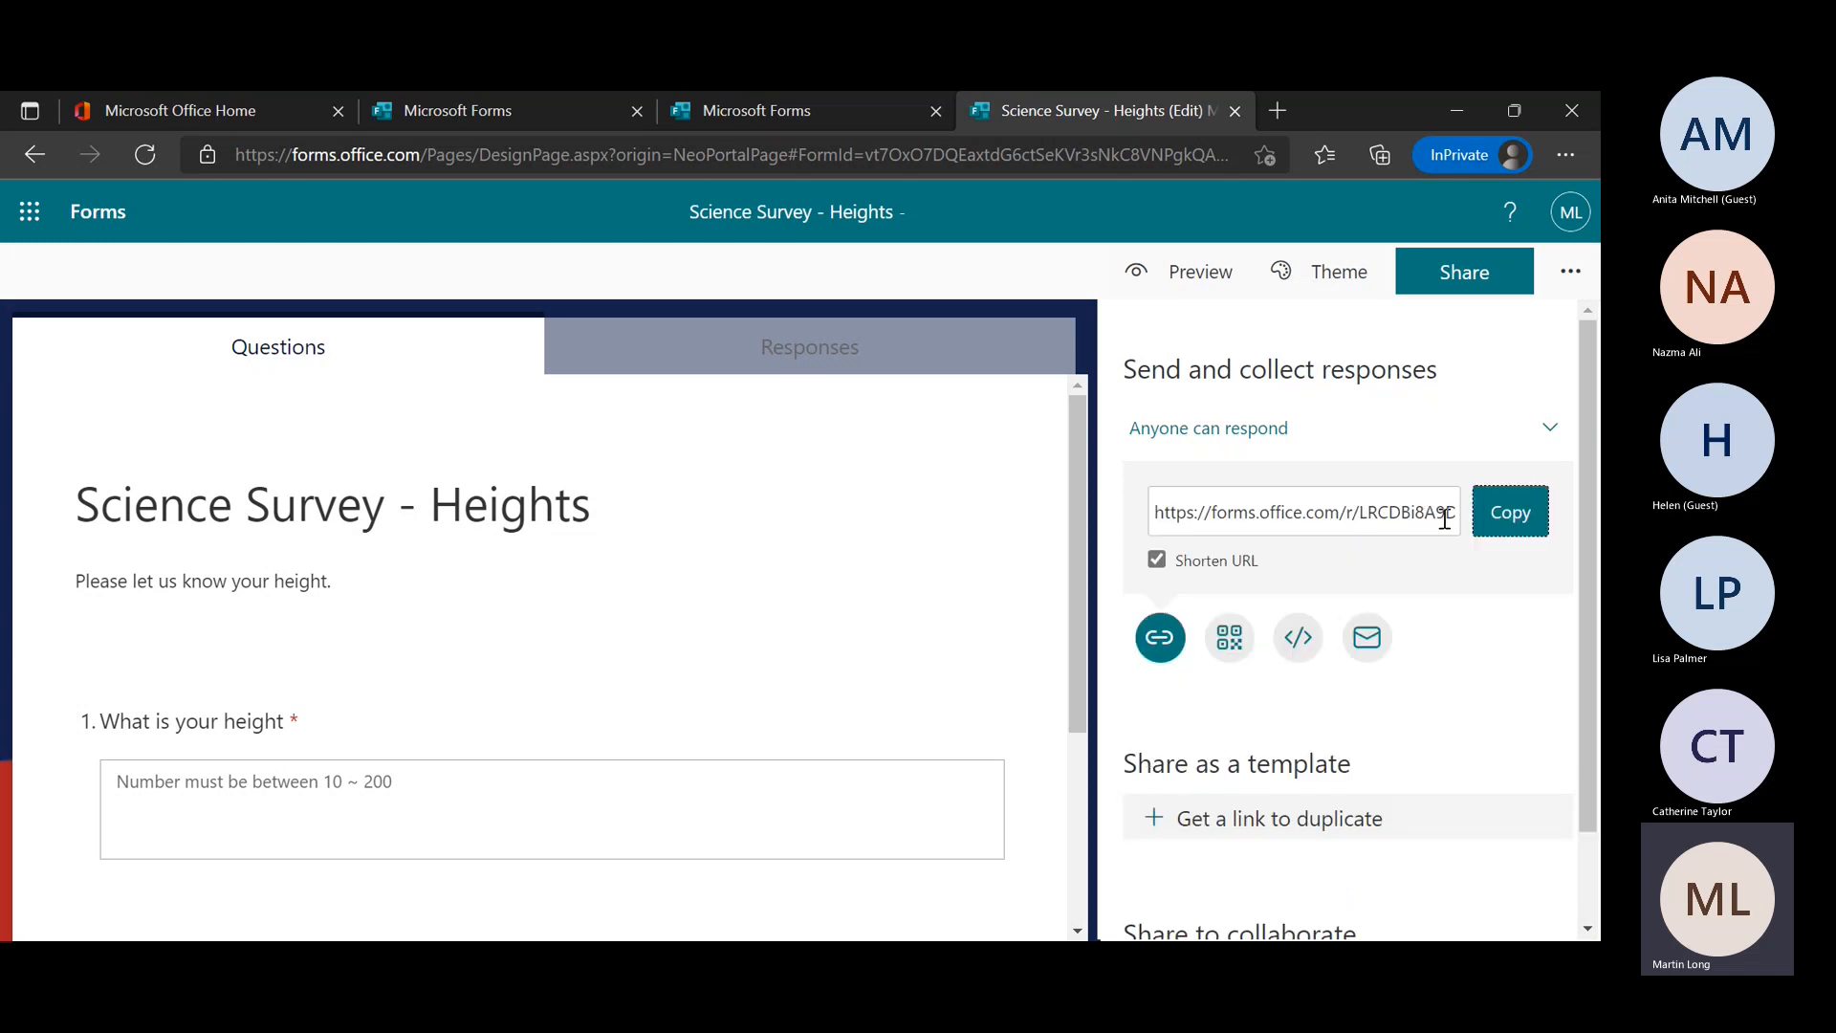
pyautogui.click(1508, 520)
# View the embed code for a webpage or Sway and try the email sharing option
pyautogui.click(1296, 654)
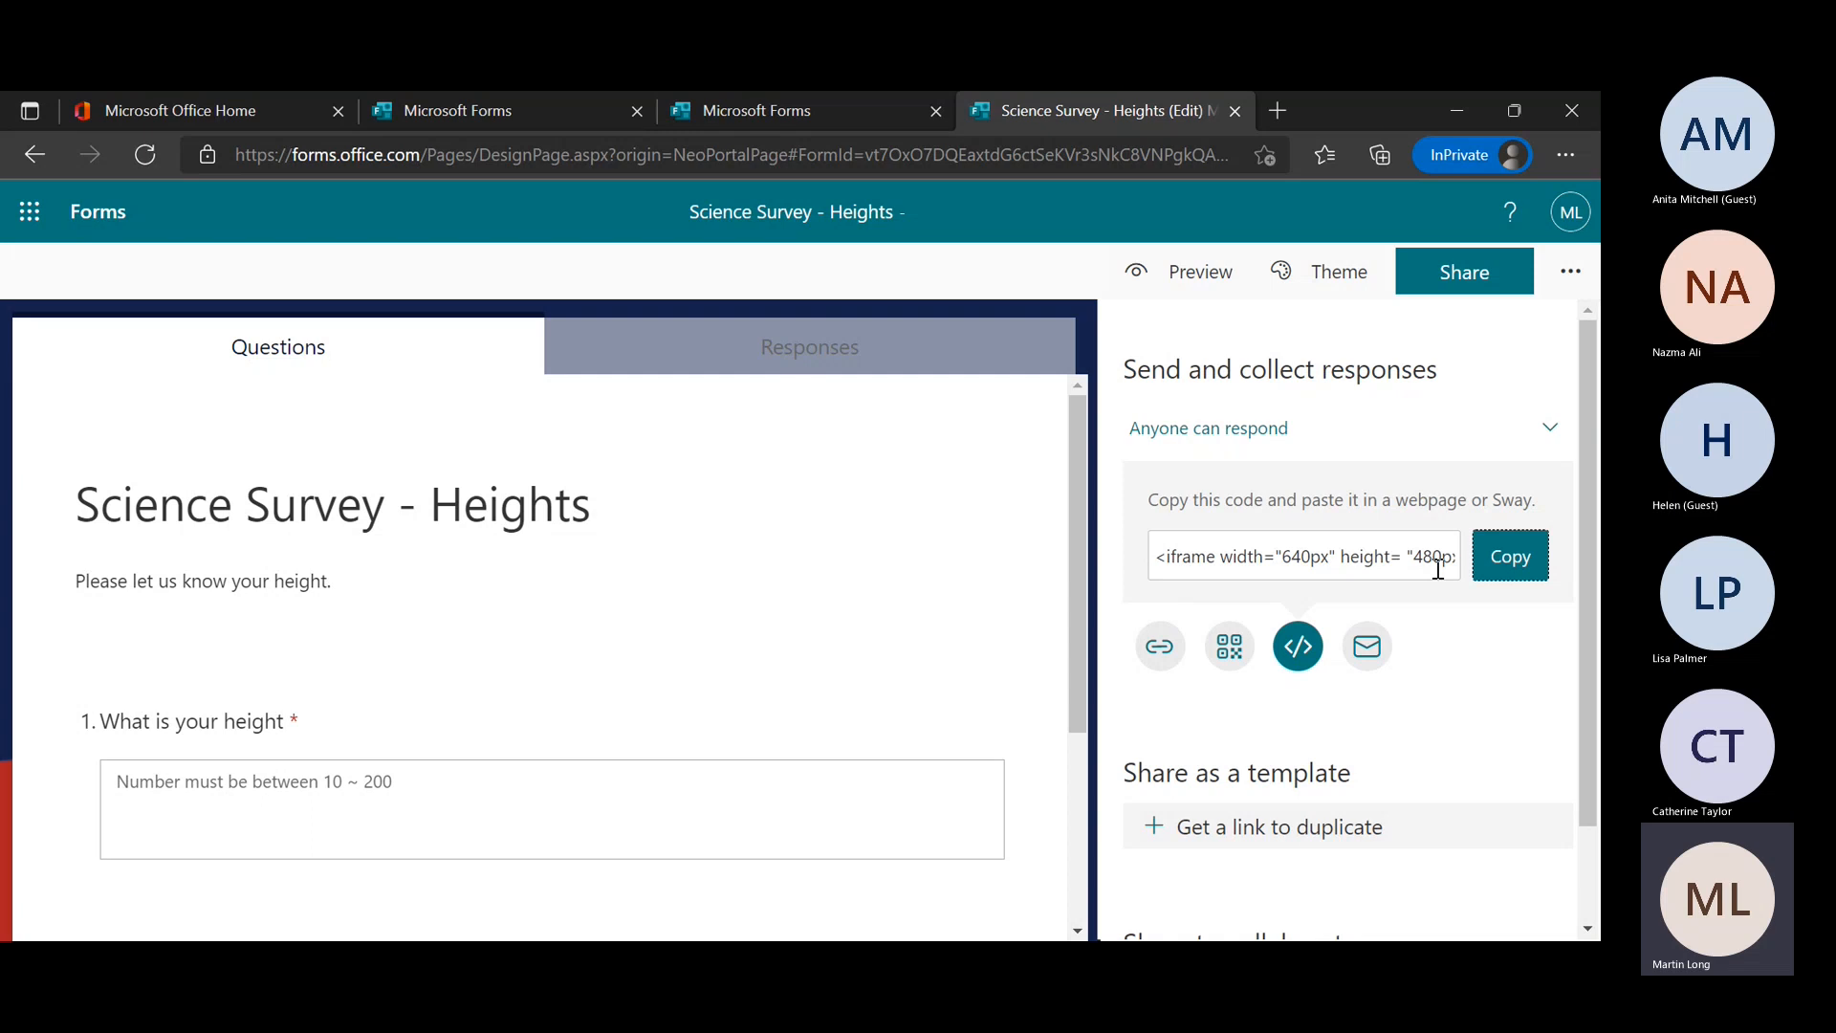
pyautogui.click(1368, 646)
pyautogui.click(1132, 157)
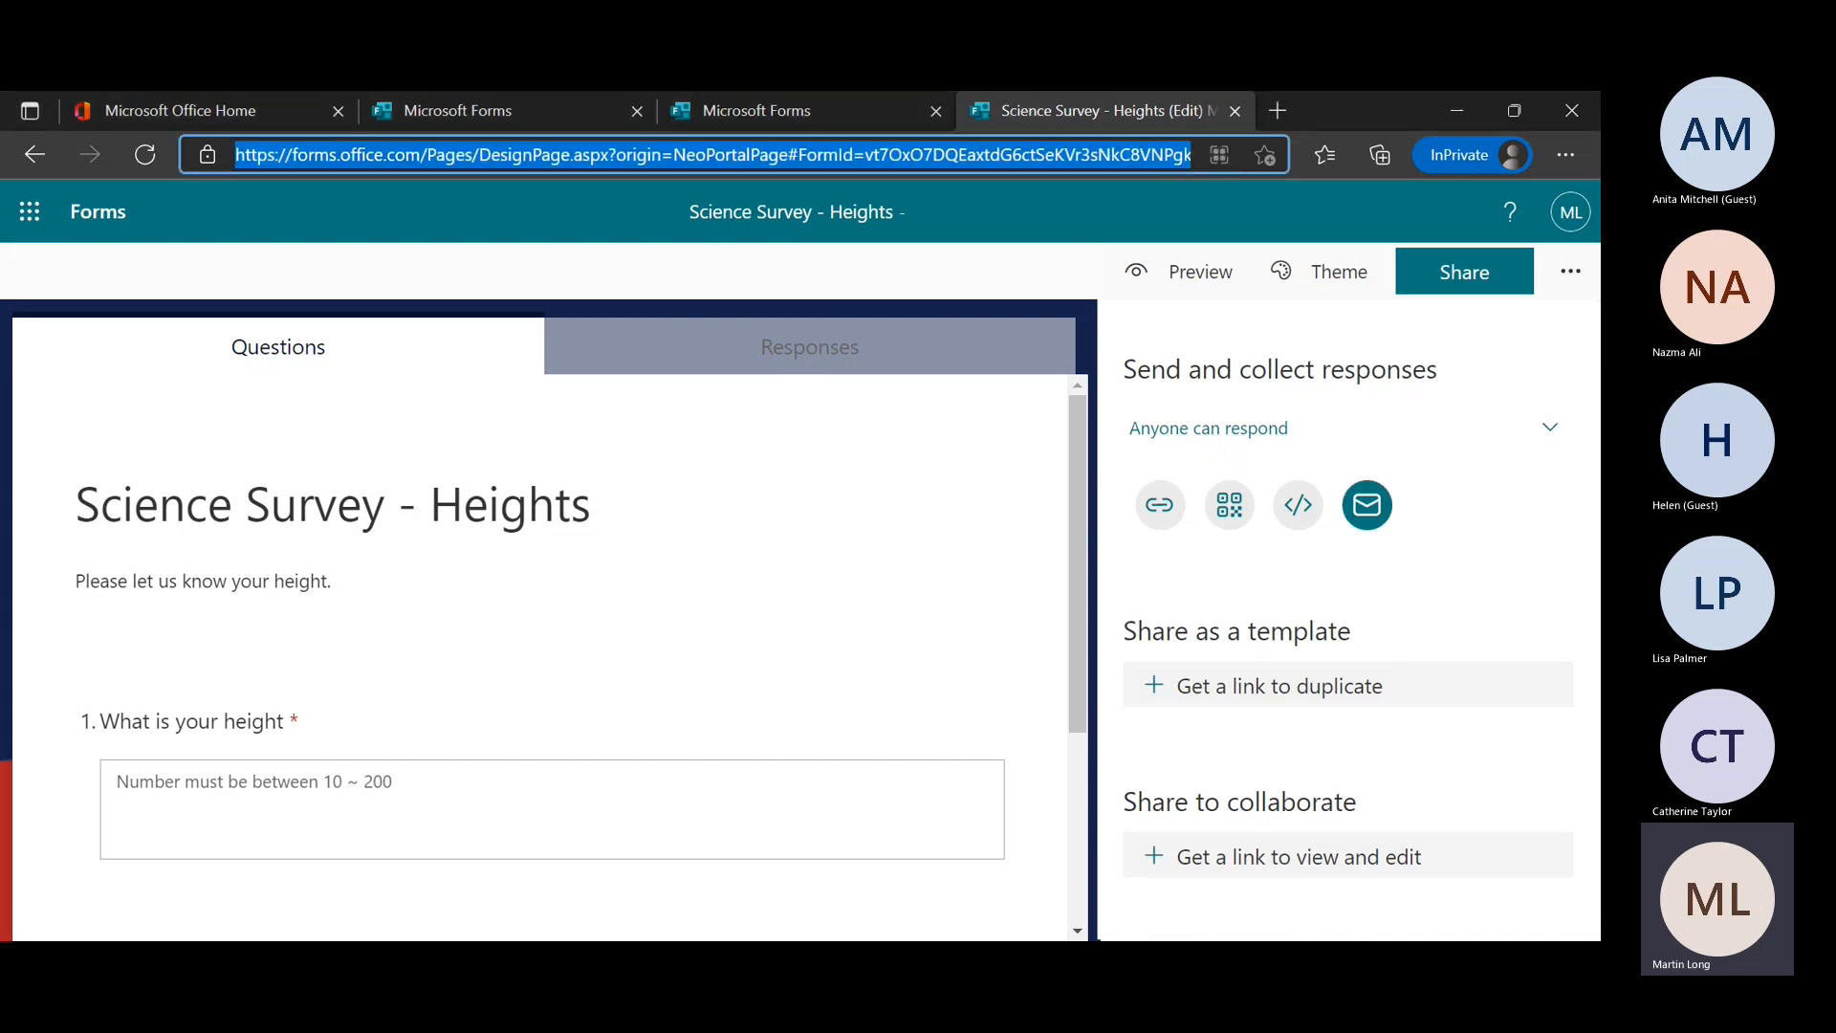
pyautogui.click(945, 959)
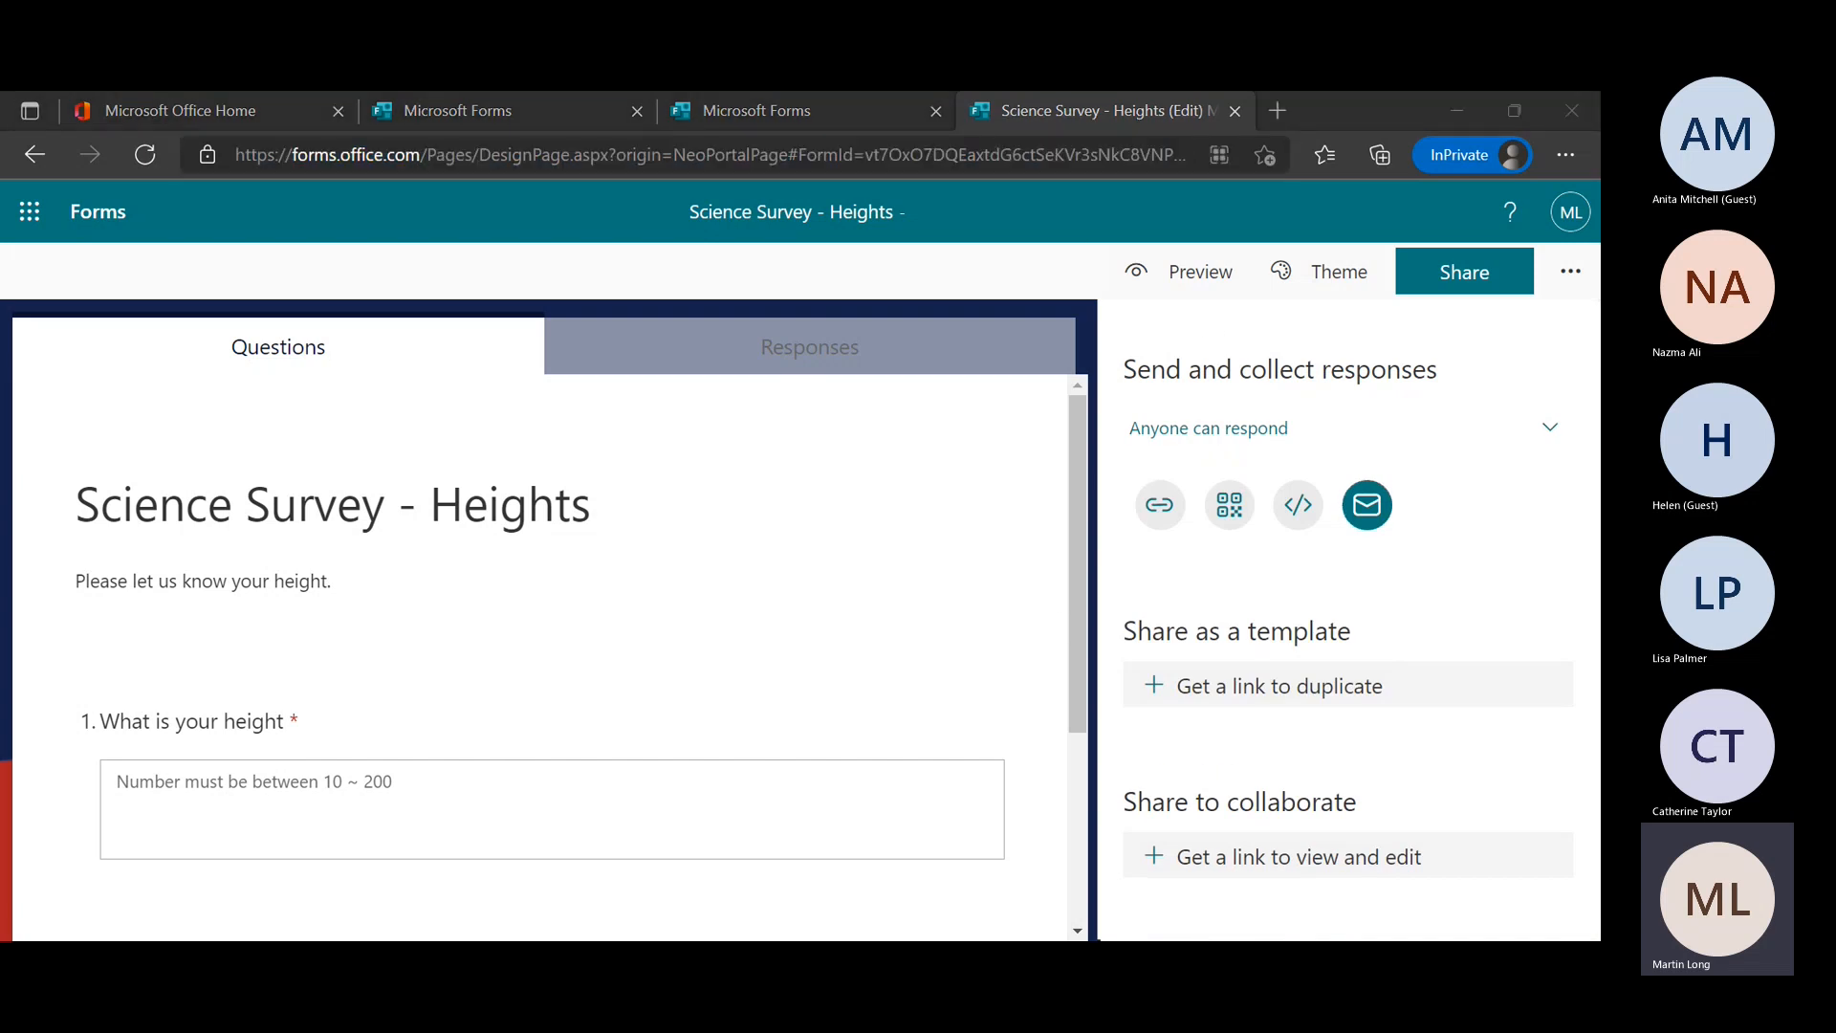
pyautogui.click(1136, 152)
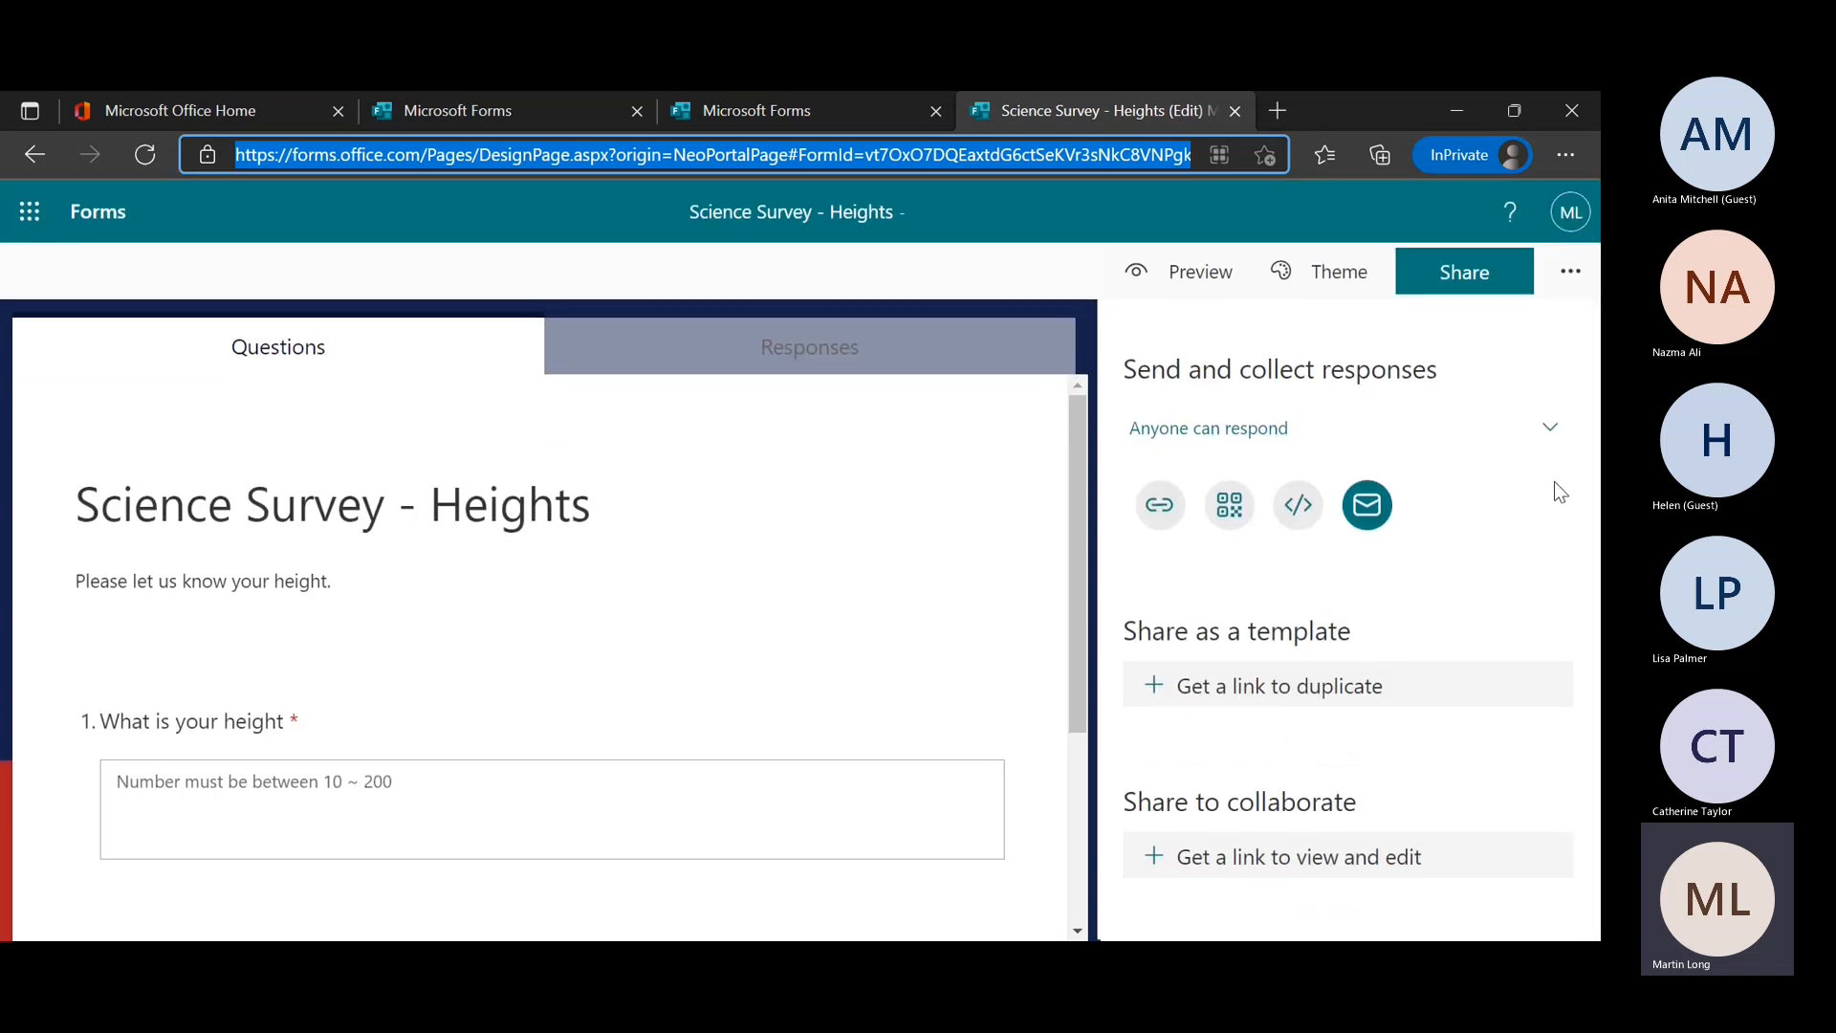
# Review the response audience choices and keep Anyone can respond selected
pyautogui.click(1549, 432)
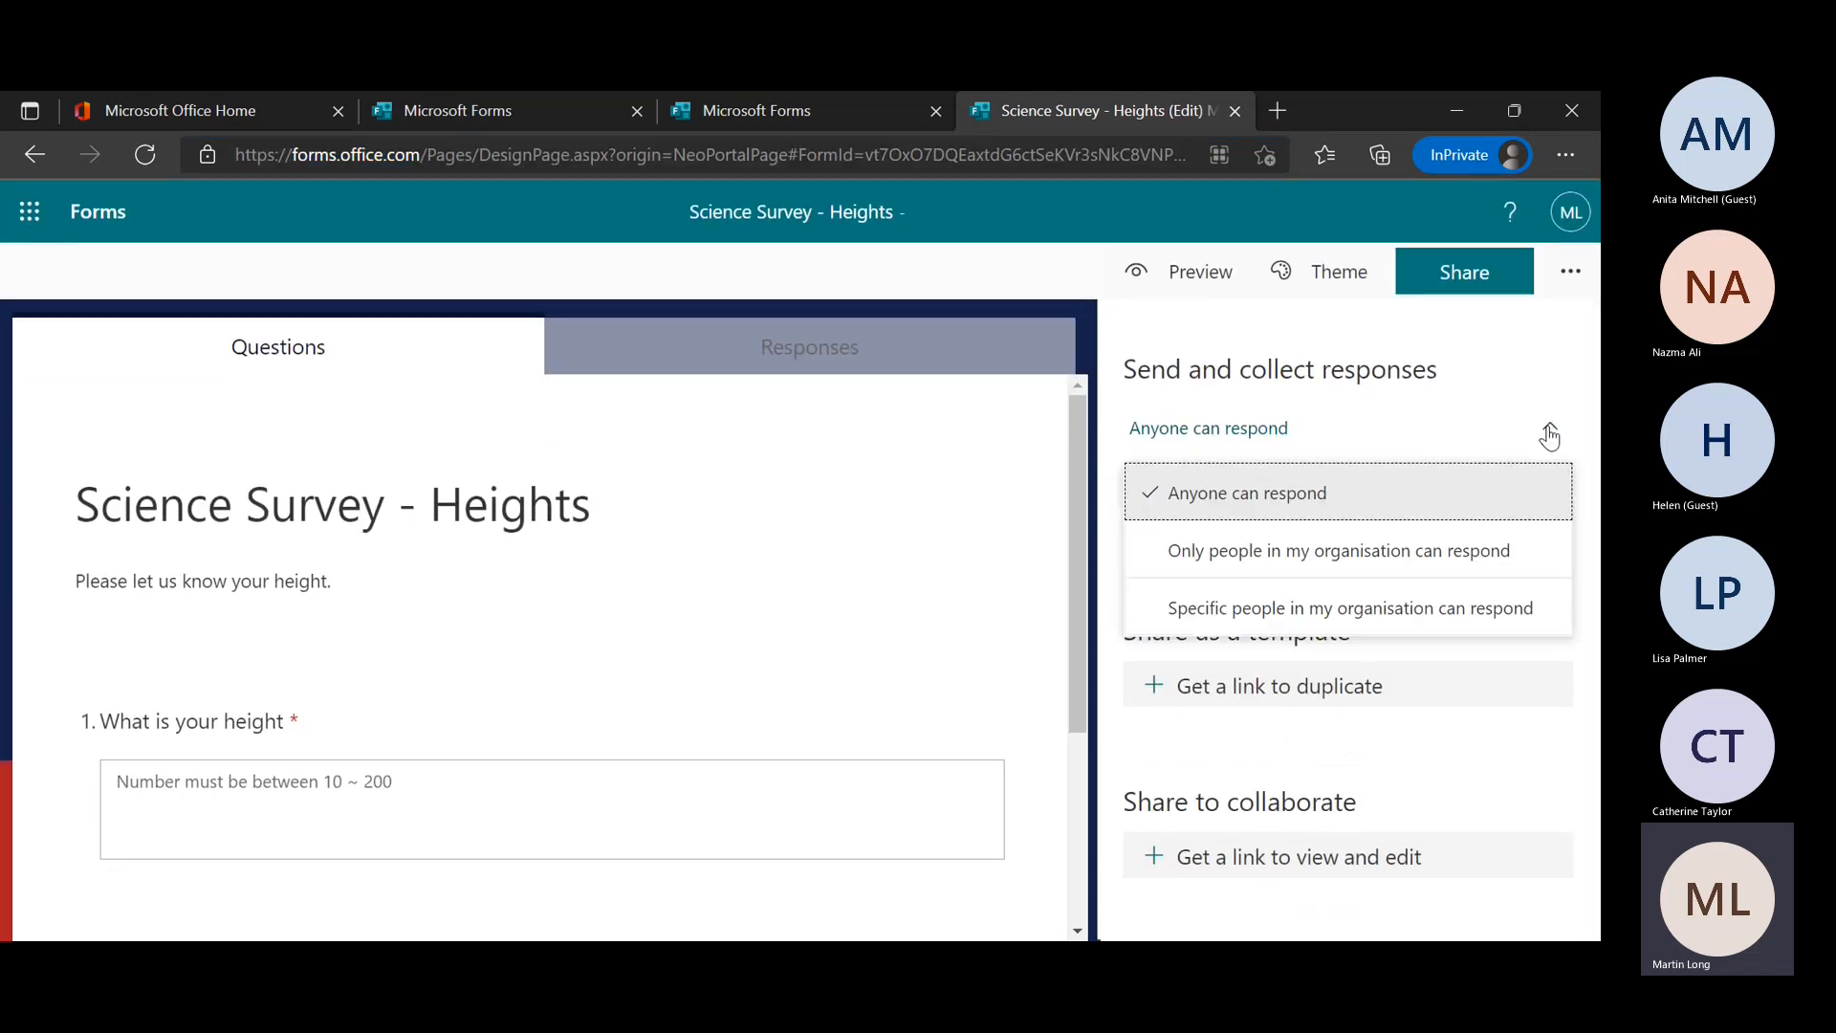
pyautogui.click(1331, 486)
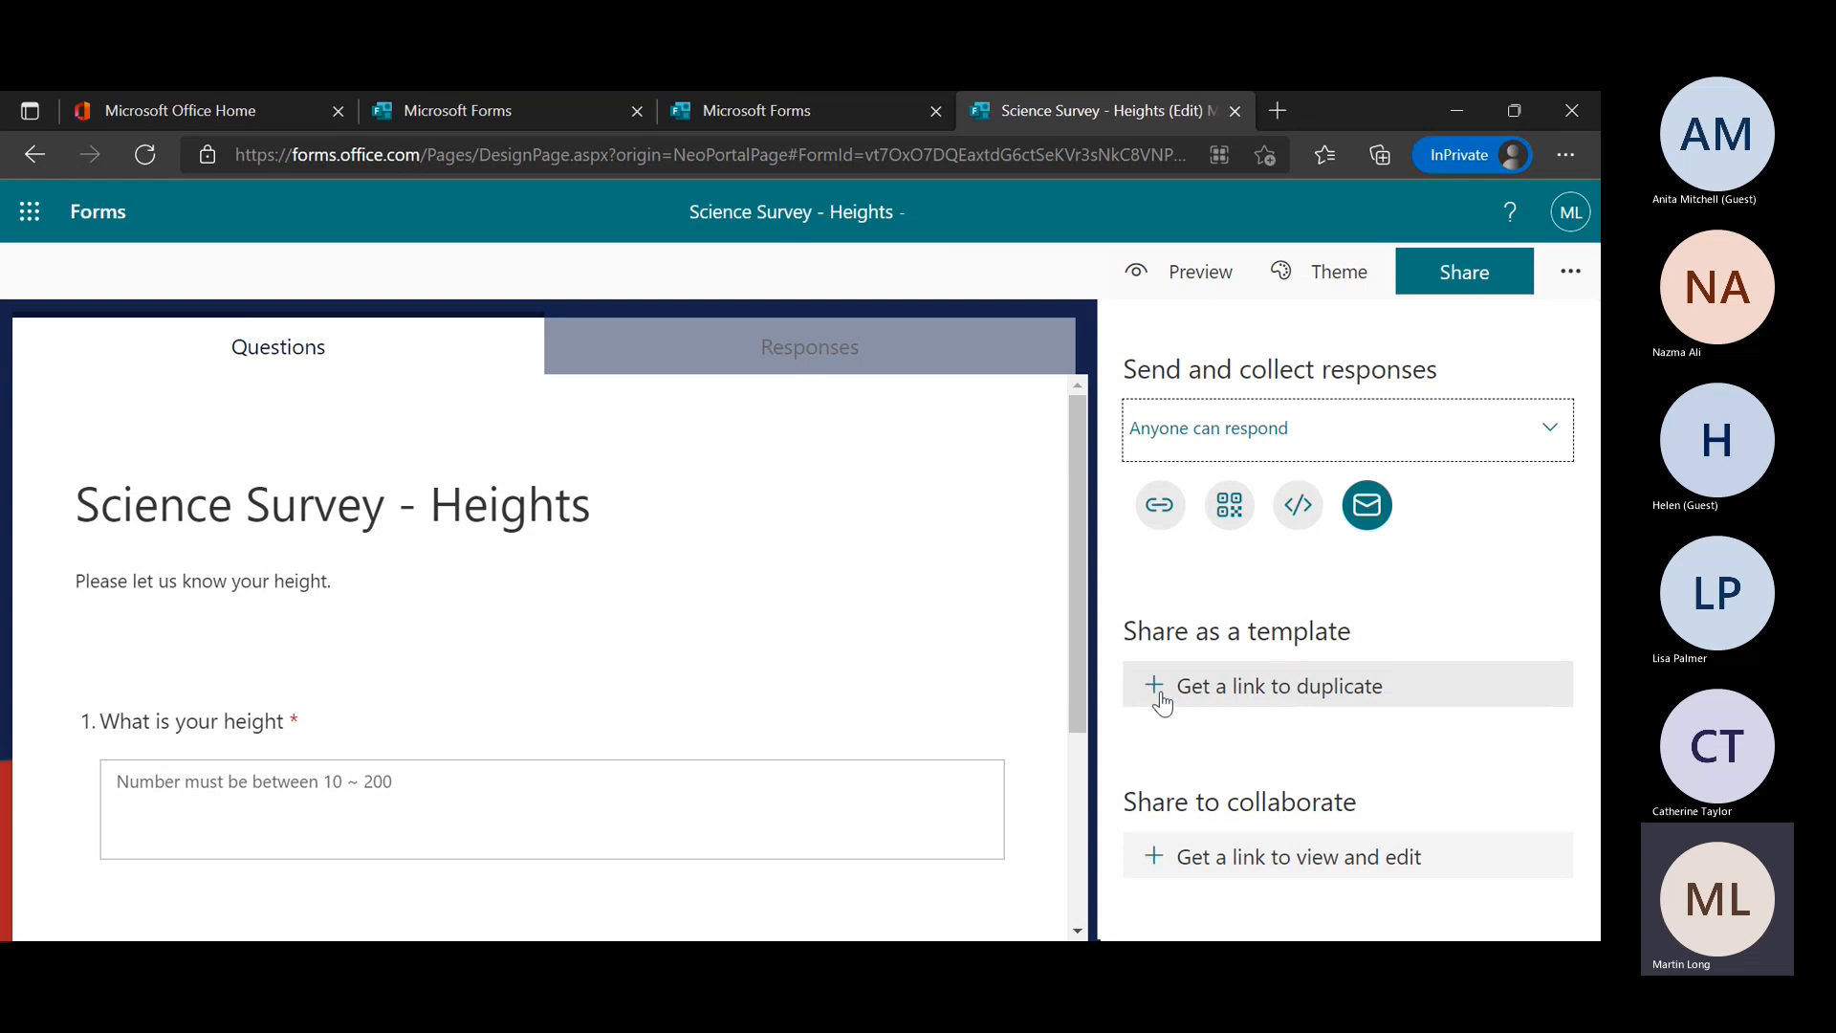
# Generate a template link for duplicating the form and a collaboration link for viewing and editing it
pyautogui.click(1155, 688)
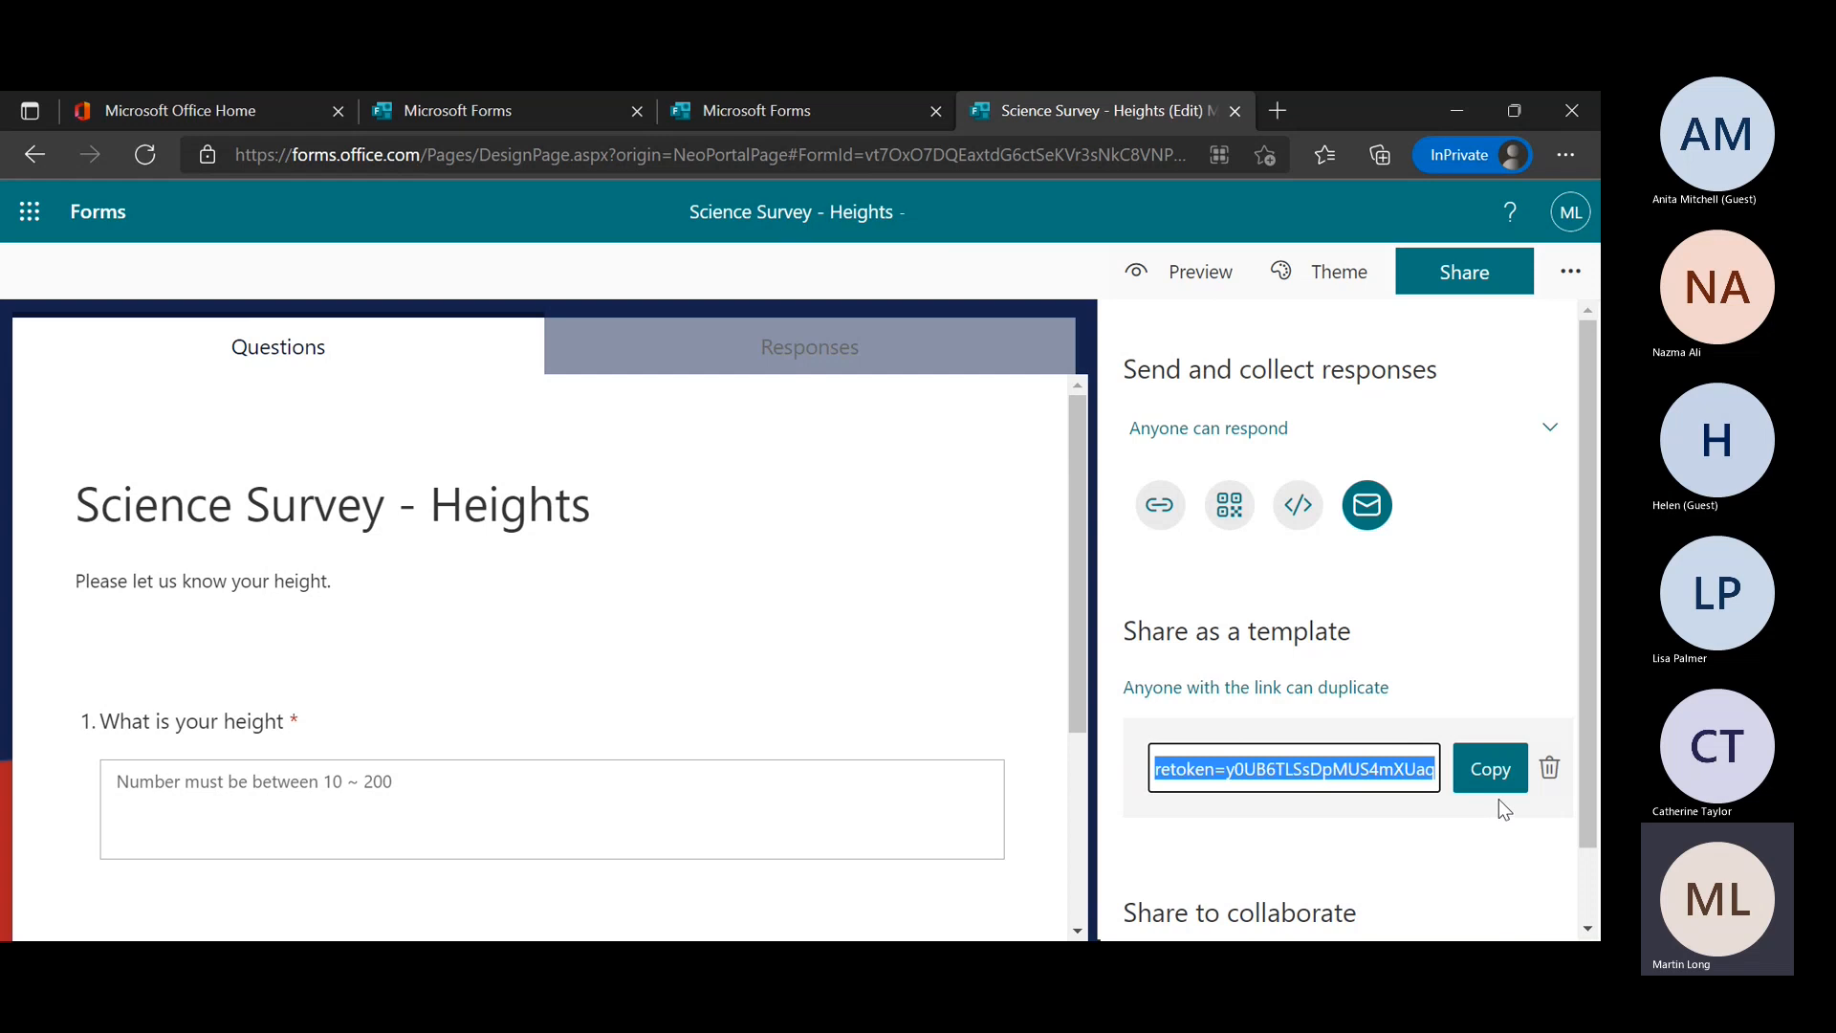
pyautogui.scroll(-1, 1447, 869)
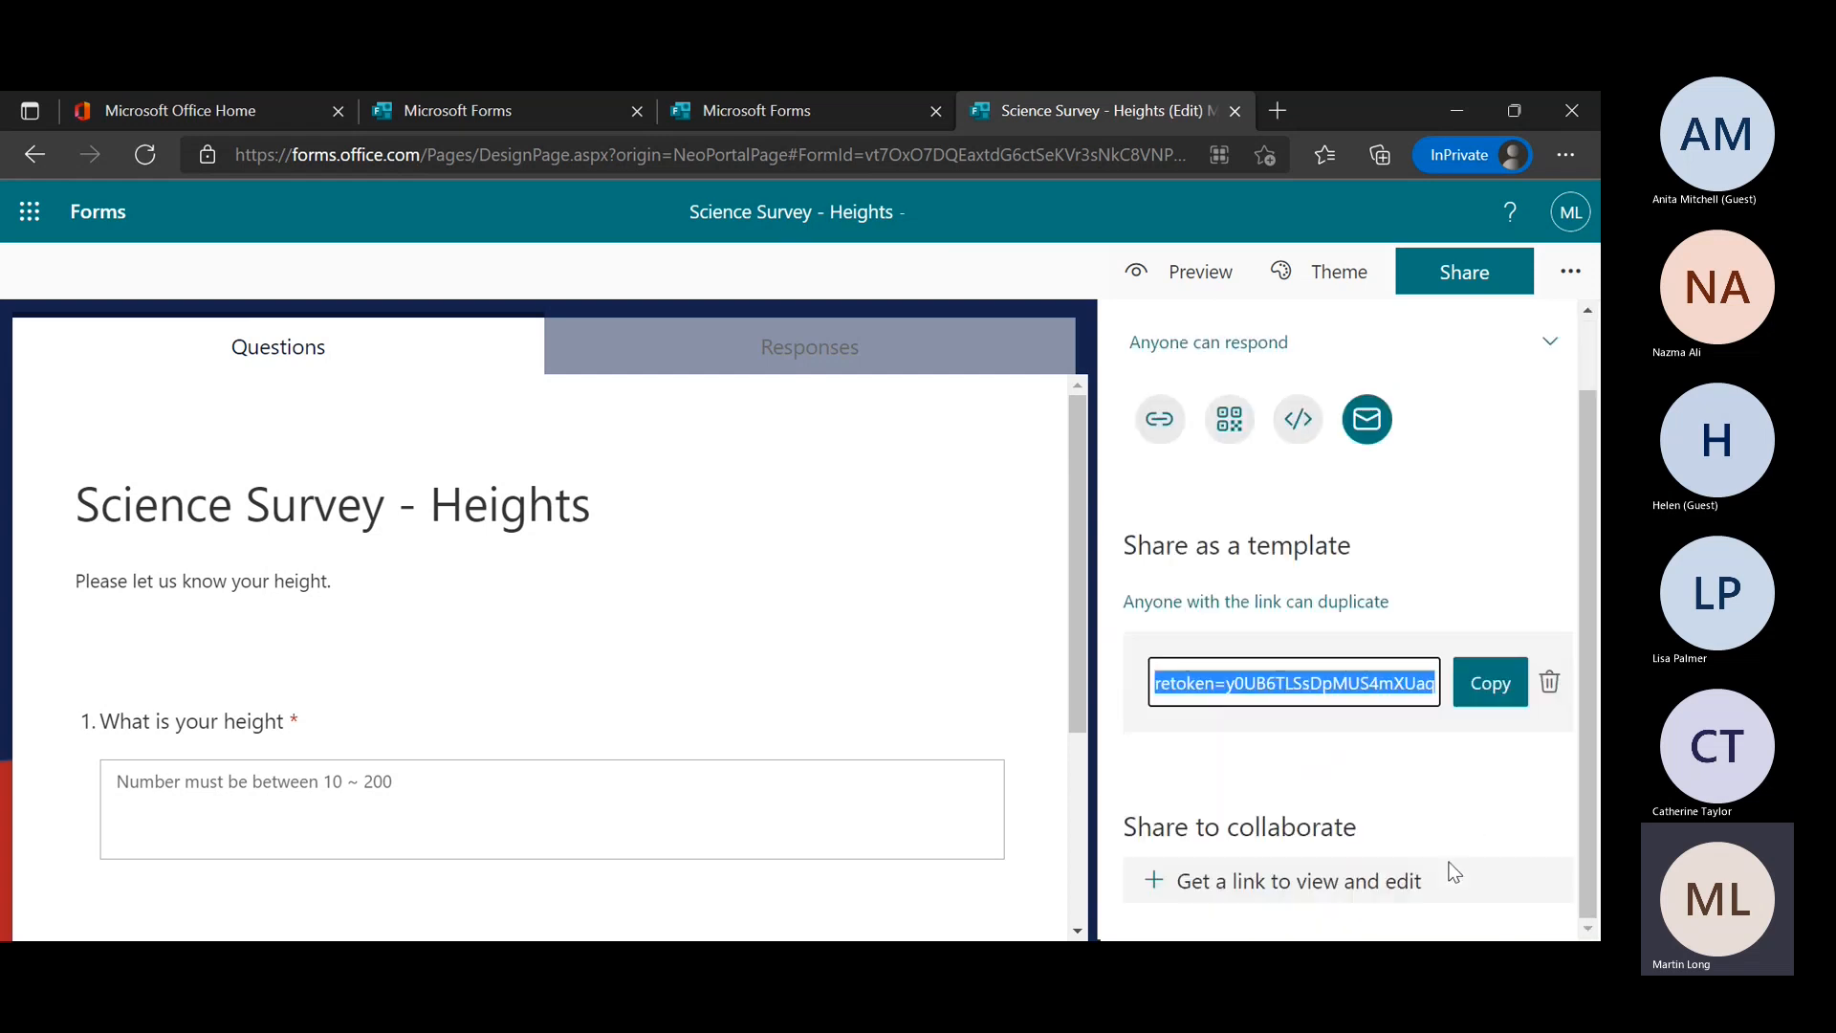
pyautogui.click(1157, 884)
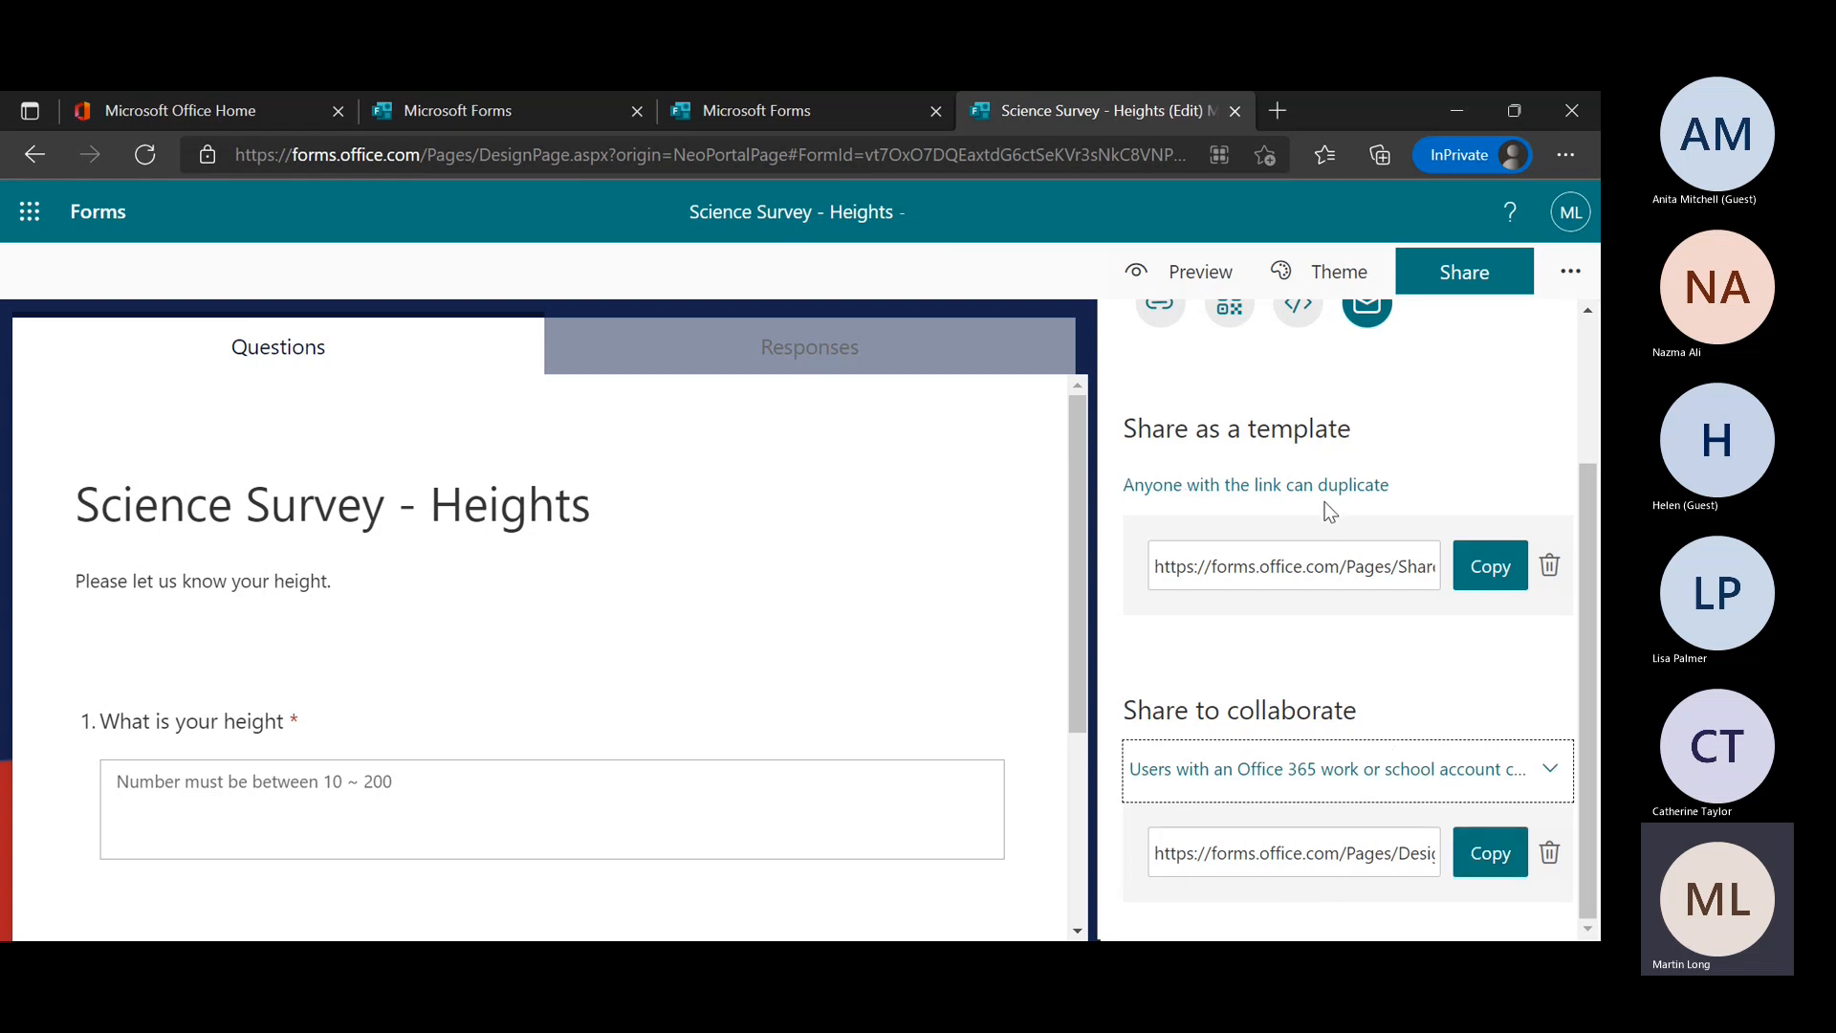
# Show the shortened response link again and close the form's sharing options
pyautogui.scroll(1, 1329, 514)
pyautogui.scroll(2, 1324, 506)
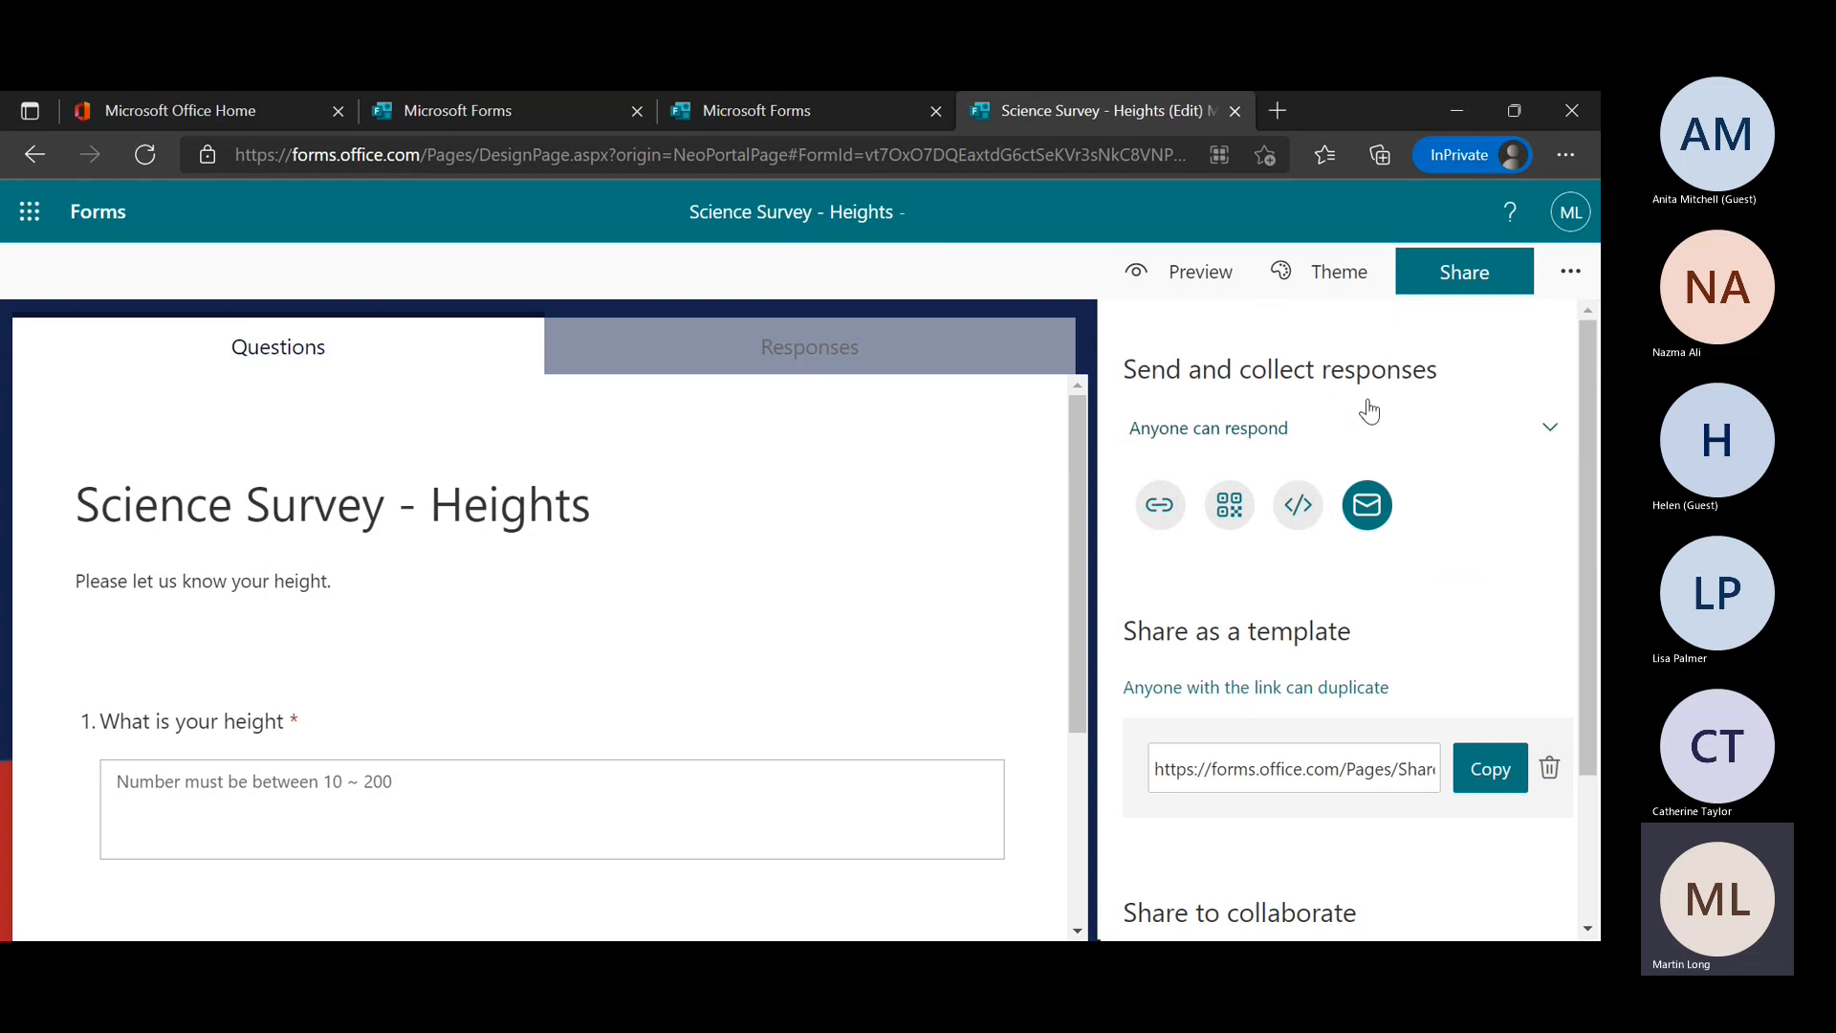
pyautogui.click(1159, 503)
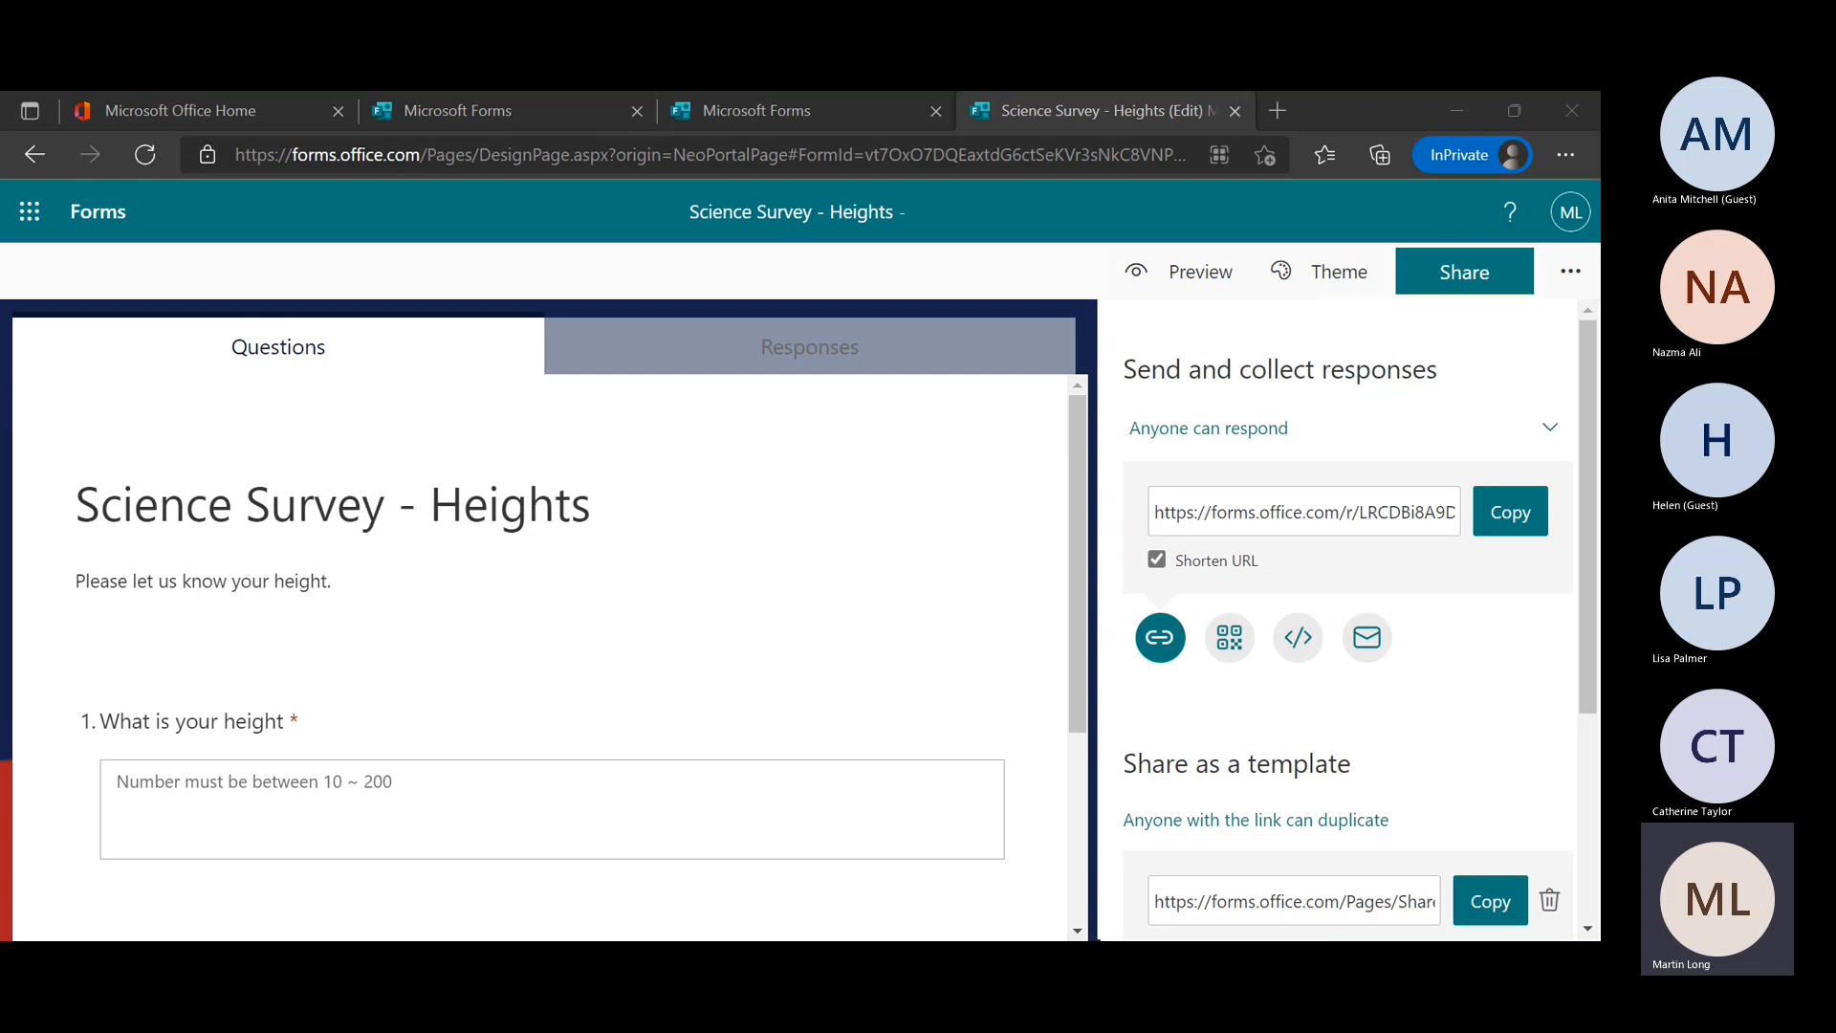
pyautogui.hotkey('alt', 'Tab')
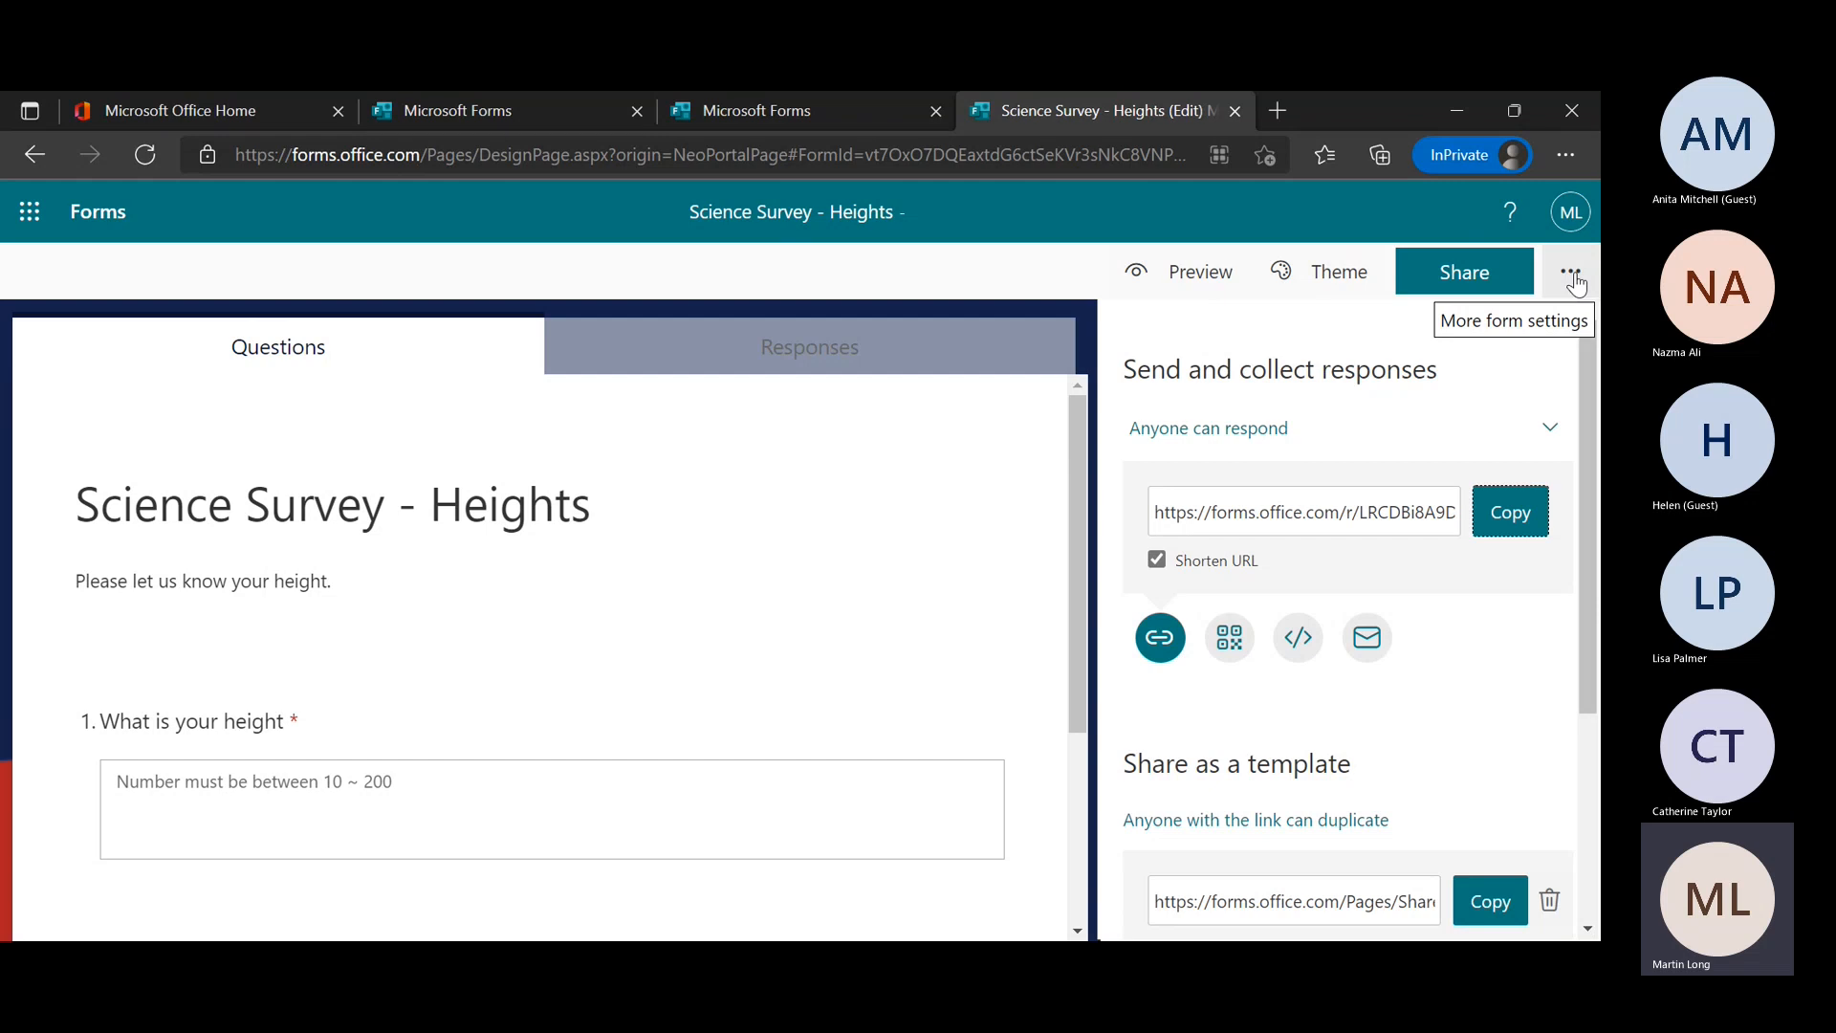
pyautogui.click(1522, 285)
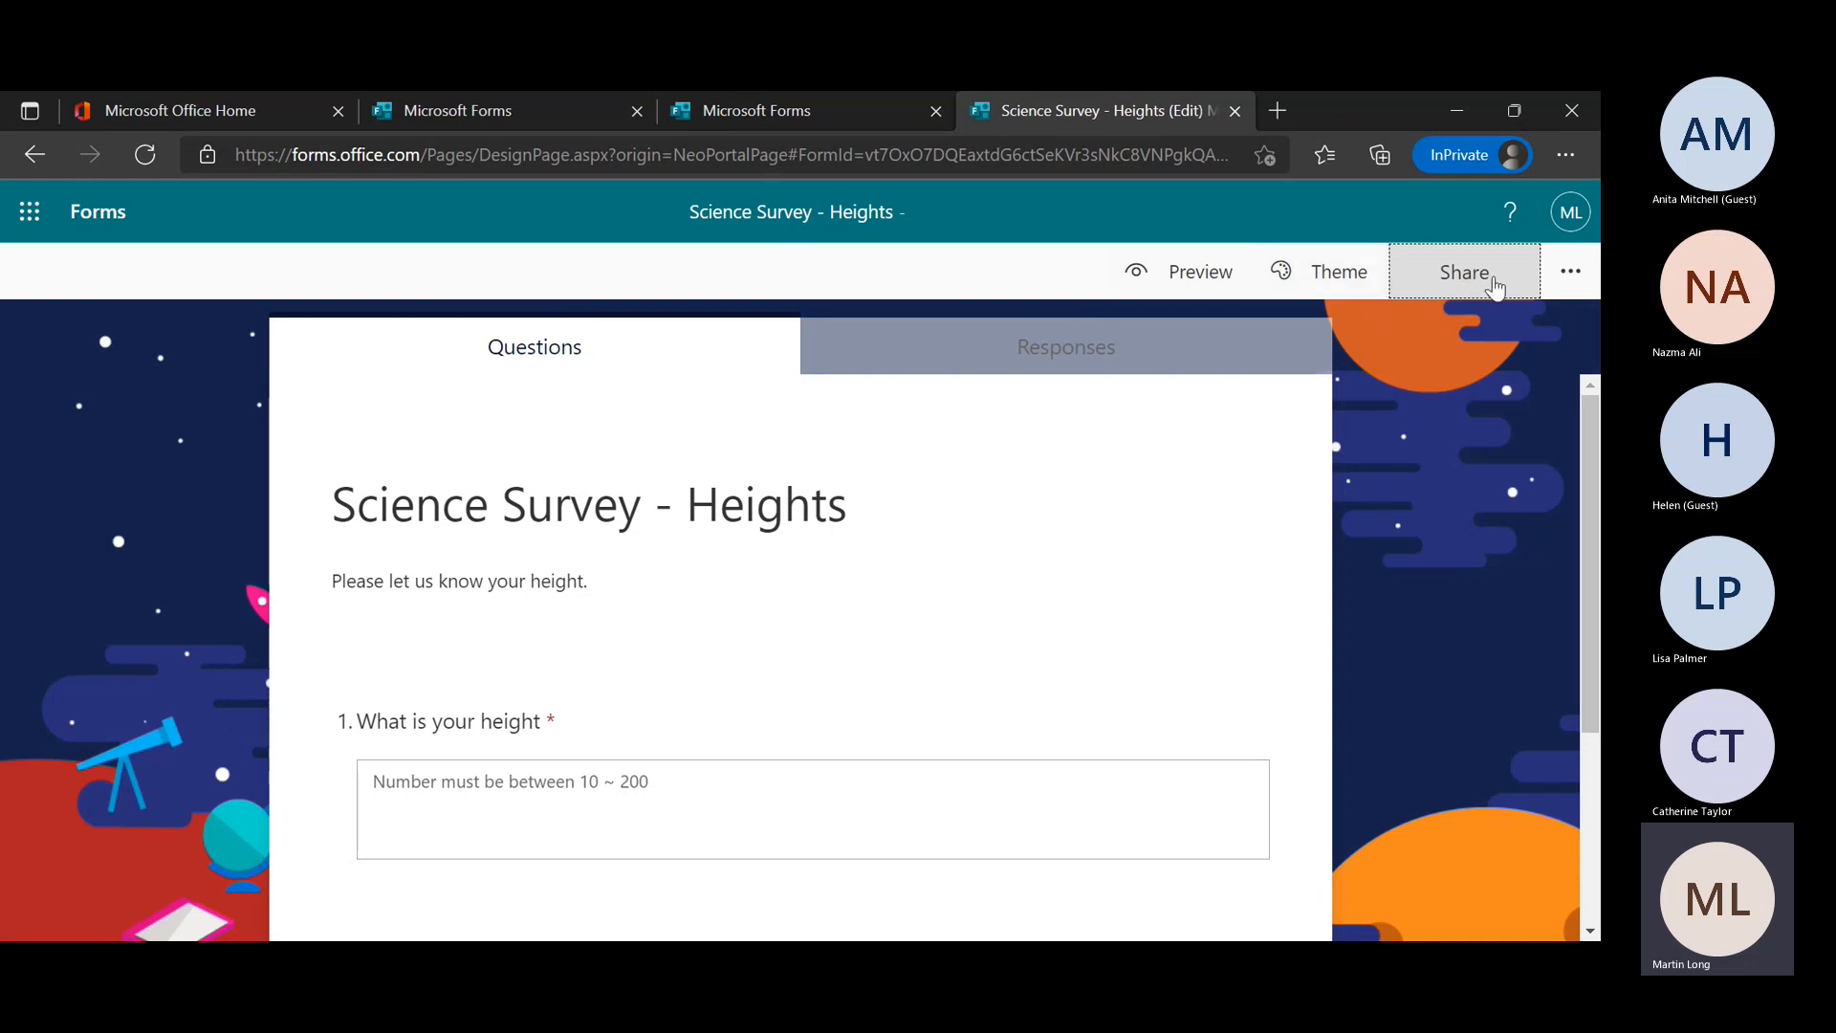
# Check the additional form settings, close the Science Survey - Heights form, and refresh the My forms list
pyautogui.click(1577, 278)
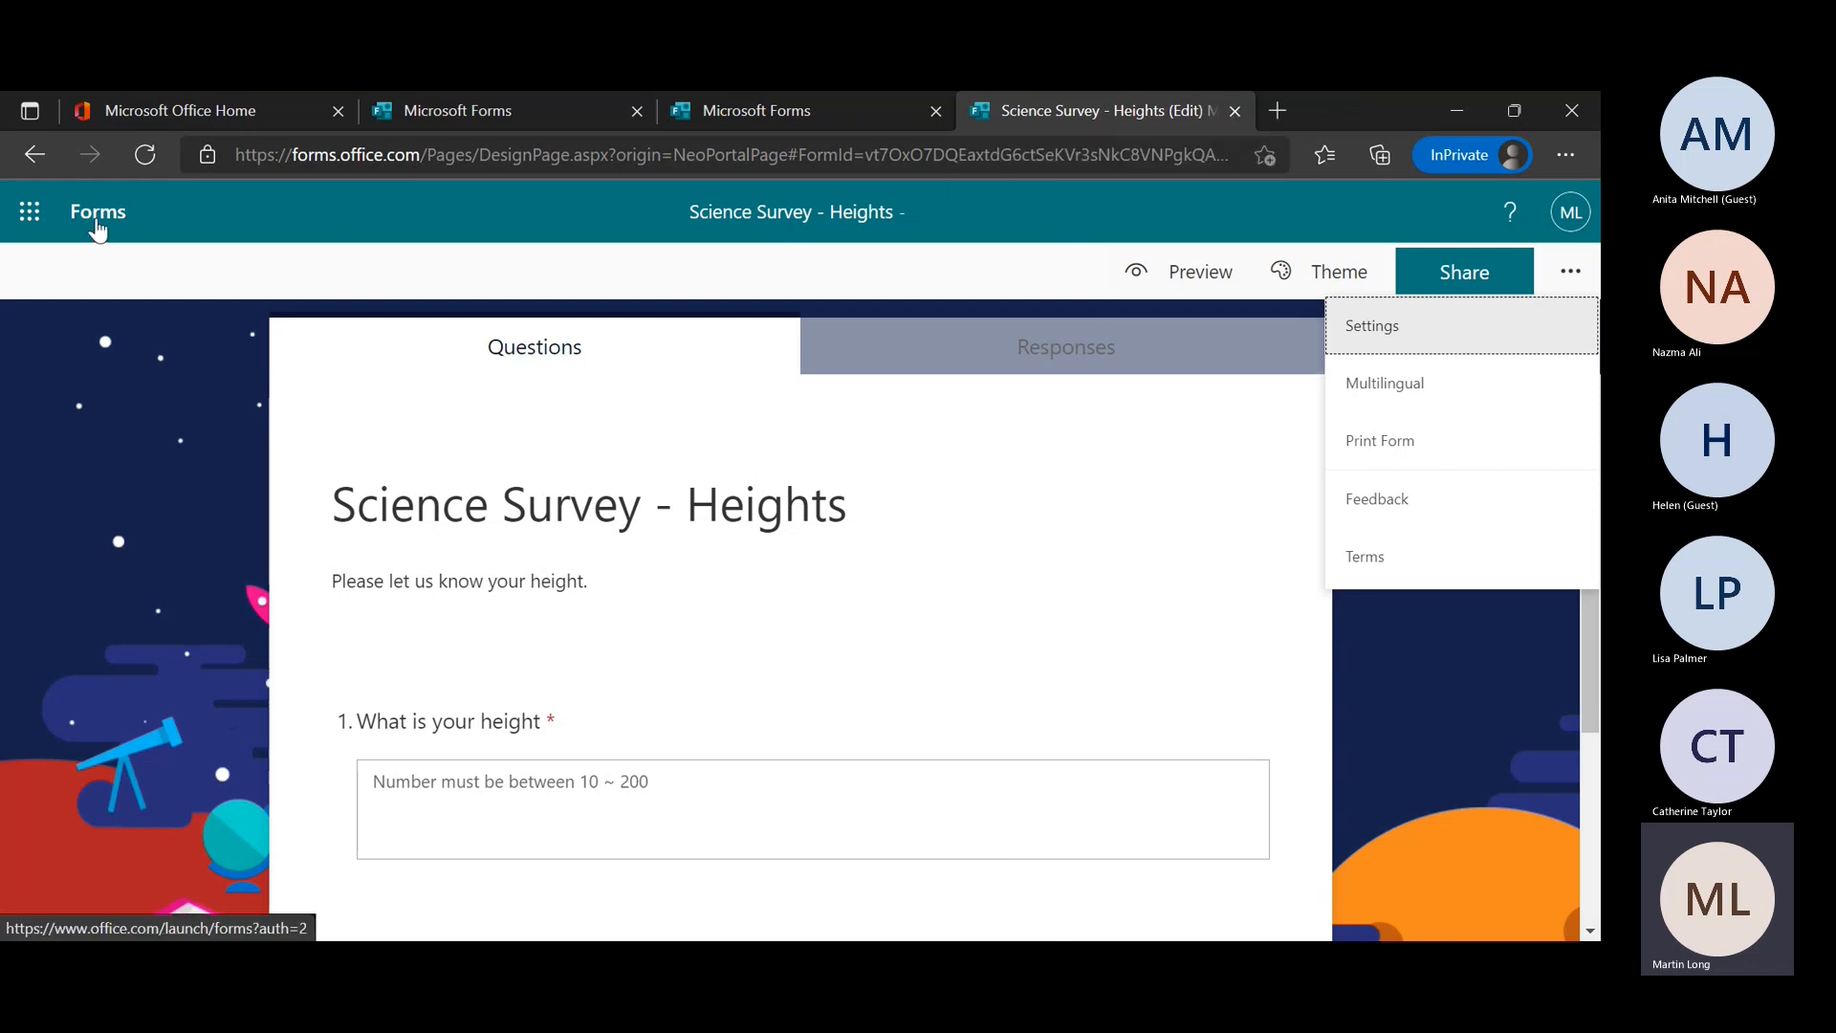
pyautogui.click(1234, 111)
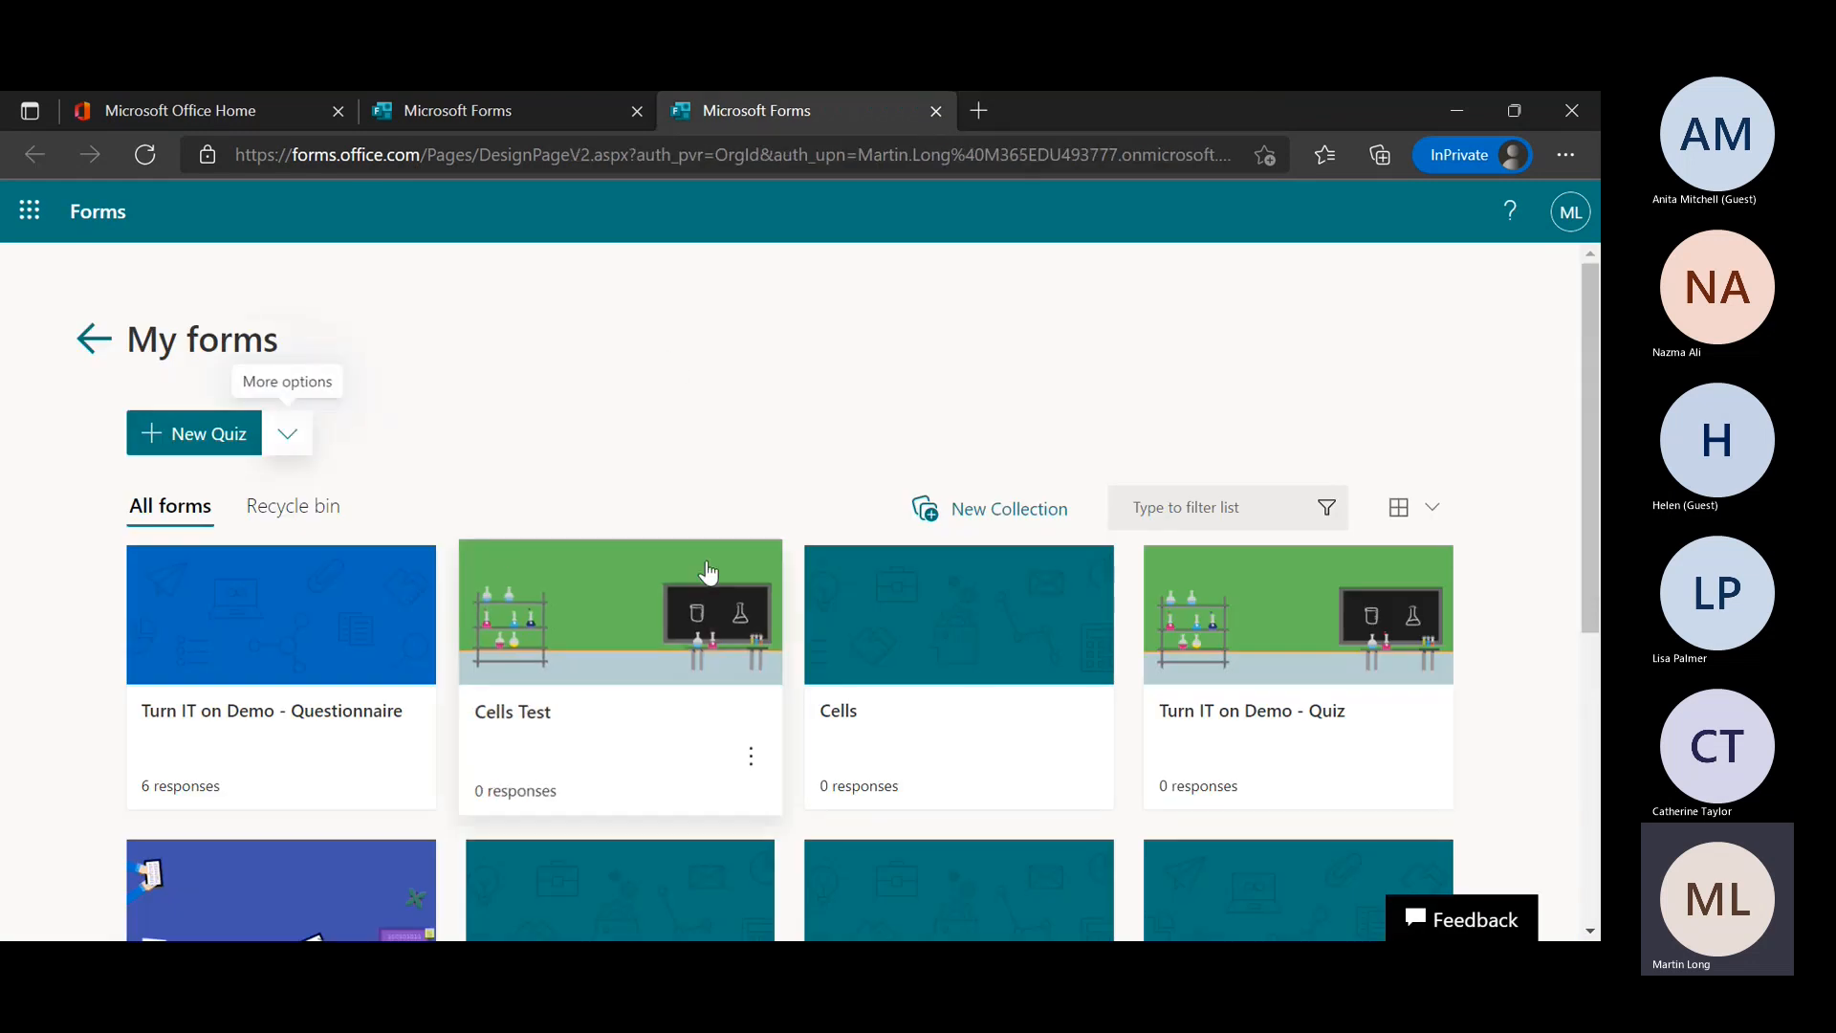
pyautogui.click(140, 158)
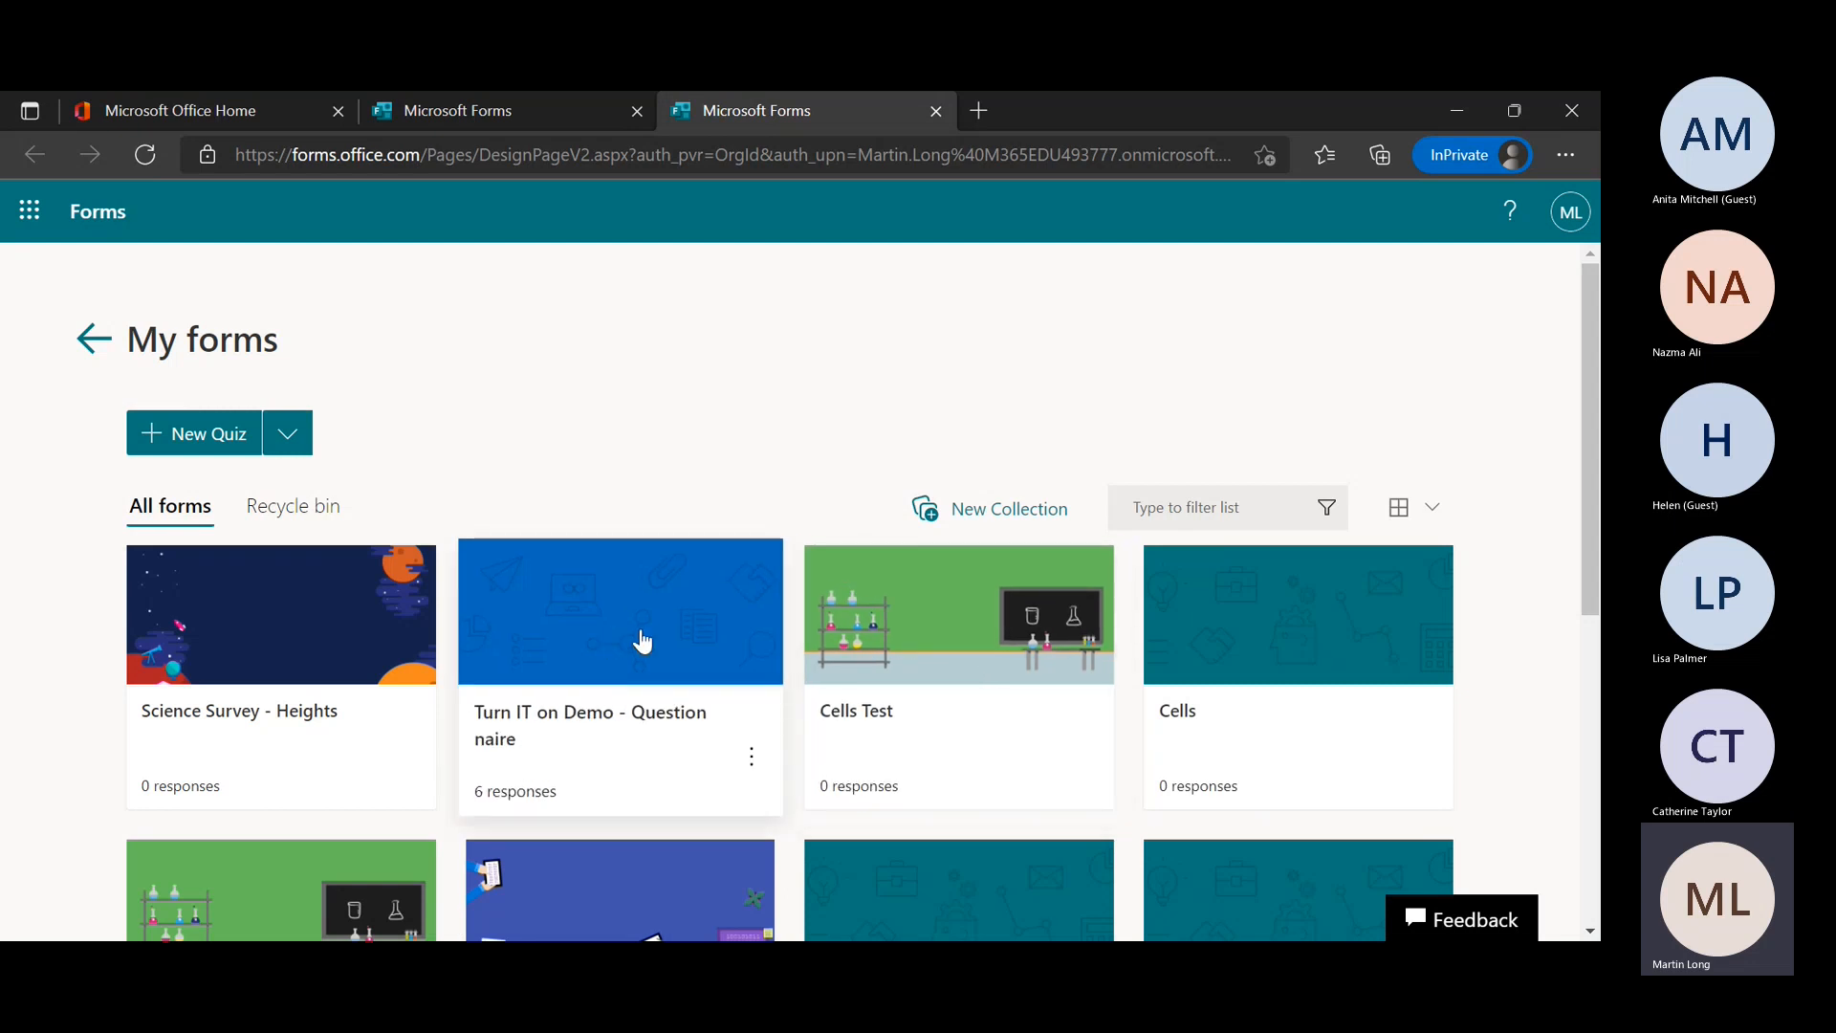
# Open the Cells Test quiz and look through its questions from first to last
pyautogui.click(925, 740)
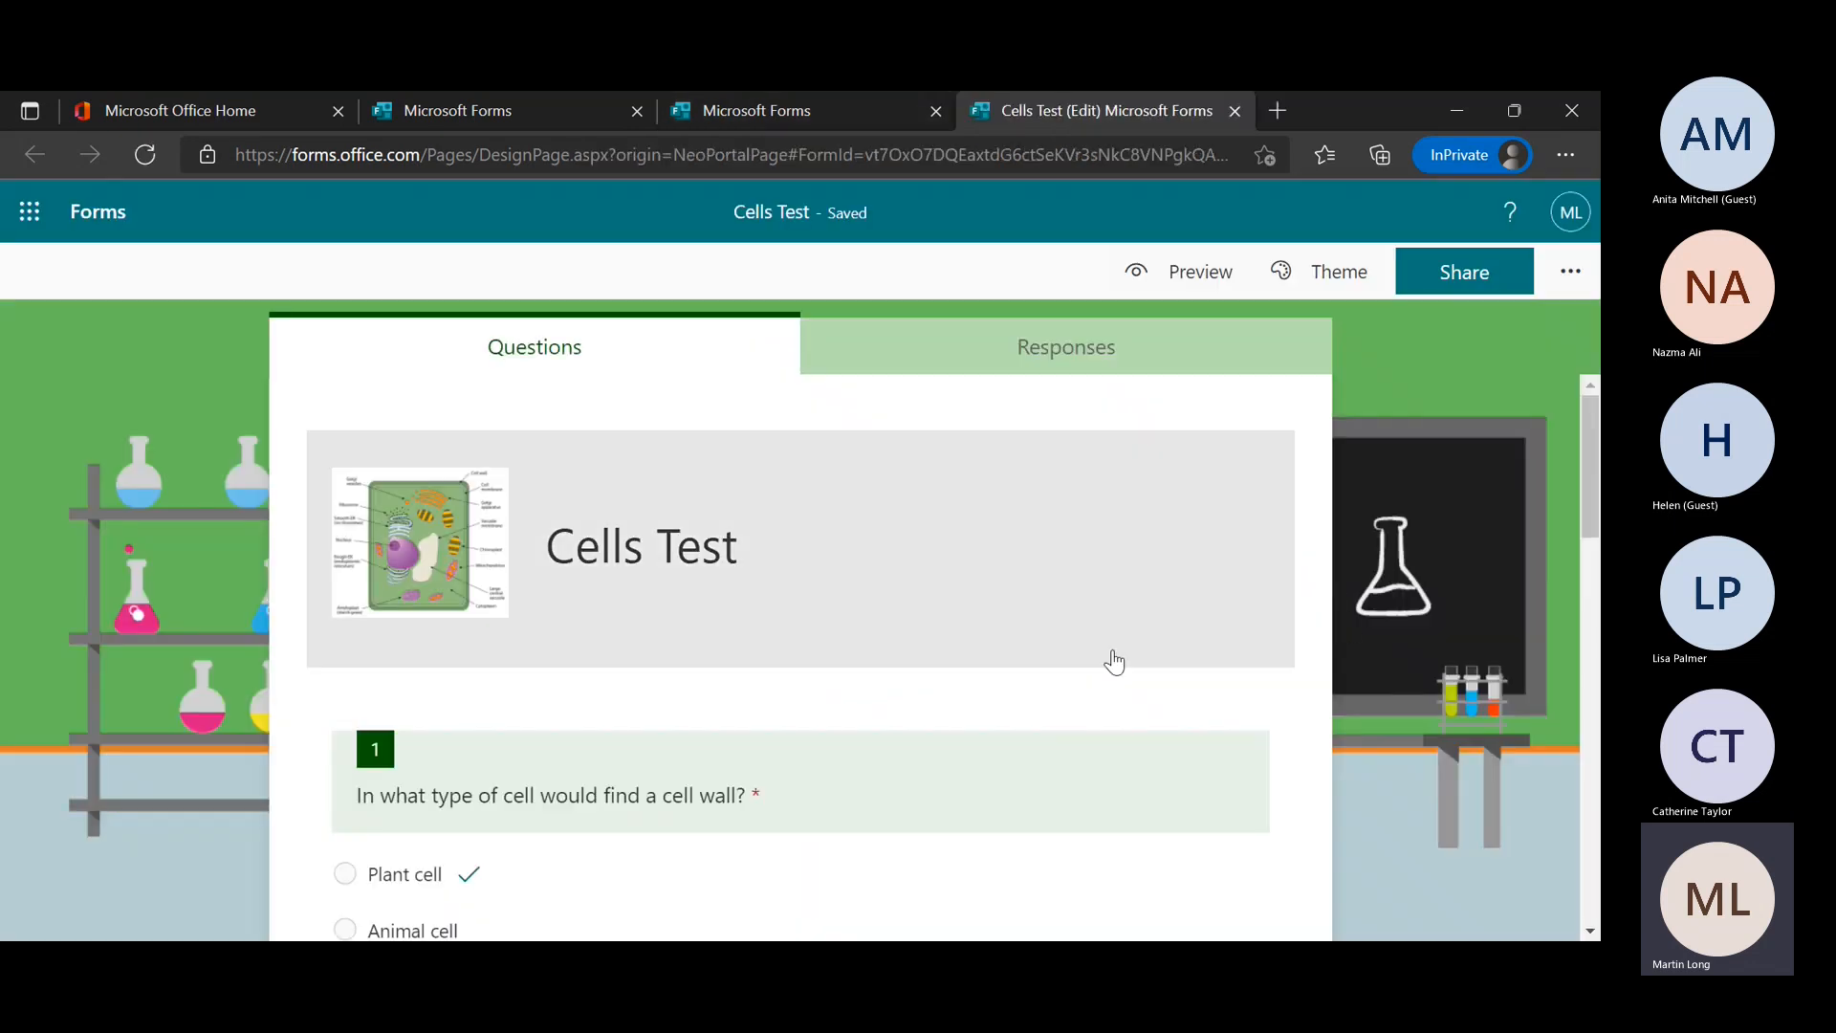
pyautogui.scroll(-3, 1109, 658)
pyautogui.scroll(3, 1114, 662)
pyautogui.scroll(-3, 873, 692)
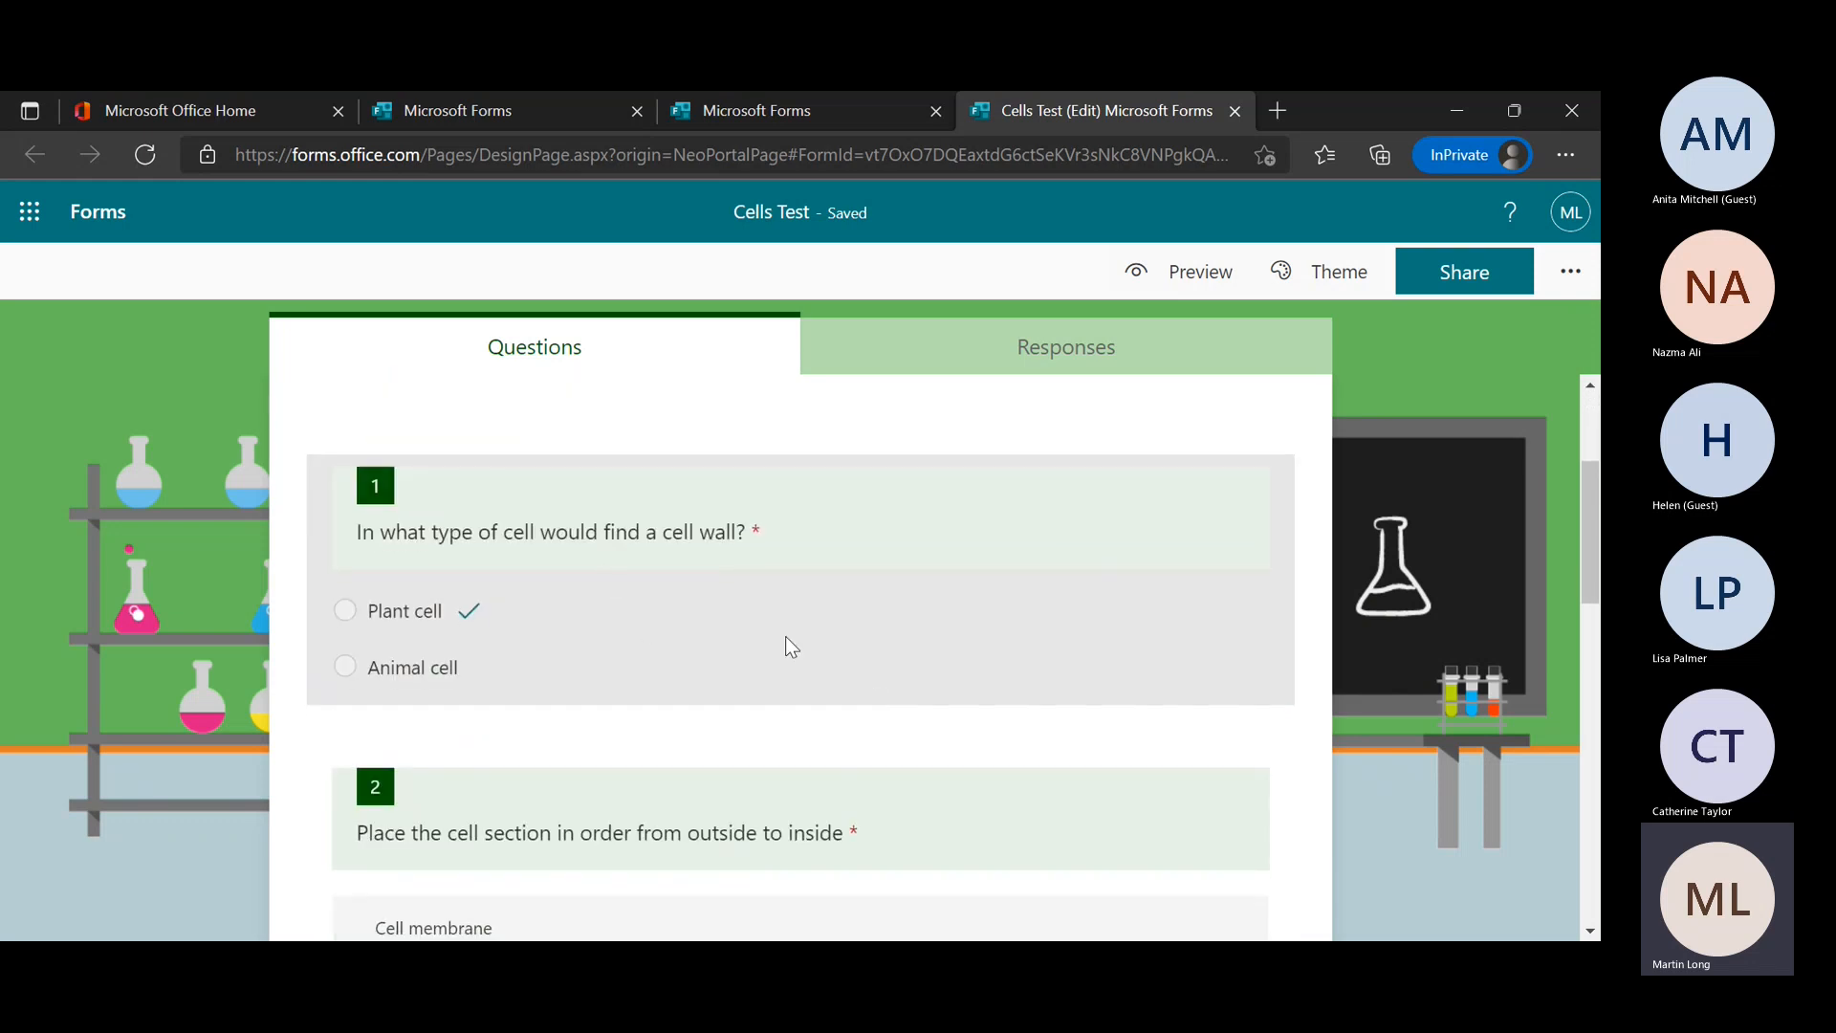
pyautogui.scroll(-4, 762, 729)
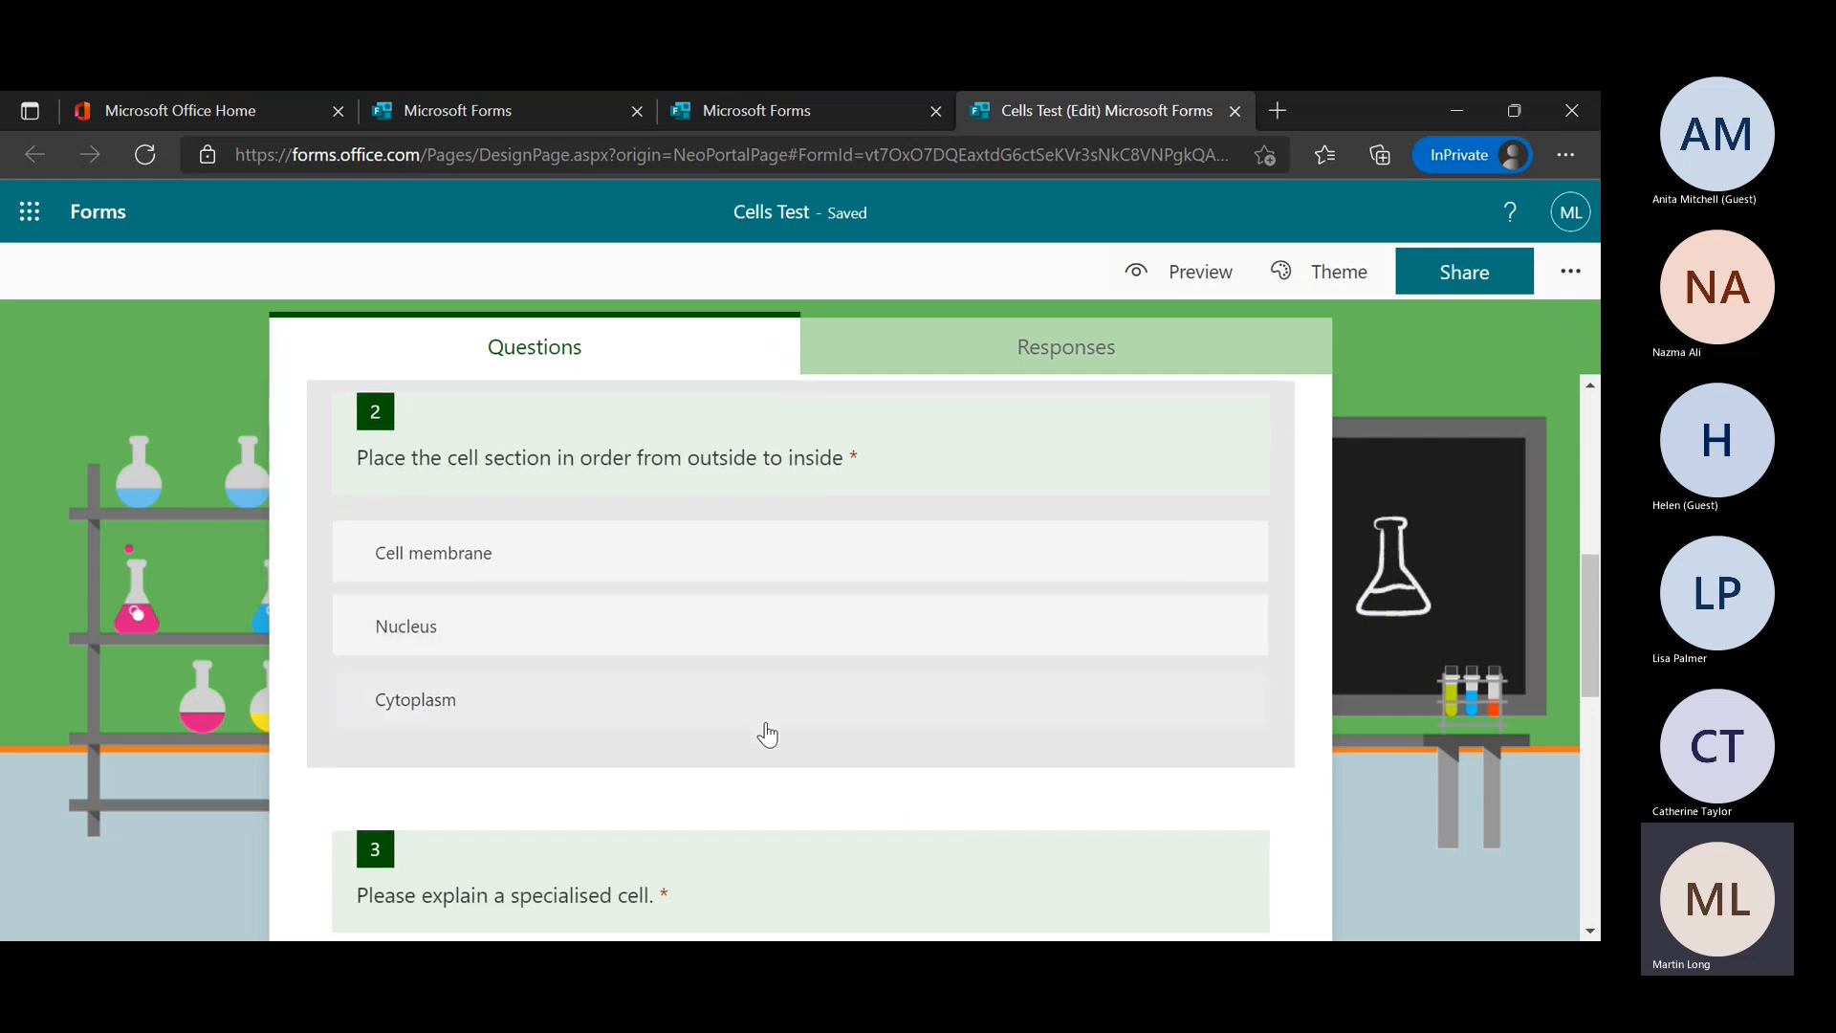
pyautogui.scroll(-6, 784, 707)
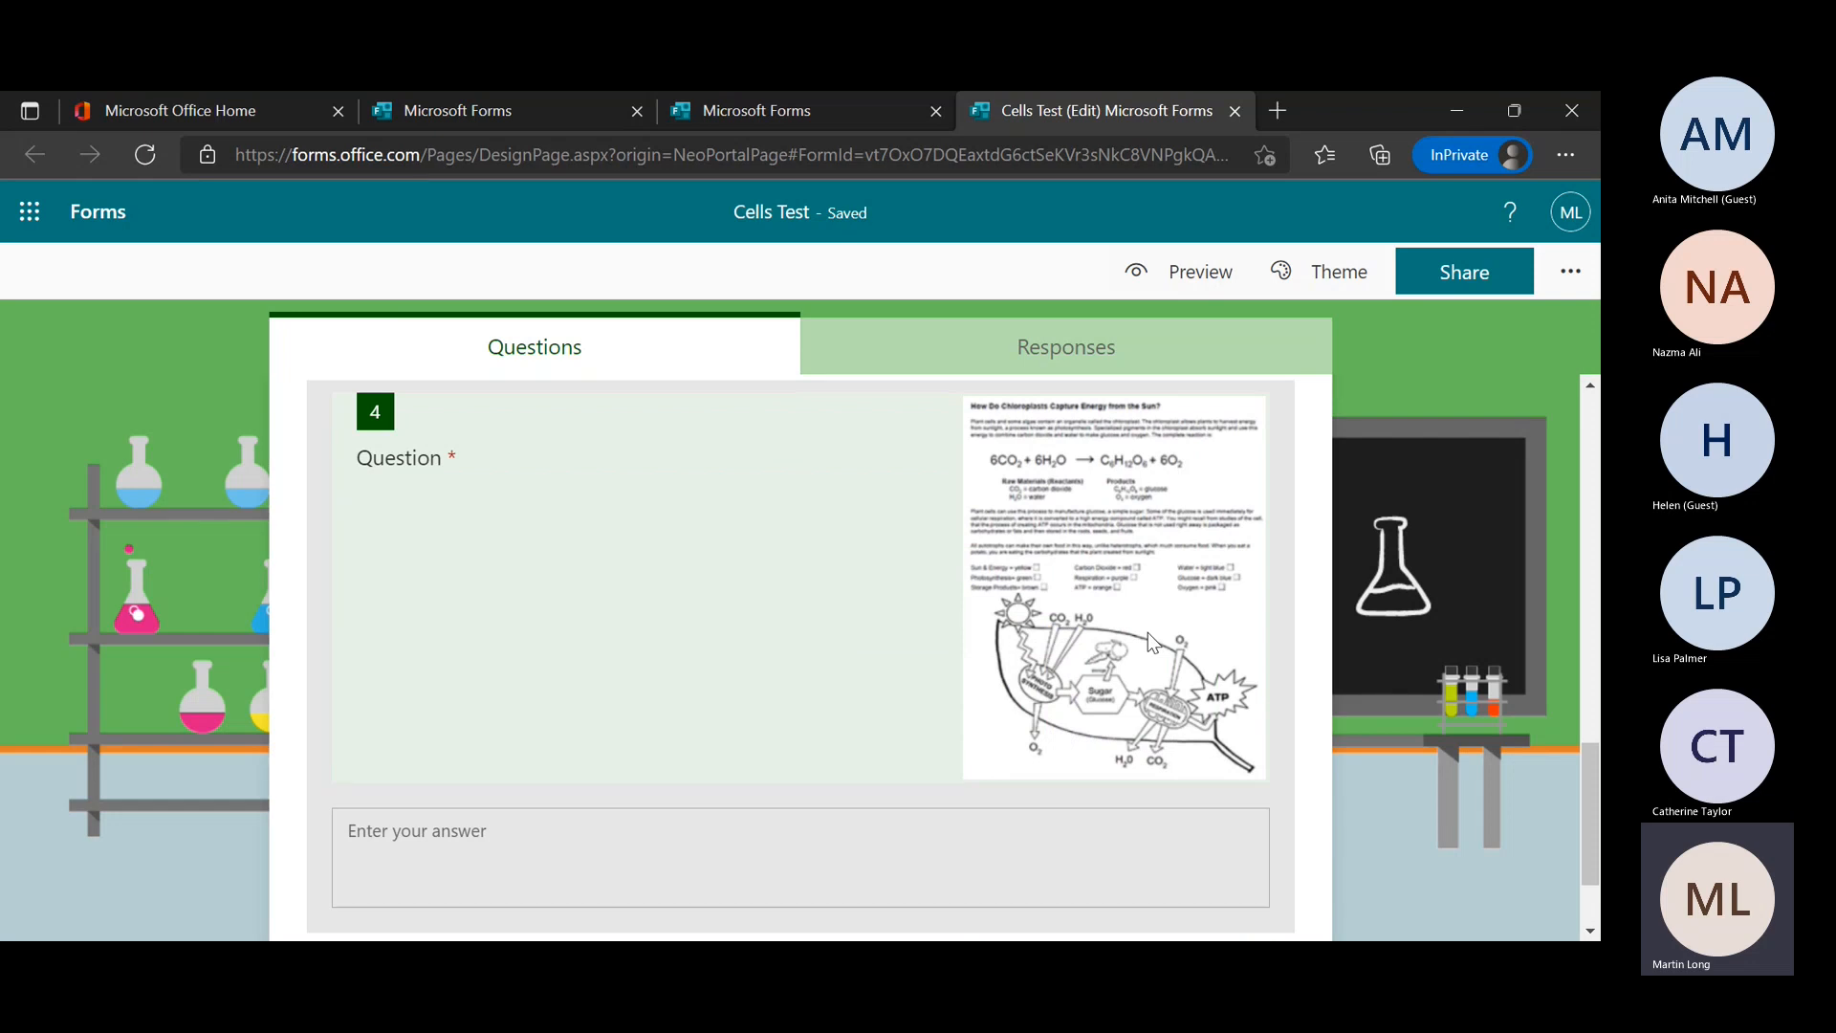
pyautogui.scroll(10, 1147, 633)
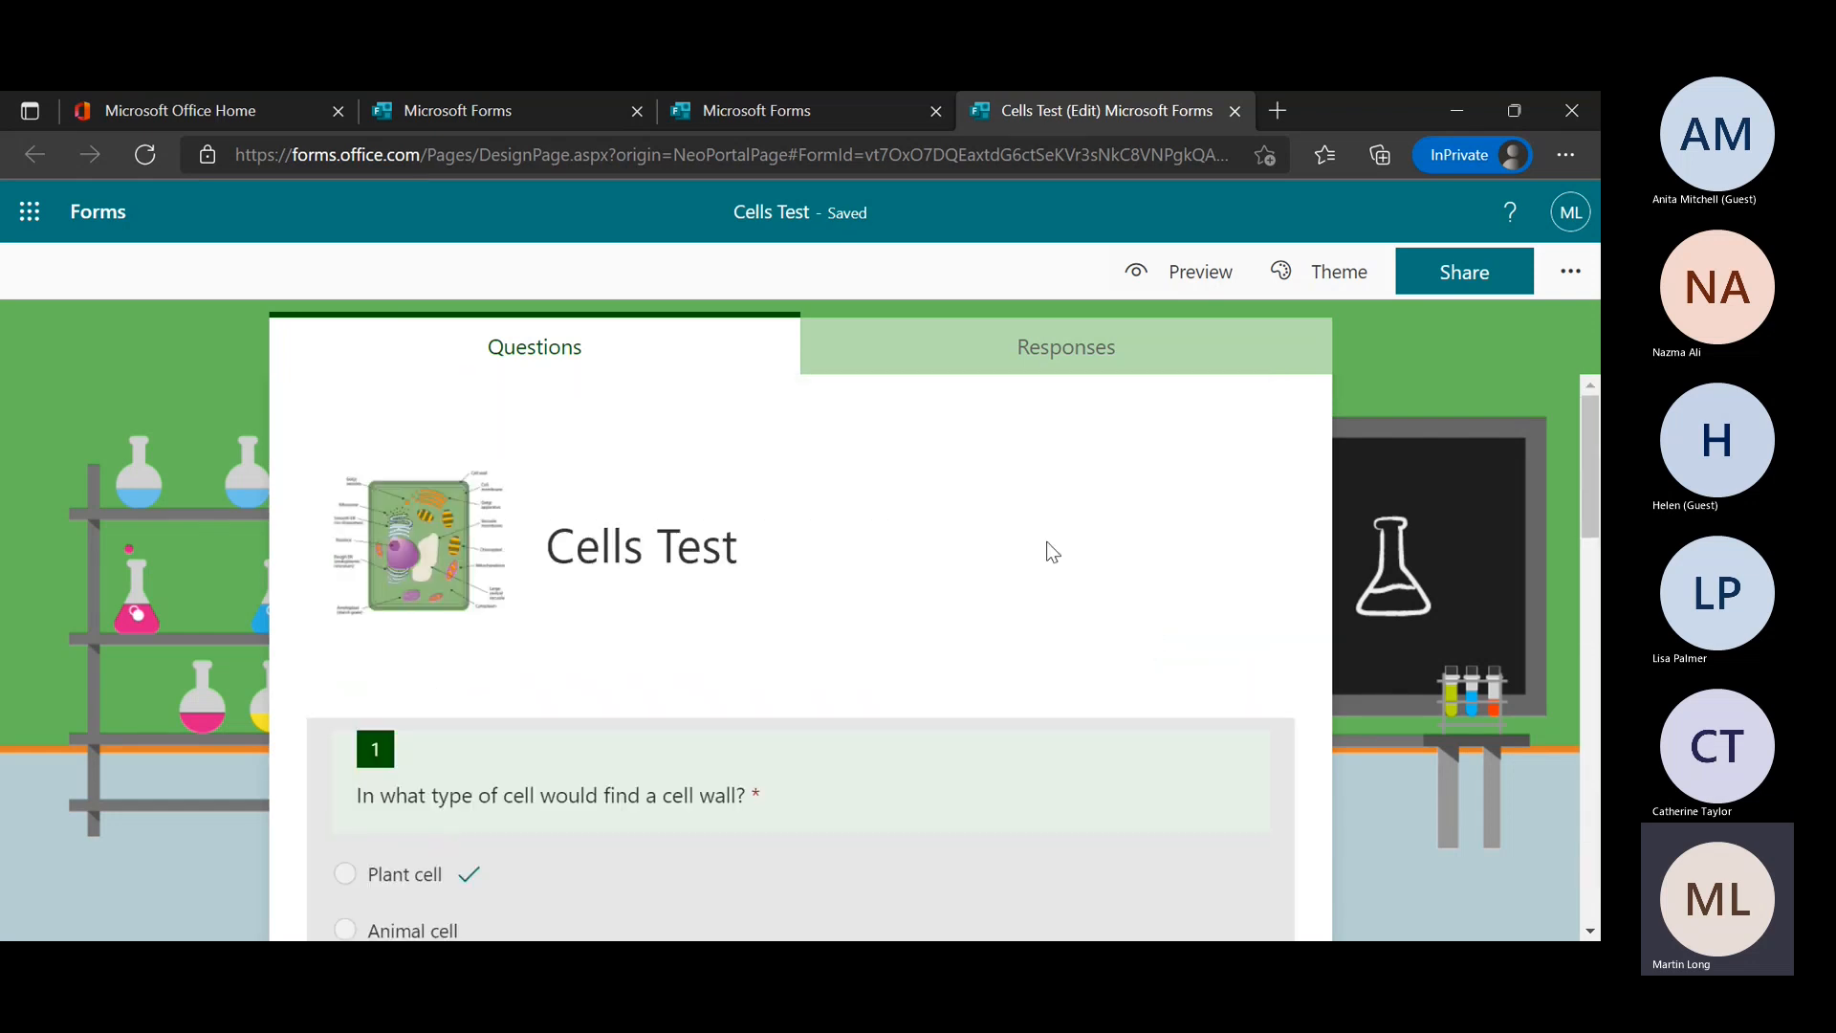
# Preview the Cells Test quiz in the computer layout and return to editing
pyautogui.click(1182, 266)
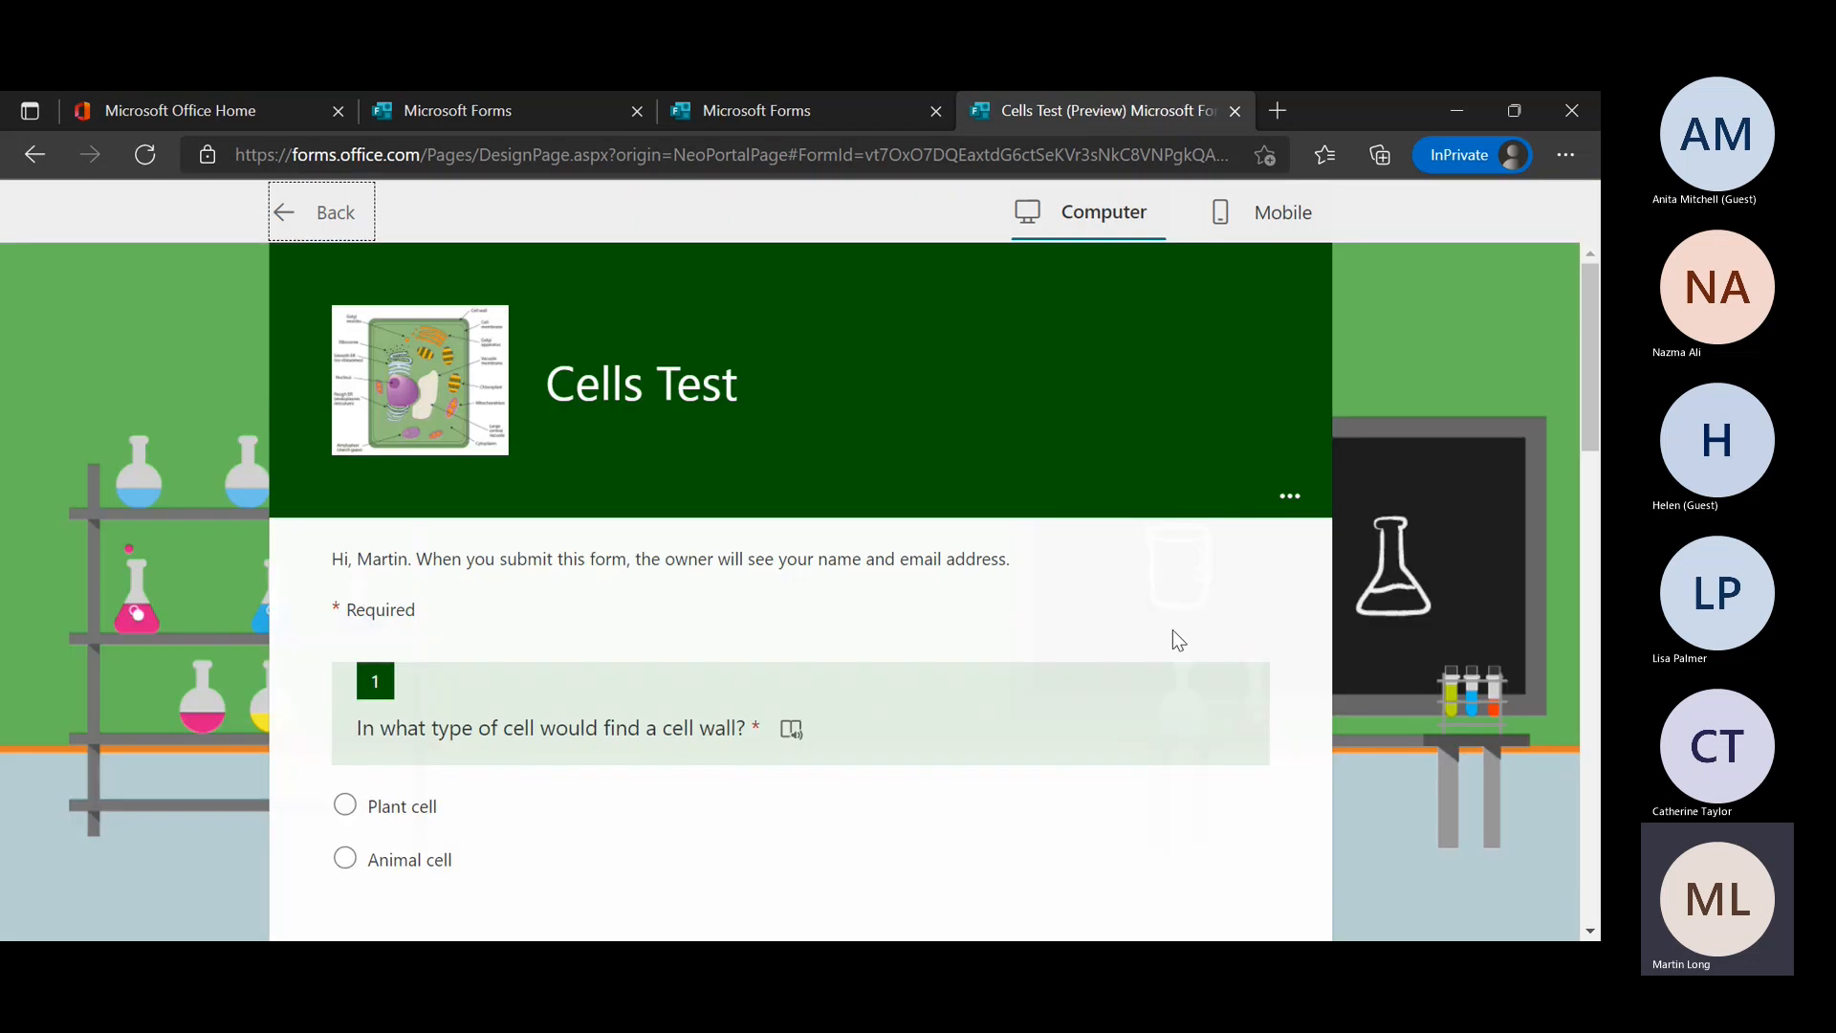
pyautogui.scroll(-5, 1172, 630)
pyautogui.scroll(5, 1172, 629)
pyautogui.scroll(-1, 1172, 630)
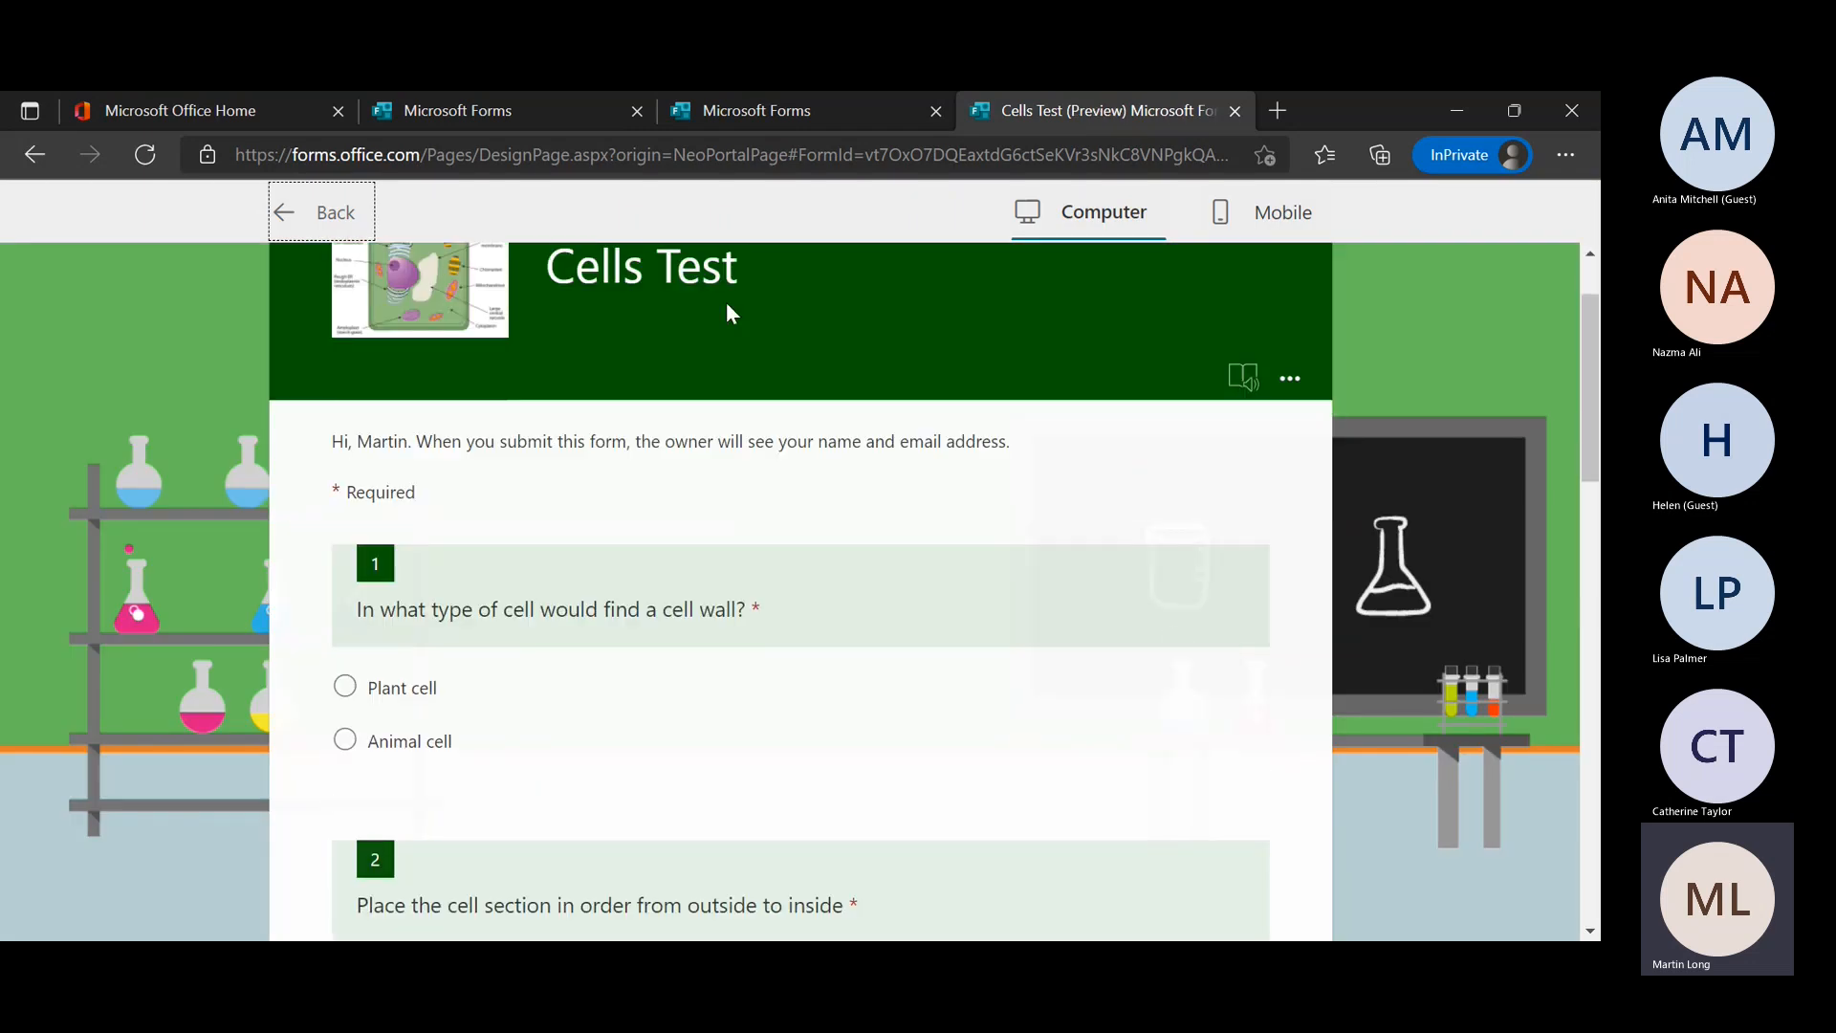
pyautogui.click(315, 212)
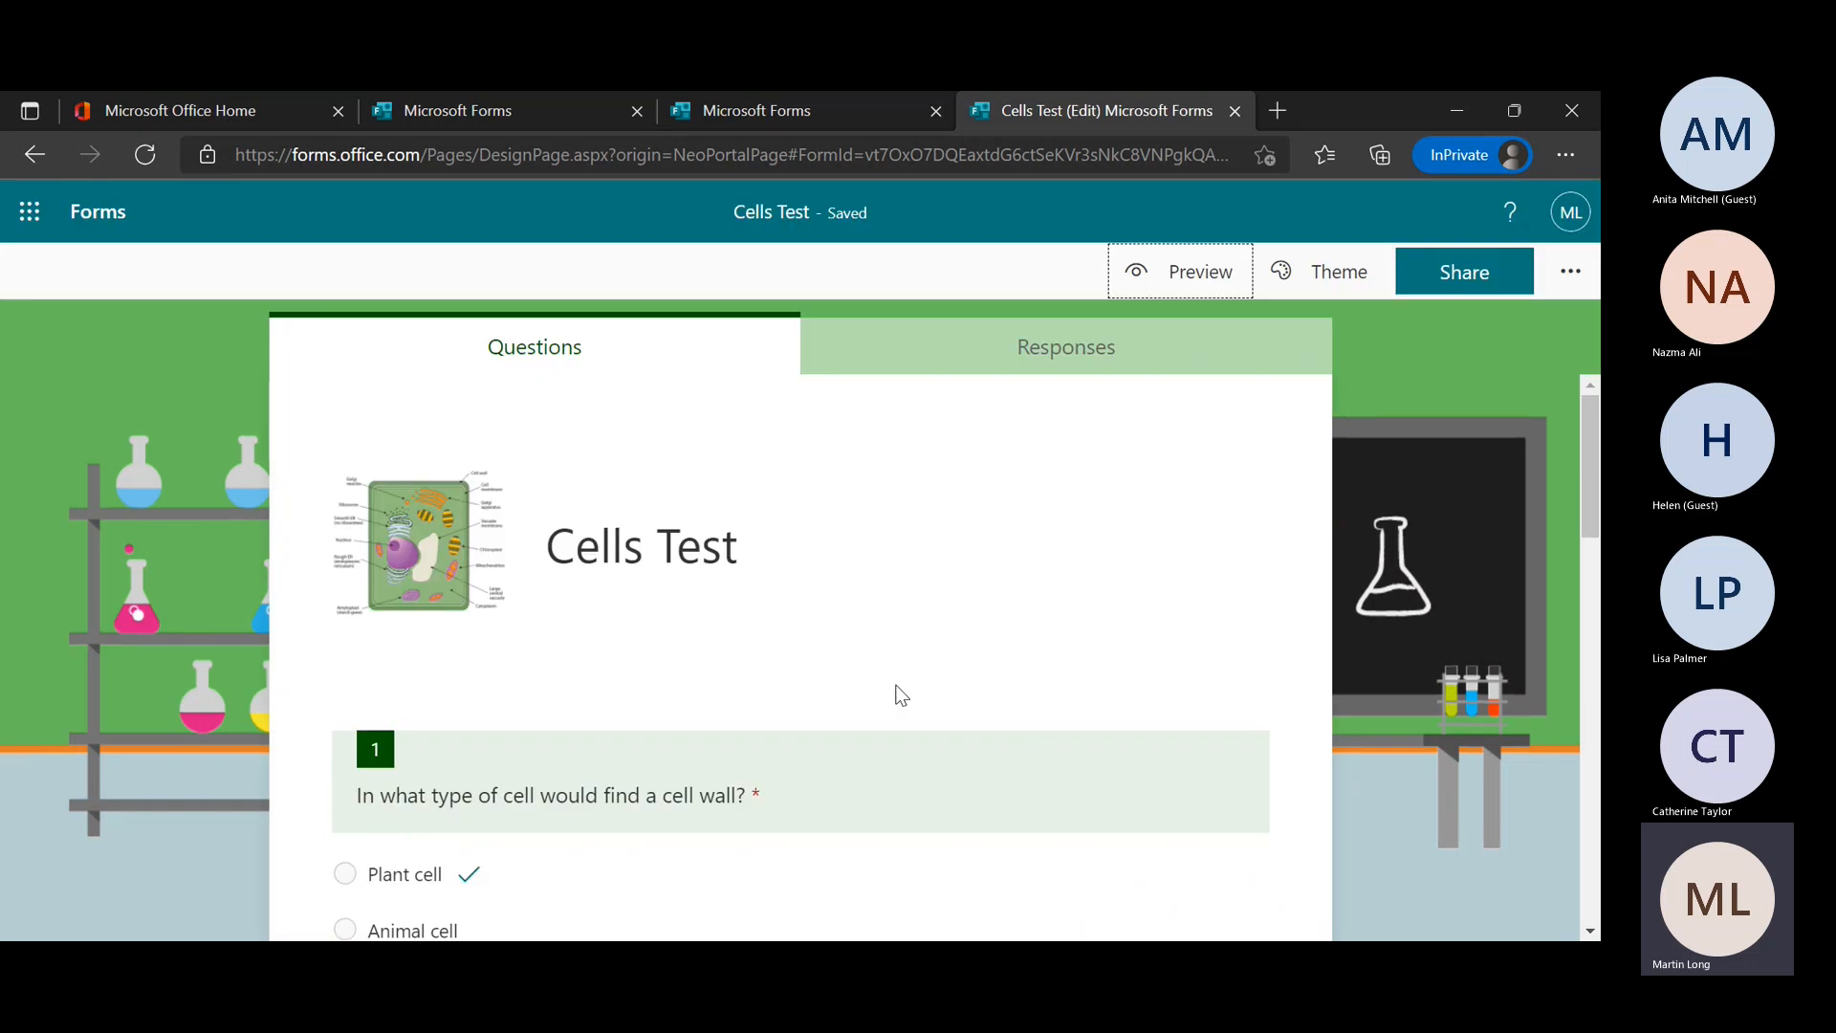
# Open the cell wall question for editing and examine the feedback message on its Plant cell answer
pyautogui.scroll(-2, 900, 695)
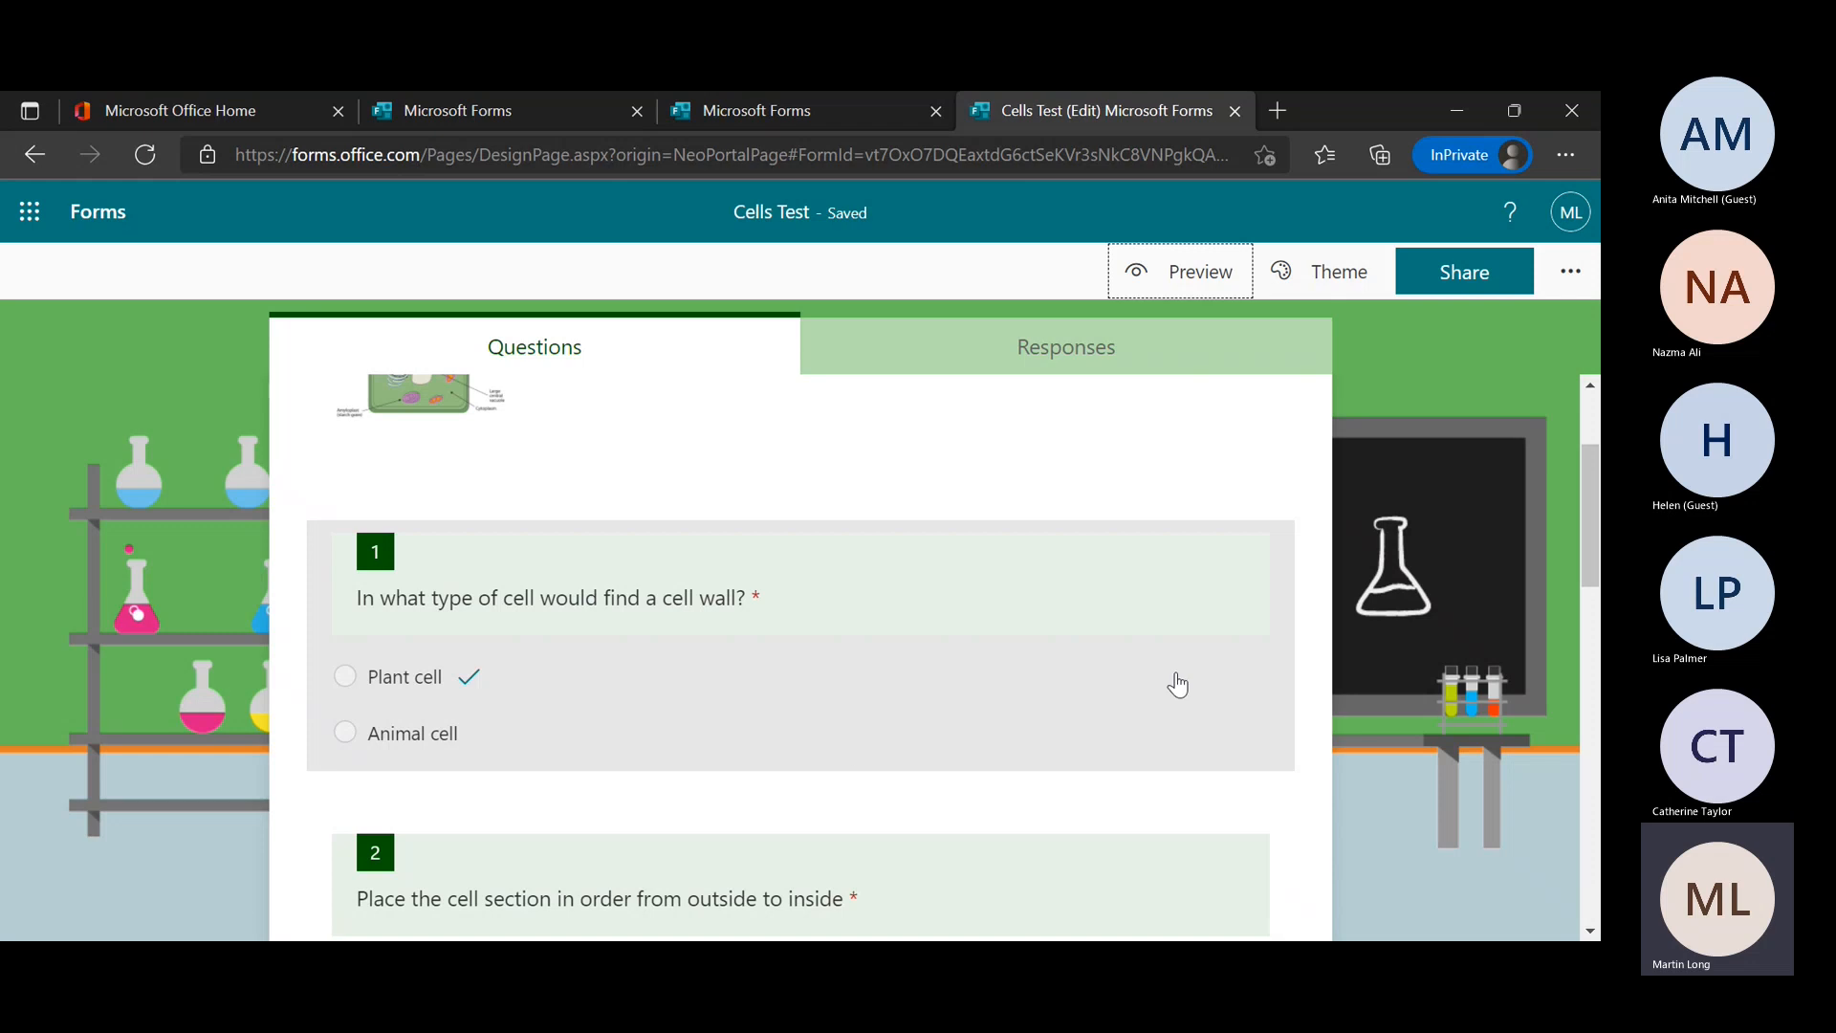
pyautogui.click(1231, 707)
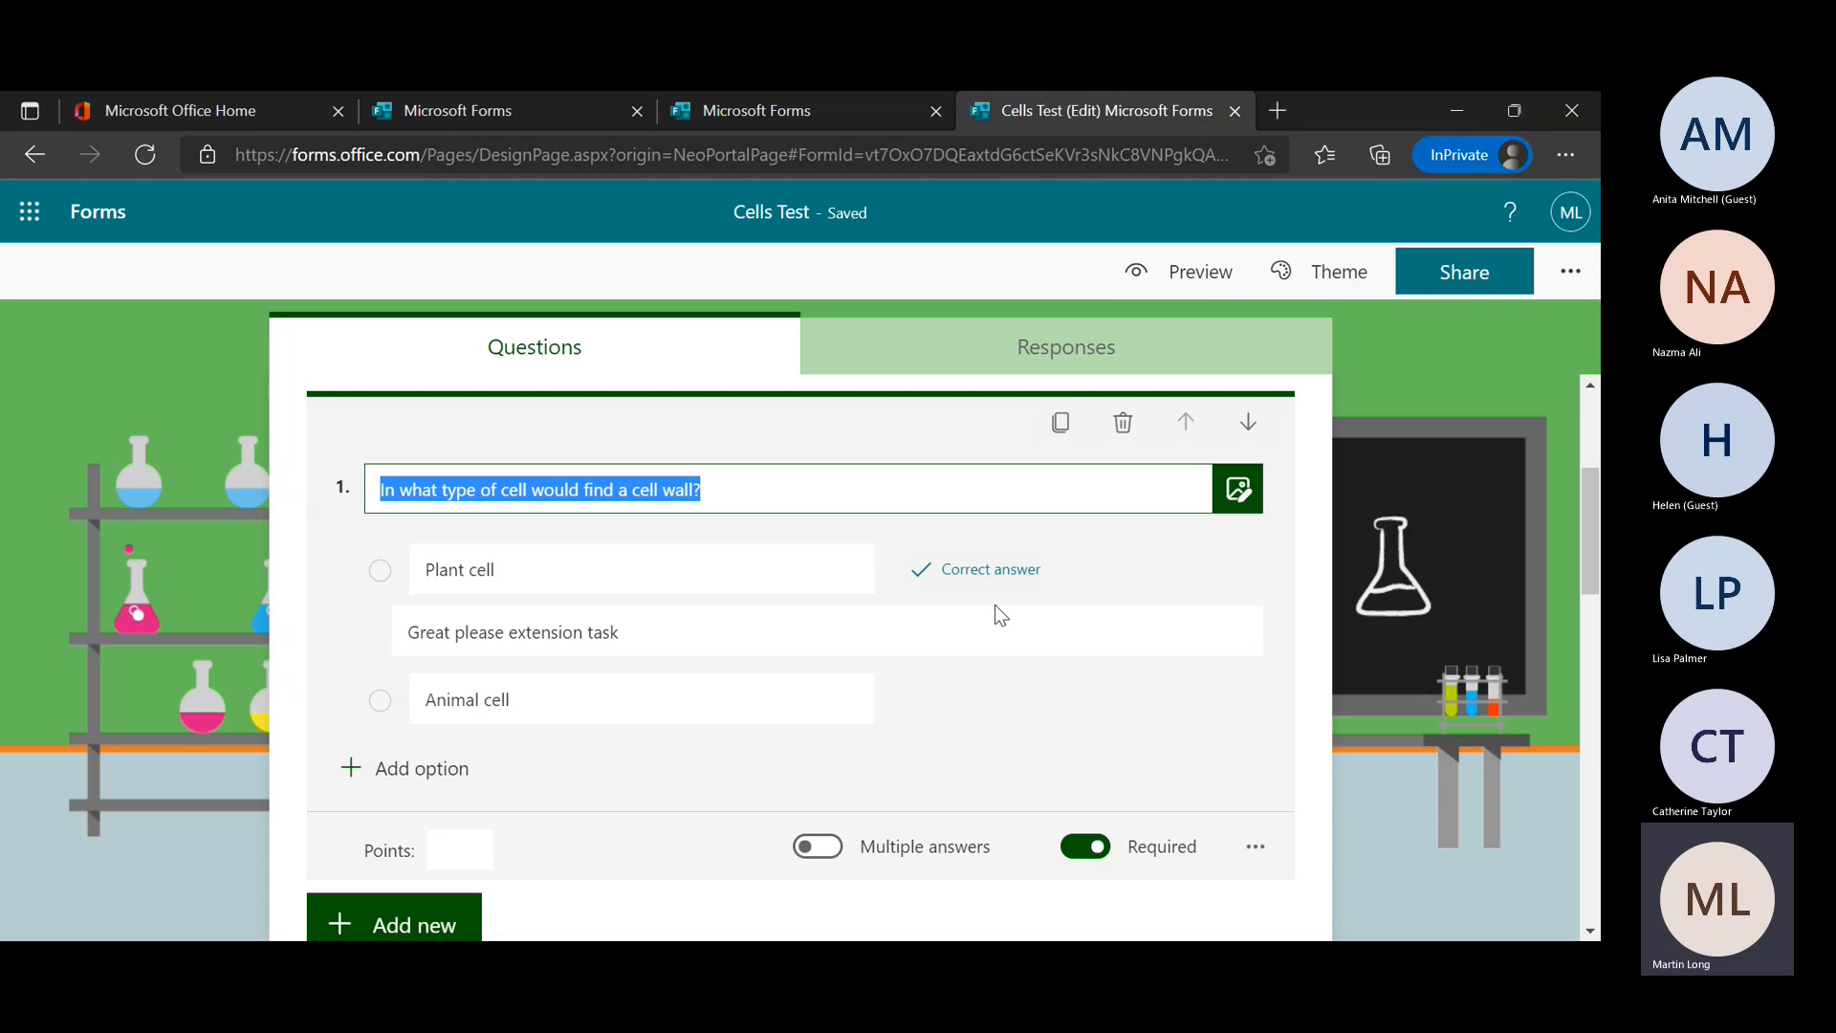
pyautogui.scroll(-1, 1128, 648)
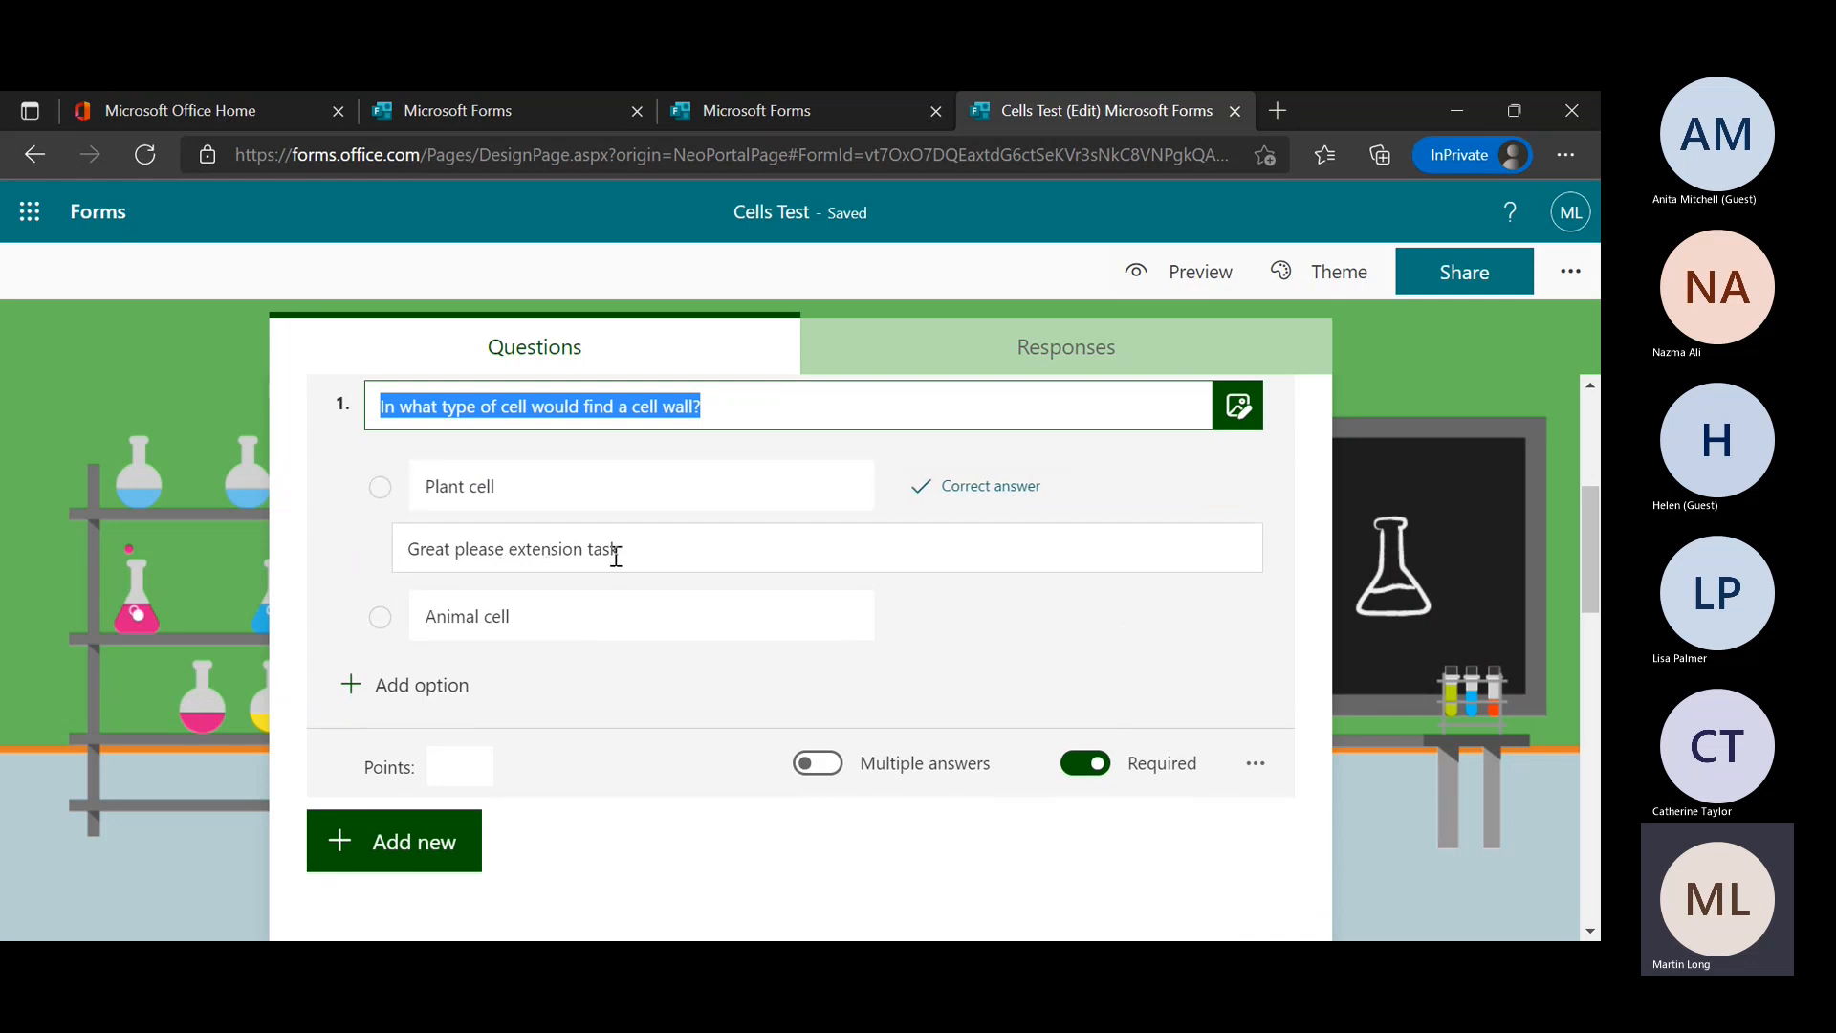
pyautogui.click(697, 549)
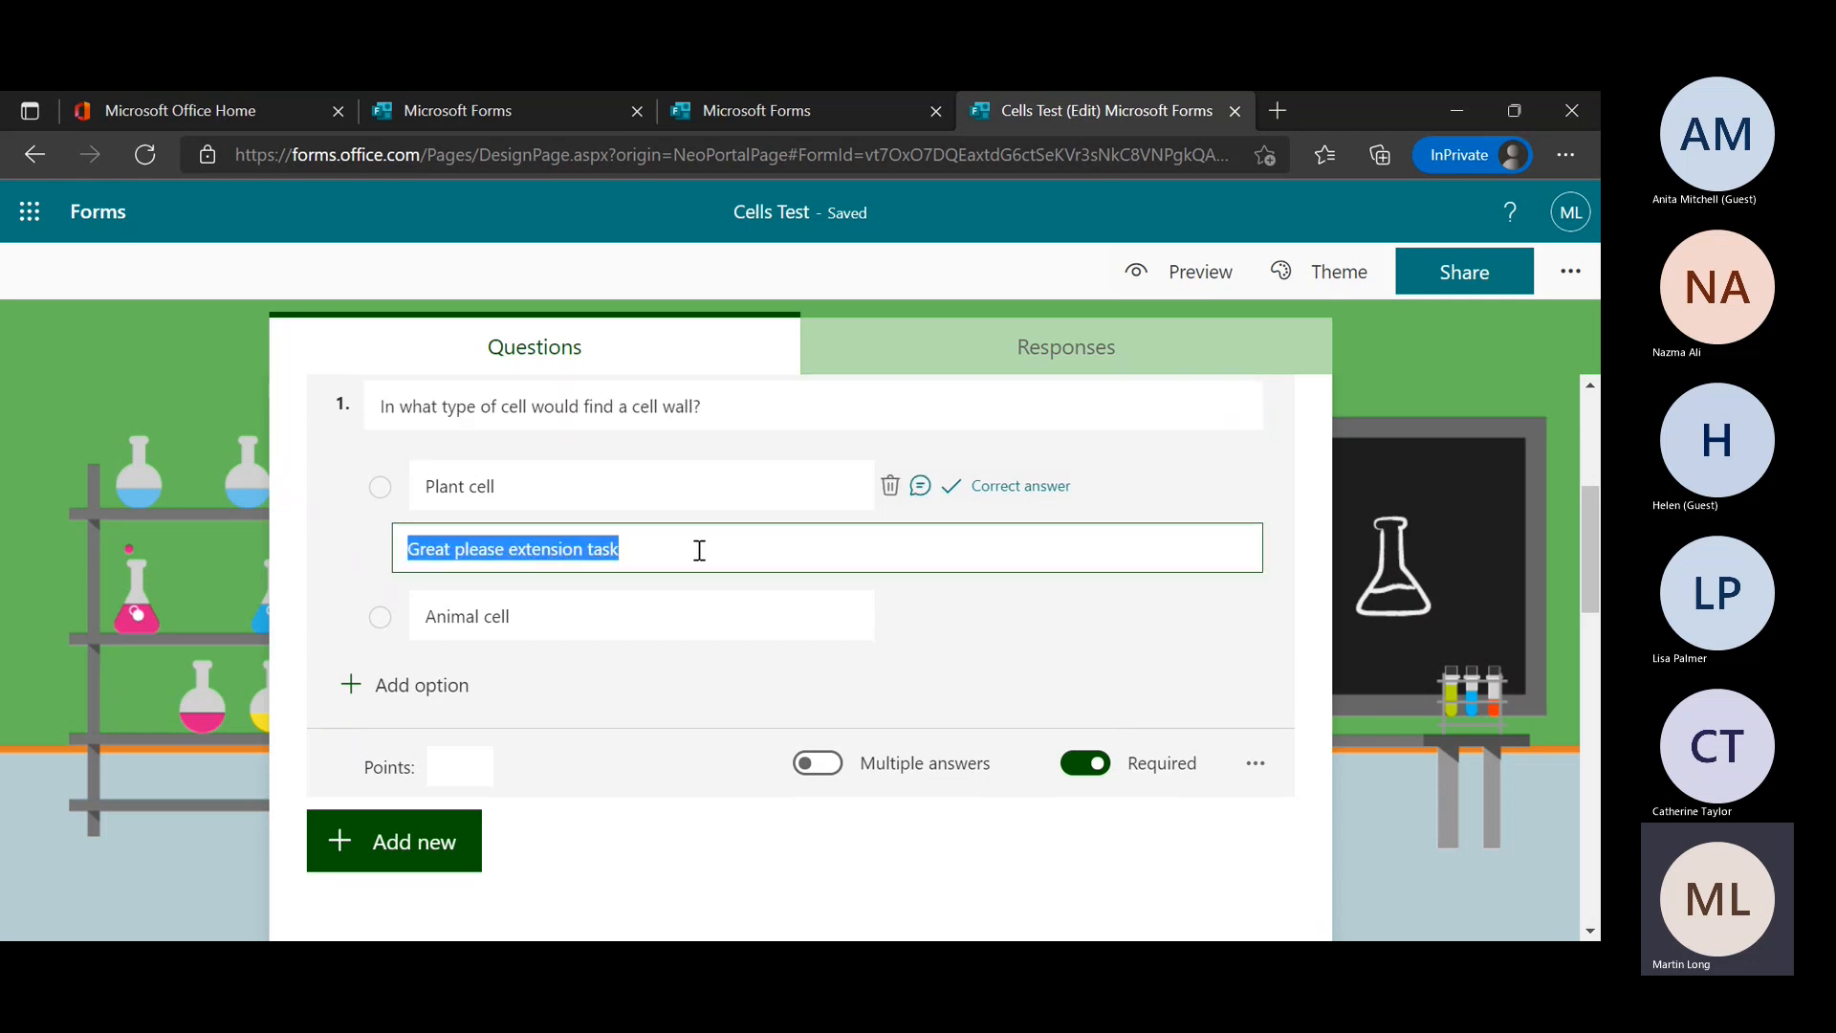
pyautogui.click(715, 553)
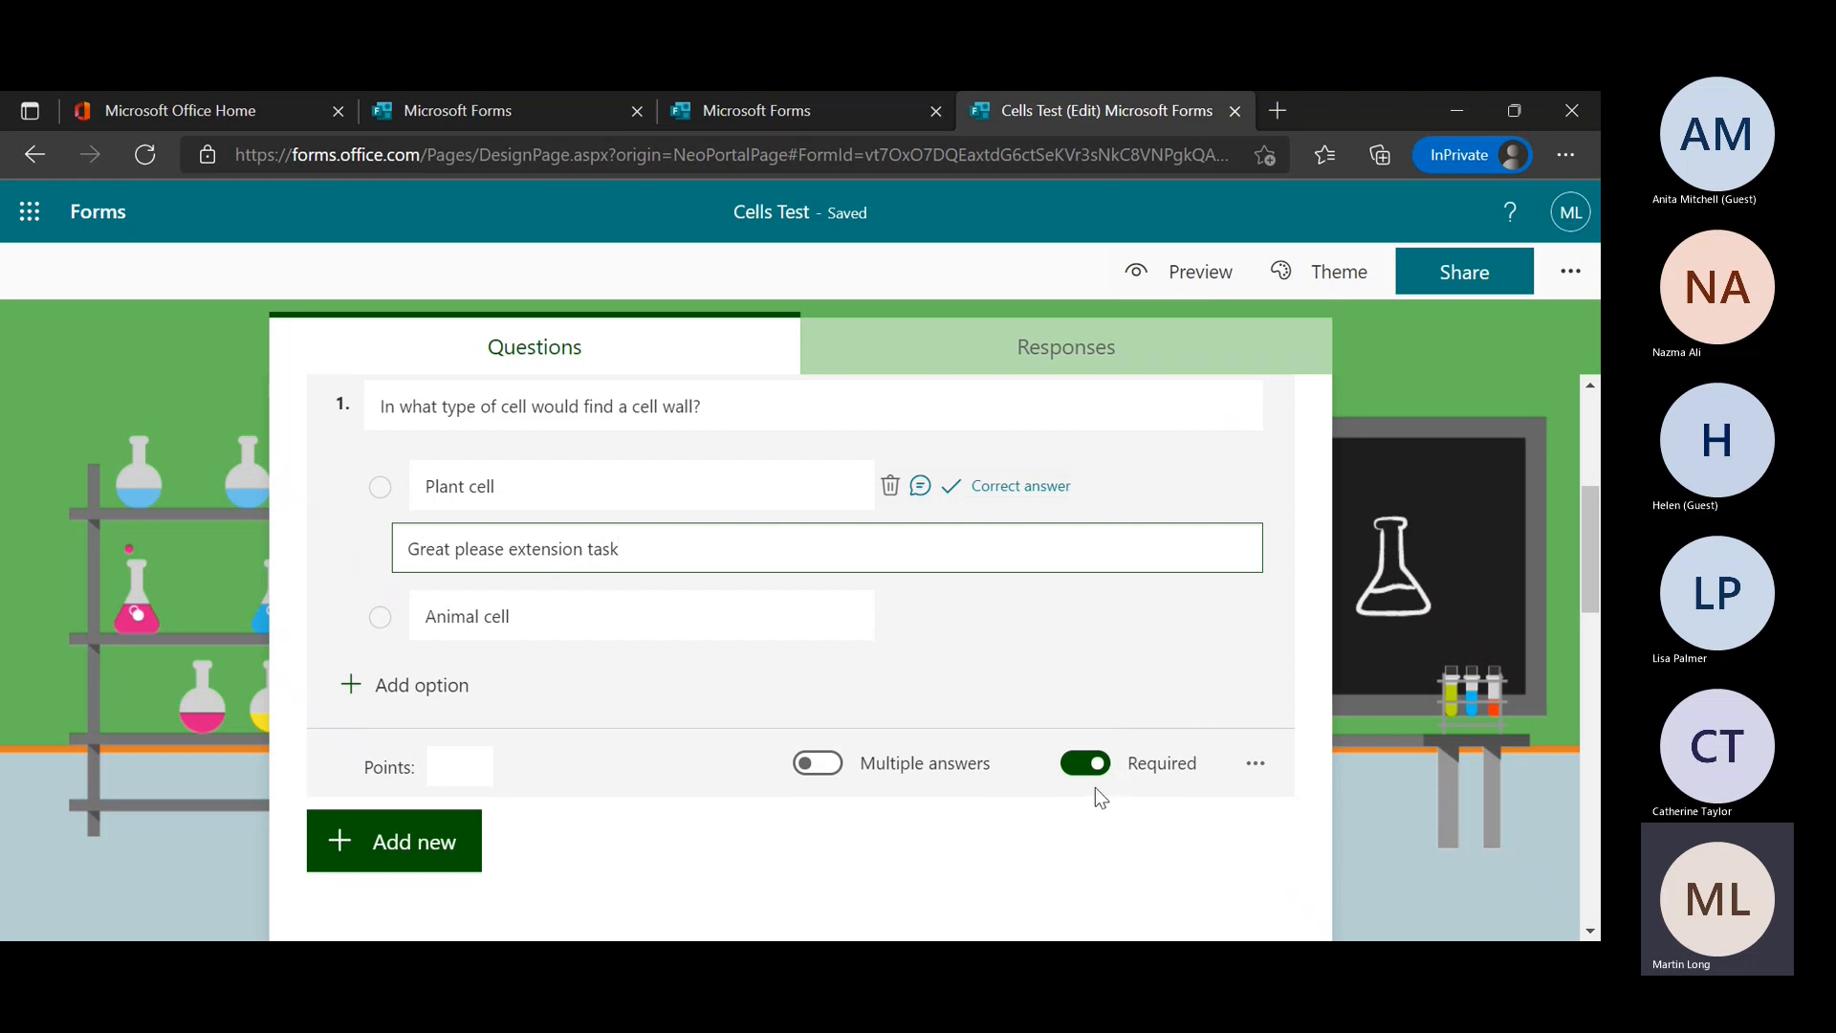
# Replace the placeholder text of question 4, beside the chloroplast worksheet image, with "Photosynthesis"
pyautogui.scroll(-8, 1242, 807)
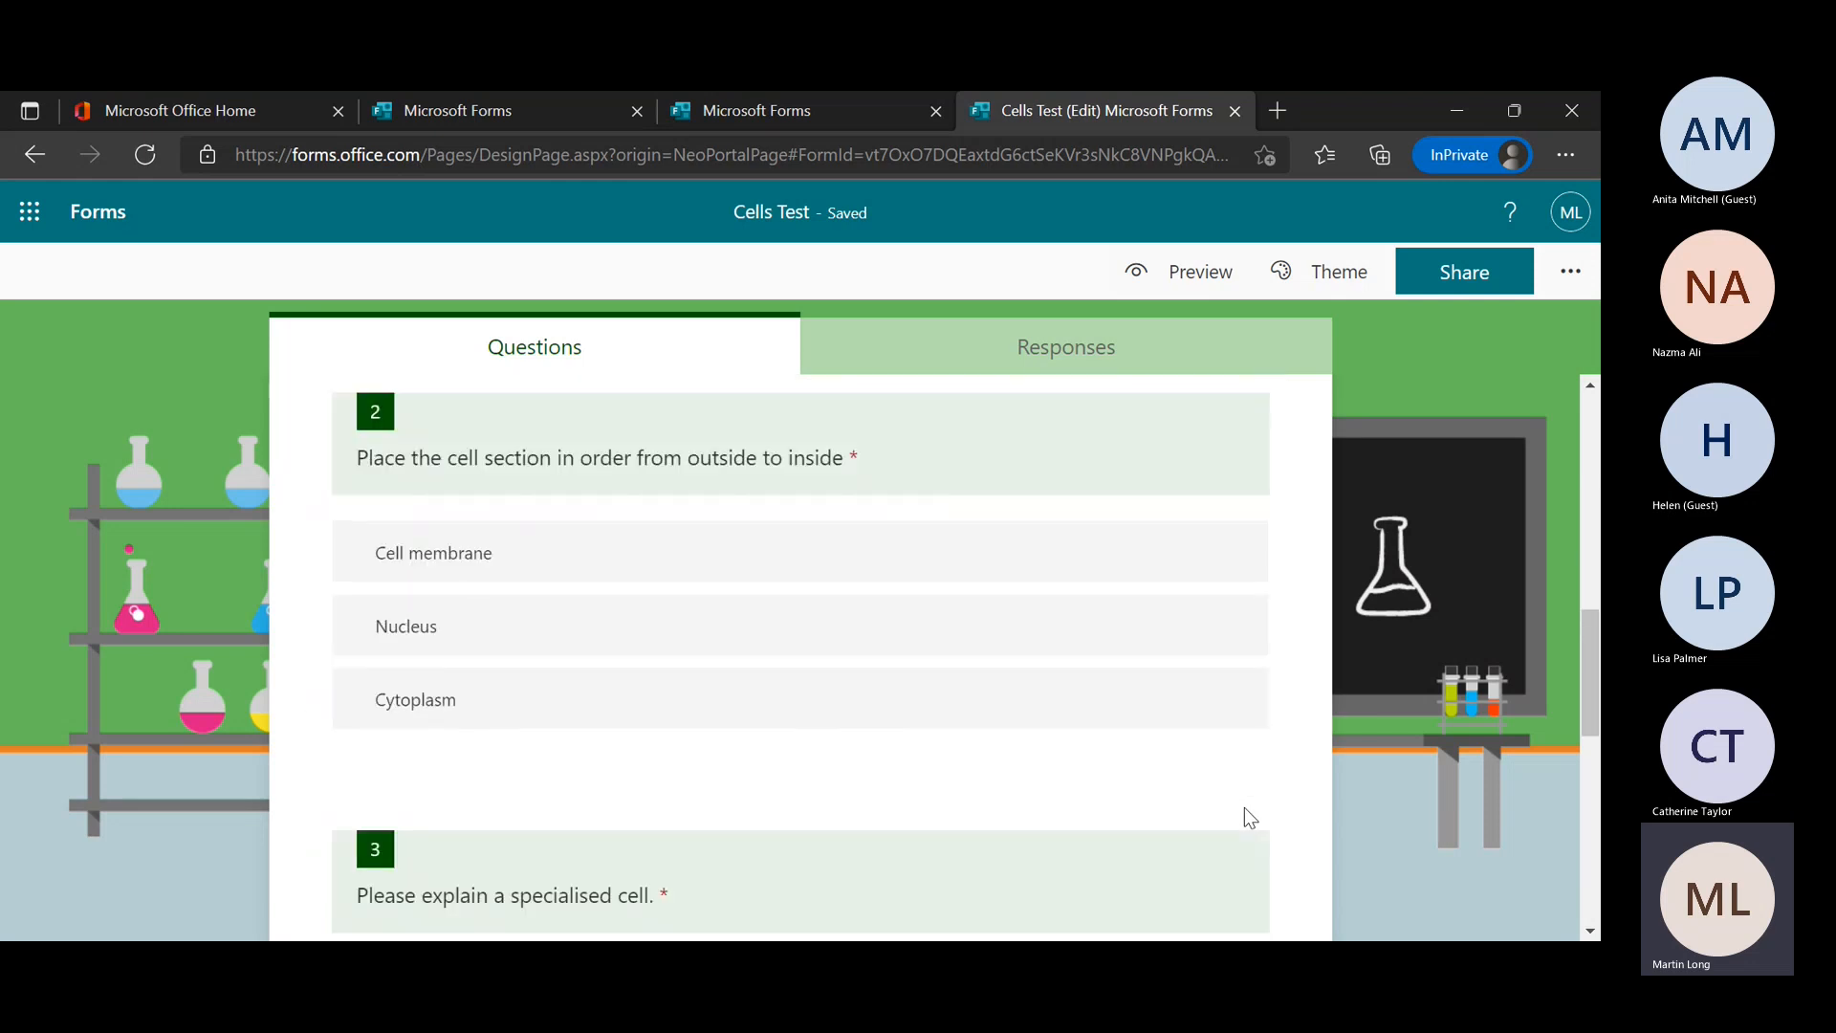
pyautogui.scroll(-5, 1243, 807)
pyautogui.scroll(1, 1243, 807)
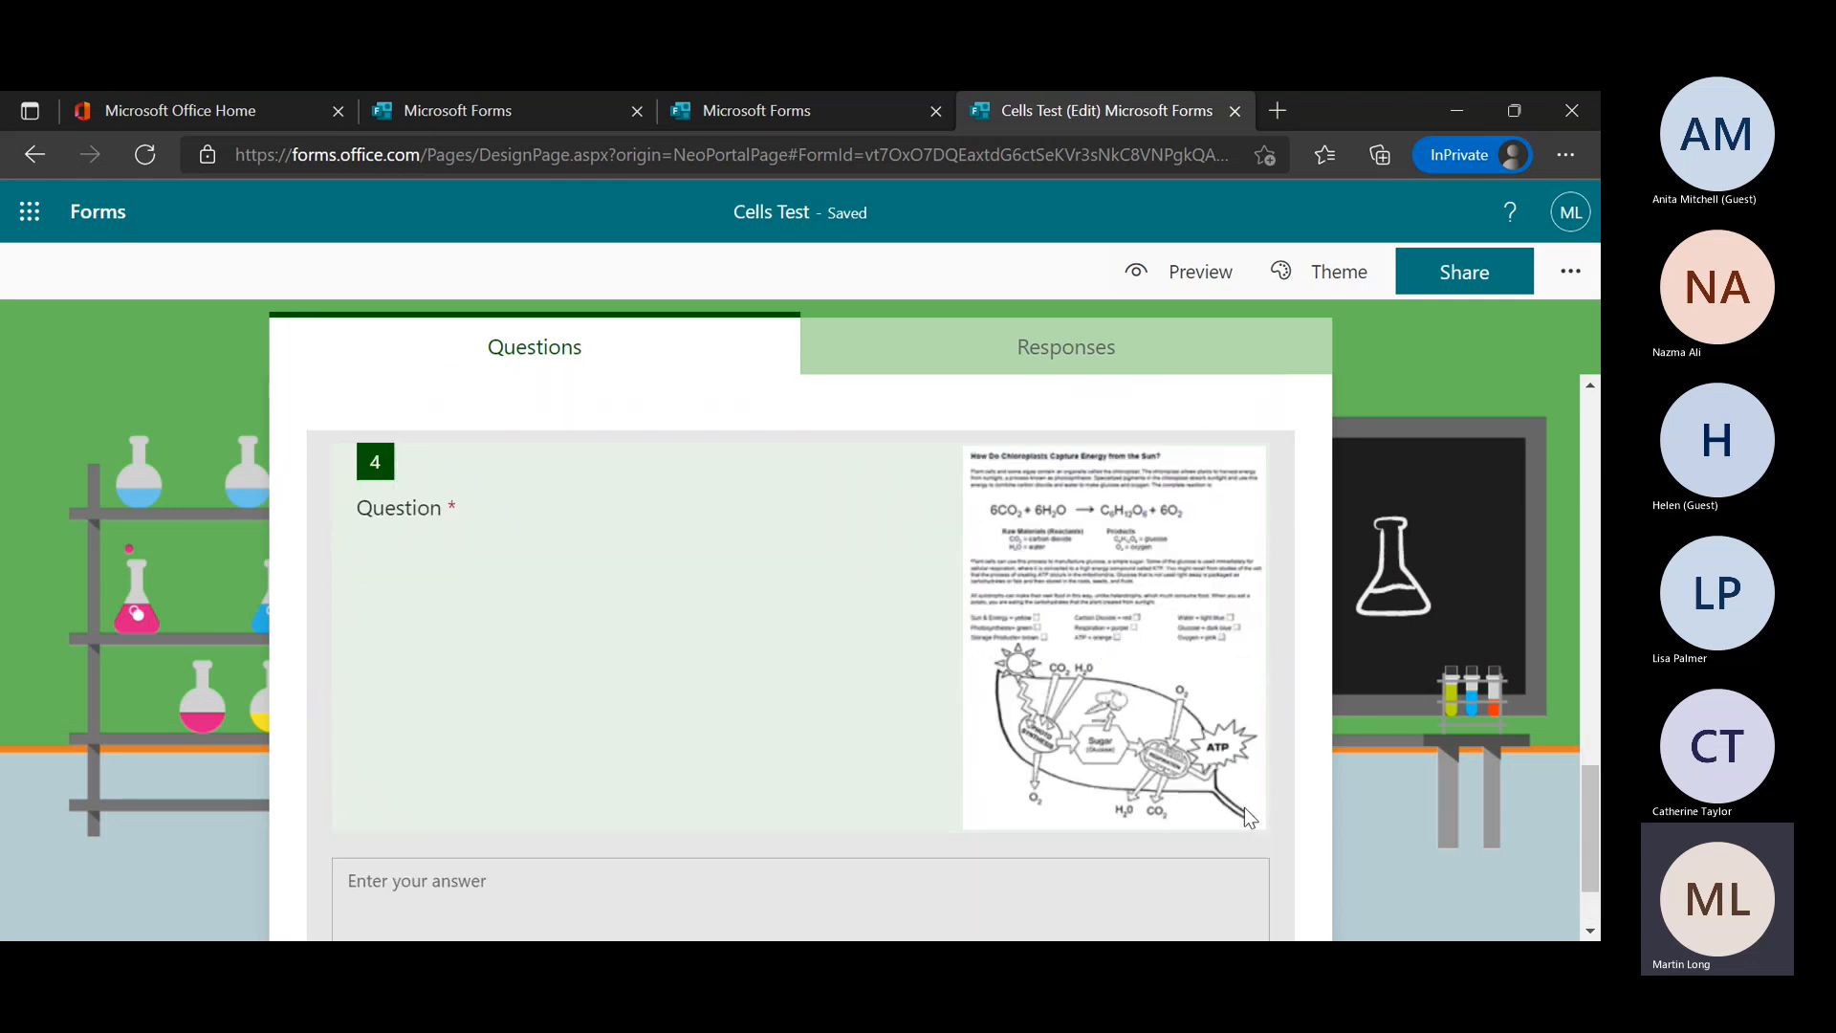
pyautogui.click(668, 733)
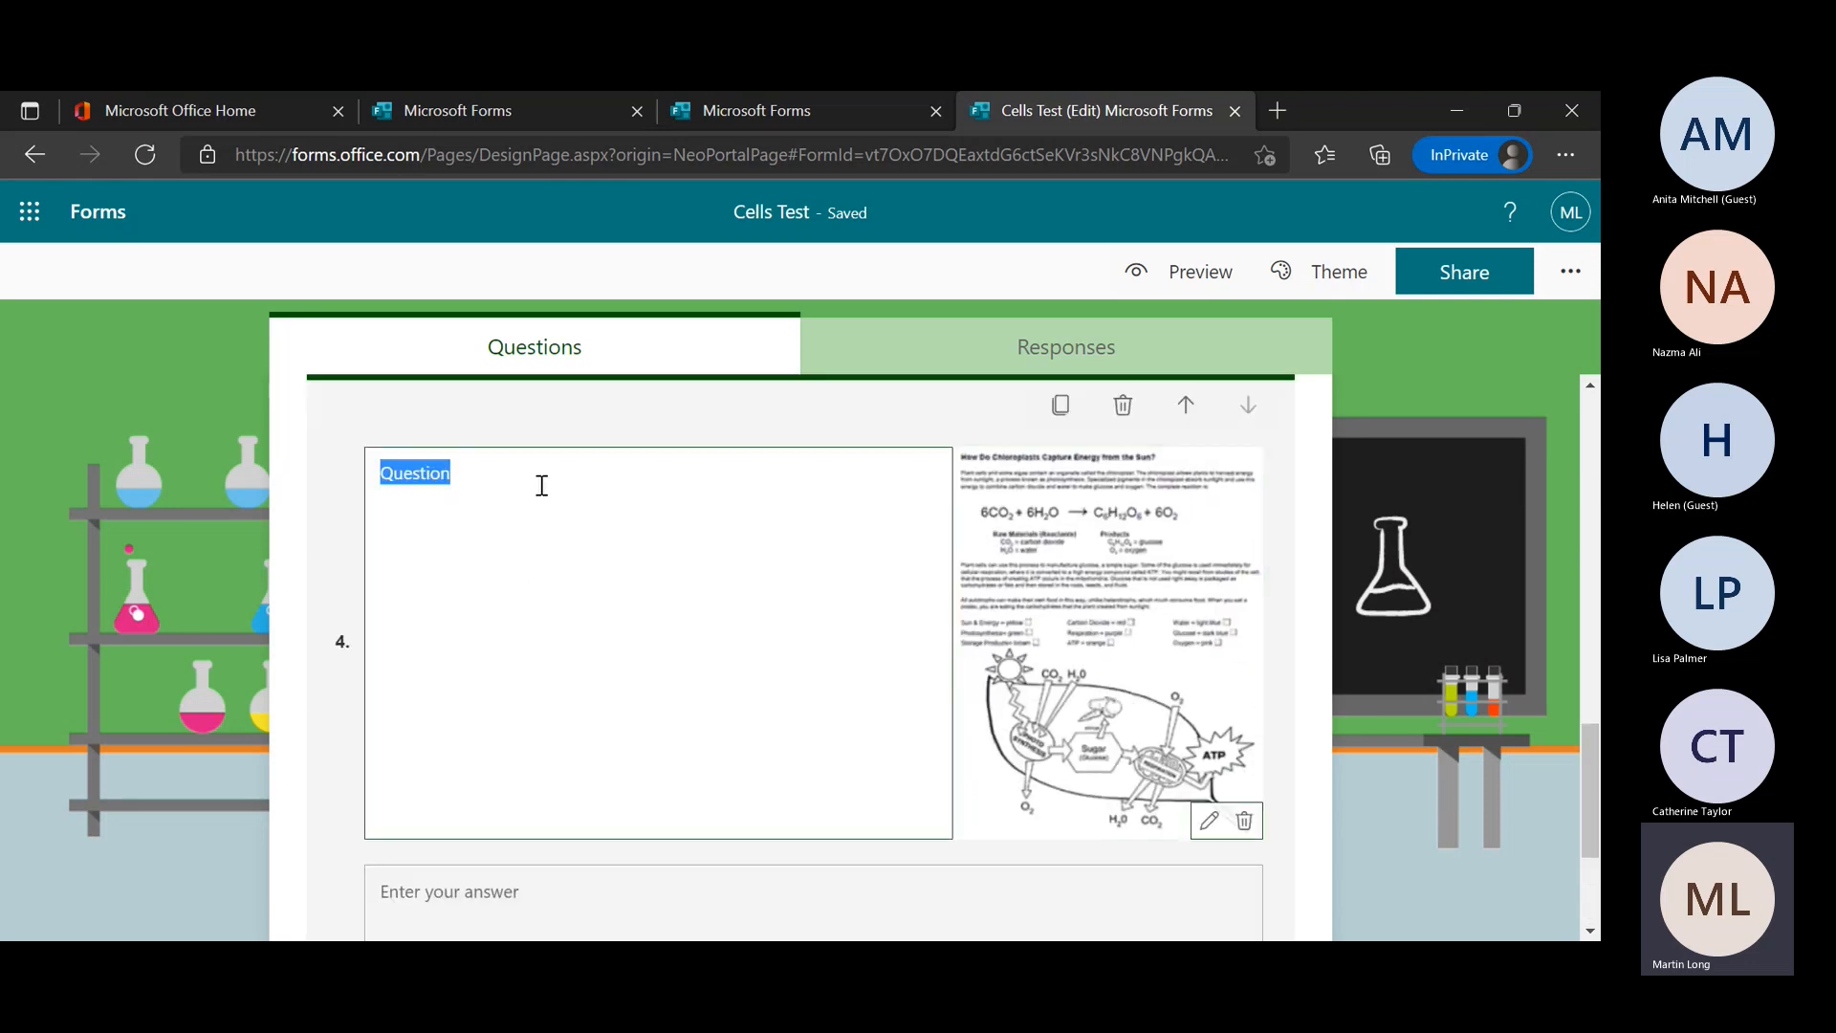
pyautogui.write('Ph')
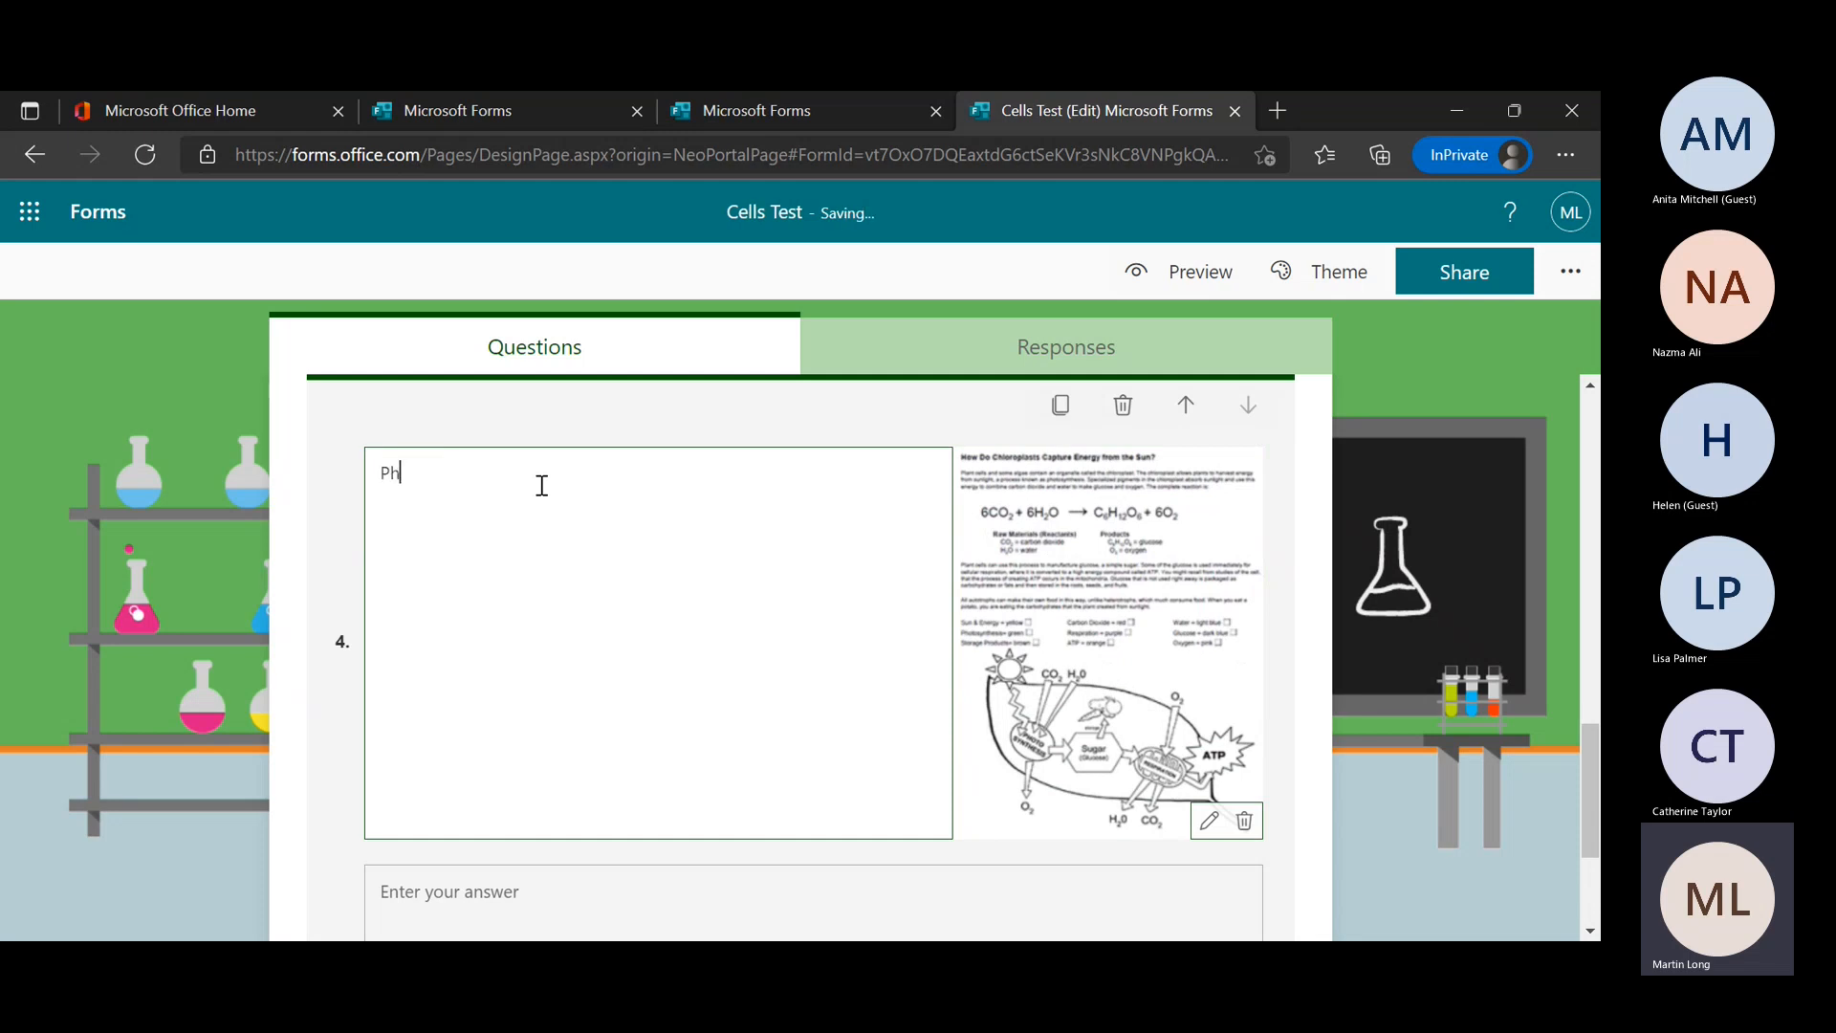
pyautogui.write('otosynthesis')
pyautogui.press('Return')
pyautogui.scroll(-3, 713, 676)
pyautogui.scroll(15, 763, 836)
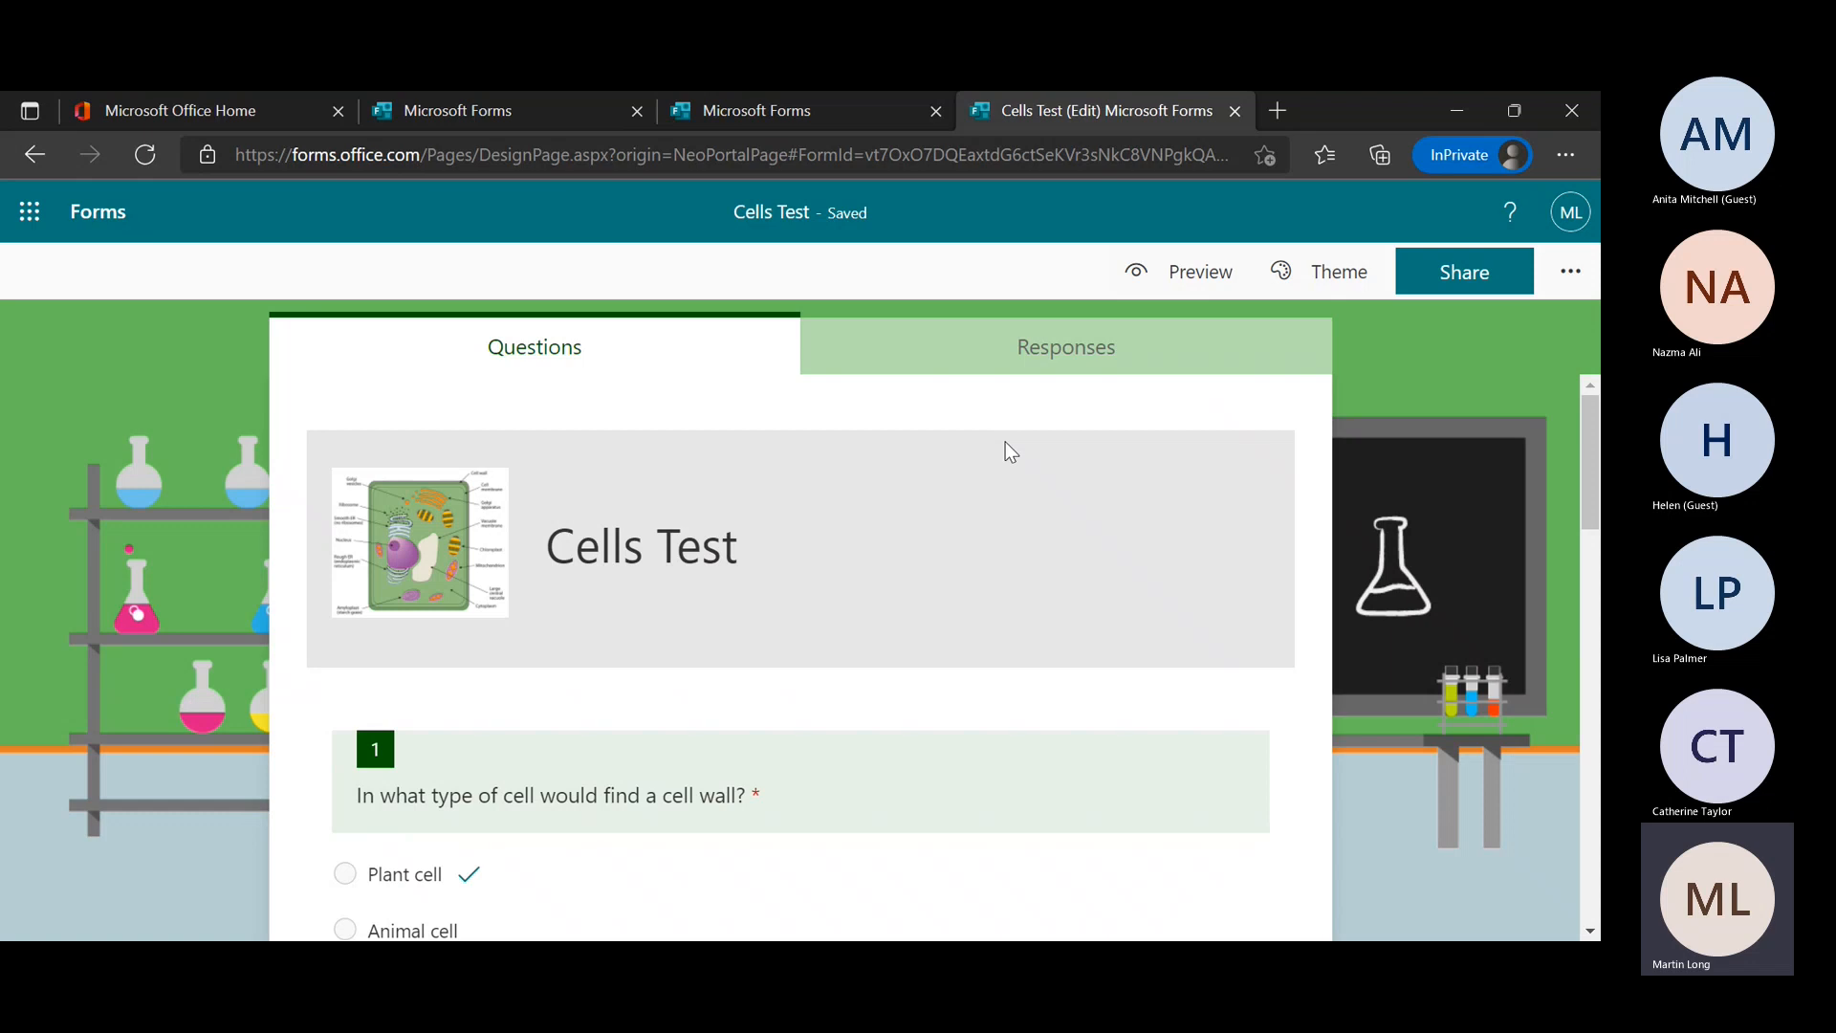
# Return to the Forms home page, open Turn IT on Demo - Quiz, and examine its first questions
pyautogui.click(99, 214)
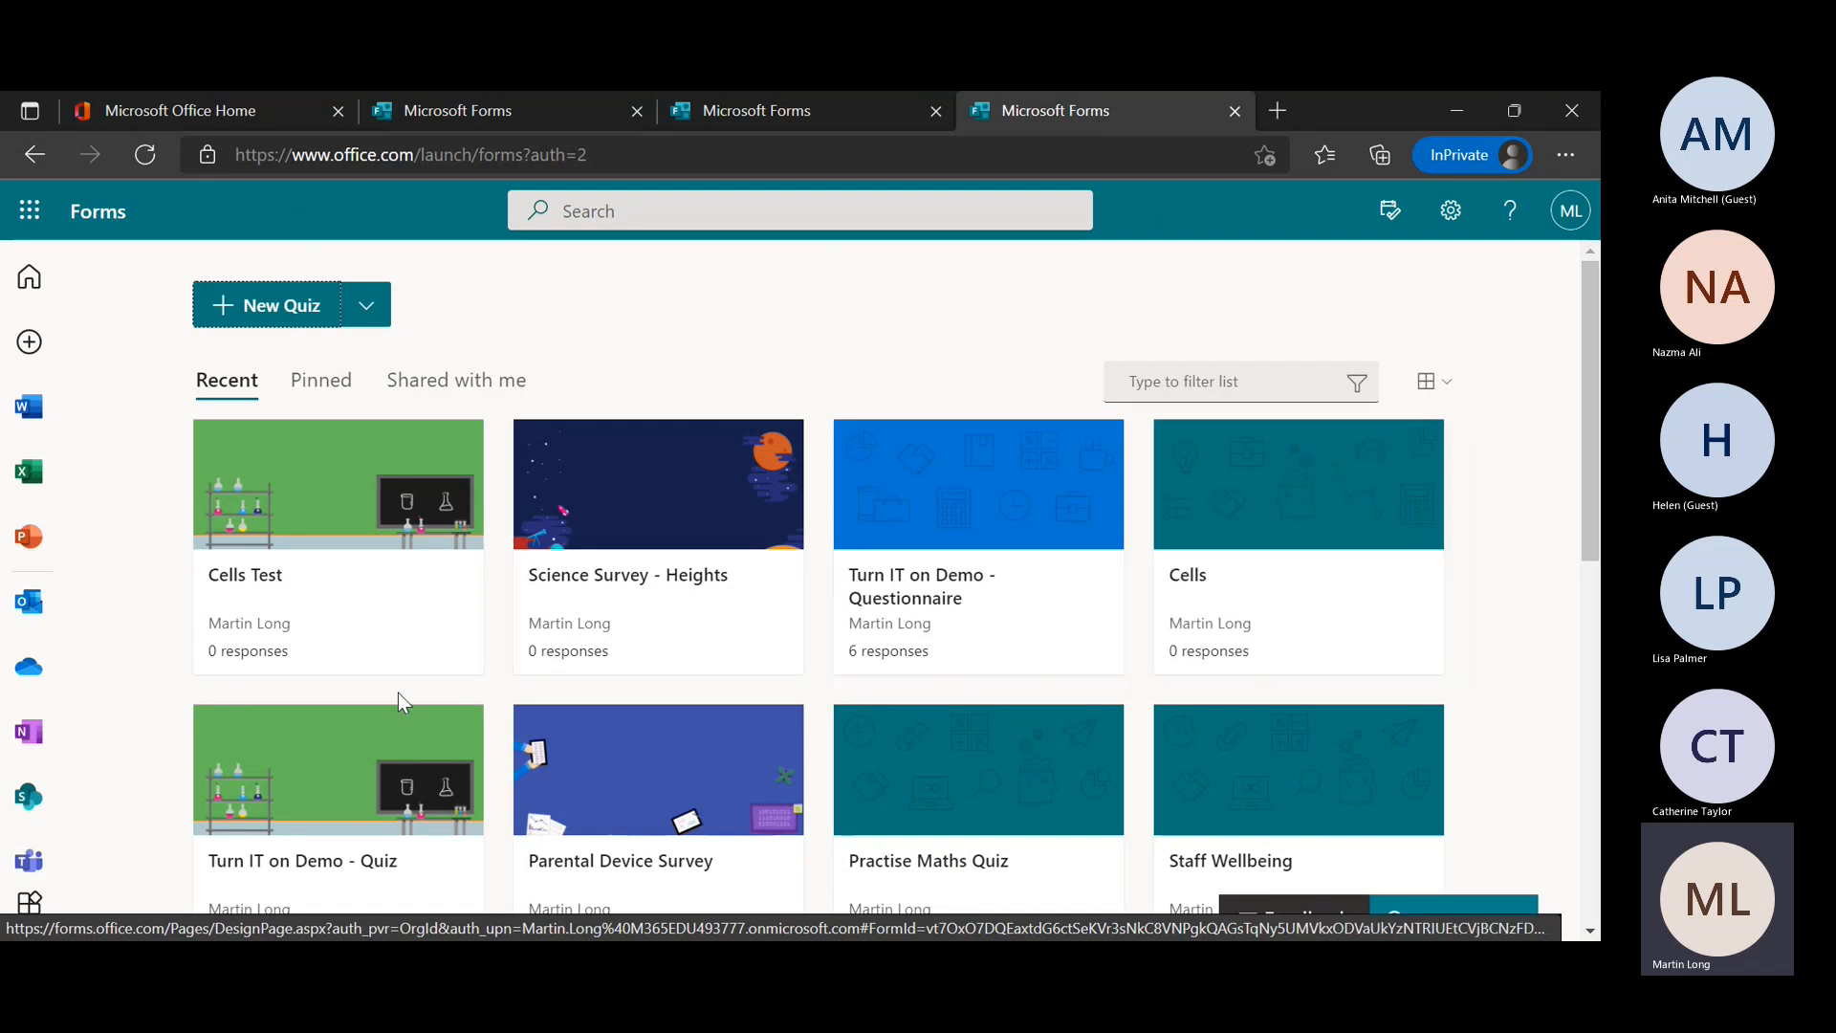
pyautogui.click(307, 791)
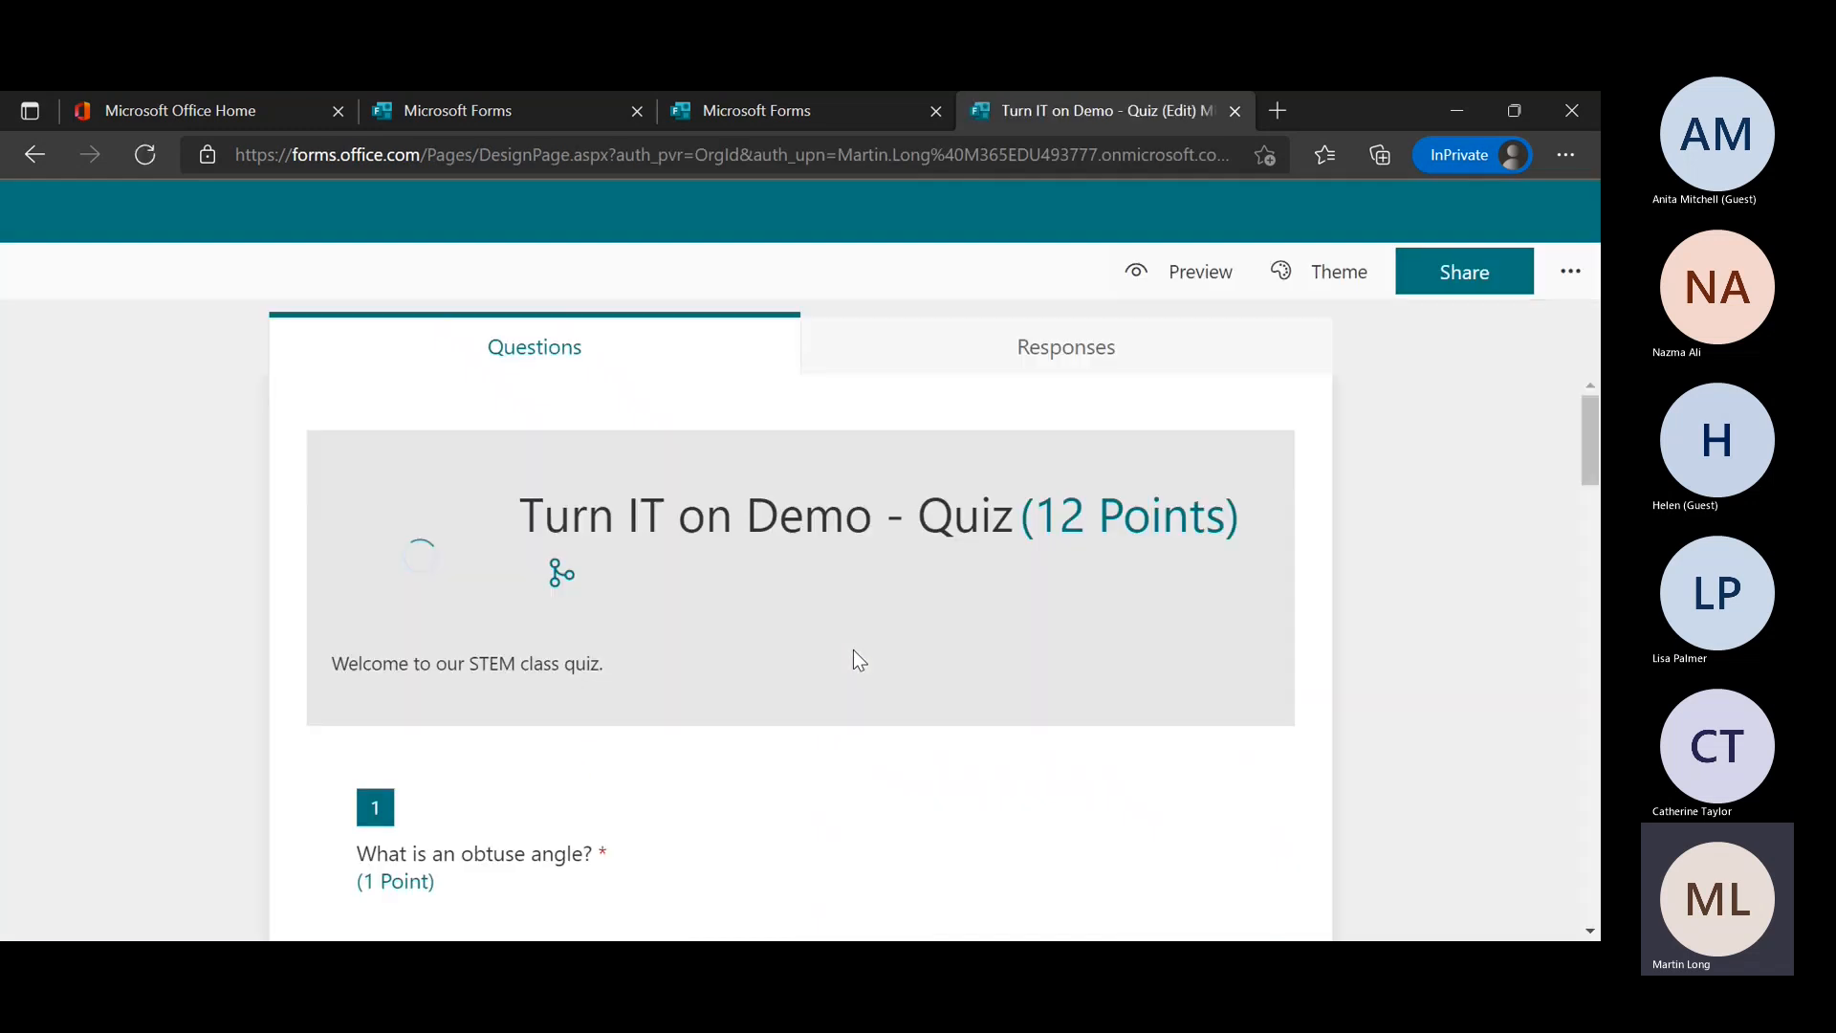
pyautogui.scroll(-5, 853, 650)
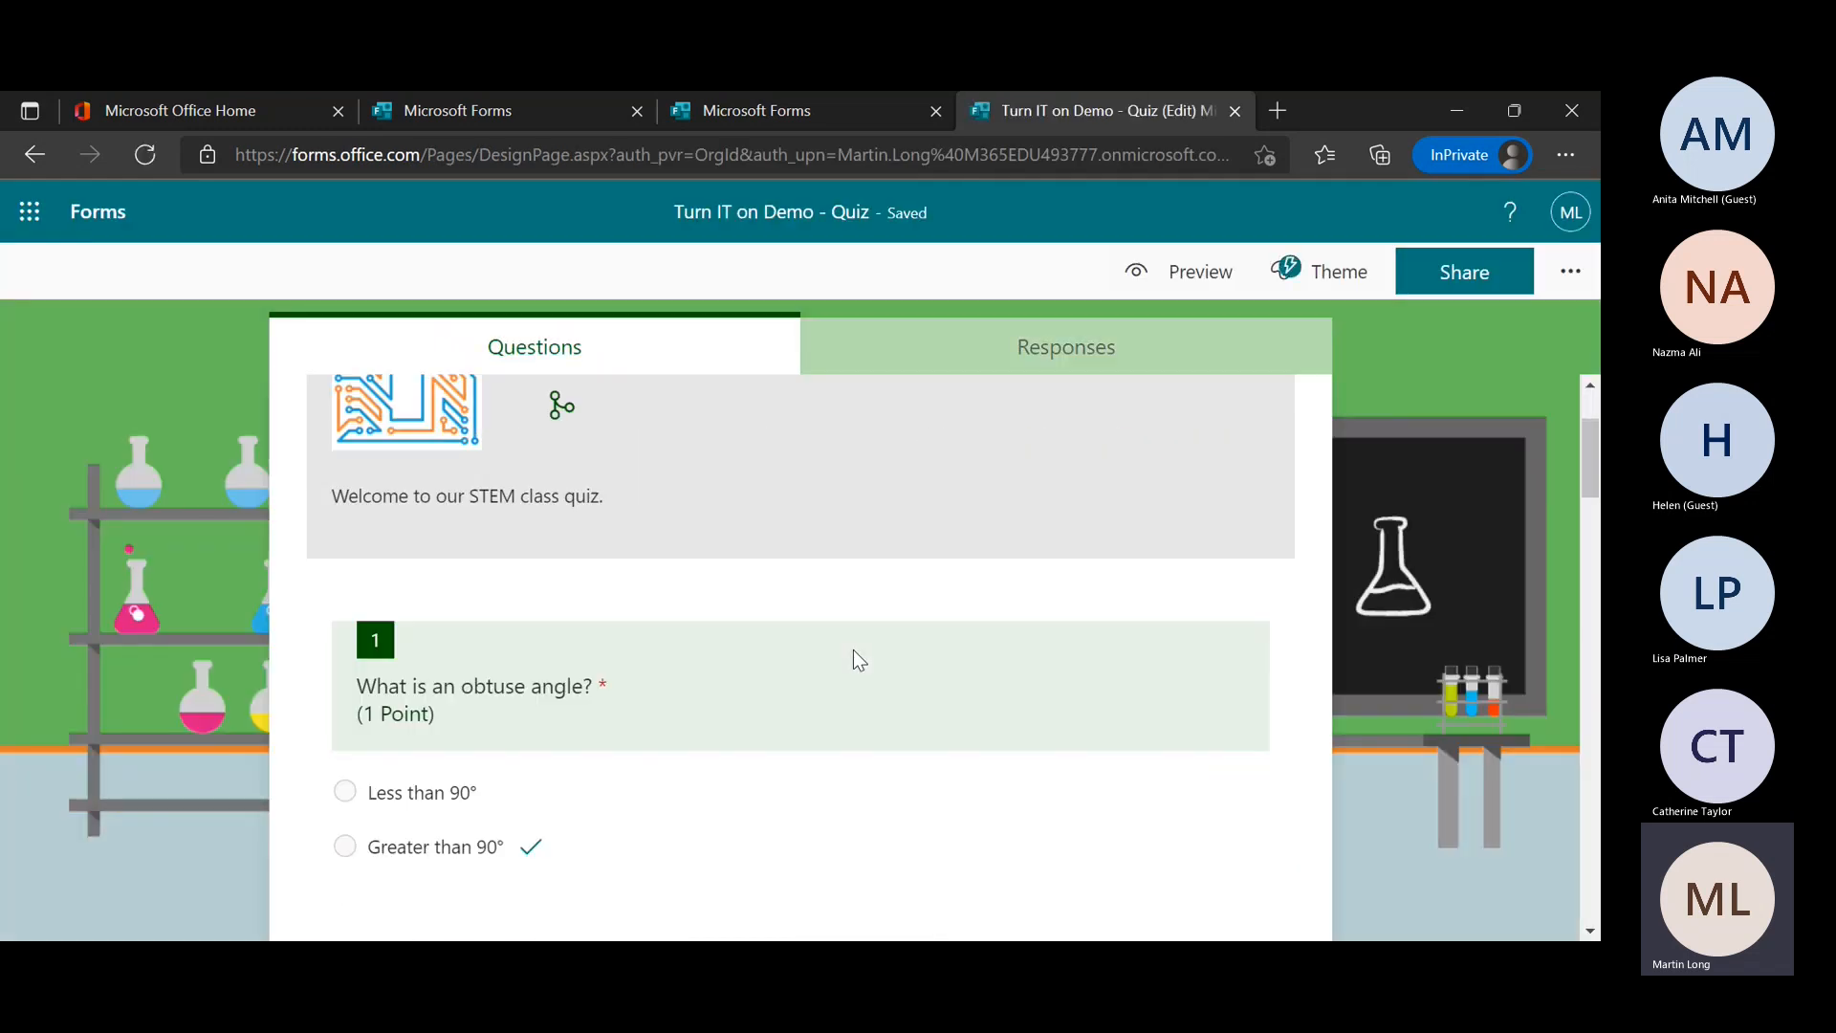
pyautogui.scroll(5, 853, 650)
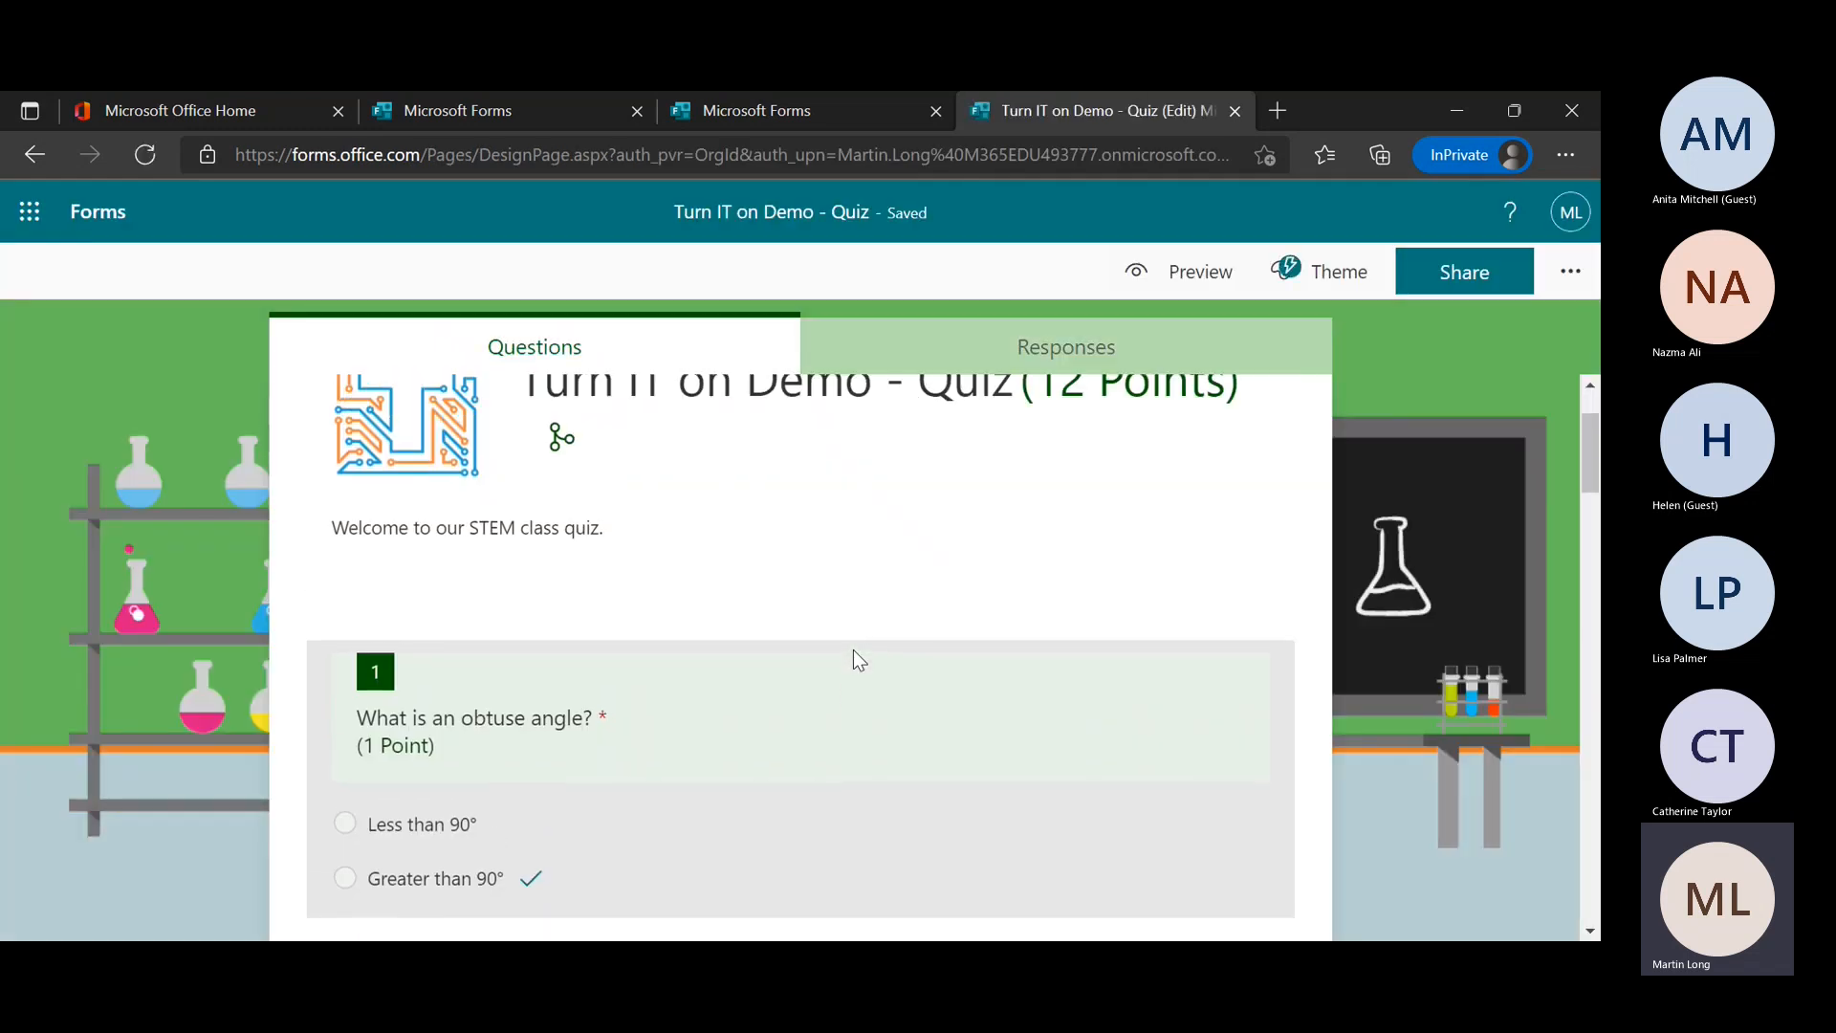
pyautogui.scroll(-4, 853, 650)
pyautogui.scroll(2, 853, 650)
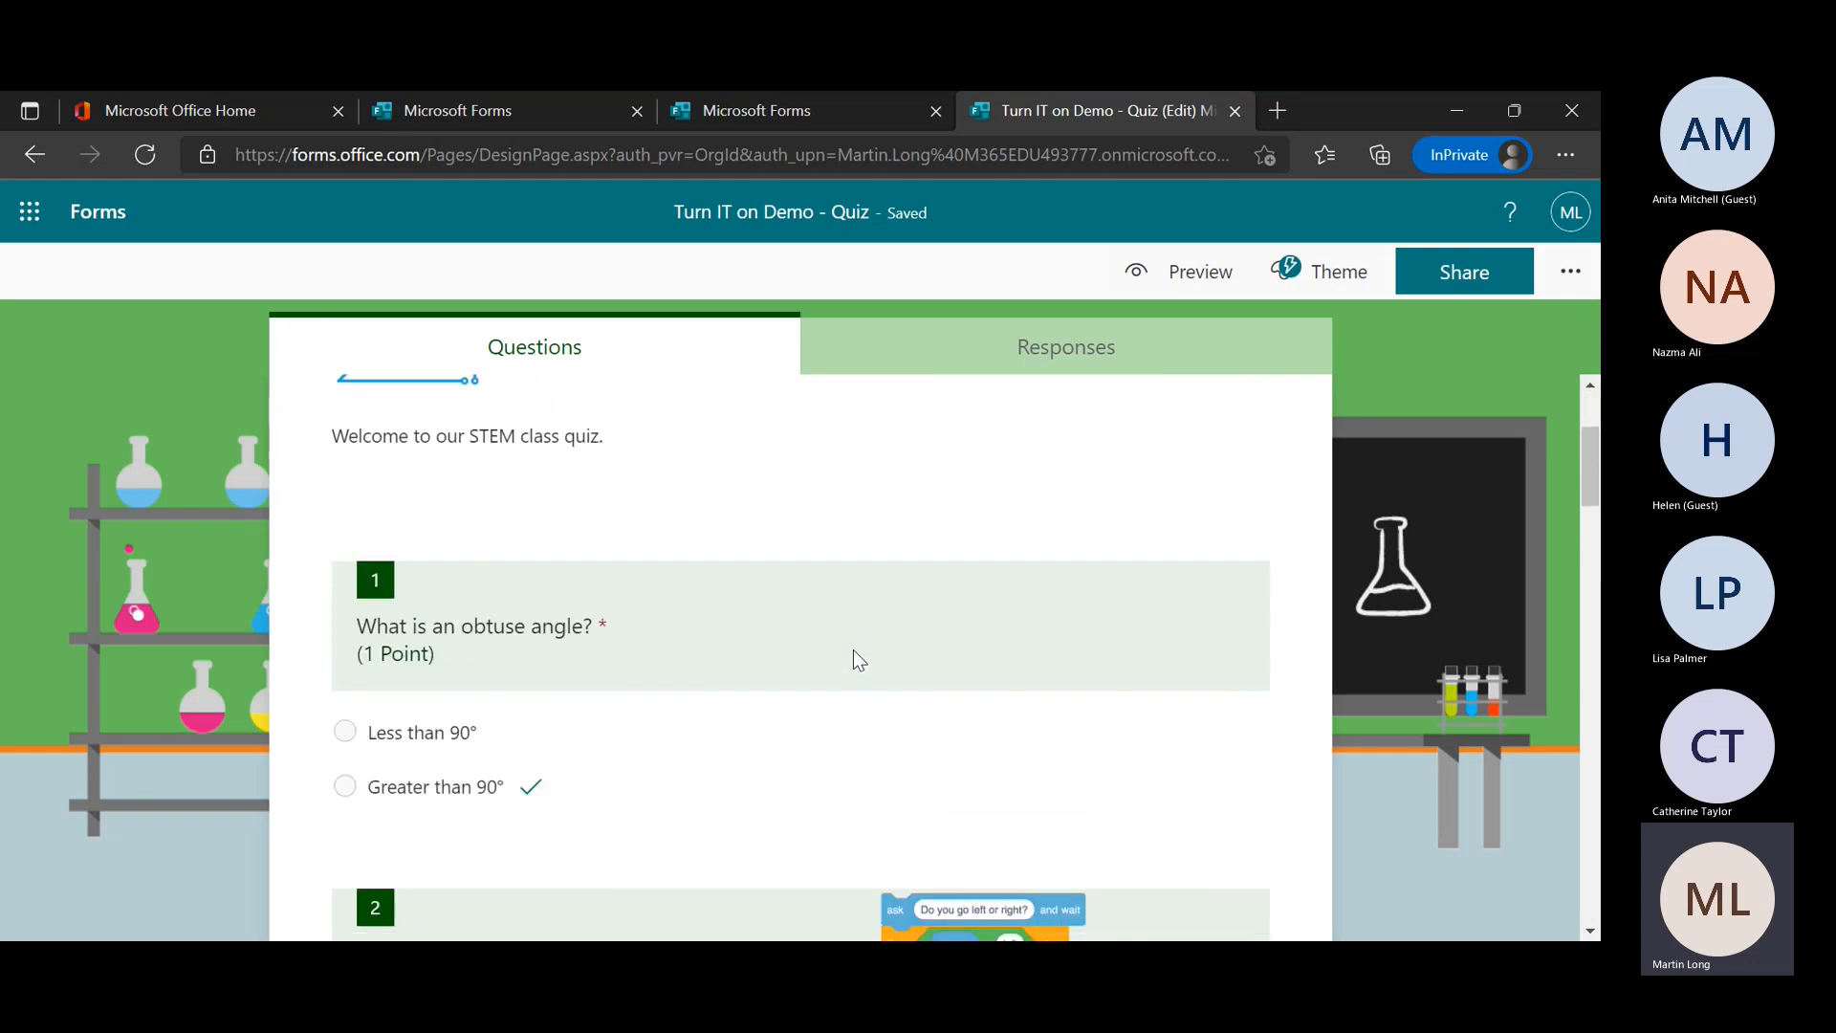
pyautogui.scroll(-2, 853, 651)
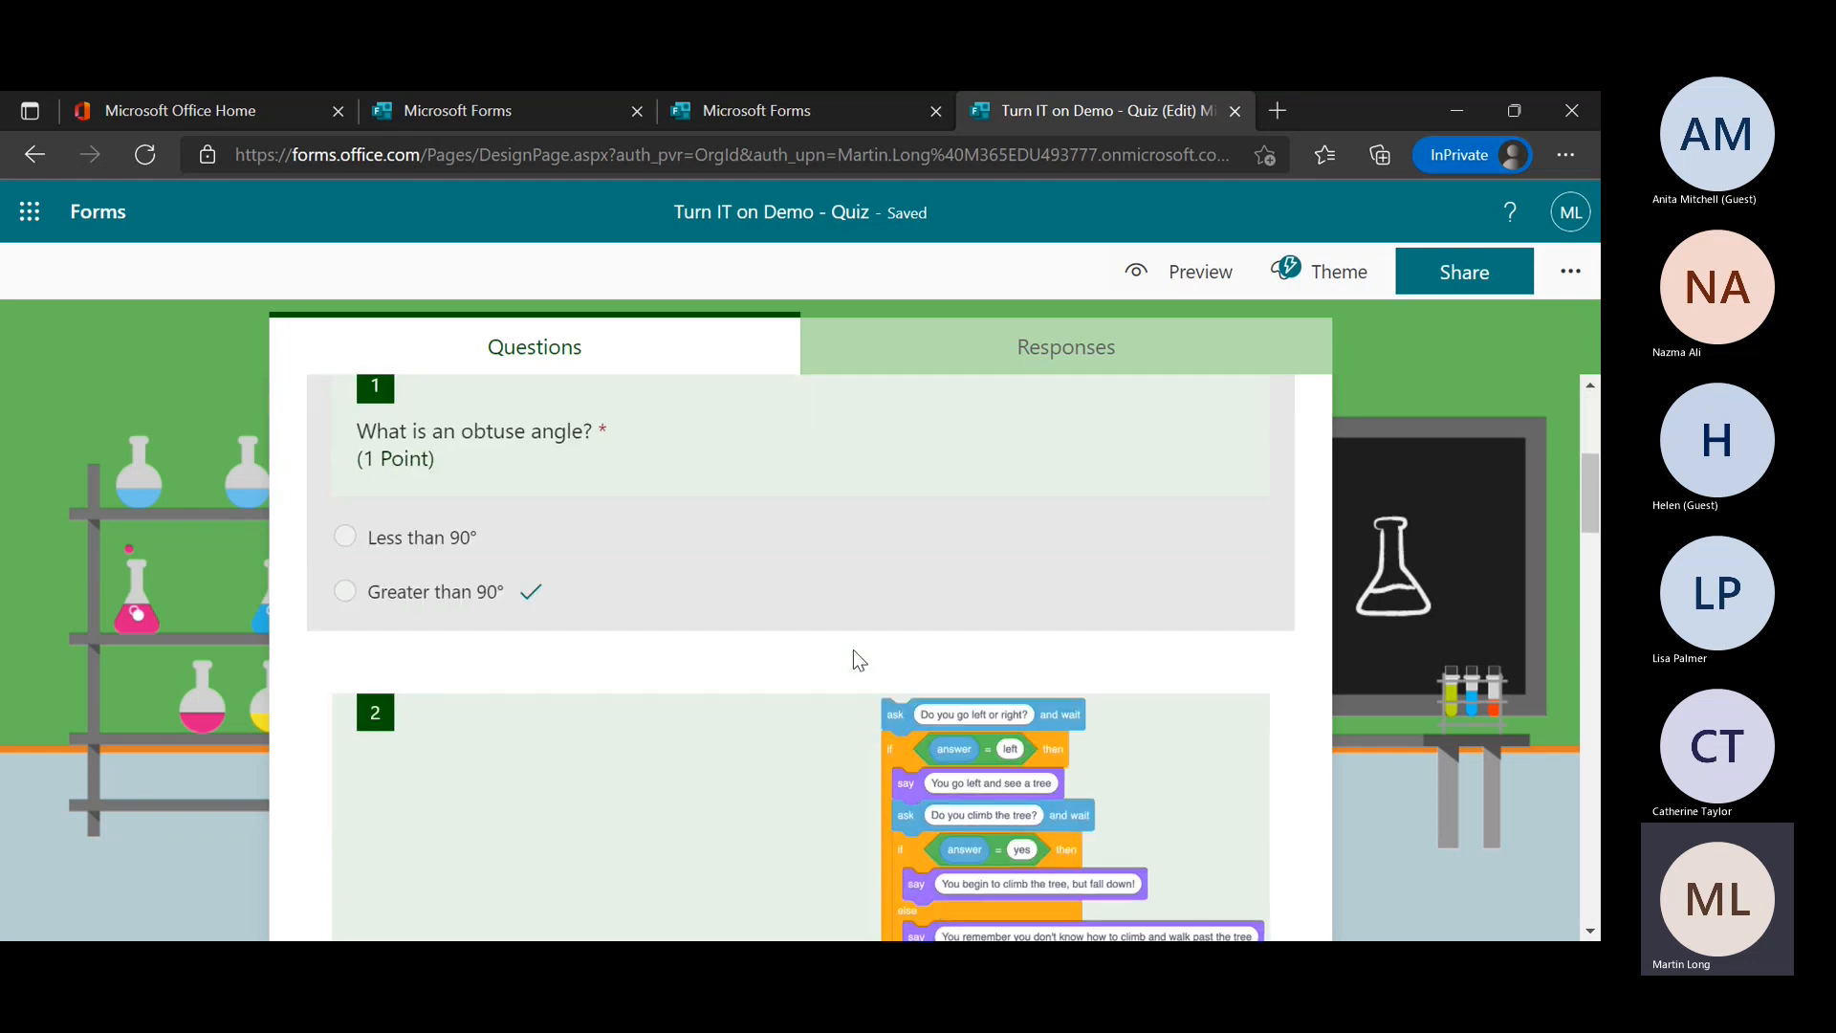
pyautogui.scroll(-4, 673, 849)
pyautogui.scroll(-4, 673, 849)
pyautogui.scroll(4, 670, 849)
pyautogui.scroll(2, 944, 576)
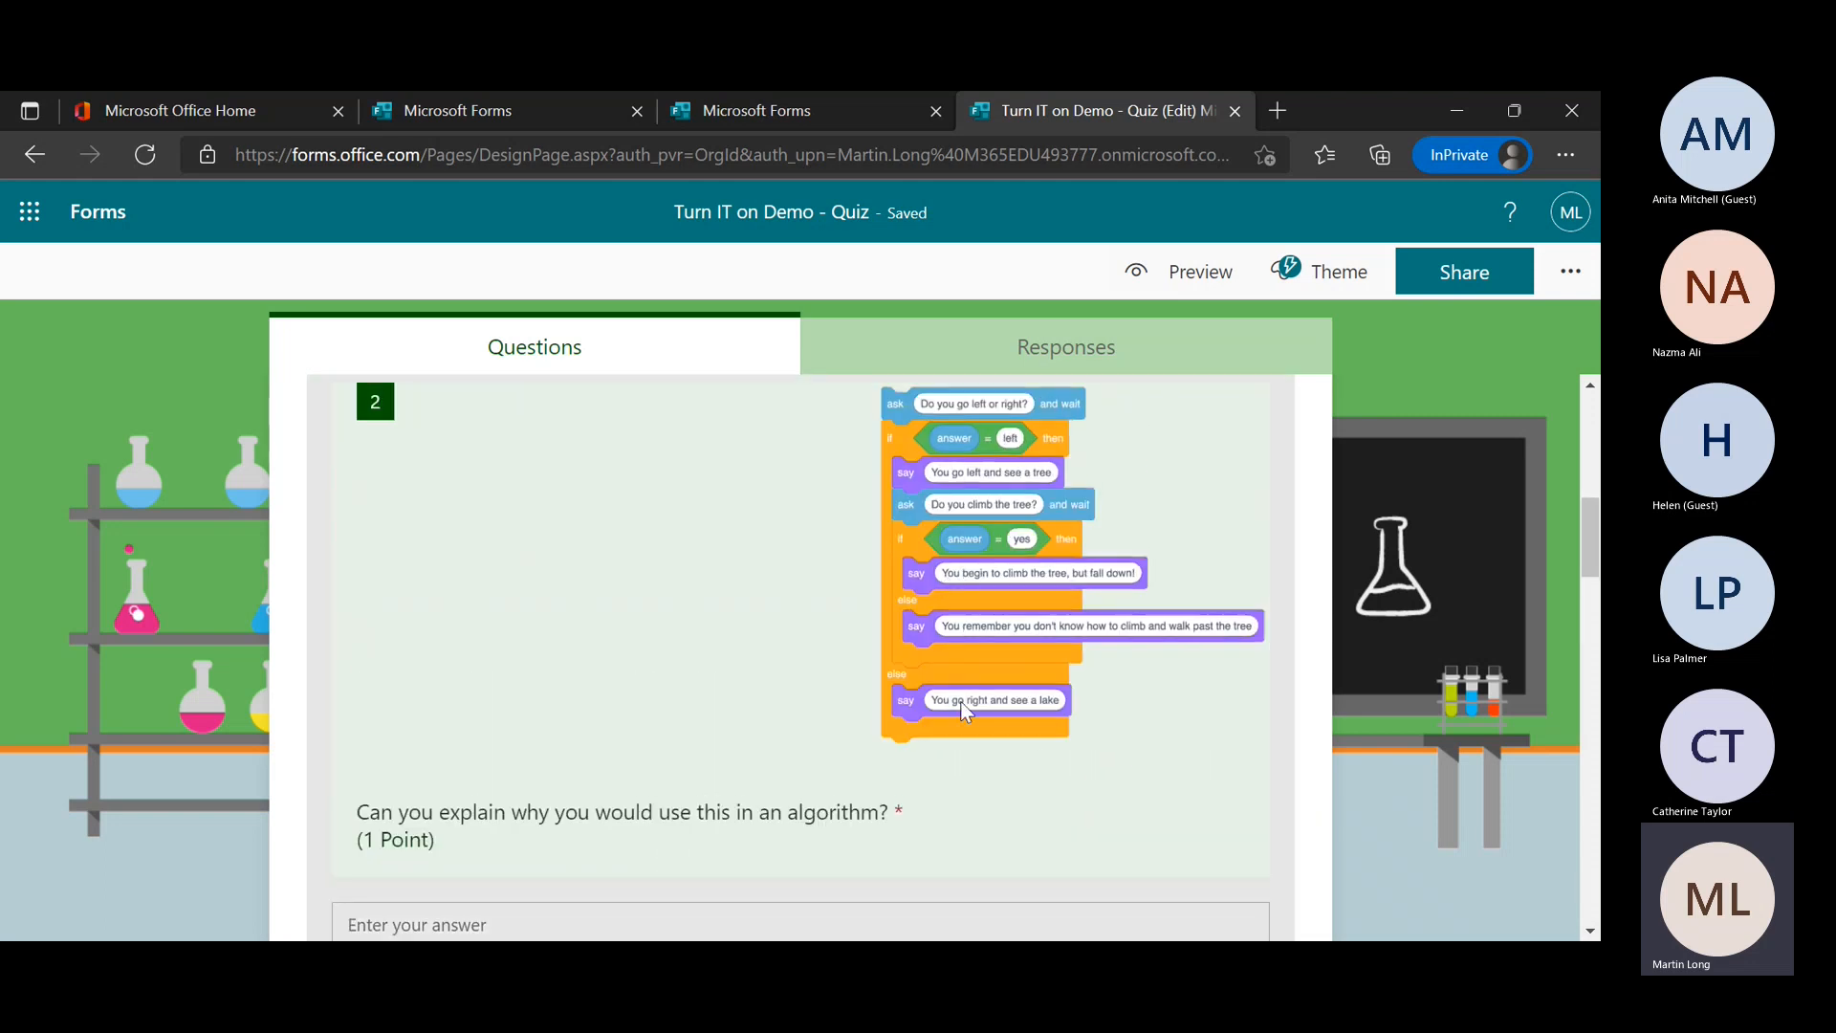
# Review the remaining Turn IT on Demo - Quiz questions, from the algorithm question to the Water Cycle video question
pyautogui.scroll(-8, 914, 757)
pyautogui.scroll(-4, 918, 765)
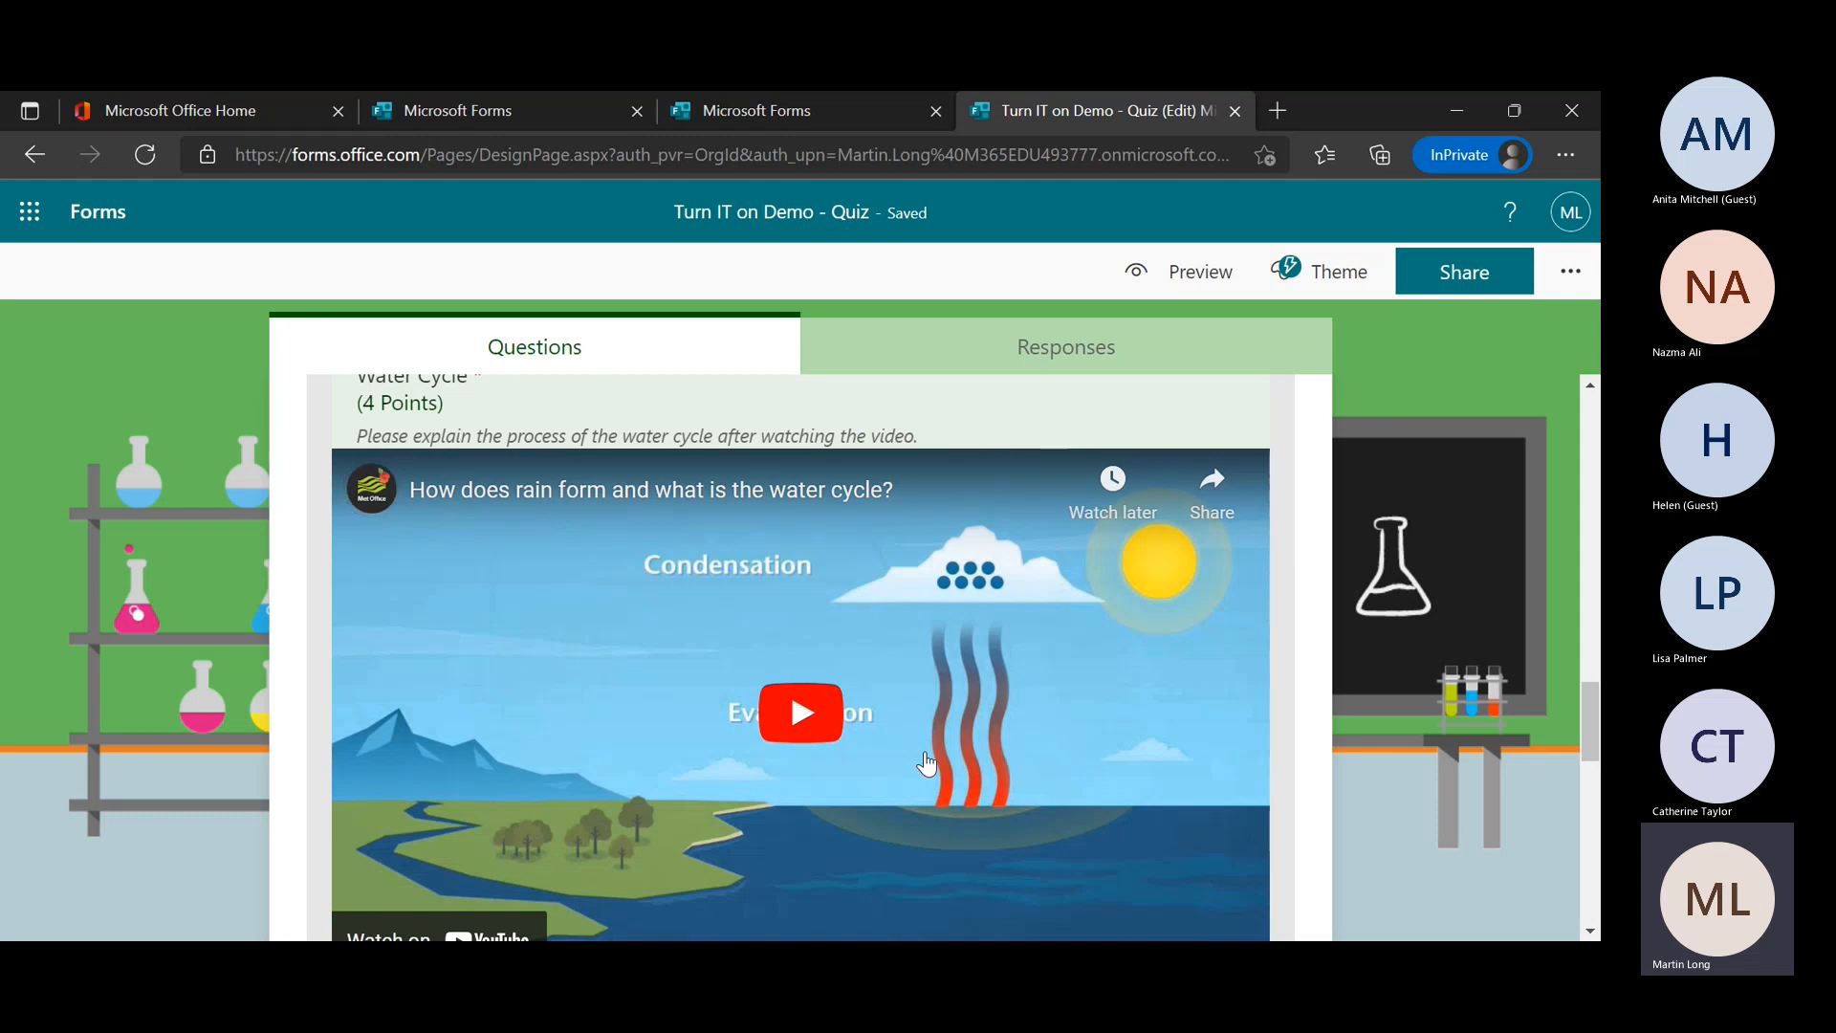
pyautogui.scroll(7, 926, 763)
pyautogui.scroll(10, 926, 763)
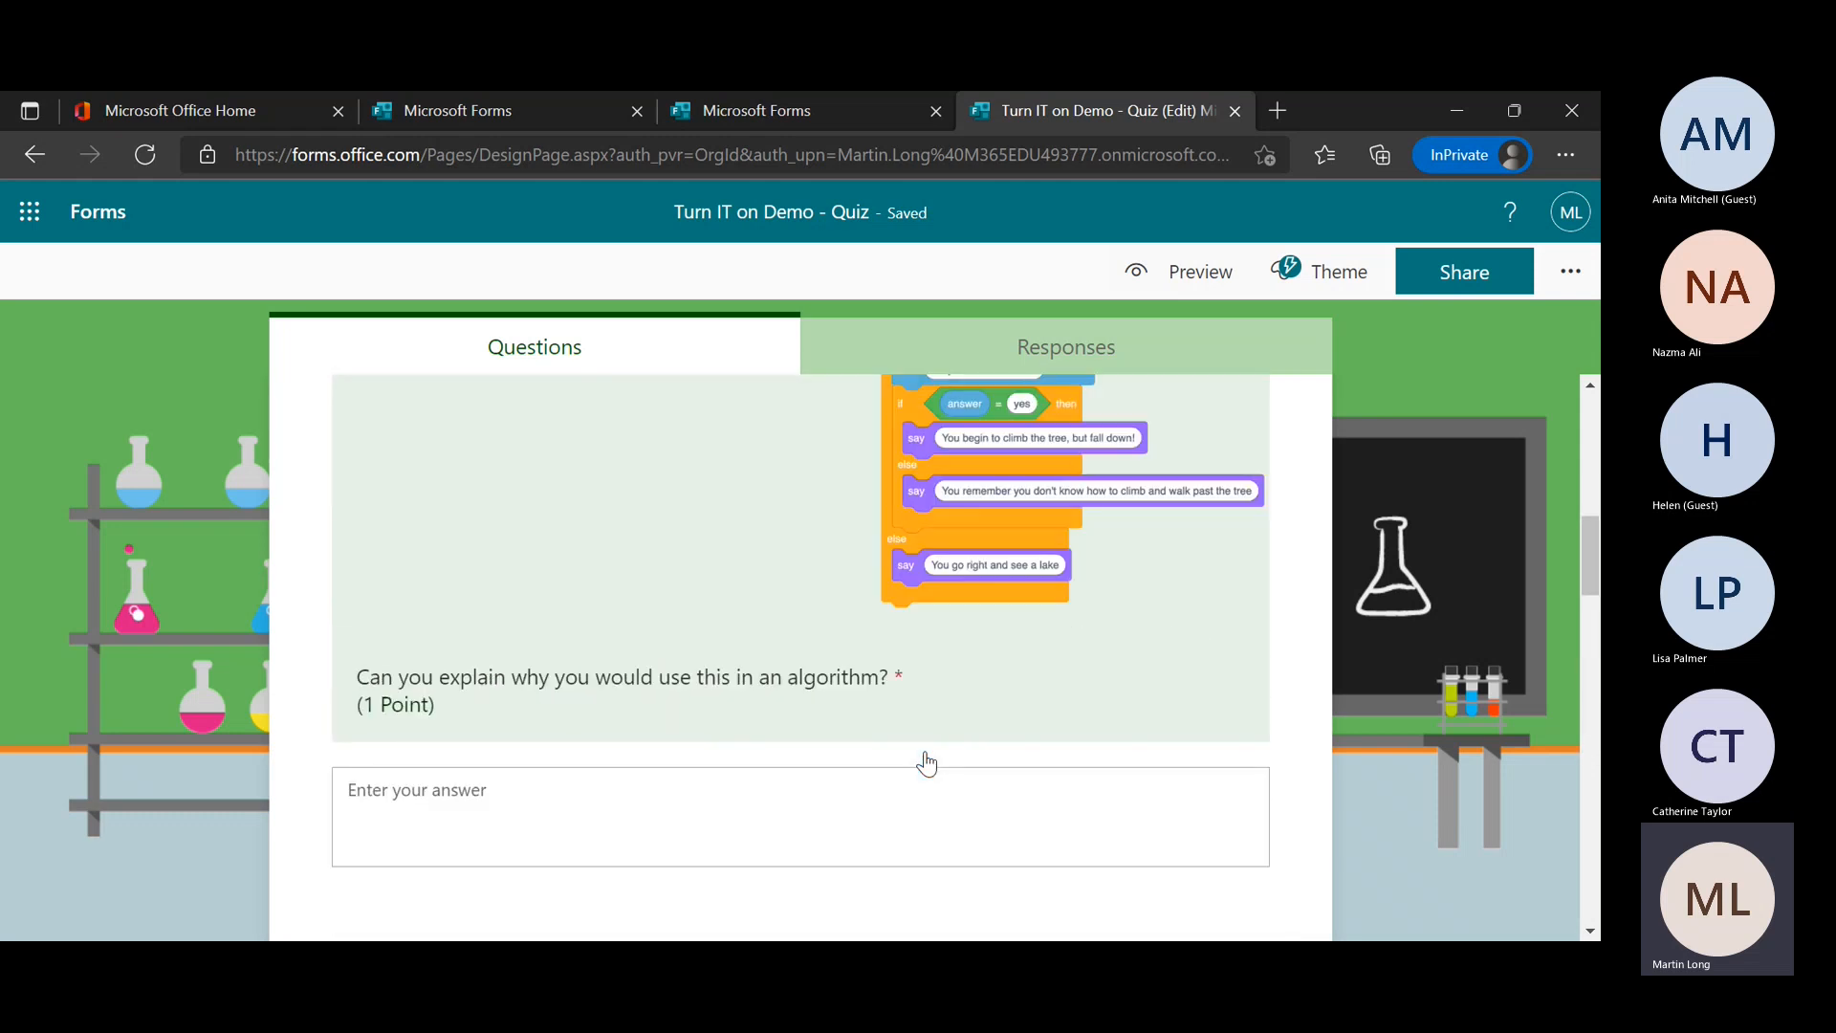
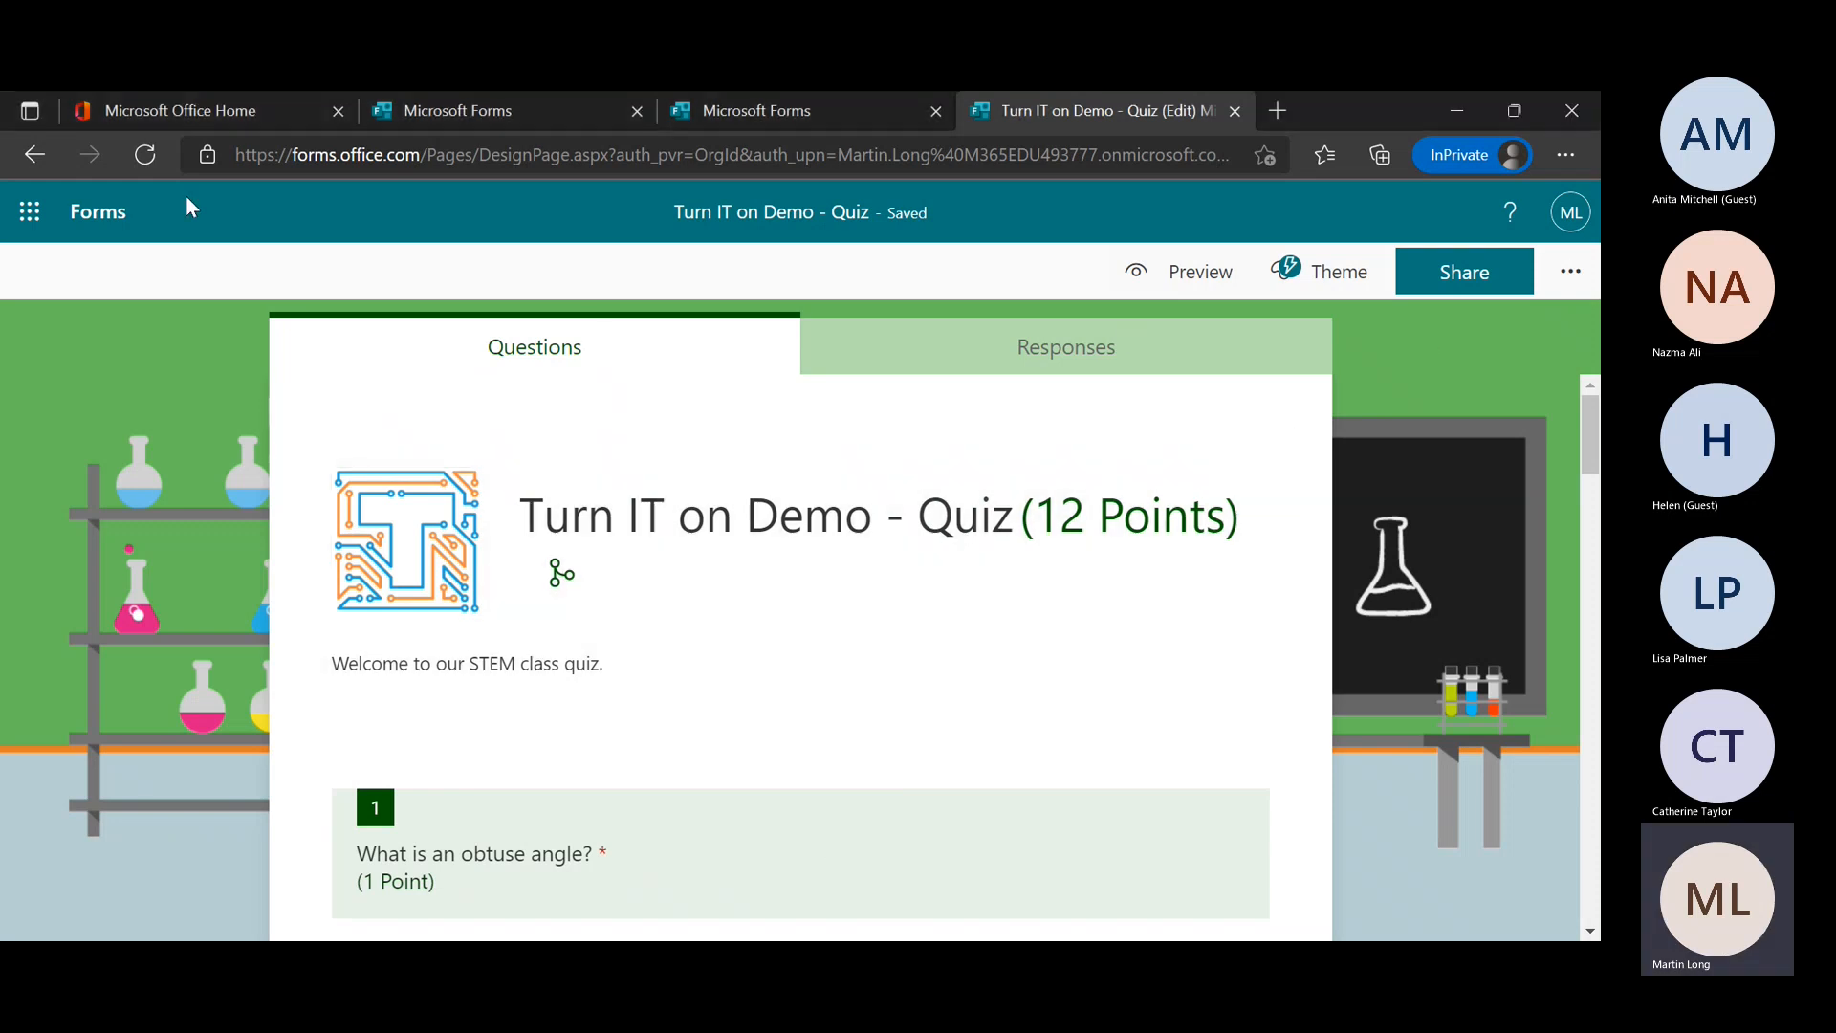
# Return to the Forms home page, open Turn IT on Demo - Questionnaire, and examine its opening choice question
pyautogui.click(123, 213)
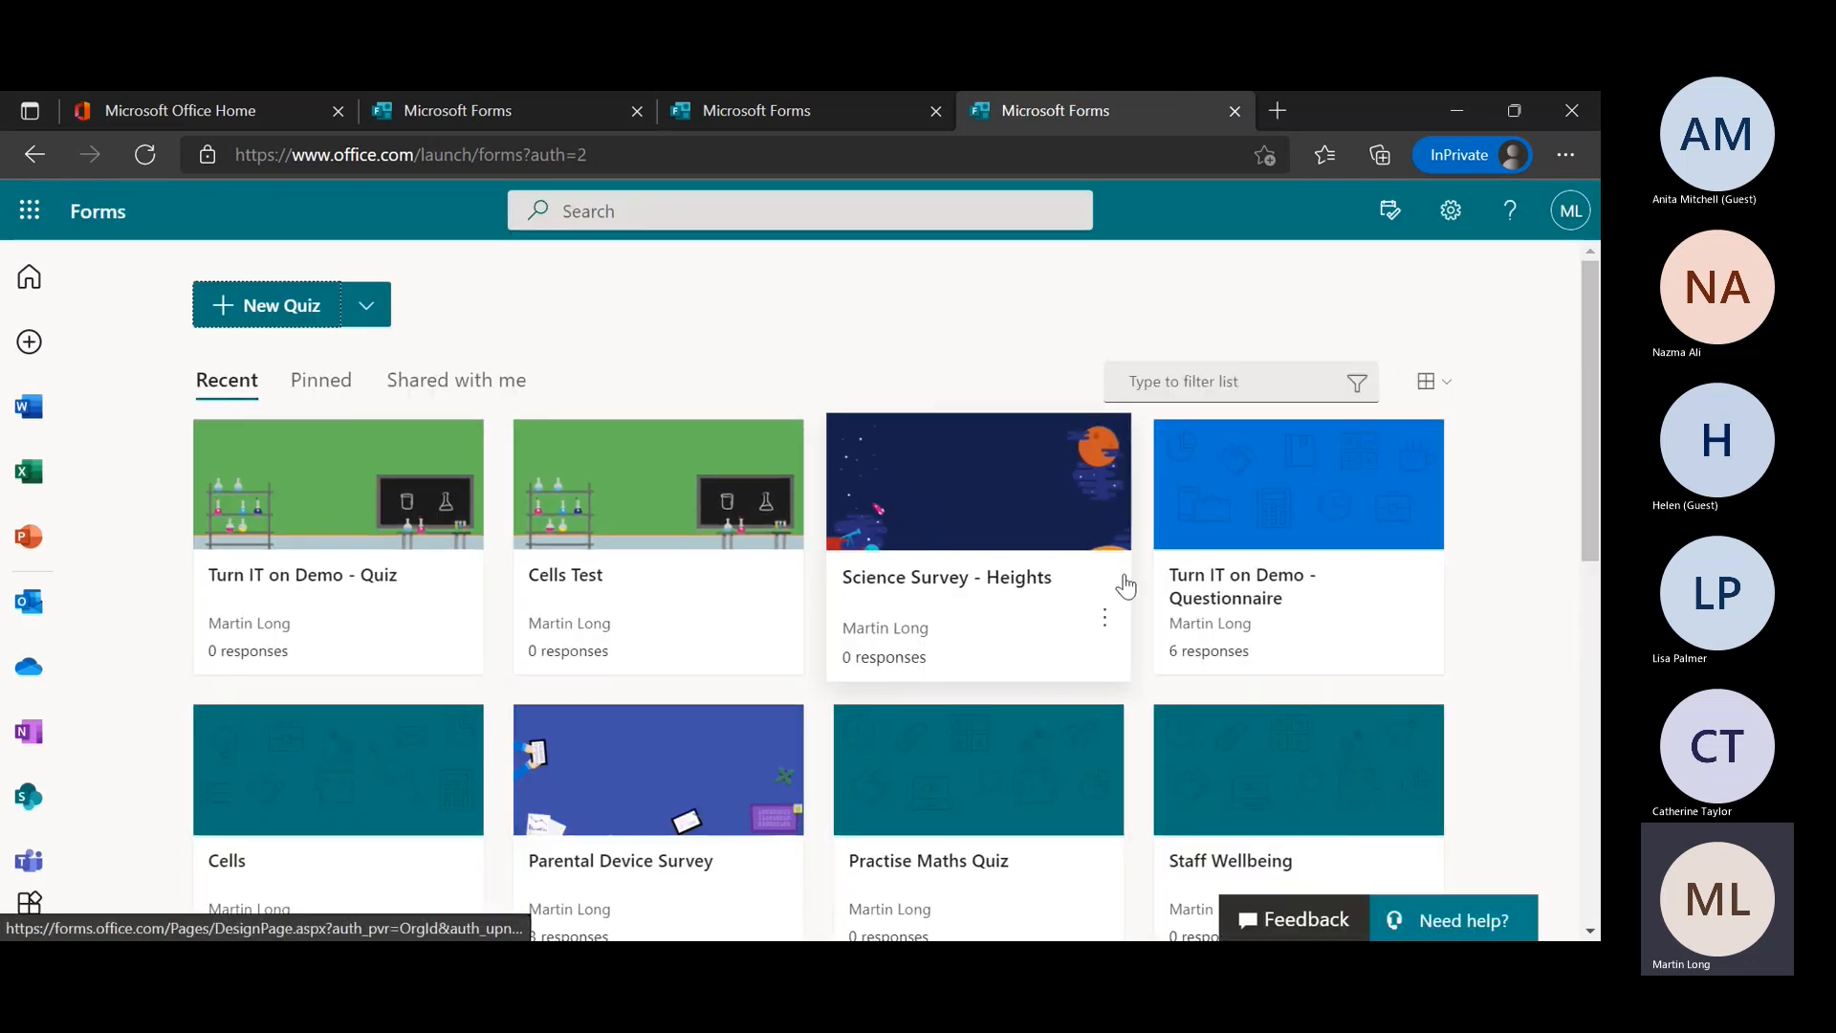
pyautogui.click(1278, 588)
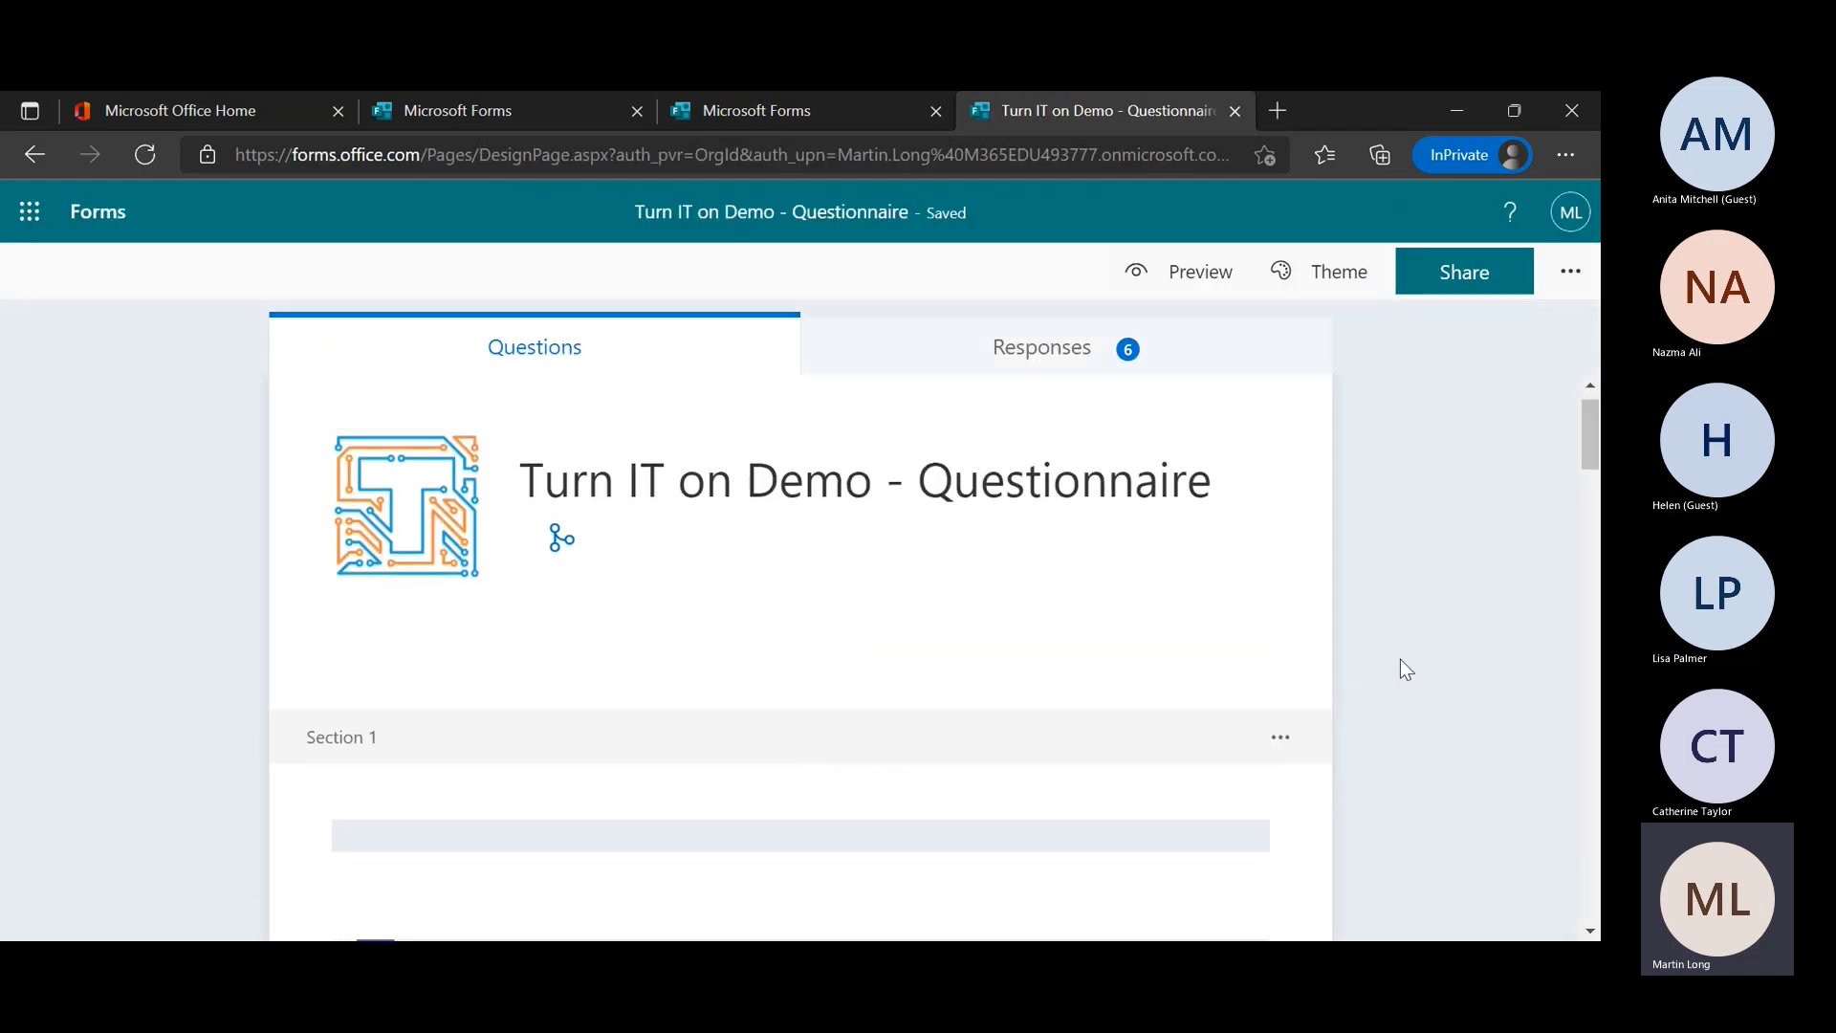
pyautogui.scroll(-5, 1400, 658)
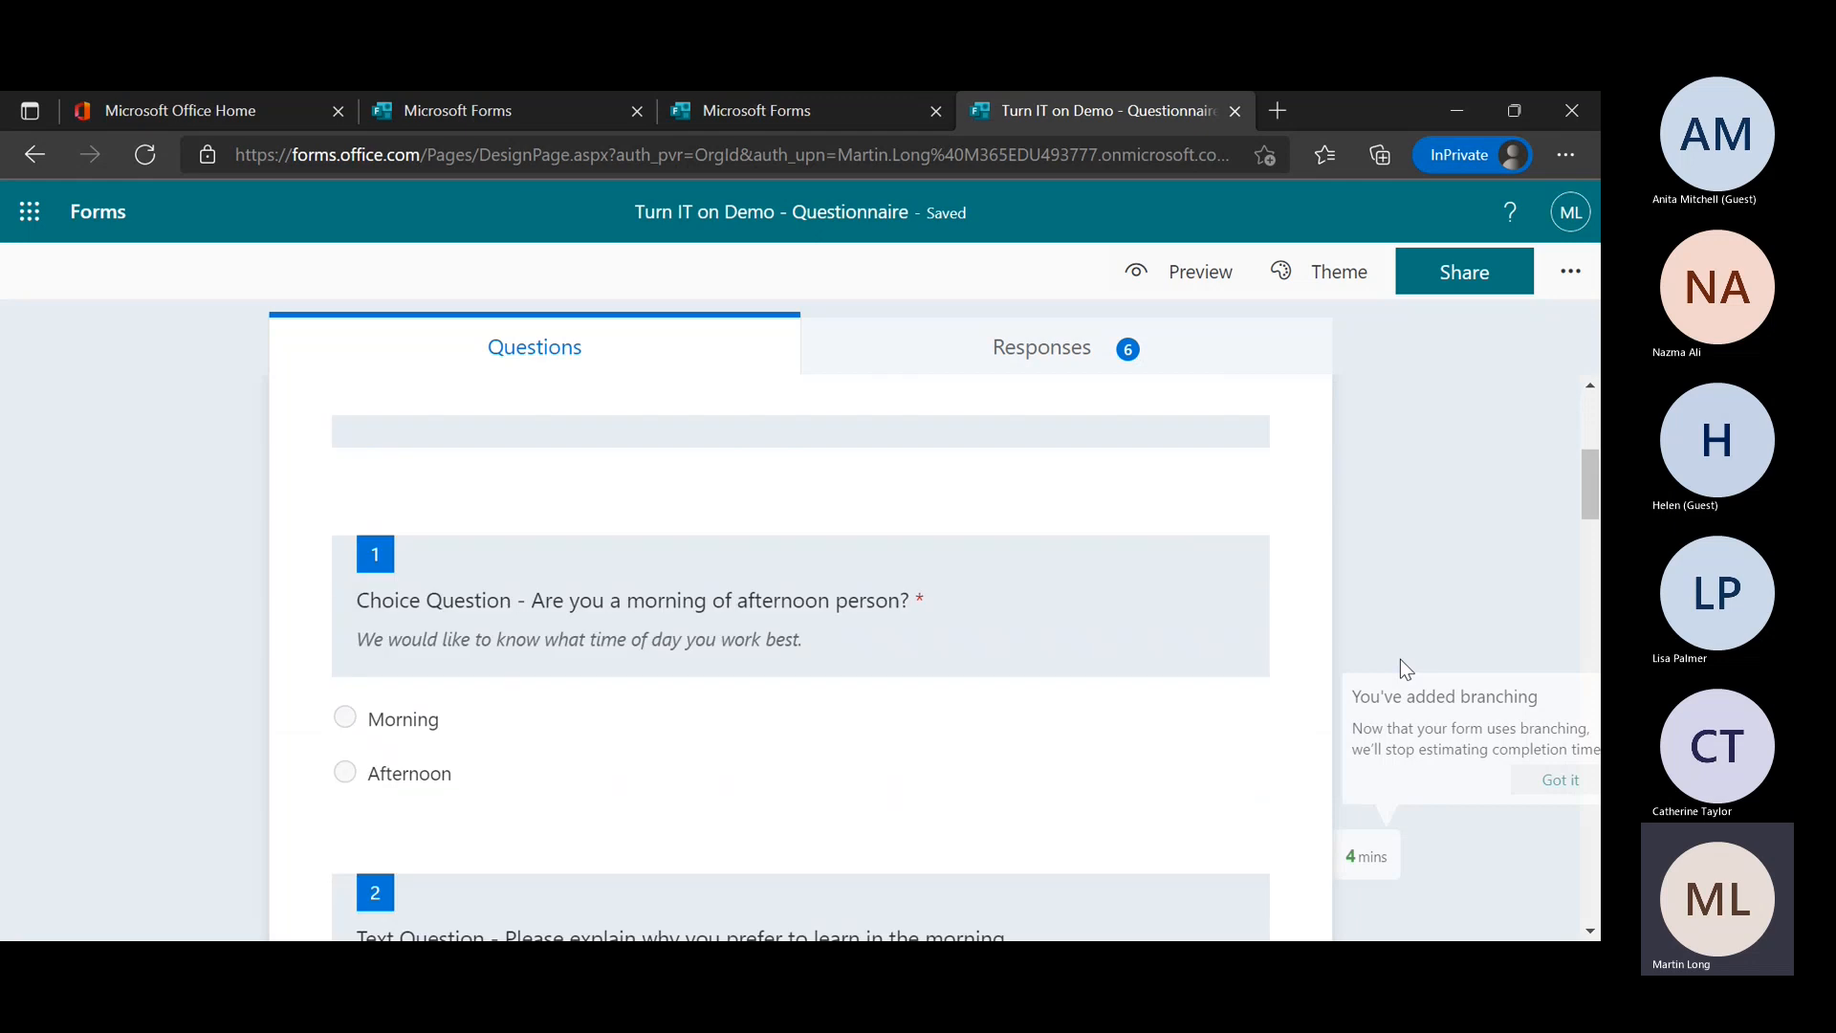
pyautogui.scroll(3, 1400, 658)
pyautogui.scroll(-3, 1400, 659)
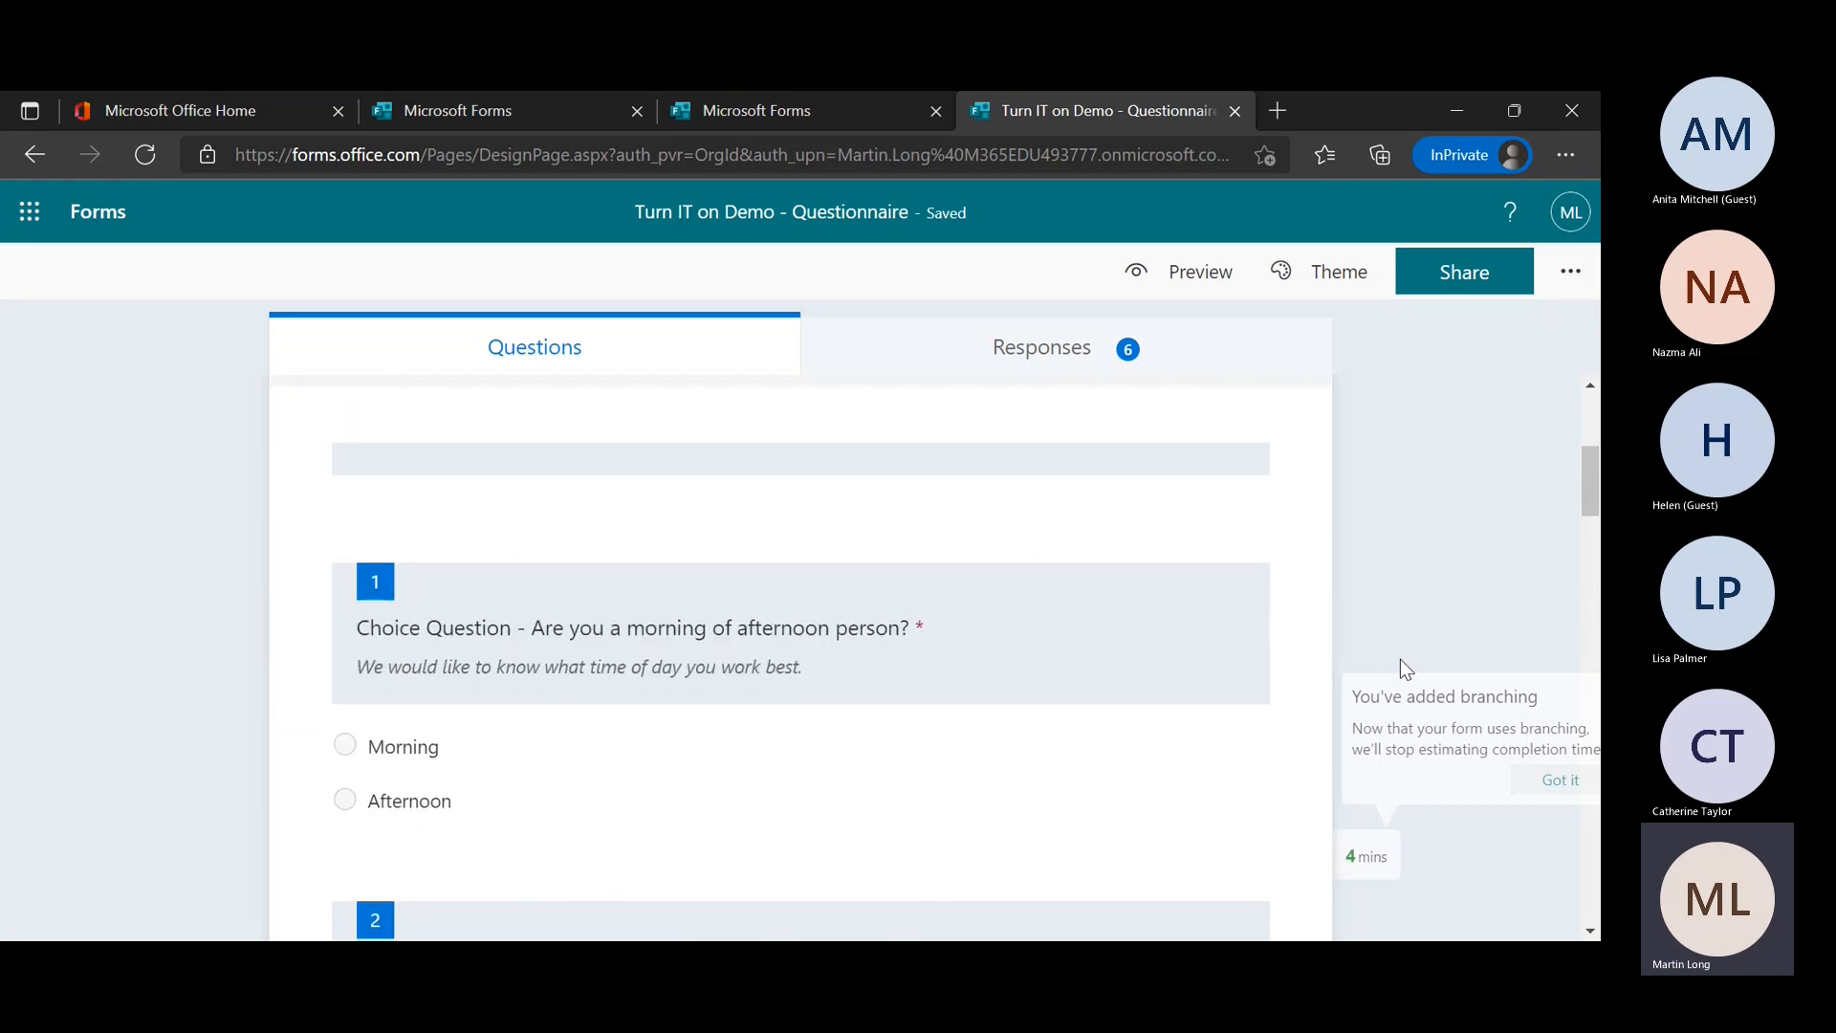
pyautogui.scroll(5, 1400, 658)
pyautogui.scroll(-5, 1399, 658)
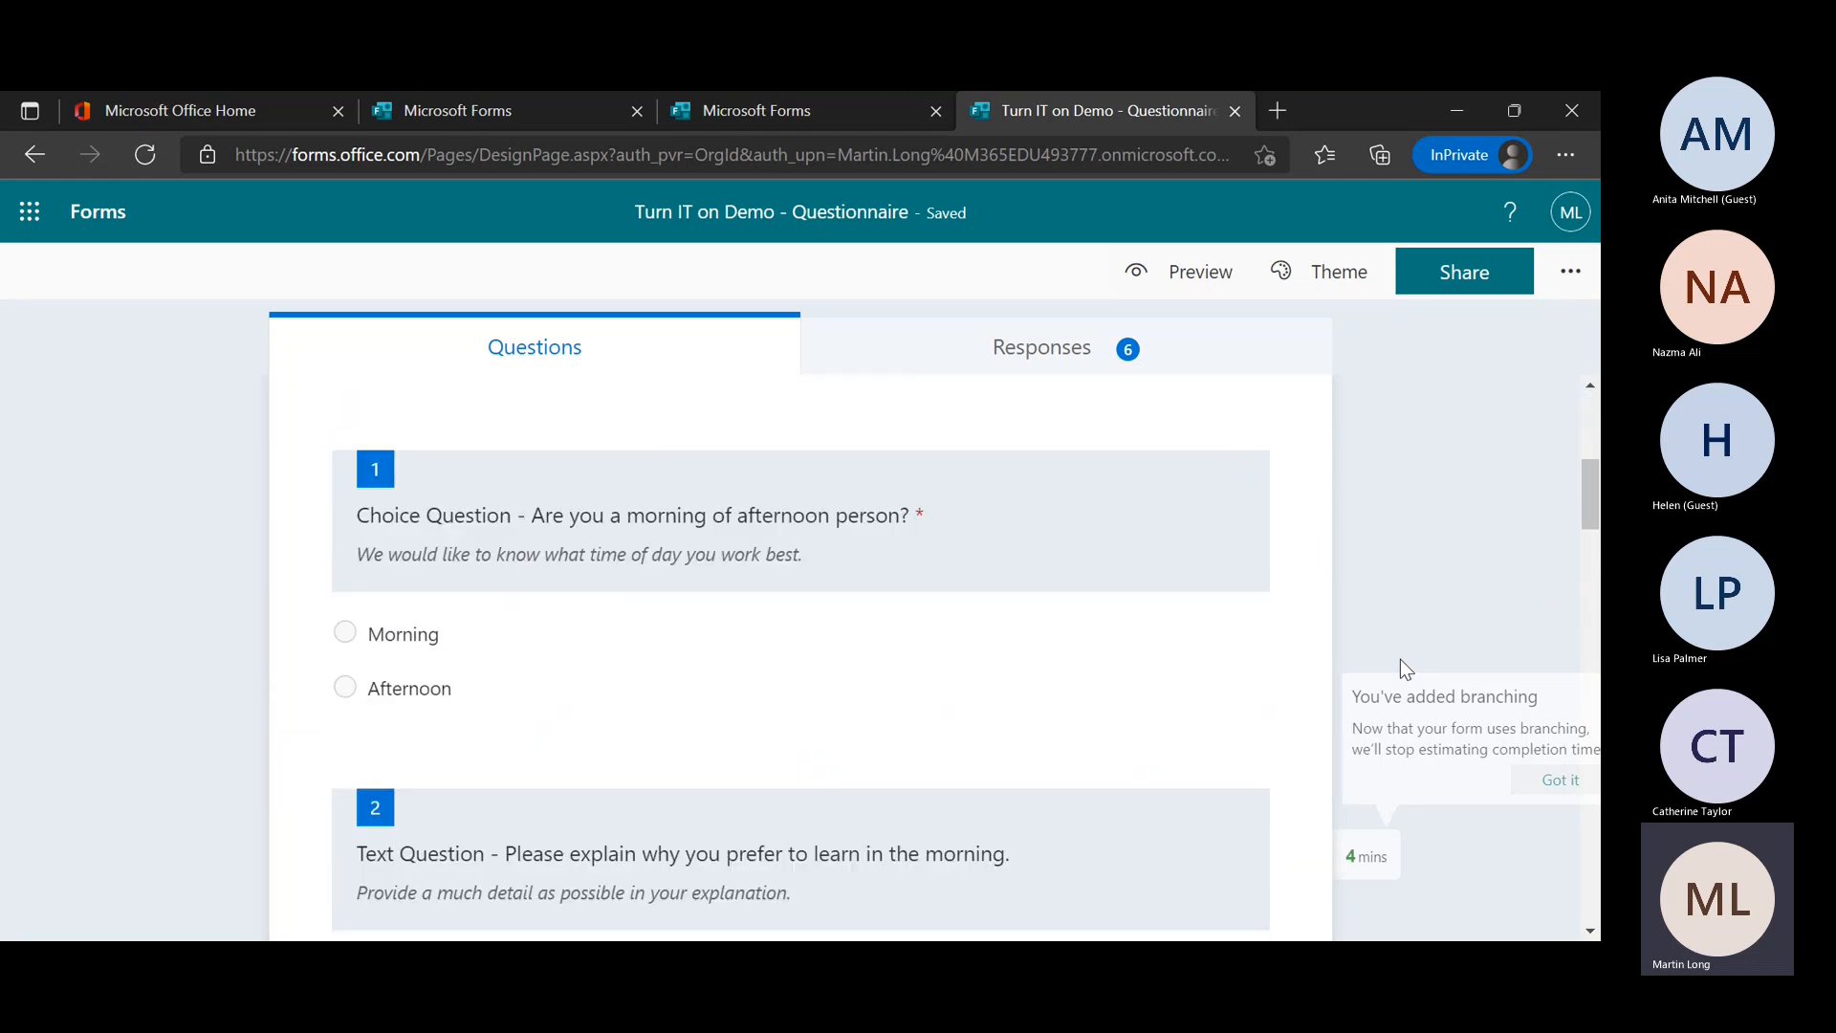
# Open choice question 1 for editing and inspect its Morning and Afternoon answer options
pyautogui.click(921, 575)
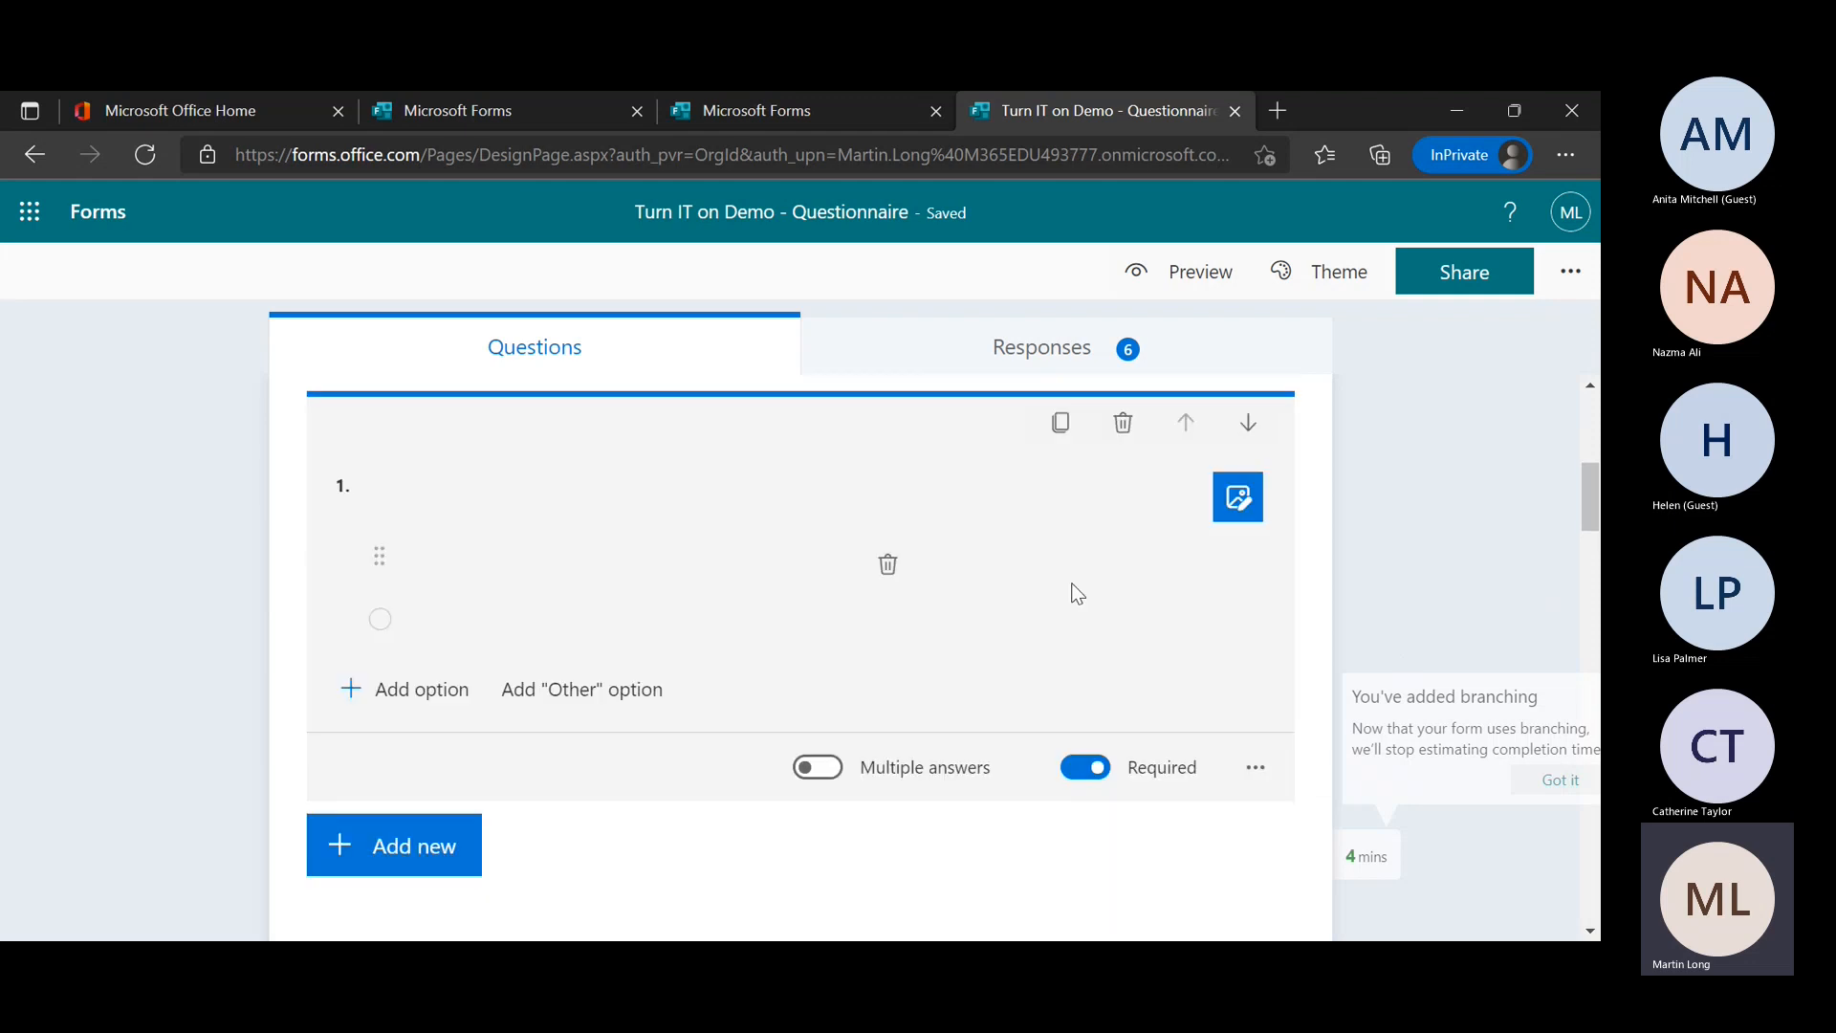
pyautogui.scroll(-1, 1040, 623)
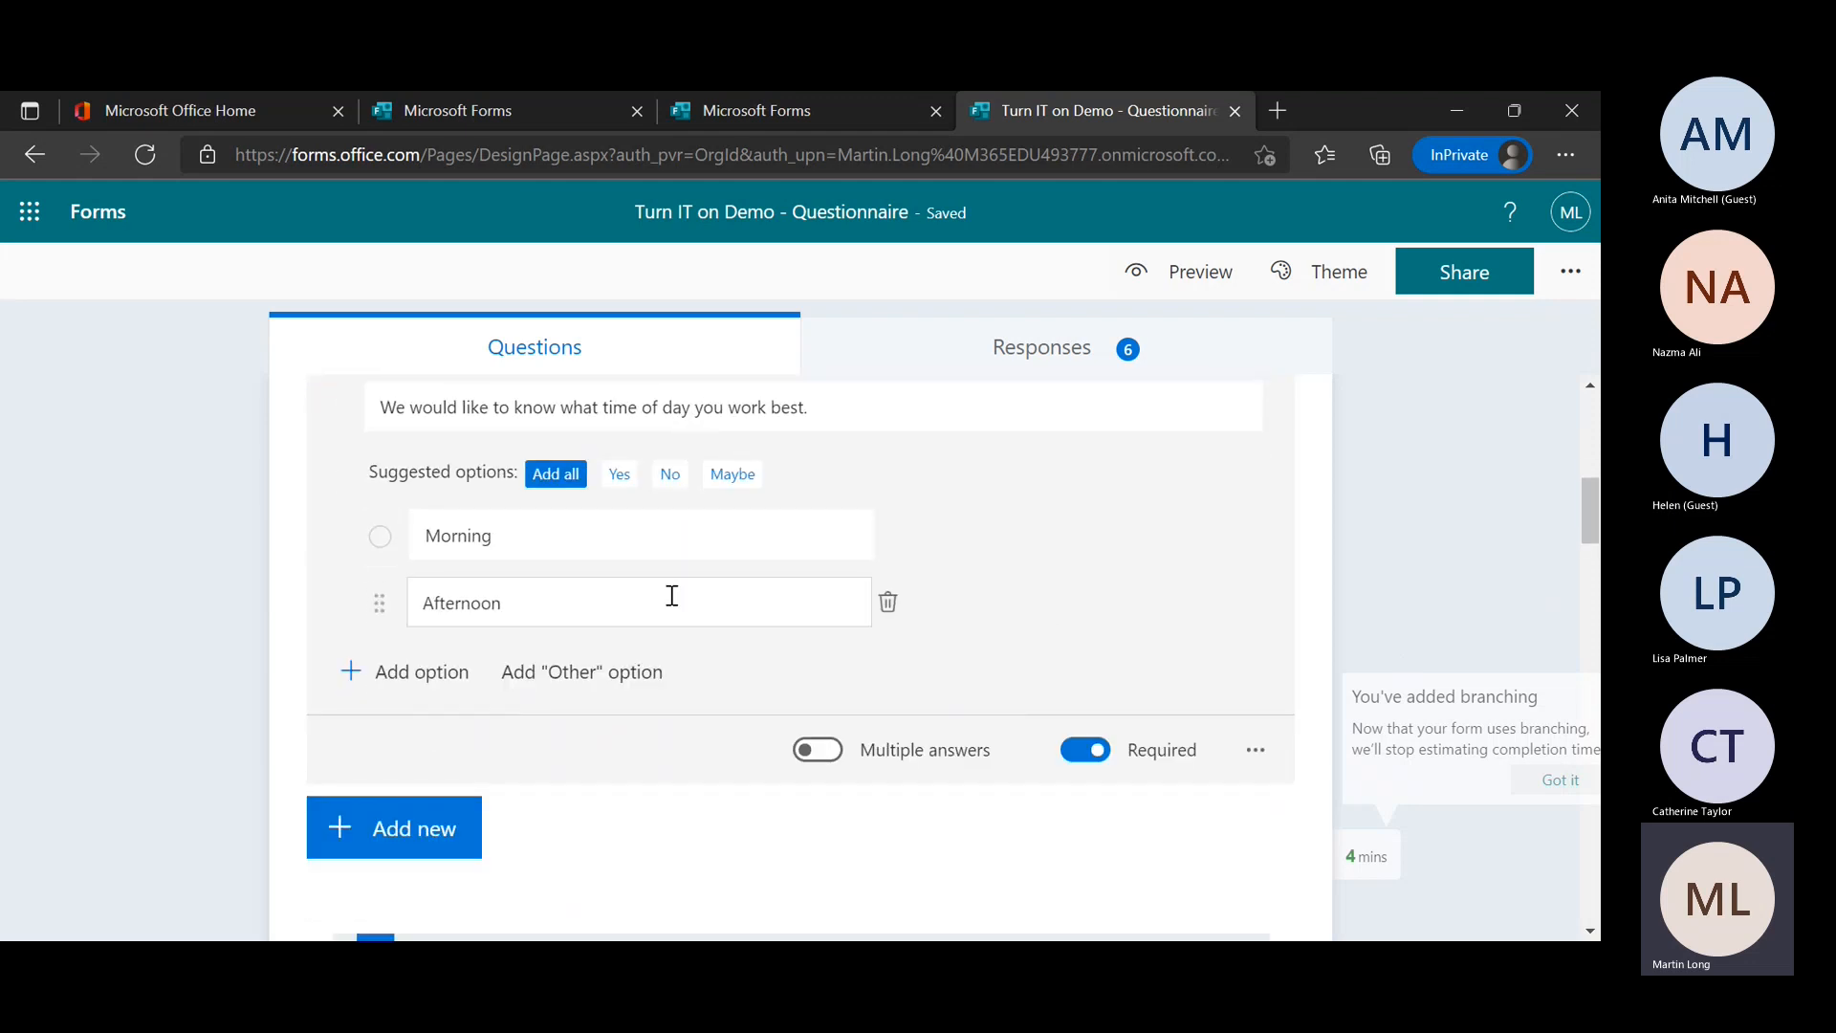
pyautogui.click(643, 537)
pyautogui.click(631, 617)
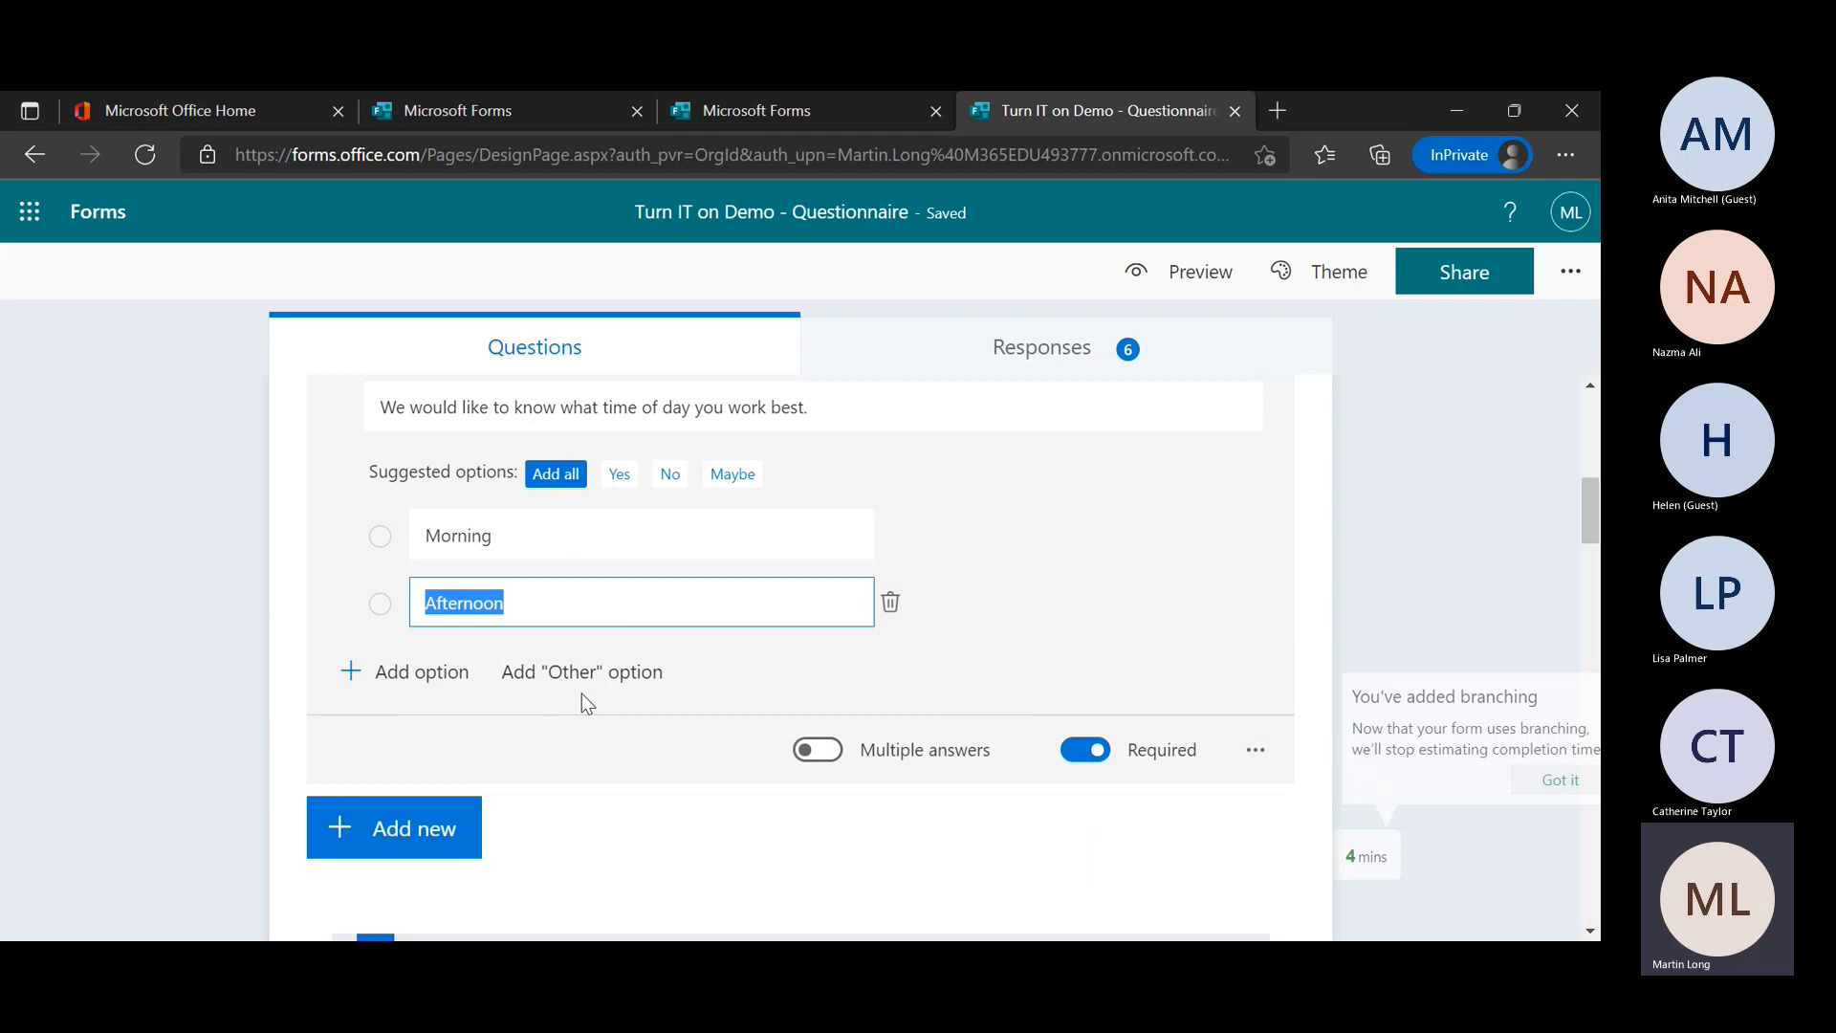
# Find Ranking Question 6 further down the questionnaire and open it for editing
pyautogui.scroll(-4, 1283, 587)
pyautogui.scroll(-14, 1285, 597)
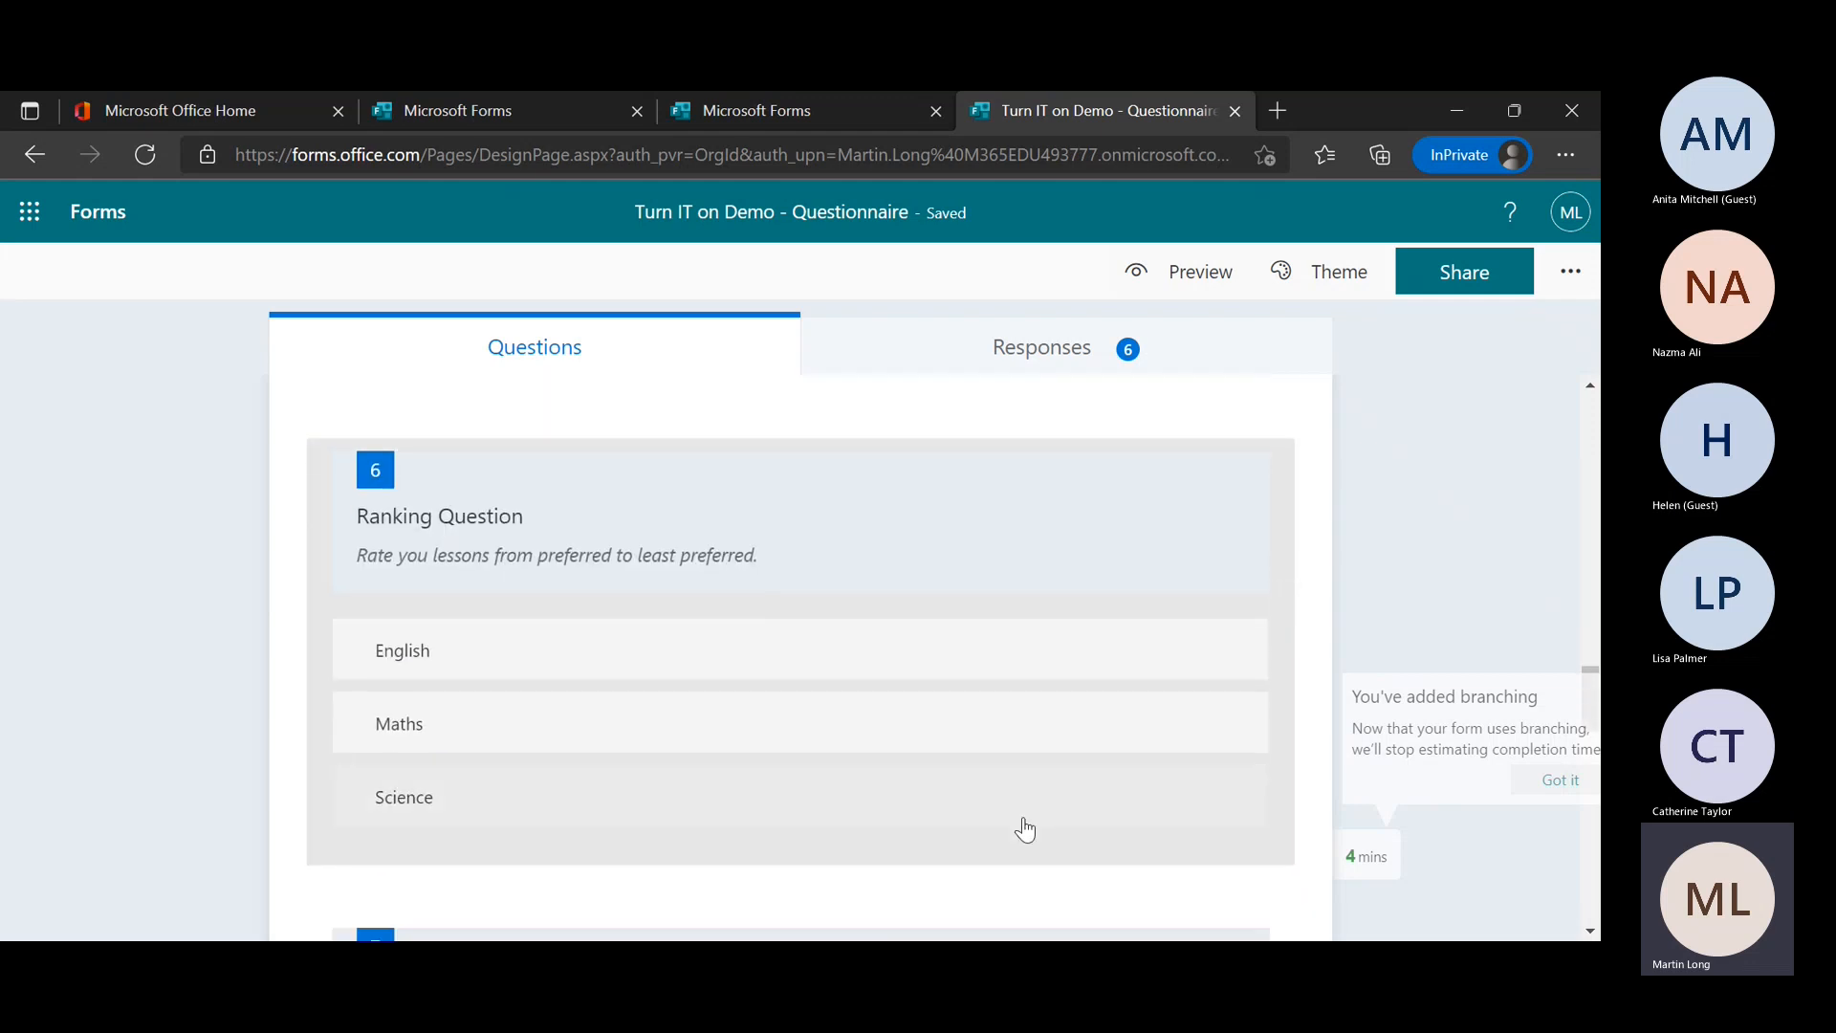
pyautogui.click(1012, 839)
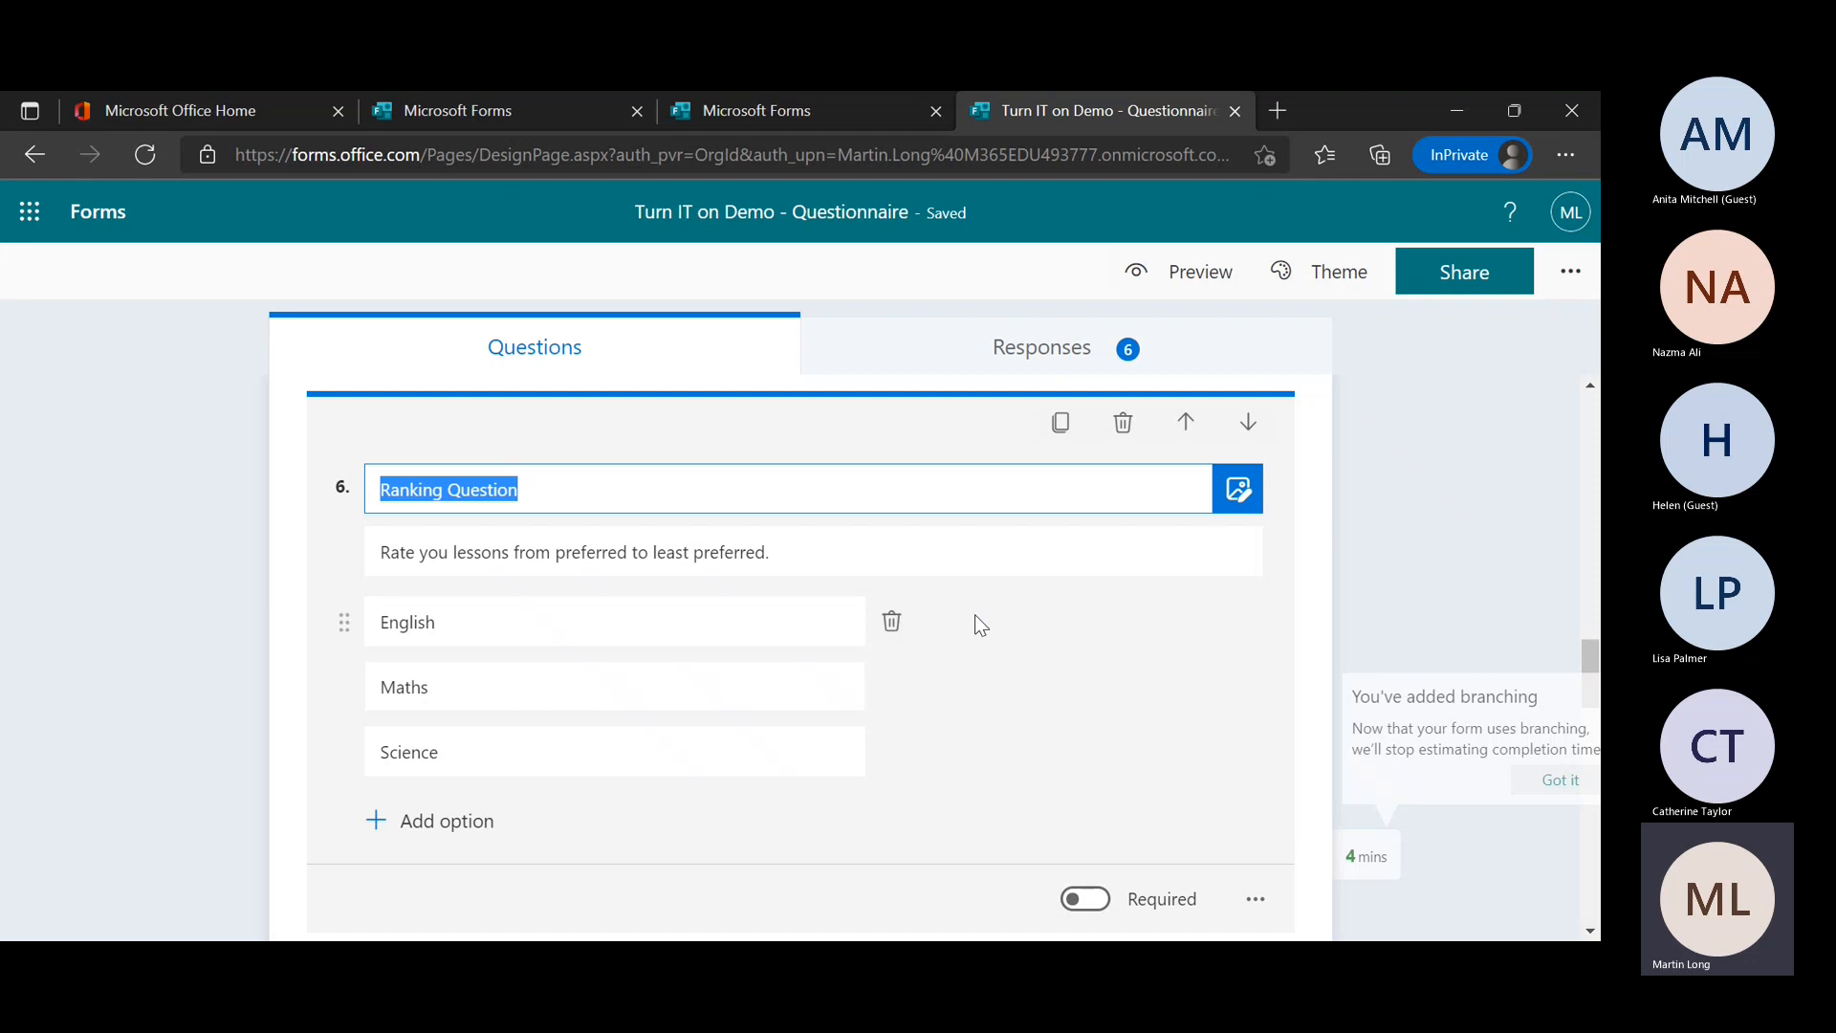
# Preview the questionnaire in the computer layout, examine its first page, and return to editing
pyautogui.click(1200, 272)
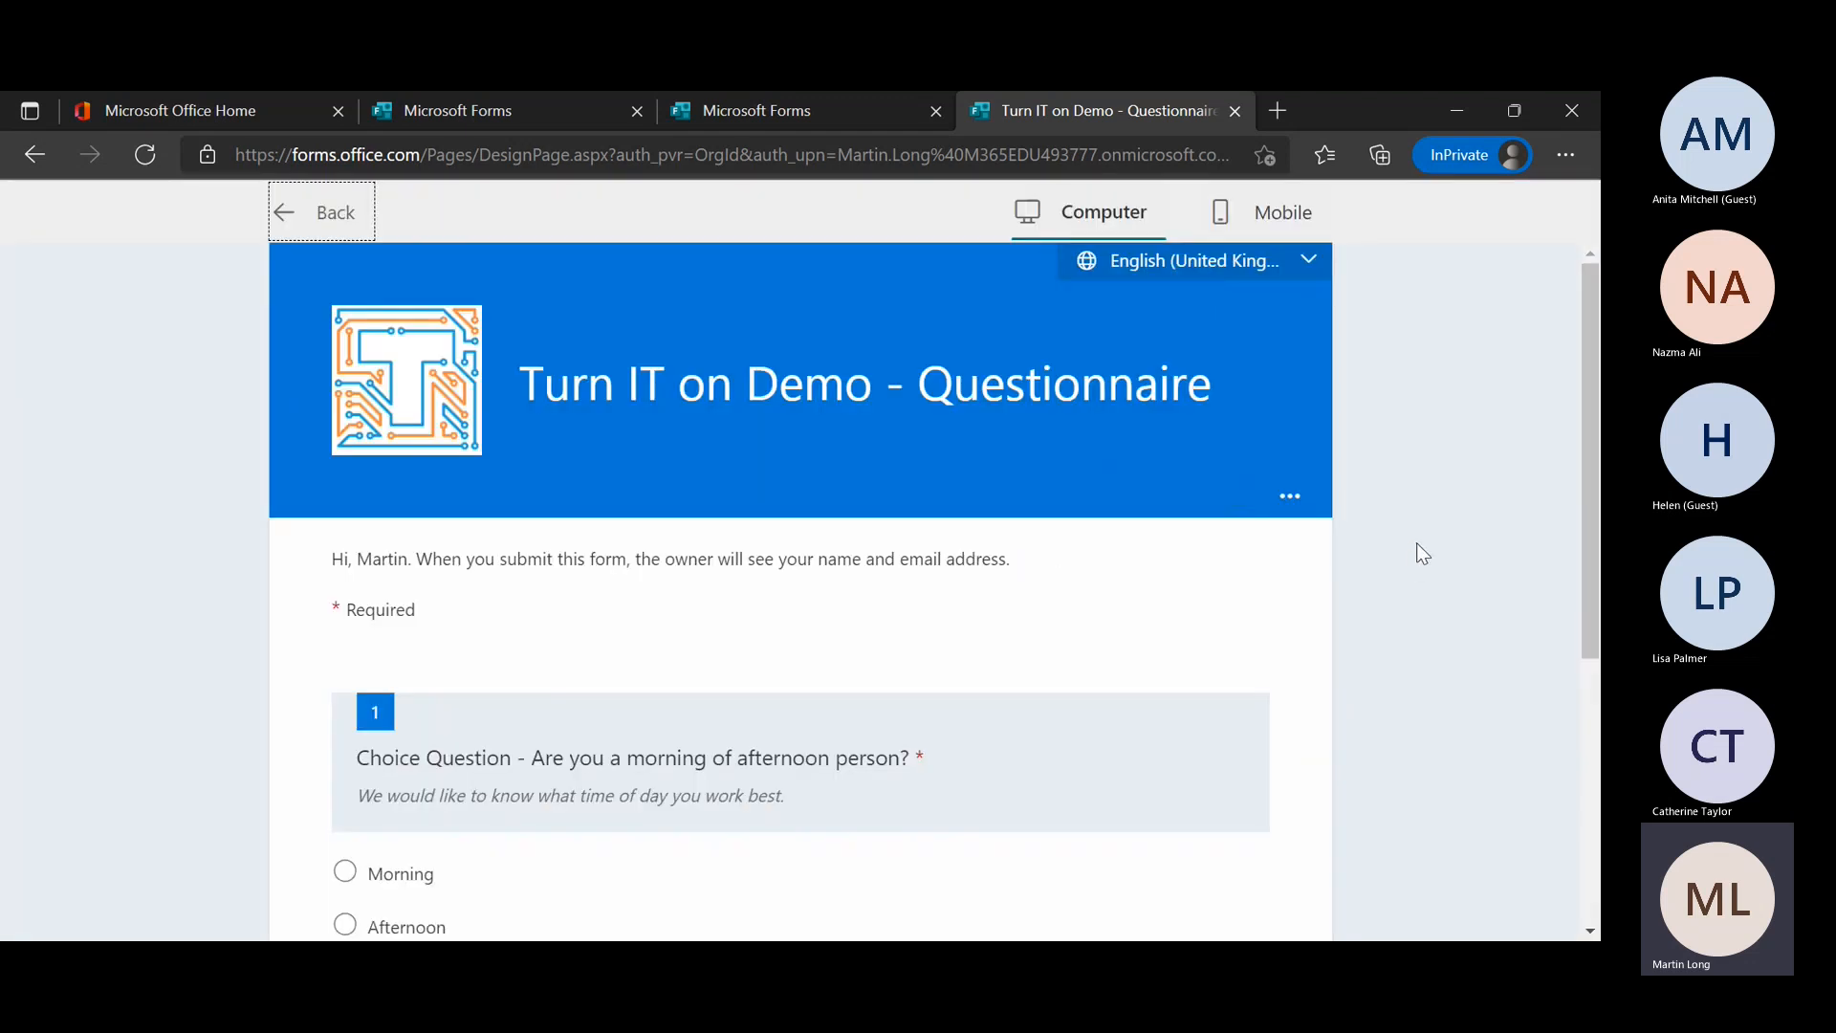
pyautogui.scroll(-4, 1417, 545)
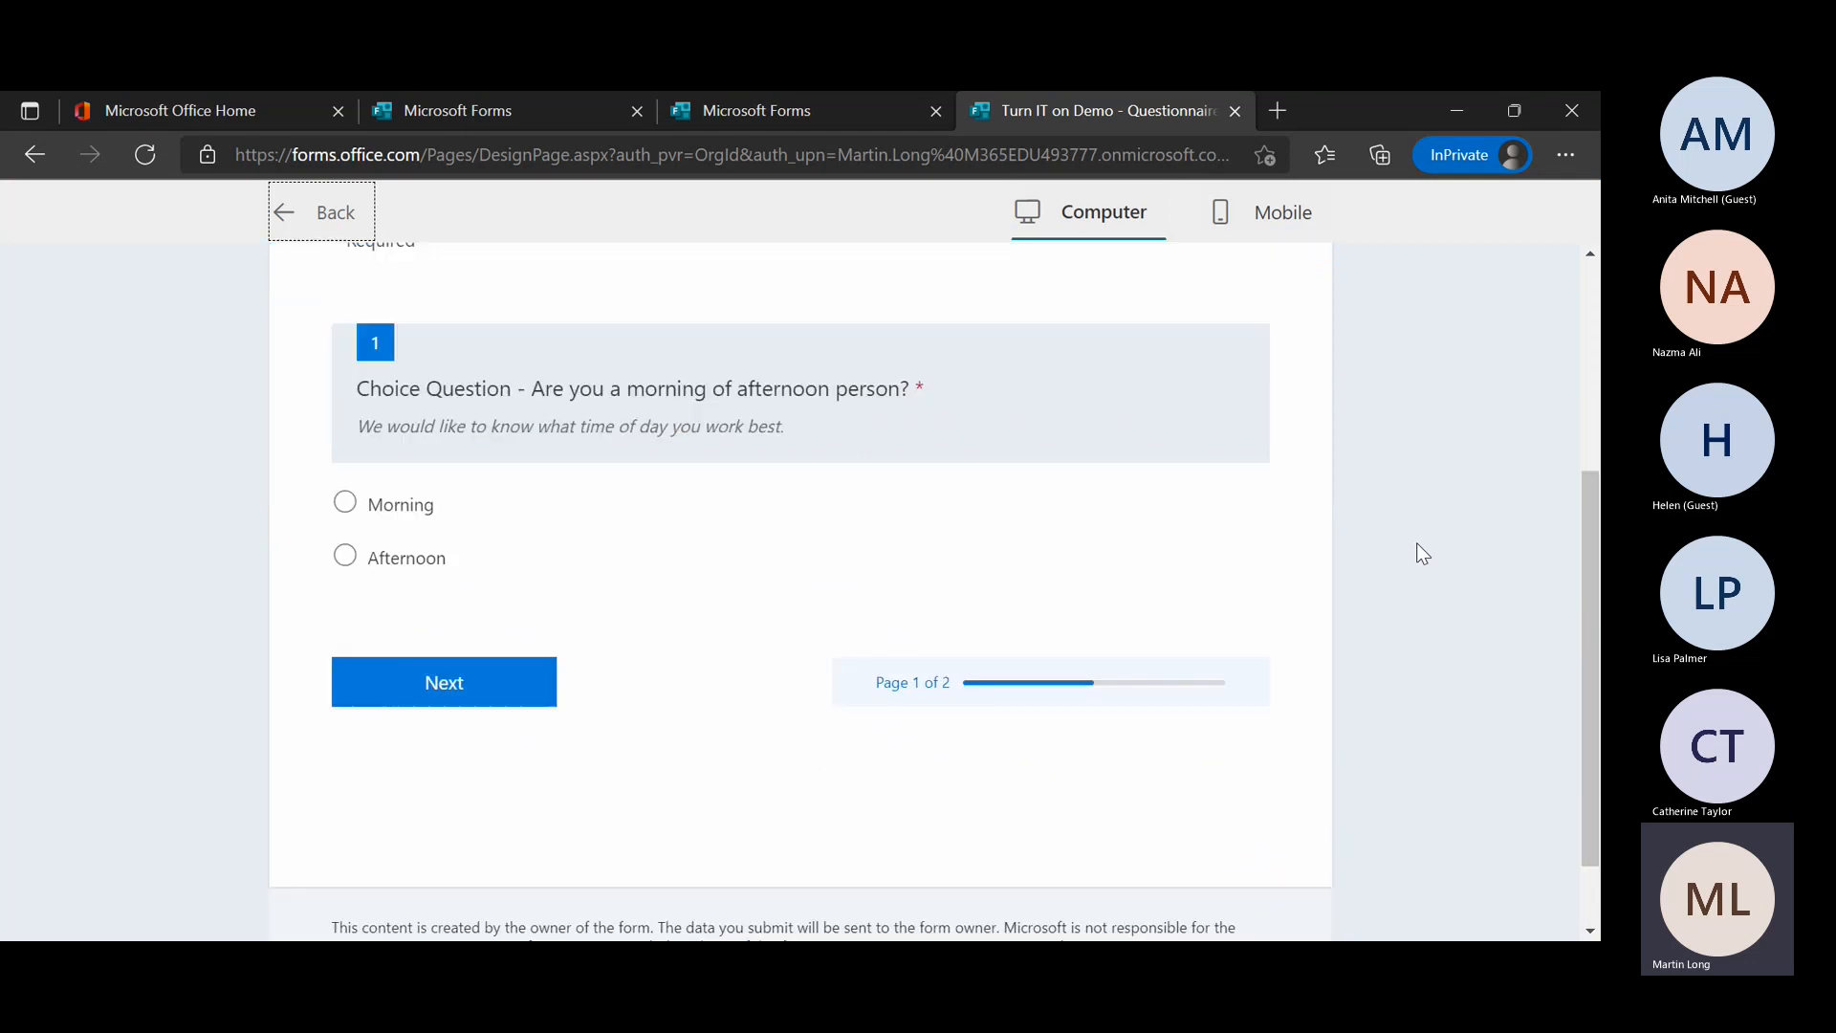
pyautogui.scroll(1, 1417, 546)
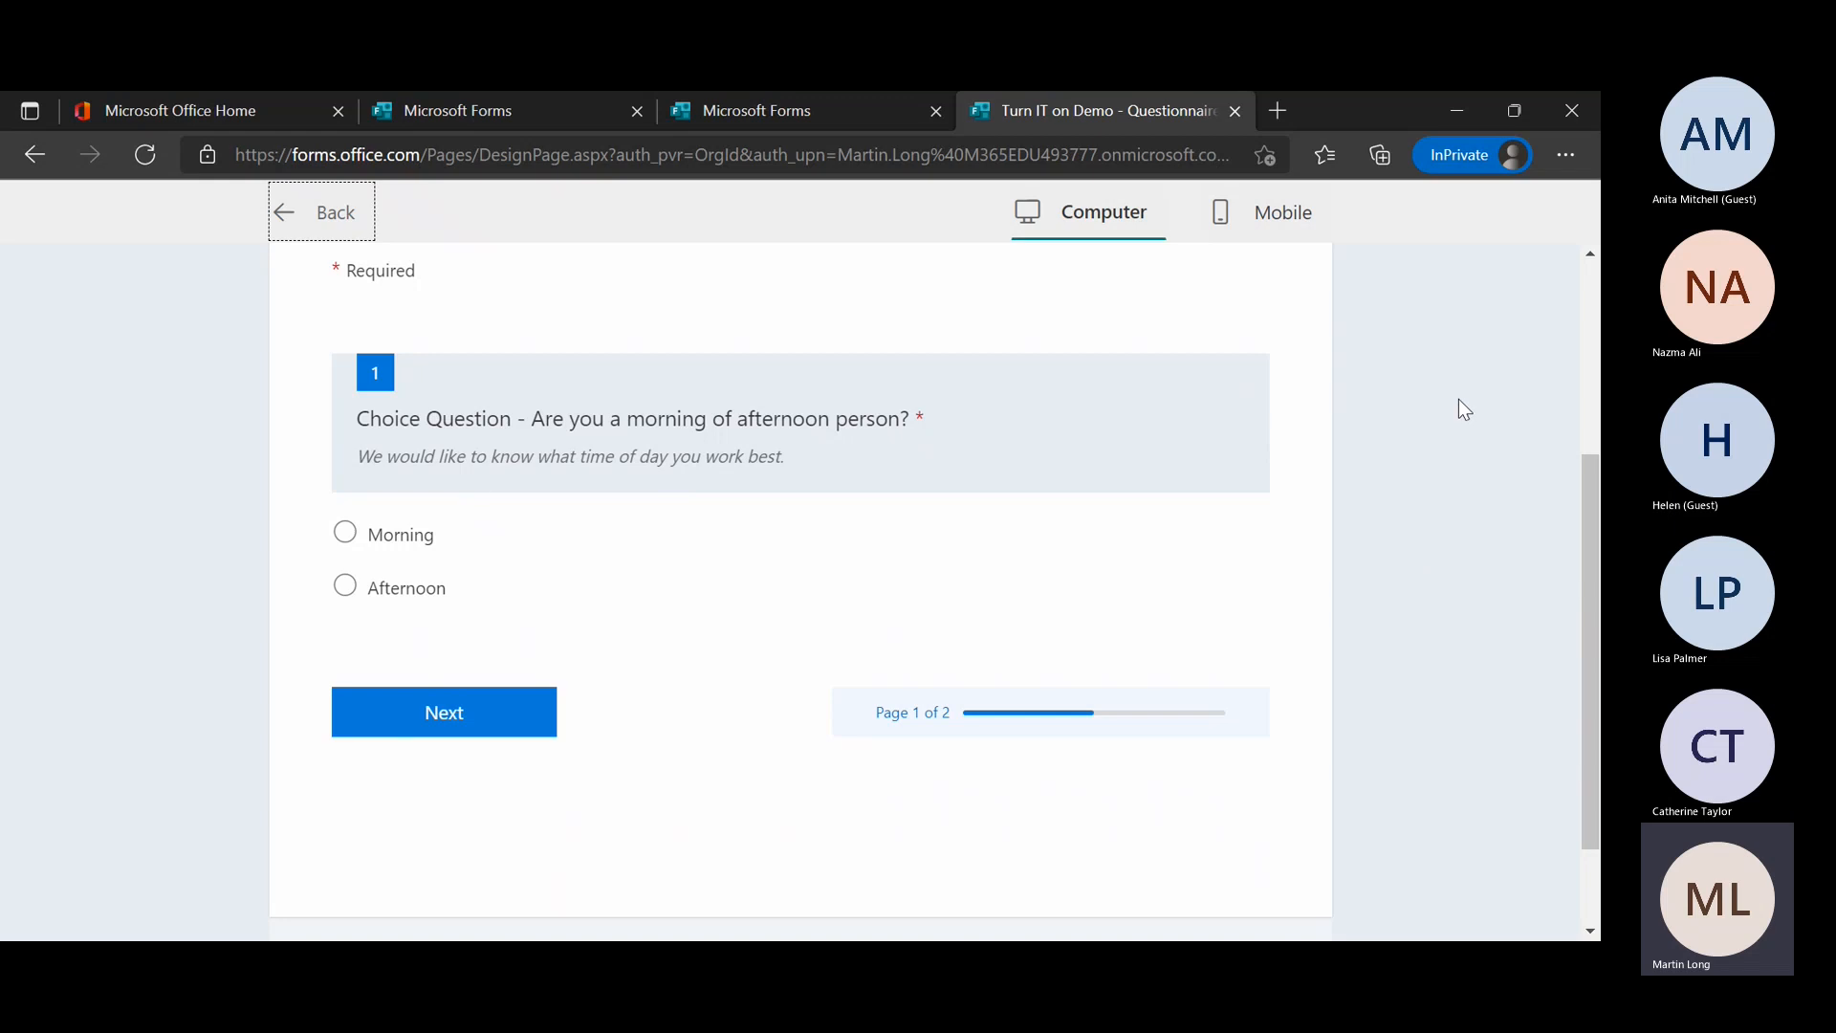
pyautogui.scroll(1, 783, 631)
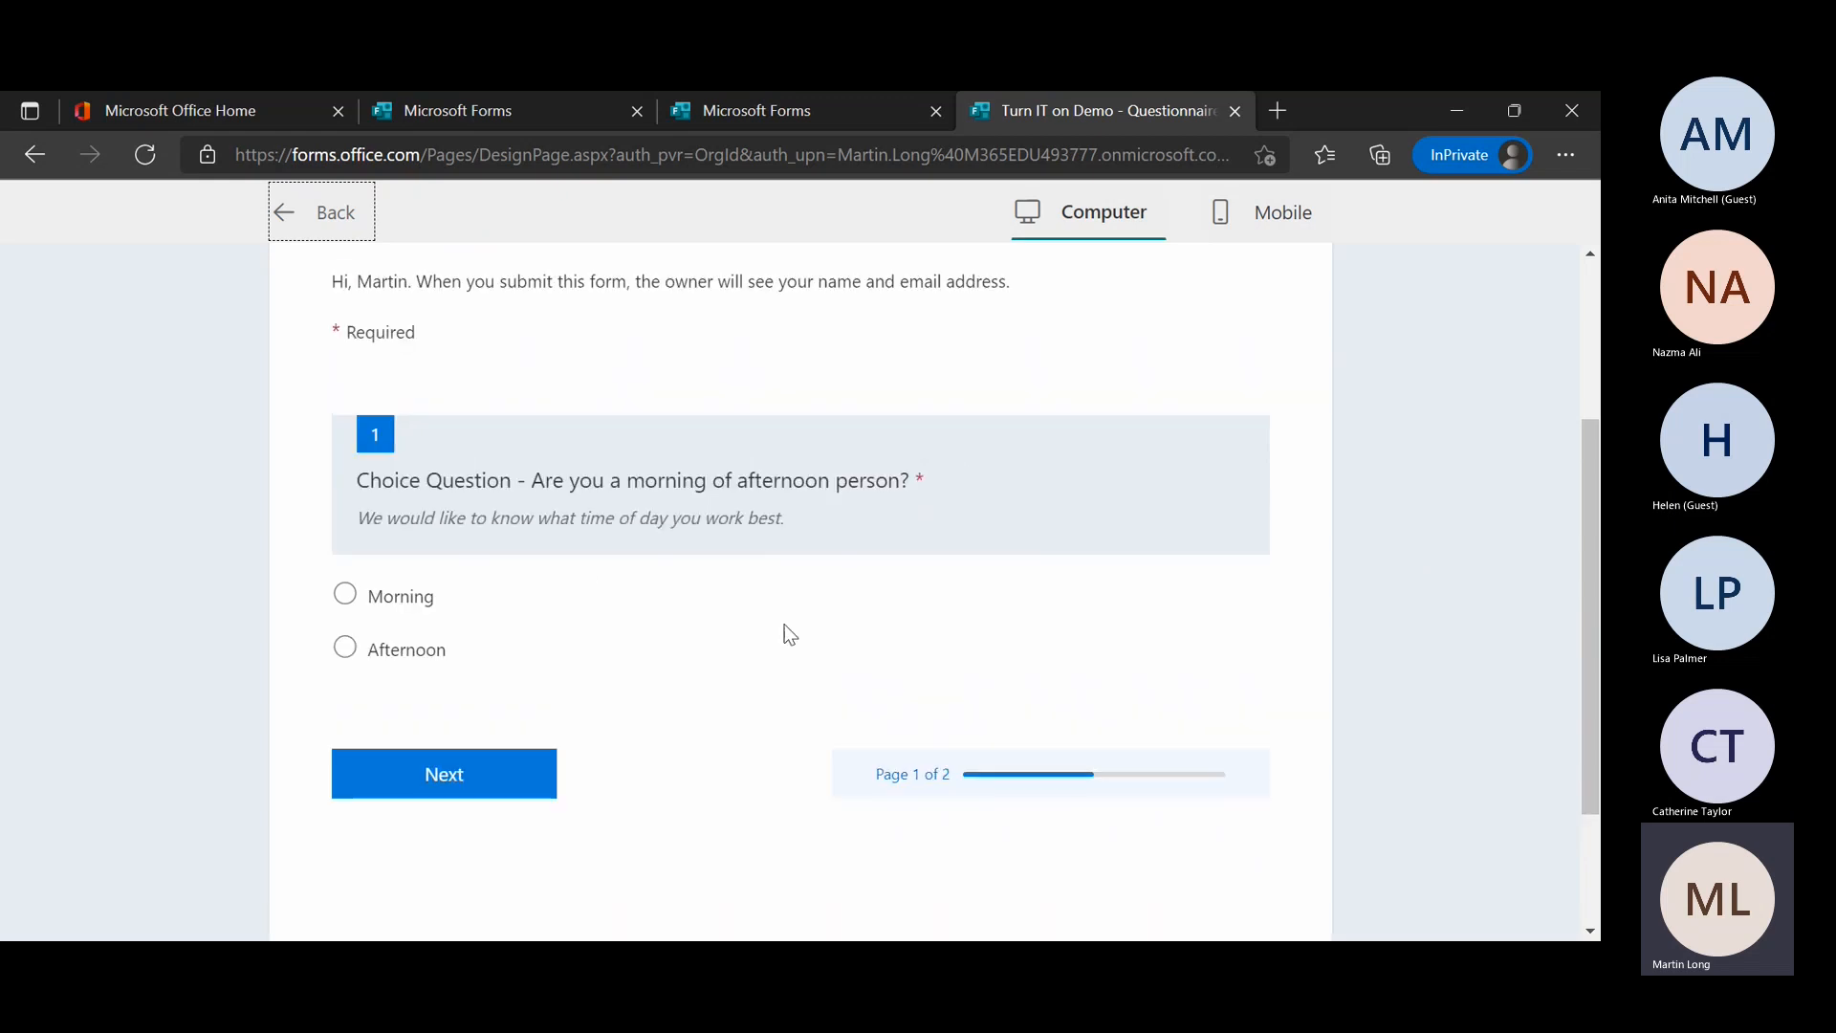
pyautogui.scroll(-1, 788, 634)
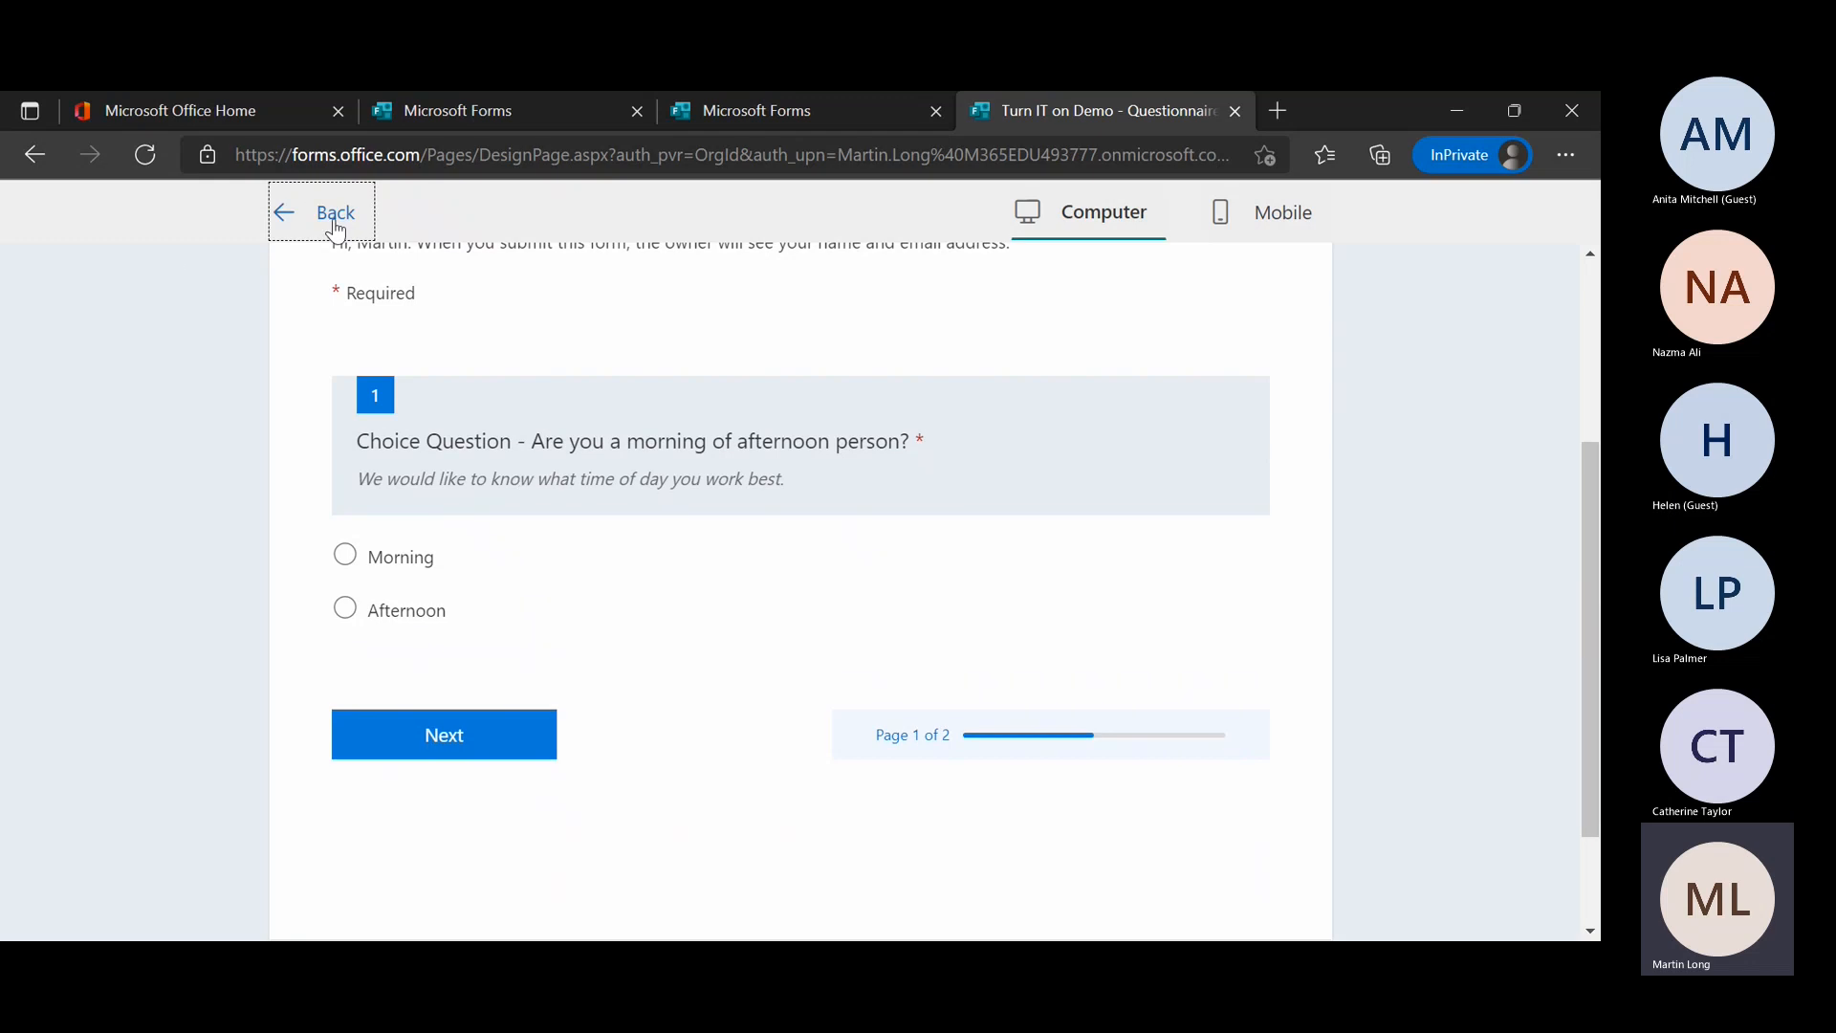
pyautogui.click(335, 225)
# Open the branching options for question 1, the morning or afternoon choice question
pyautogui.scroll(-5, 1303, 627)
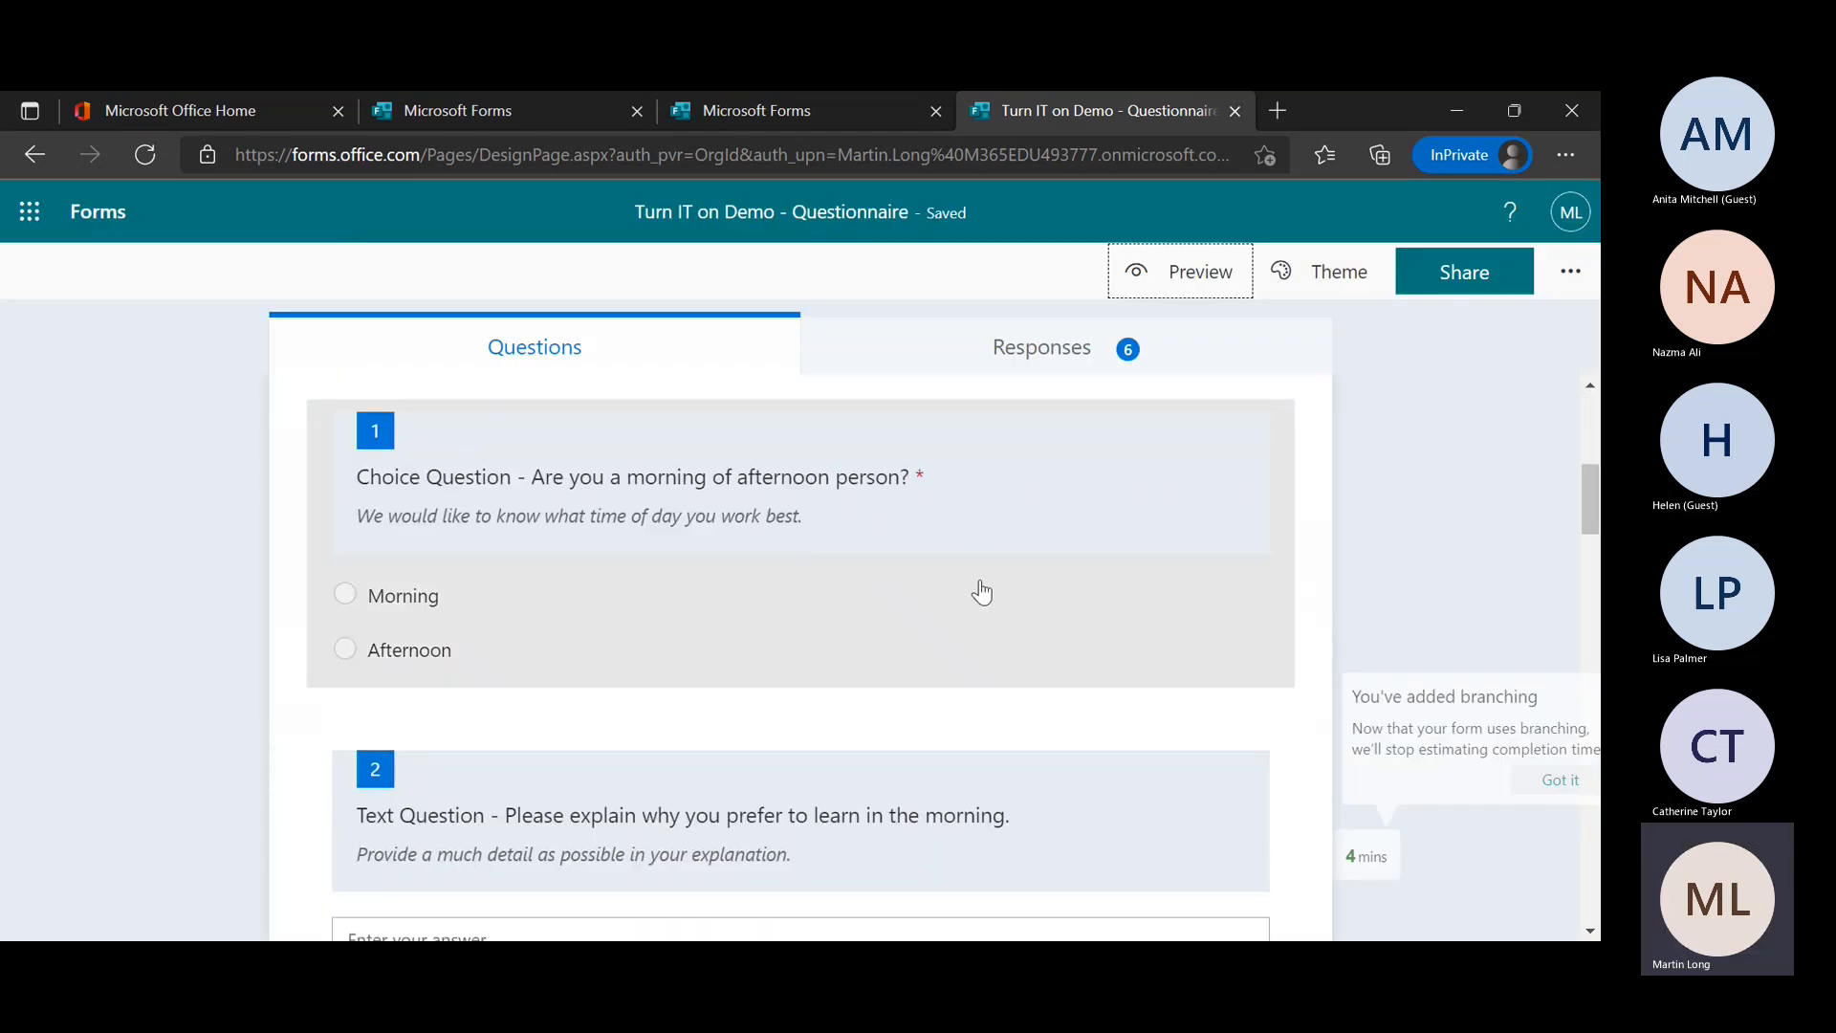
pyautogui.click(1088, 609)
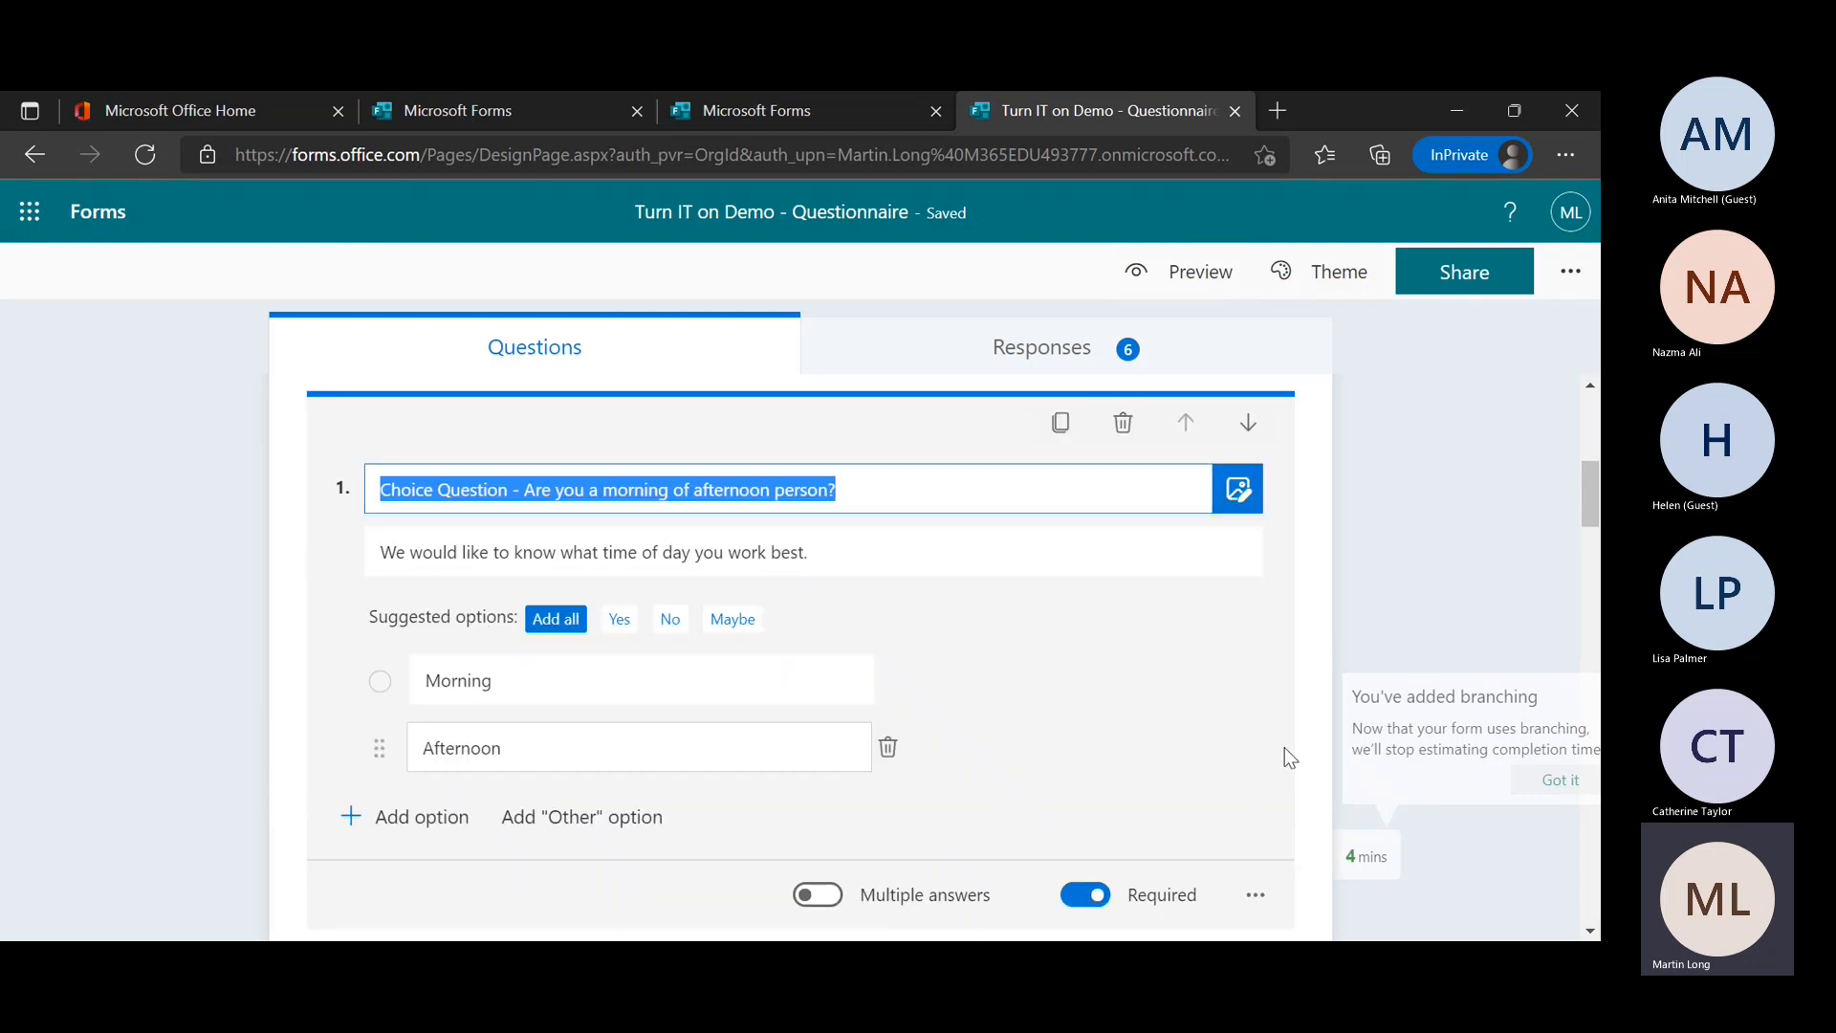
pyautogui.scroll(-1, 1283, 748)
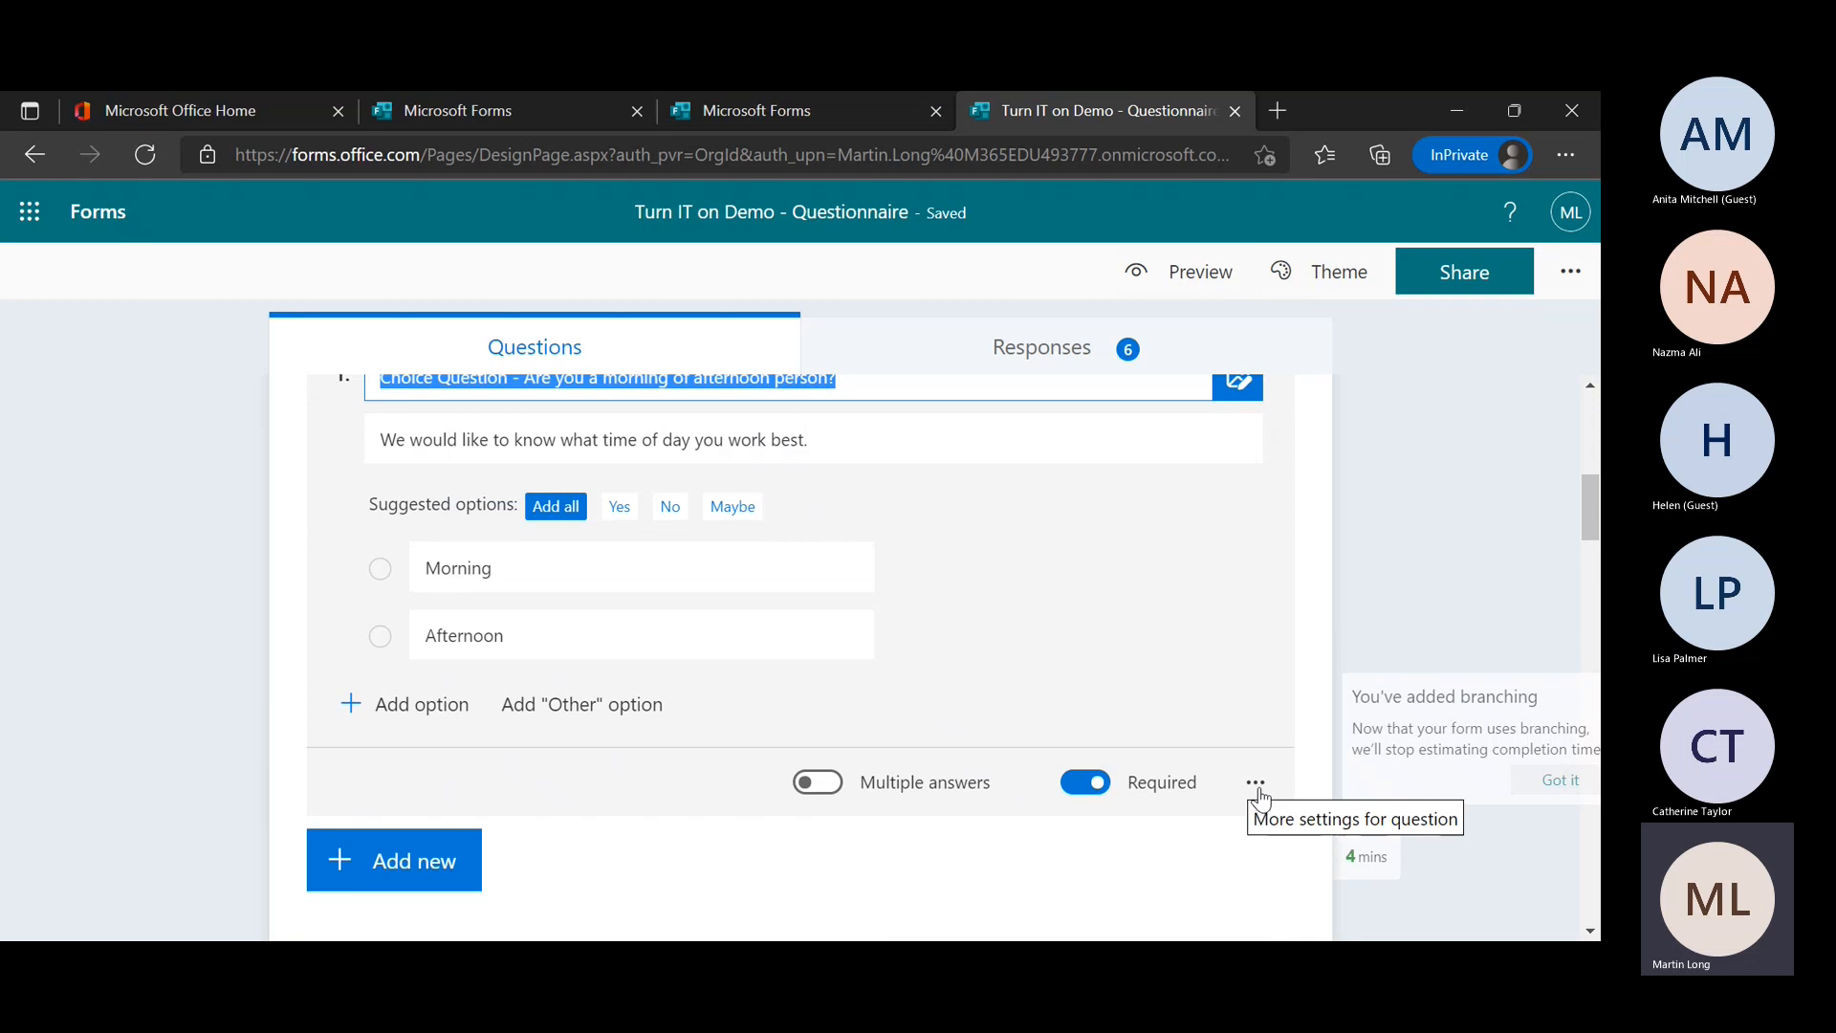
pyautogui.click(1256, 786)
pyautogui.scroll(-1, 1262, 791)
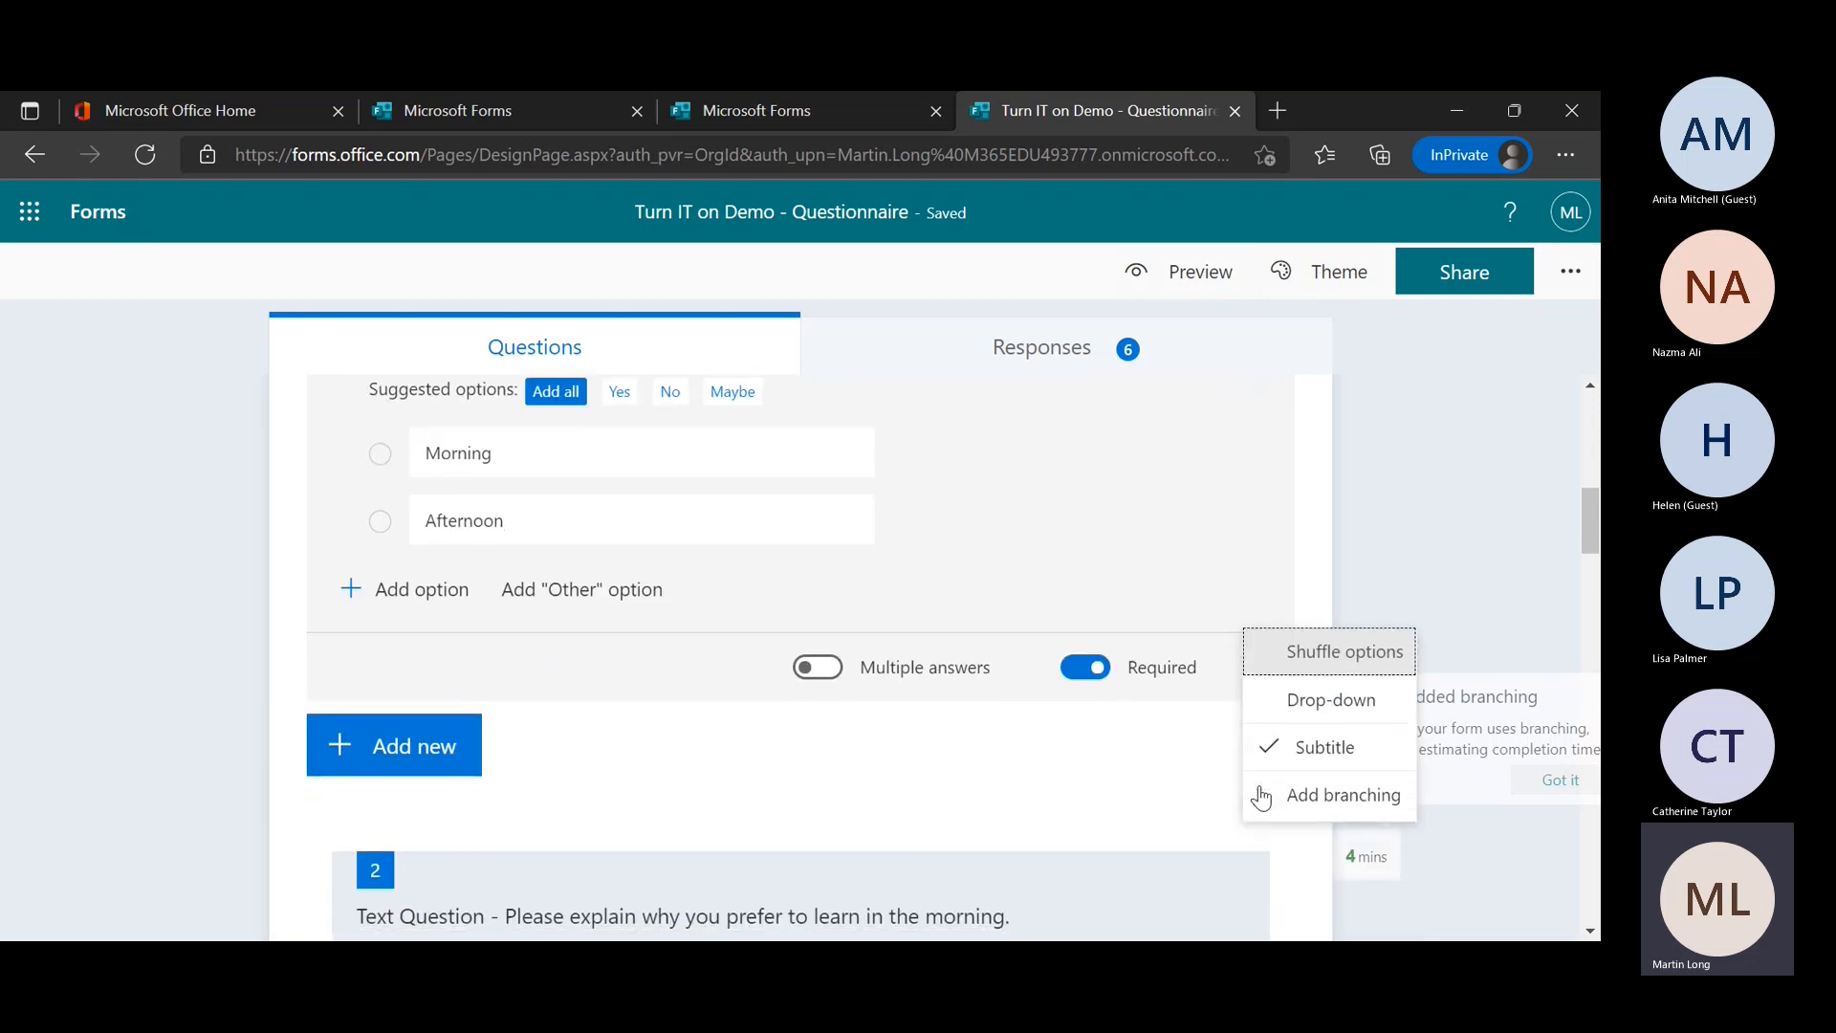
pyautogui.click(1325, 824)
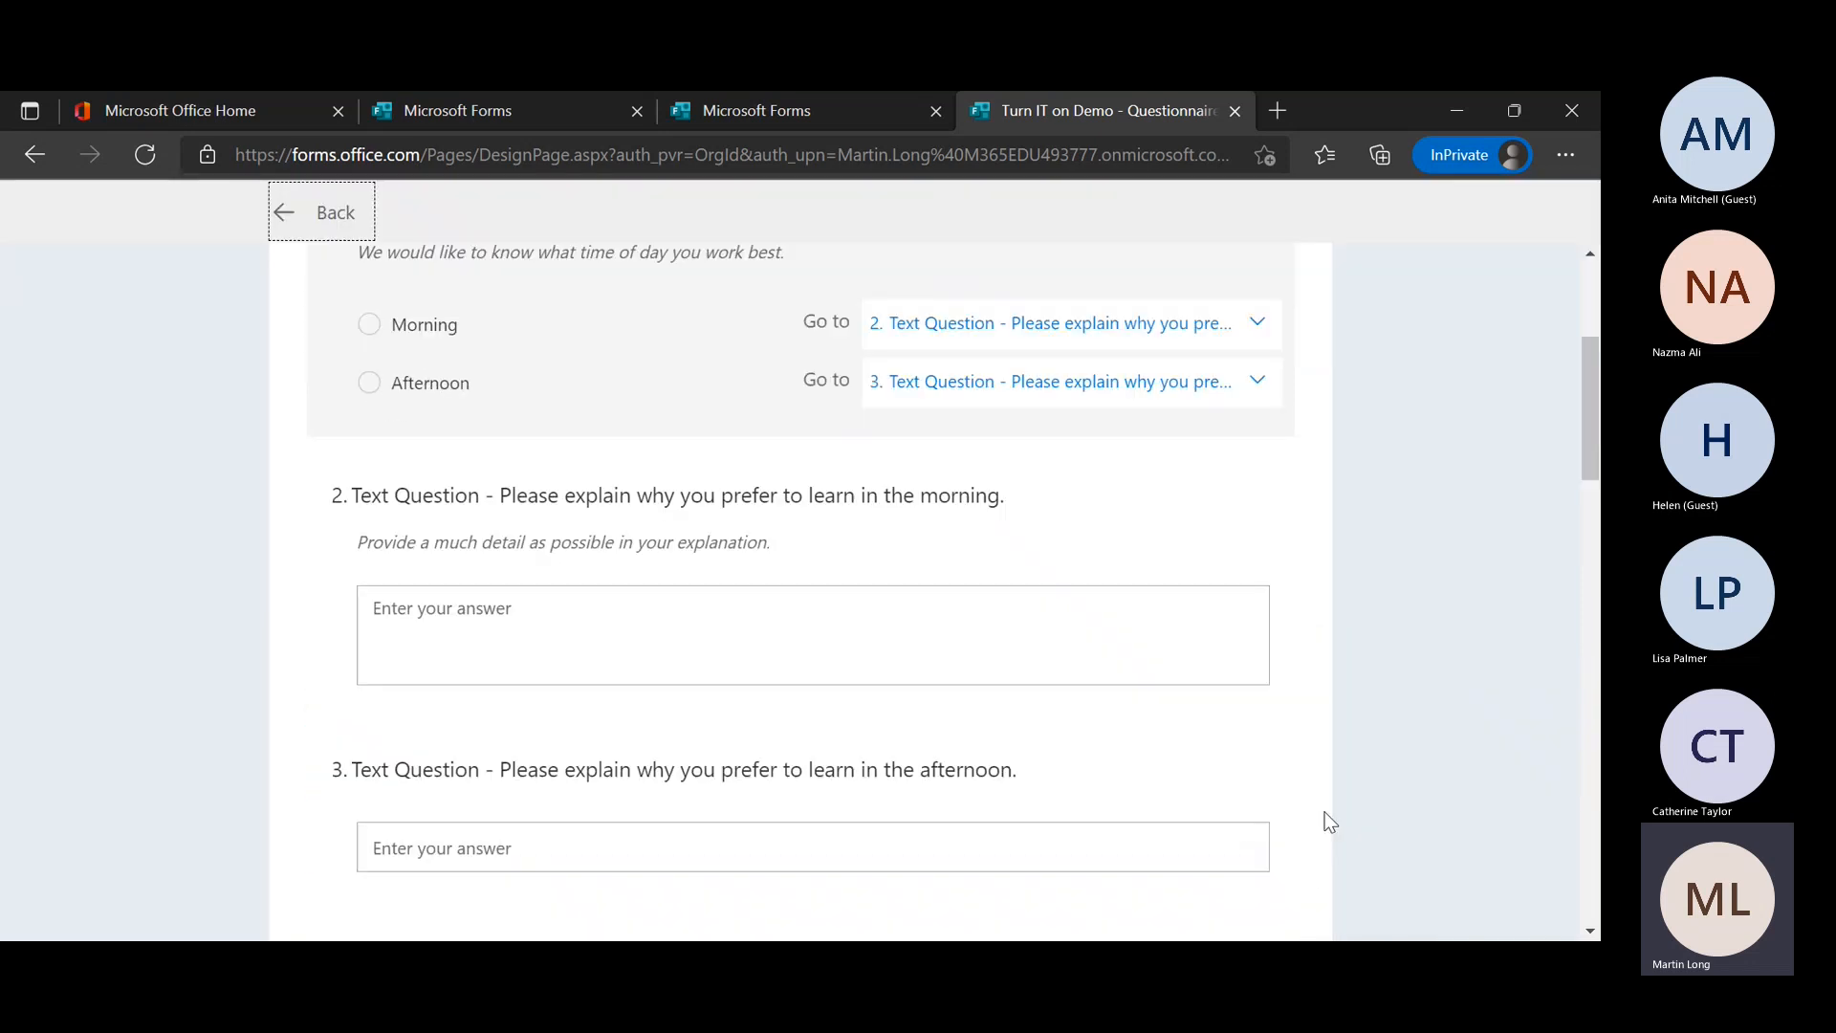
# Examine how the Morning and Afternoon answers branch to the follow-up text questions, then leave the branching options
pyautogui.scroll(2, 1270, 701)
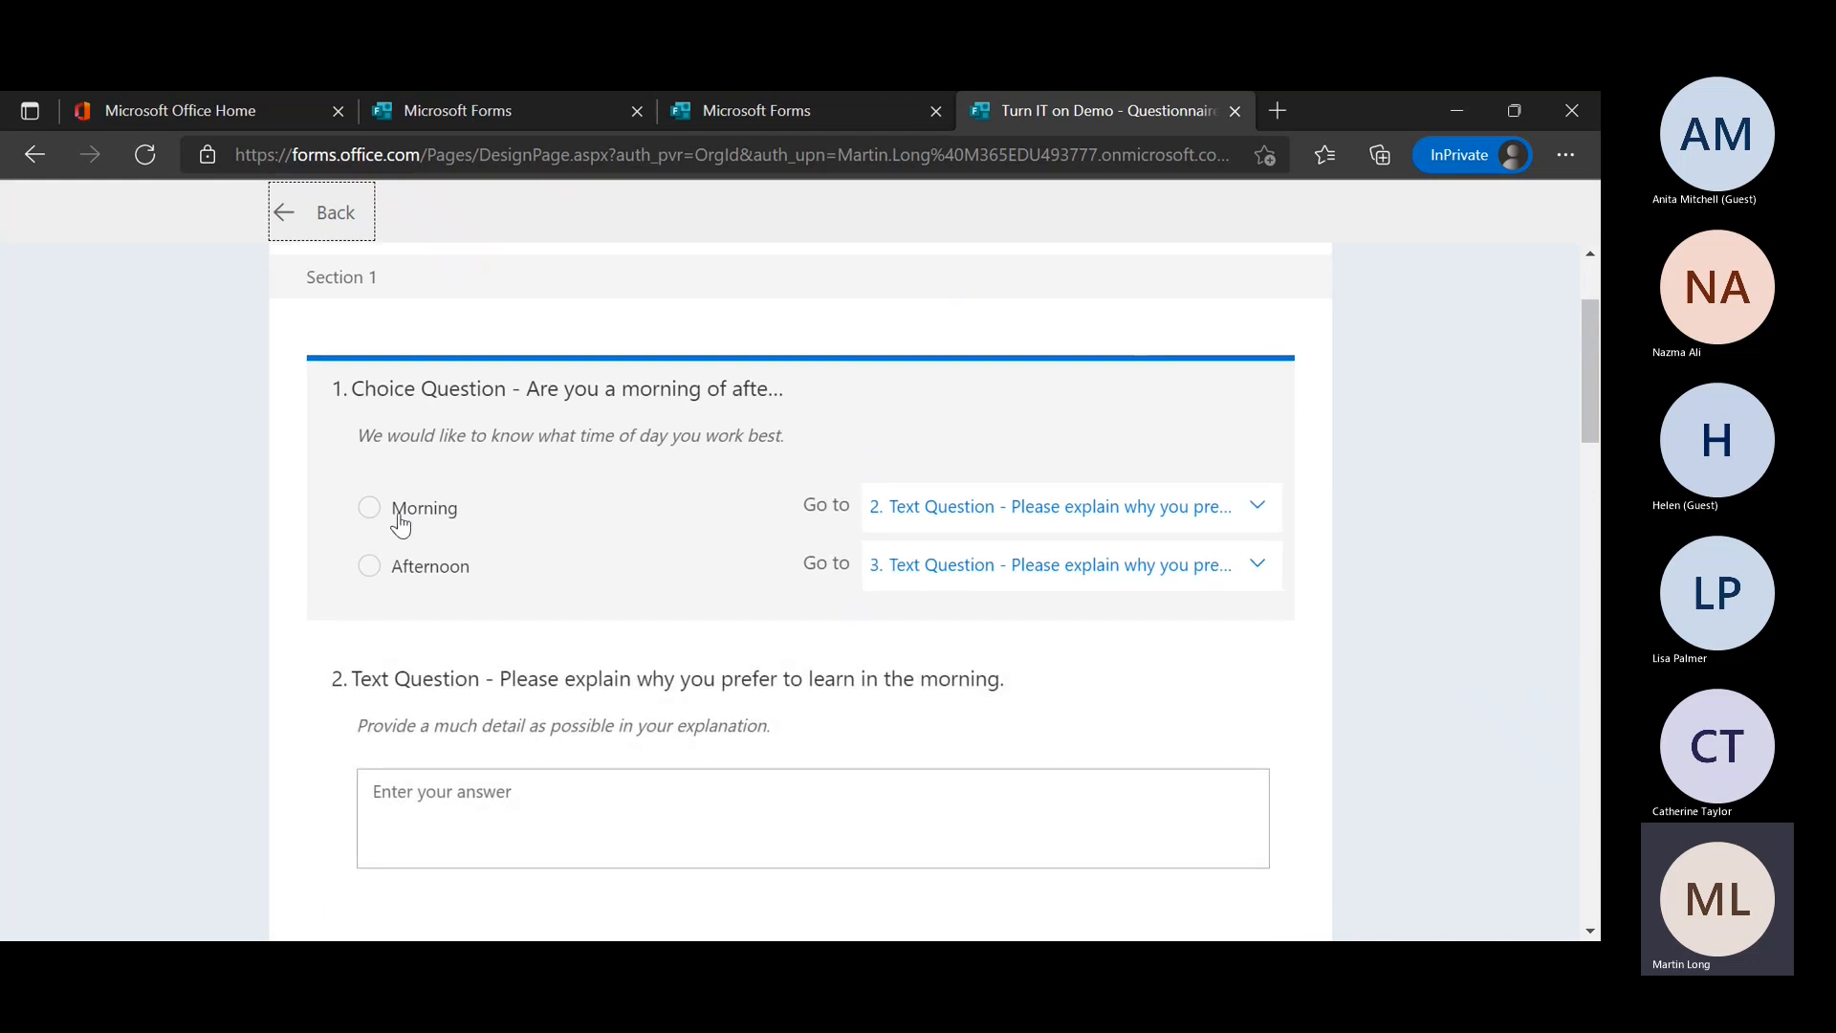
pyautogui.scroll(-2, 937, 717)
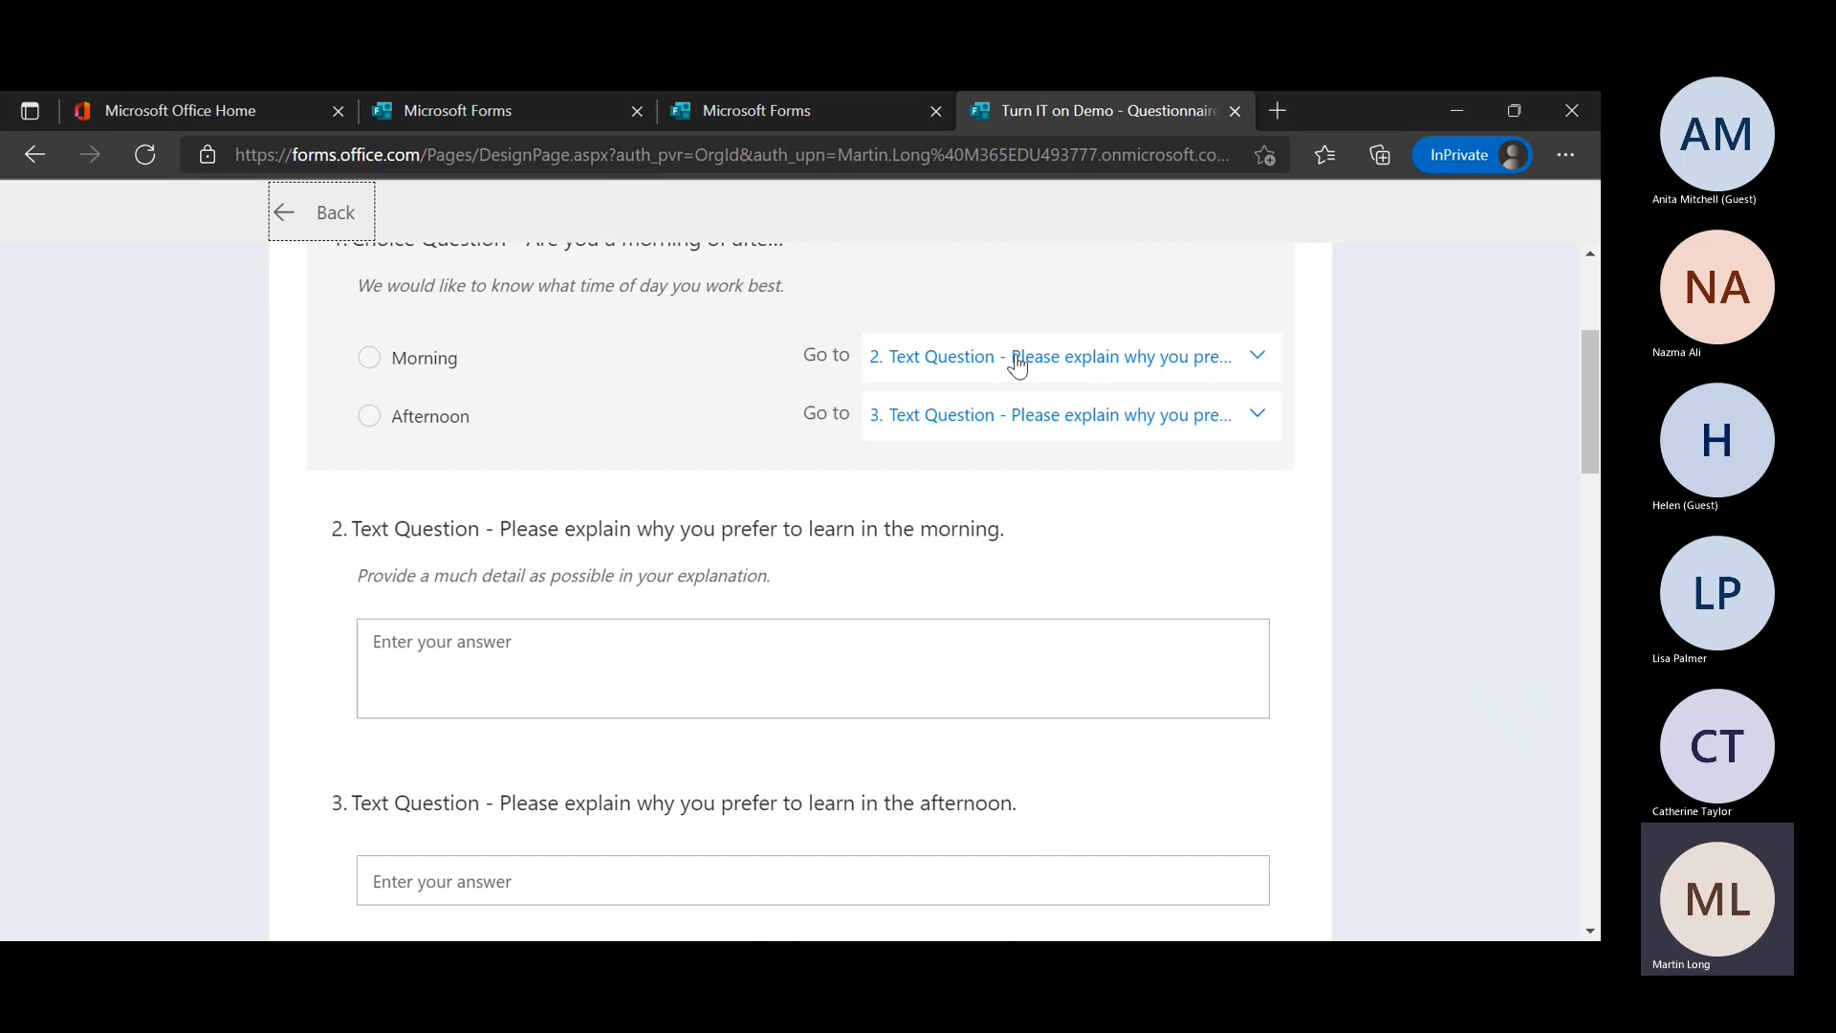
pyautogui.scroll(-1, 925, 622)
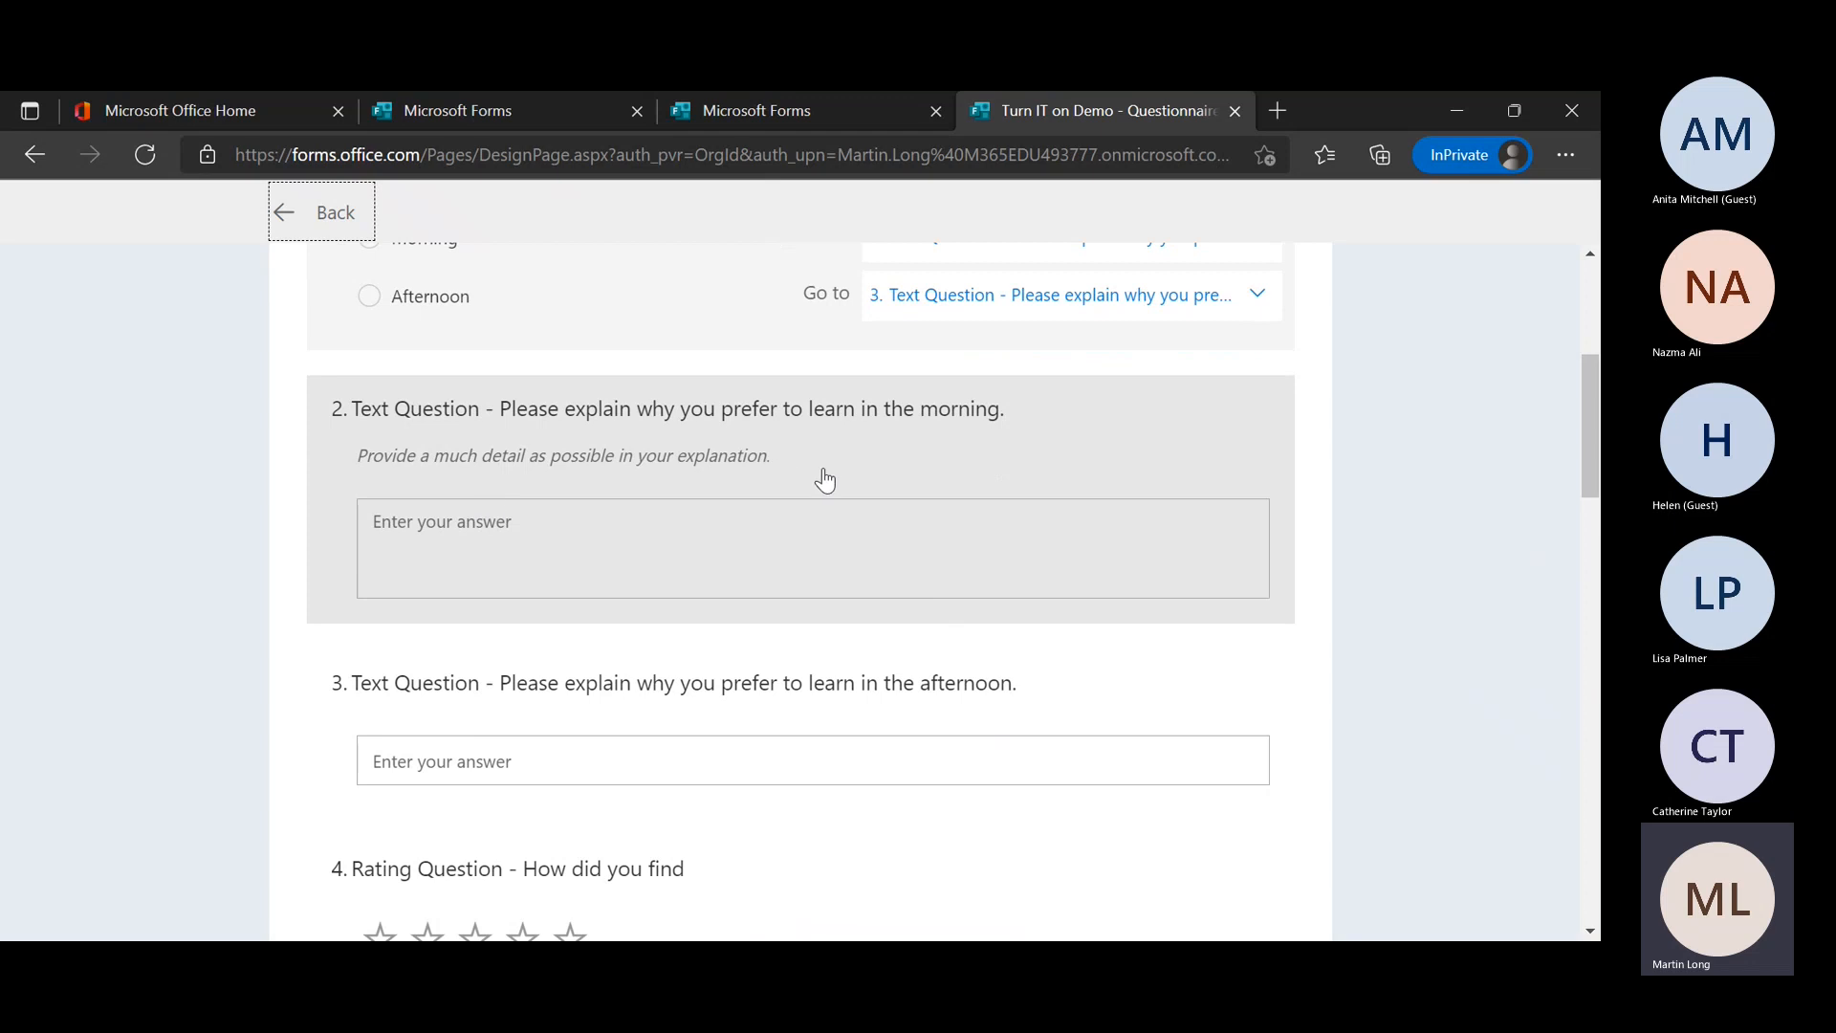
pyautogui.scroll(1, 822, 536)
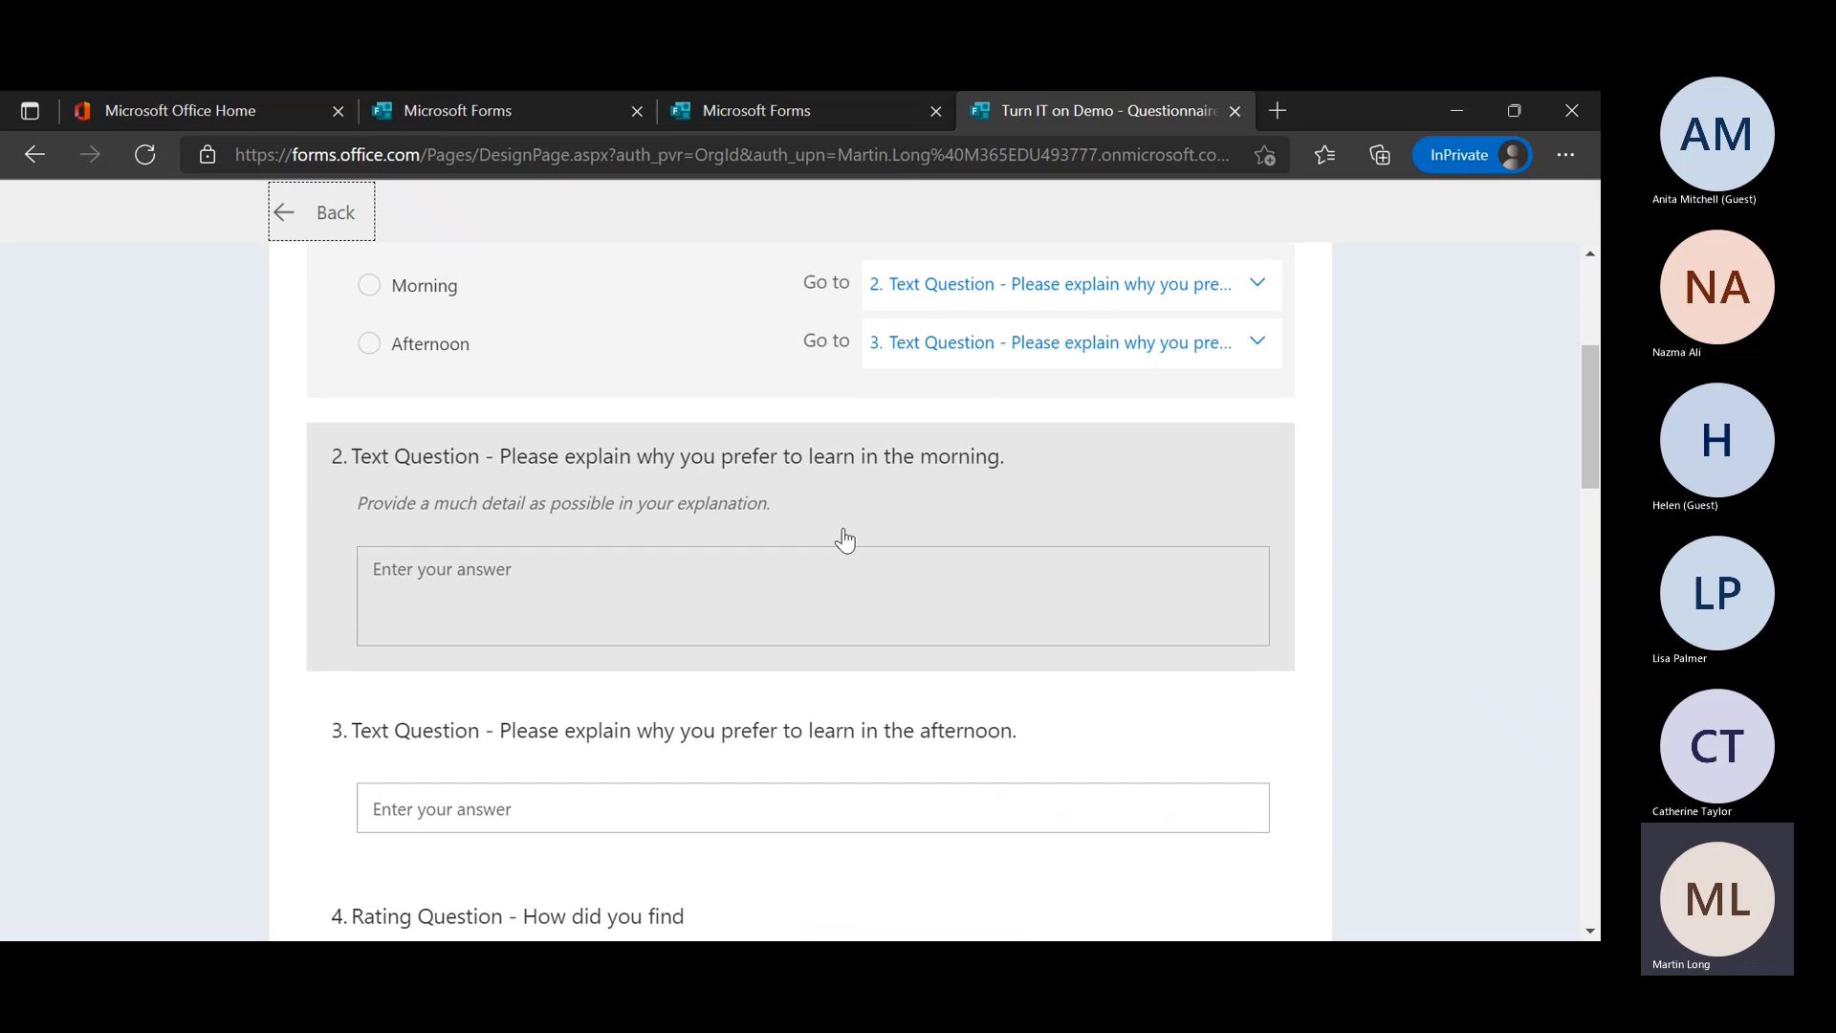
pyautogui.scroll(-2, 922, 807)
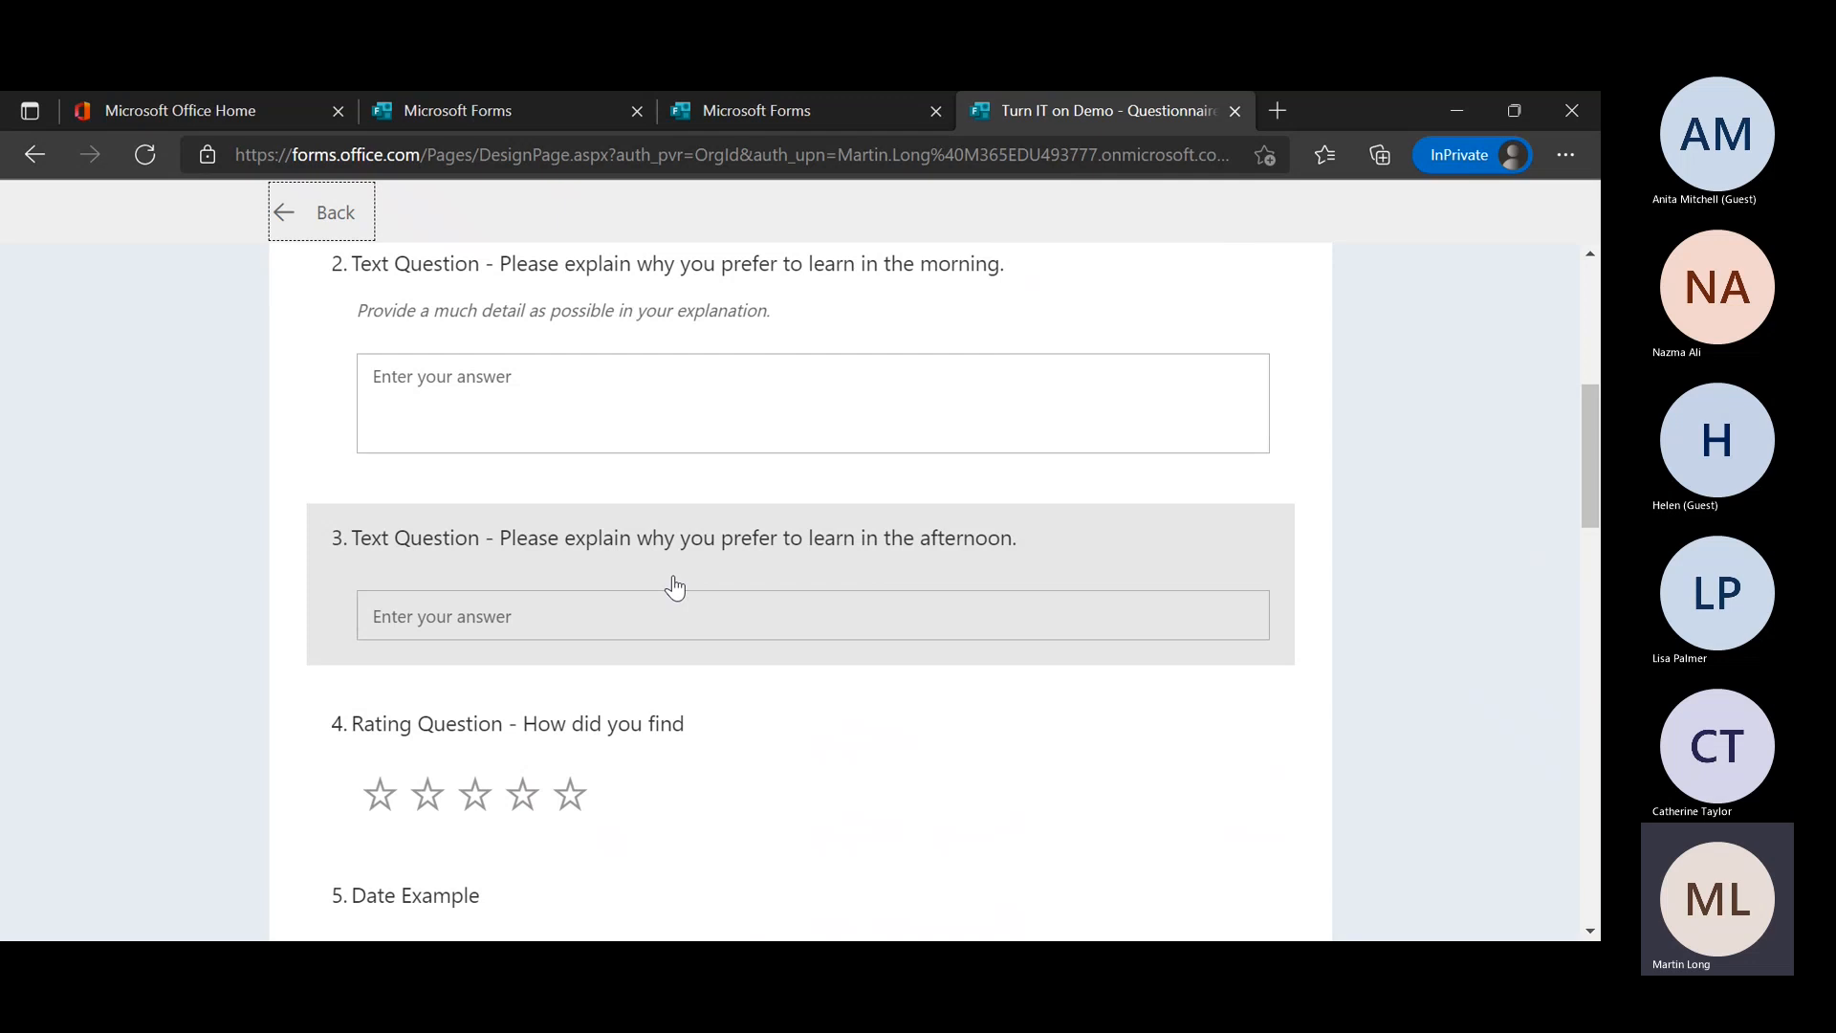
pyautogui.scroll(3, 675, 587)
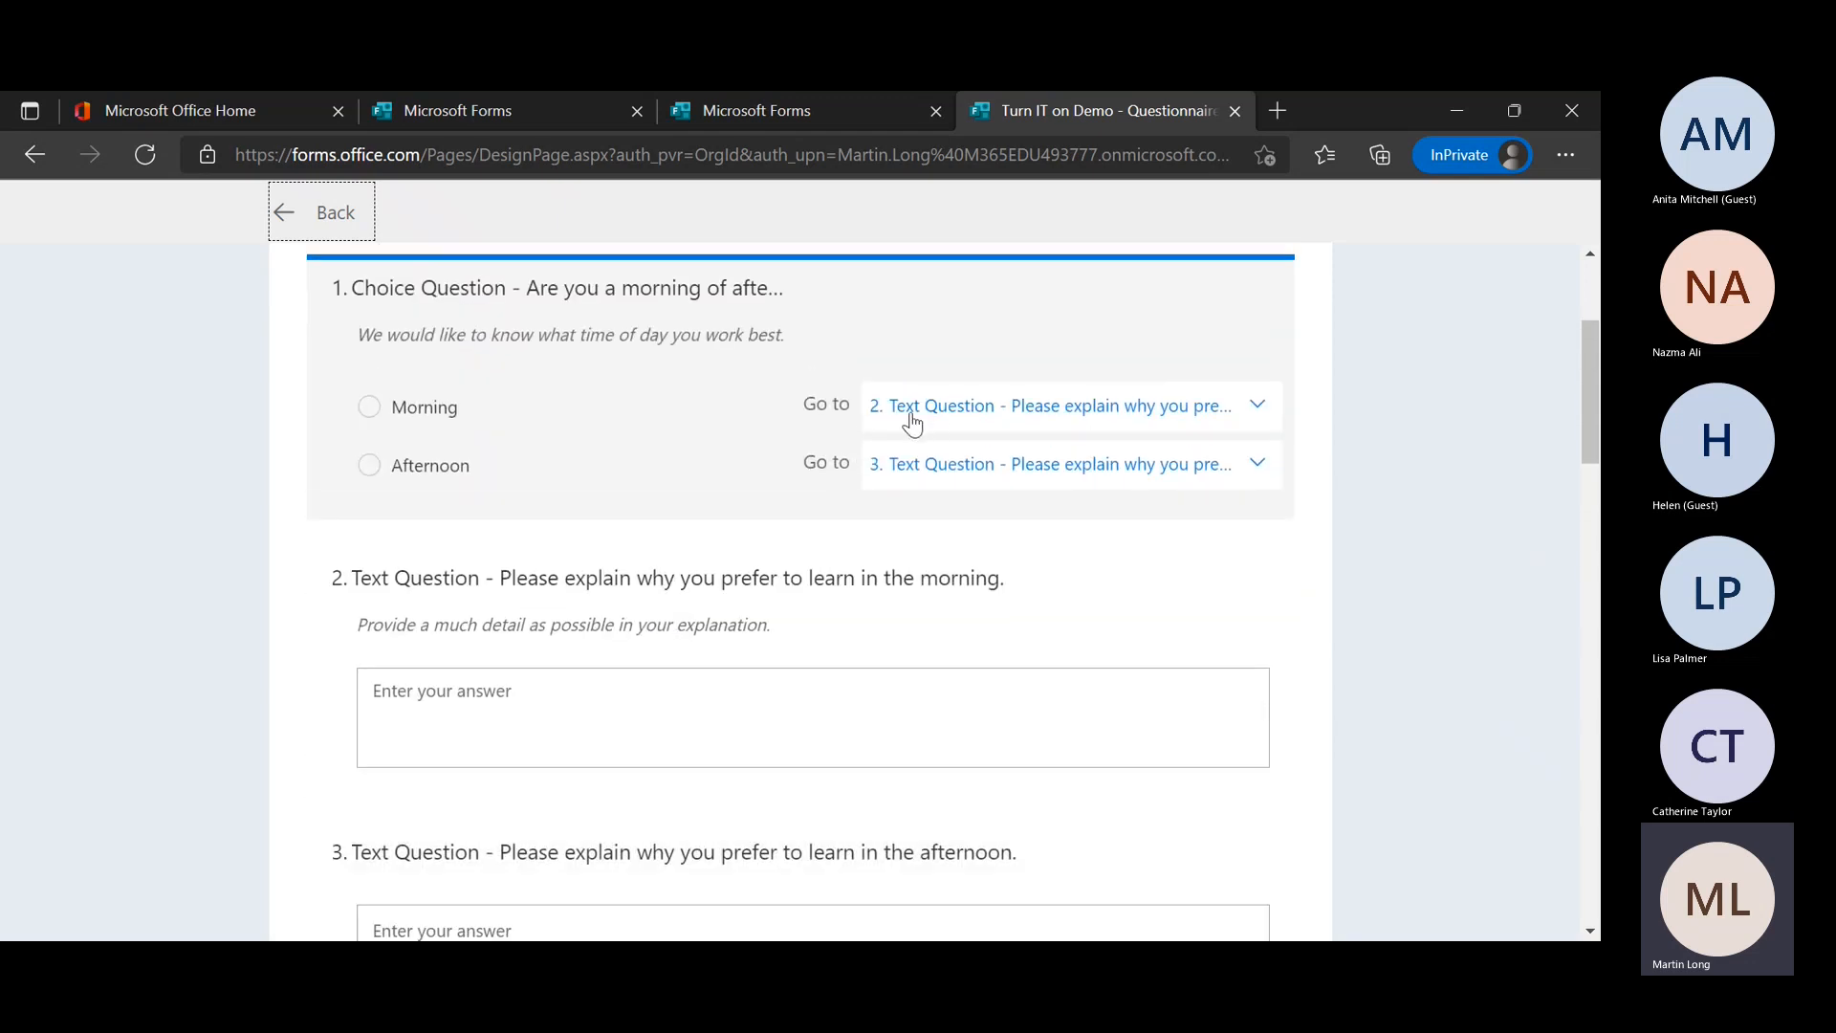
pyautogui.scroll(-1, 790, 748)
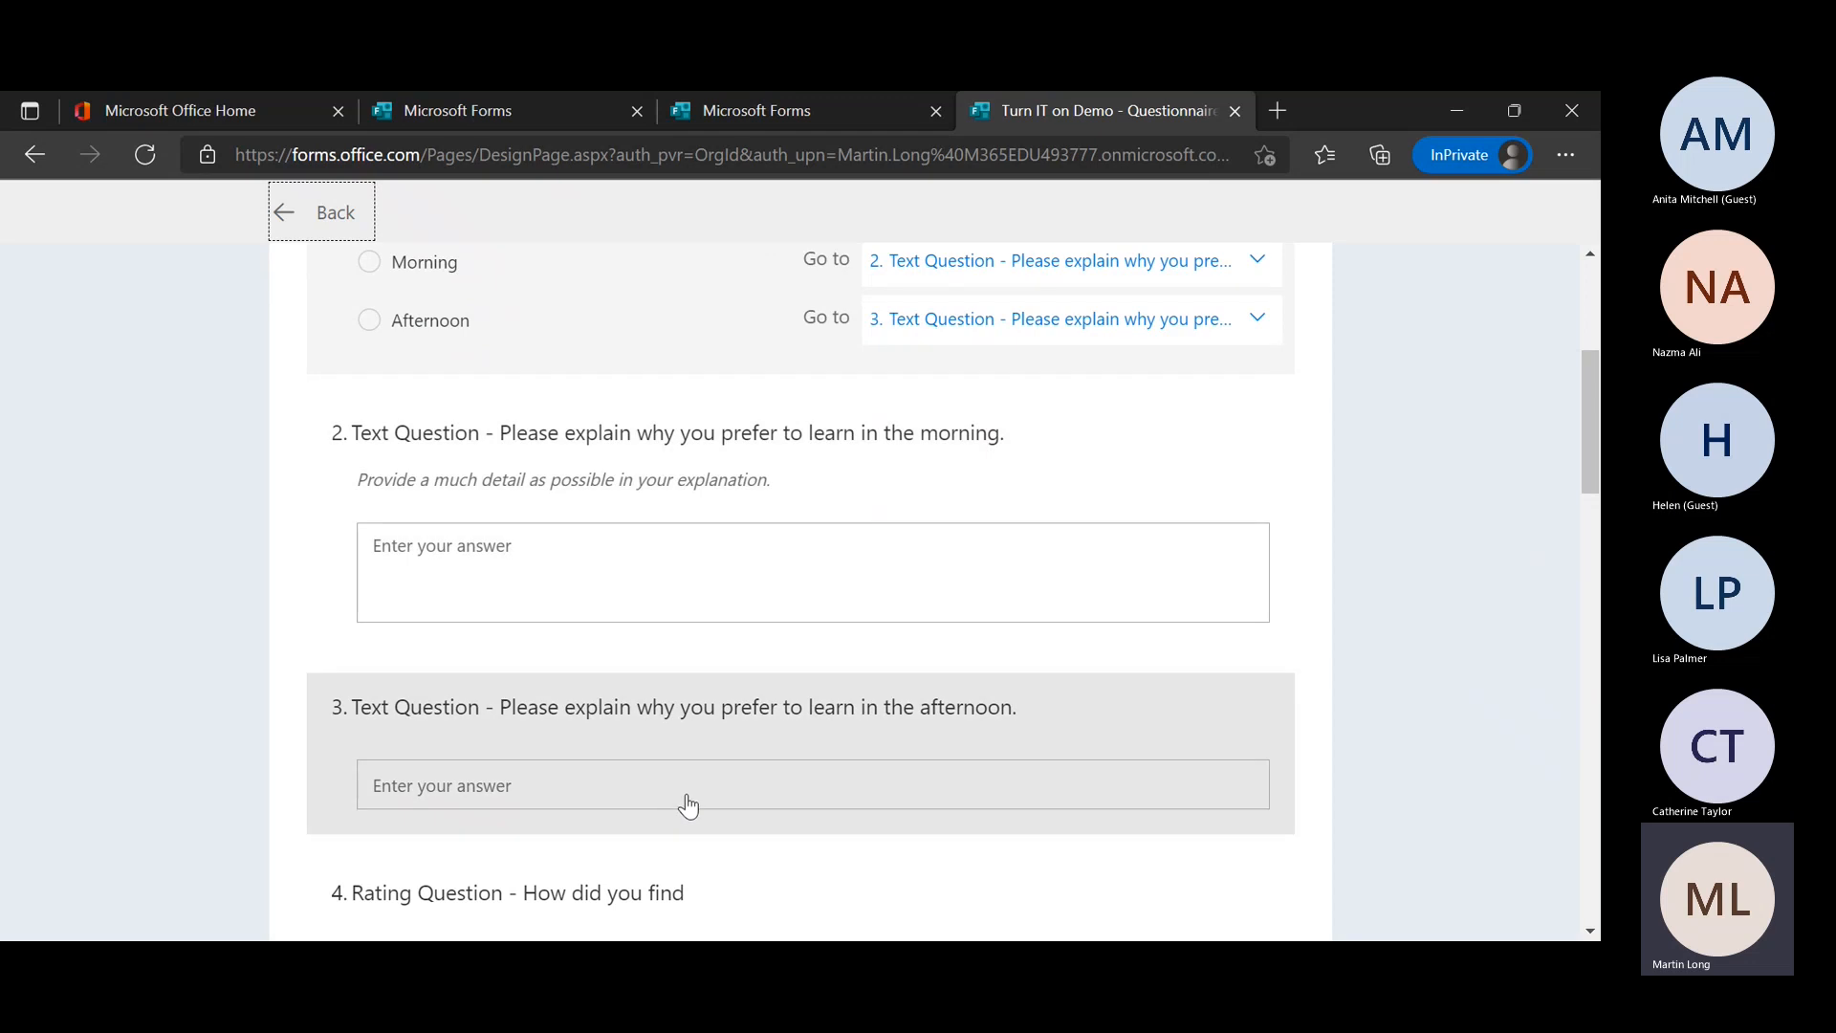
pyautogui.scroll(2, 687, 806)
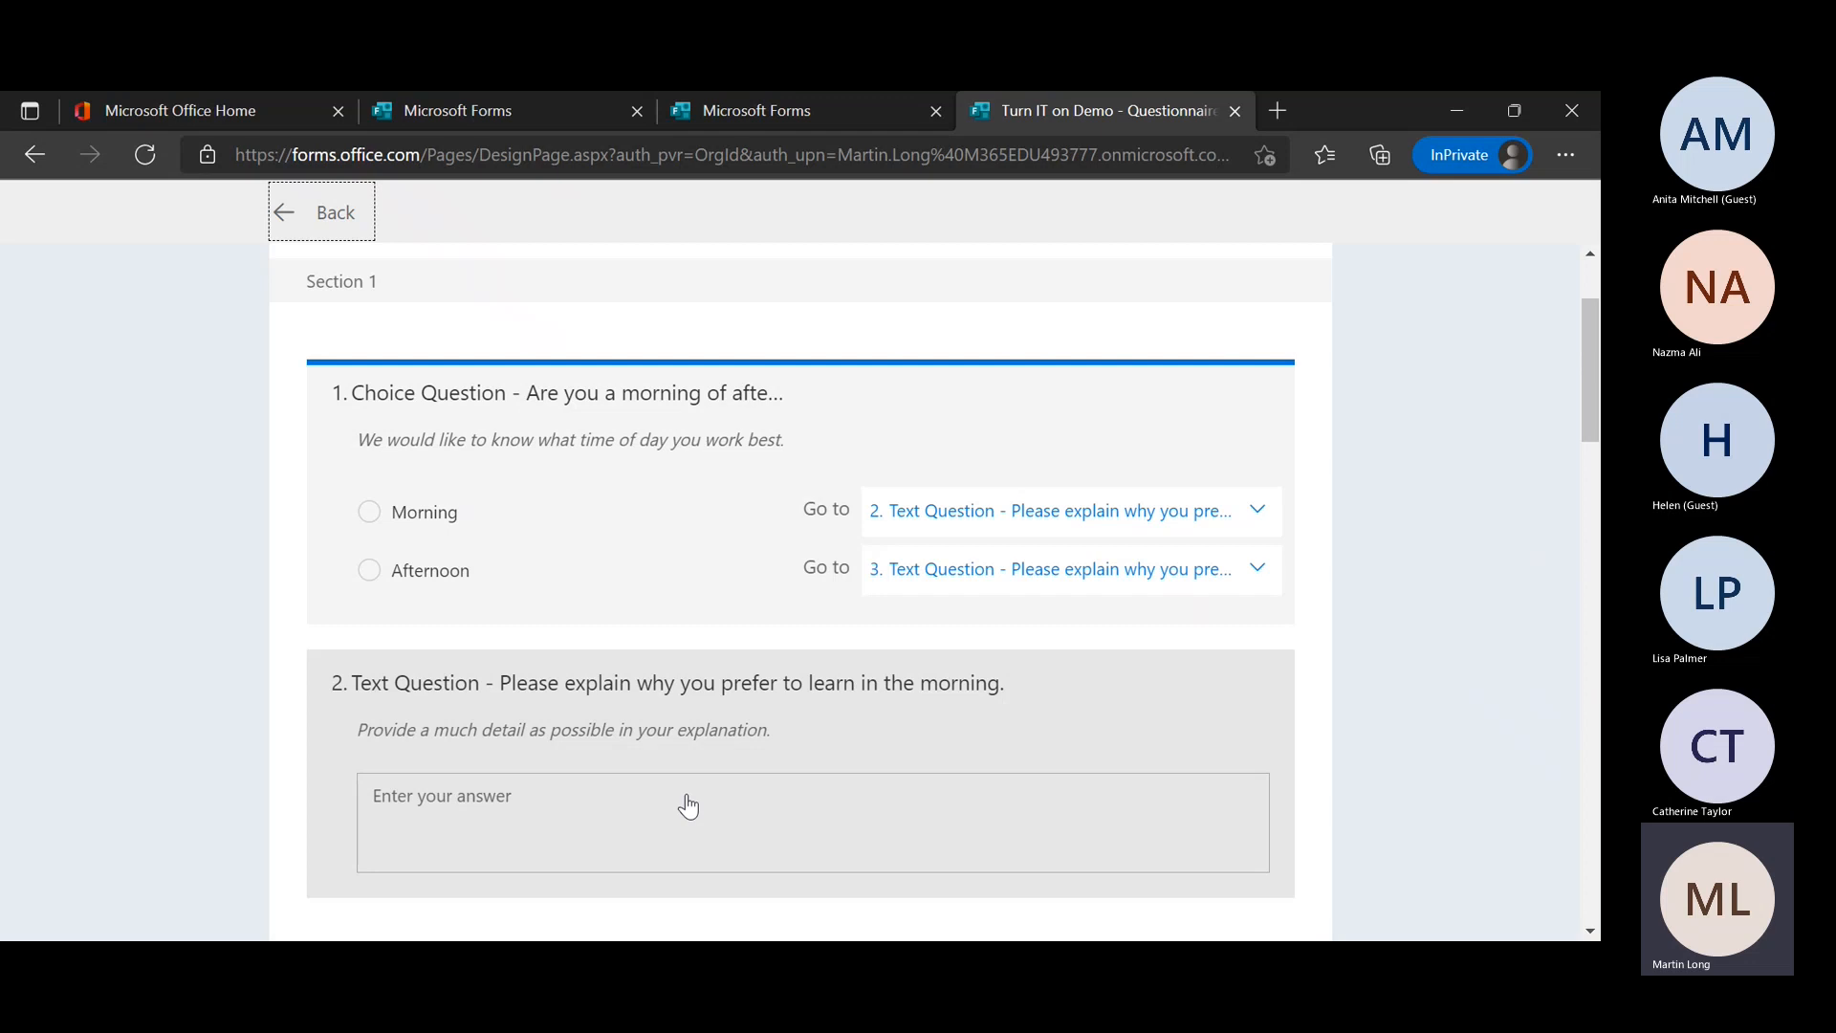
pyautogui.scroll(2, 688, 806)
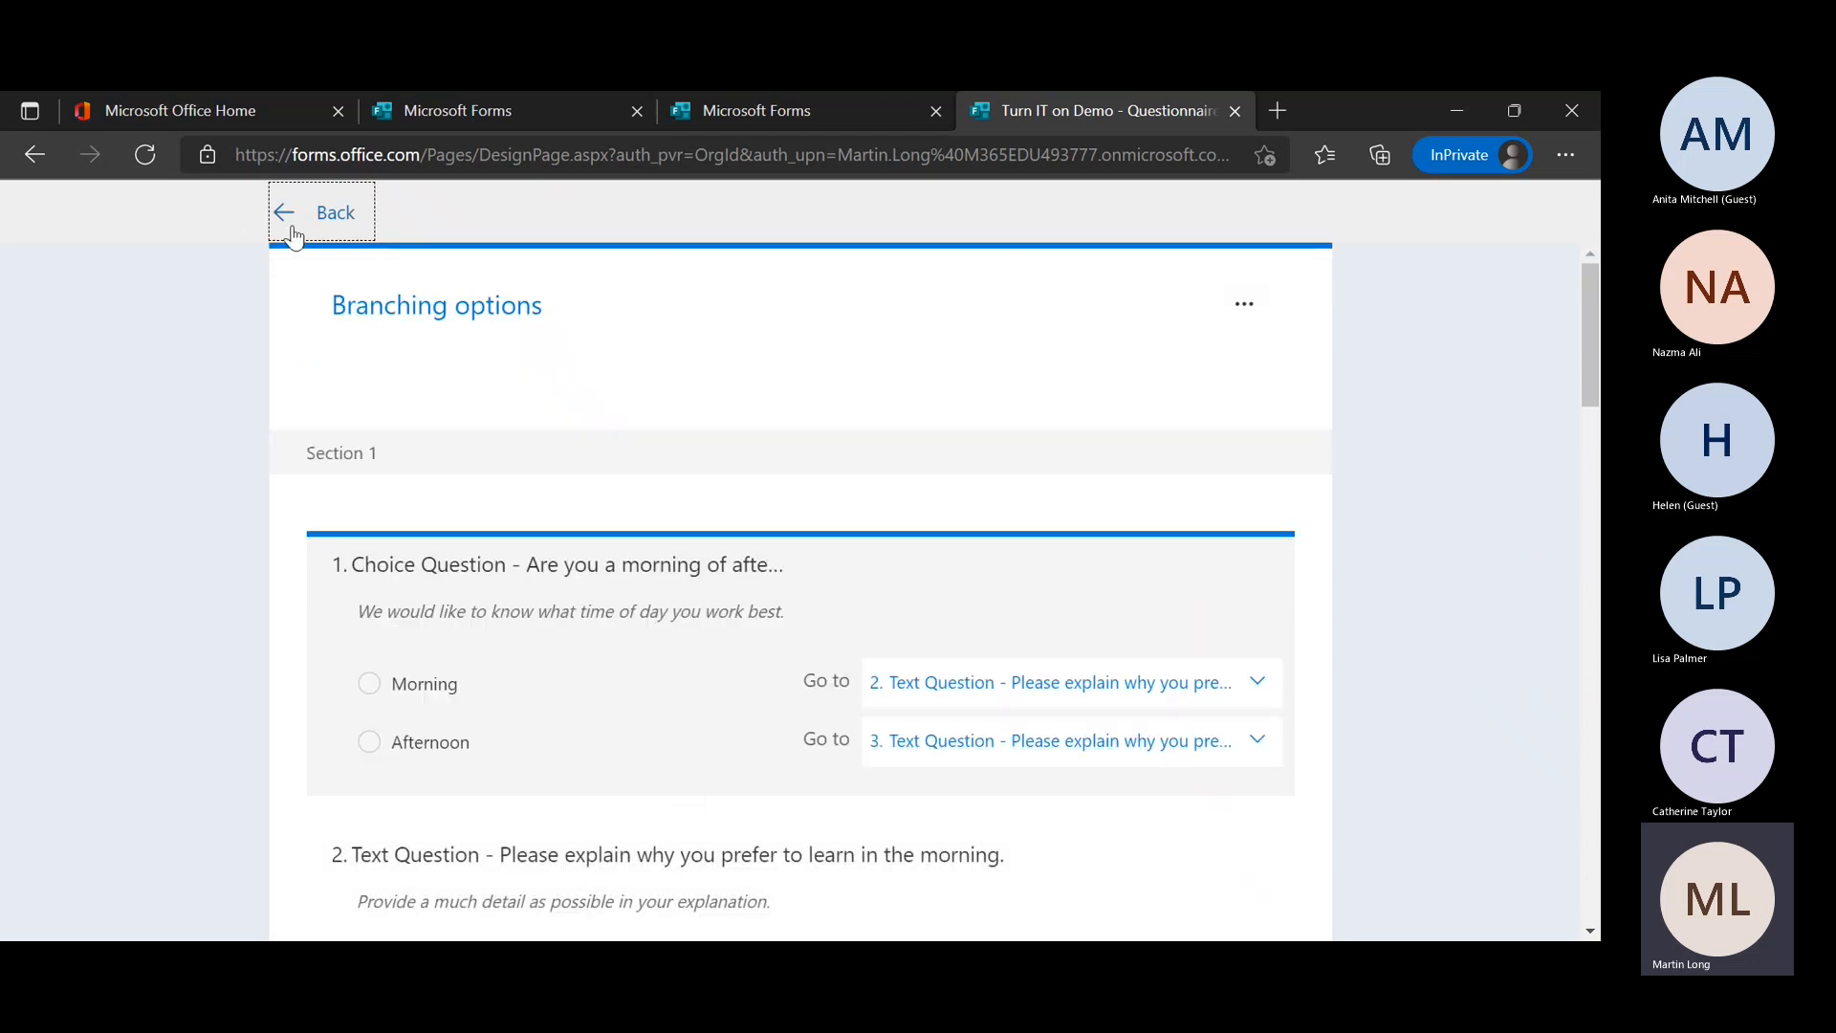
pyautogui.click(330, 239)
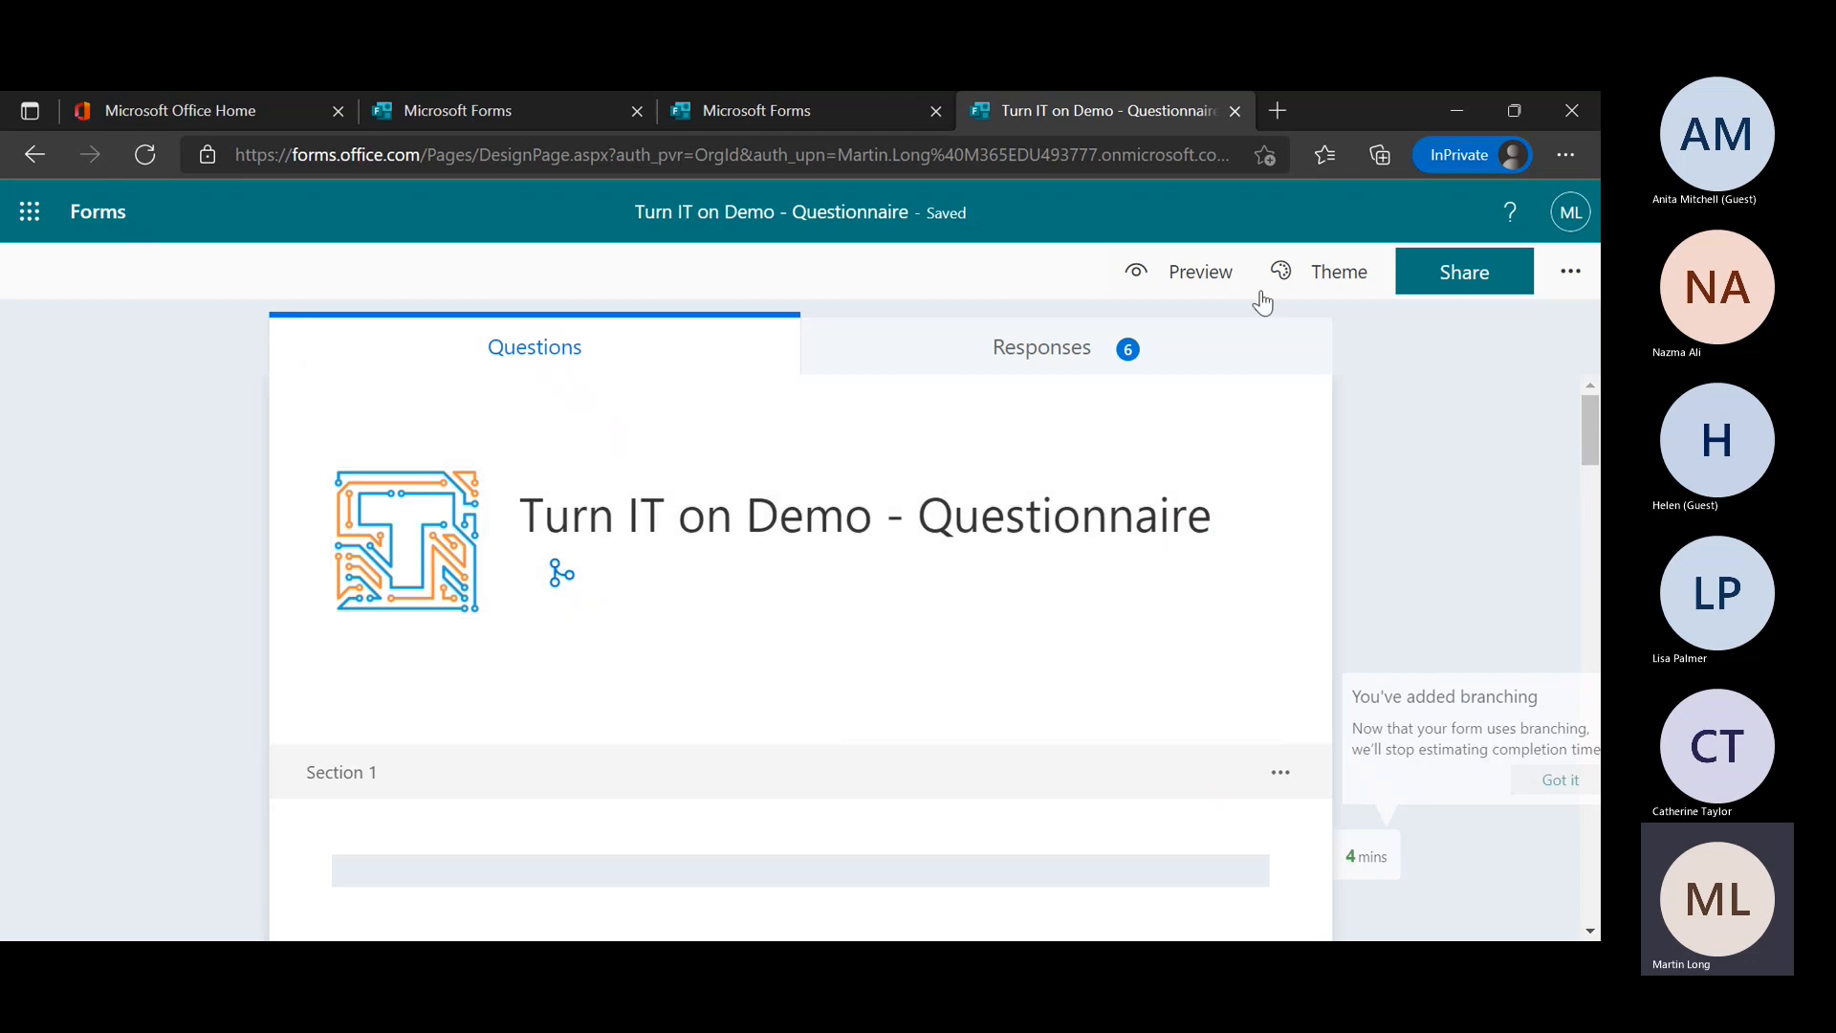
# Preview the questionnaire and answer question 1 with Afternoon to check the follow-up questions it branches to
pyautogui.click(1206, 273)
pyautogui.scroll(-3, 1518, 639)
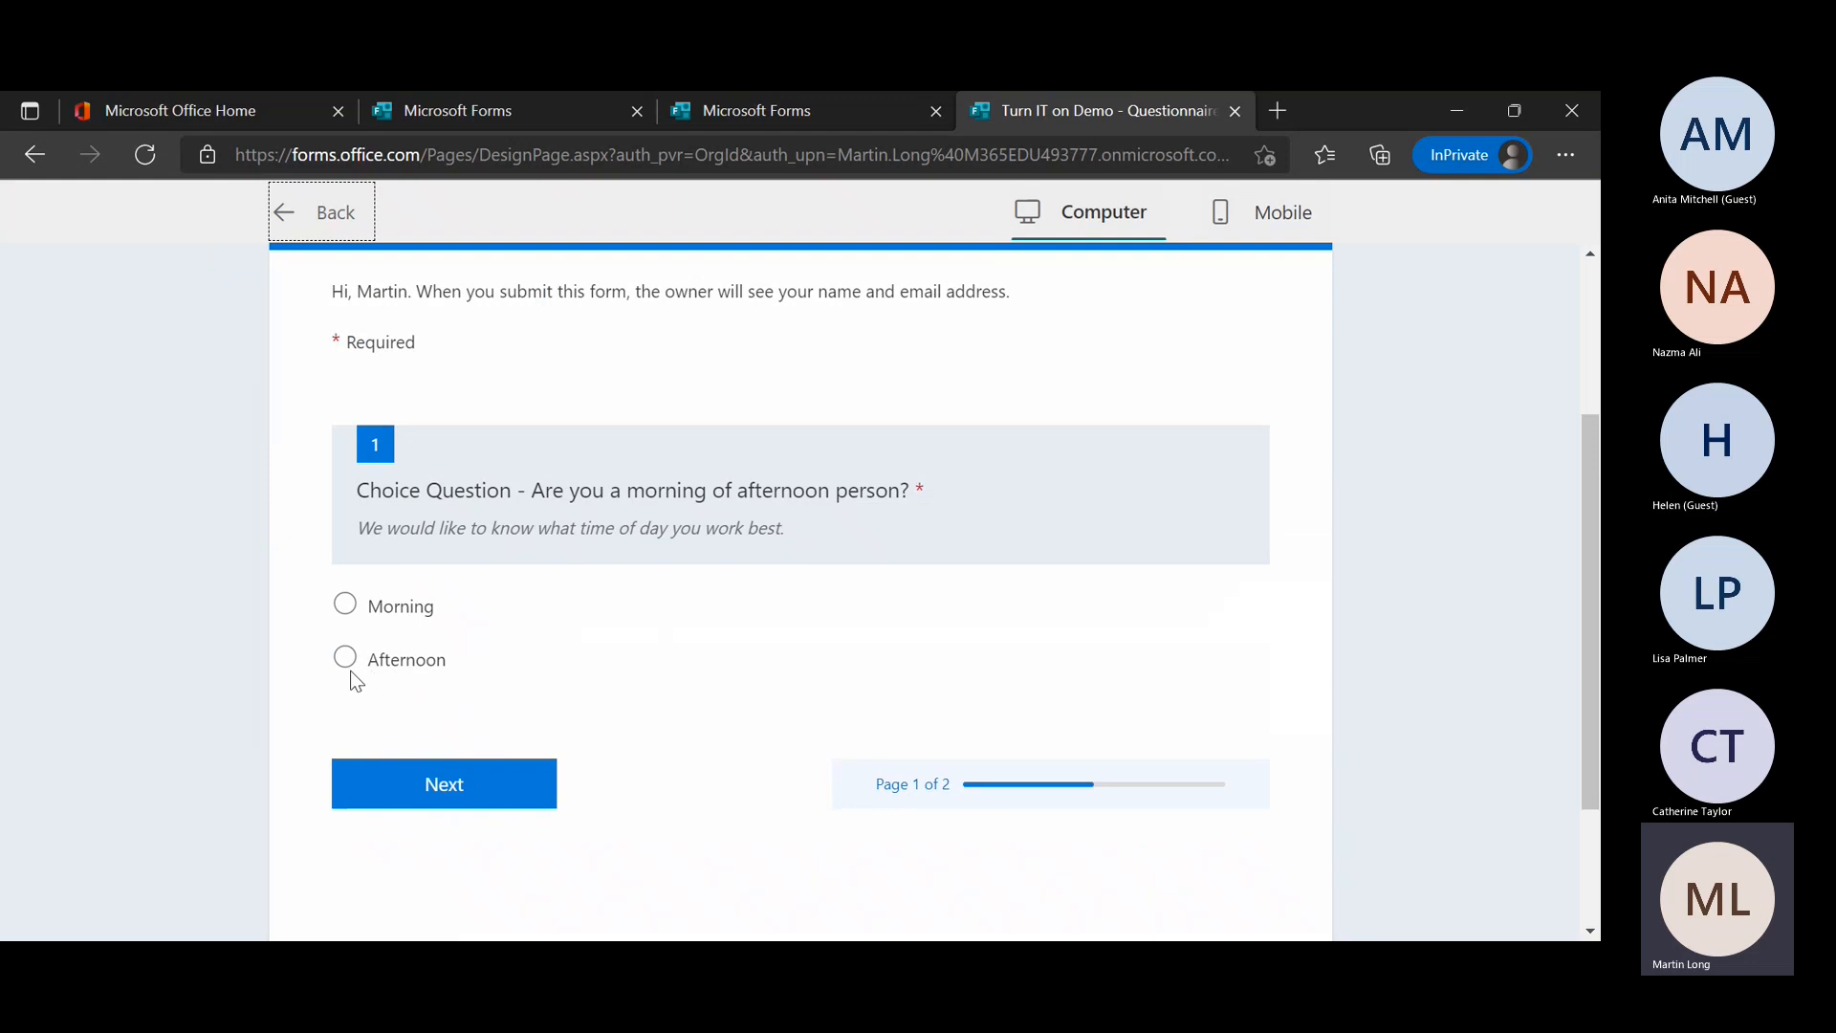
pyautogui.click(351, 672)
pyautogui.scroll(-4, 826, 698)
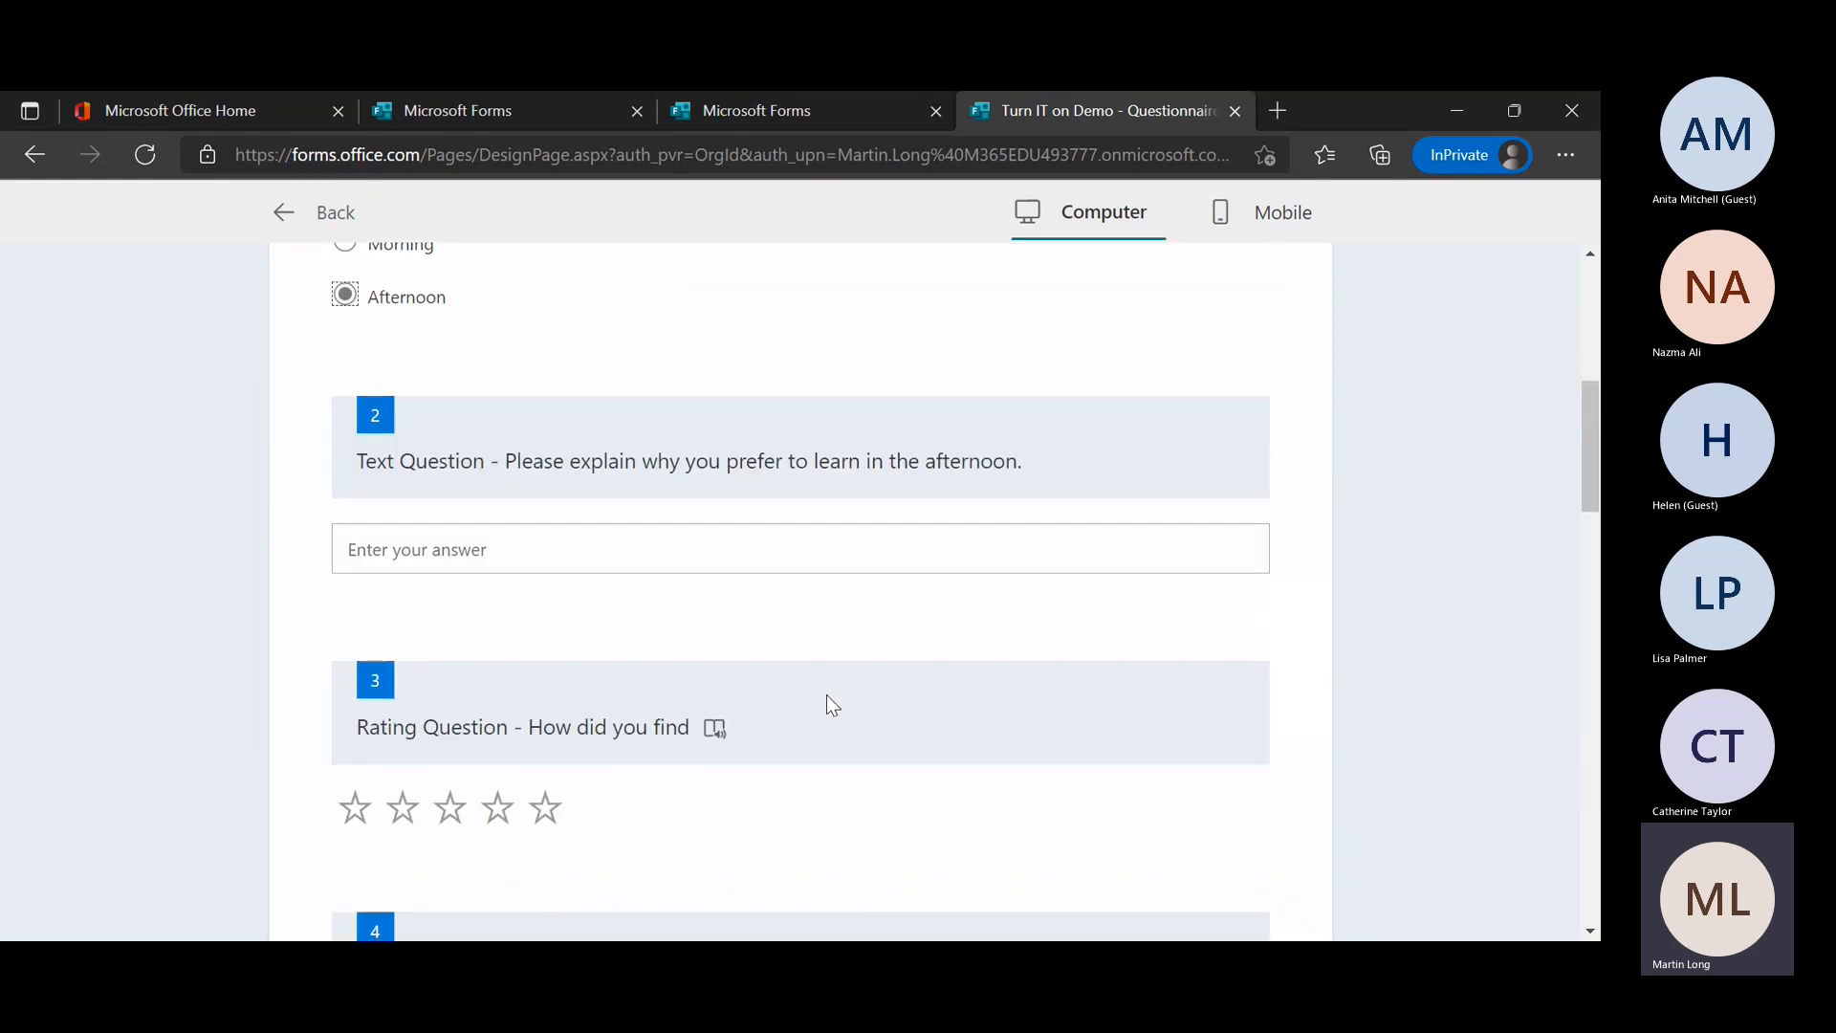
# Examine the previewed questions 2 to 4, opening the date picker of the Date Example question and closing it without choosing a date
pyautogui.scroll(1, 826, 694)
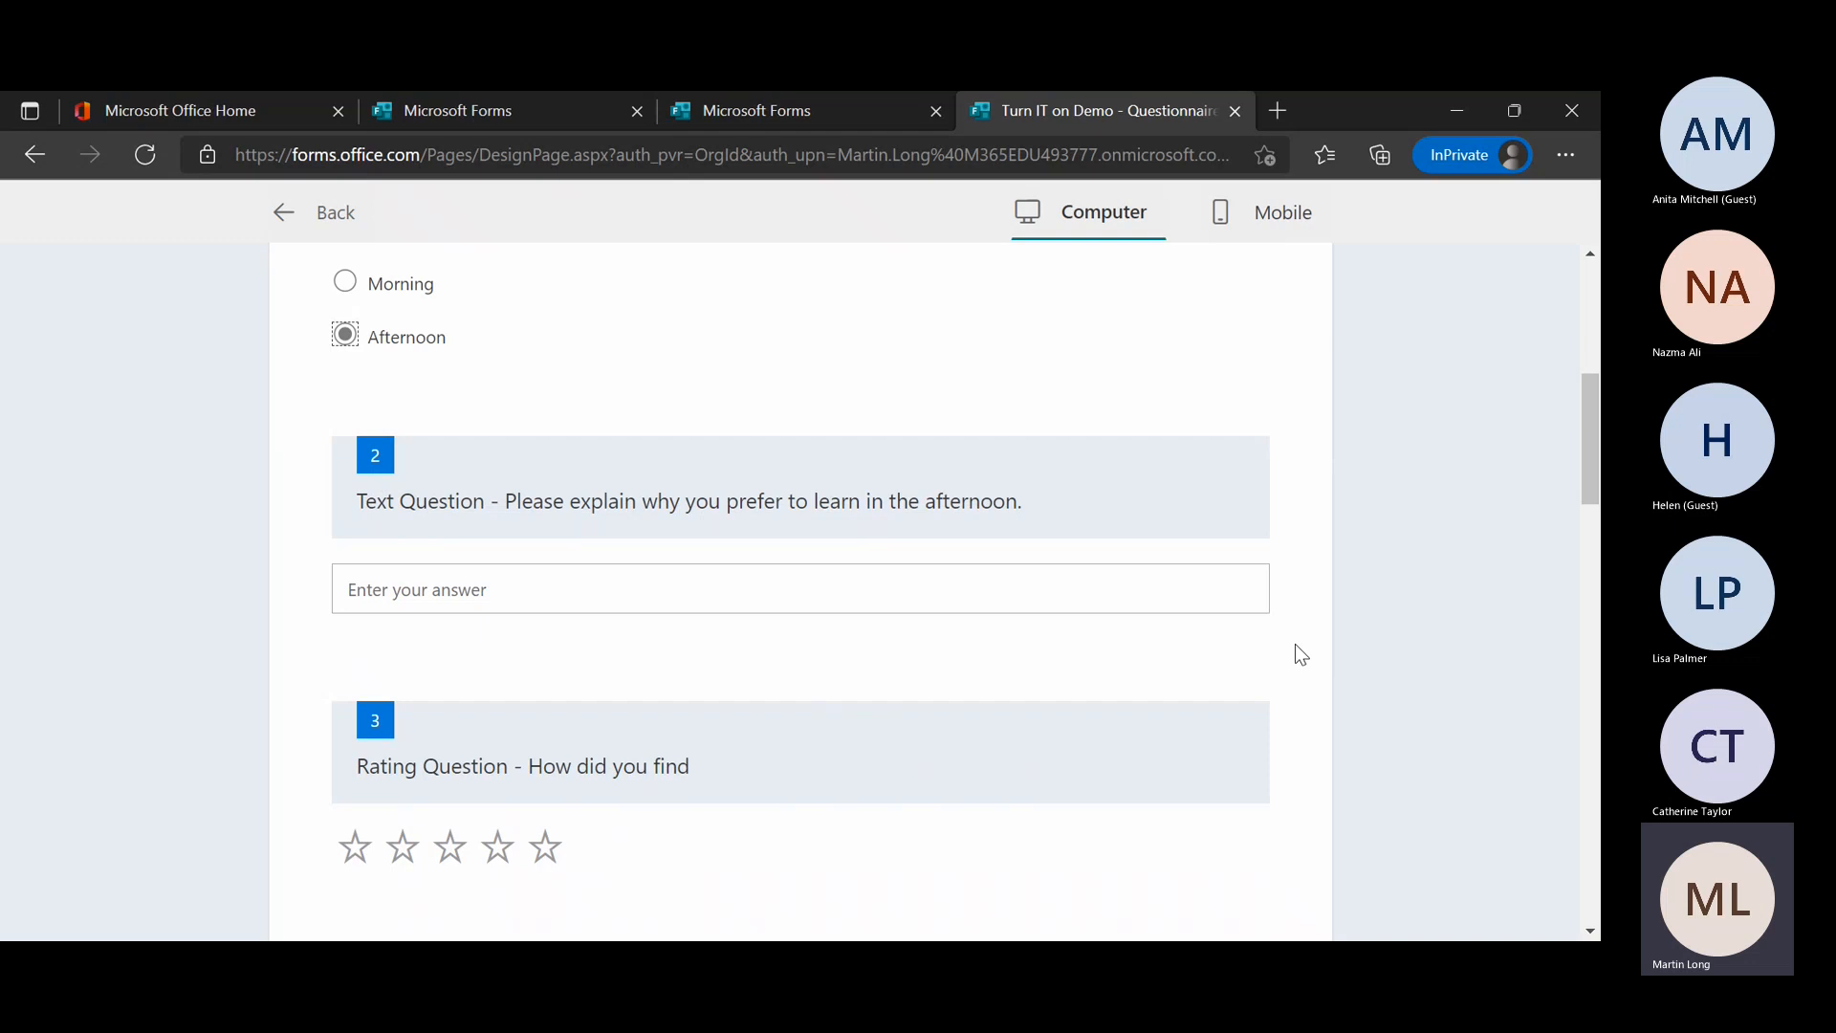
pyautogui.scroll(-2, 1295, 645)
pyautogui.scroll(-1, 1295, 644)
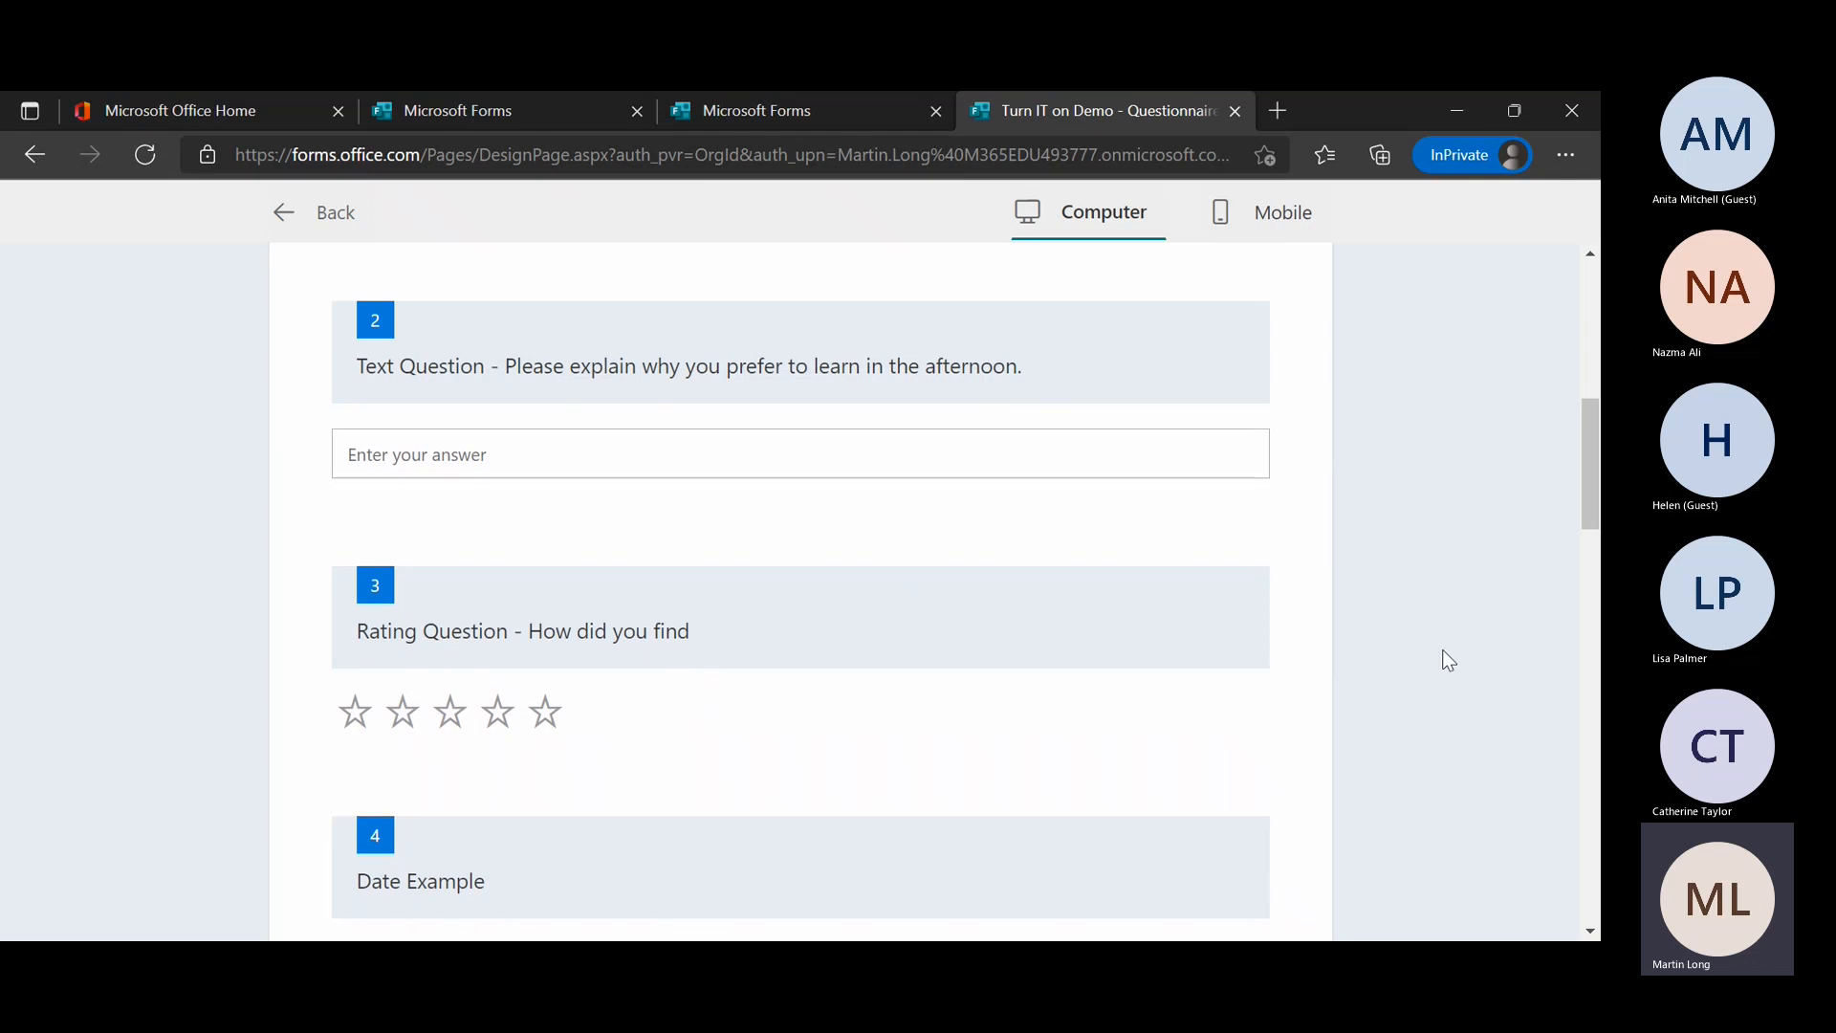
pyautogui.scroll(-3, 1442, 656)
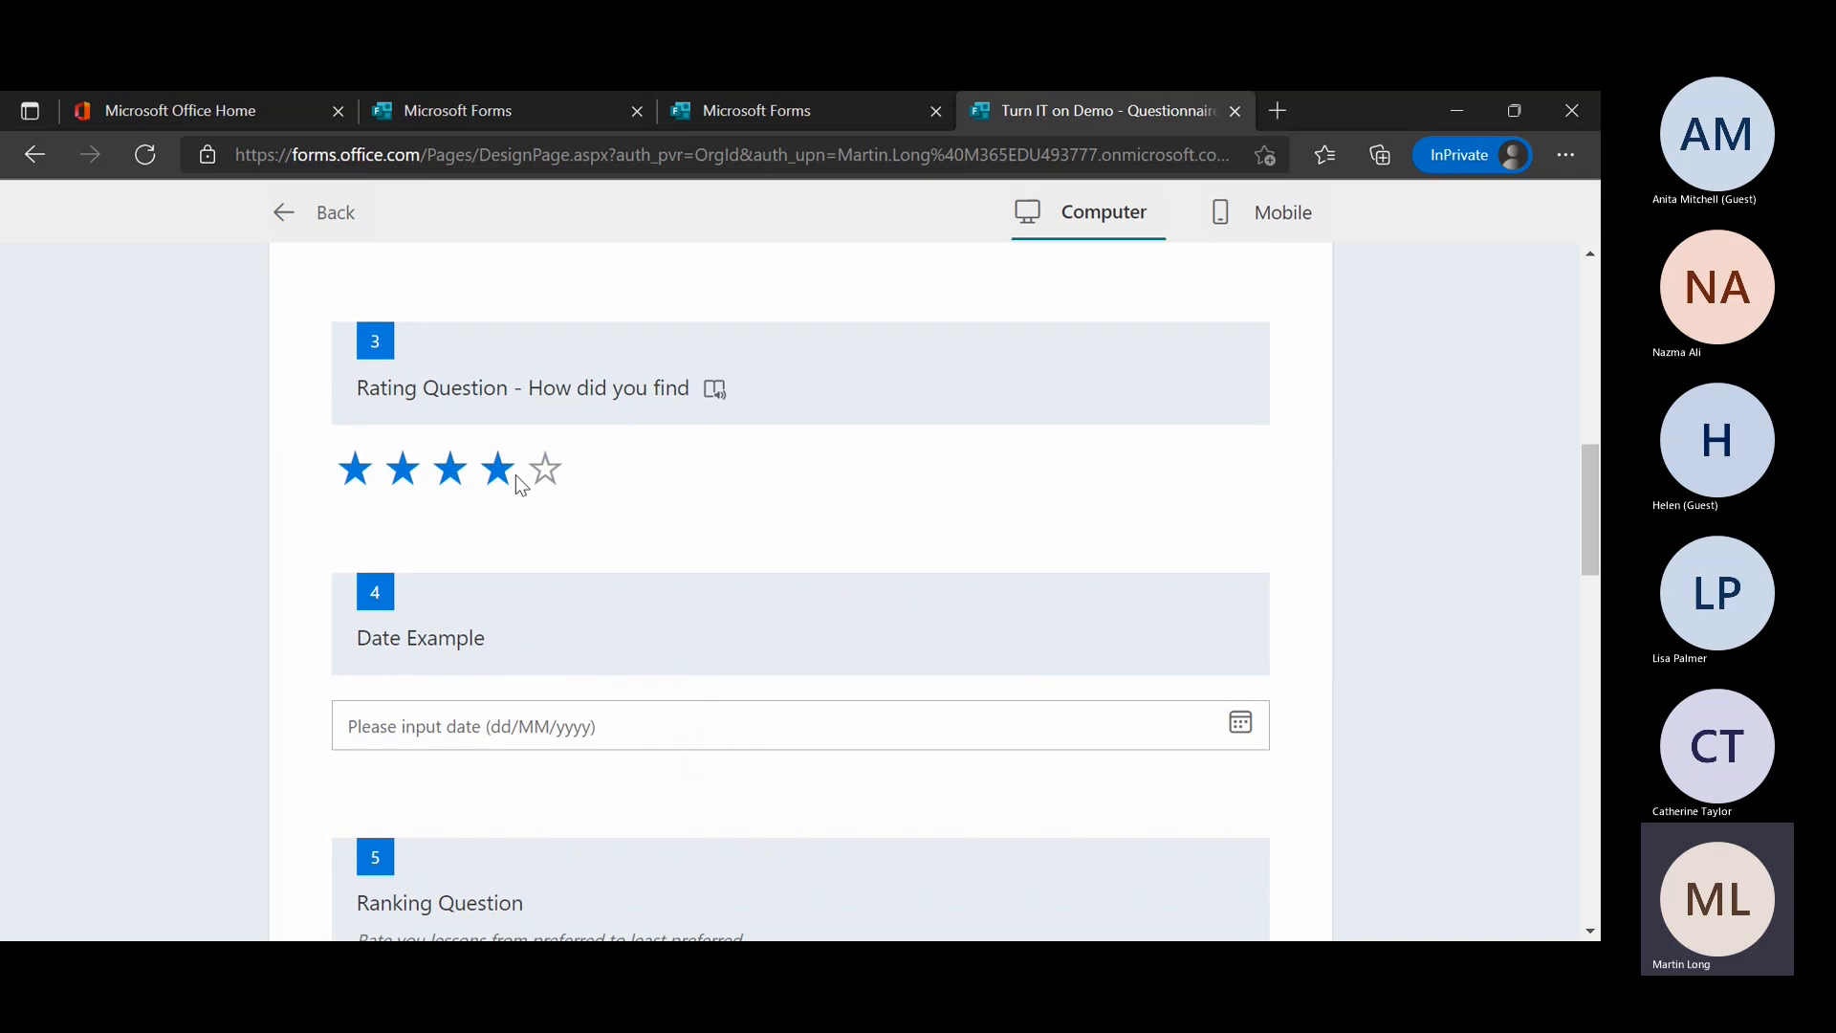
pyautogui.scroll(-4, 770, 627)
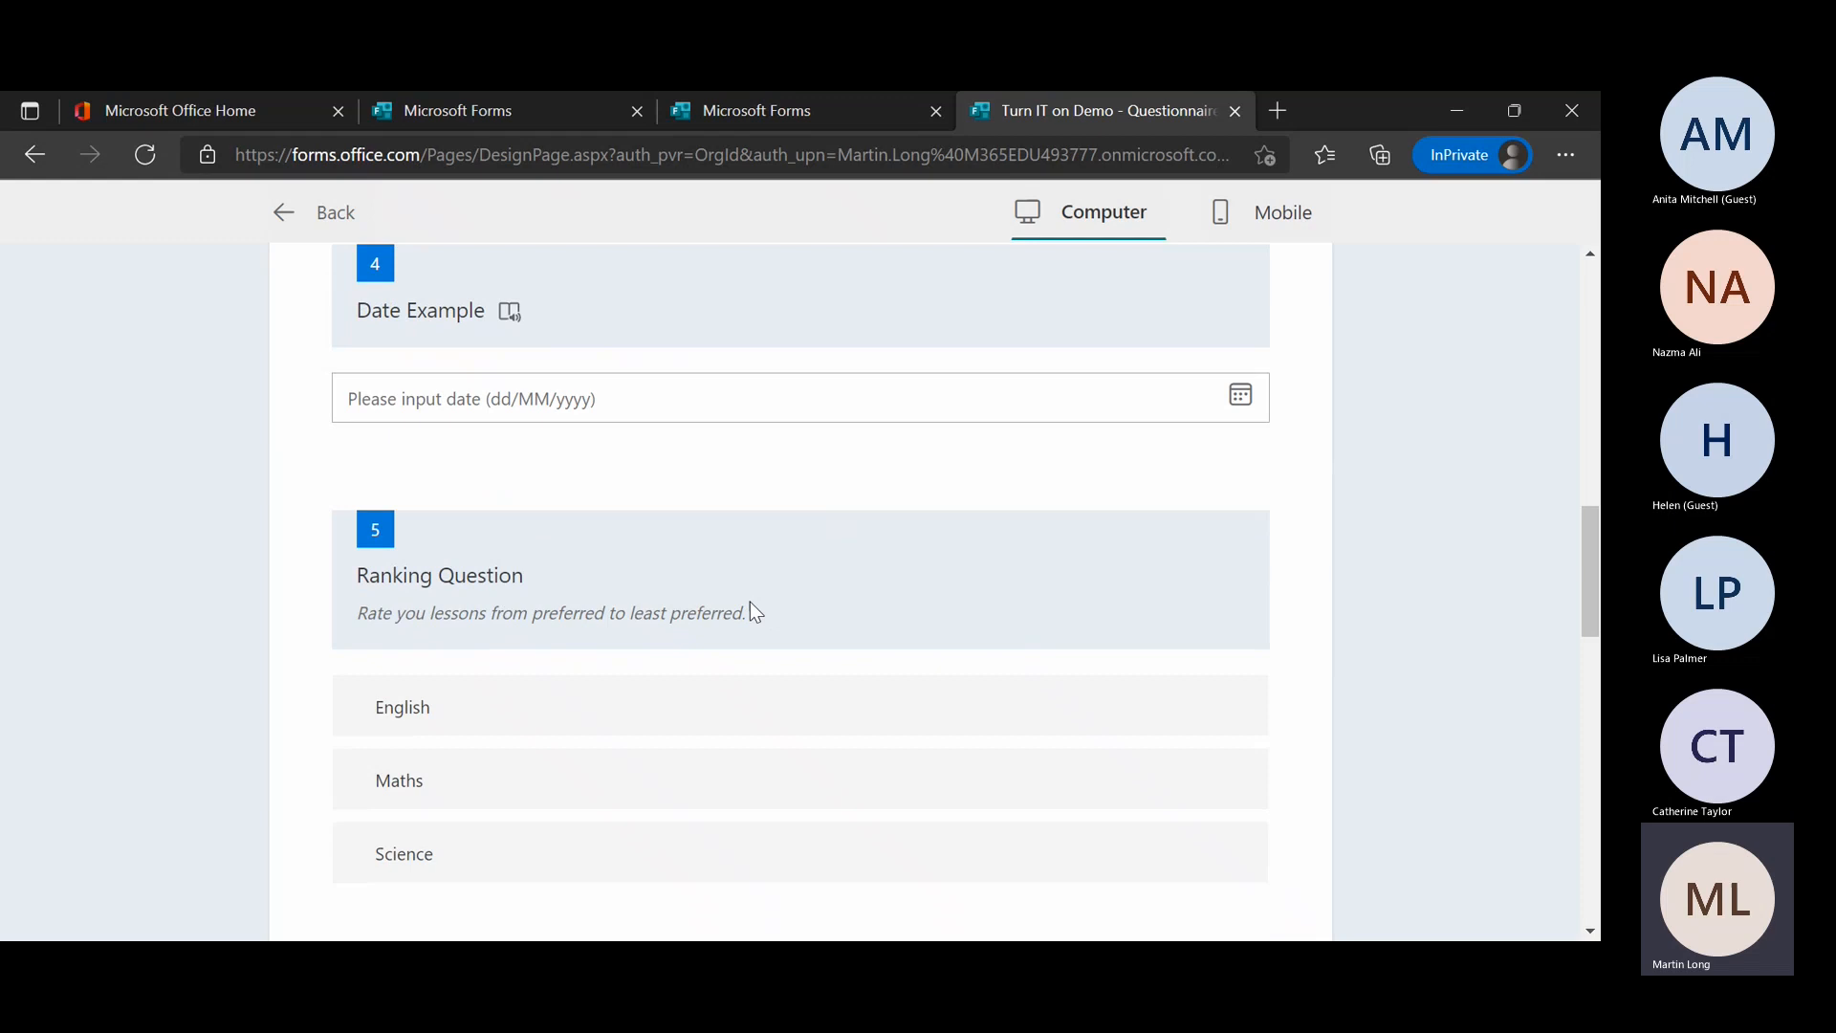
pyautogui.click(707, 395)
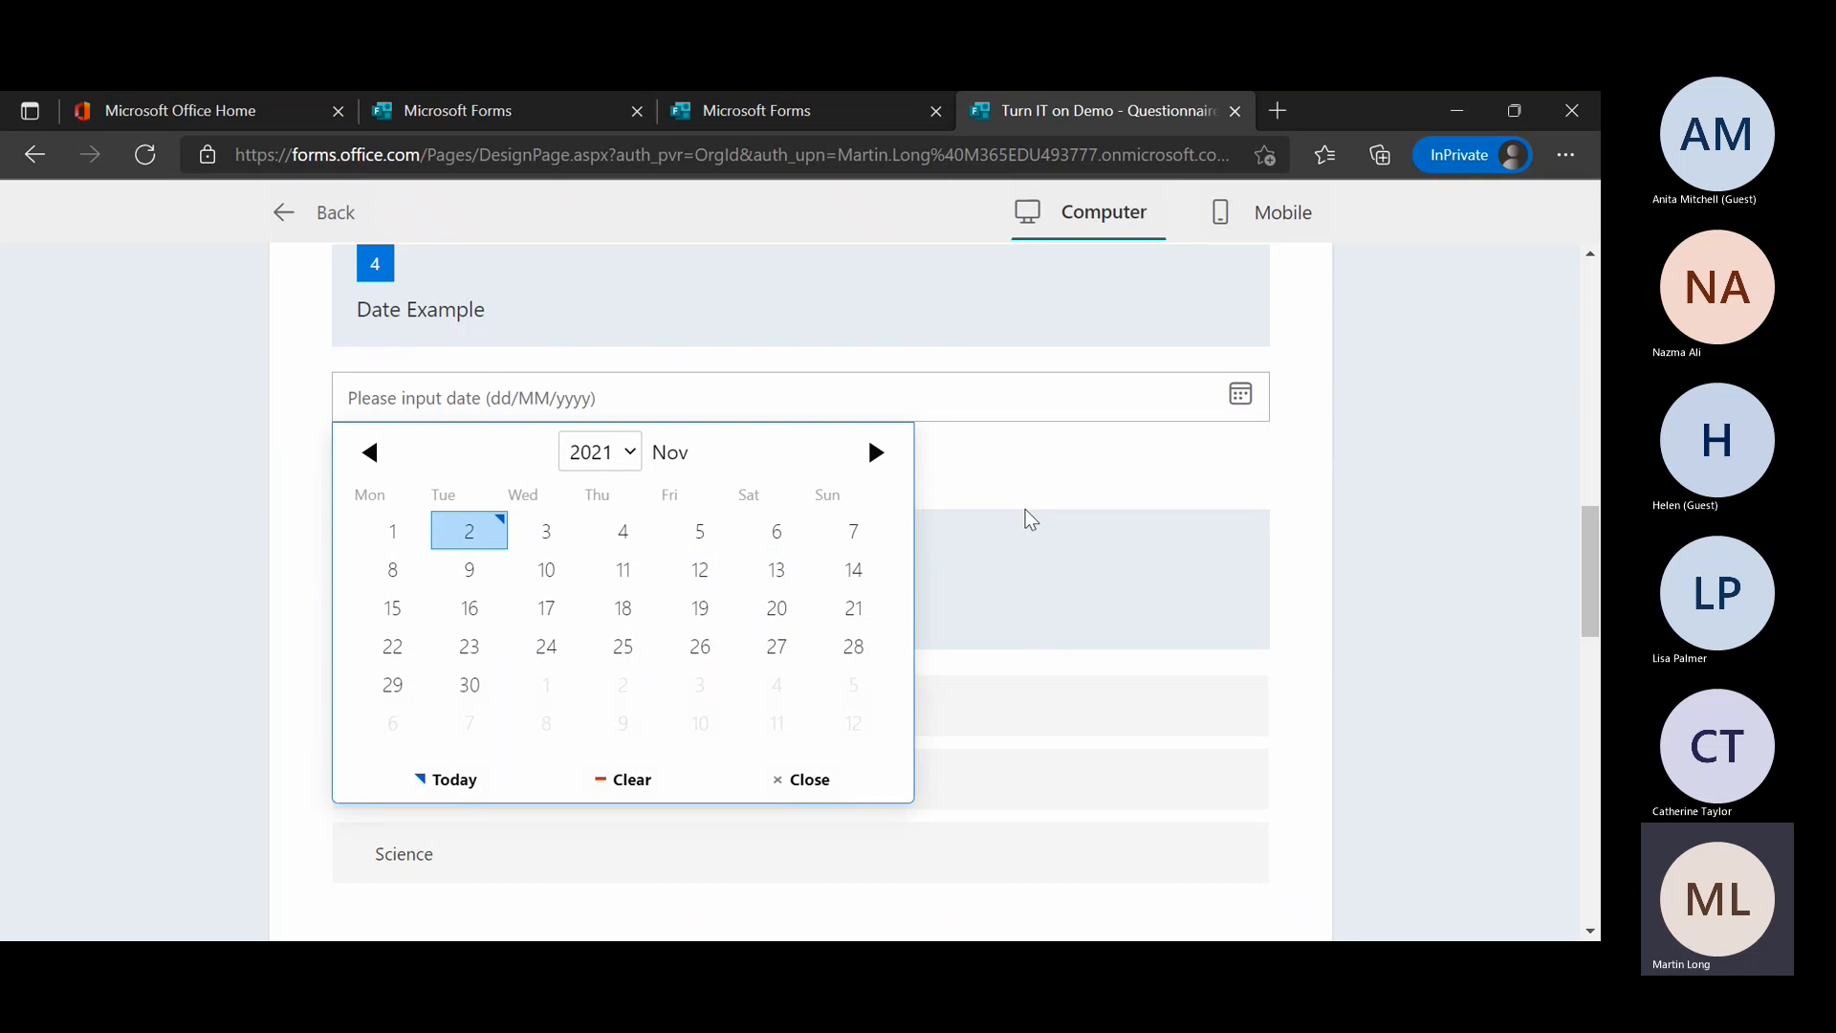
pyautogui.click(1337, 465)
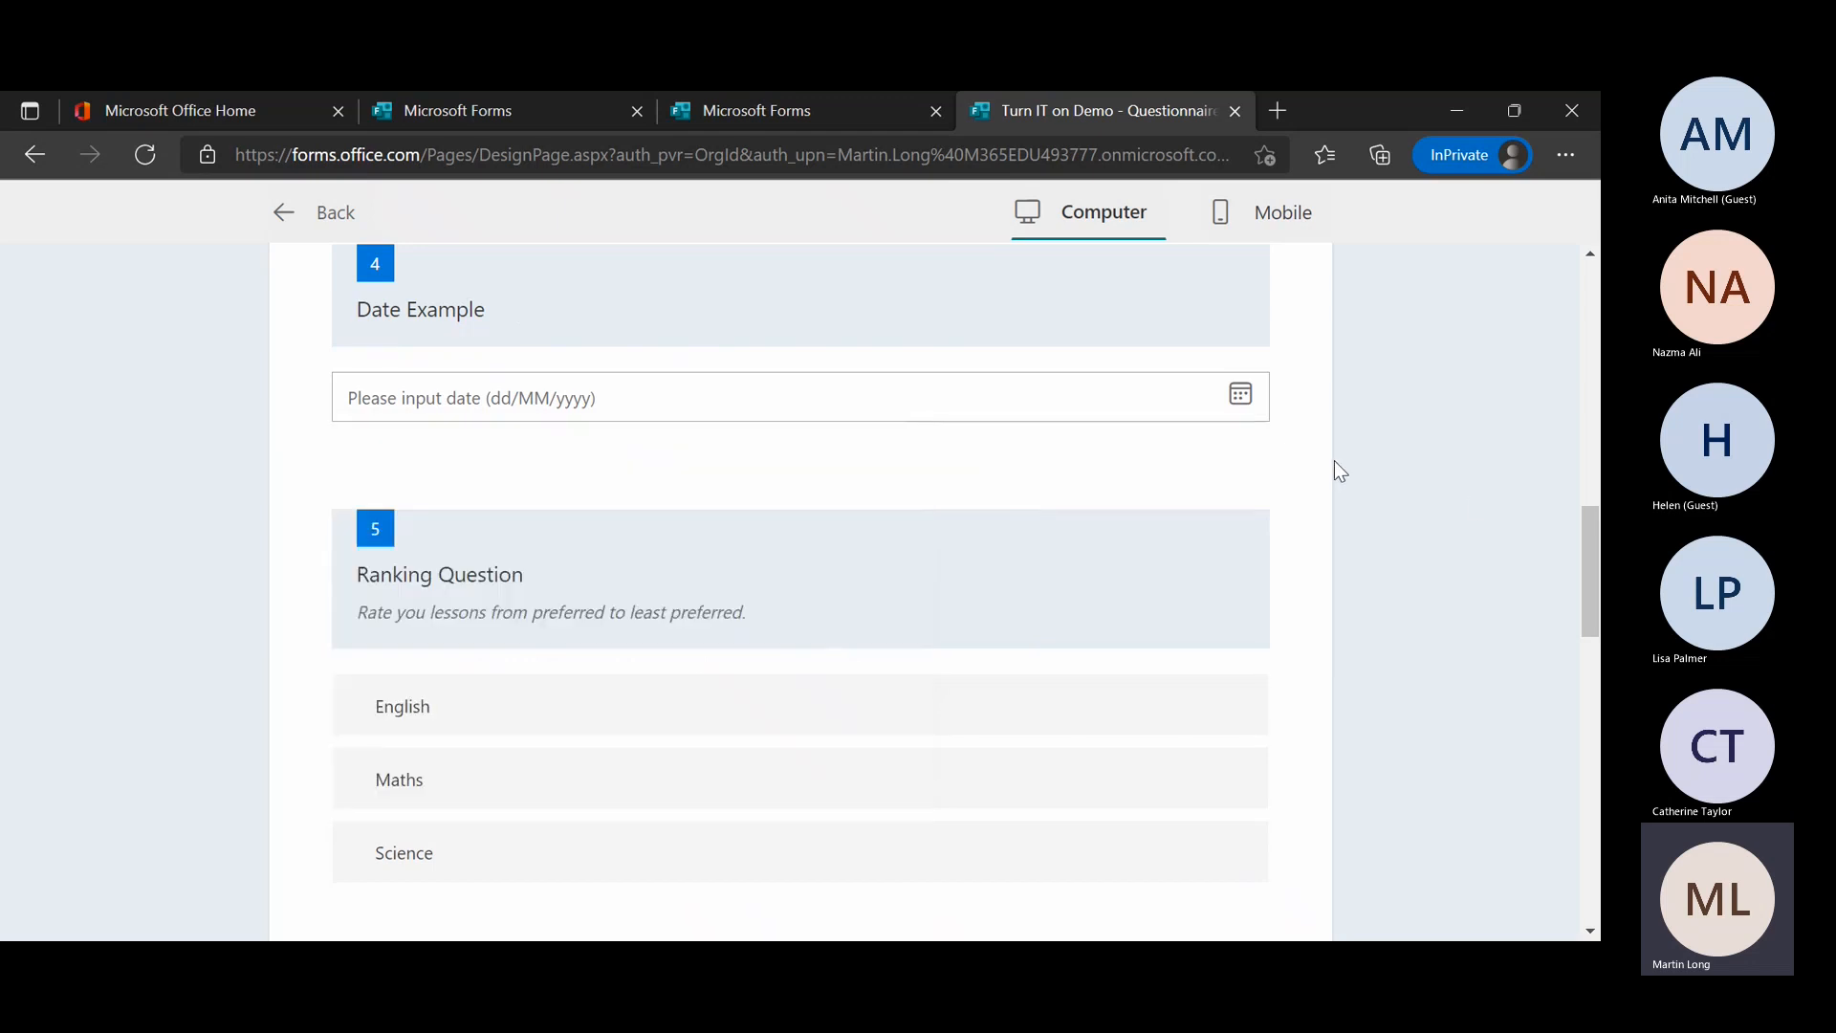
# Rank the lessons in question 5 with Science first, English second and Maths third
pyautogui.scroll(-3, 1249, 594)
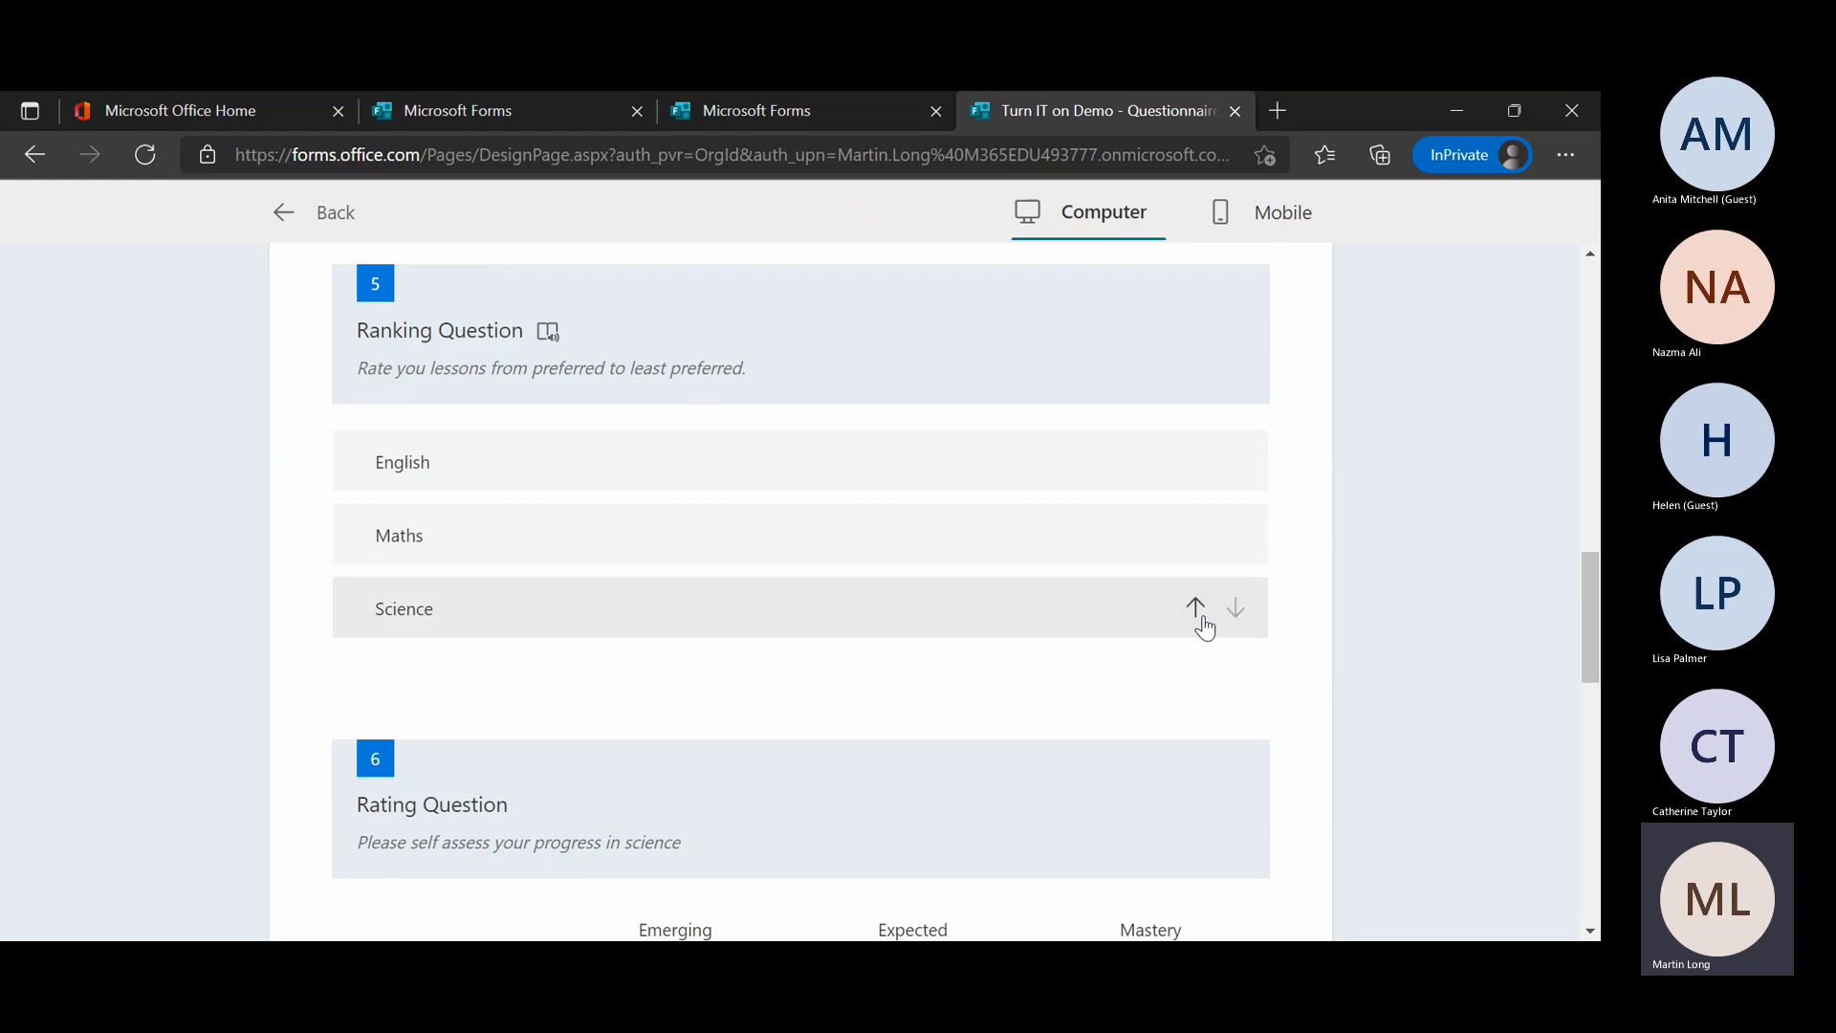
pyautogui.click(1196, 609)
pyautogui.click(1196, 534)
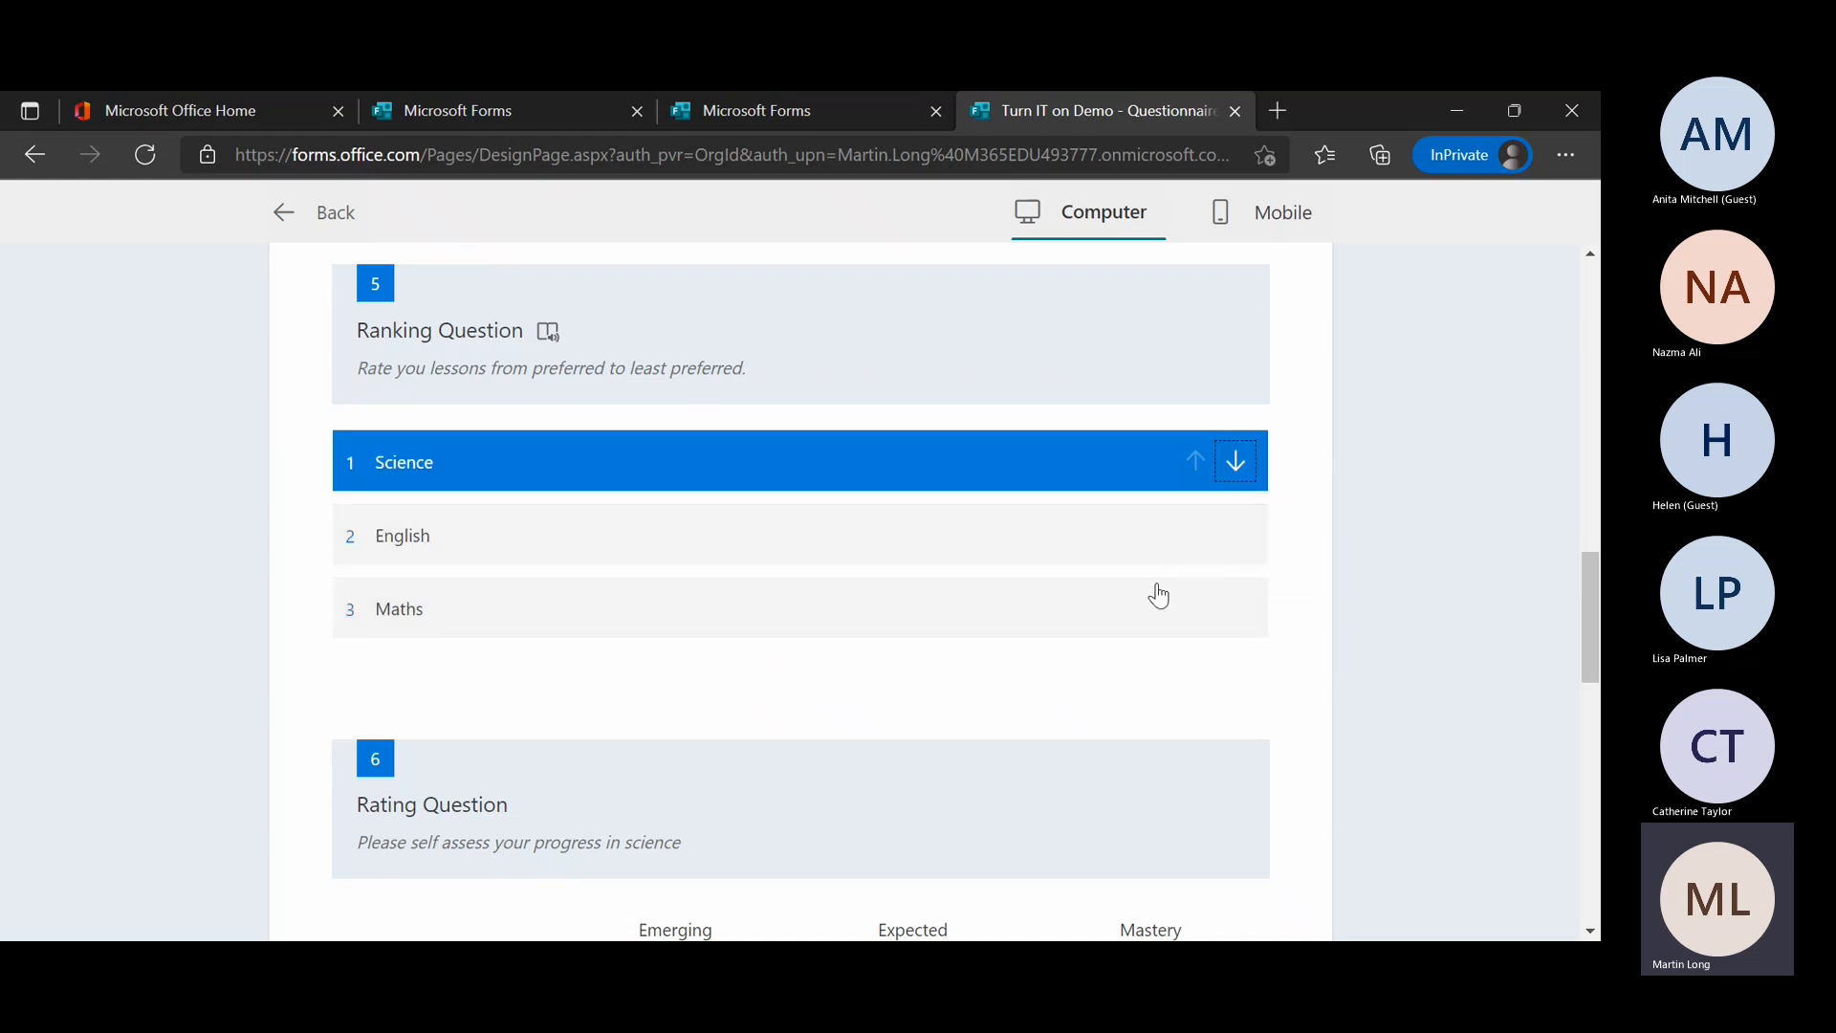
pyautogui.click(1196, 609)
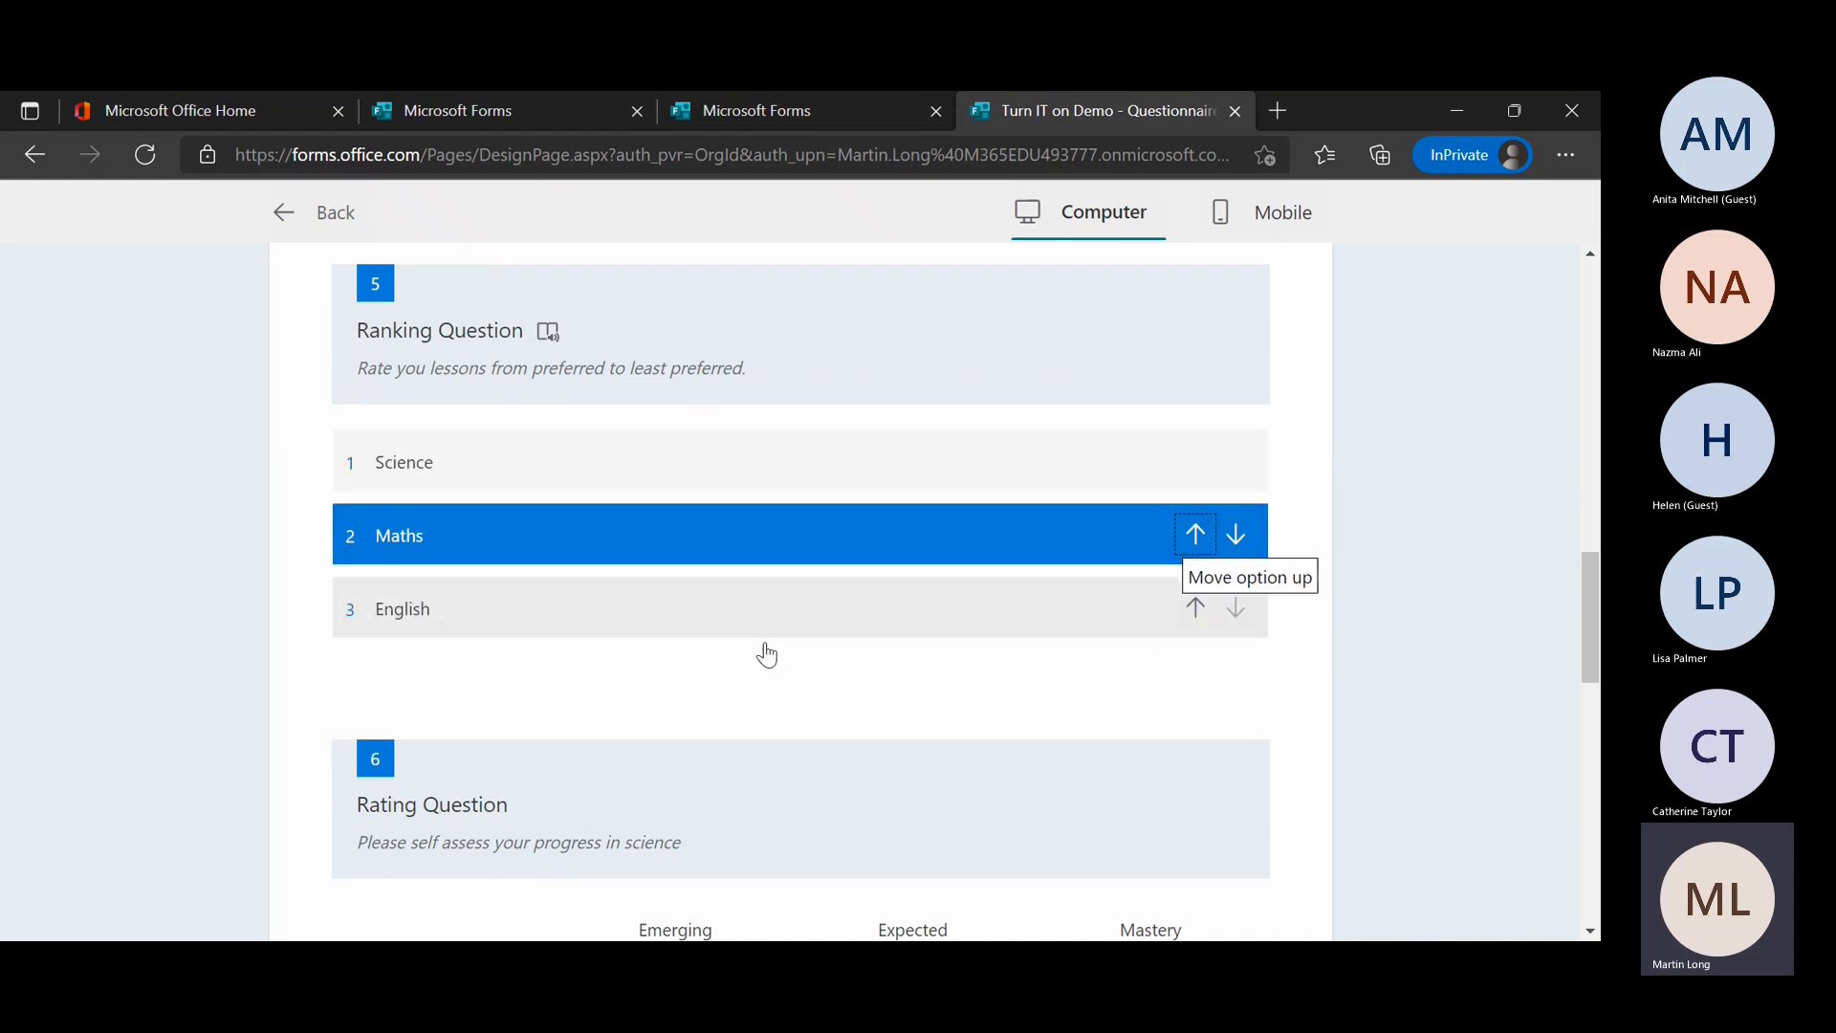
pyautogui.click(1236, 535)
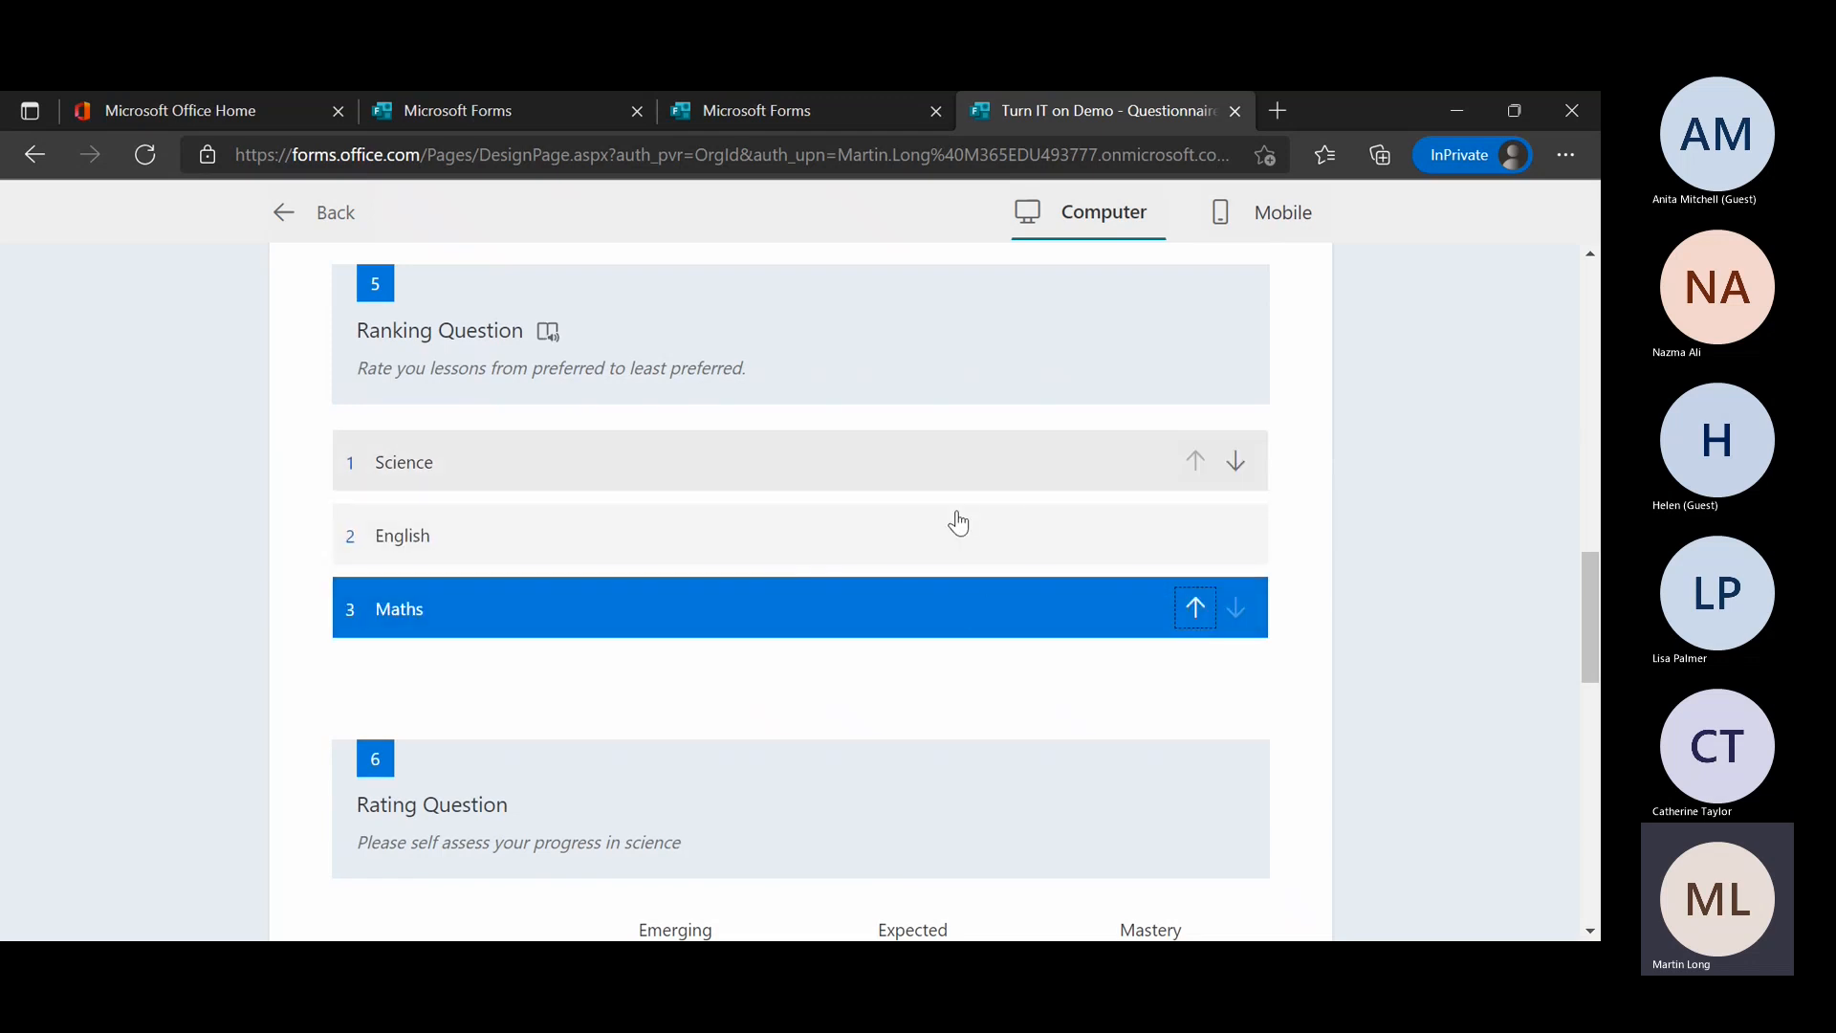
# Answer the science self-assessment in question 6 with Biology as Emerging, Chemistry as Mastery and Physics as Expected
pyautogui.scroll(-5, 966, 694)
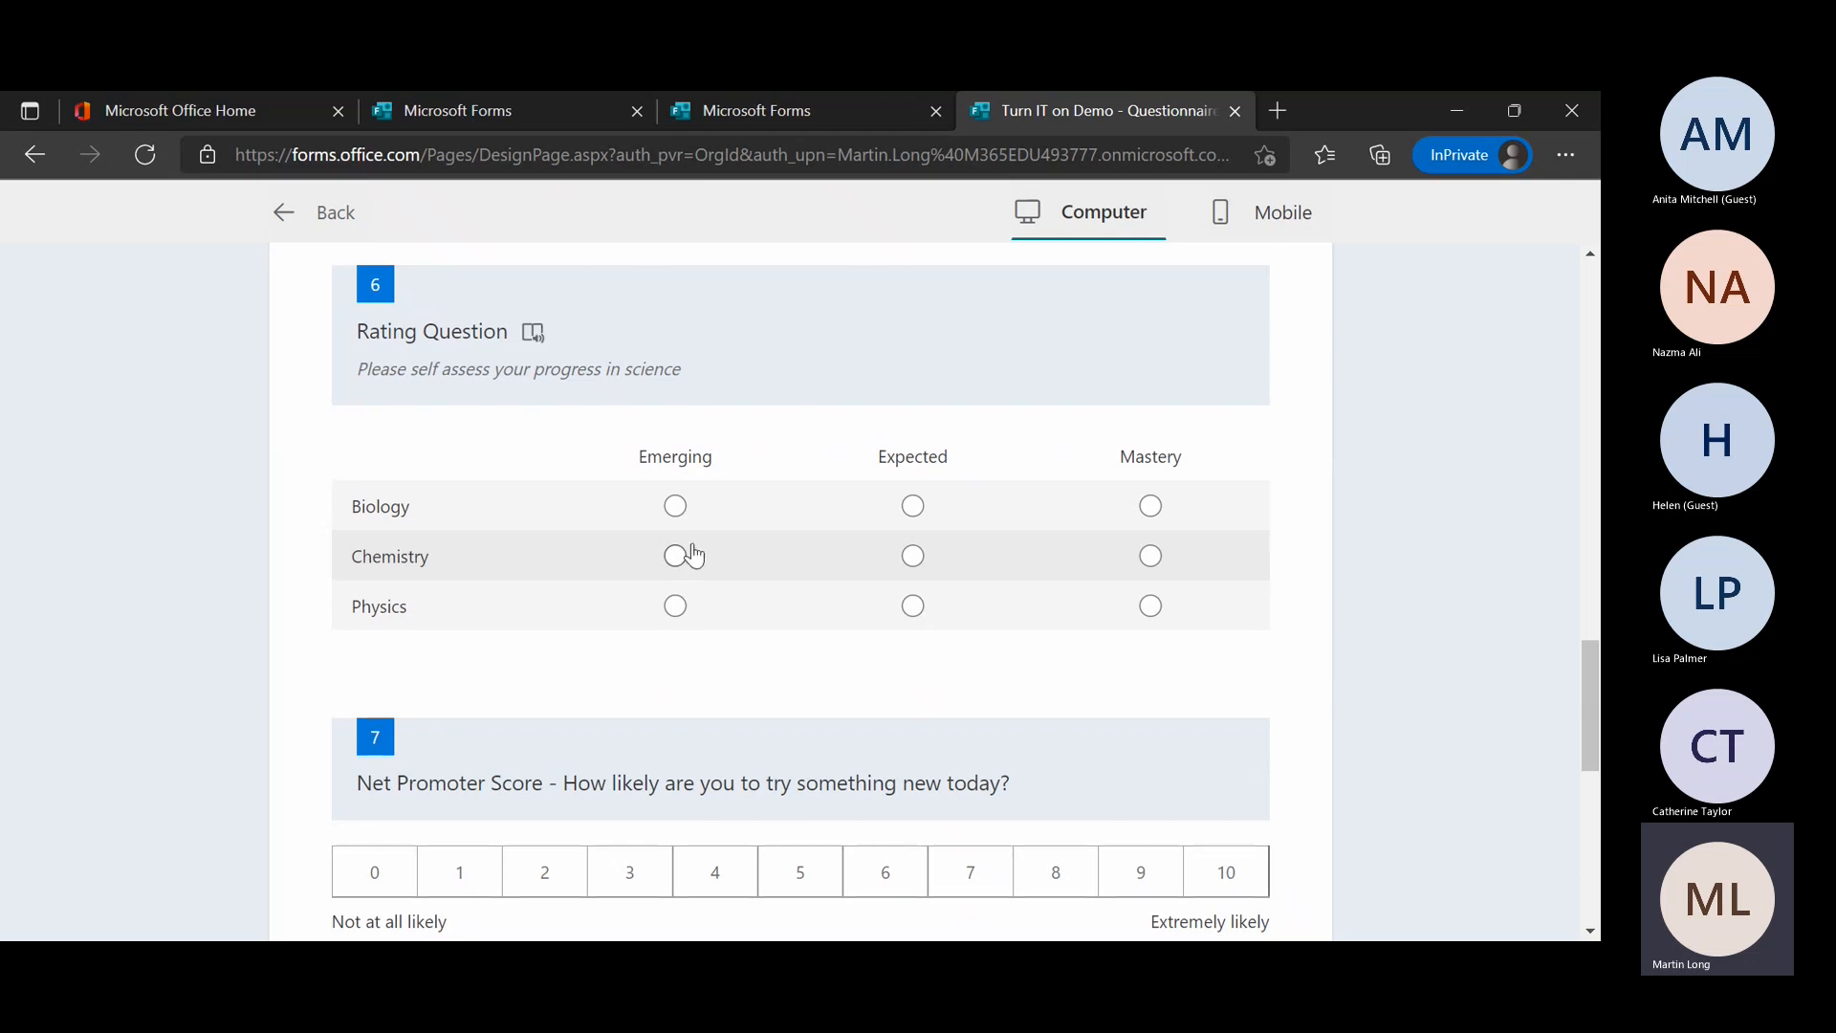
pyautogui.click(675, 506)
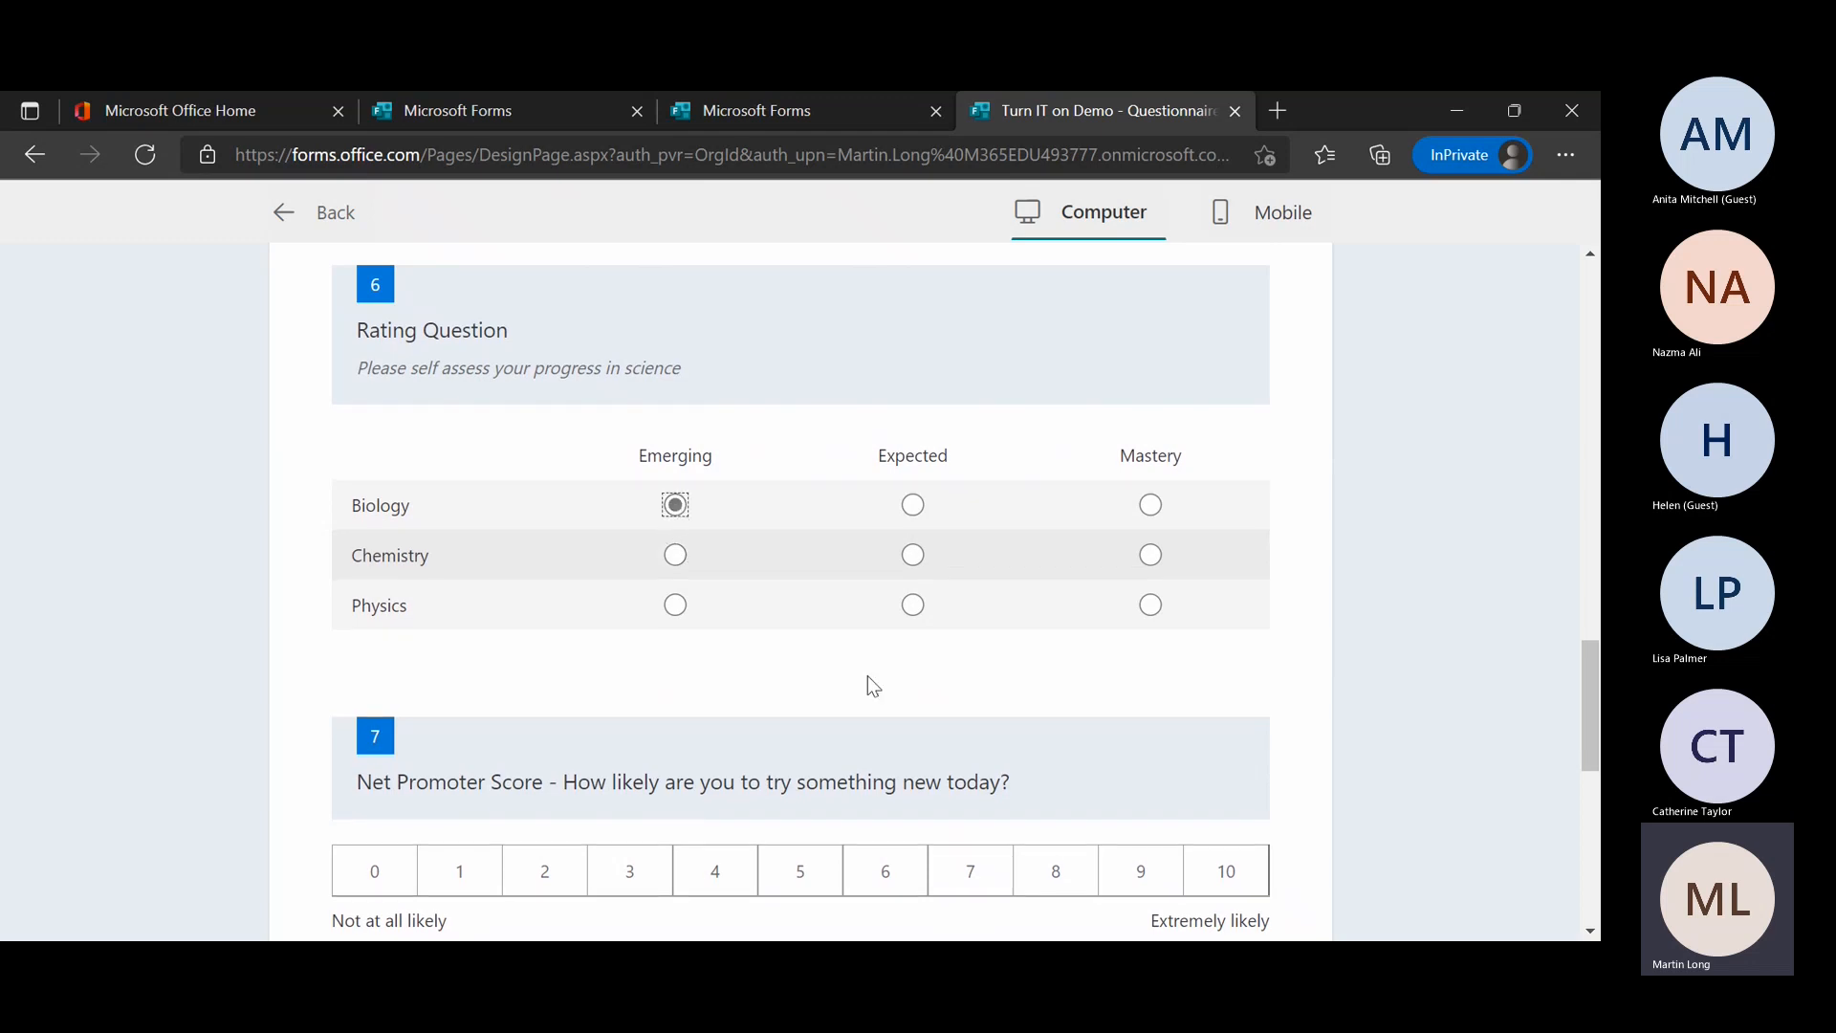
pyautogui.click(1150, 605)
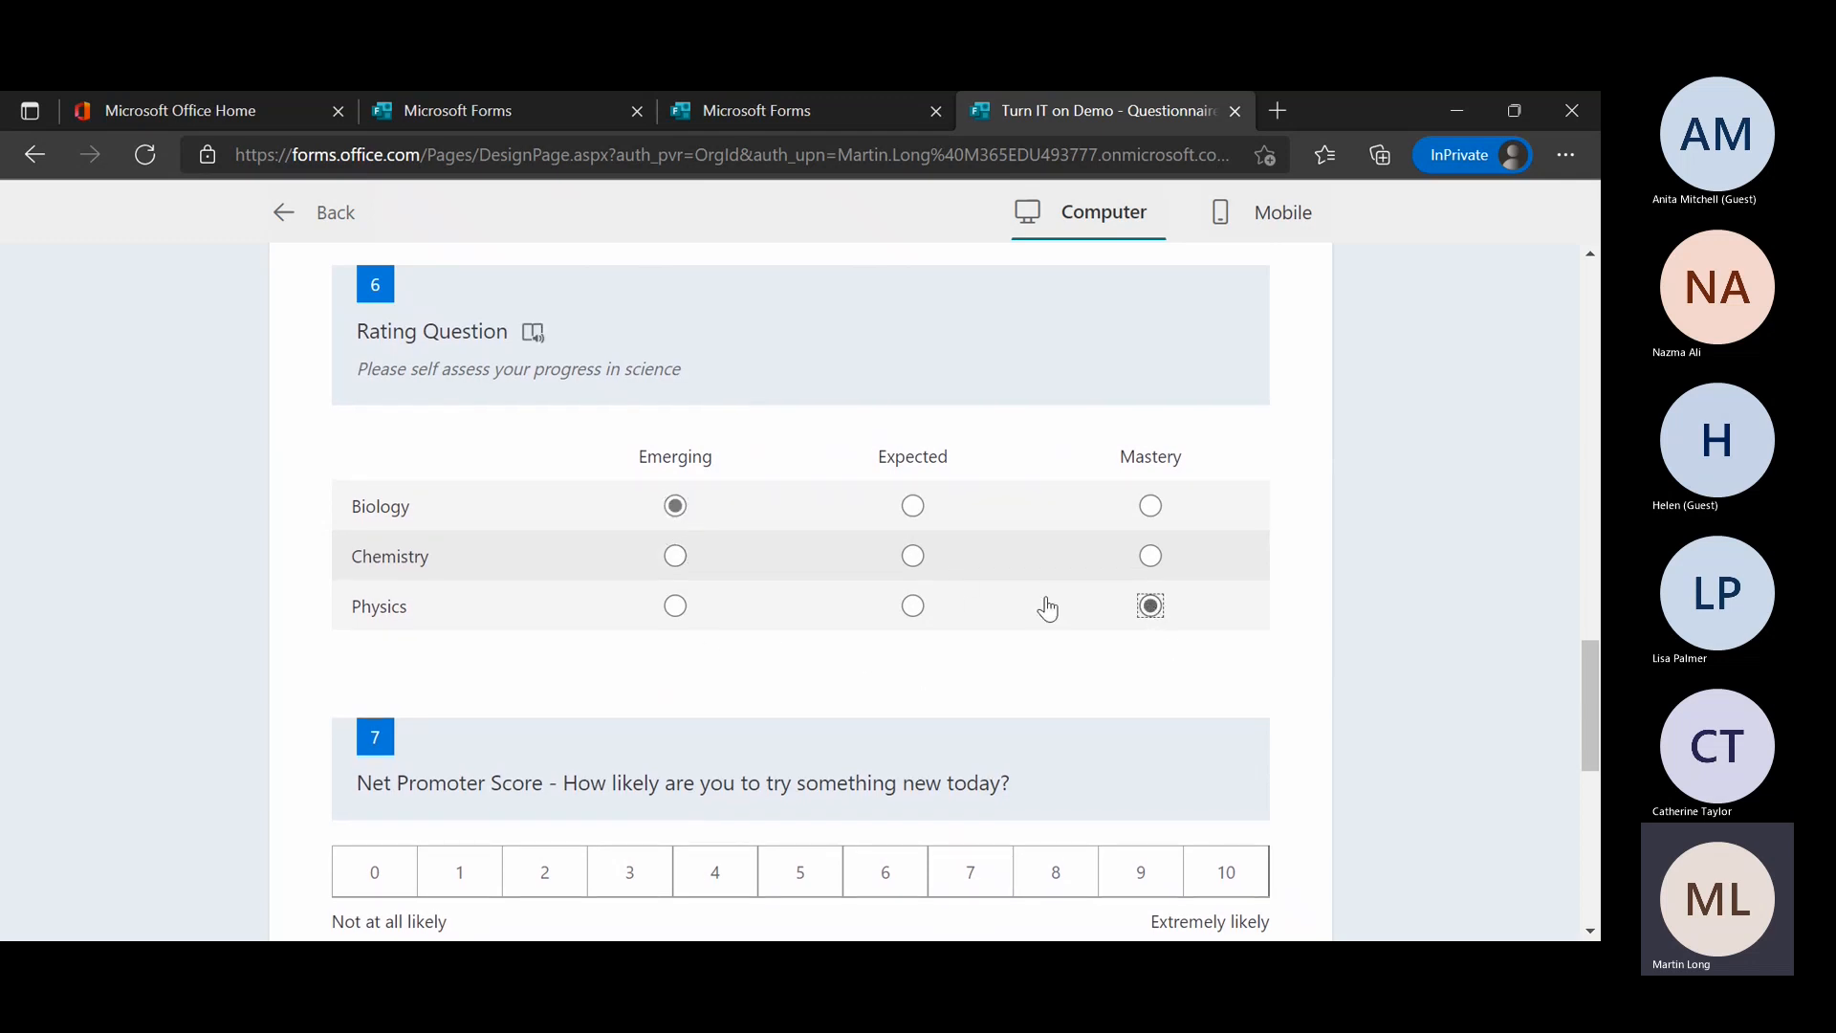
pyautogui.click(910, 558)
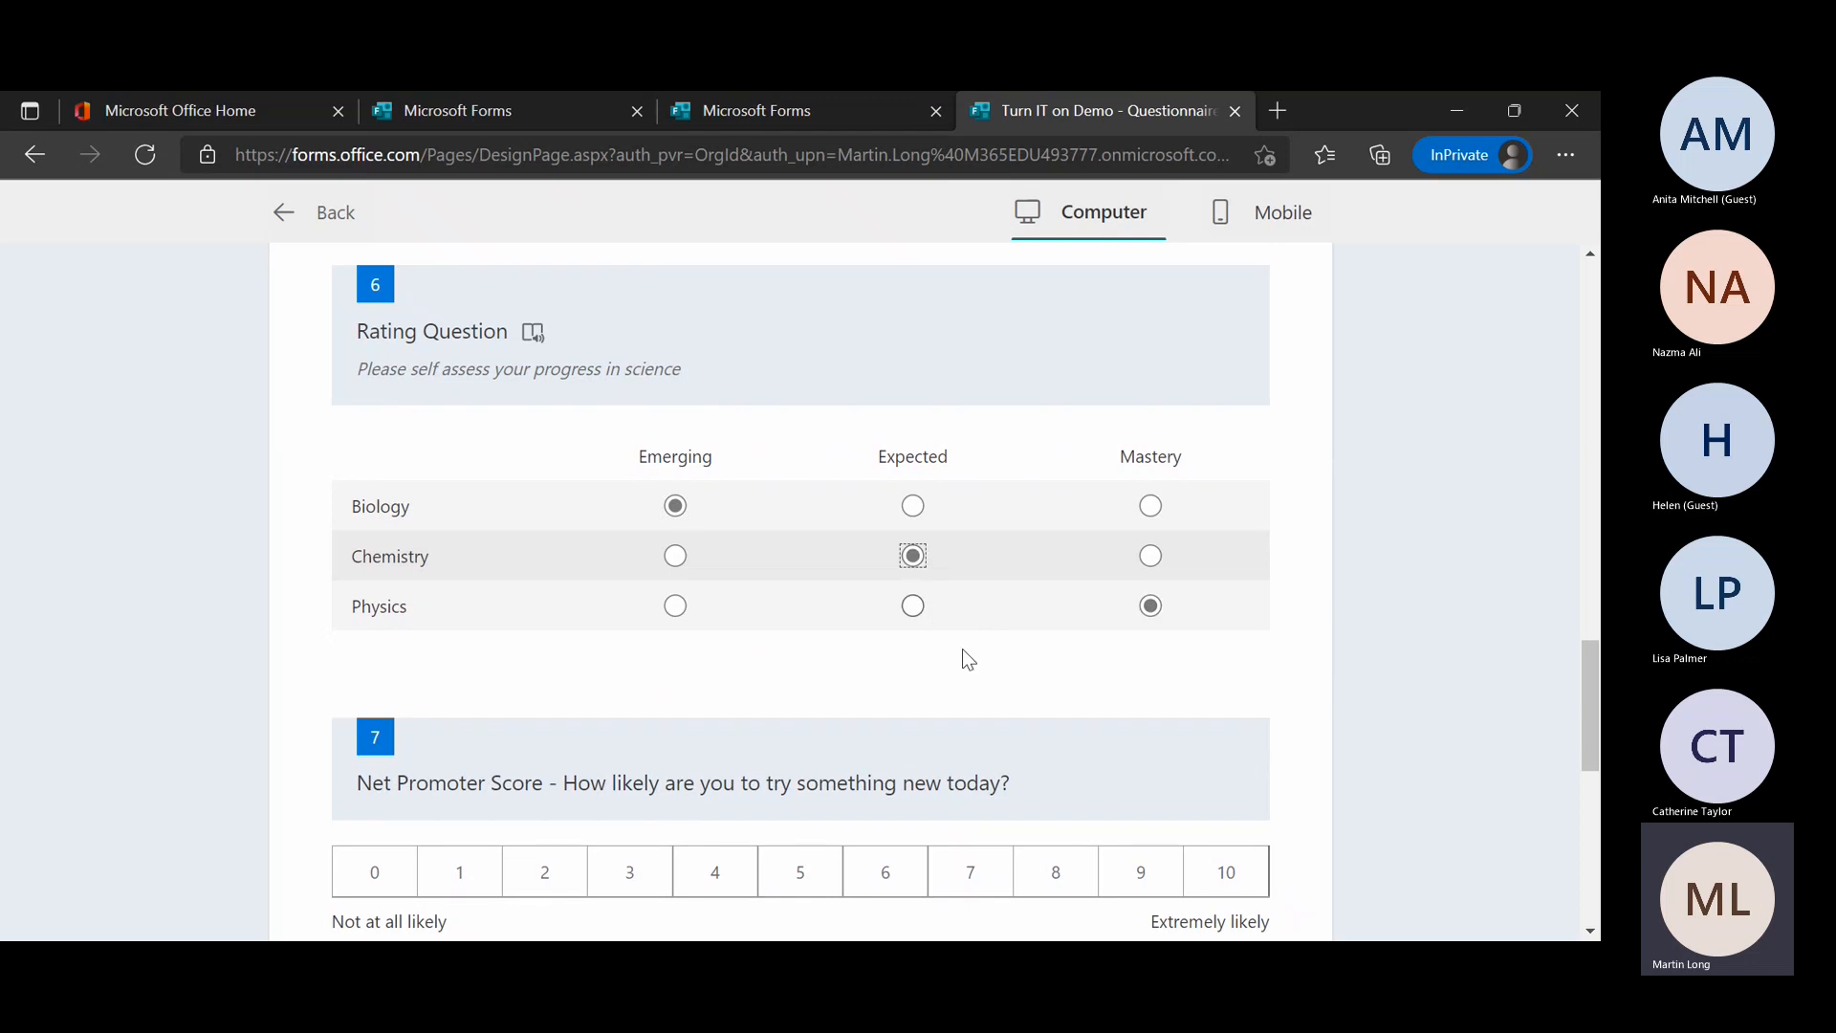
pyautogui.click(1151, 556)
pyautogui.click(913, 605)
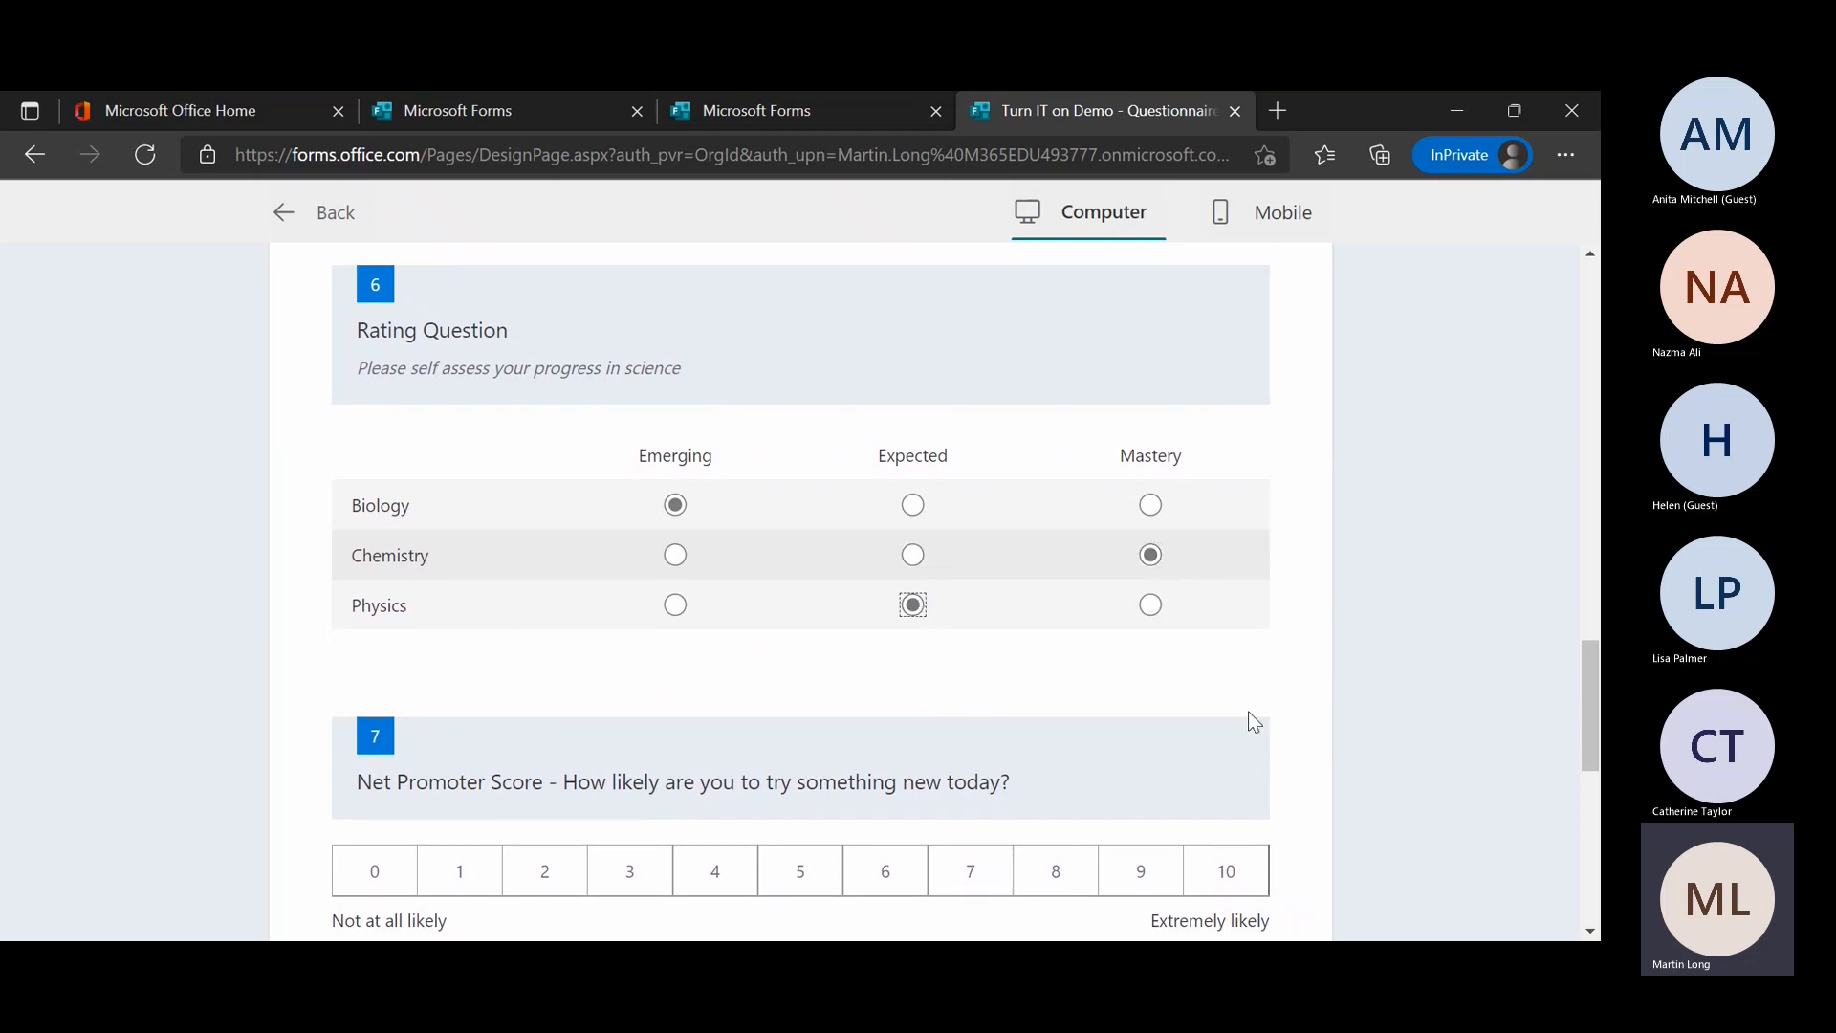
# Answer the Net Promoter Score question with 9 and continue past the upload question to the questionnaire's second page
pyautogui.scroll(-4, 1276, 694)
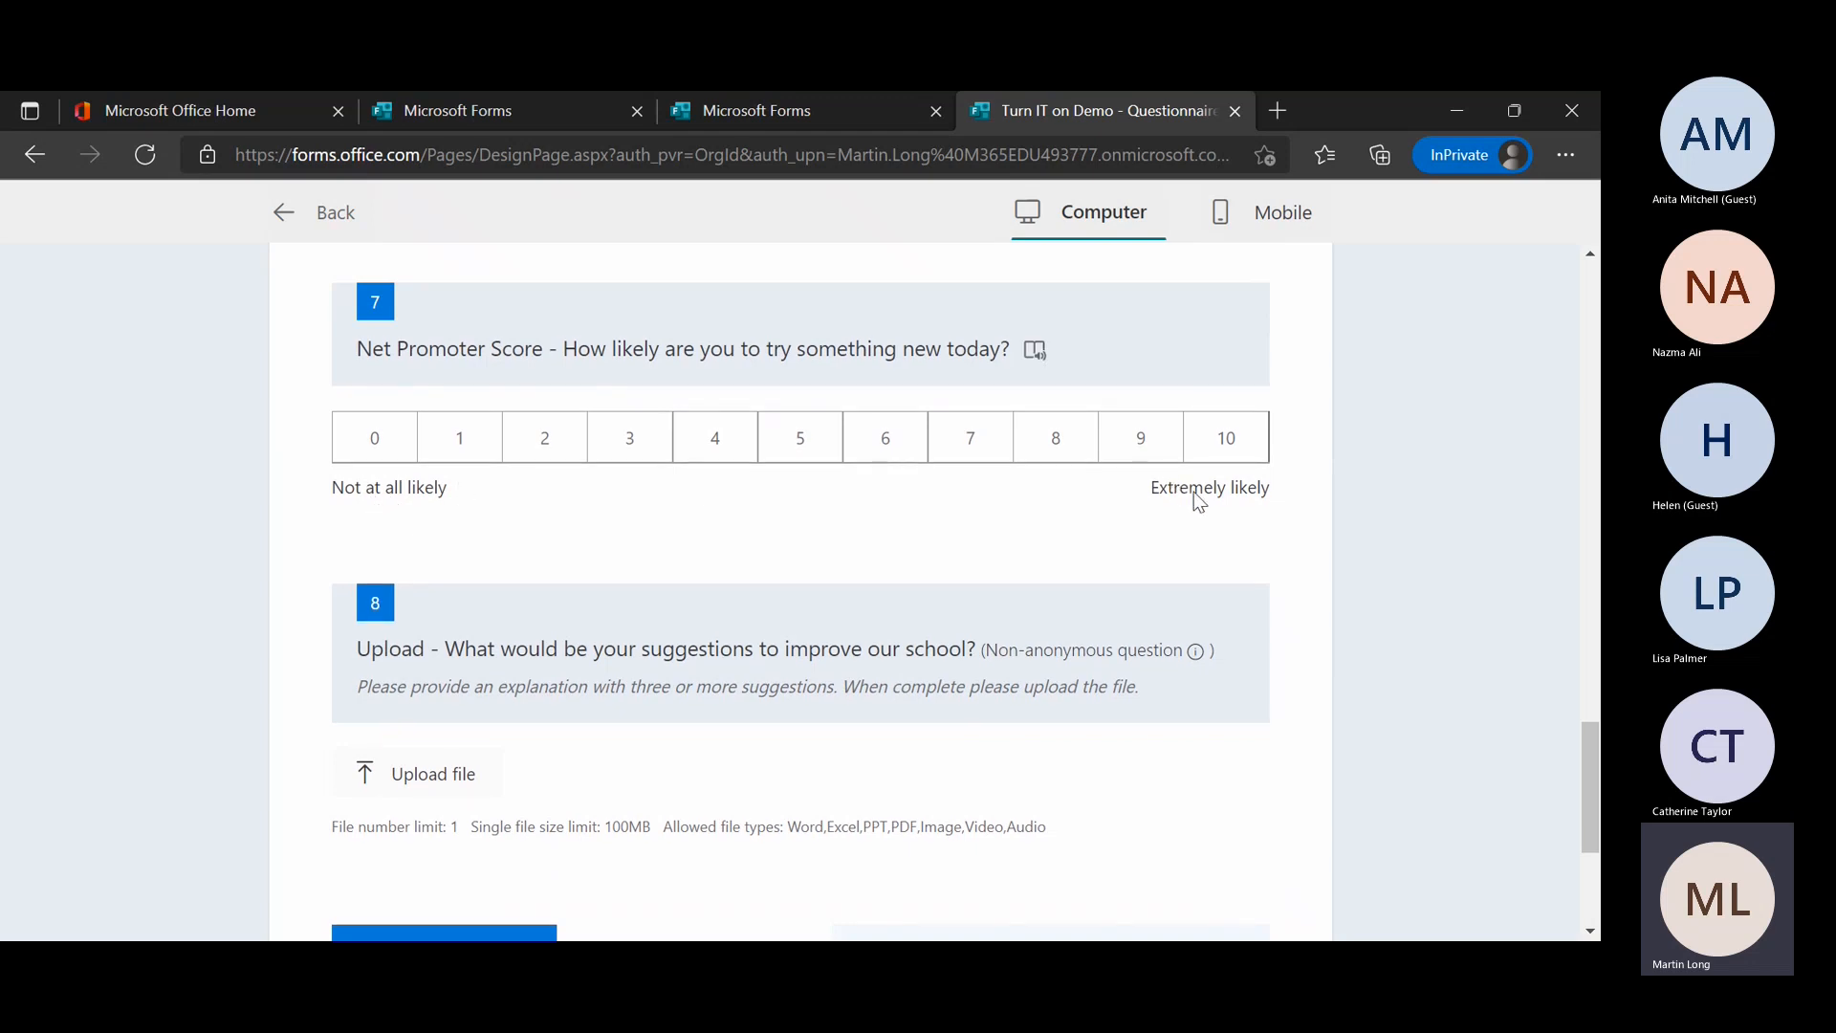
pyautogui.click(1124, 451)
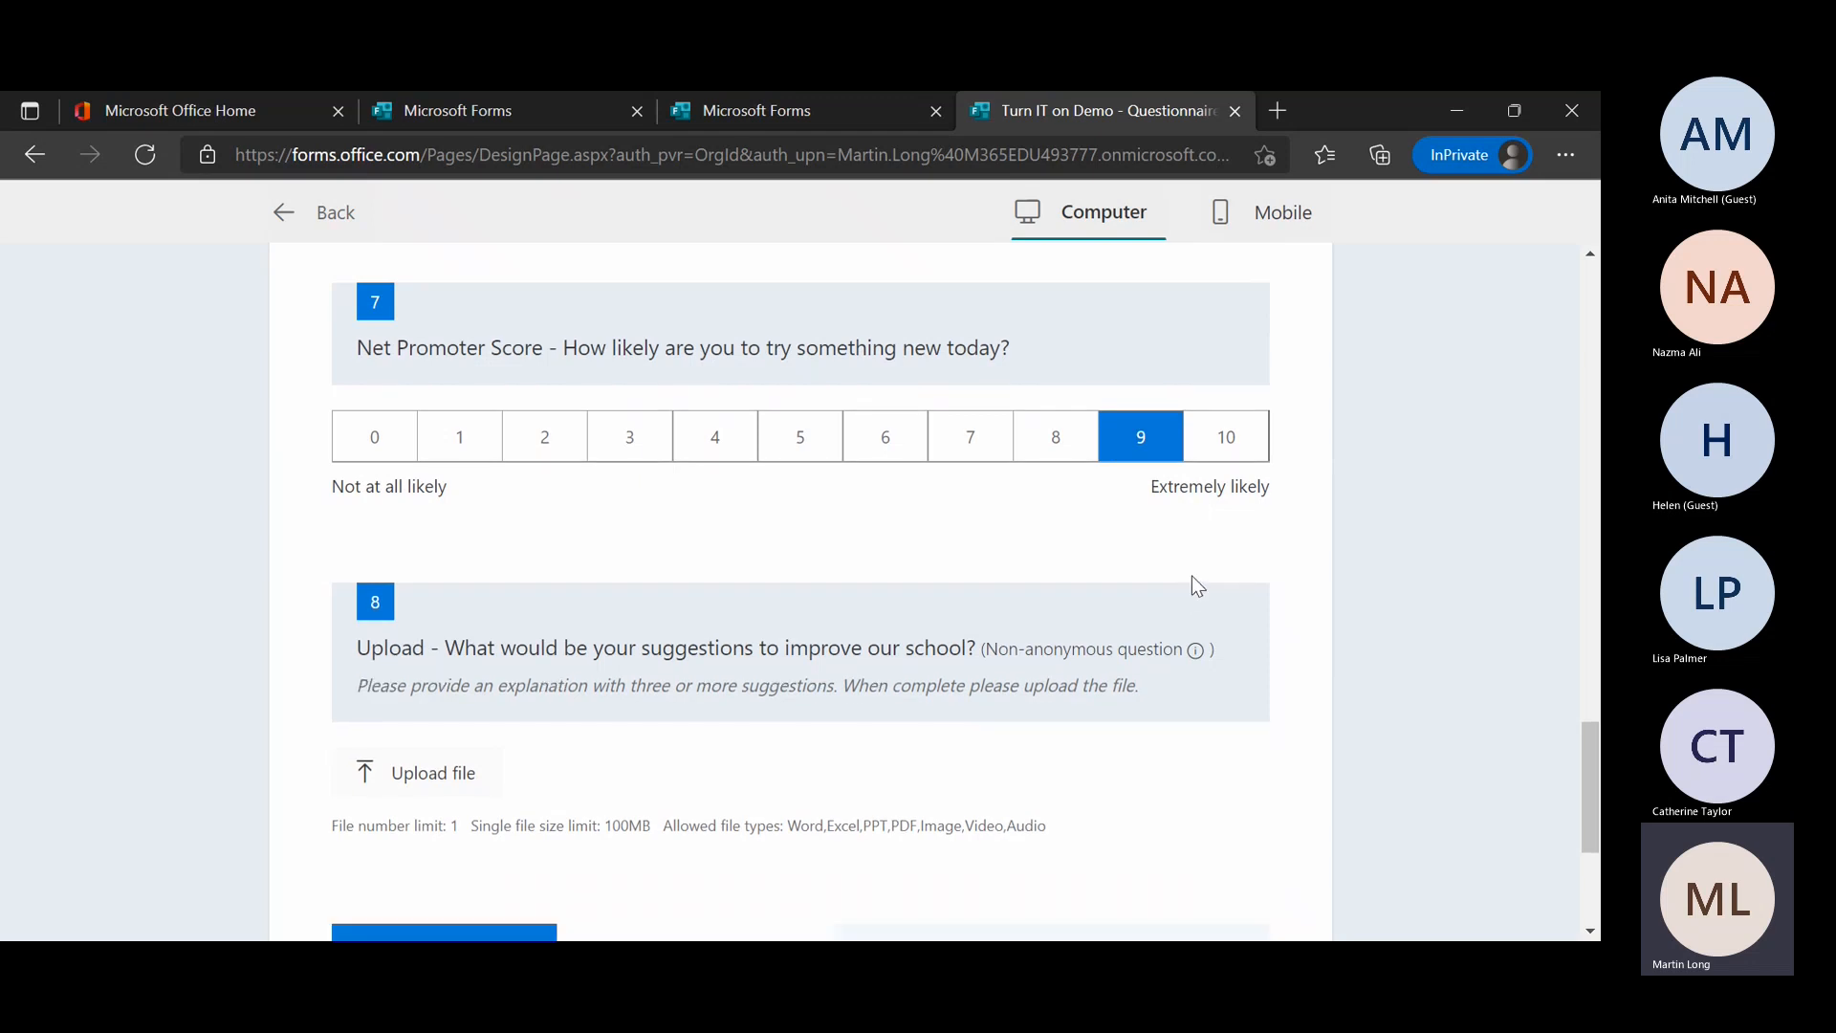
pyautogui.scroll(-3, 1191, 575)
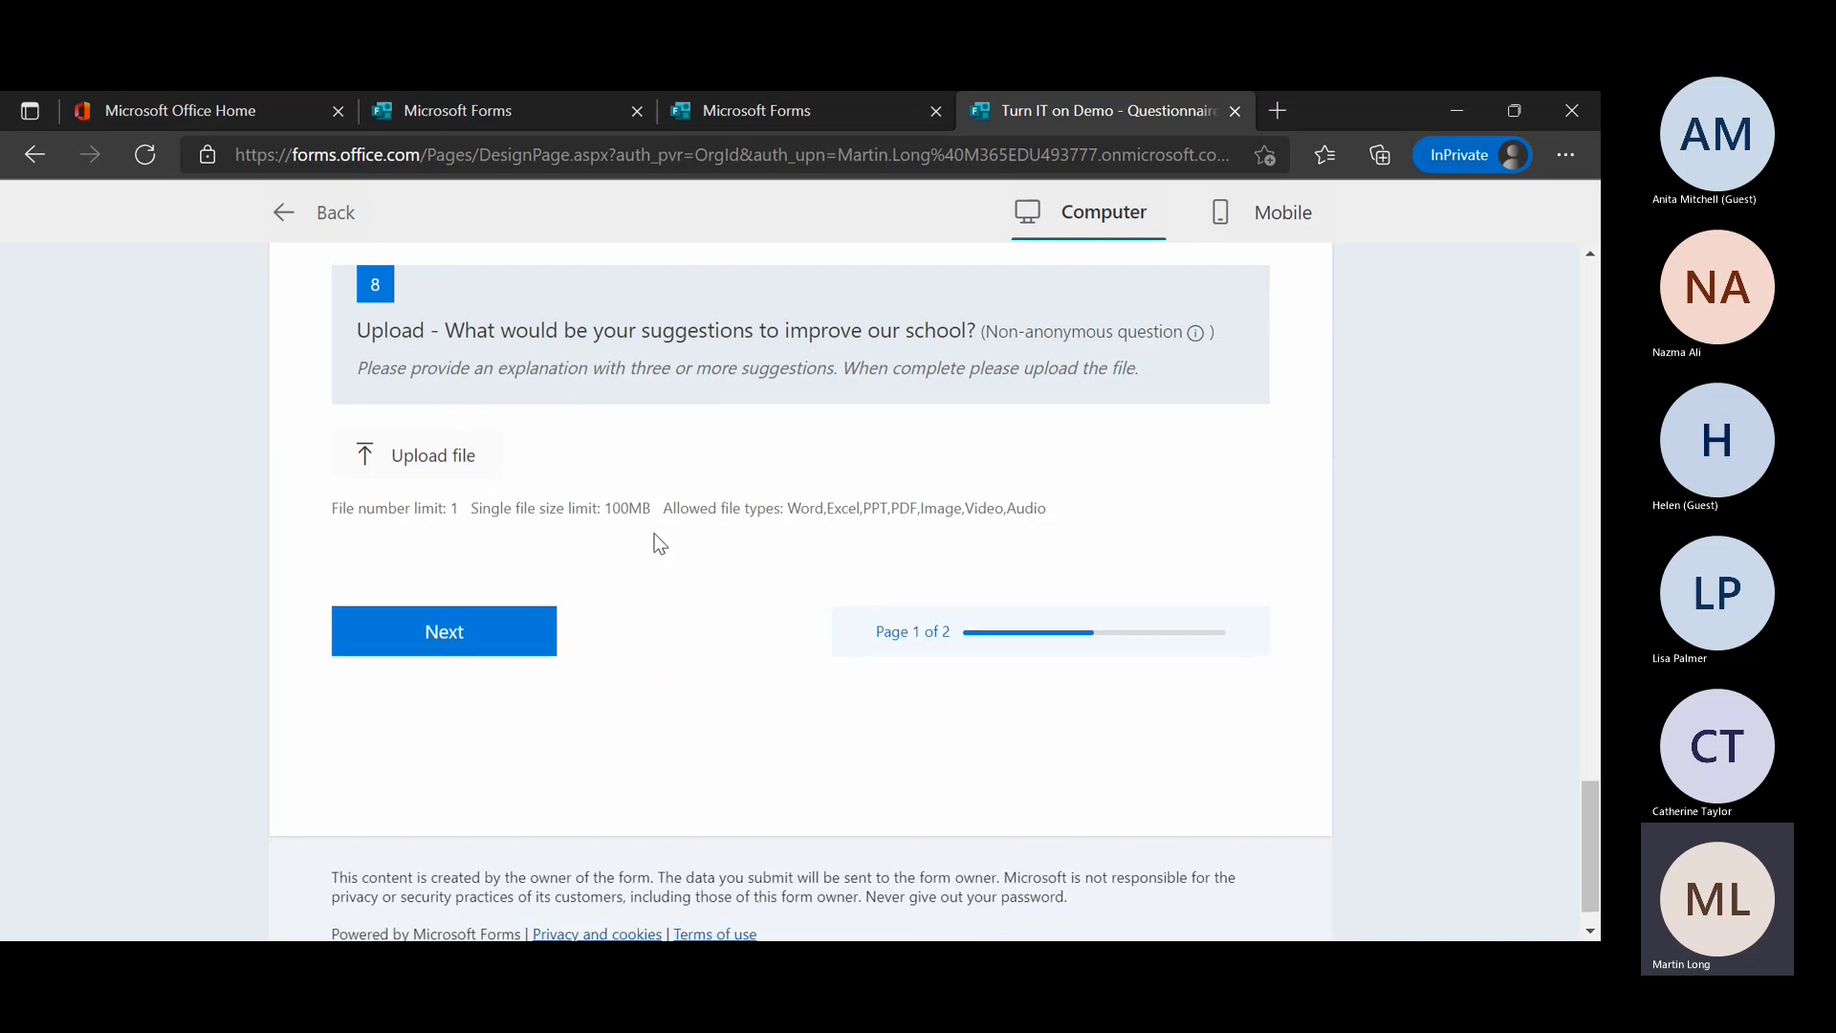
pyautogui.click(507, 650)
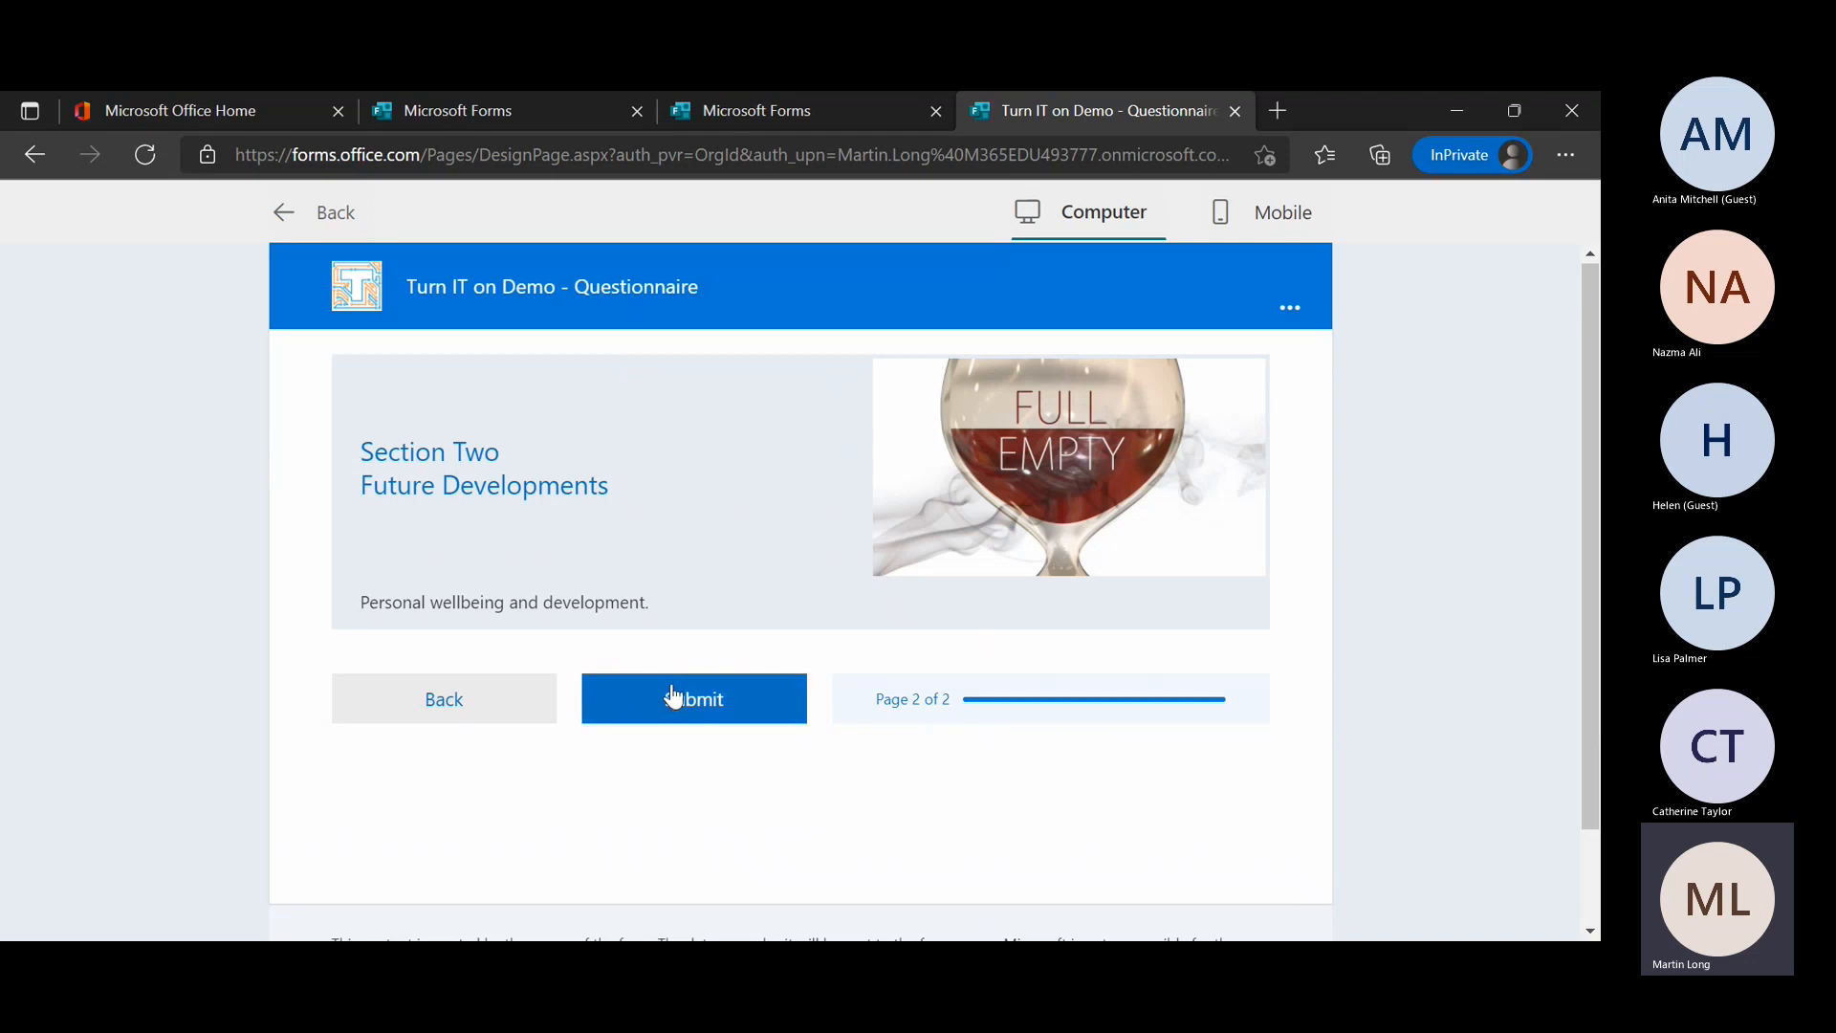
# Leave the preview and examine the questionnaire's overall response summary, including its additional options for managing and sharing responses
pyautogui.click(304, 220)
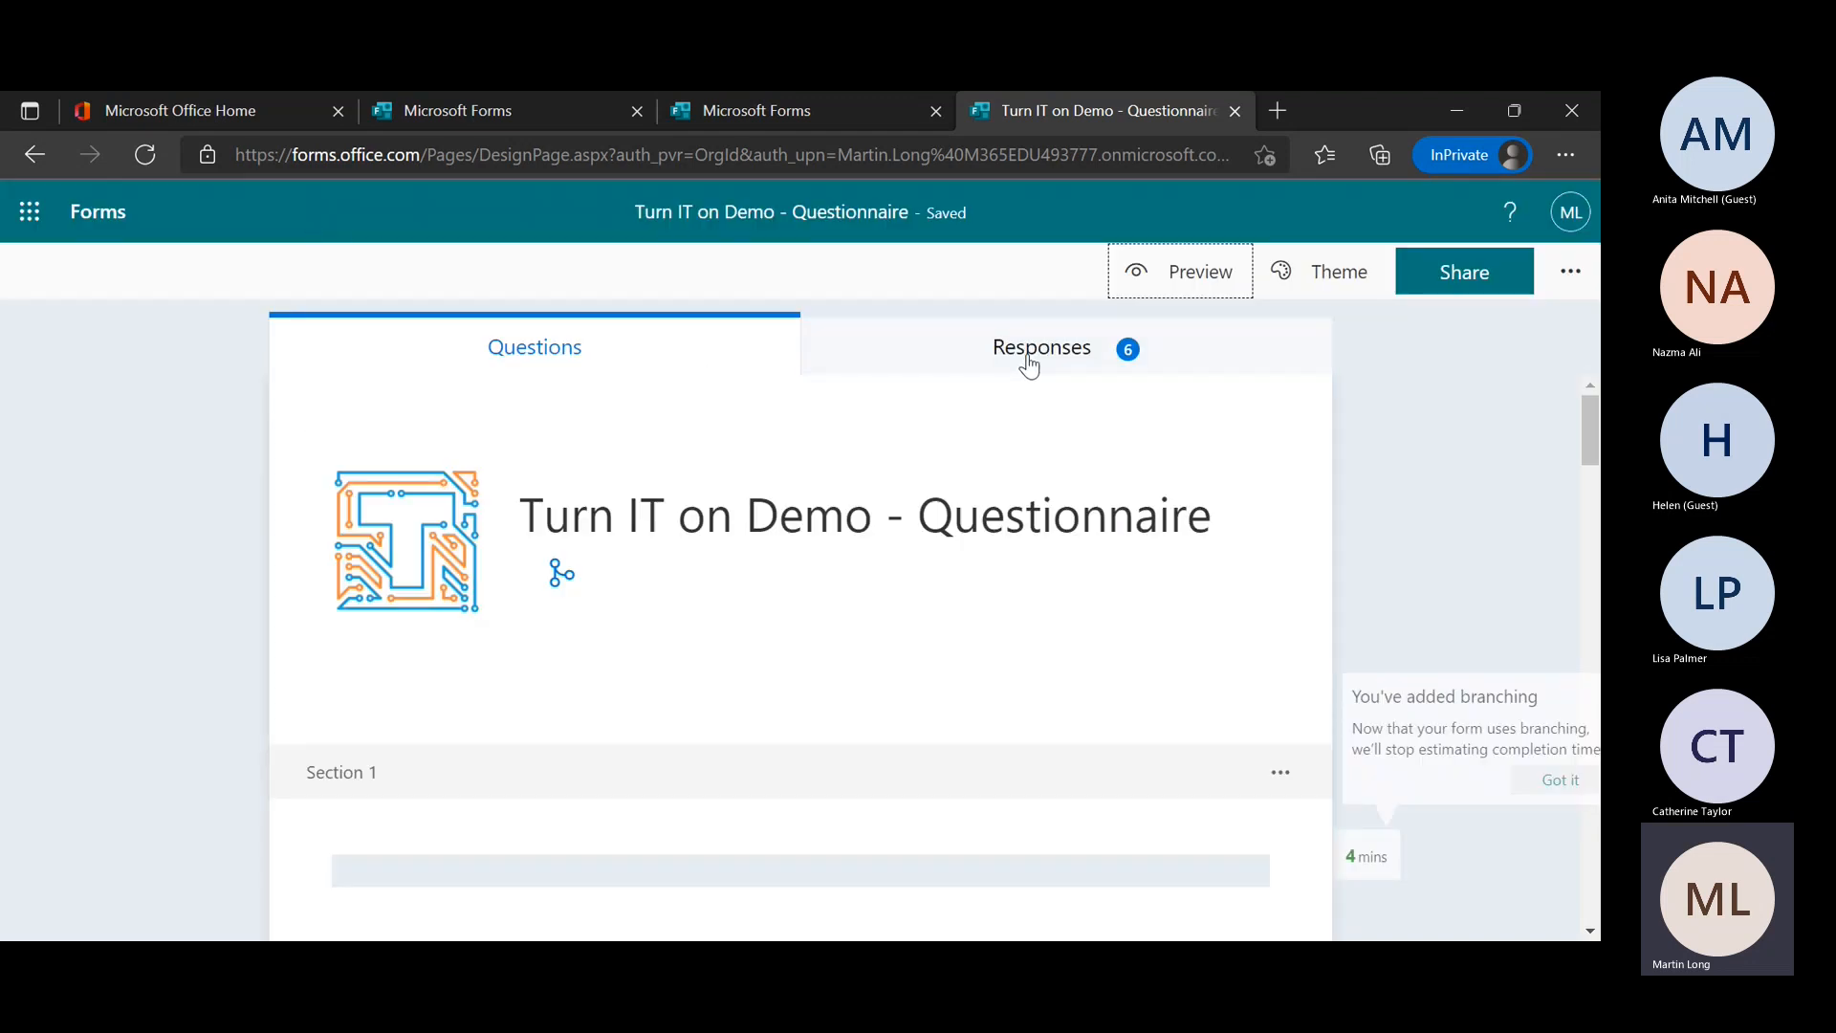
pyautogui.click(1029, 365)
pyautogui.scroll(-1, 1398, 537)
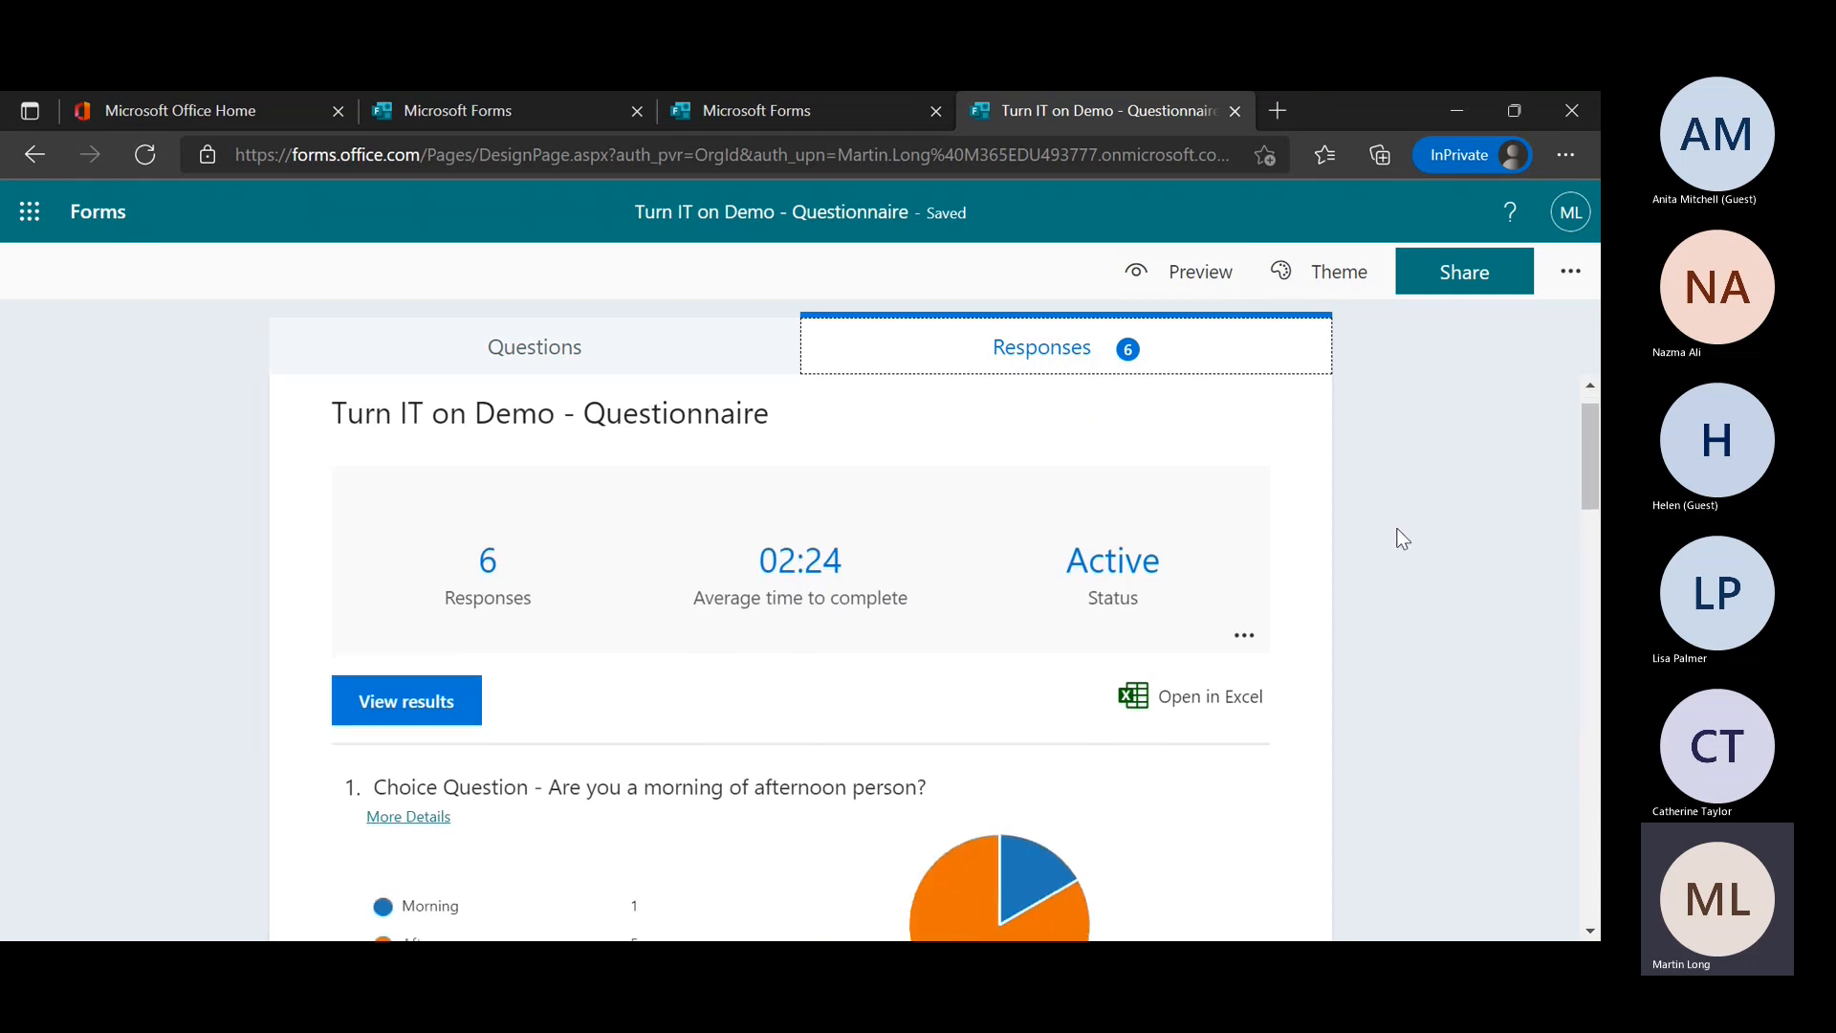
pyautogui.scroll(-1, 1400, 539)
pyautogui.scroll(2, 1400, 538)
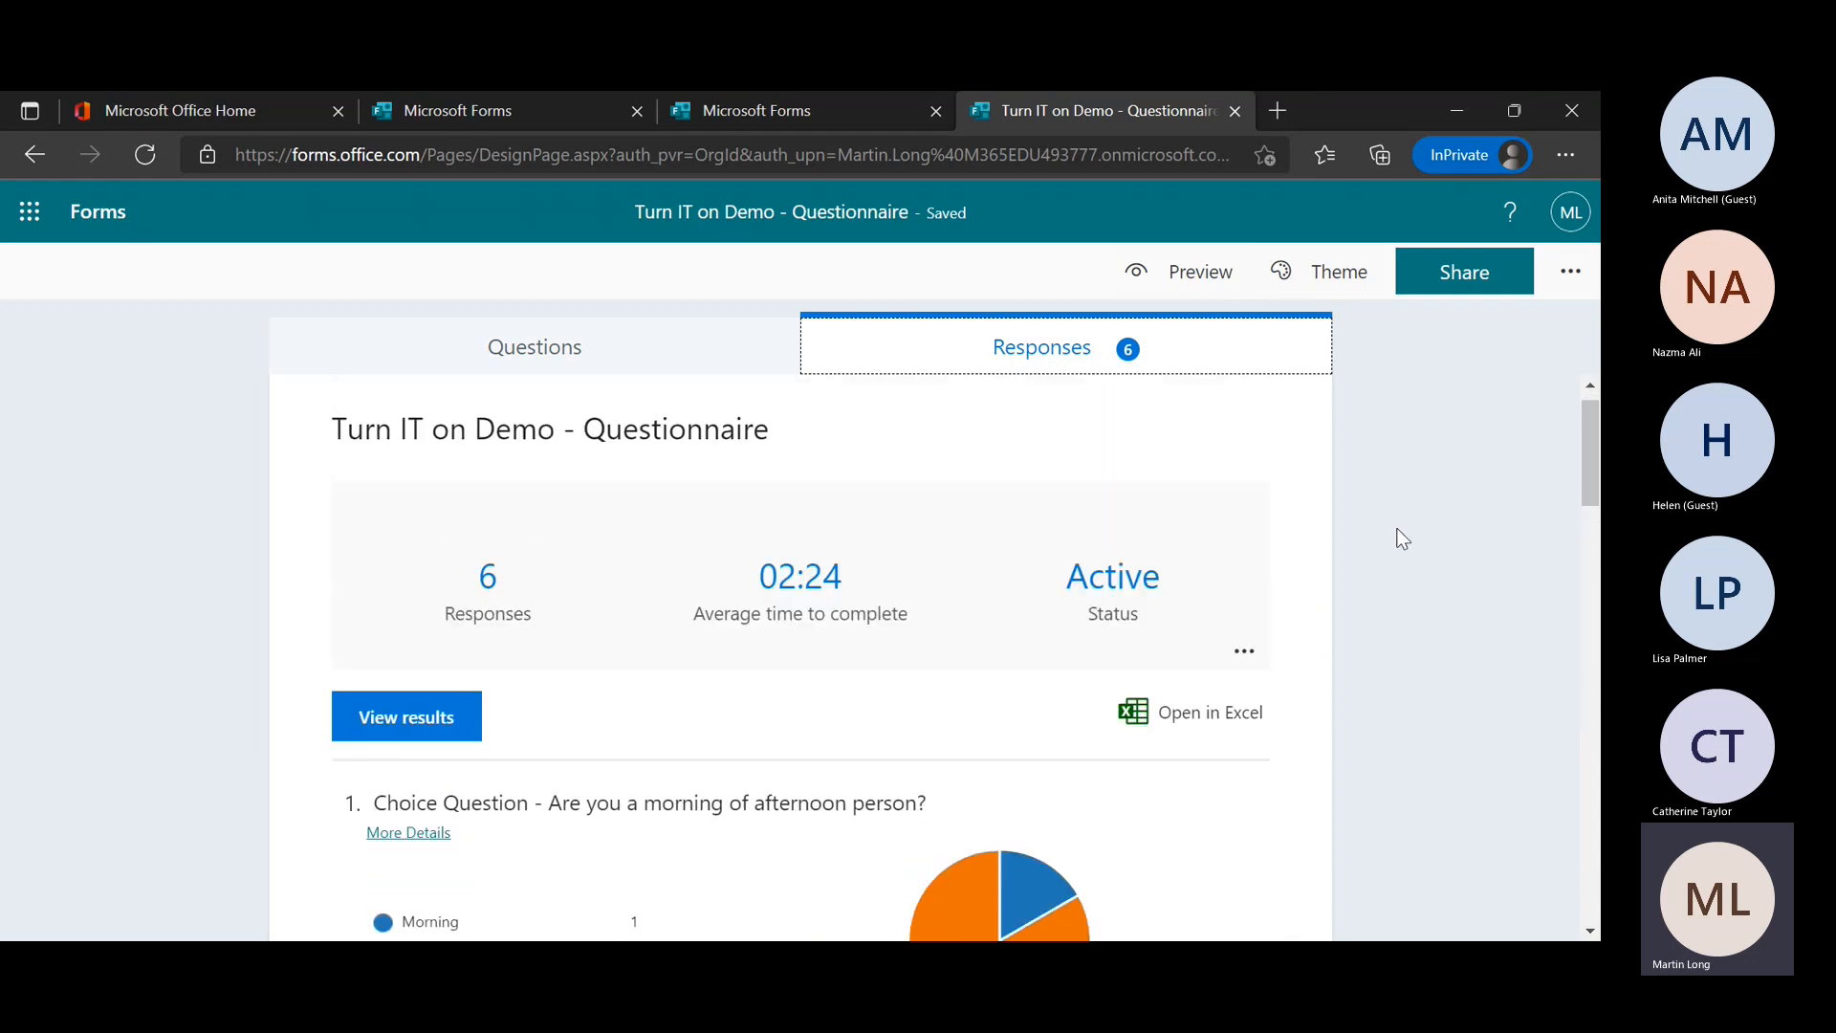
pyautogui.scroll(-1, 1402, 540)
pyautogui.scroll(-1, 1401, 539)
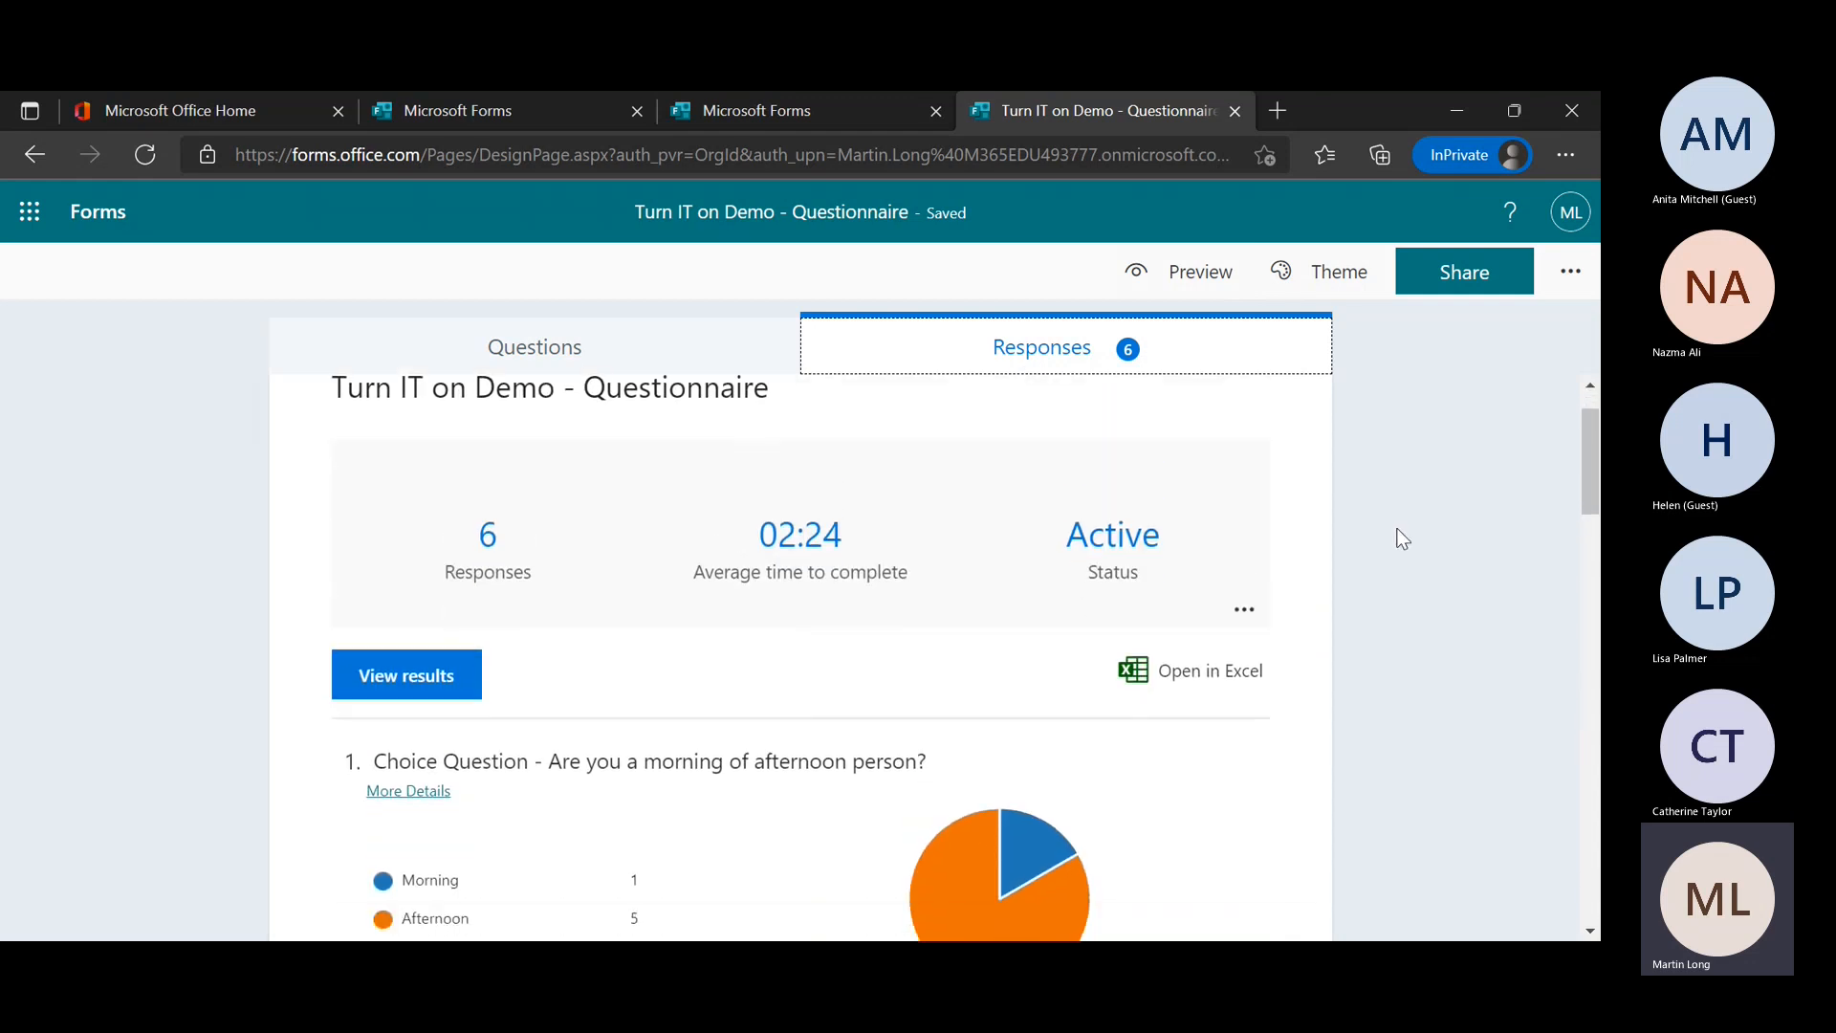
pyautogui.scroll(1, 1402, 538)
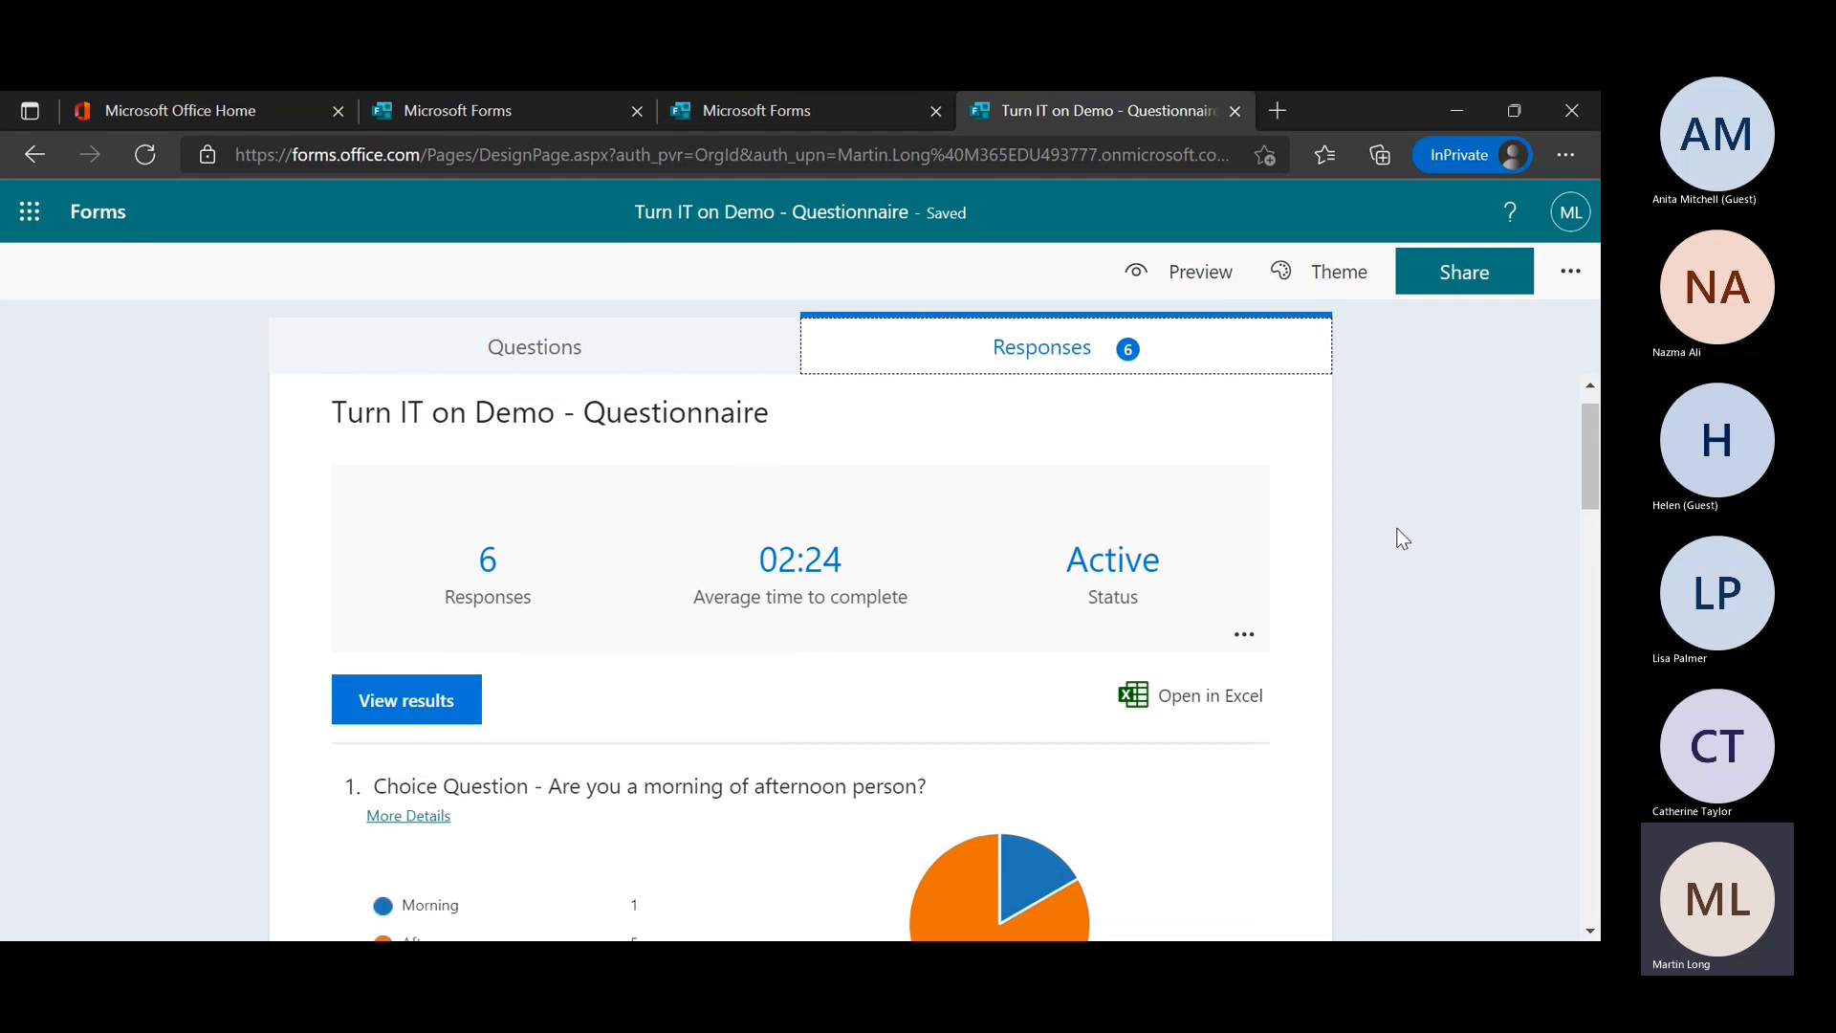
pyautogui.scroll(-2, 1403, 619)
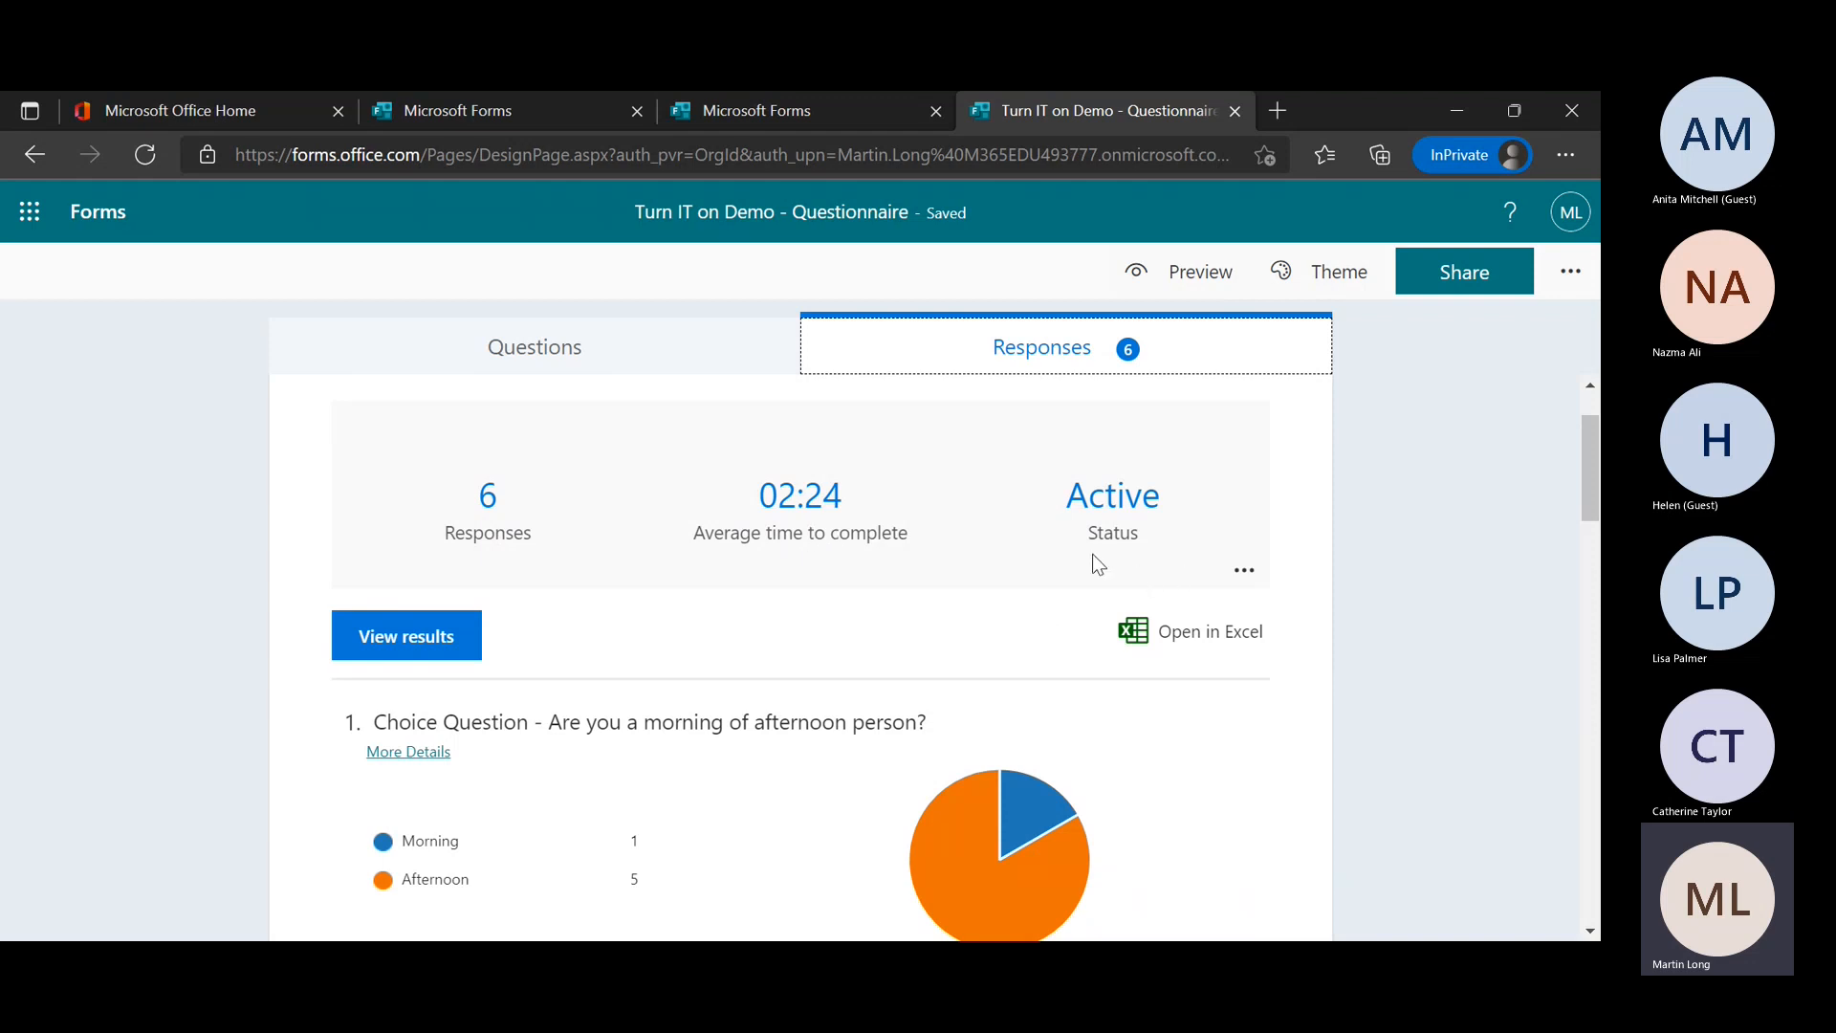
pyautogui.scroll(-2, 1367, 576)
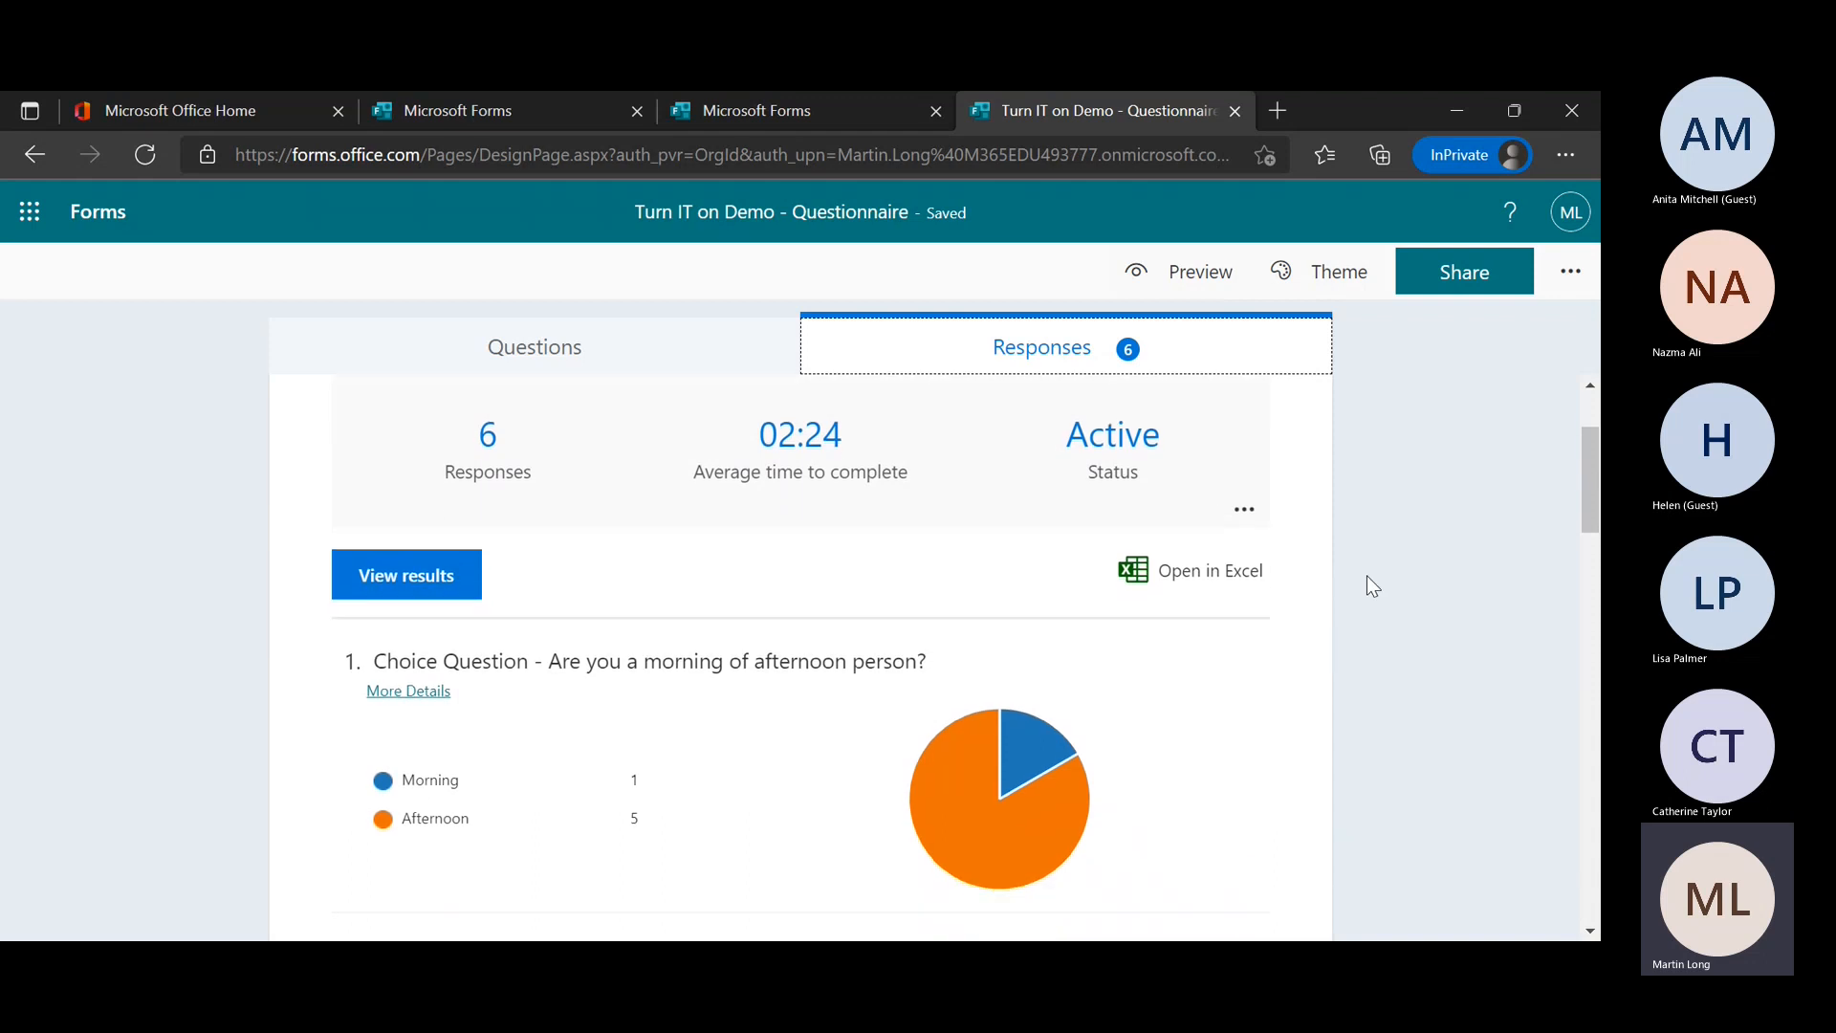
pyautogui.click(1245, 475)
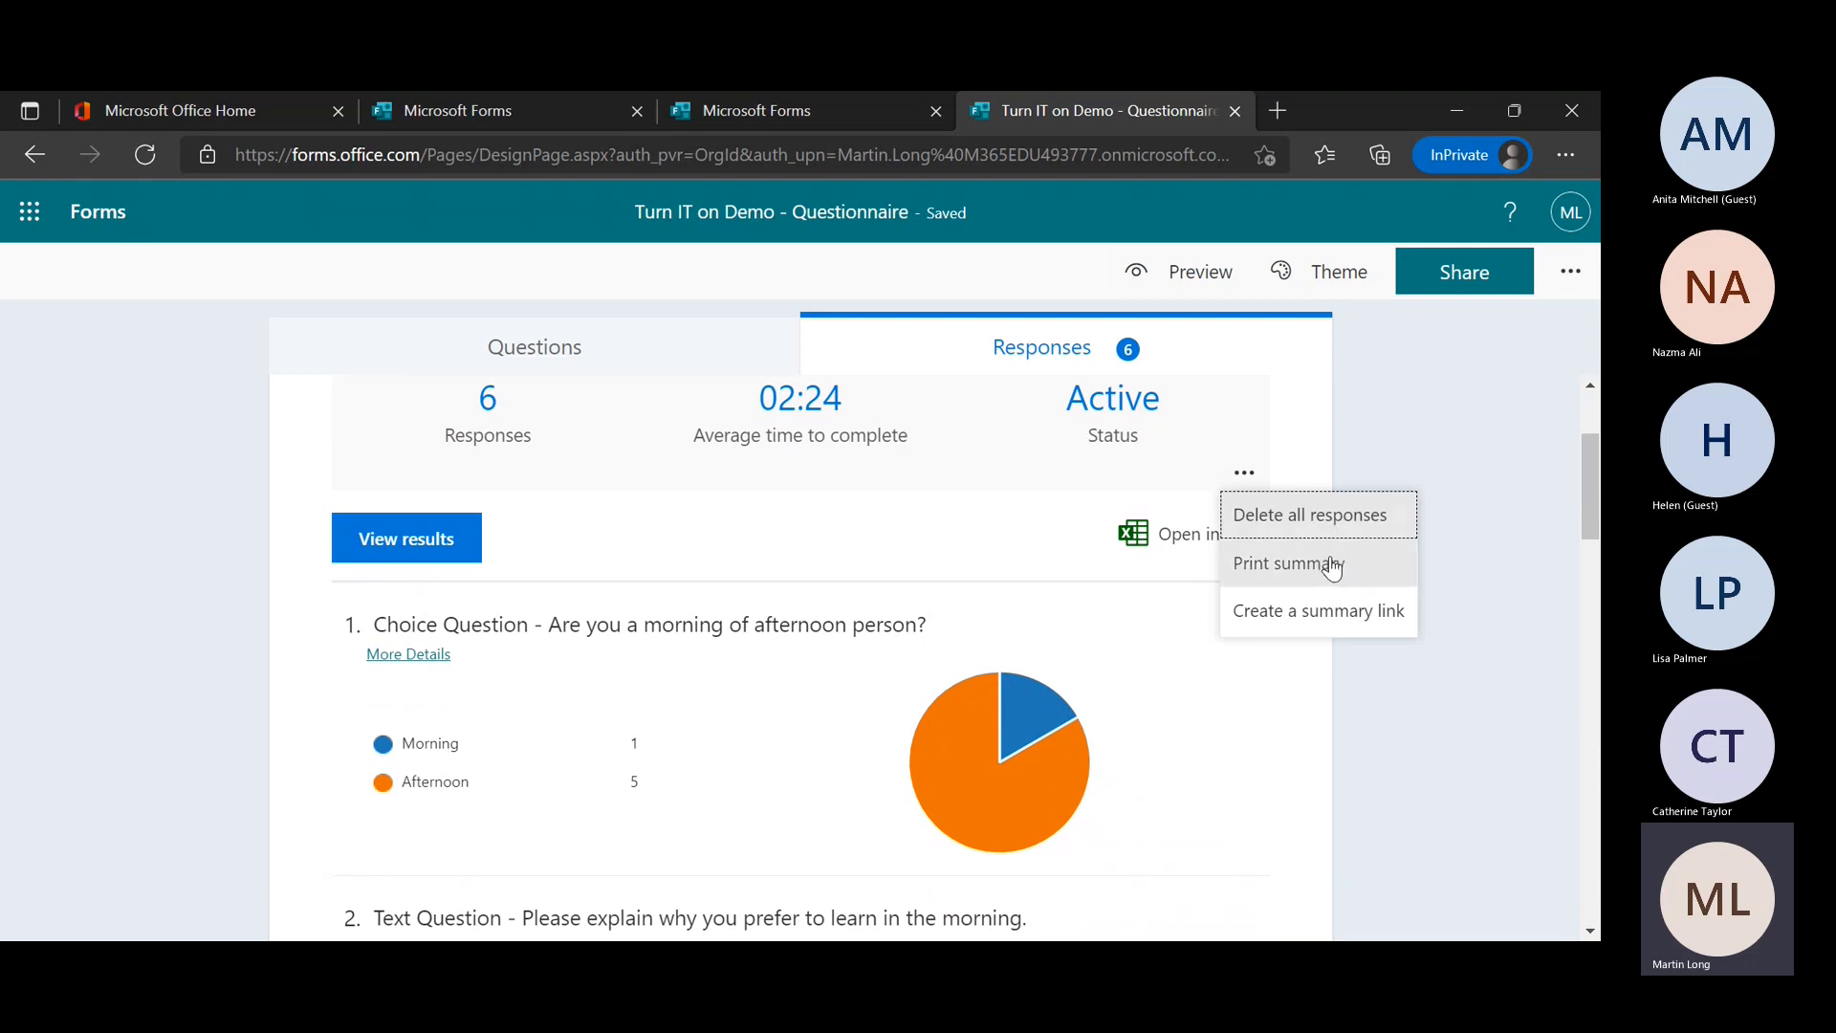
pyautogui.click(1501, 646)
# Examine the response results question by question, from the morning or afternoon choice through to the Net Promoter Score
pyautogui.scroll(-1, 1478, 680)
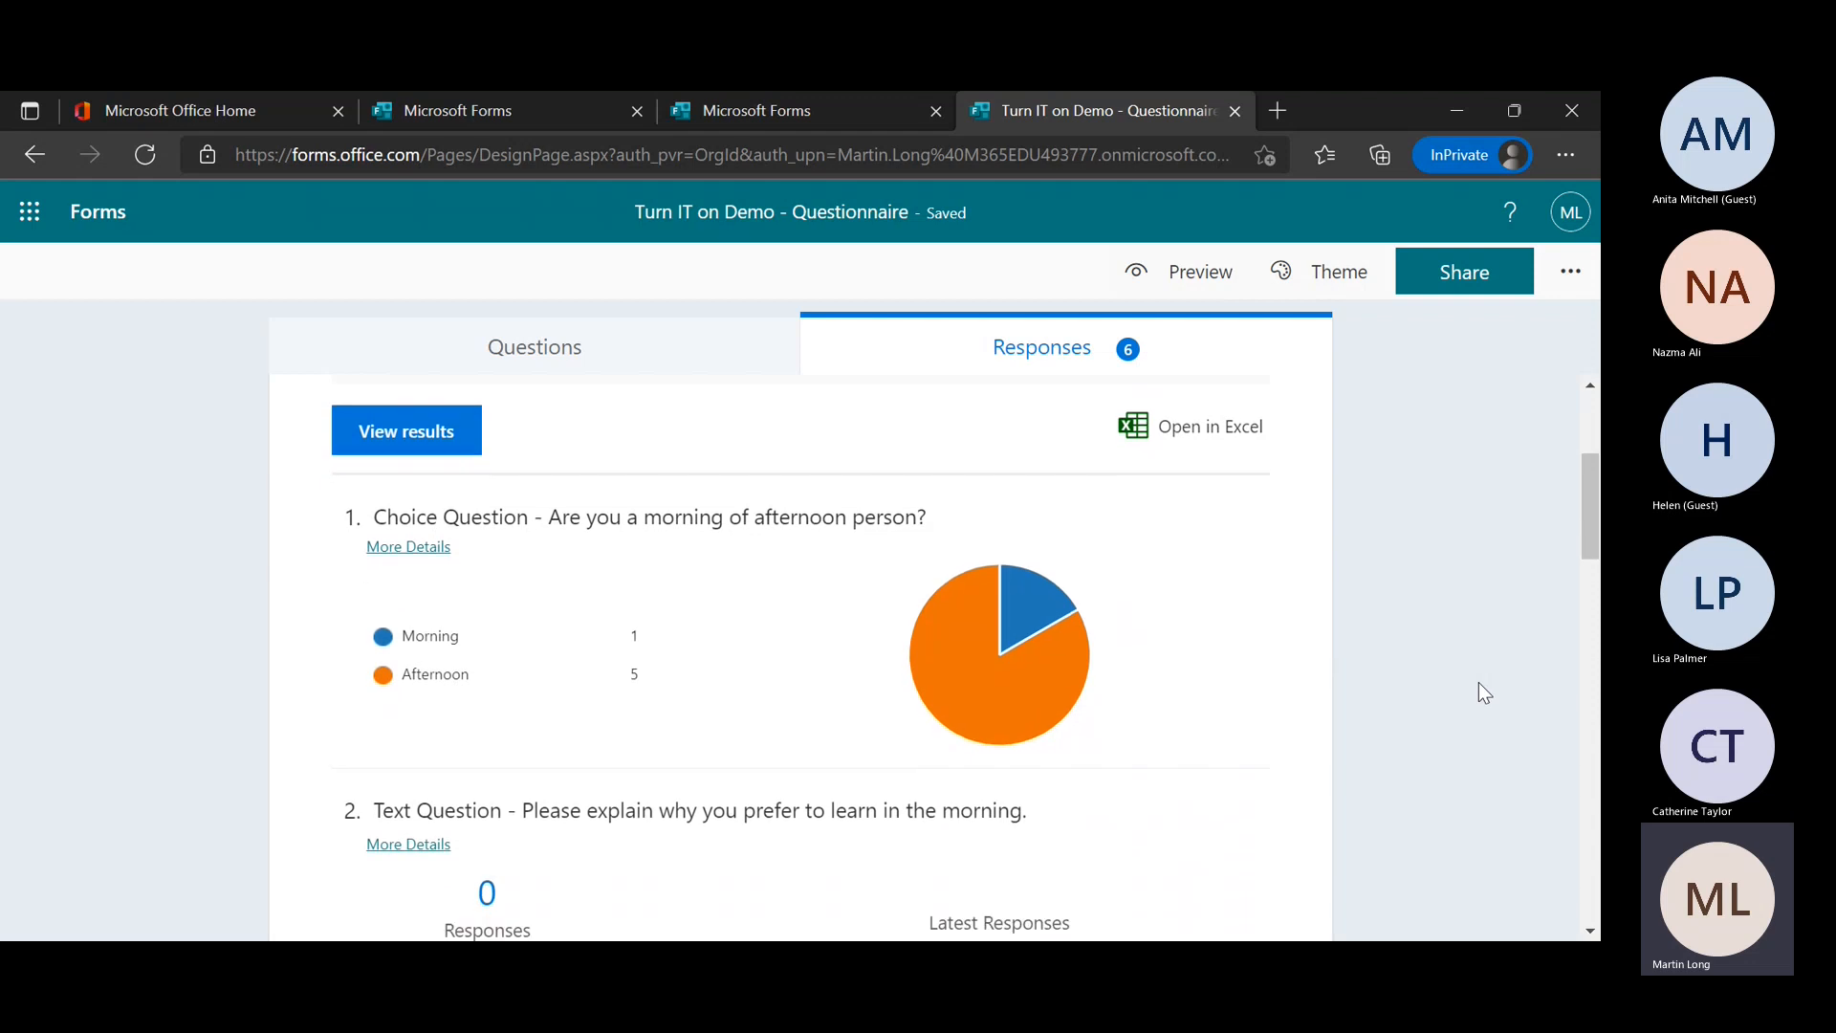
pyautogui.scroll(-1, 1478, 681)
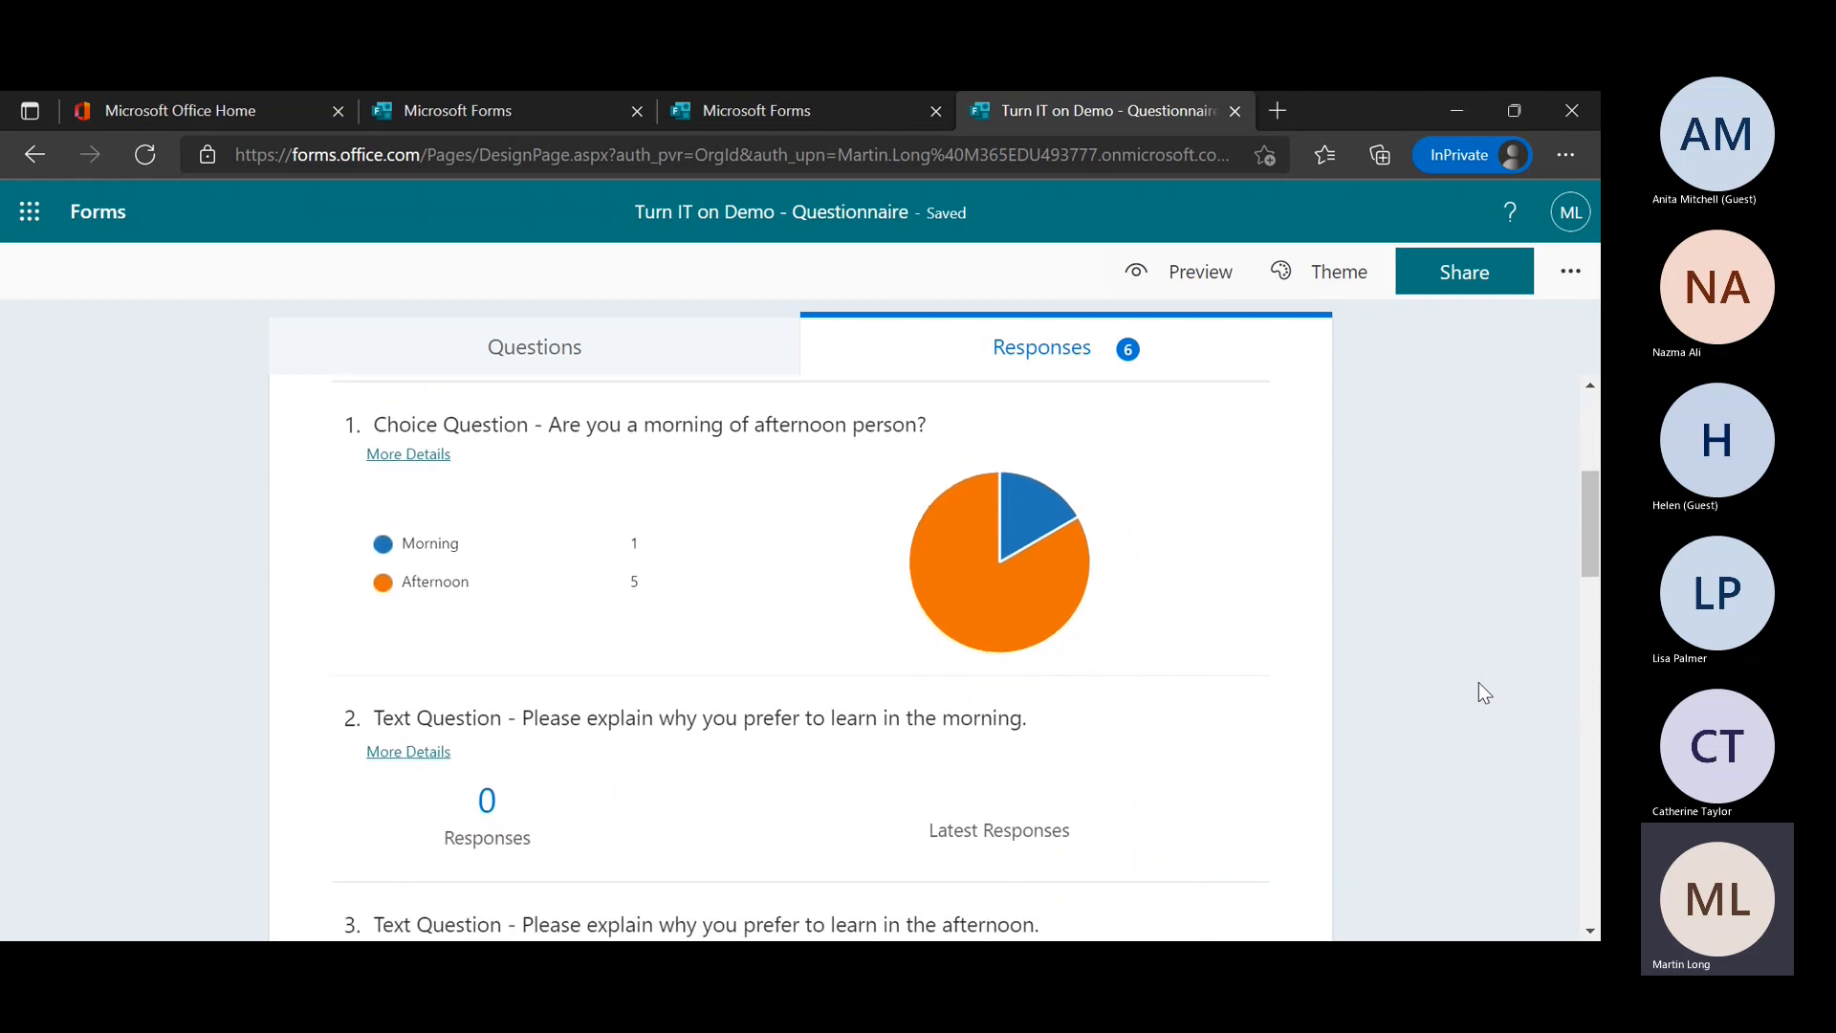
pyautogui.scroll(-2, 1478, 681)
pyautogui.scroll(2, 1479, 681)
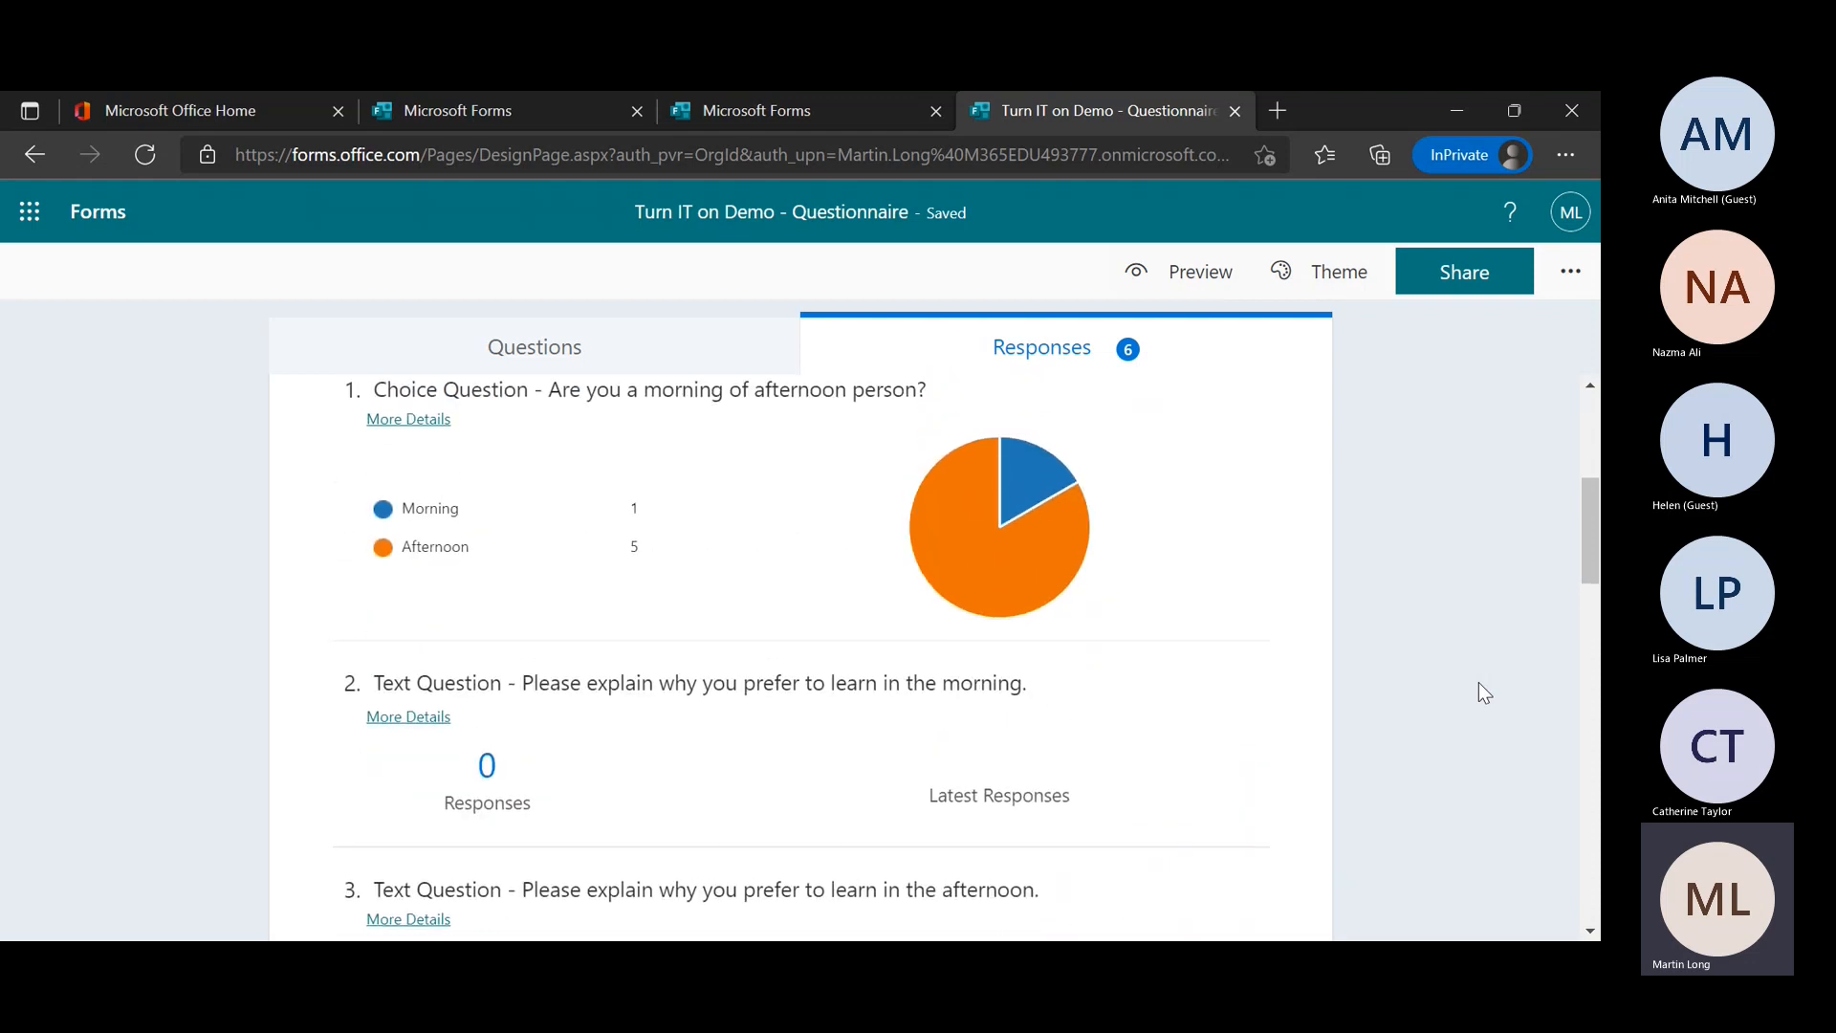
pyautogui.scroll(-2, 1479, 681)
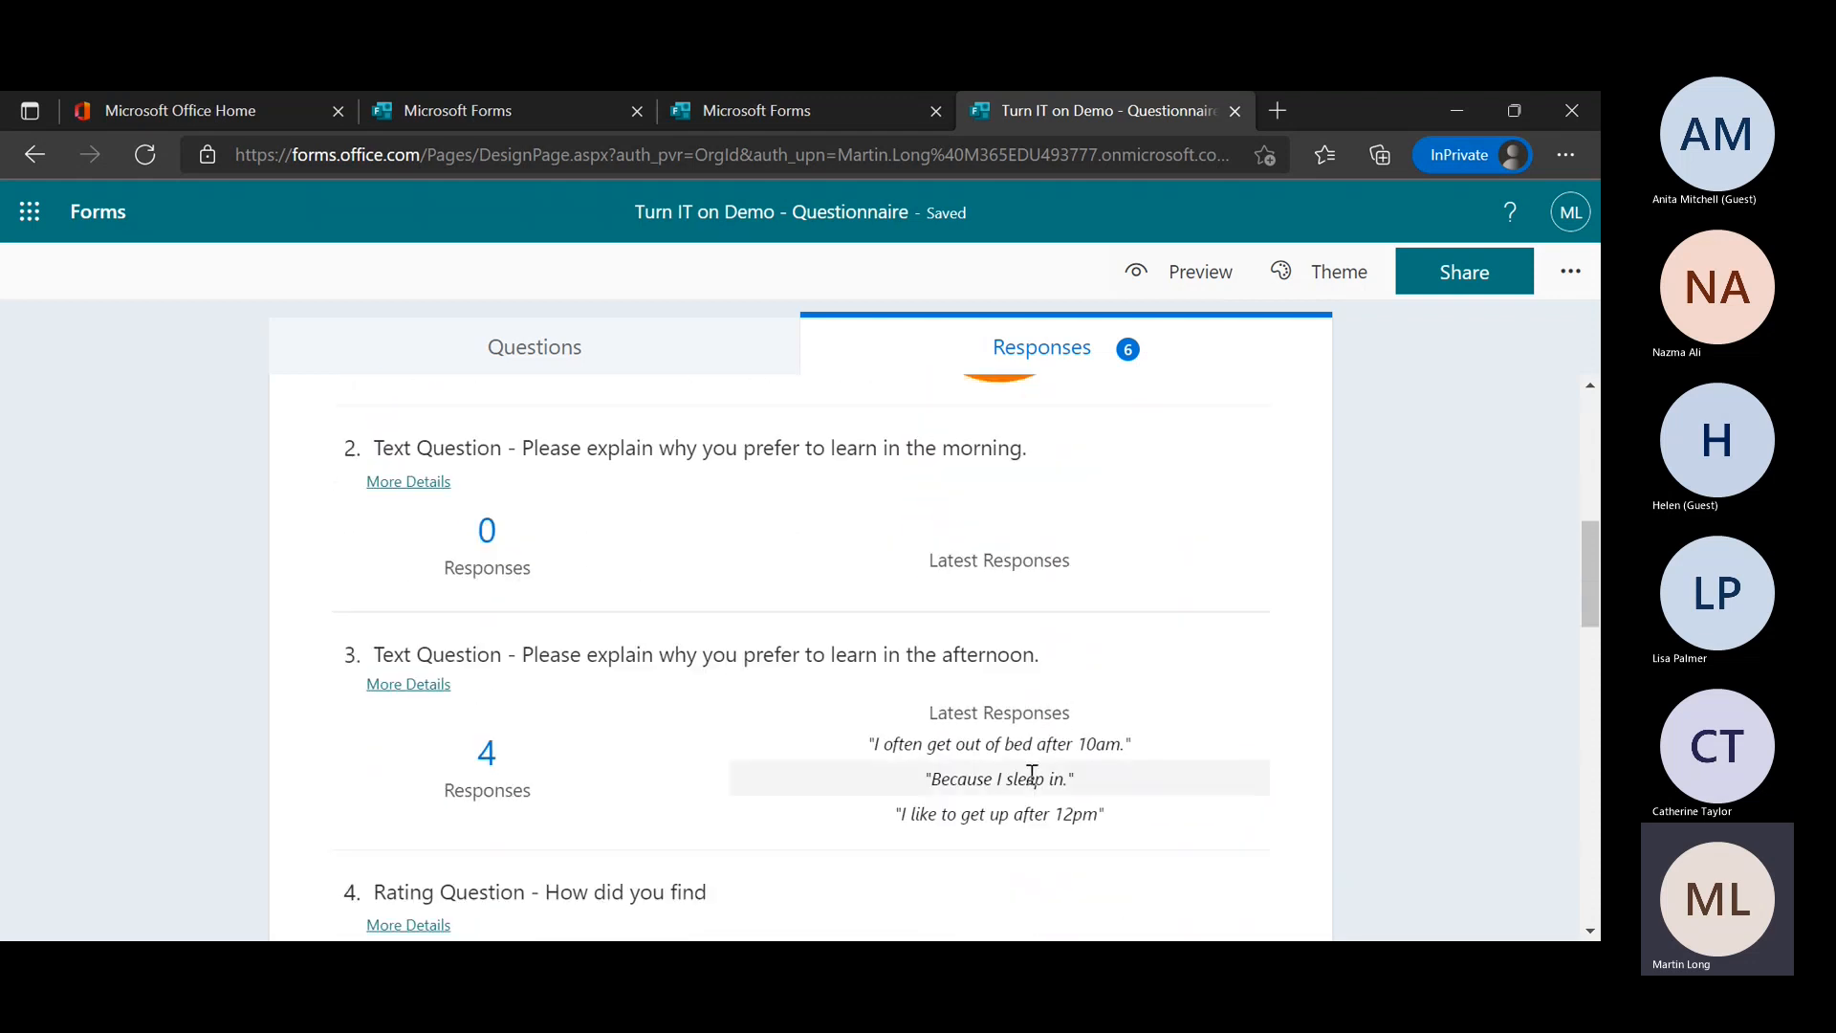
pyautogui.scroll(-2, 1029, 777)
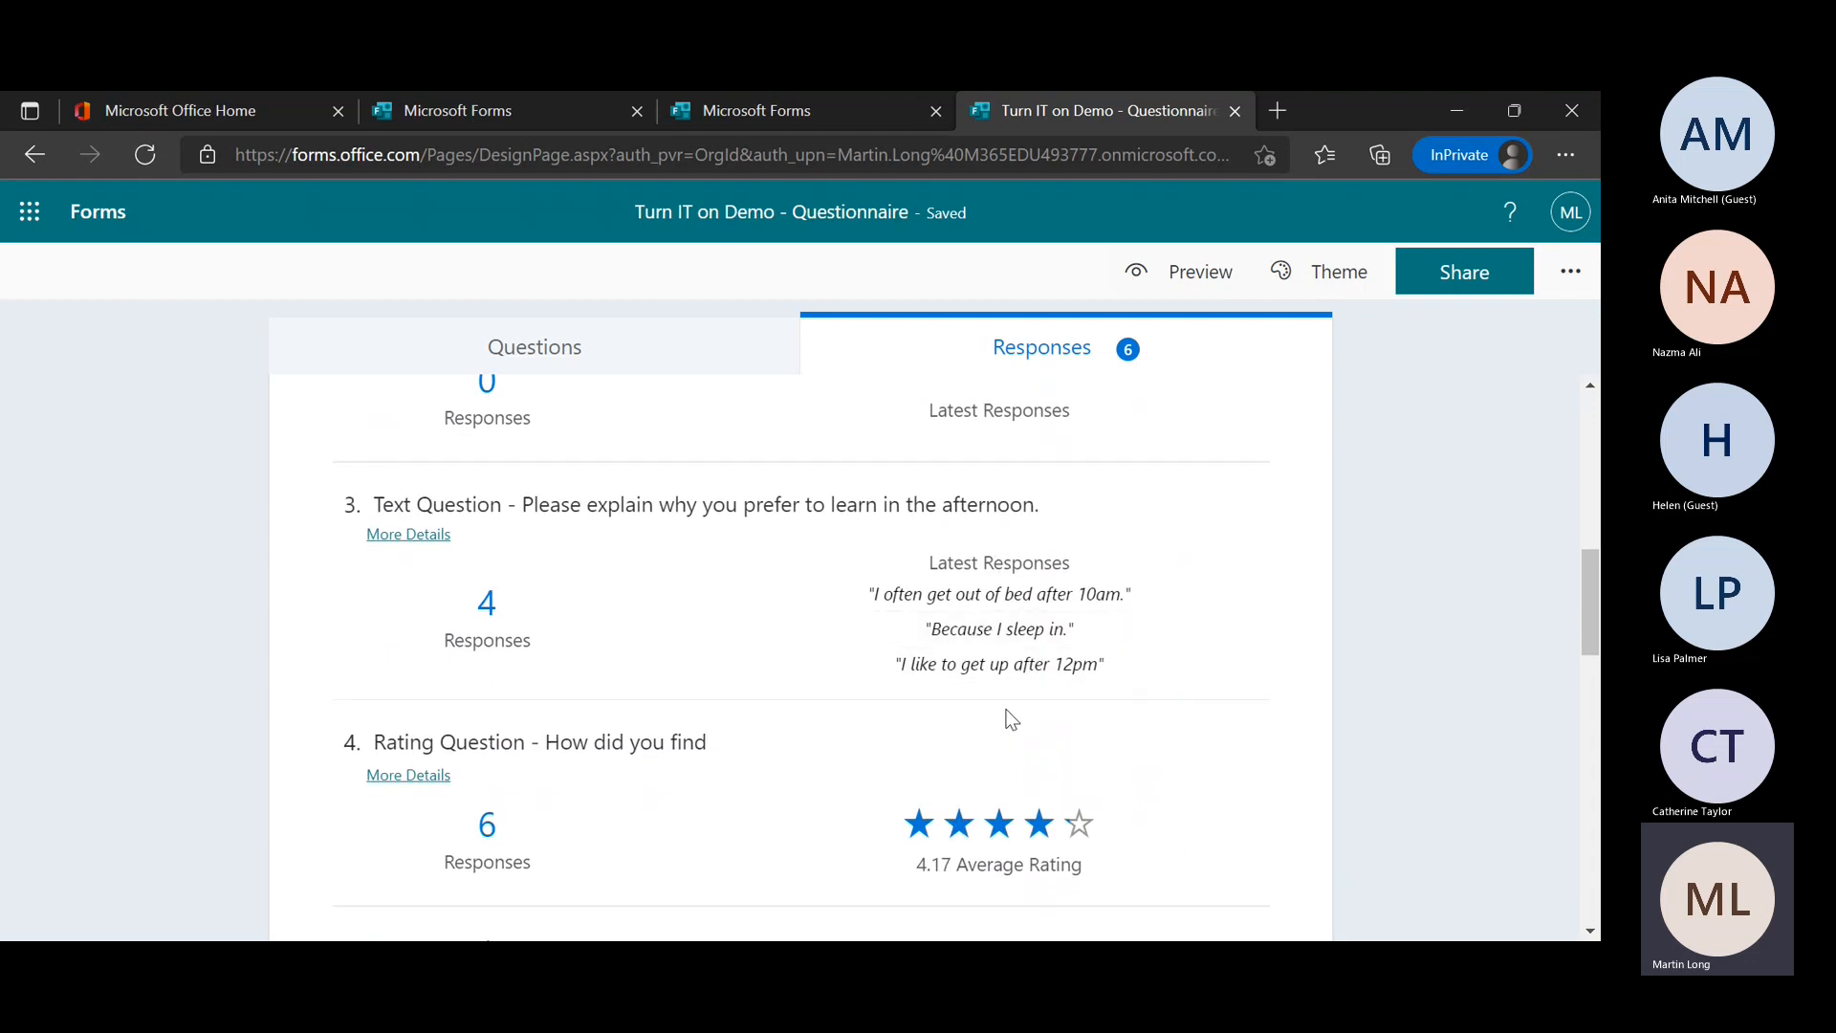
pyautogui.scroll(-1, 1369, 746)
pyautogui.scroll(-3, 1369, 747)
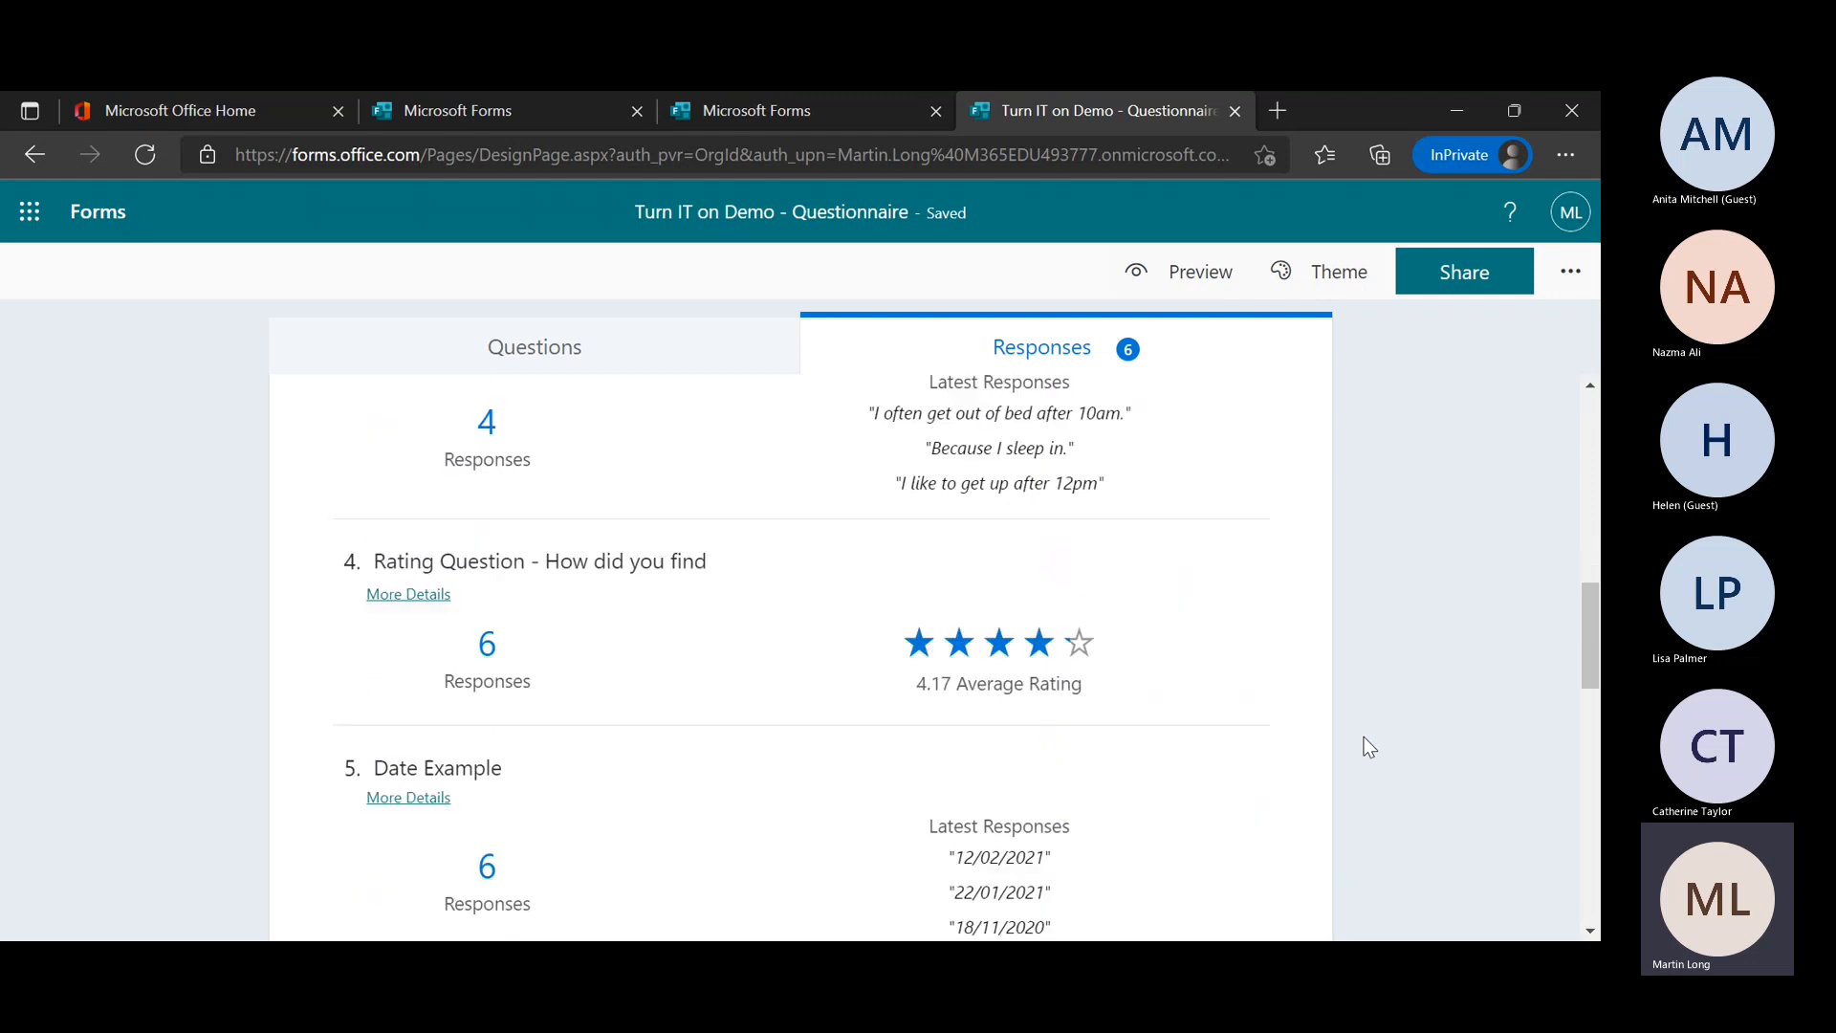
pyautogui.scroll(-5, 1369, 746)
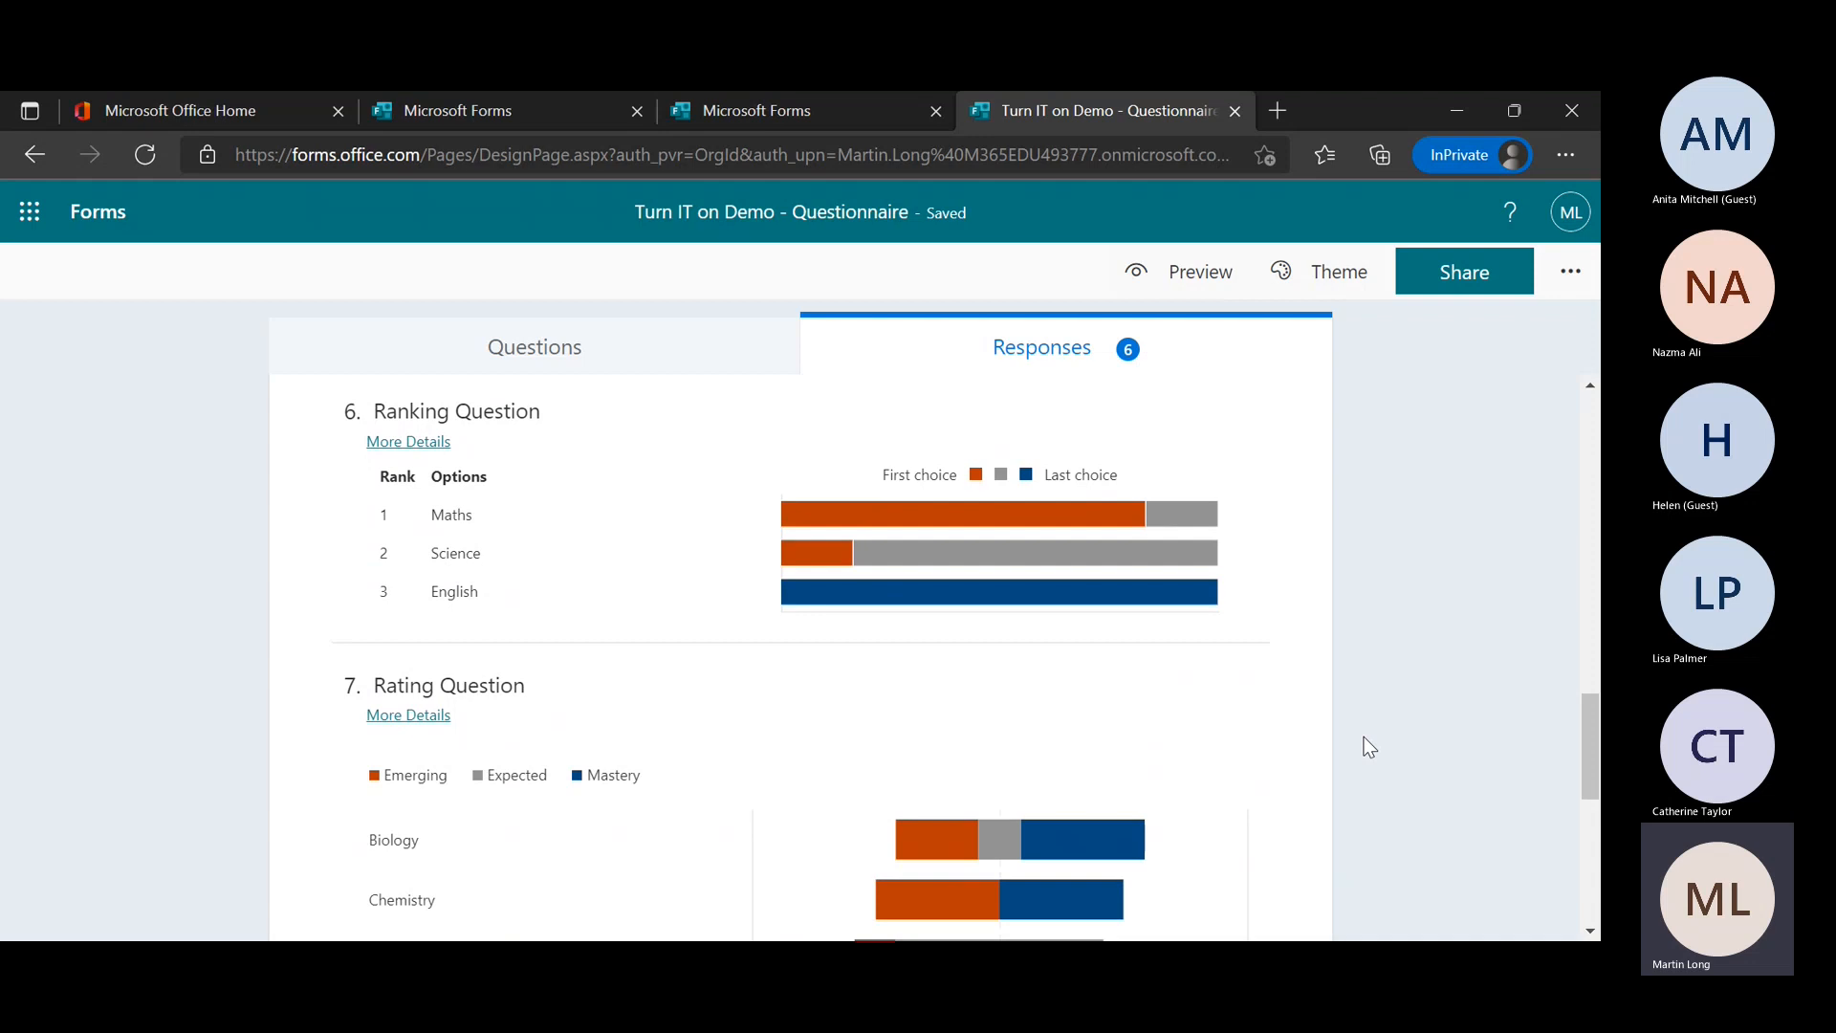
pyautogui.scroll(-5, 1370, 747)
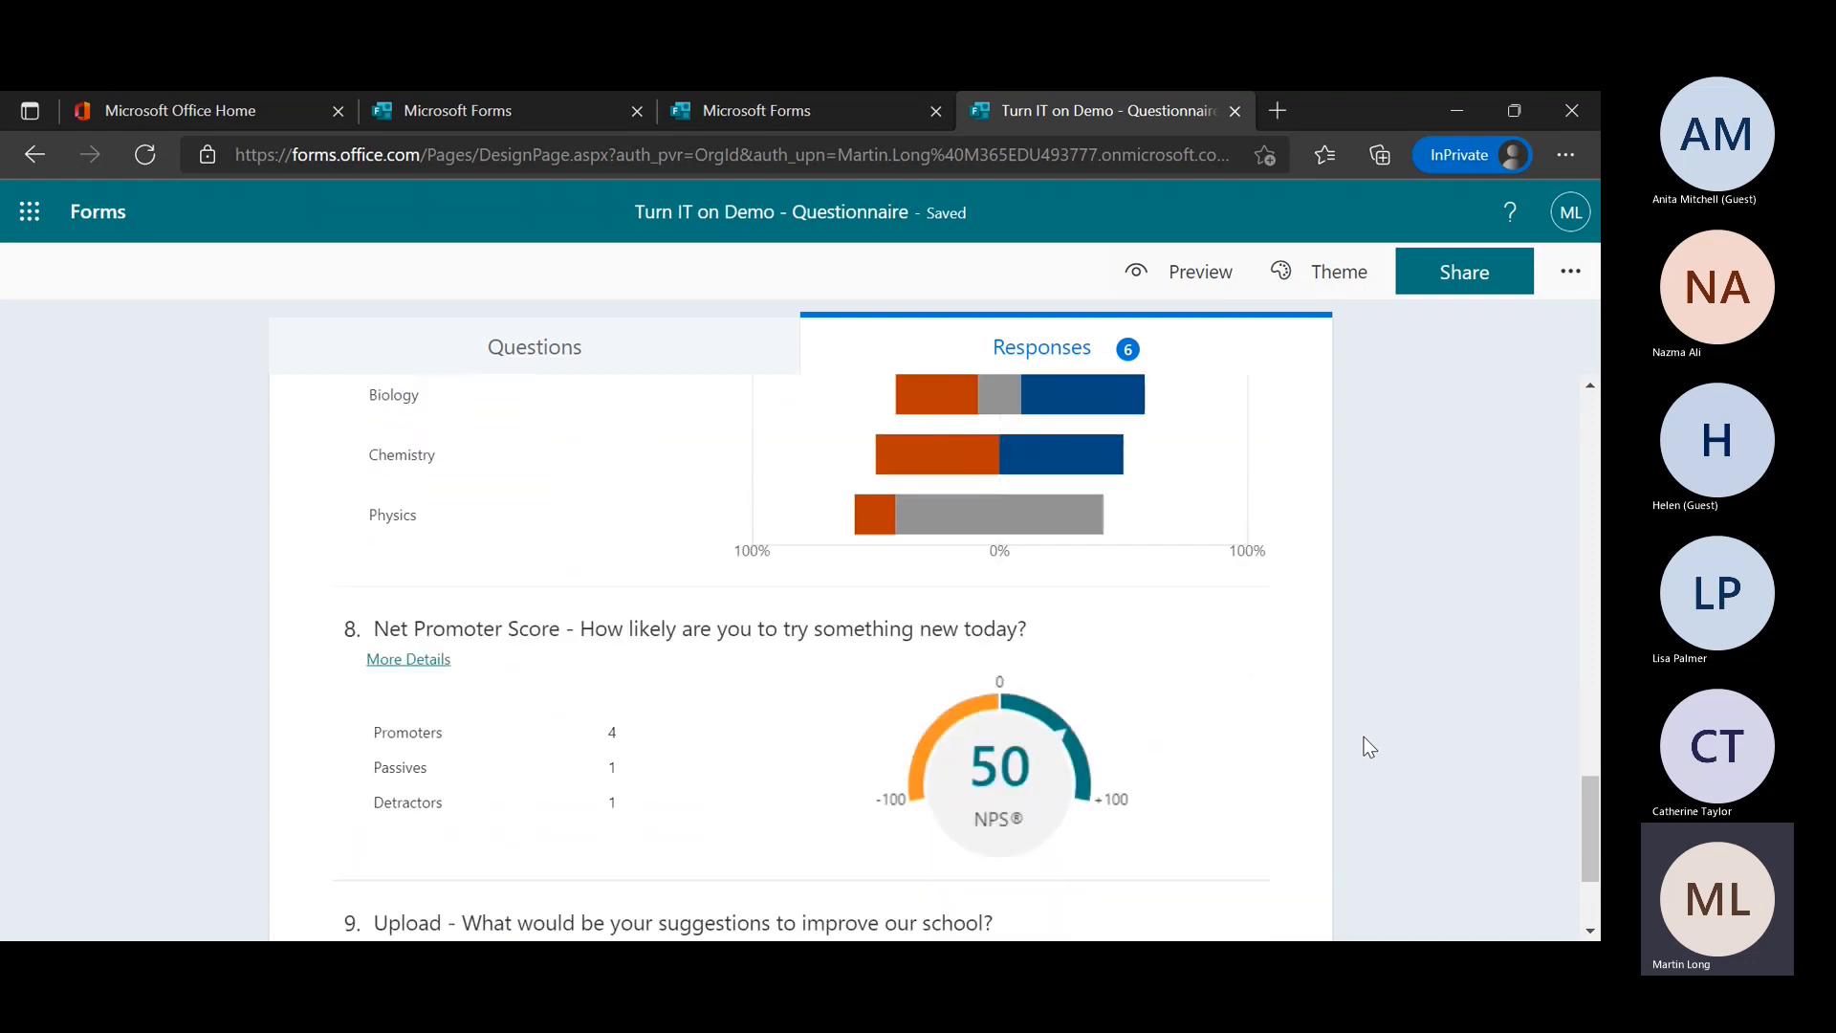
# Examine the results for the upload question and review the questionnaire's response summary again from the overview to the ranking question
pyautogui.scroll(-2, 1369, 746)
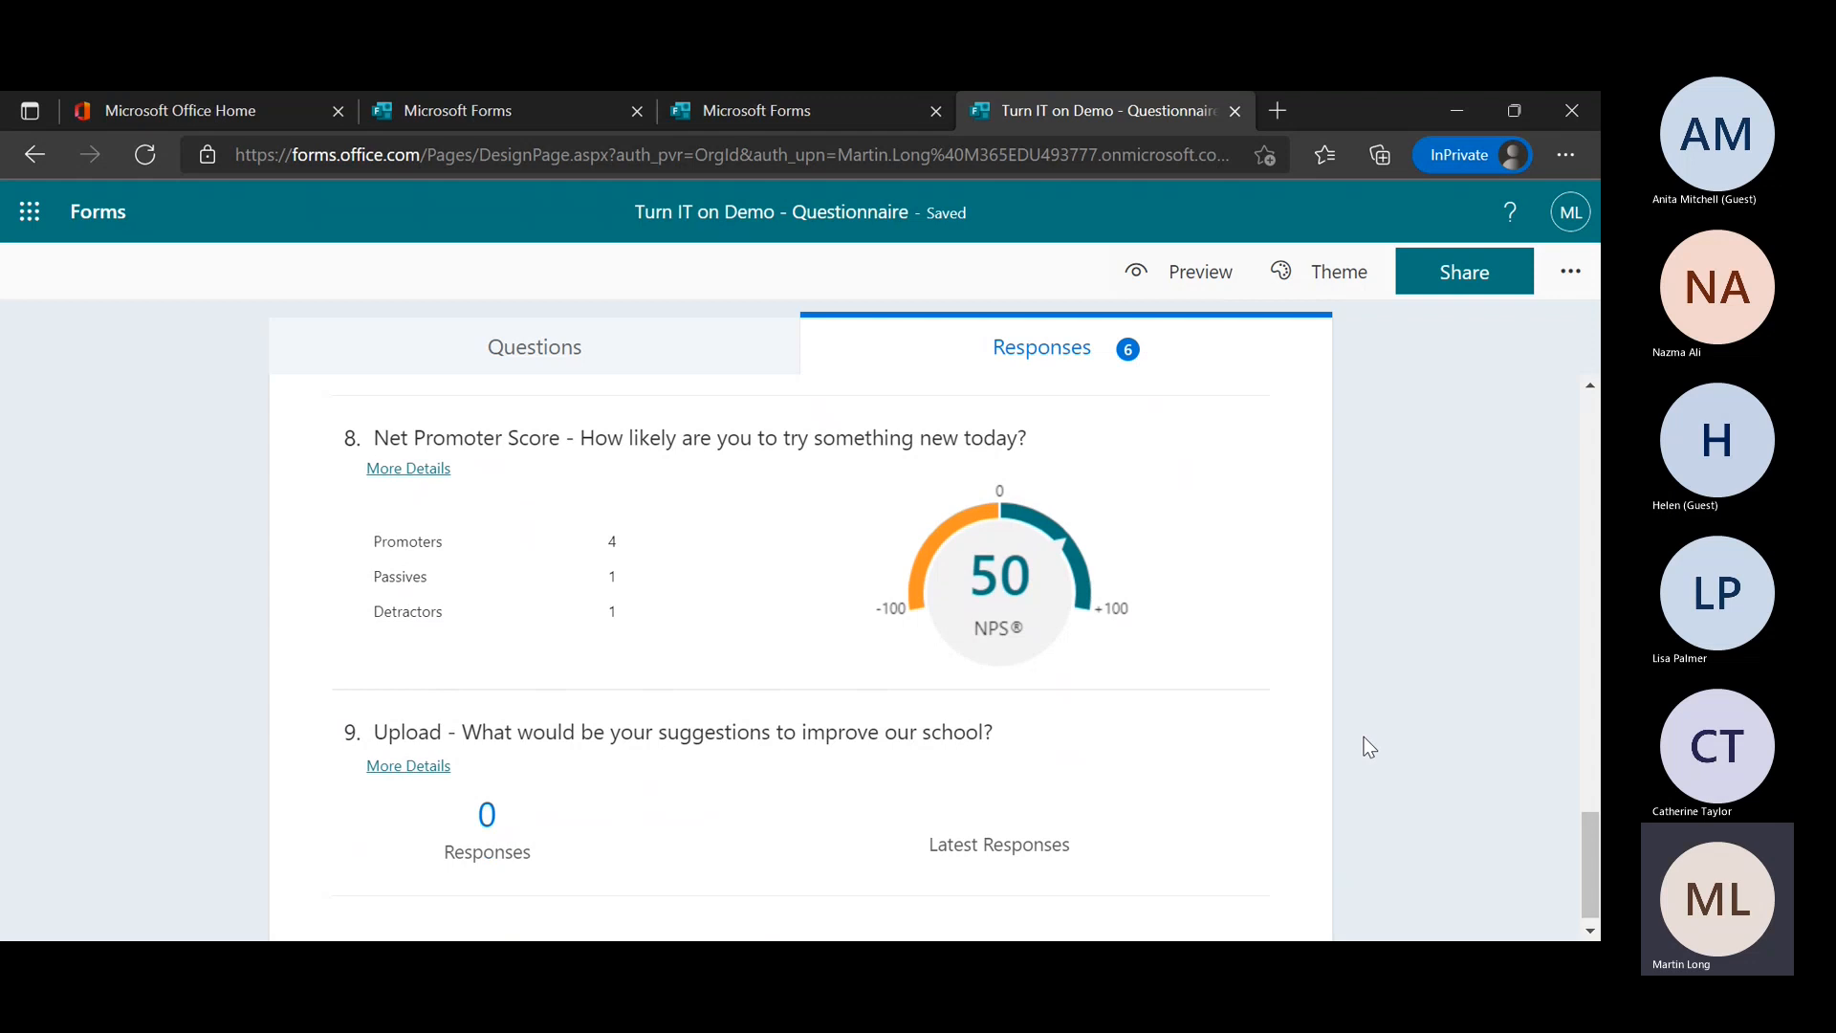
pyautogui.scroll(-1, 1369, 747)
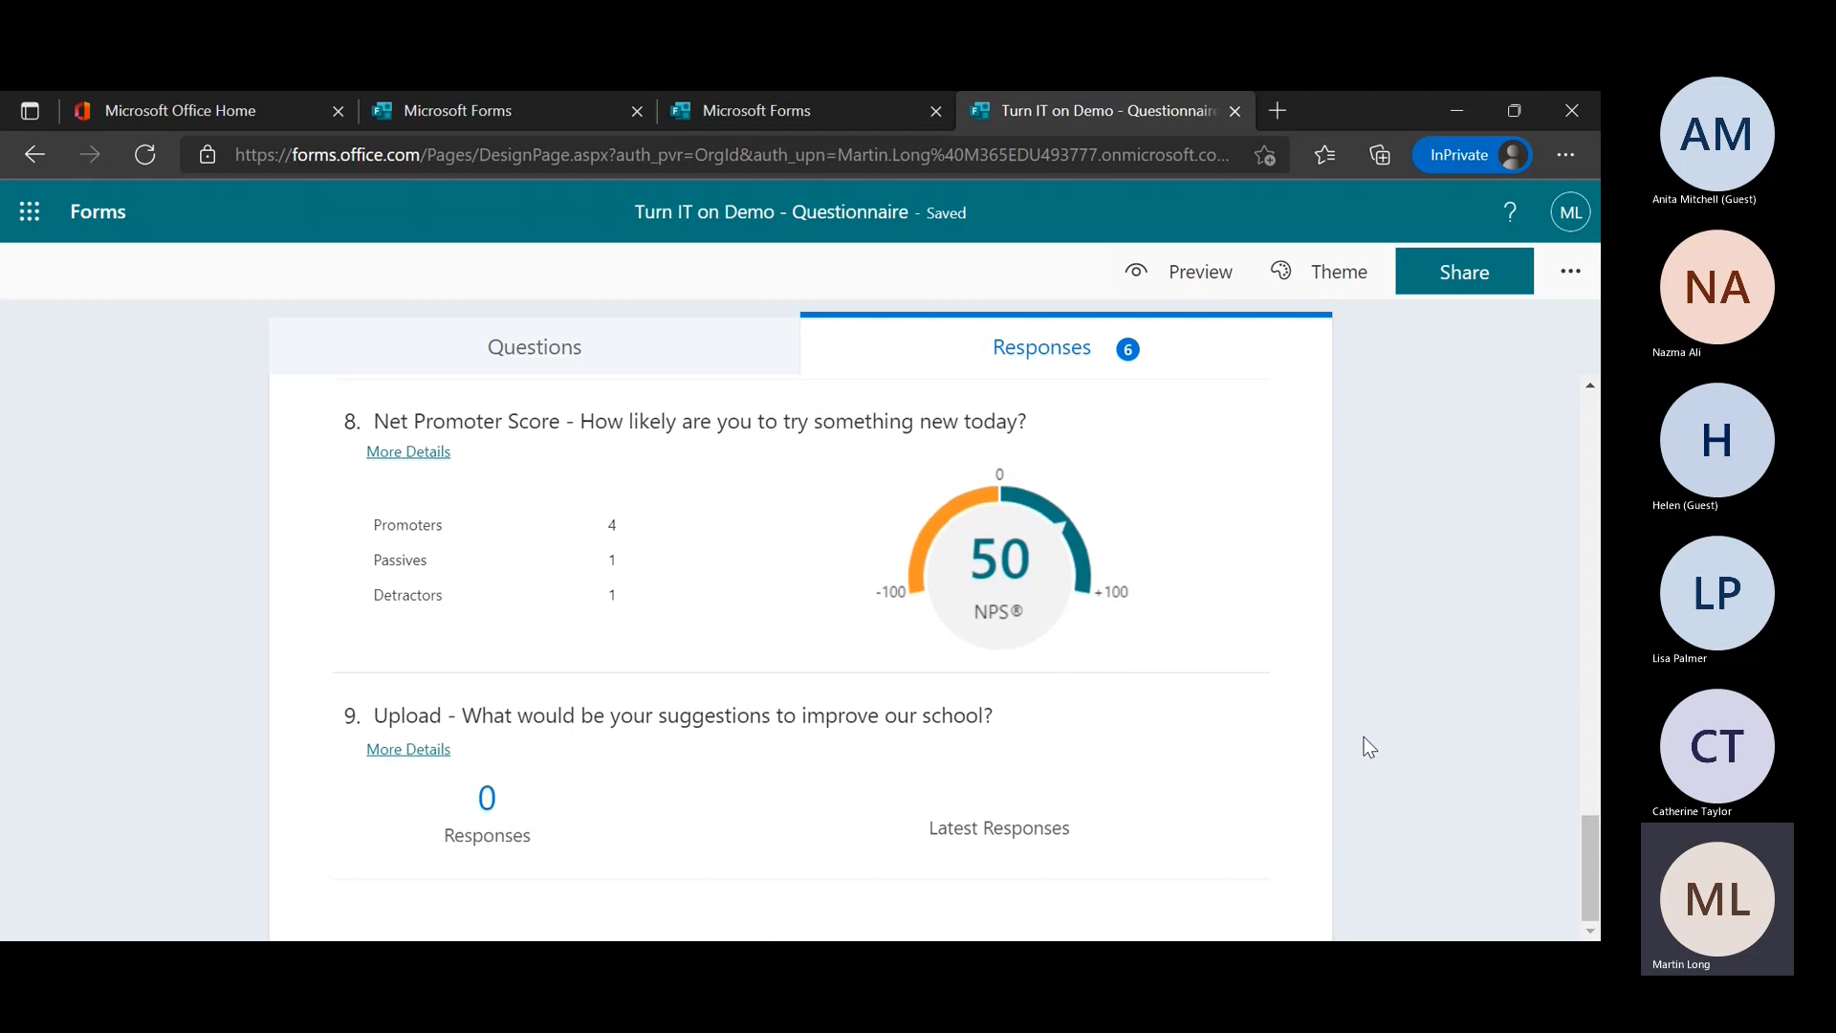
pyautogui.scroll(20, 1370, 747)
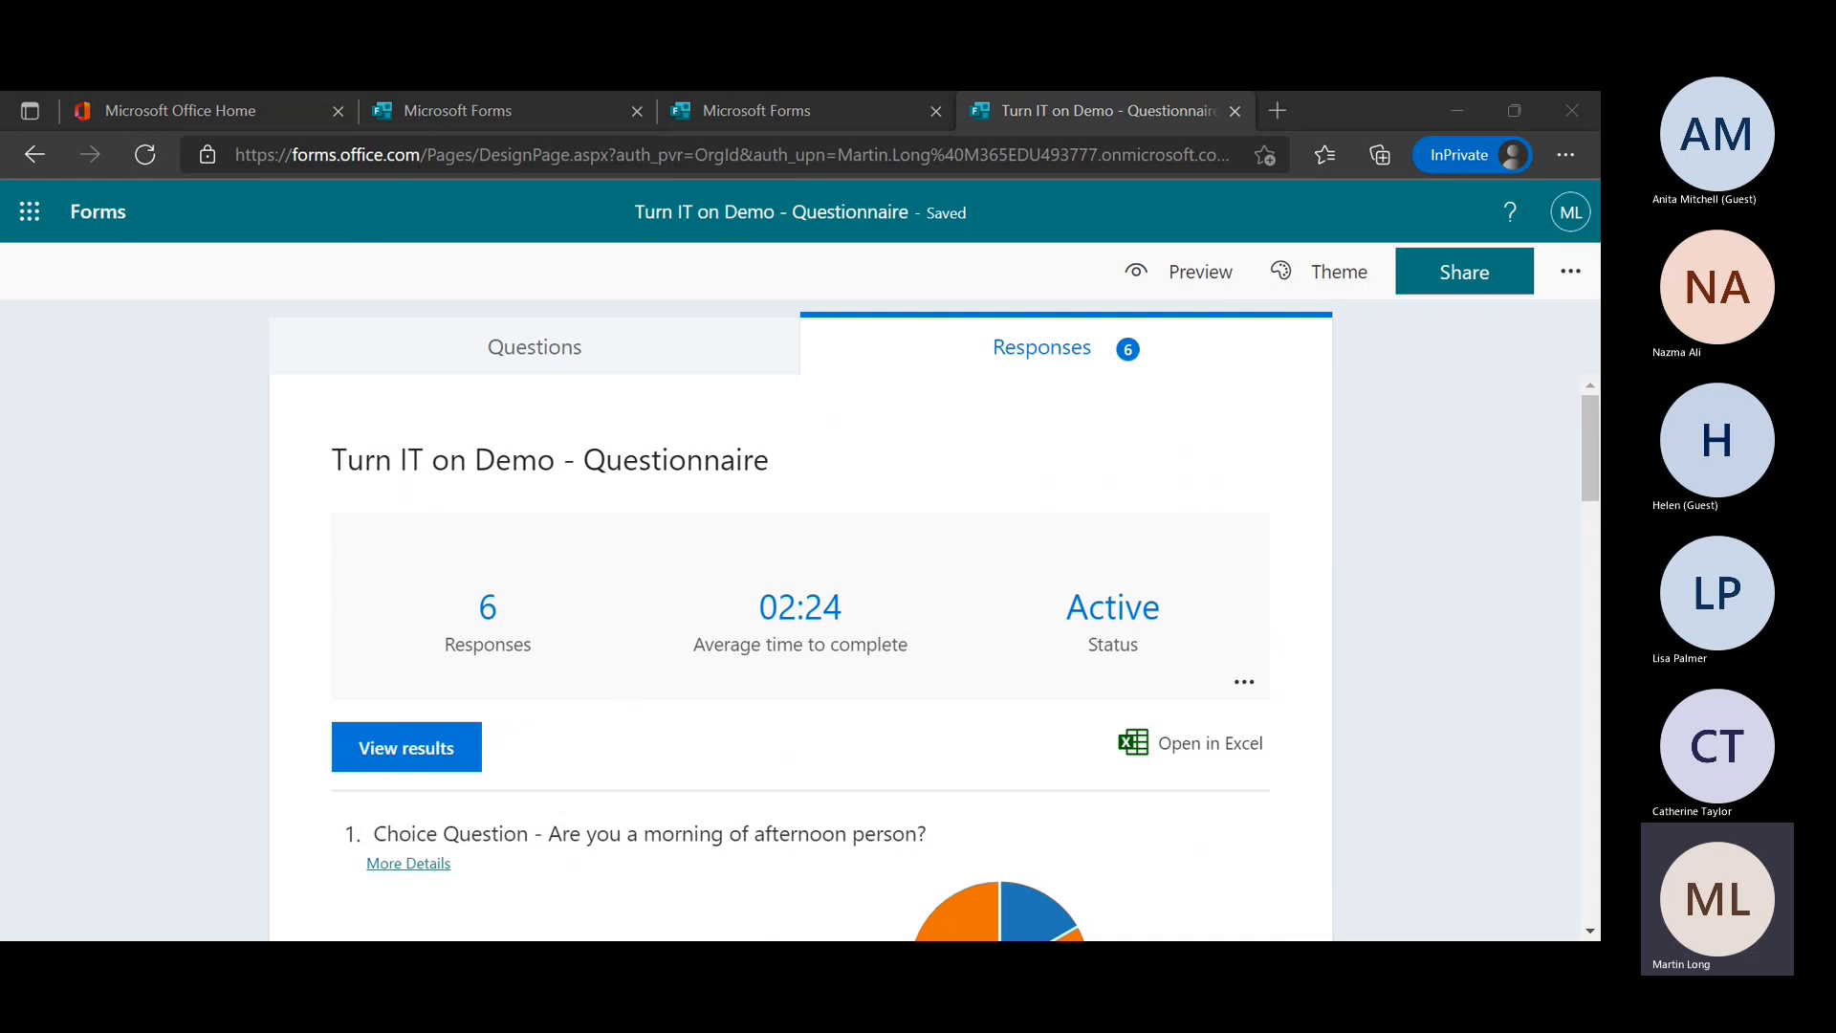
pyautogui.click(850, 852)
pyautogui.scroll(-4, 1467, 683)
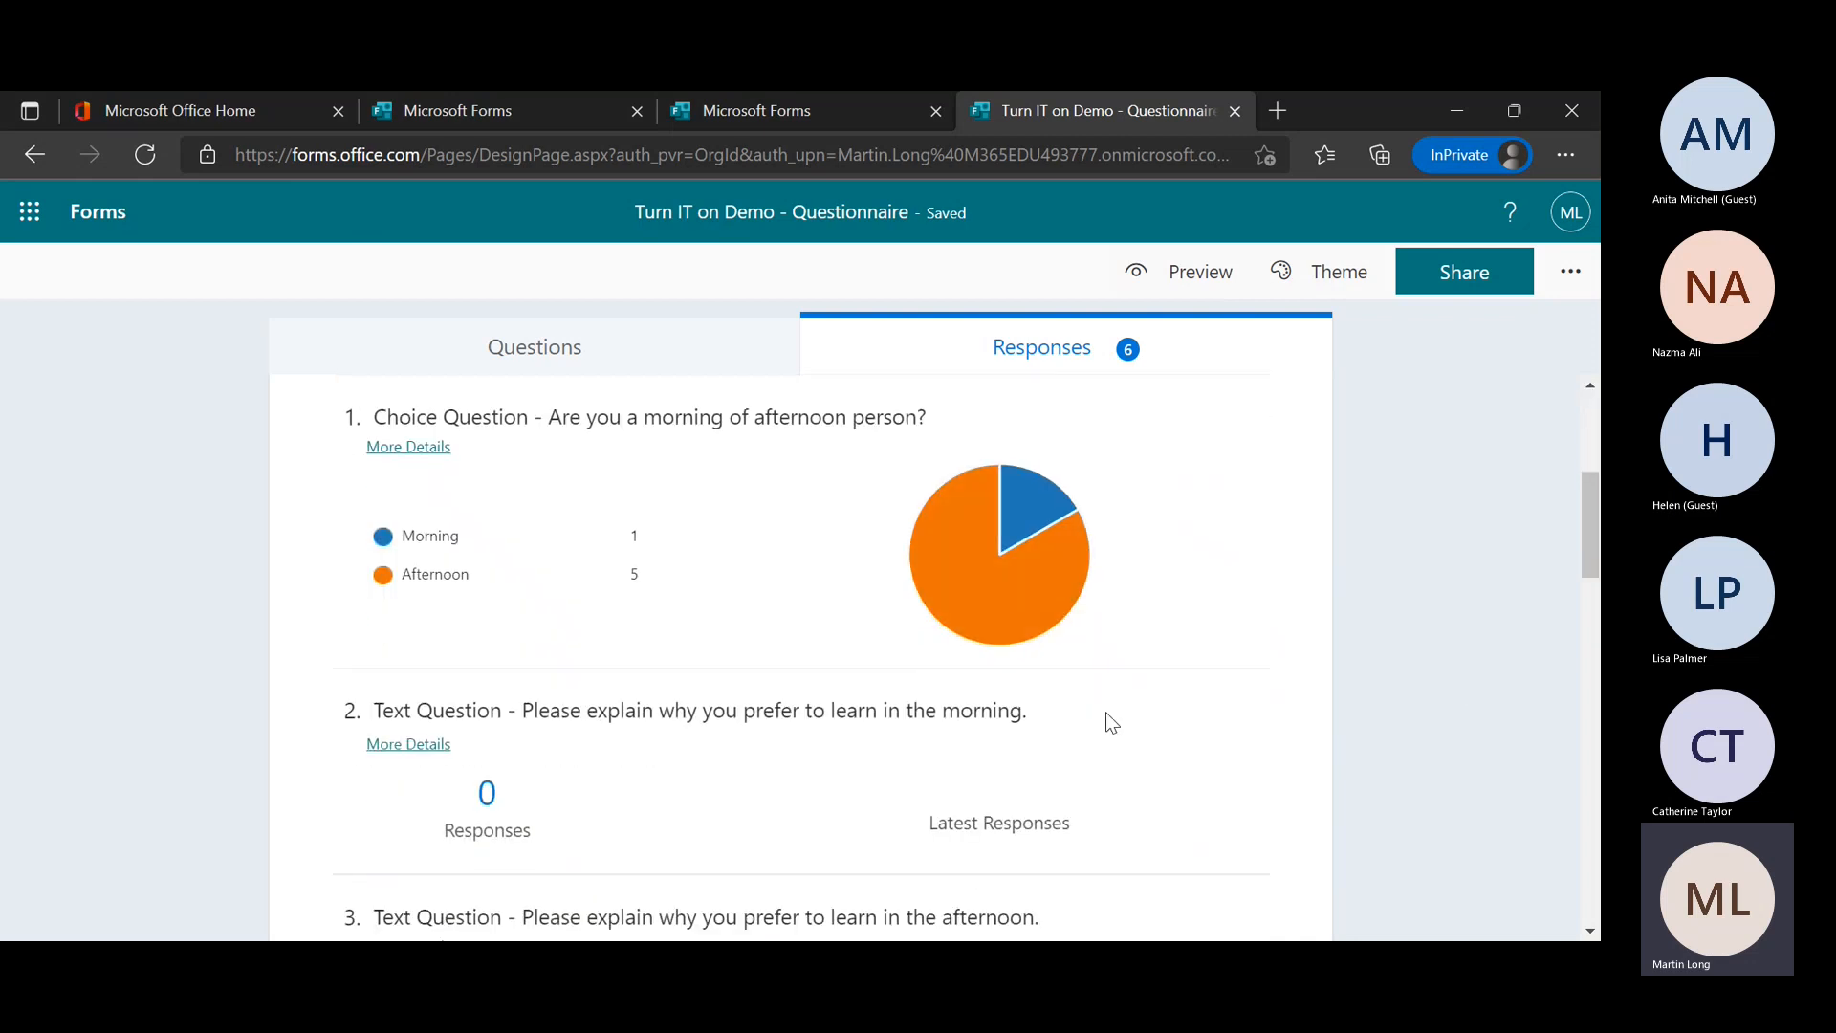
pyautogui.scroll(-6, 1020, 744)
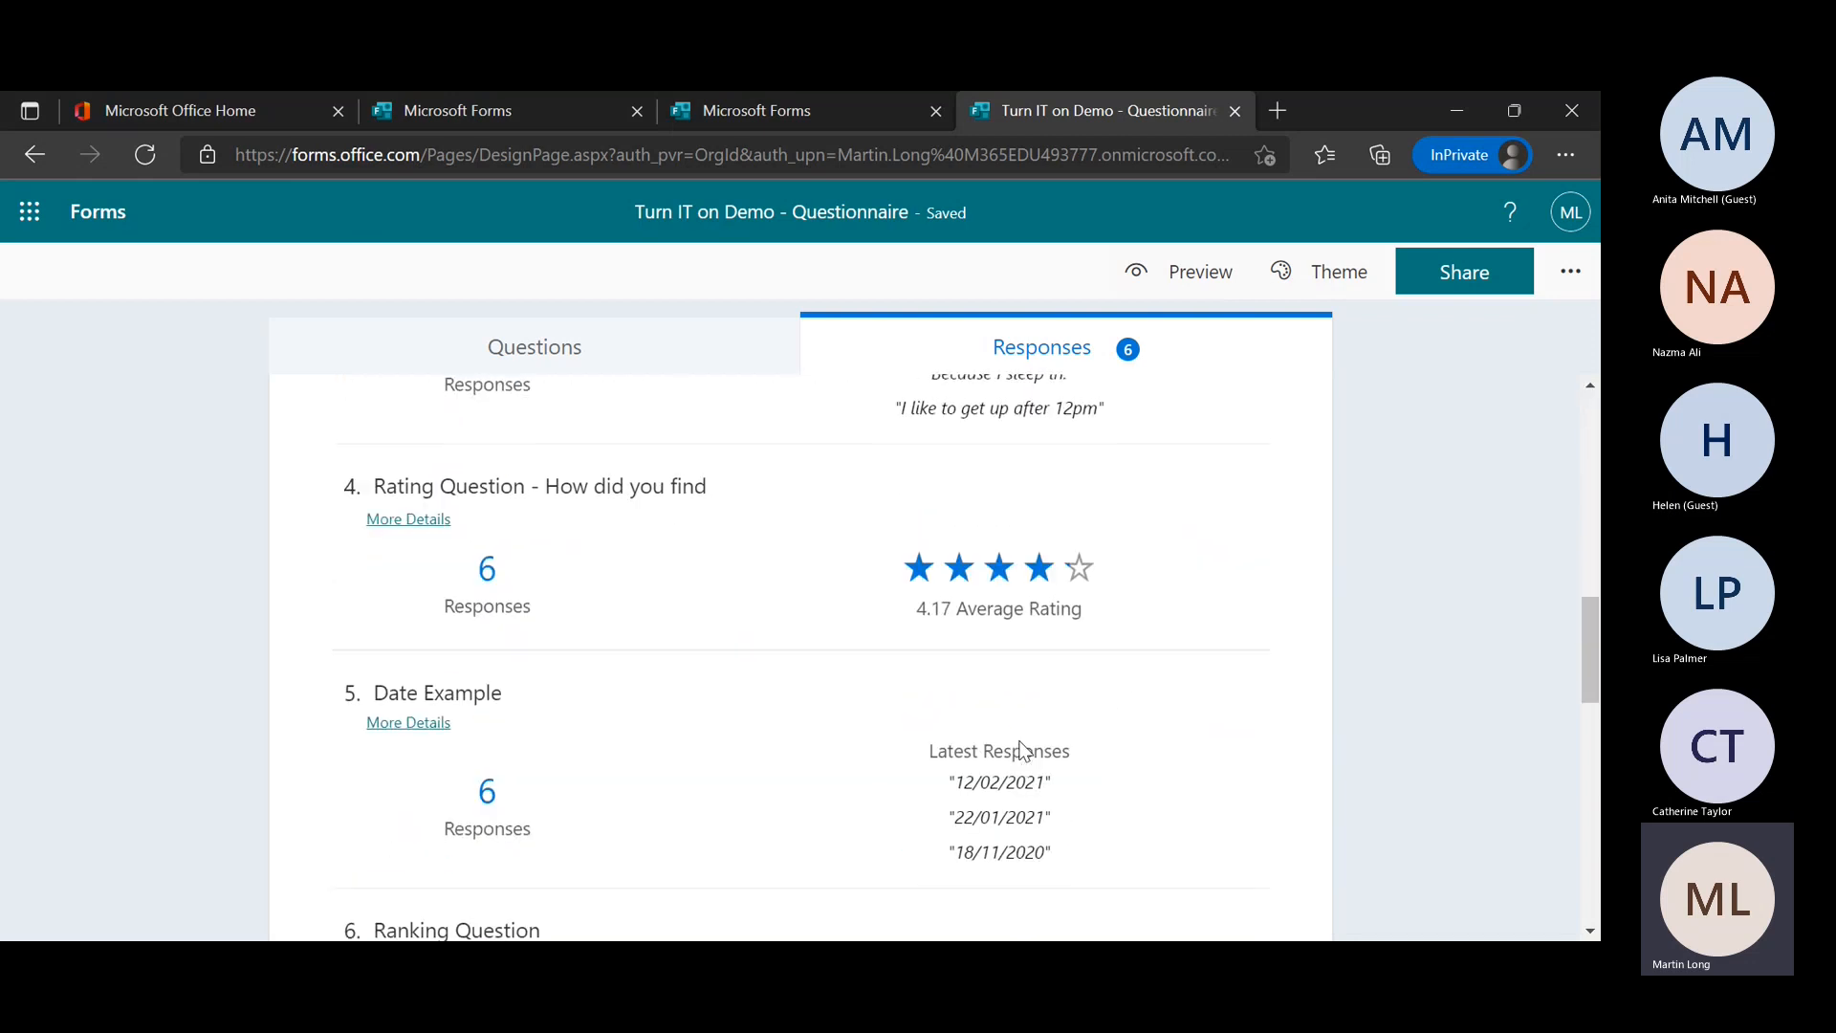
pyautogui.scroll(-2, 1018, 743)
pyautogui.scroll(15, 1016, 742)
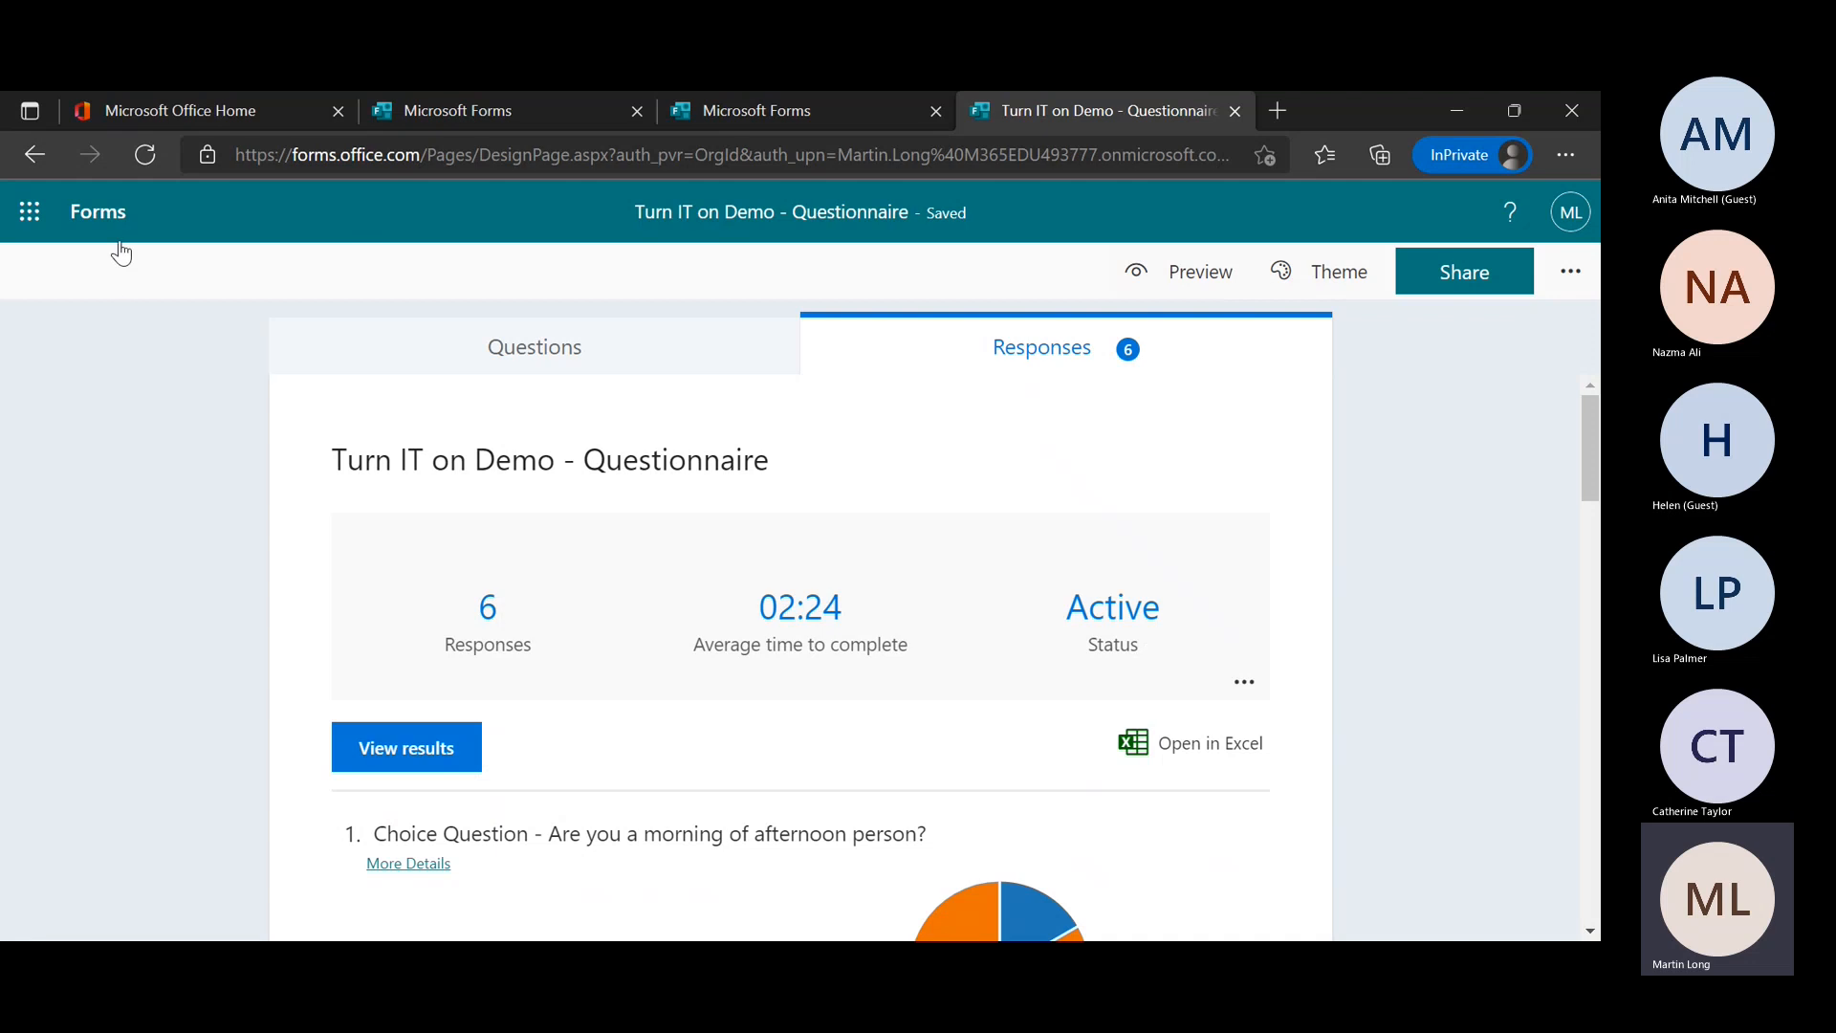
# Return to the Forms home page and look through the recent forms and the forms held by groups
pyautogui.click(109, 228)
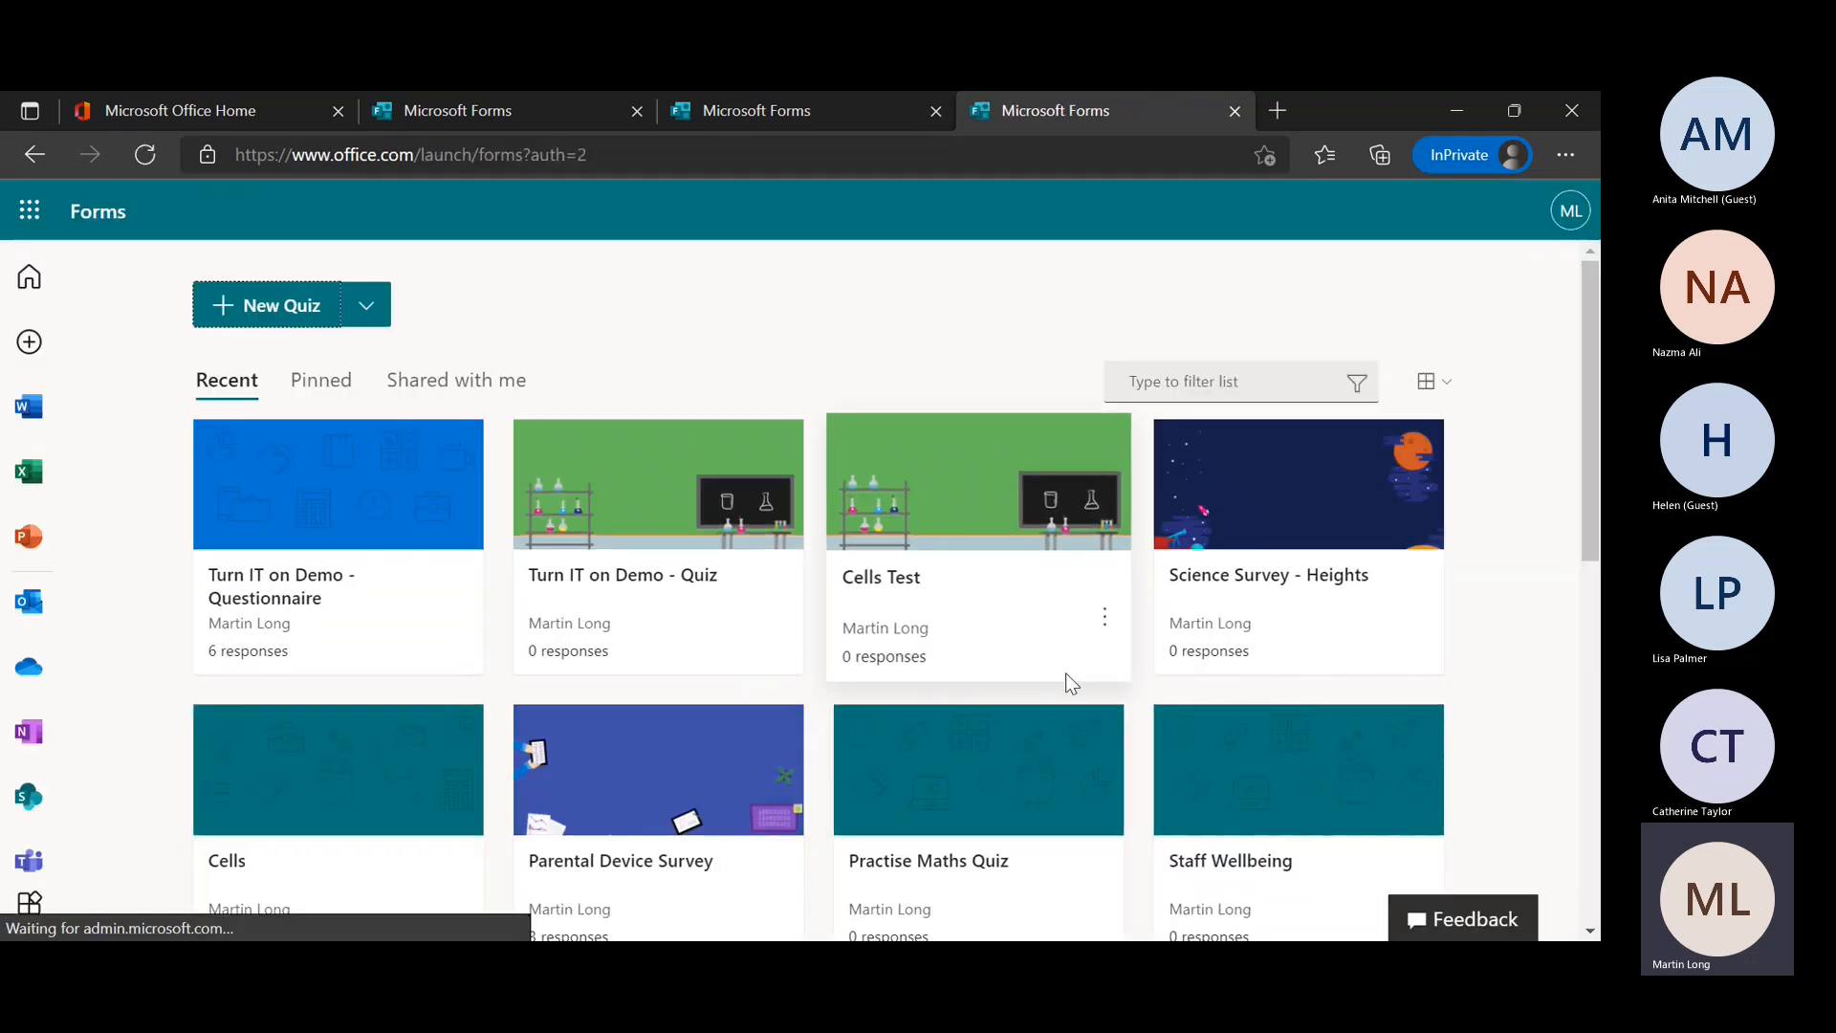
pyautogui.scroll(-2, 1065, 680)
pyautogui.scroll(1, 1067, 685)
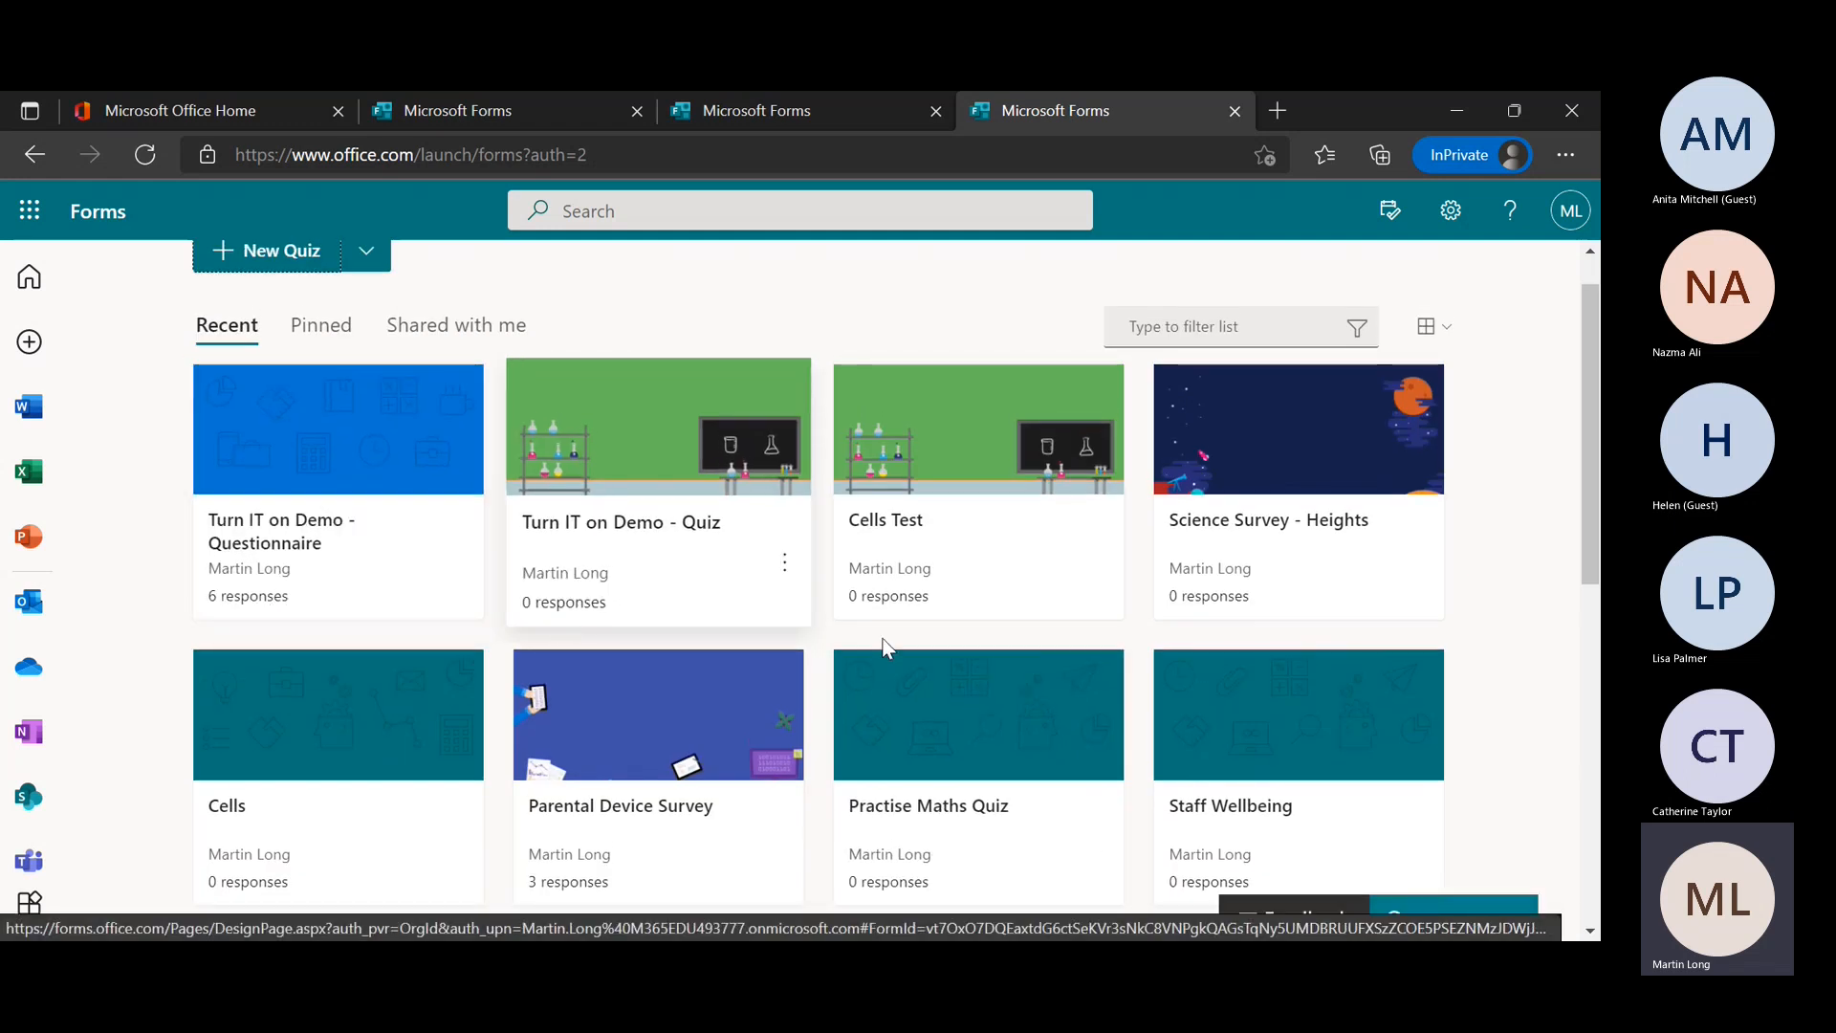
pyautogui.scroll(-3, 913, 627)
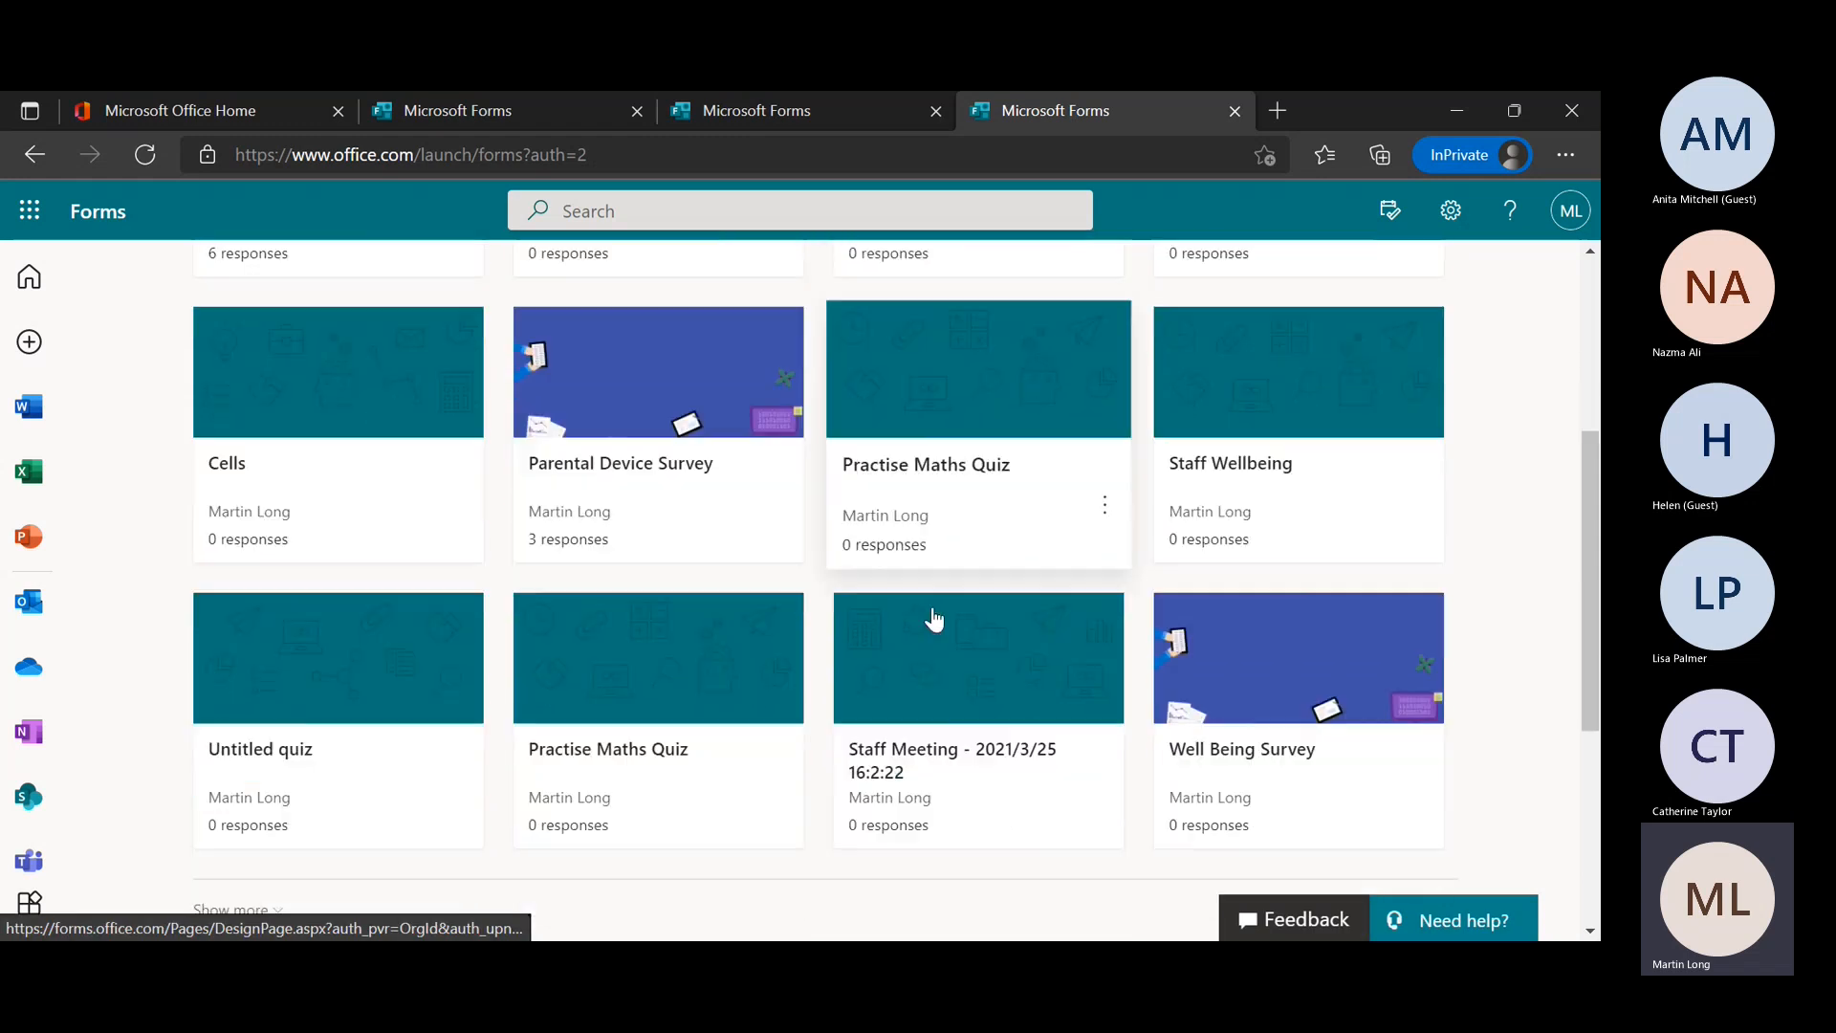
pyautogui.scroll(-5, 932, 617)
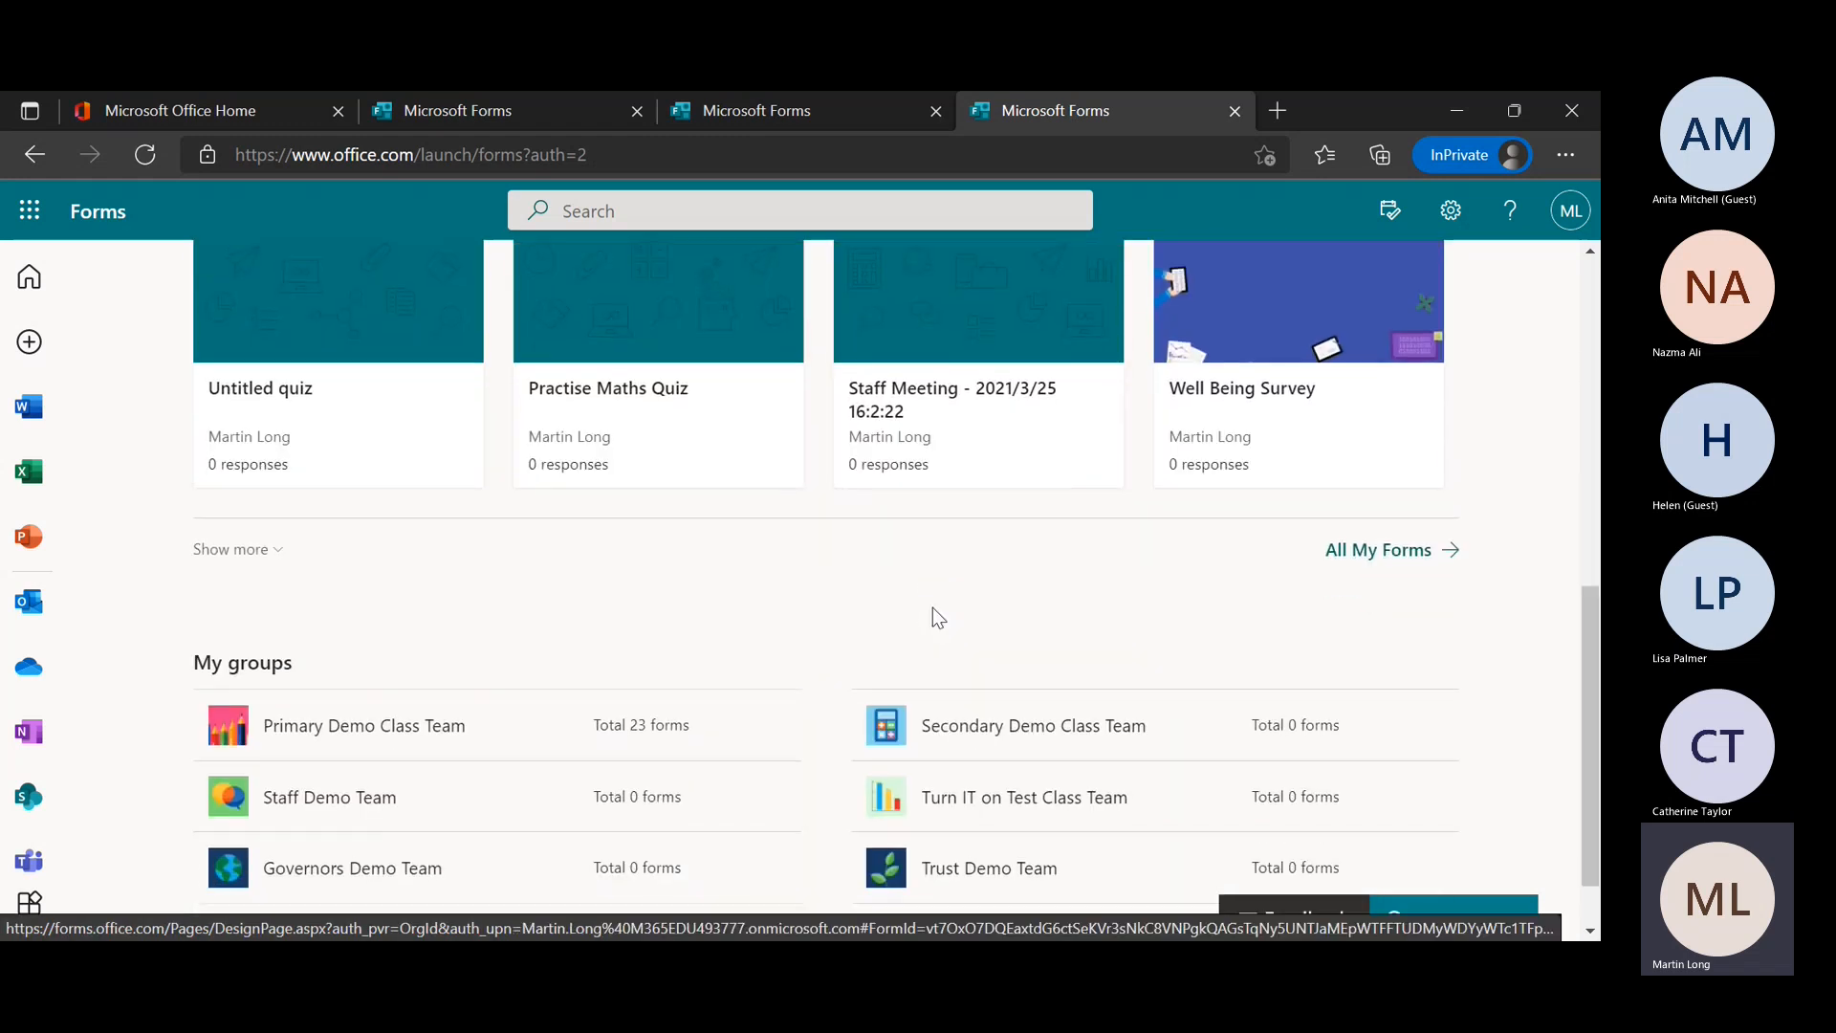
pyautogui.scroll(8, 934, 617)
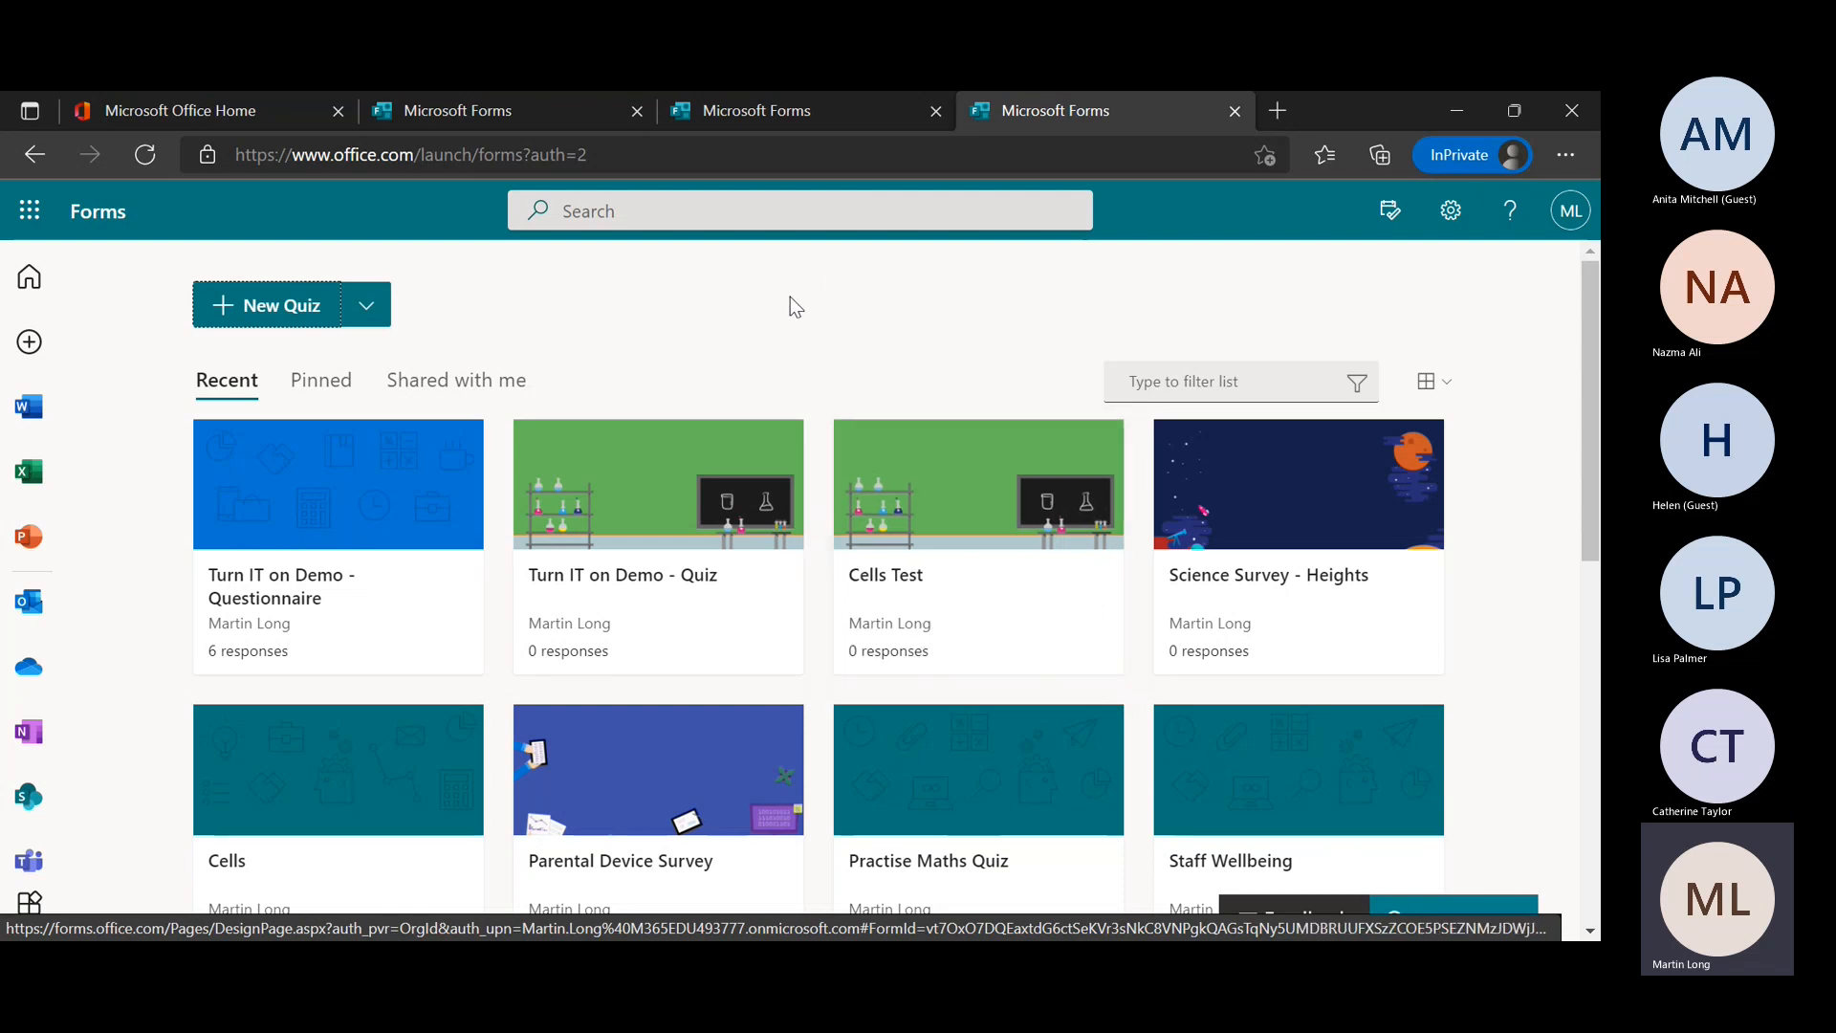
# Close the two extra Forms browser tabs and refresh the remaining Forms home page
pyautogui.click(1233, 112)
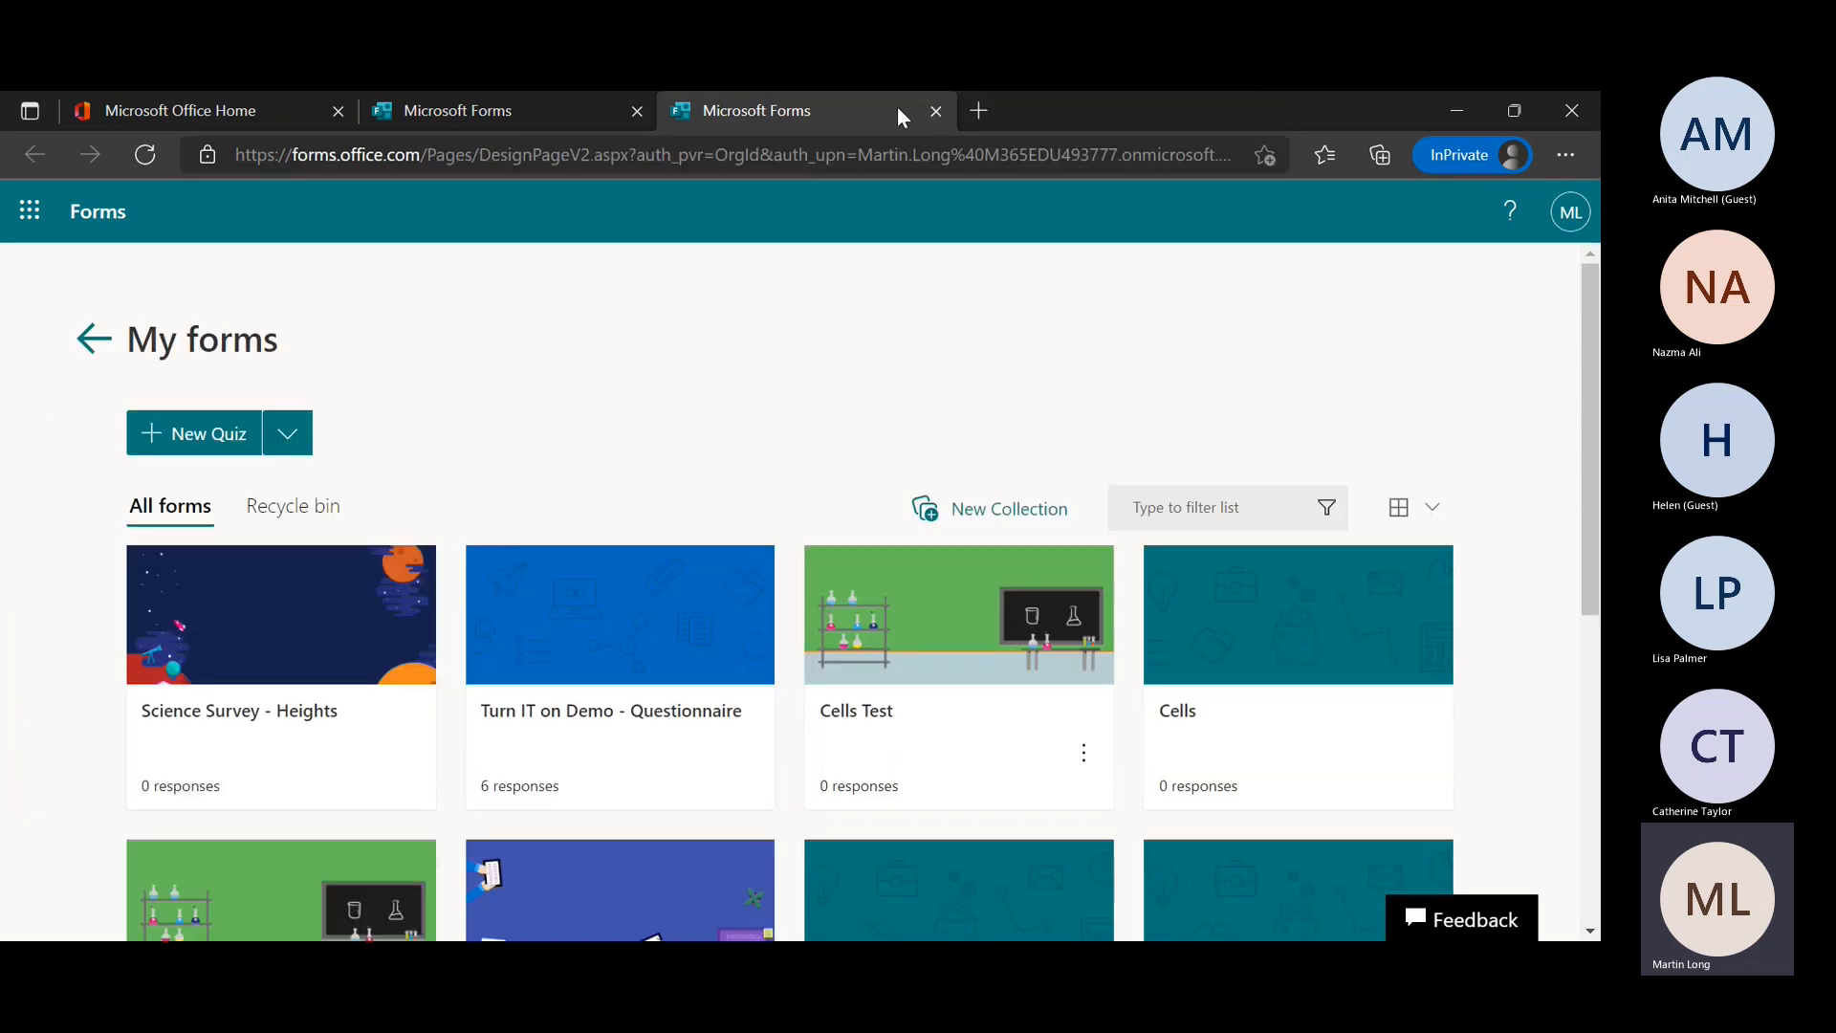
pyautogui.click(936, 111)
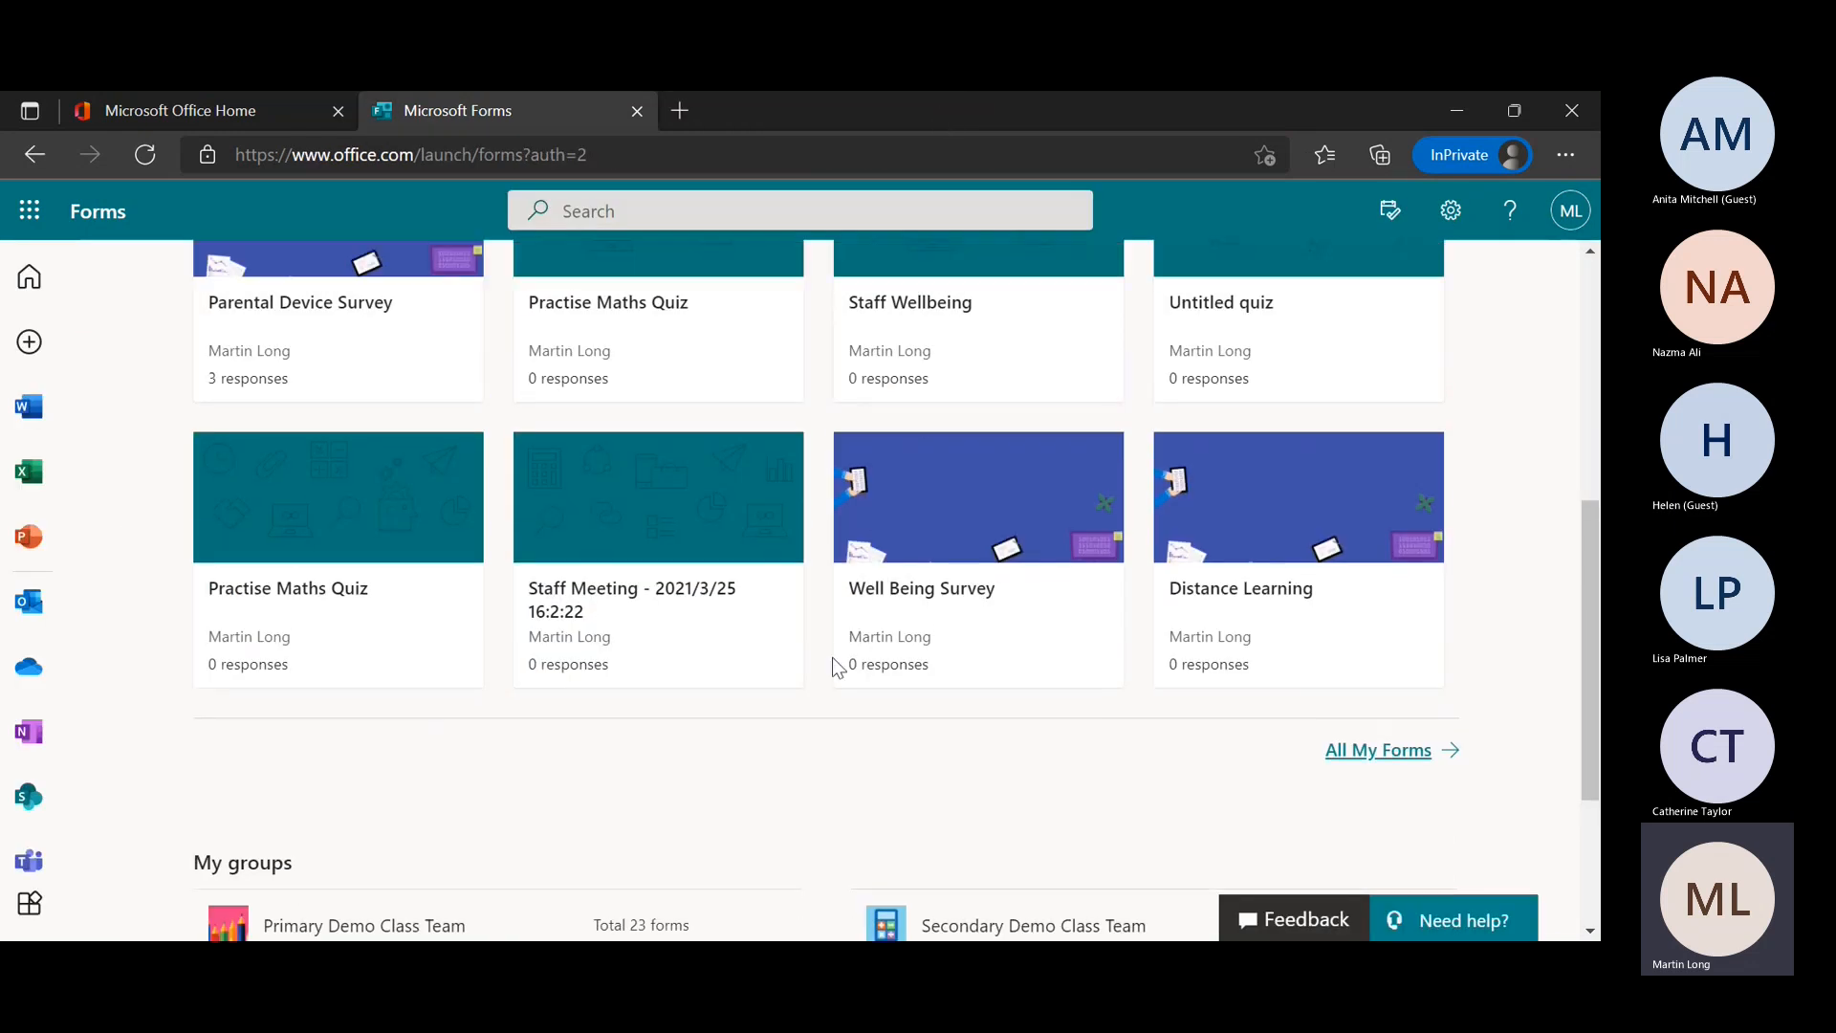
pyautogui.scroll(5, 838, 663)
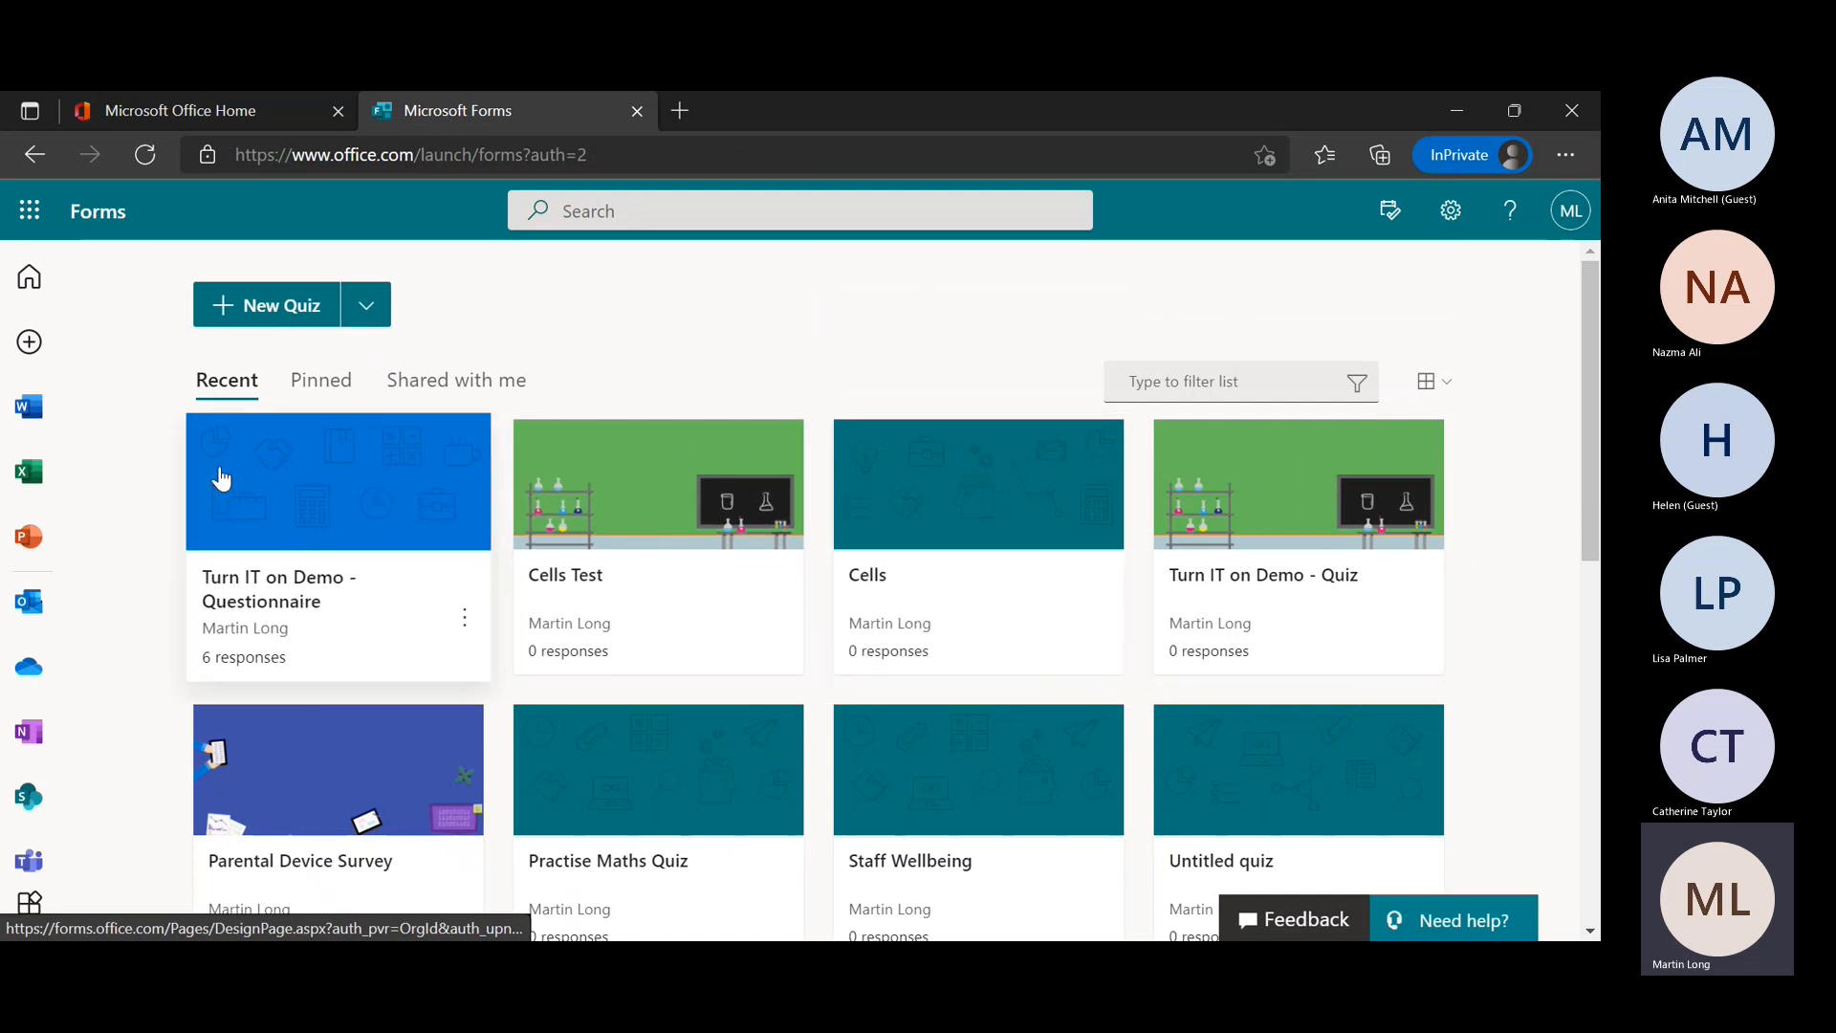
pyautogui.click(143, 155)
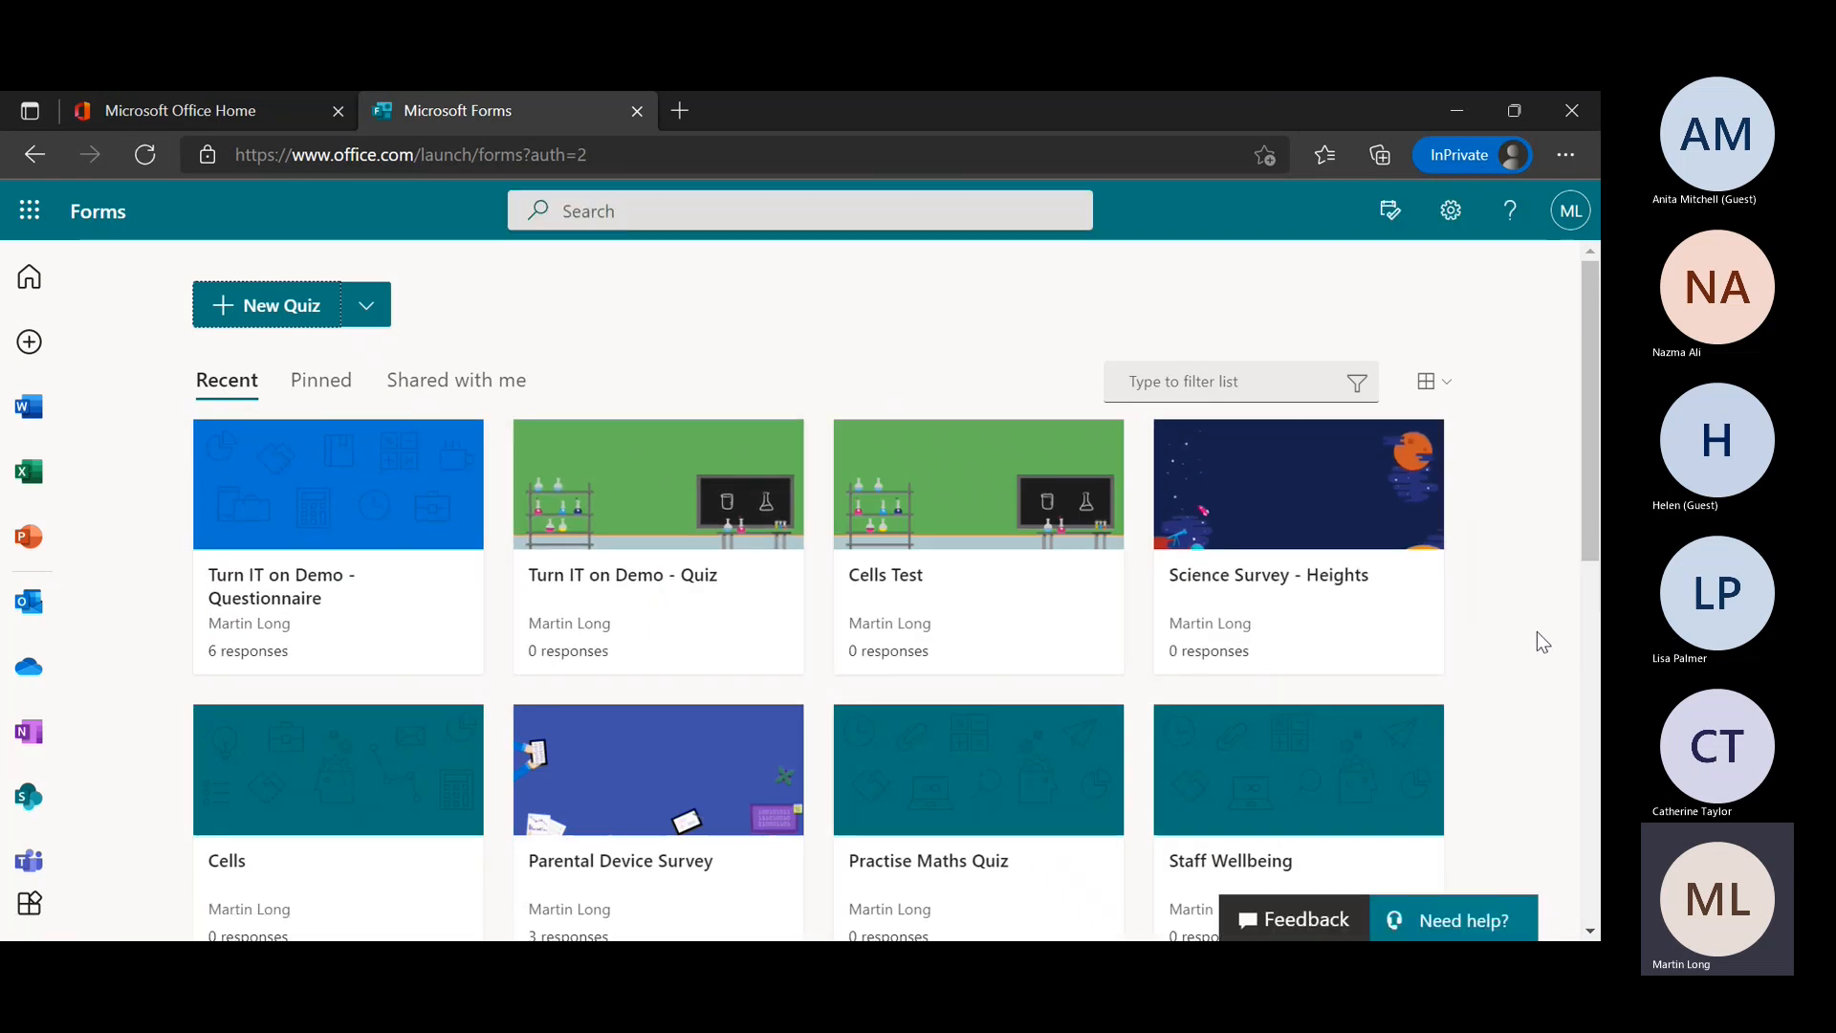
# Look at the Science Survey - Heights form, return to the home page and show the Cells Test form's options
pyautogui.click(1344, 564)
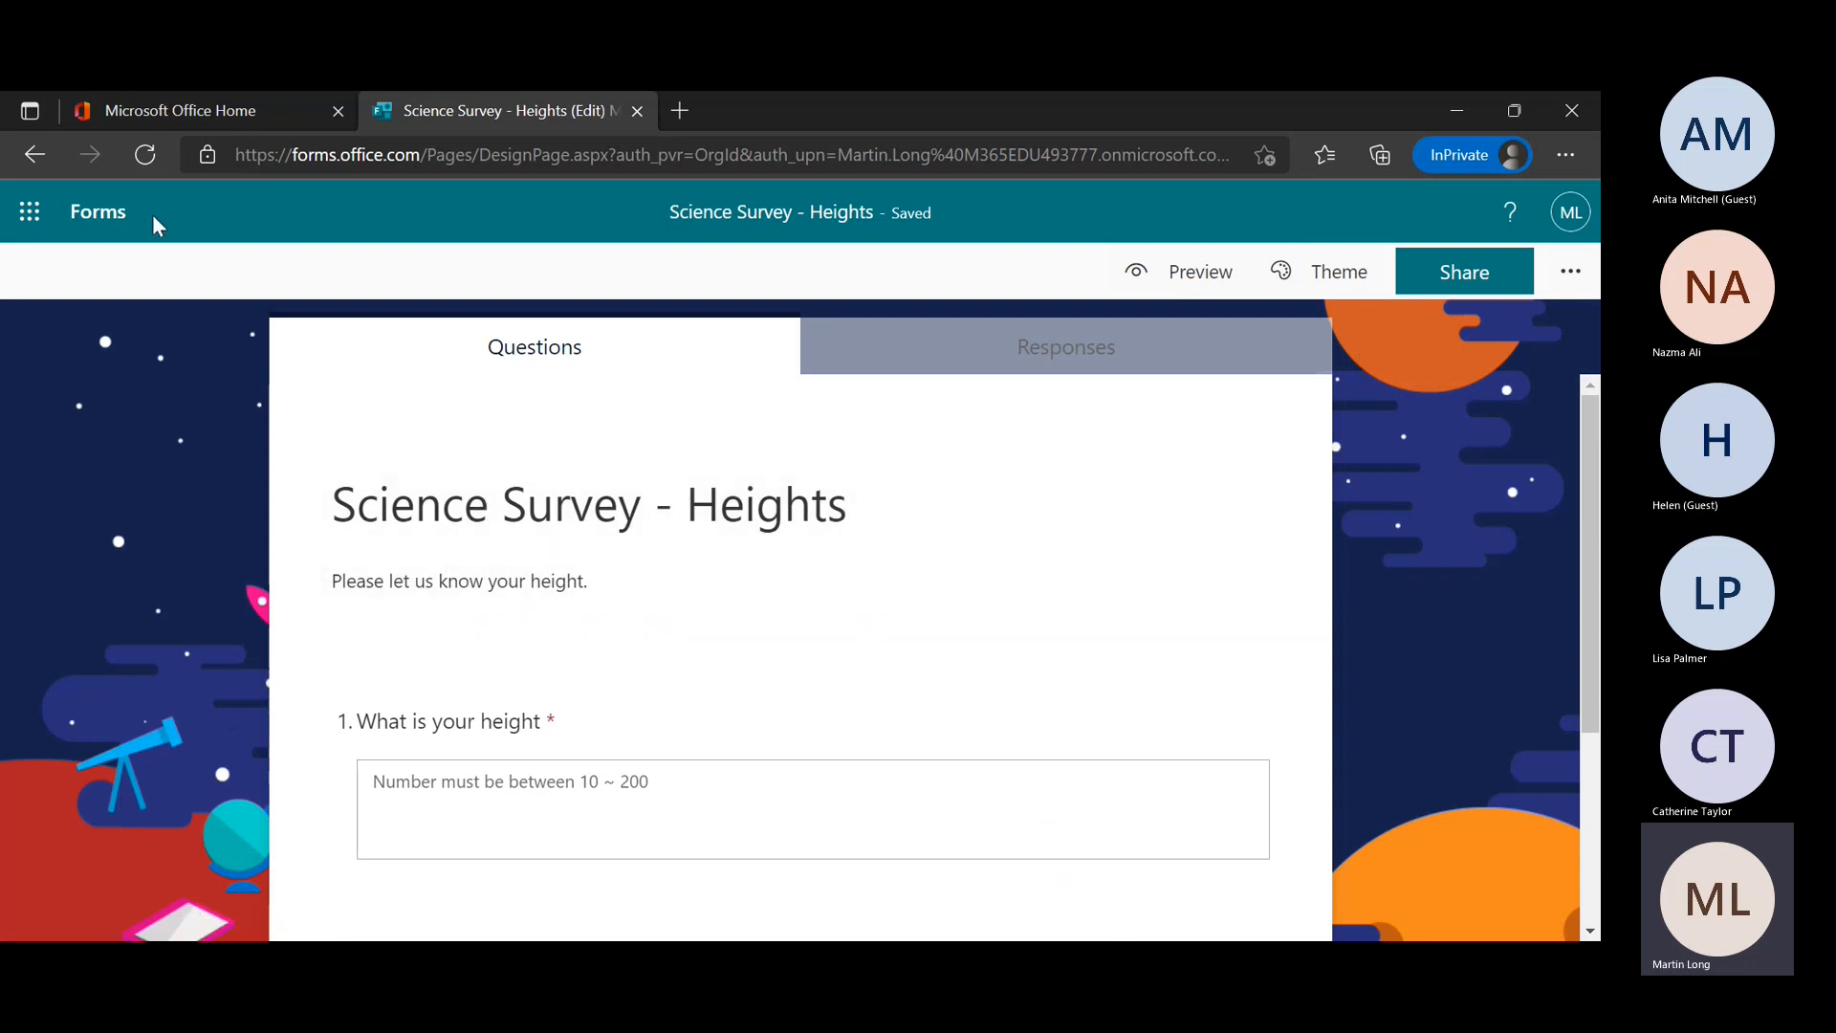
pyautogui.click(118, 226)
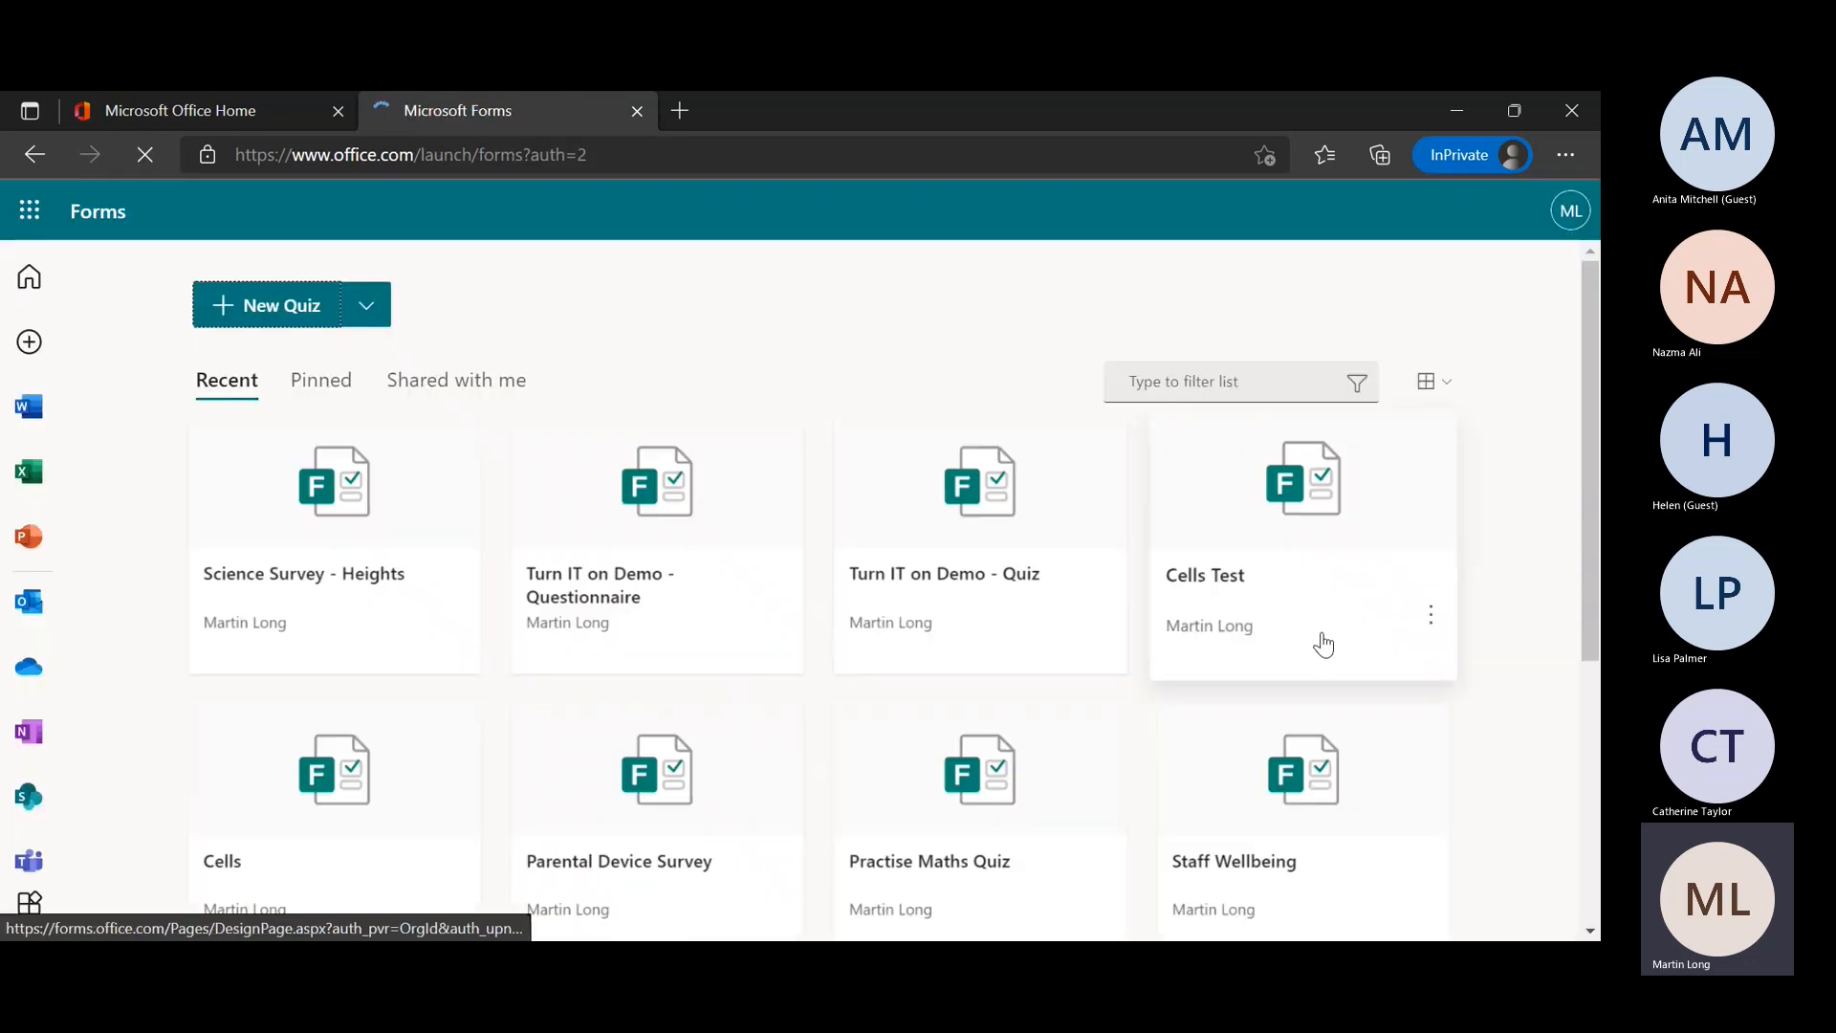
pyautogui.click(1425, 631)
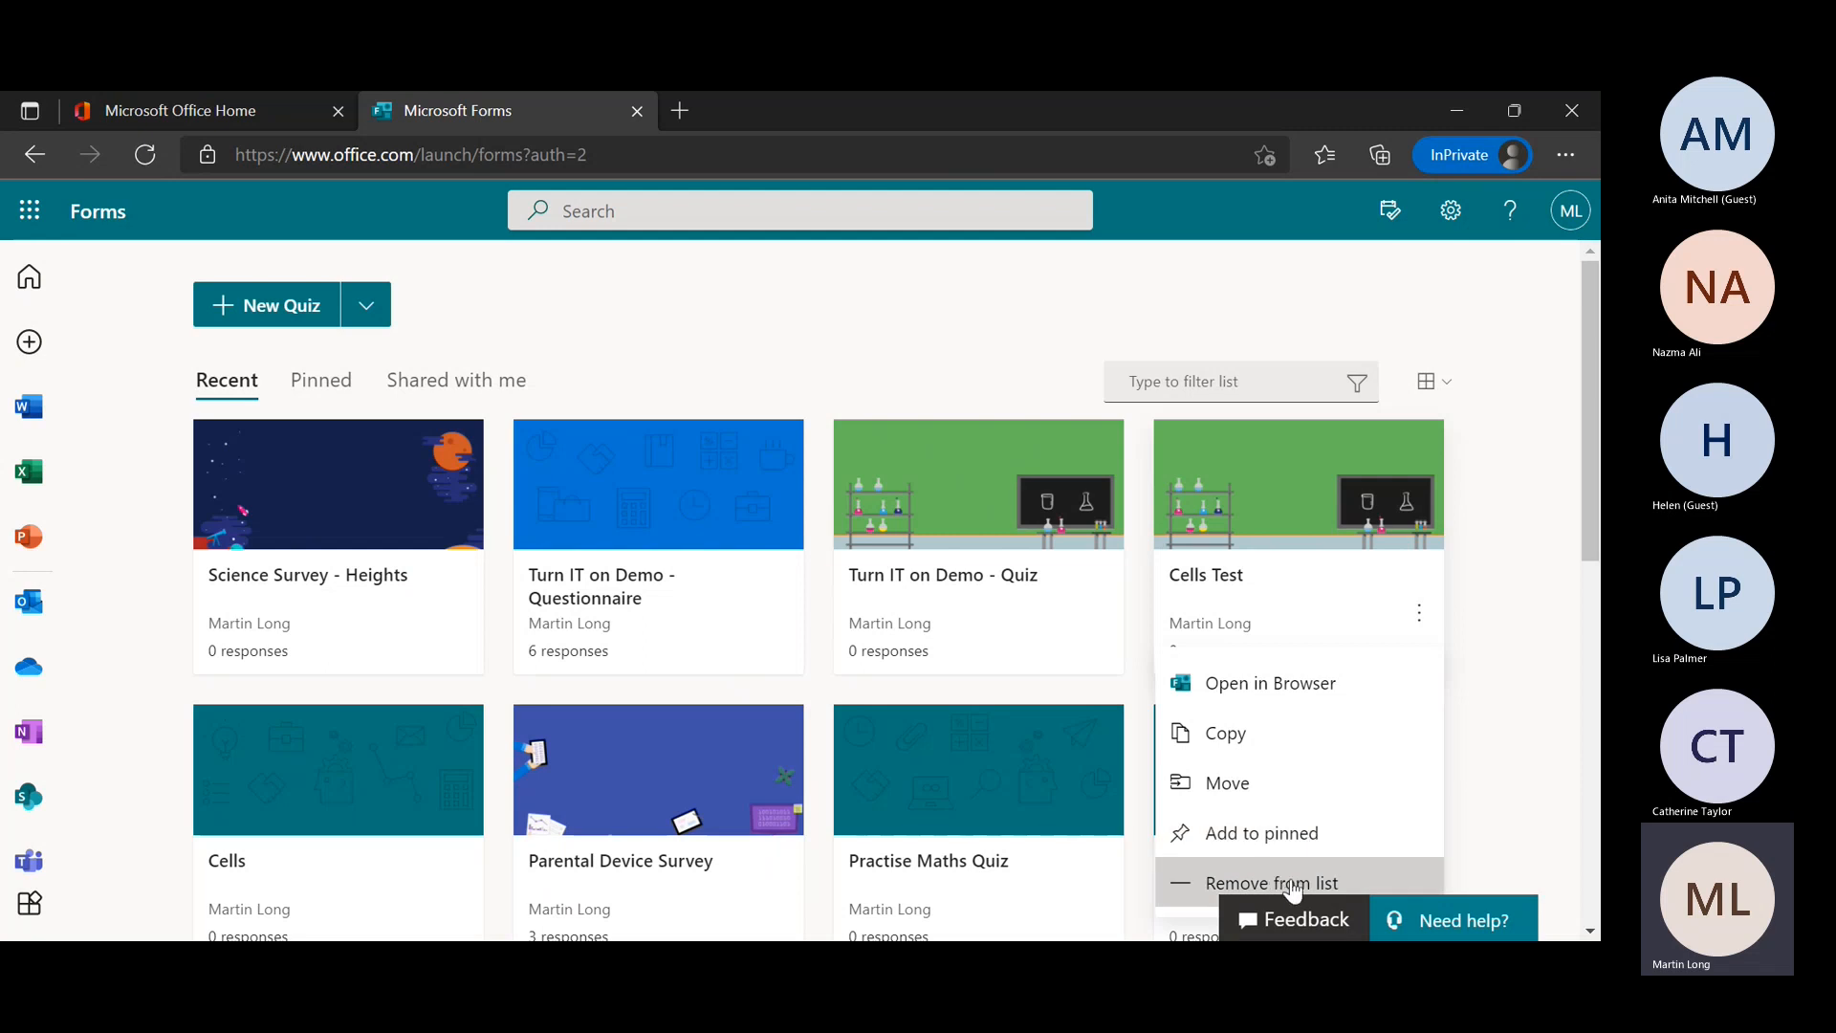
# Open the complete list of forms and view the management options for Turn IT on Demo - Questionnaire
pyautogui.scroll(-10, 1563, 707)
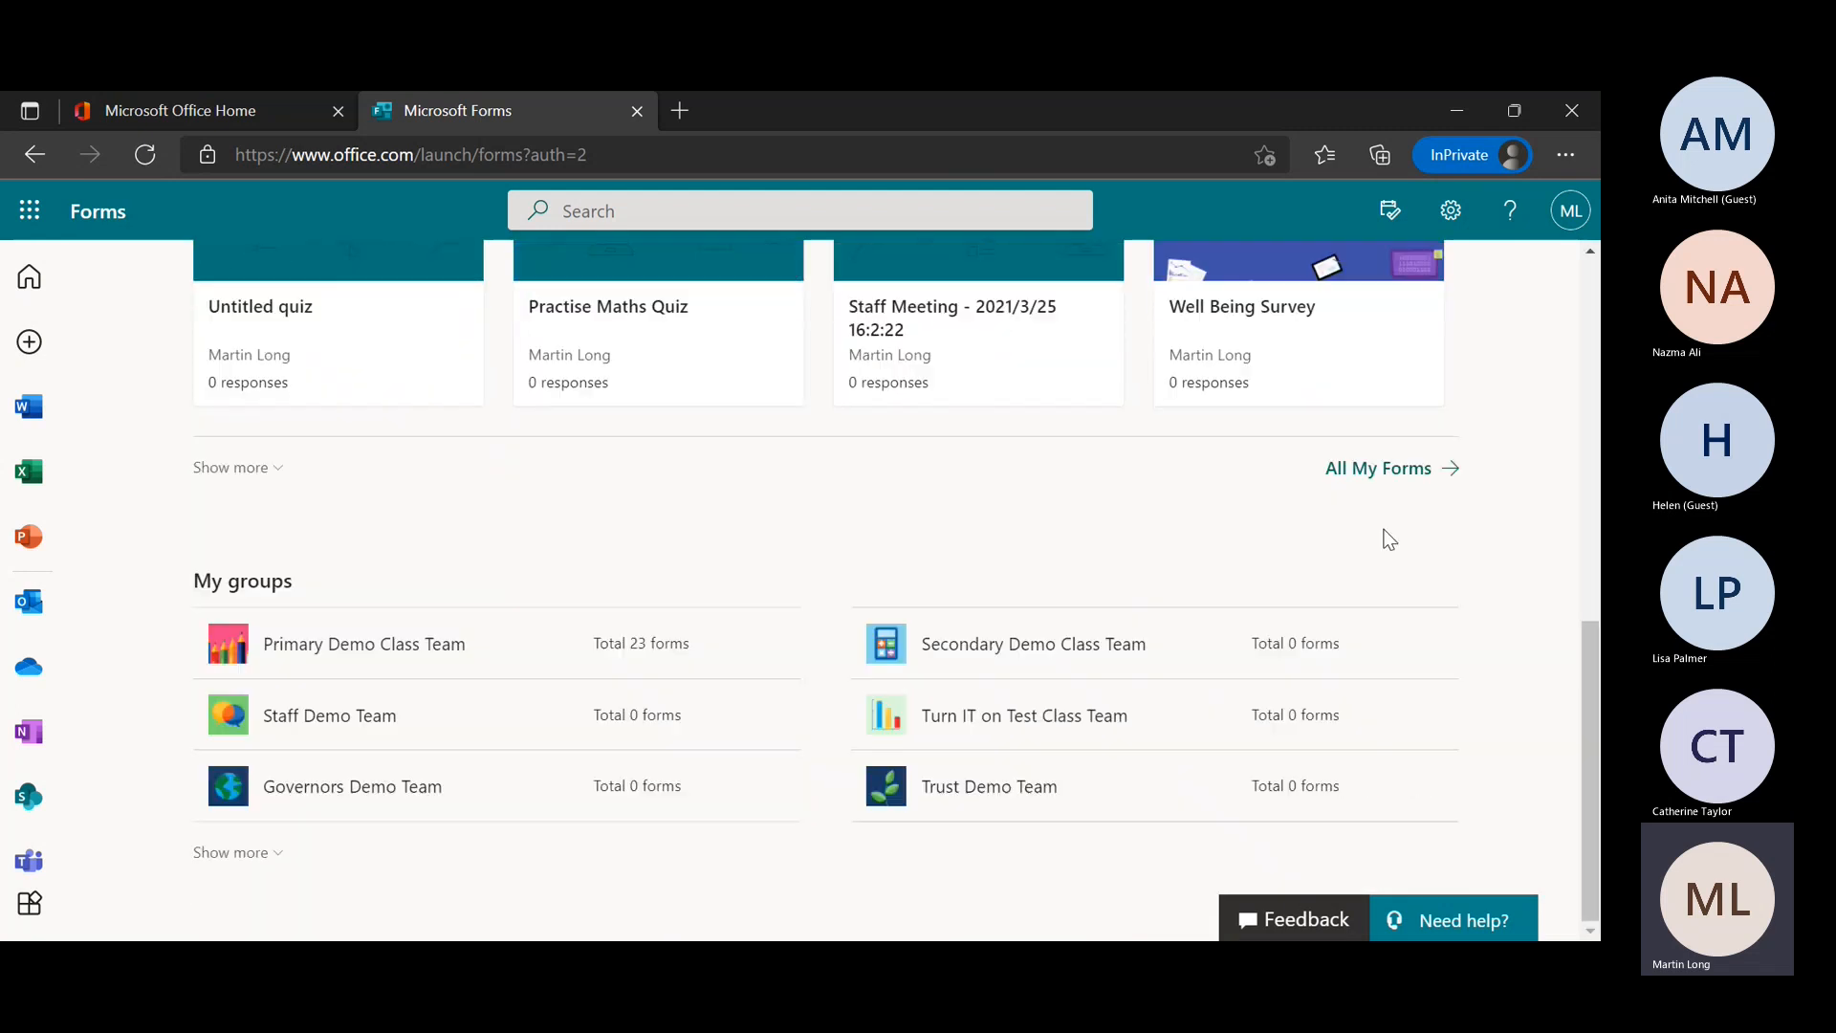
pyautogui.click(1369, 508)
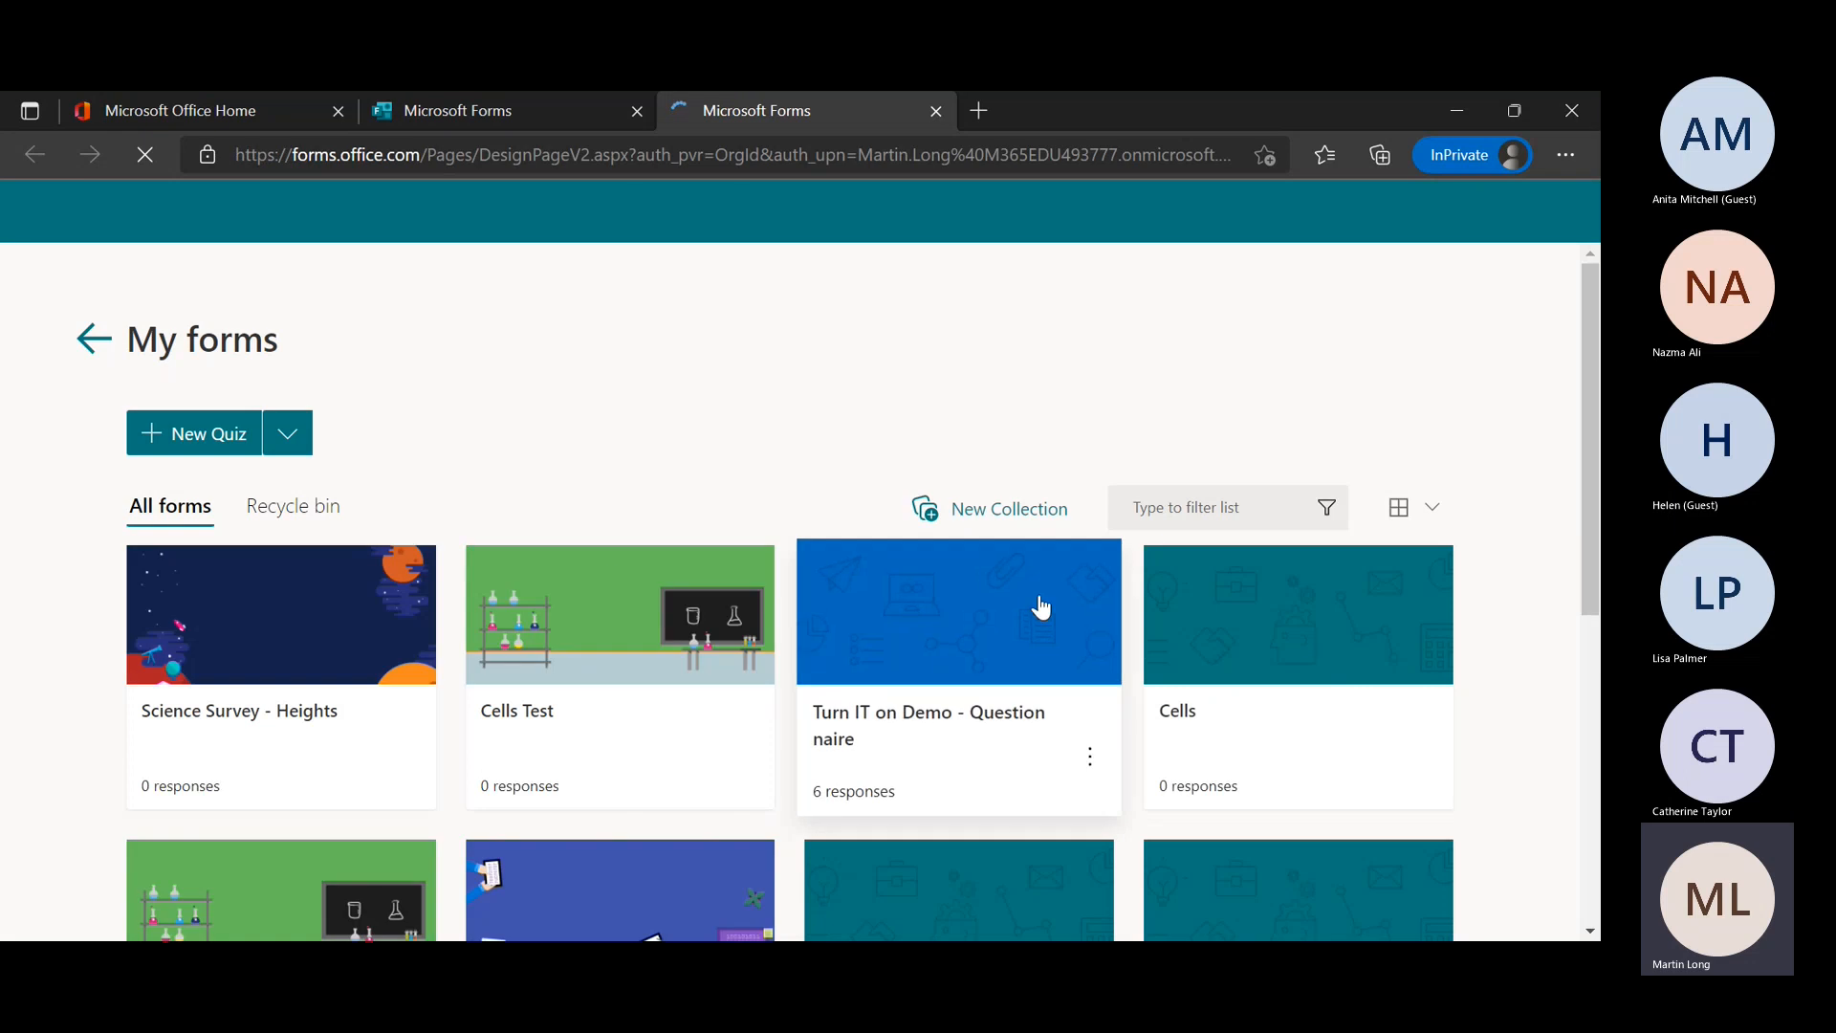
pyautogui.click(1090, 765)
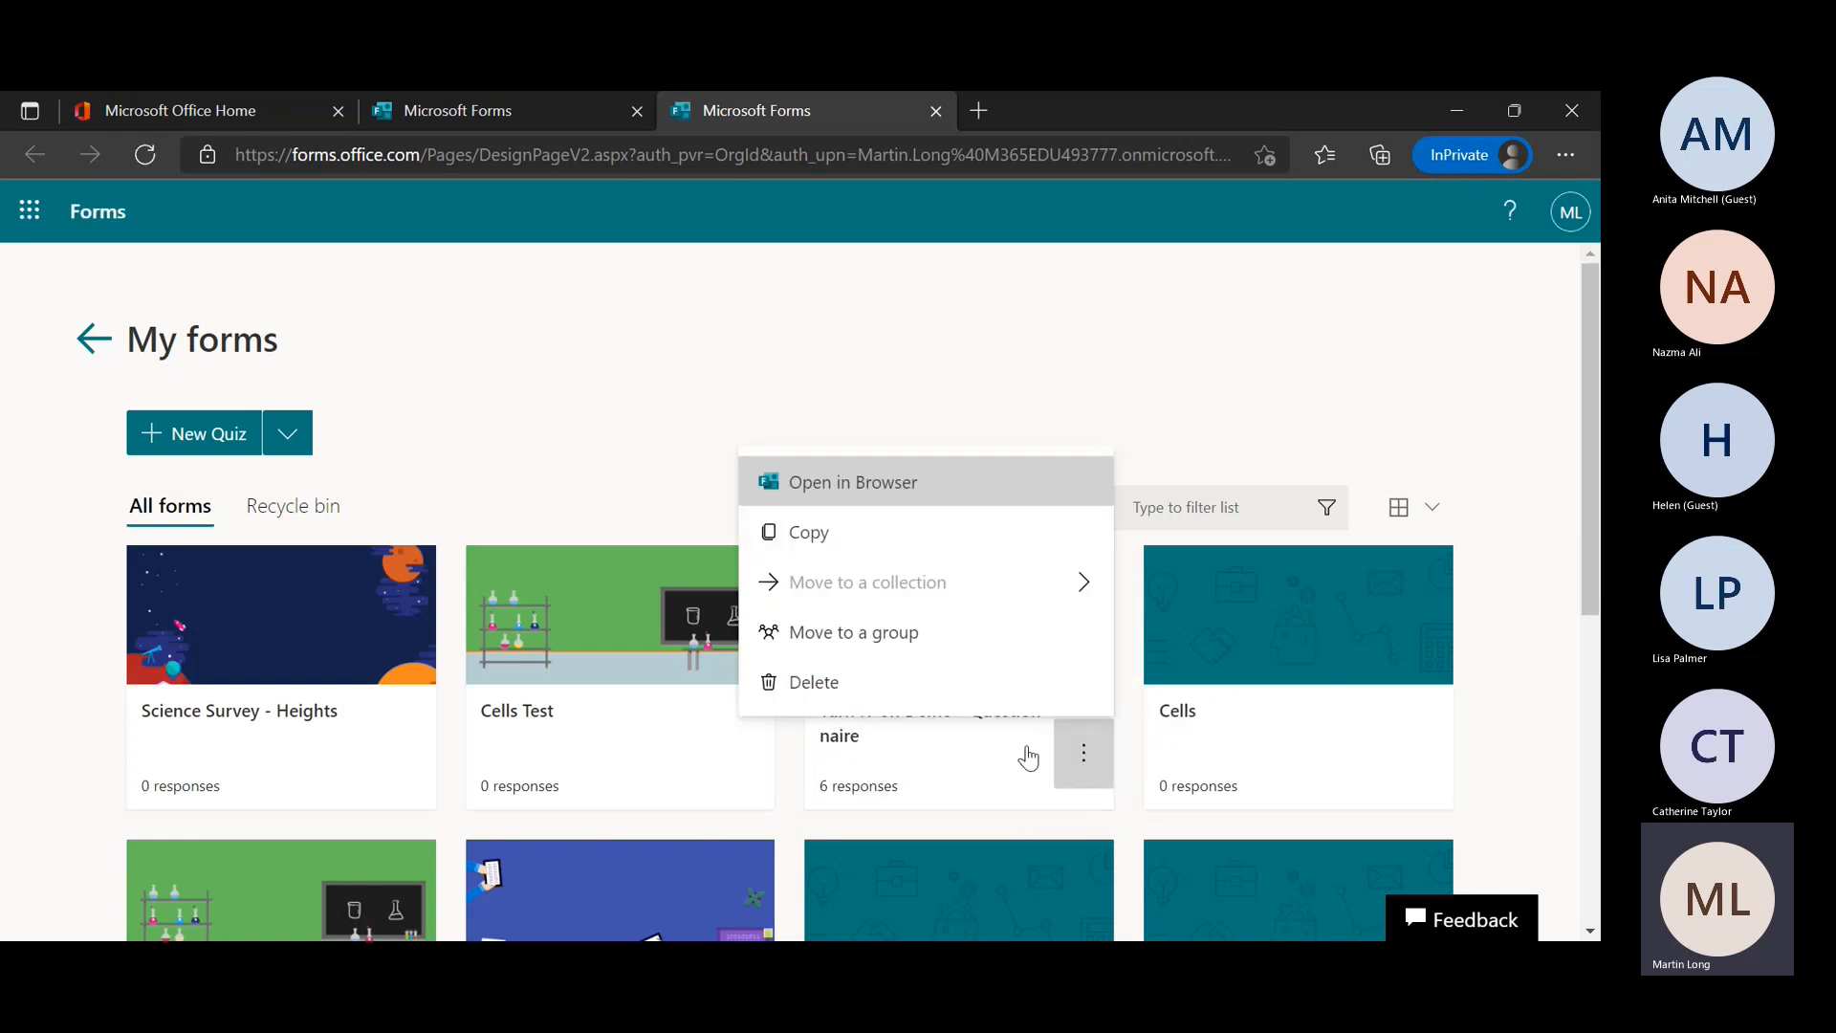
# Examine the deleted forms and collections in the recycle bin and return to the list of all forms
pyautogui.click(298, 507)
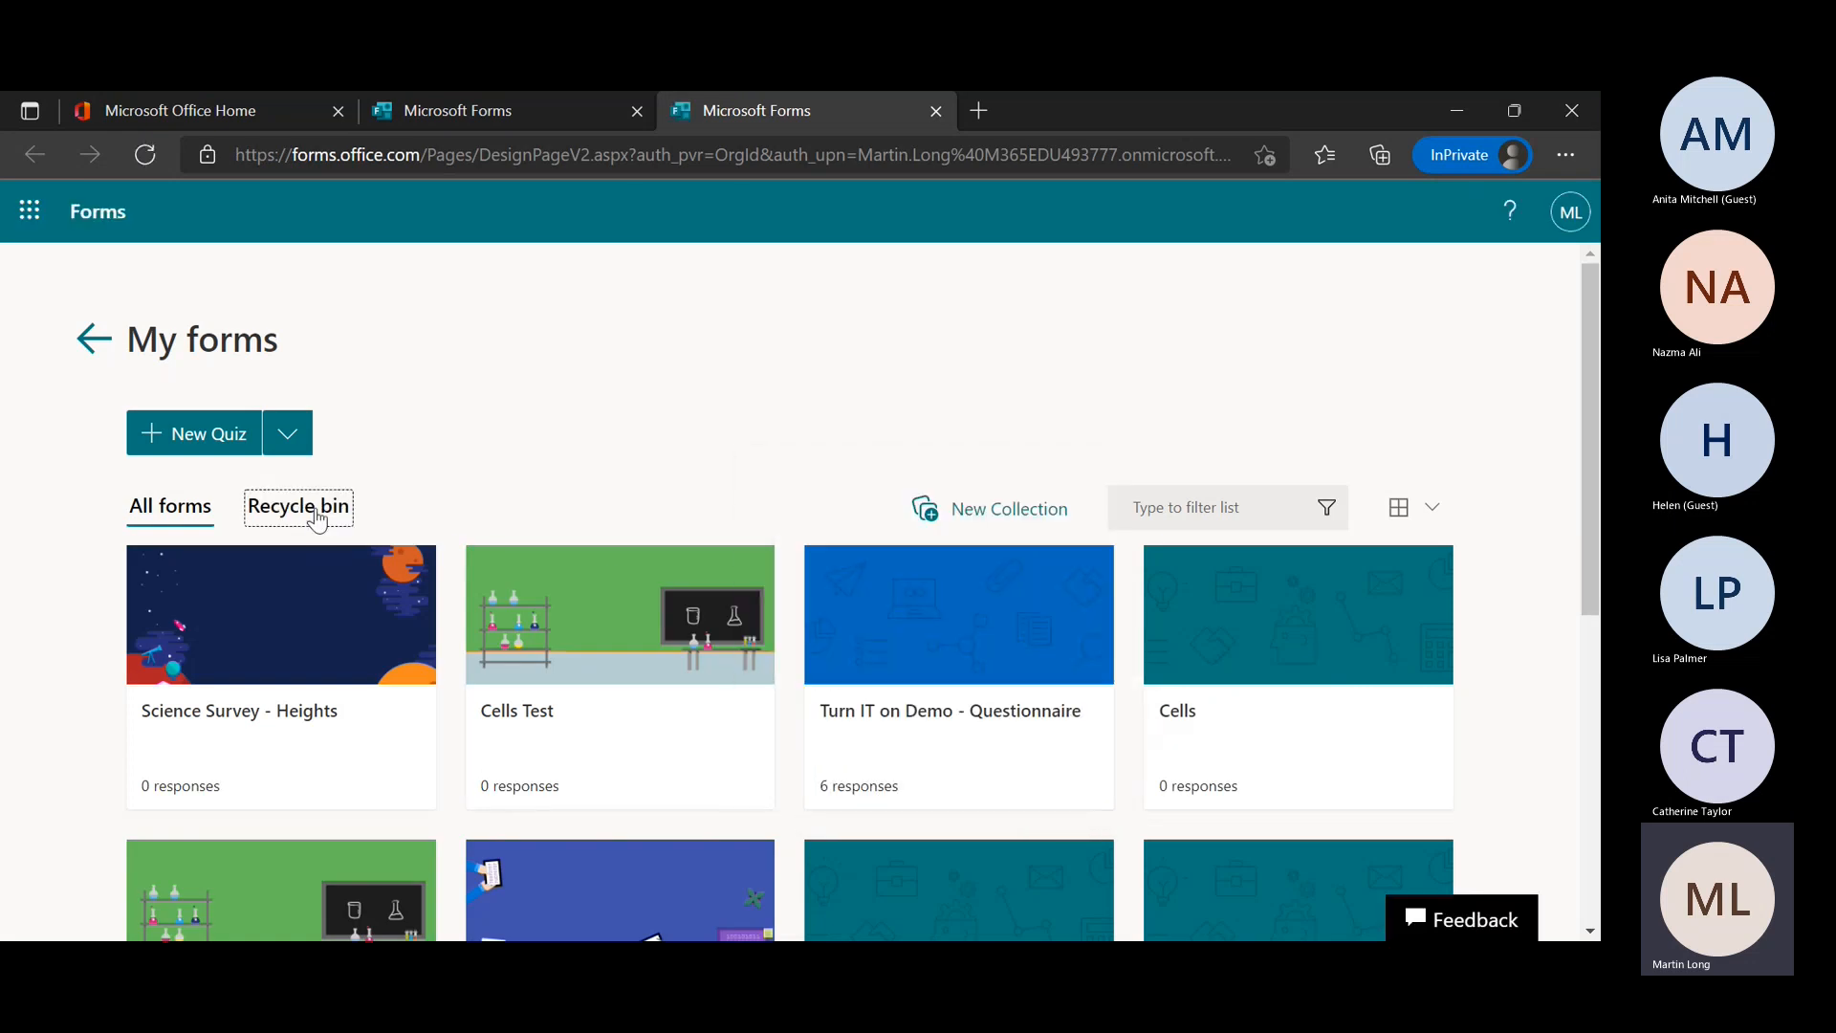
pyautogui.scroll(-10, 813, 717)
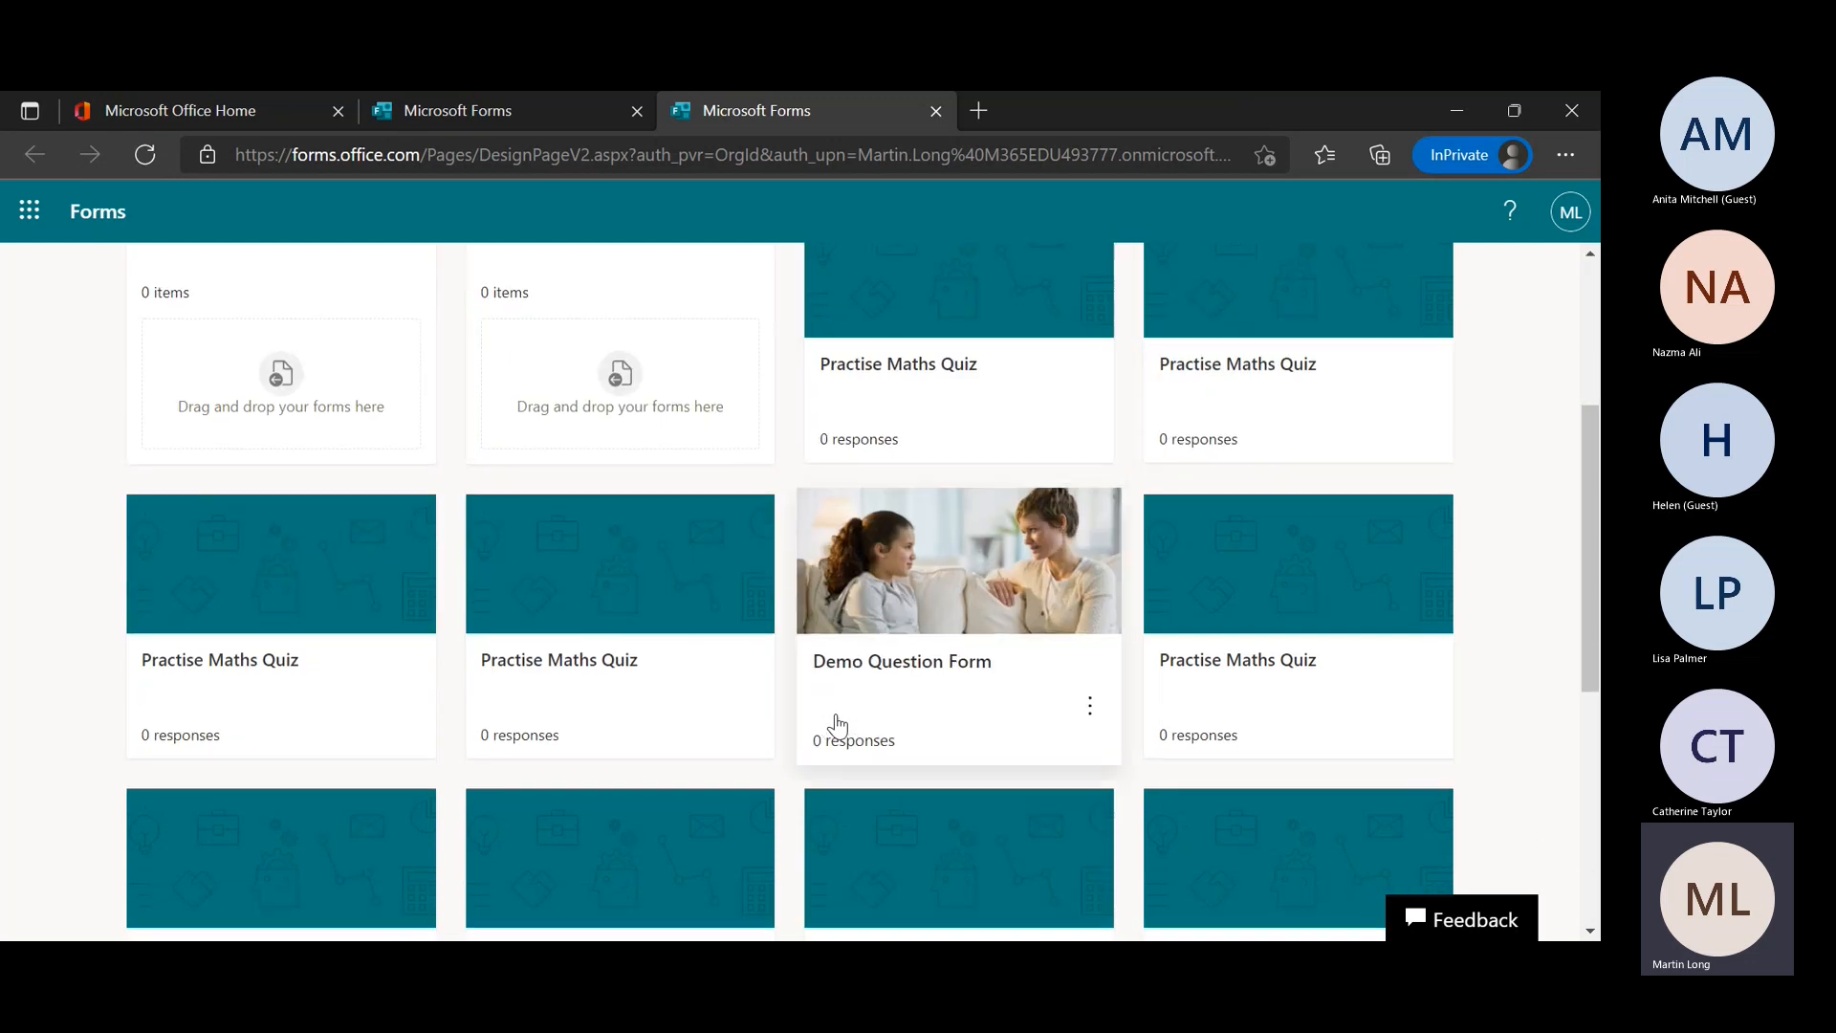
pyautogui.scroll(10, 837, 724)
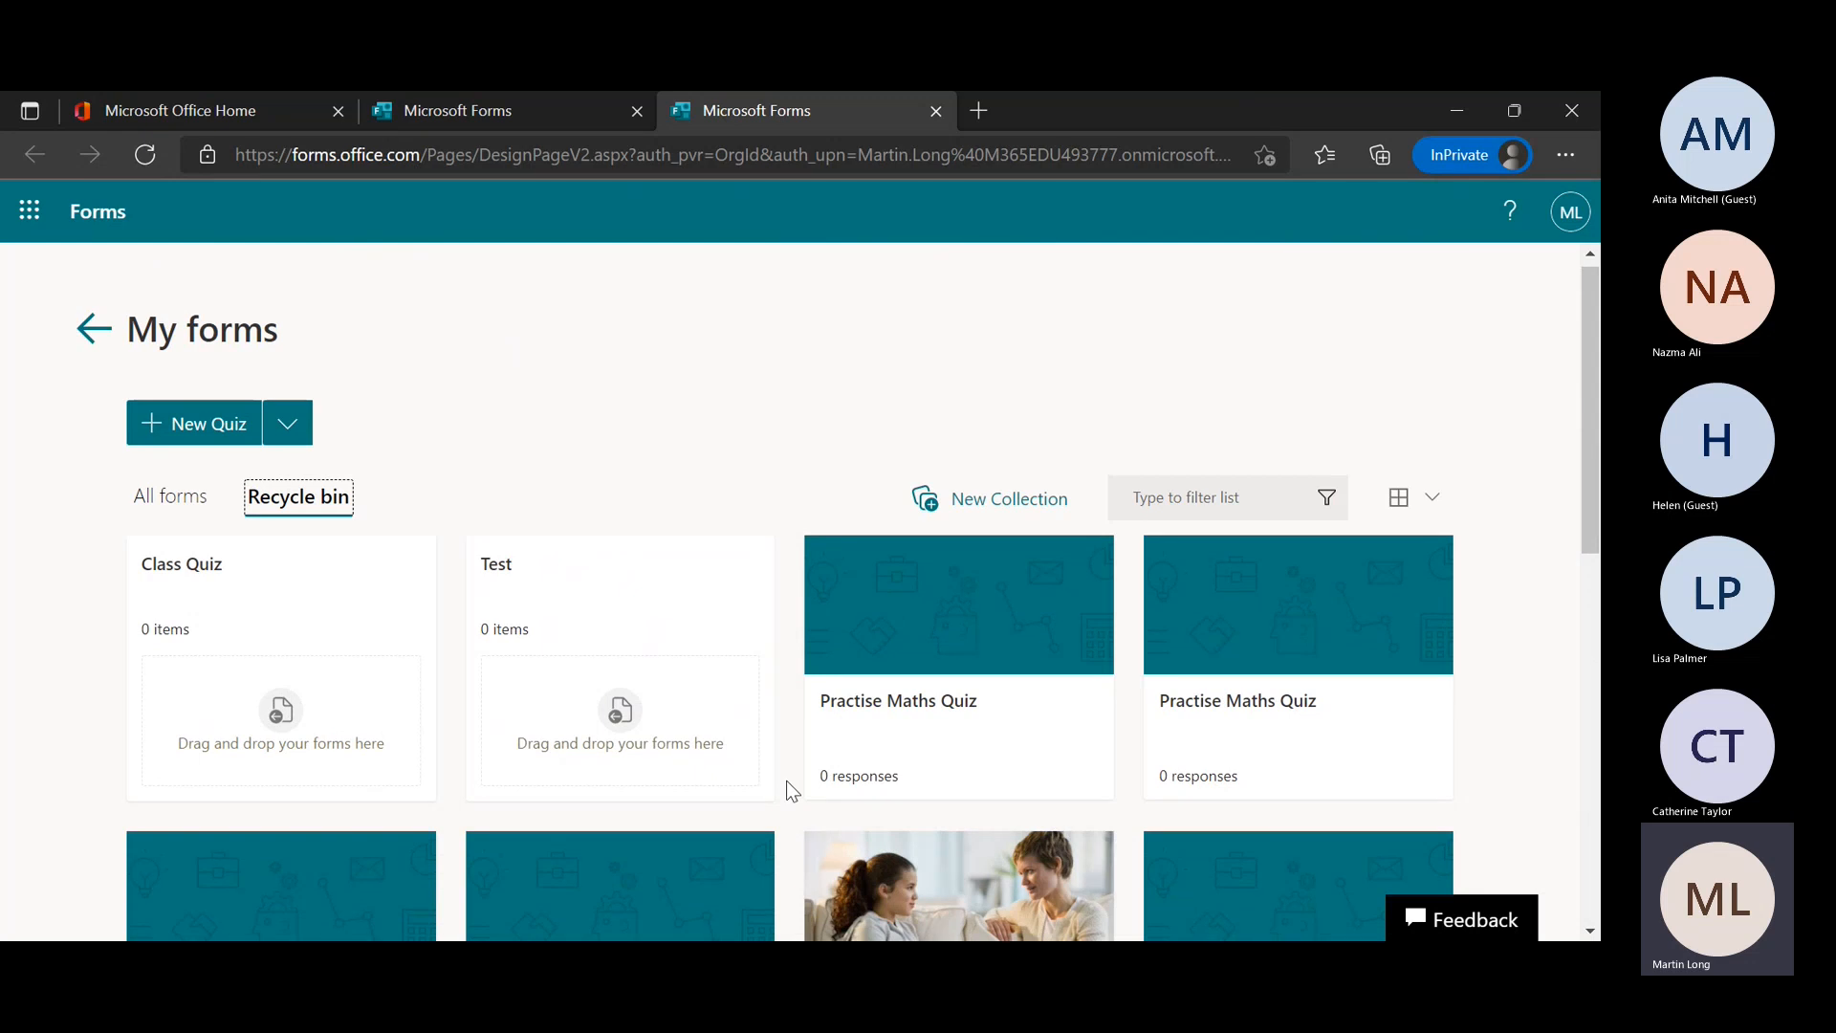
pyautogui.click(182, 502)
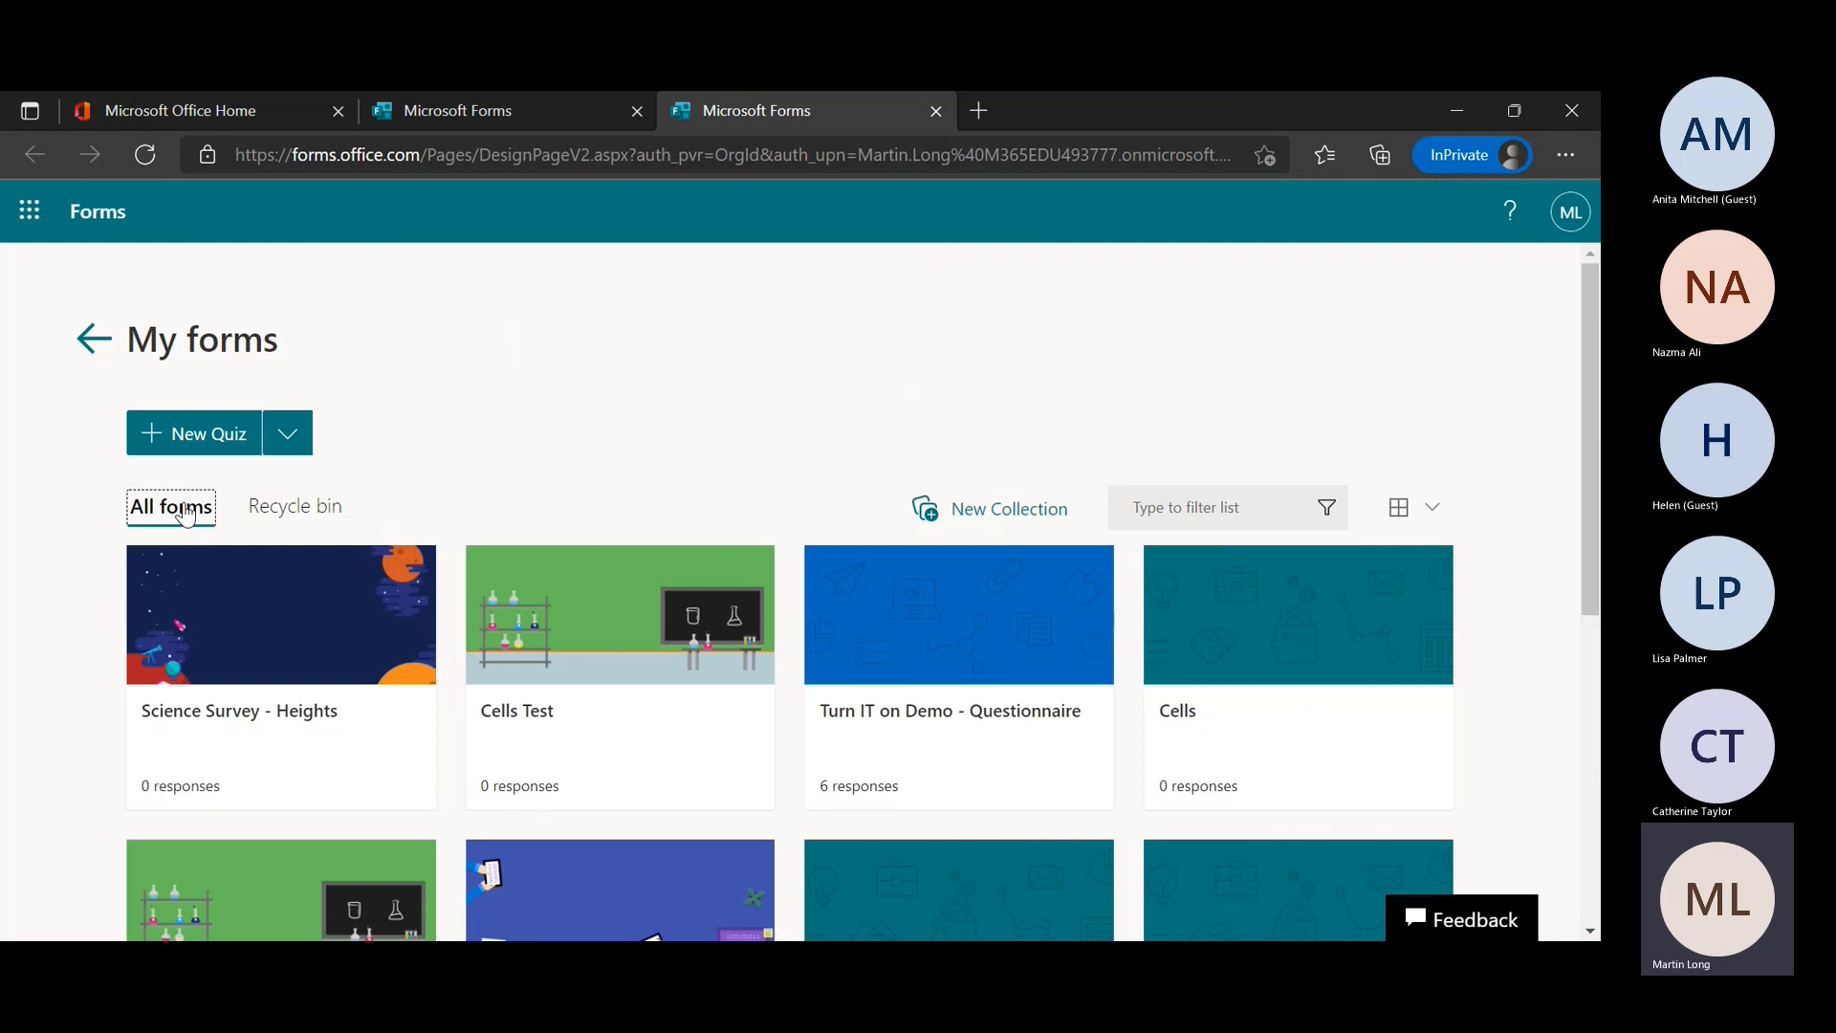
pyautogui.click(285, 525)
pyautogui.click(156, 521)
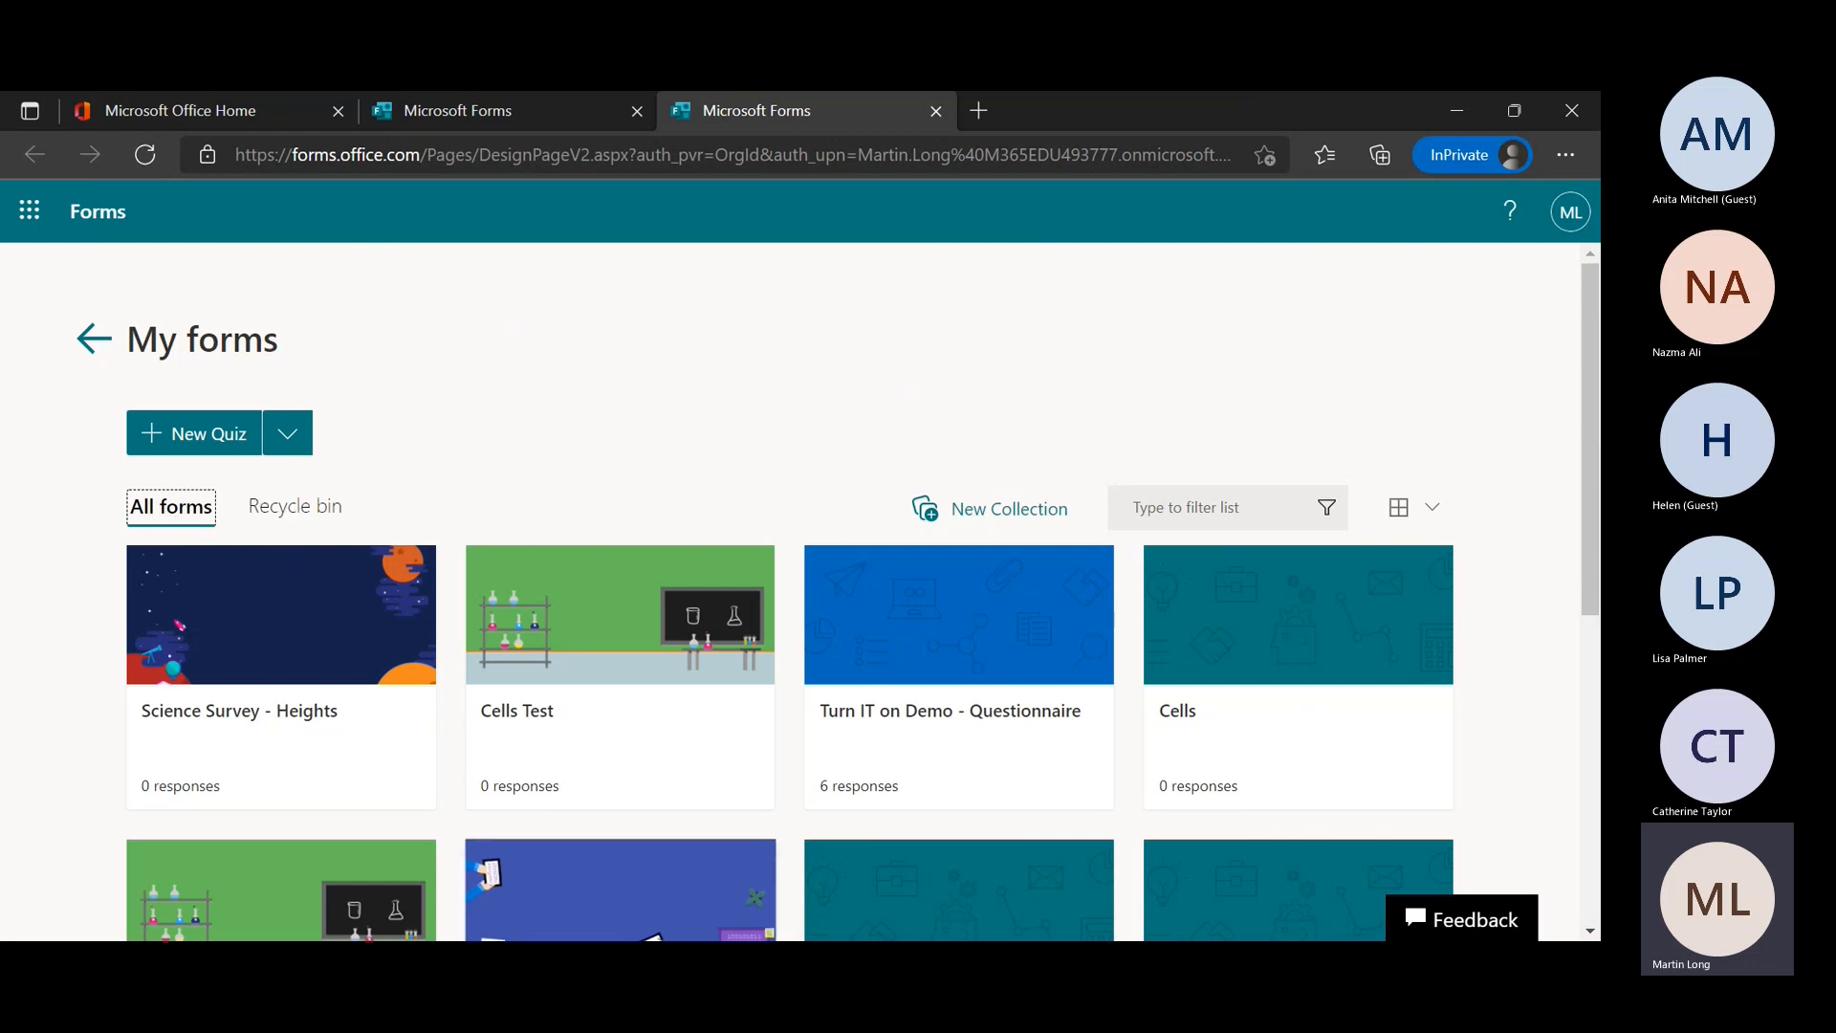